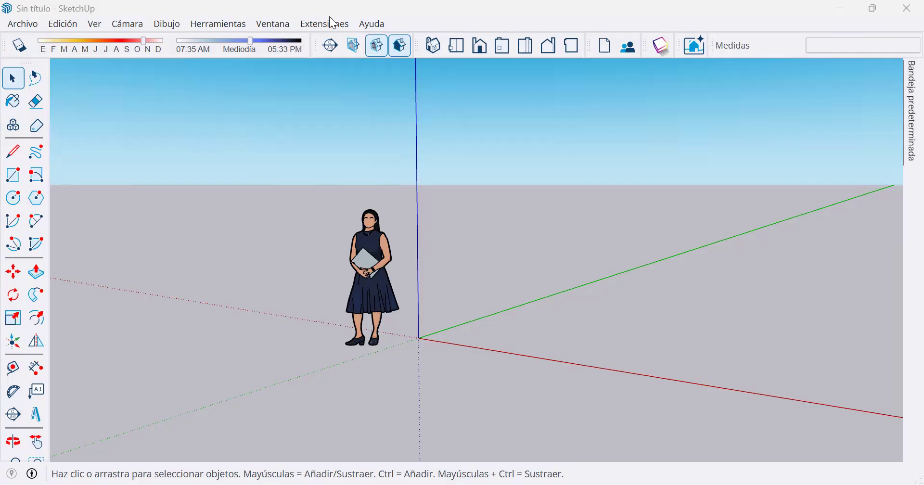
Open the geolocation settings in the model information and start adding a location.
click(277, 25)
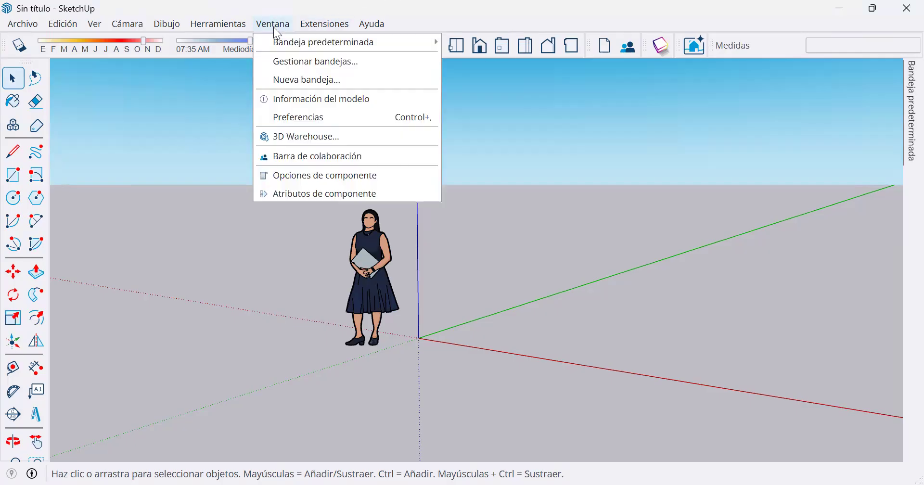
click(302, 99)
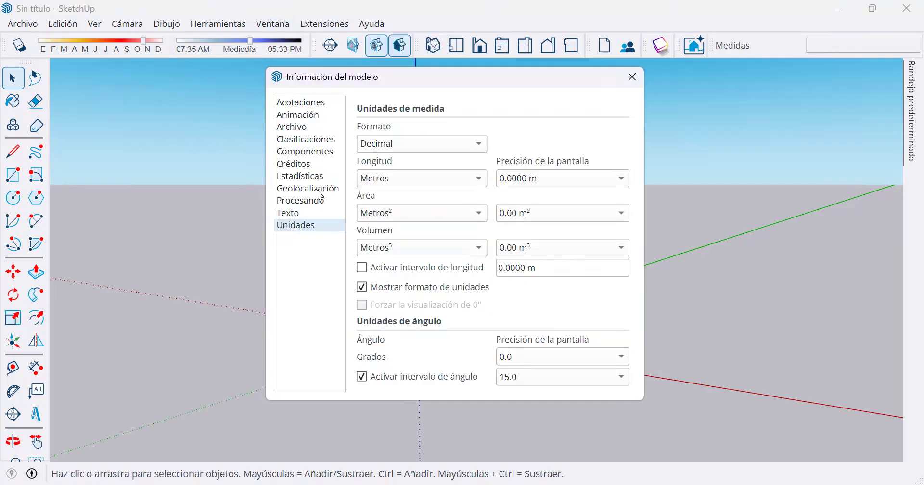
click(317, 189)
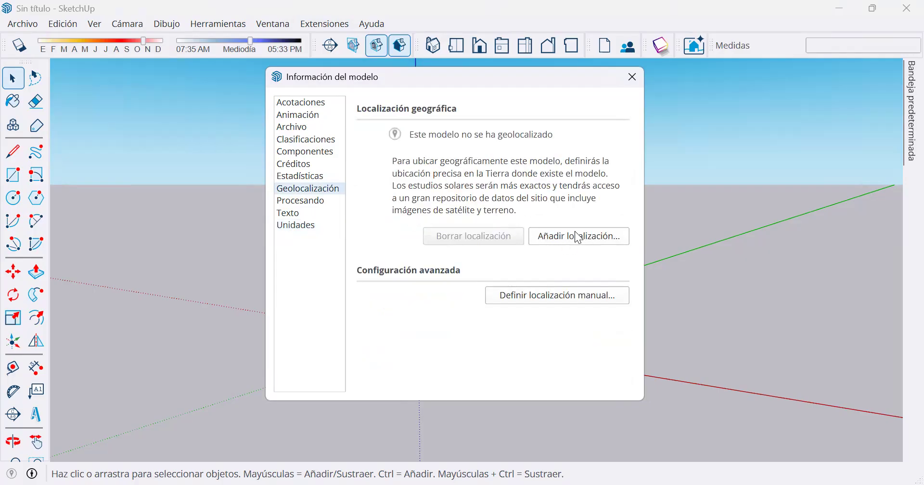
click(601, 244)
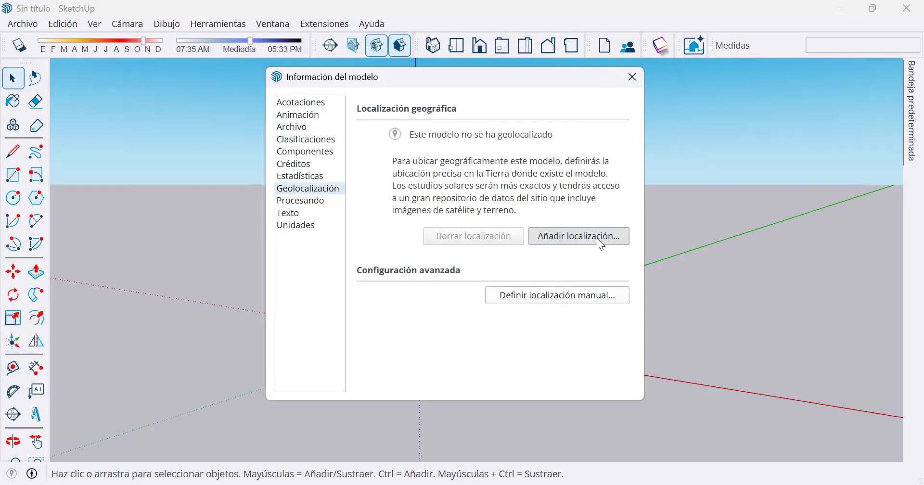
click(598, 243)
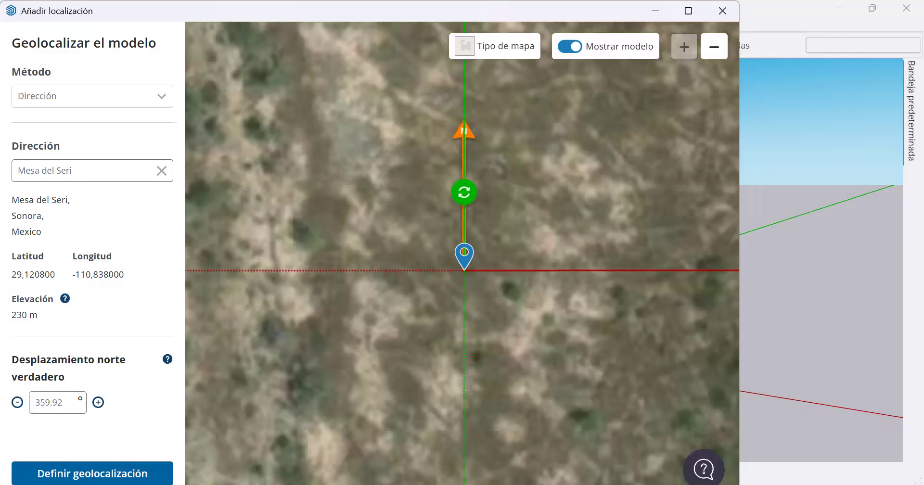
Find the campus beside highway 15 on the map and place the location pin at the L-shaped white building north of the red roof.
scroll(481, 309, down, 3)
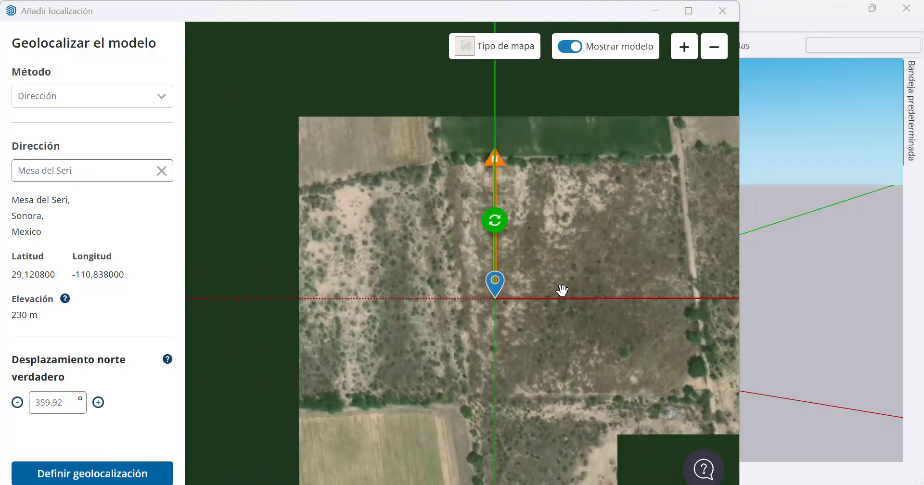
scroll(565, 293, down, 5)
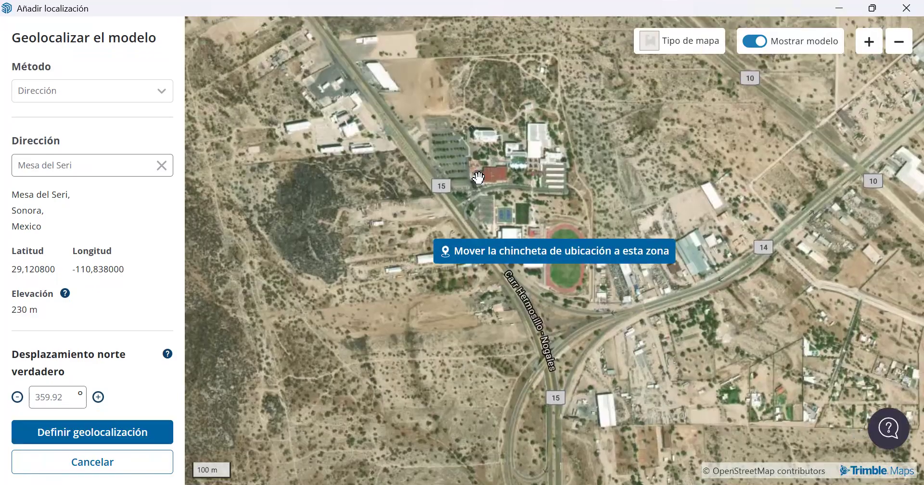
scroll(535, 132, up, 2)
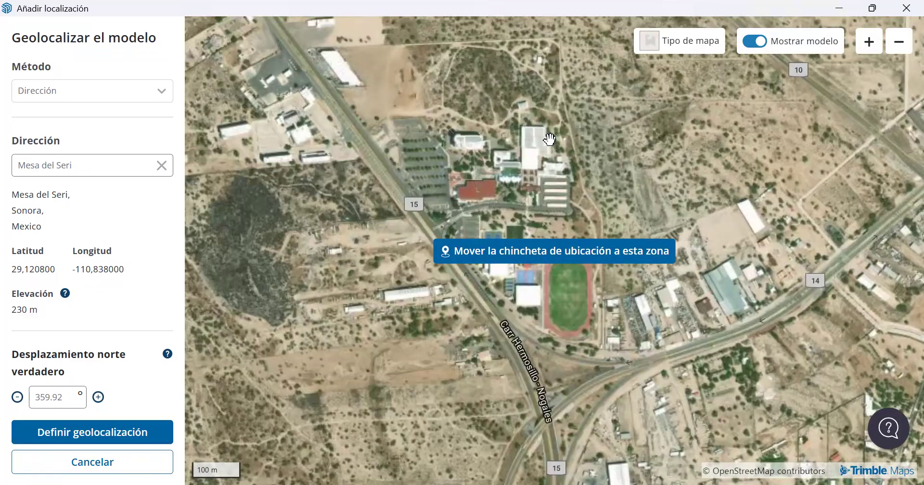
scroll(582, 207, up, 3)
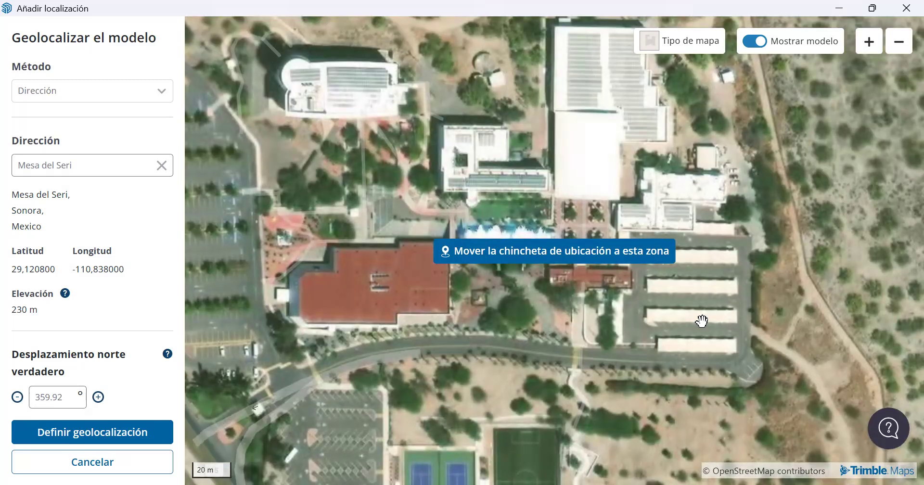
drag(702, 321, 697, 456)
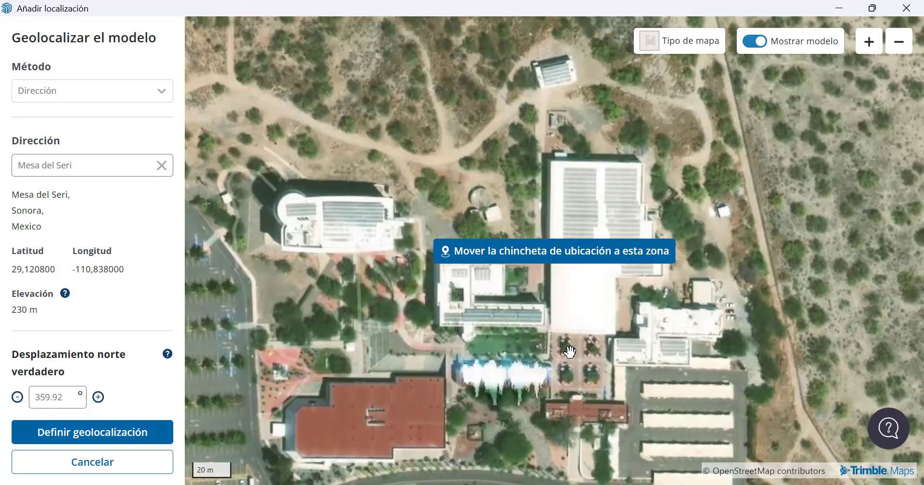
scroll(570, 352, up, 3)
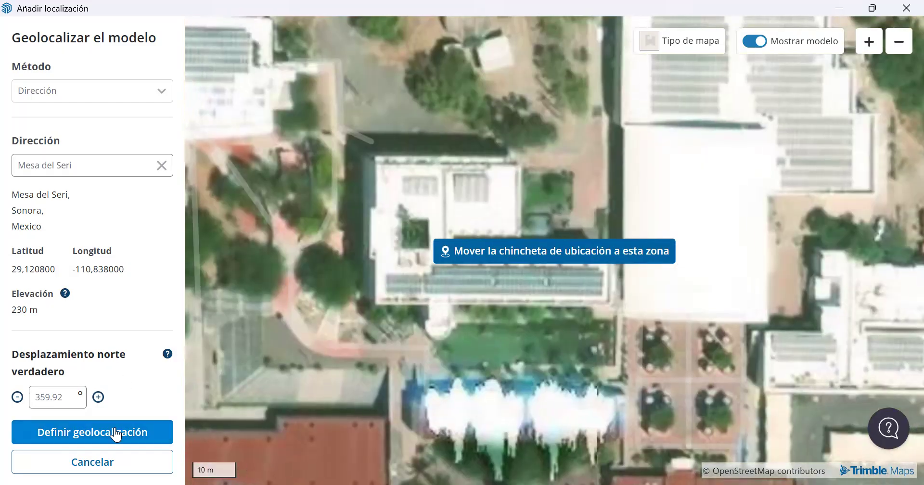
click(115, 433)
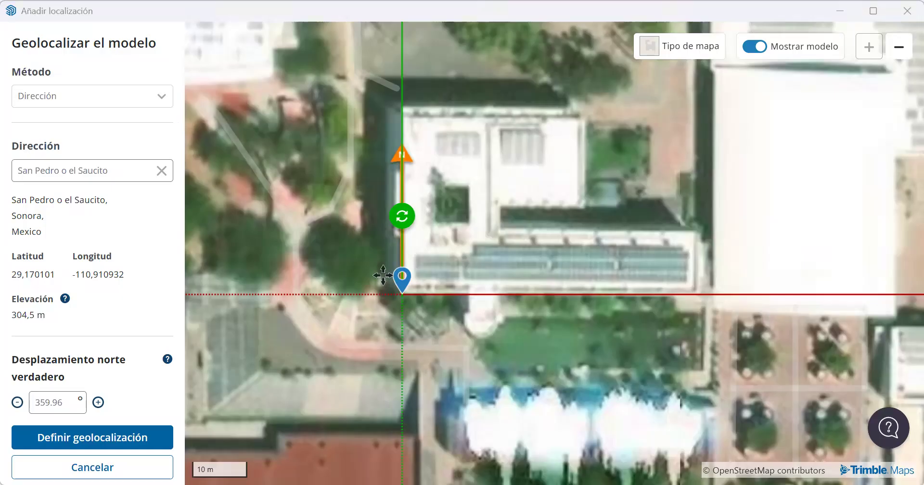
Adjust the pin to the building's southwest corner, at about 29.170102, -110.910929, and define the model's geolocation.
drag(399, 281, 404, 282)
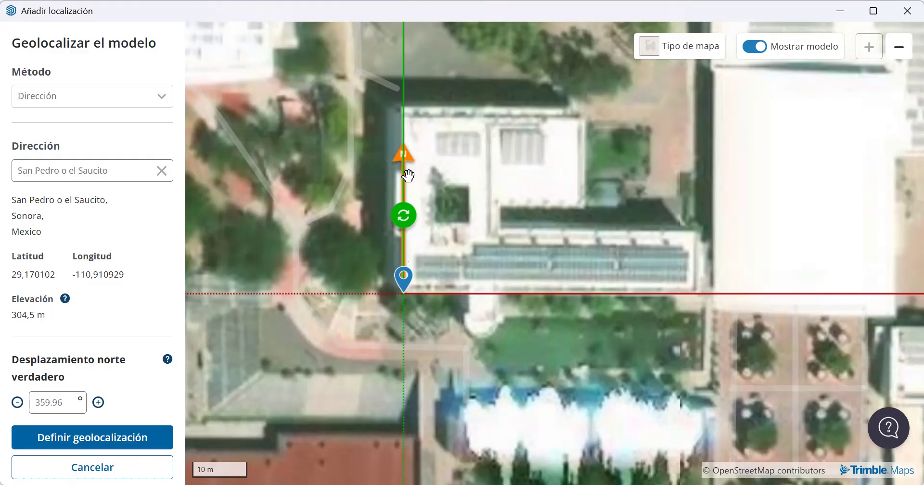
drag(510, 246, 512, 244)
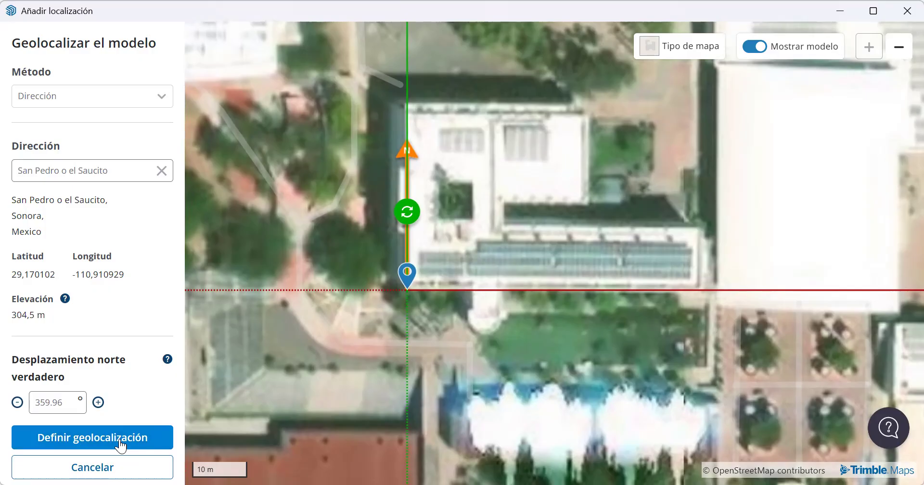
click(120, 439)
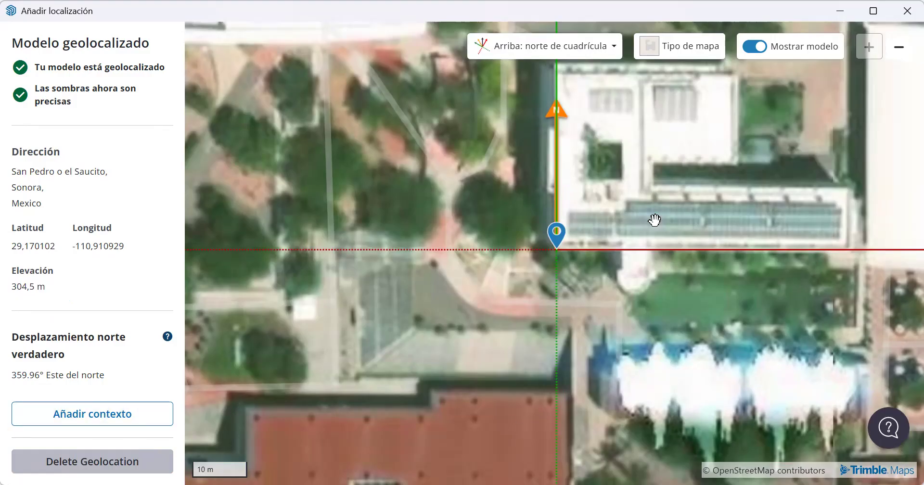
Start adding site context and resize the import area so it surrounds the whole L-shaped building and the adjoining green area.
click(122, 415)
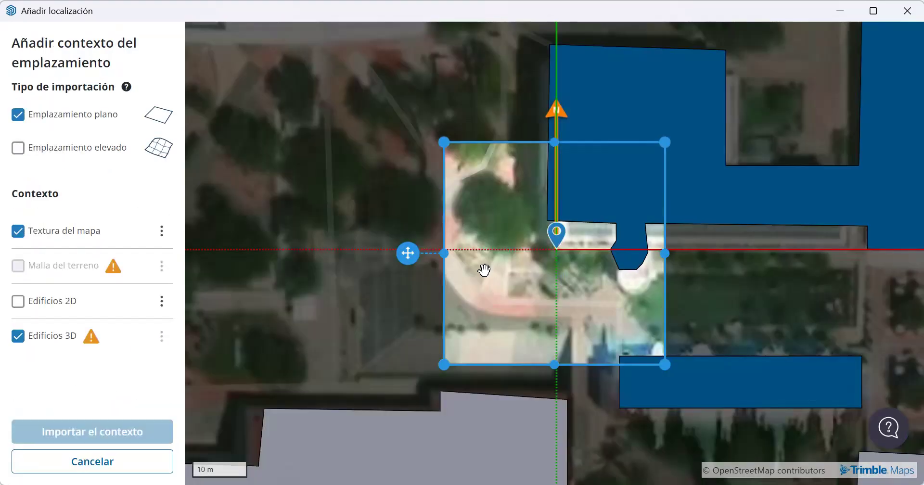
drag(352, 236, 336, 232)
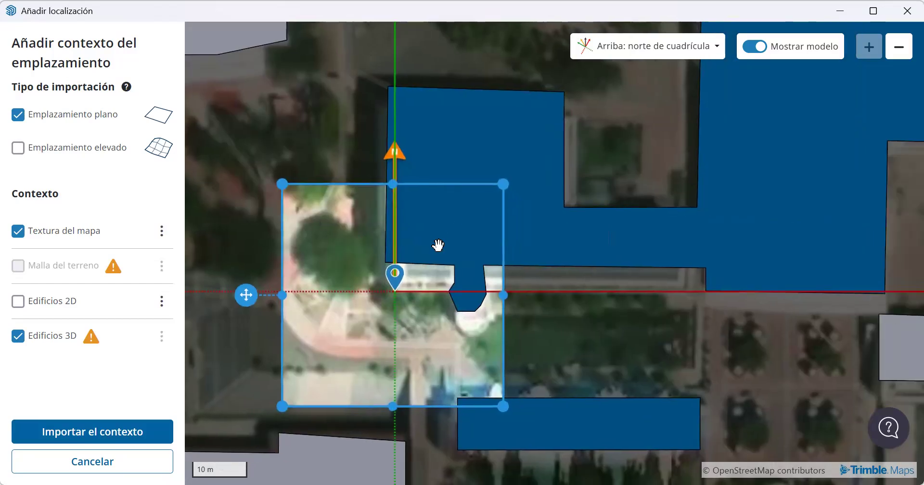
scroll(498, 217, down, 1)
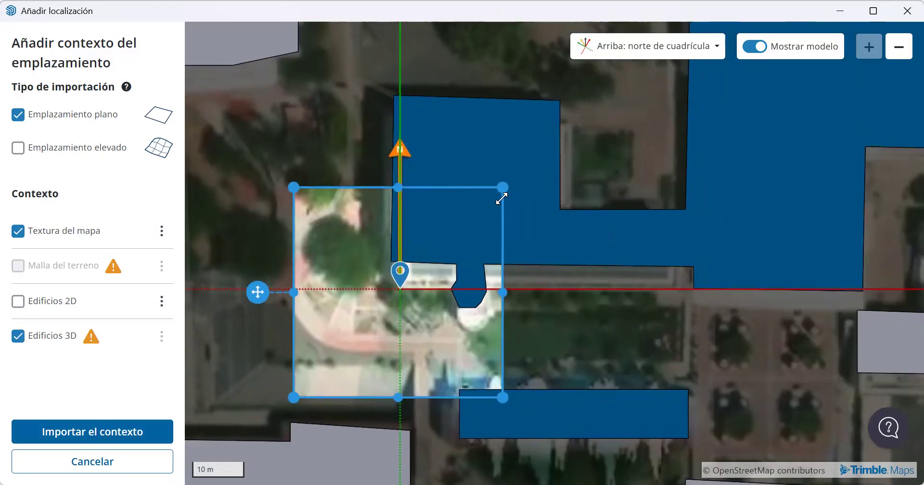
scroll(501, 200, down, 1)
drag(721, 112, 716, 82)
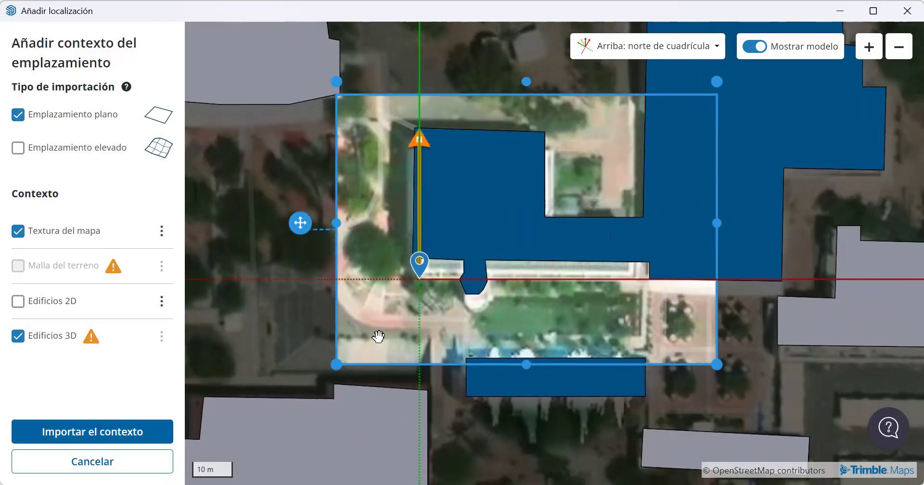
drag(337, 364, 340, 347)
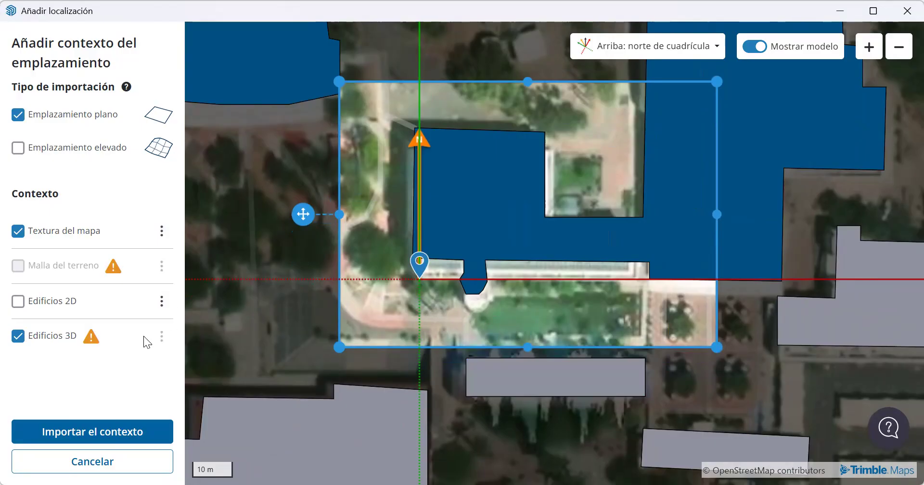
Switch the 3D buildings layer off and on to compare the building footprints with the satellite image.
click(19, 340)
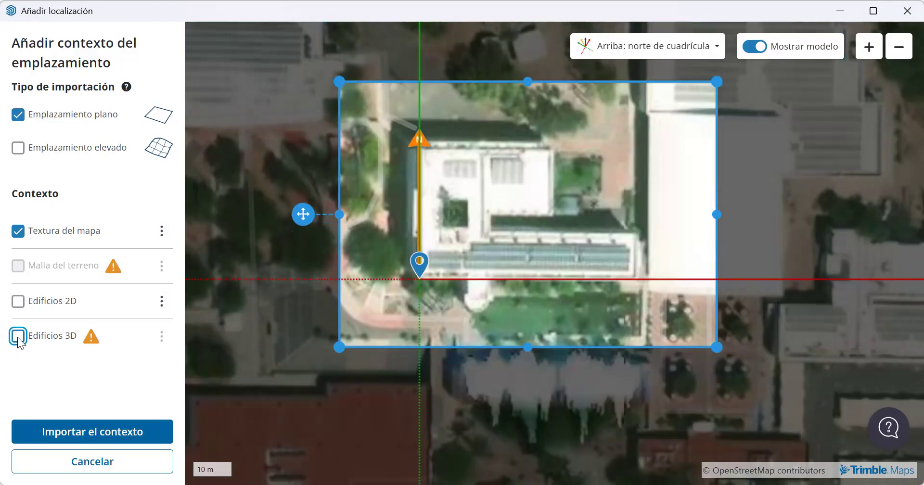
click(20, 340)
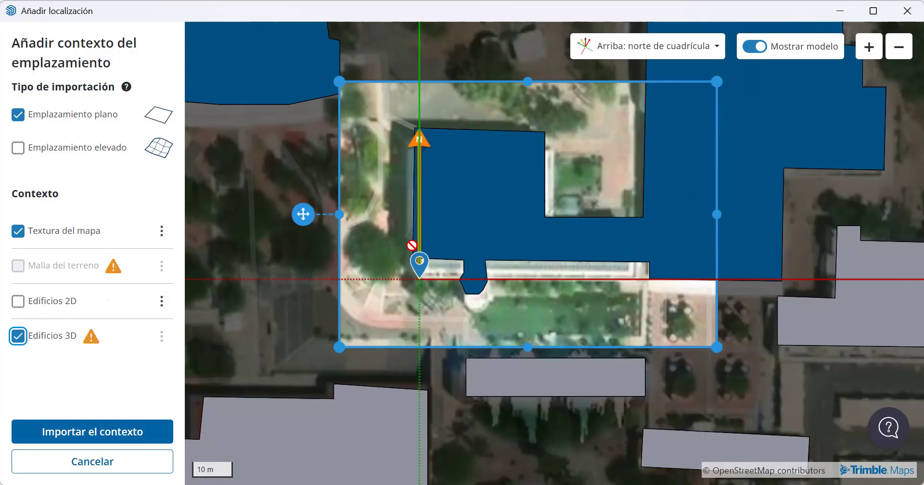
click(18, 336)
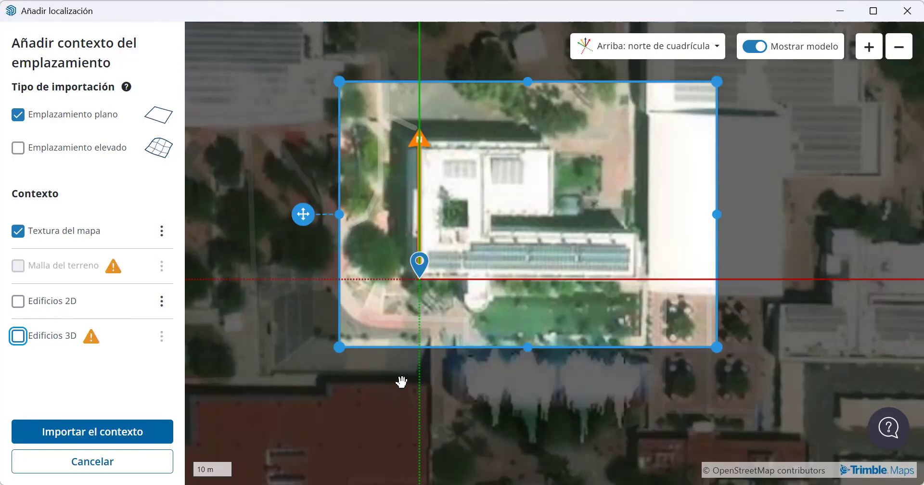
click(18, 336)
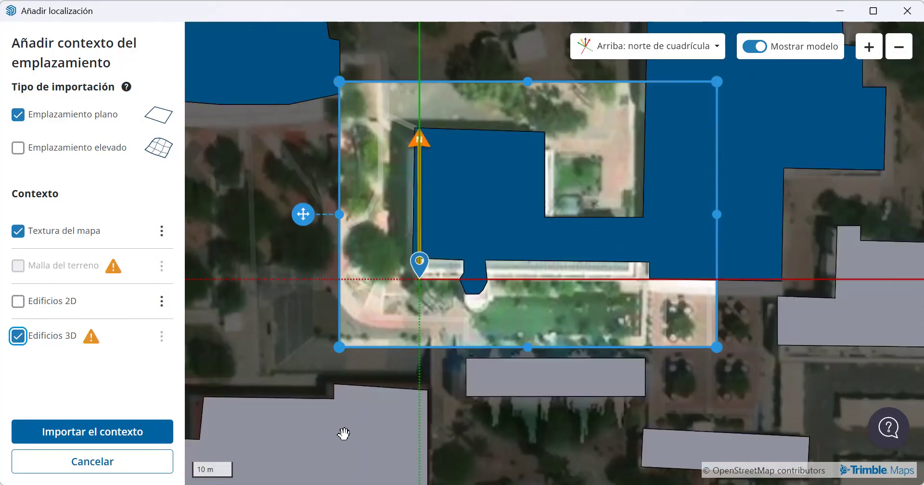
Import the context as a flat site with map texture and 3D buildings, and close the model information.
click(137, 436)
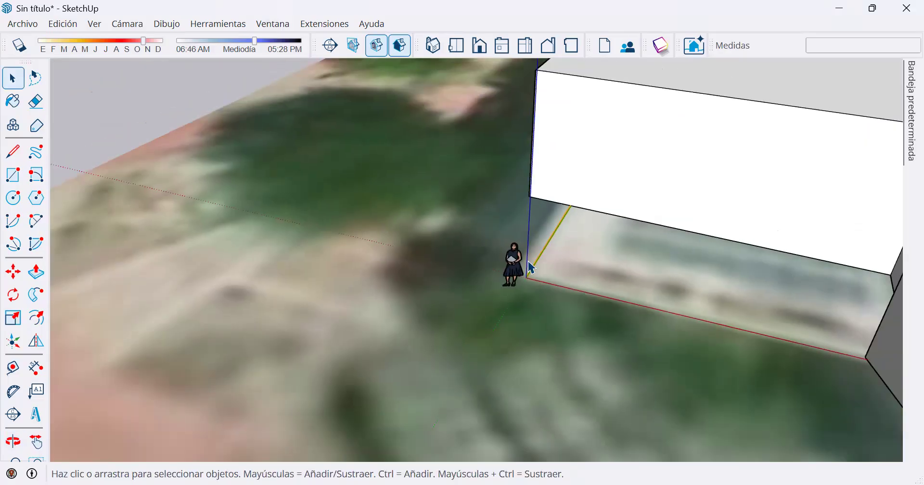
scroll(528, 270, down, 3)
scroll(525, 274, up, 5)
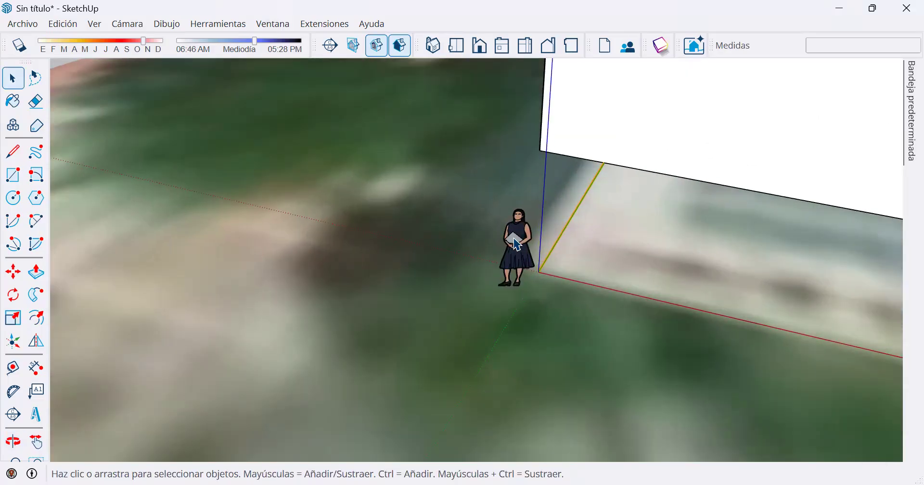
Select the scale figure near the origin and the imported buildings in turn to compare their selection outlines.
click(518, 246)
key(o)
drag(591, 224, 573, 242)
key(space)
scroll(573, 241, up, 3)
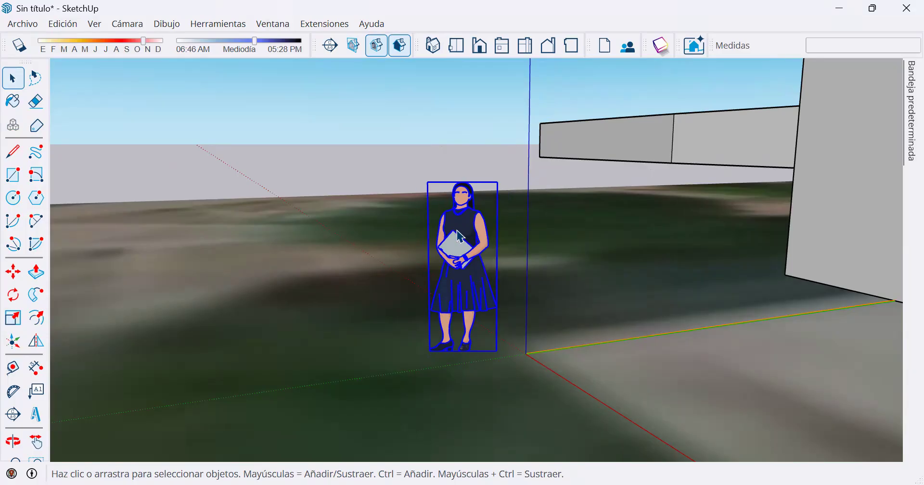
click(665, 141)
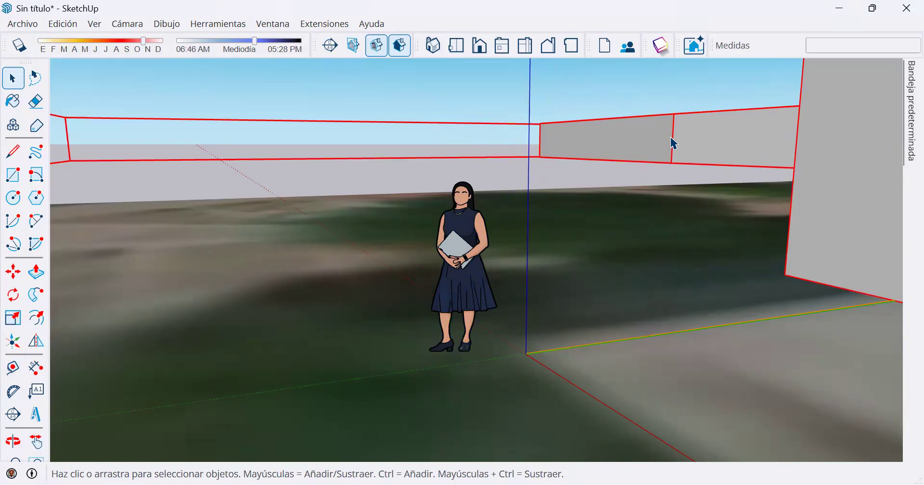
Move the scale figure about 3.5 m away from the origin and delete it.
click(473, 235)
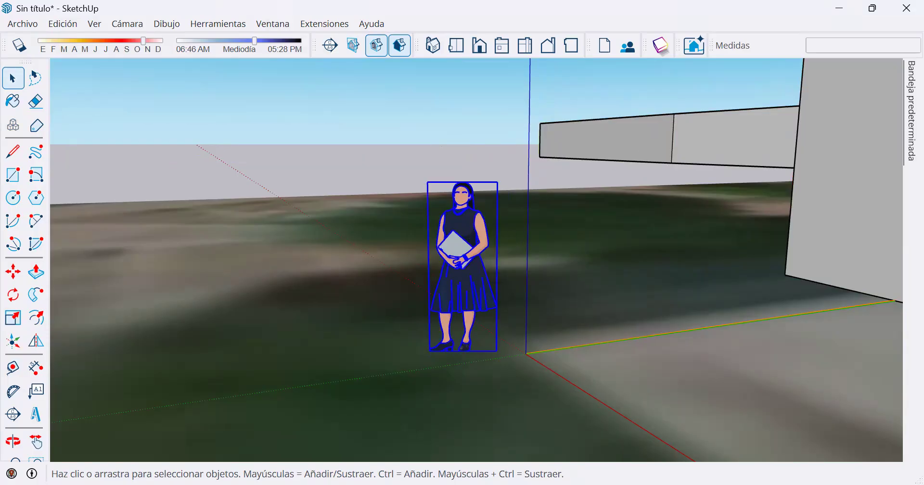
click(13, 272)
click(383, 358)
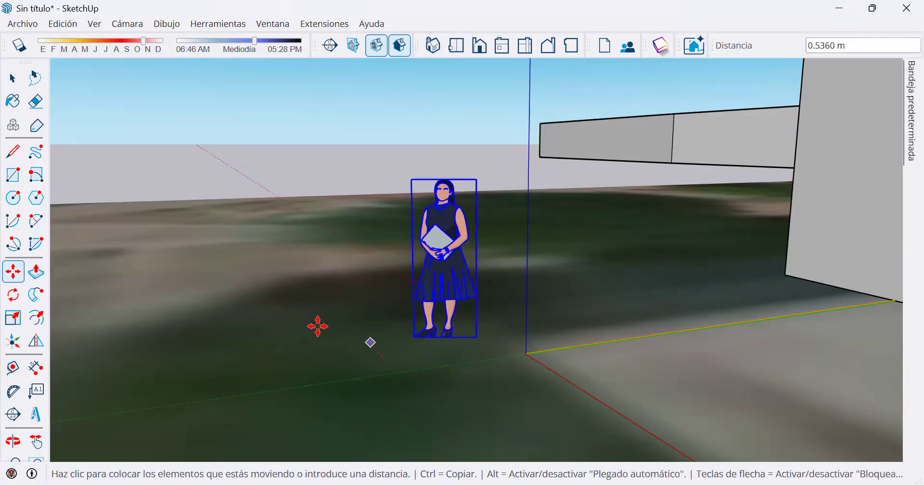
click(243, 286)
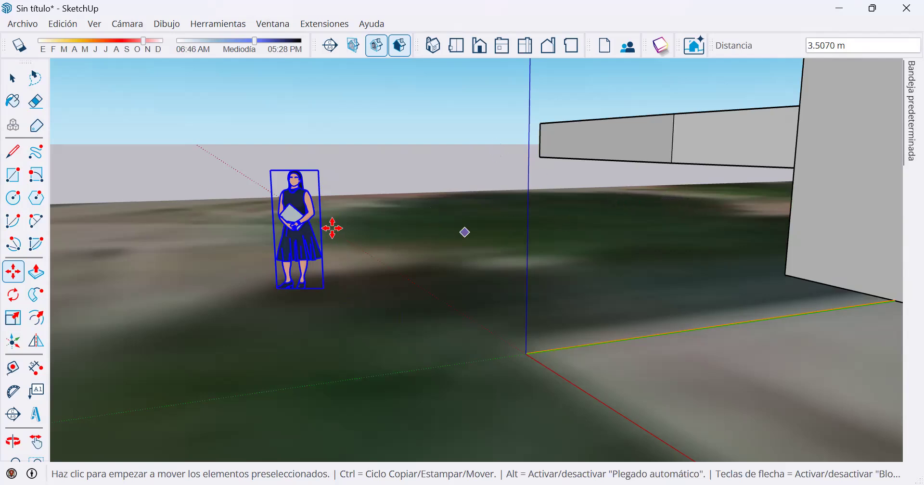
key(space)
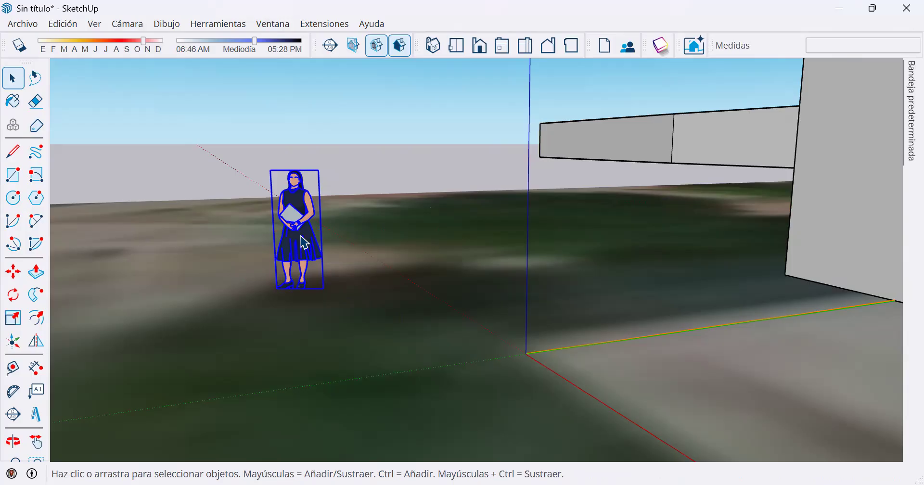
key(Delete)
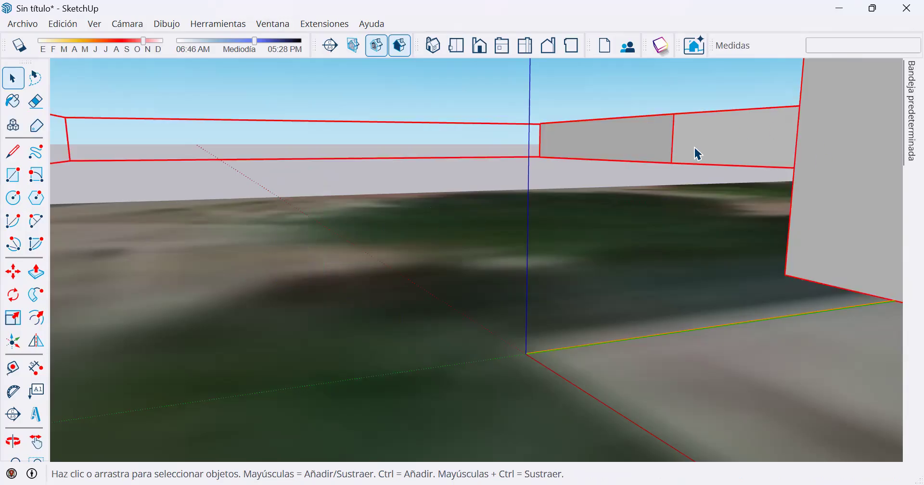
Unlock the imported site context group with the 3D buildings and deselect it.
scroll(693, 179, down, 5)
middle_drag(696, 180, 613, 157)
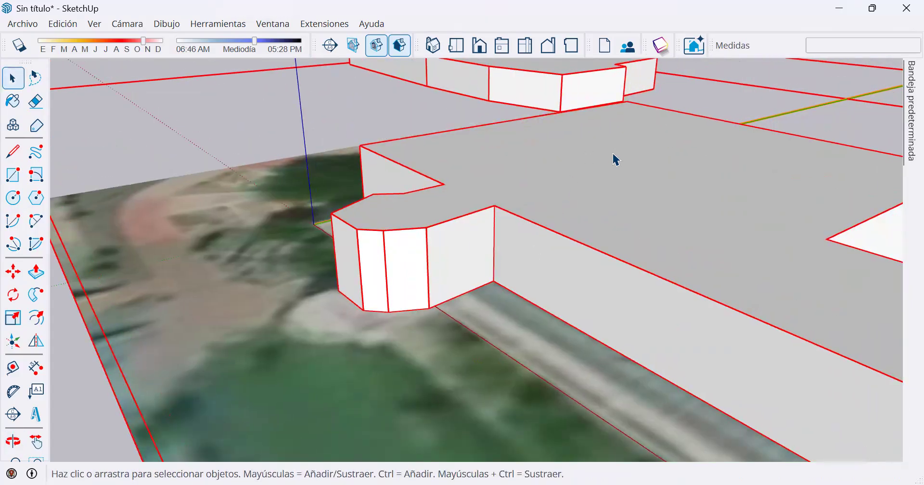
scroll(547, 202, down, 2)
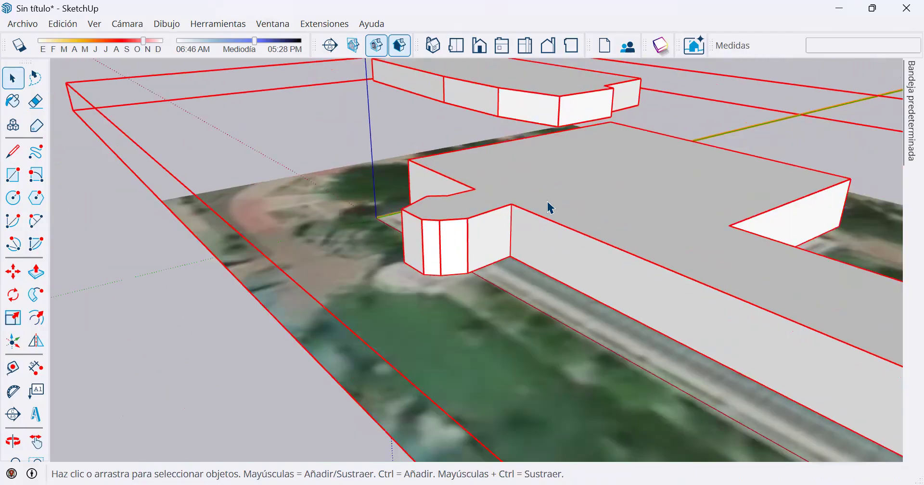
scroll(547, 201, down, 1)
right_click(547, 201)
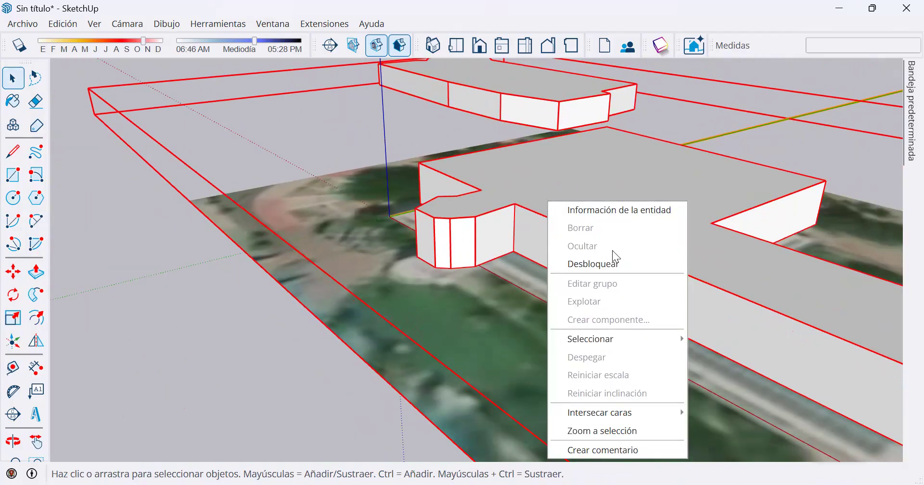
click(620, 266)
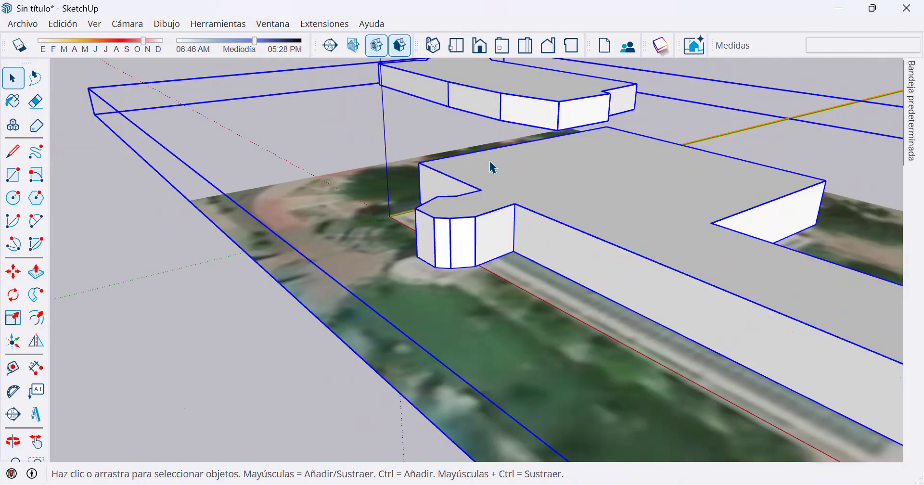
click(223, 117)
click(321, 205)
scroll(496, 187, down, 2)
click(339, 304)
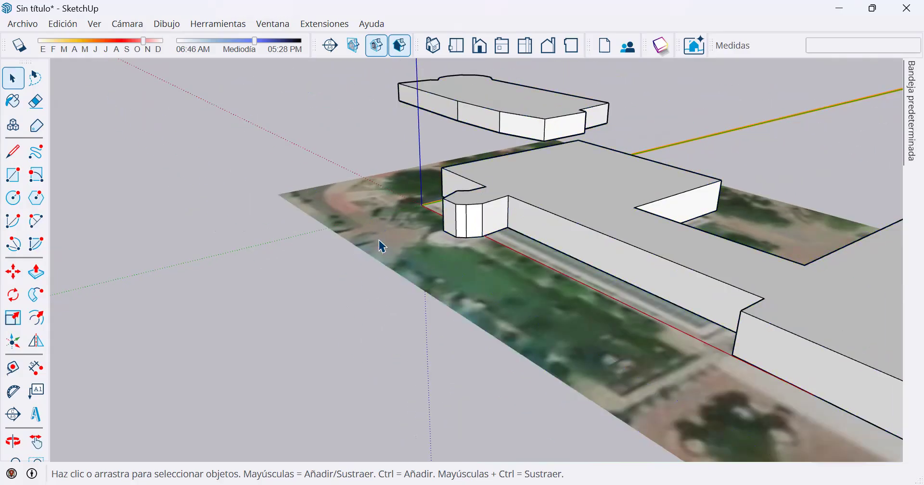
Try deleting the whole unlocked site group and undo the deletion.
scroll(588, 215, down, 4)
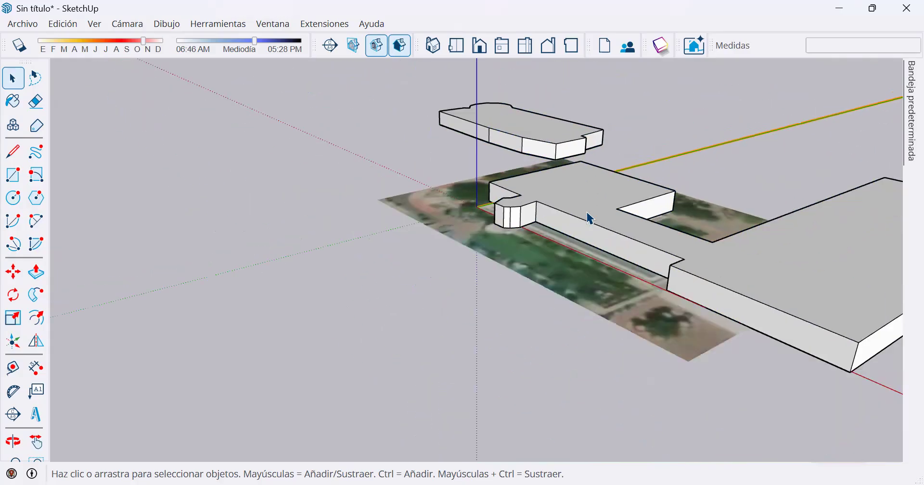
middle_drag(585, 247, 533, 252)
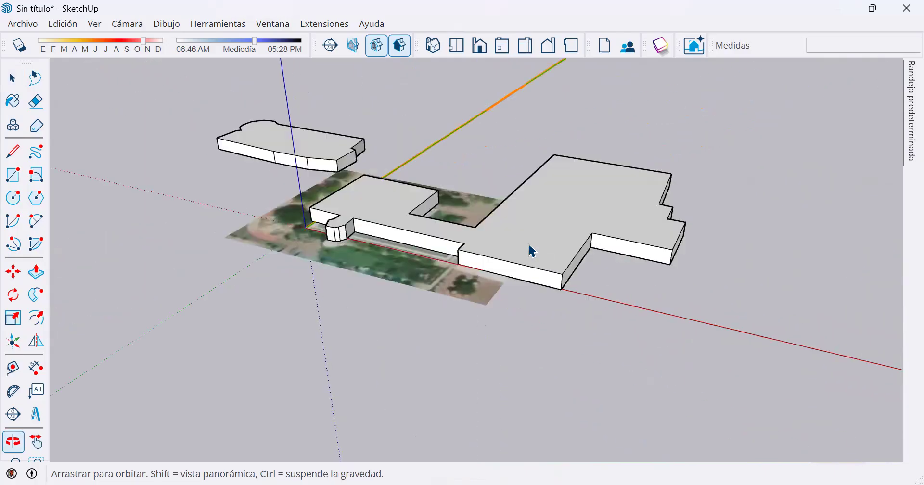
click(533, 252)
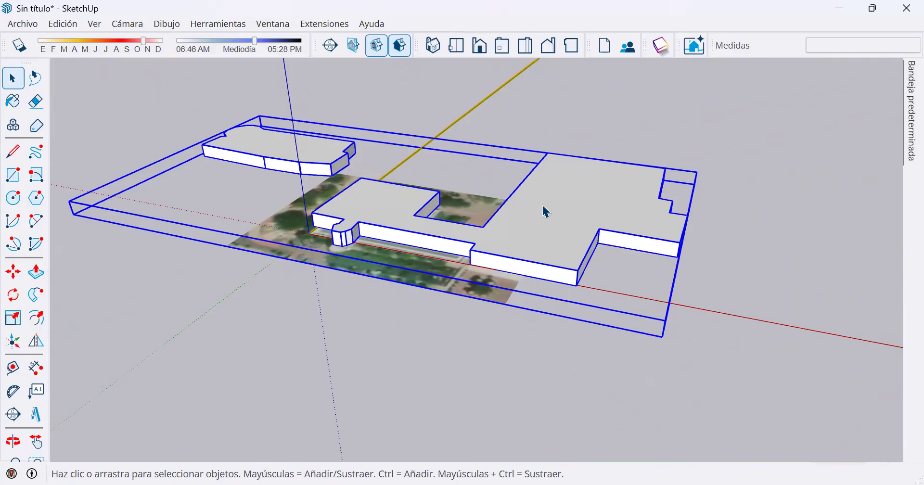
key(Delete)
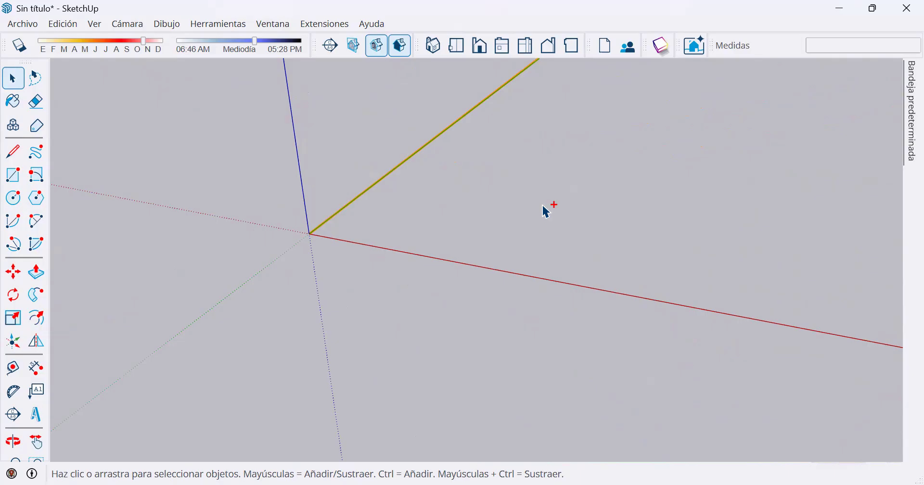
key(ctrl+z)
click(531, 227)
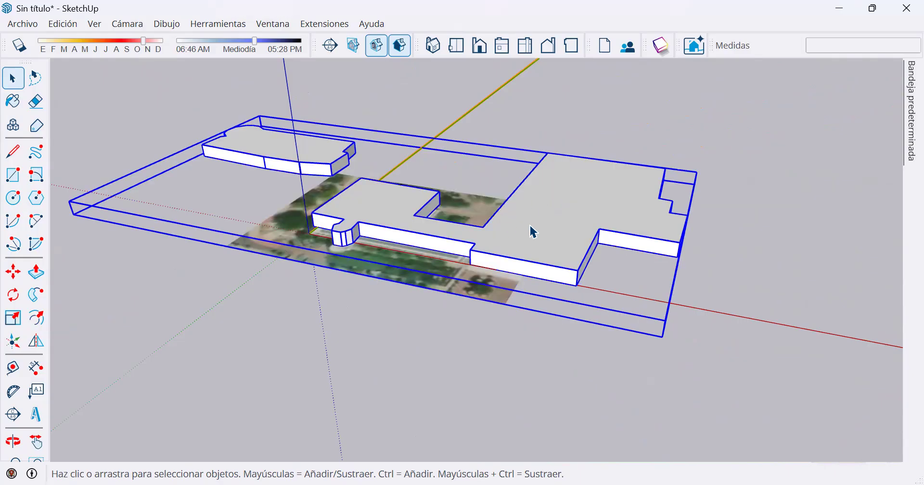
right_click(531, 227)
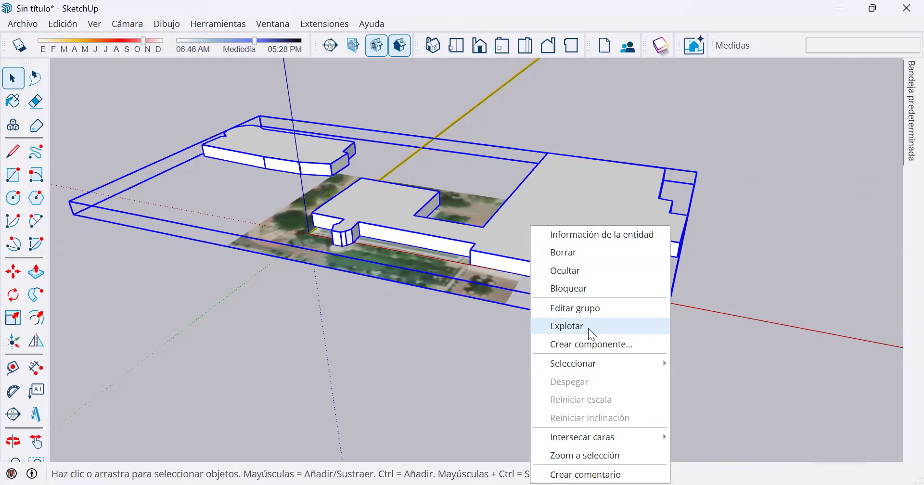
click(504, 218)
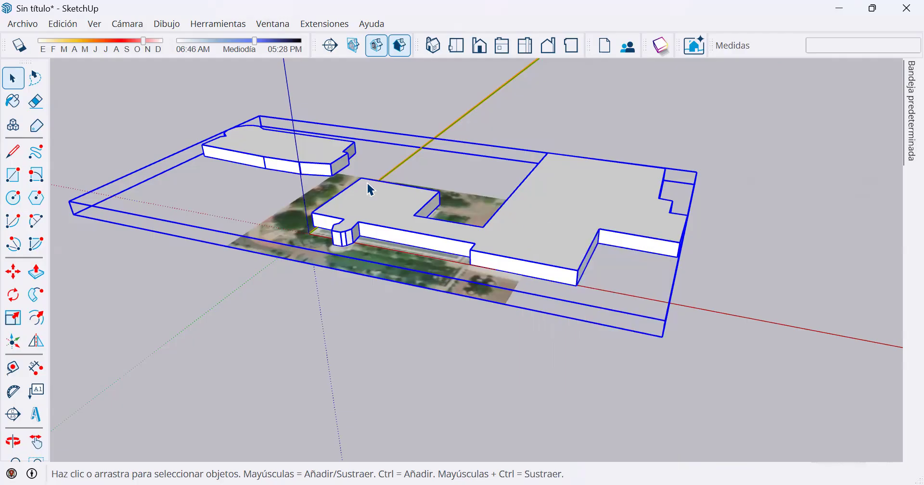
Open the site group for editing and select the 3D buildings and the satellite map in turn.
double_click(502, 229)
middle_drag(592, 260, 310, 169)
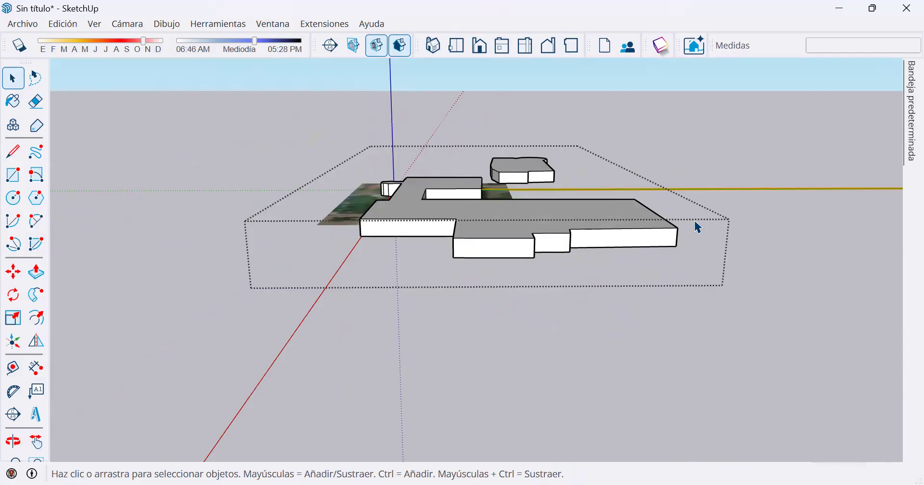
middle_drag(524, 230, 509, 254)
click(509, 254)
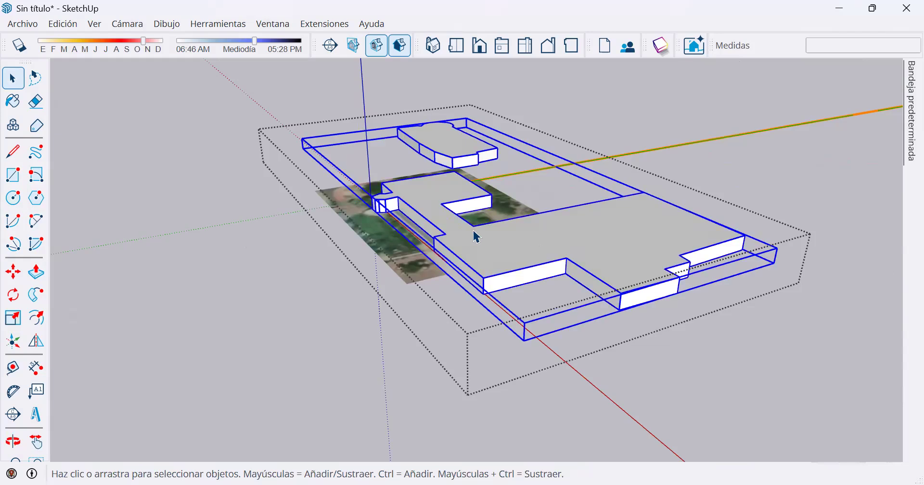
middle_drag(592, 248, 443, 259)
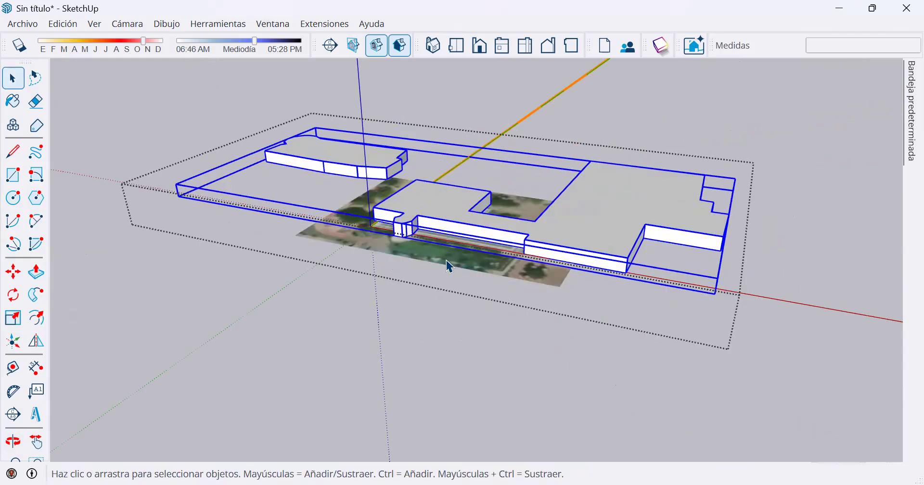
click(444, 259)
Delete the 3D buildings inside the open site group, keeping only the satellite map.
scroll(413, 244, up, 4)
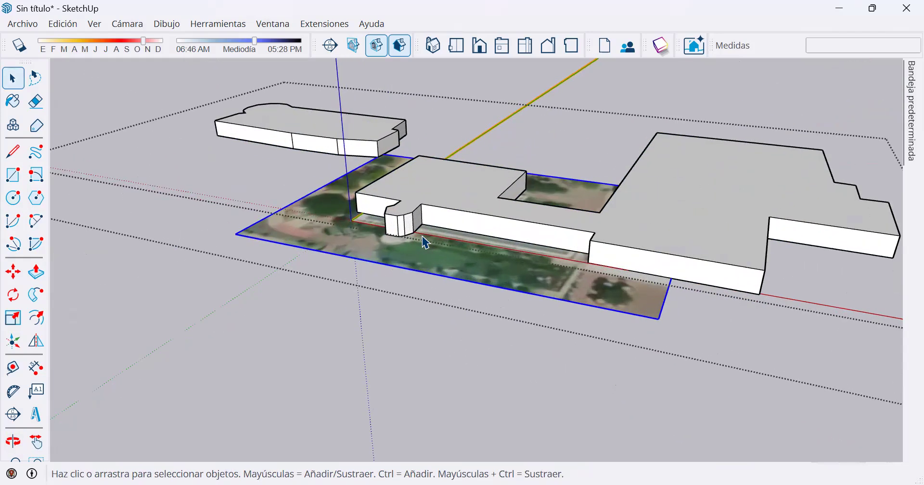
scroll(417, 193, up, 2)
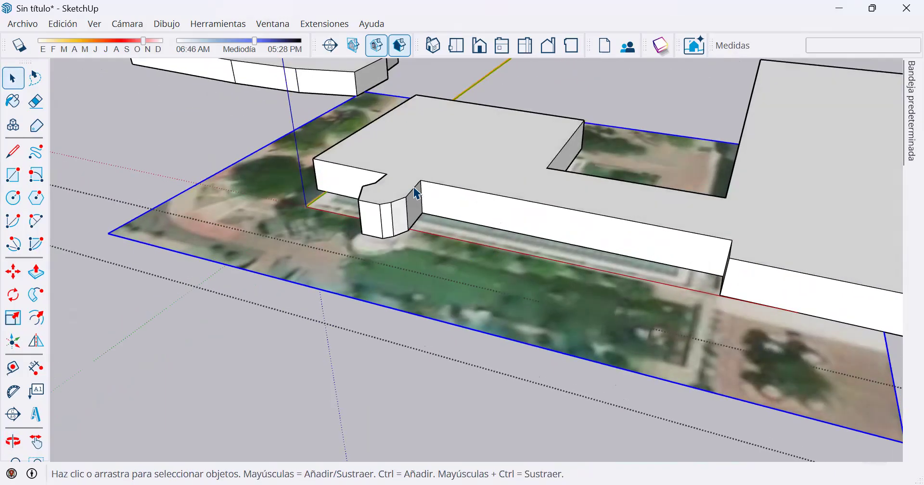
click(517, 274)
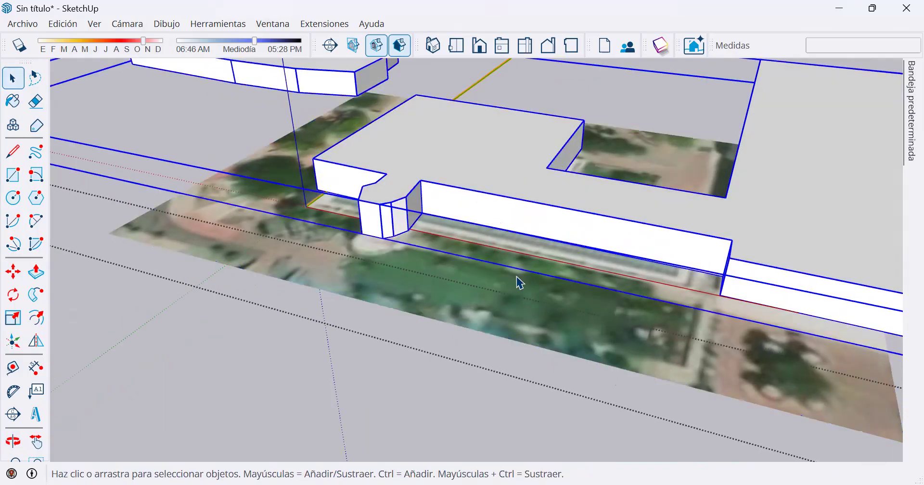
scroll(516, 266, down, 2)
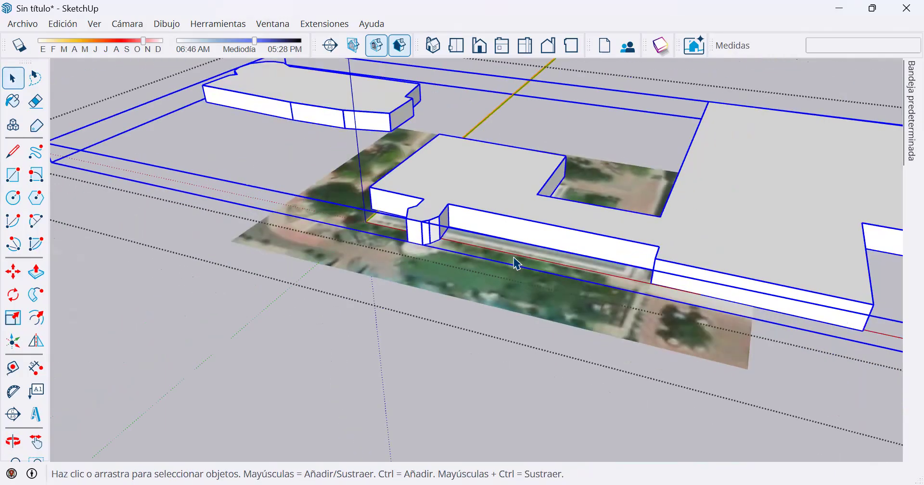
scroll(517, 262, down, 2)
scroll(516, 262, down, 1)
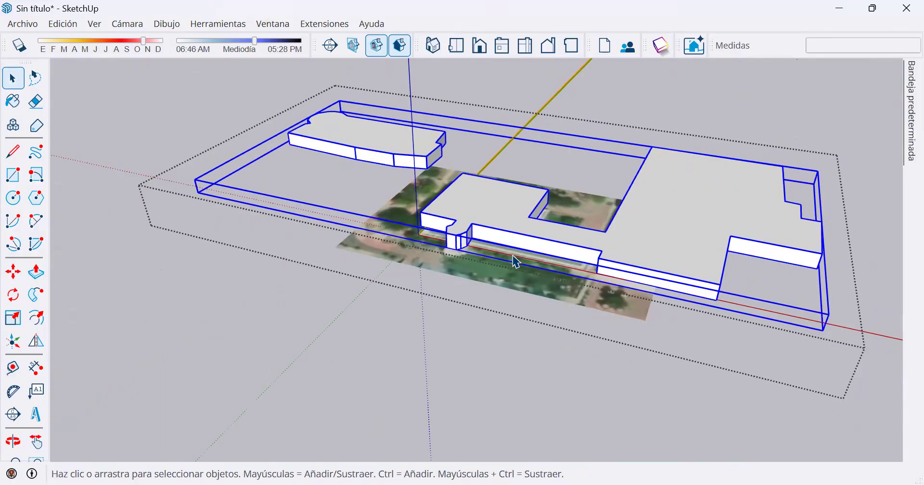
key(Delete)
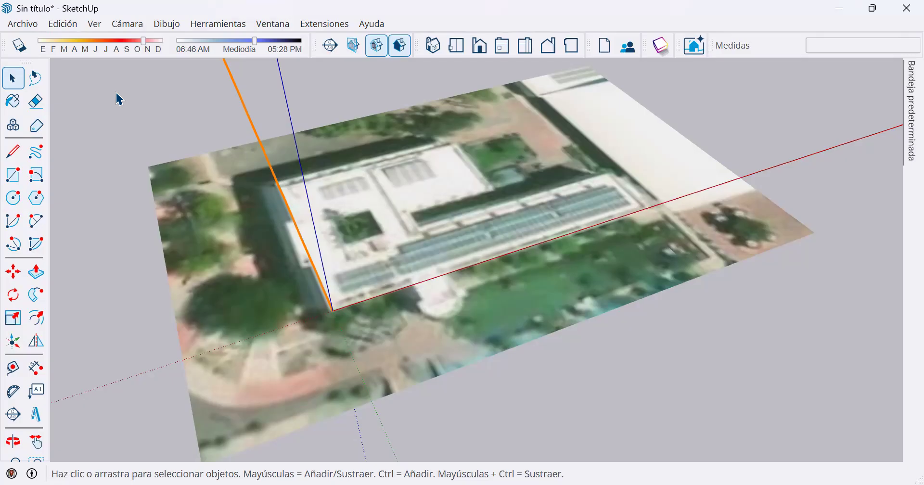
Import the Croquis 01 ground-floor plan image of Edificio 4 and place it flat on the ground behind the satellite map.
click(23, 23)
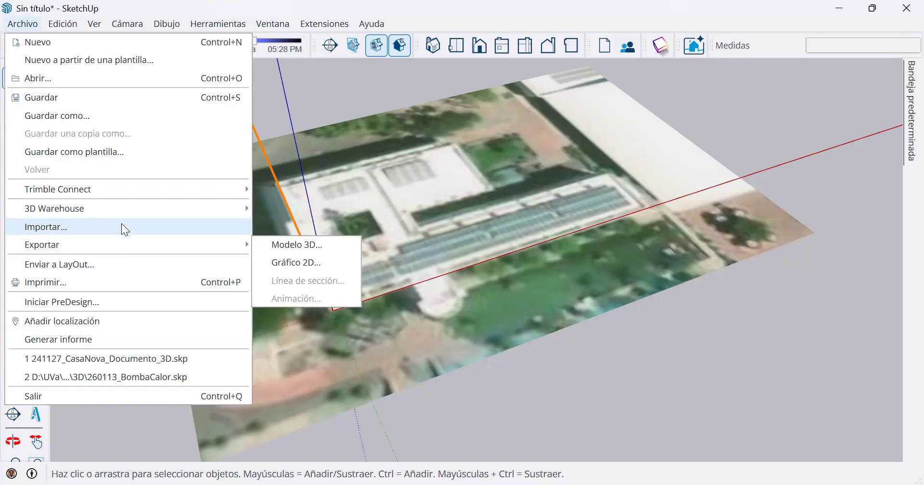
click(121, 227)
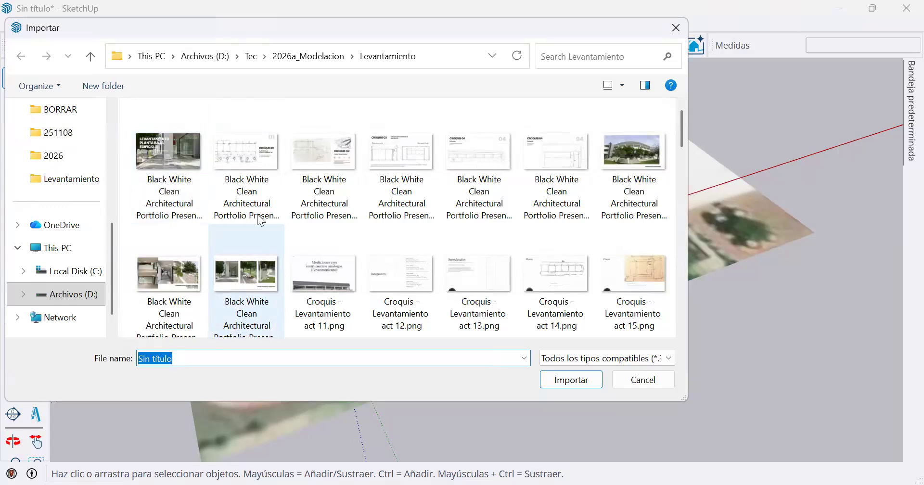
double_click(249, 152)
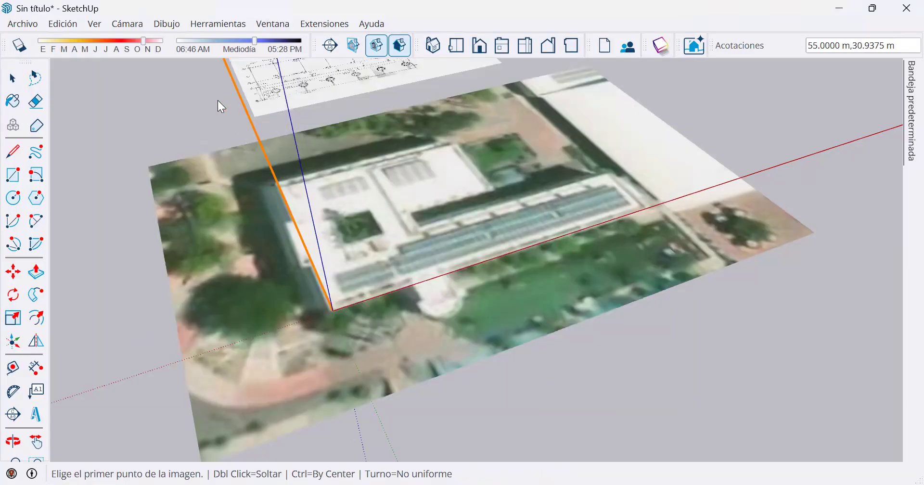
shift+middle_drag(190, 132, 339, 333)
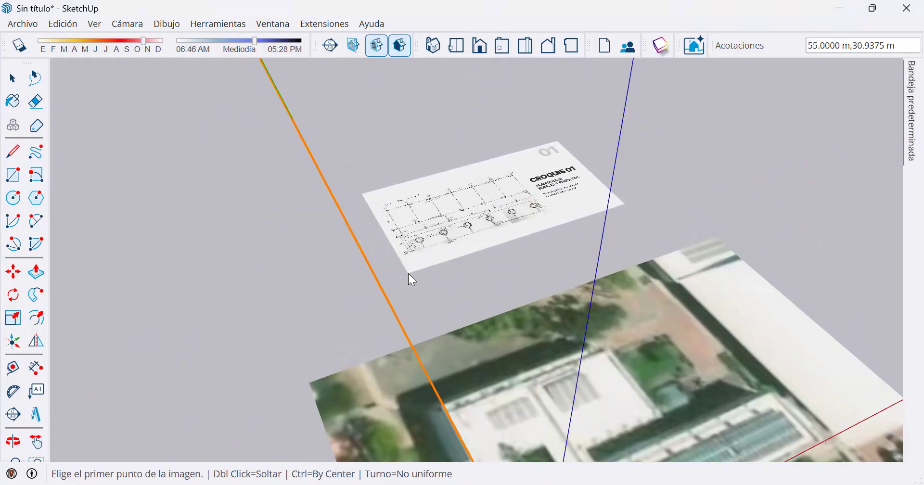
click(409, 273)
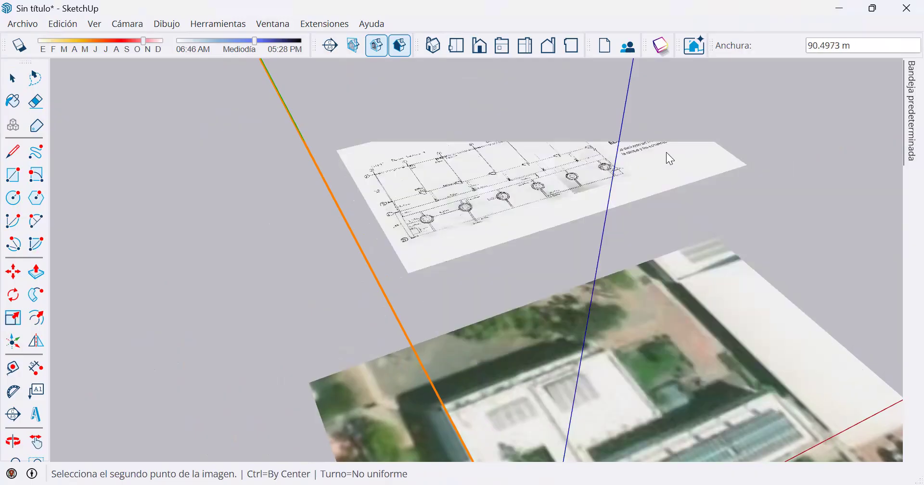
click(717, 100)
Examine the handwritten dimensions of the axes, columns and planters on the Croquis 01 floor plan.
middle_drag(664, 226, 552, 329)
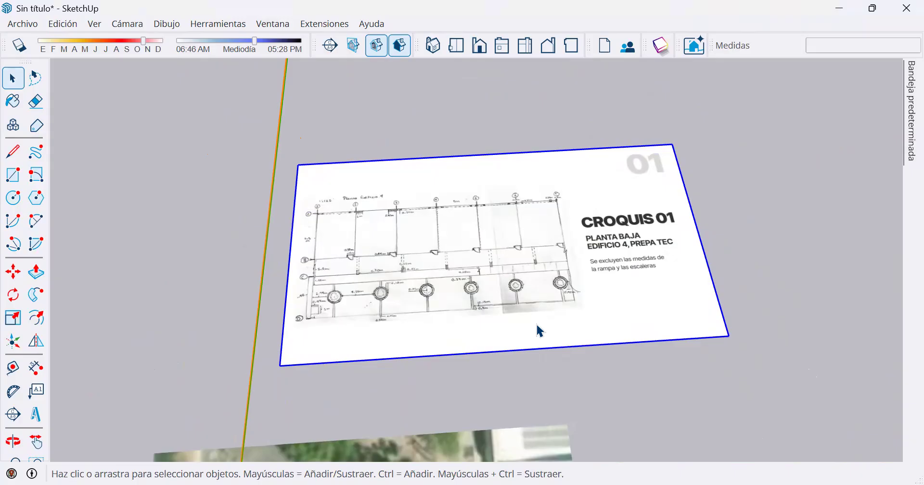
scroll(425, 324, up, 5)
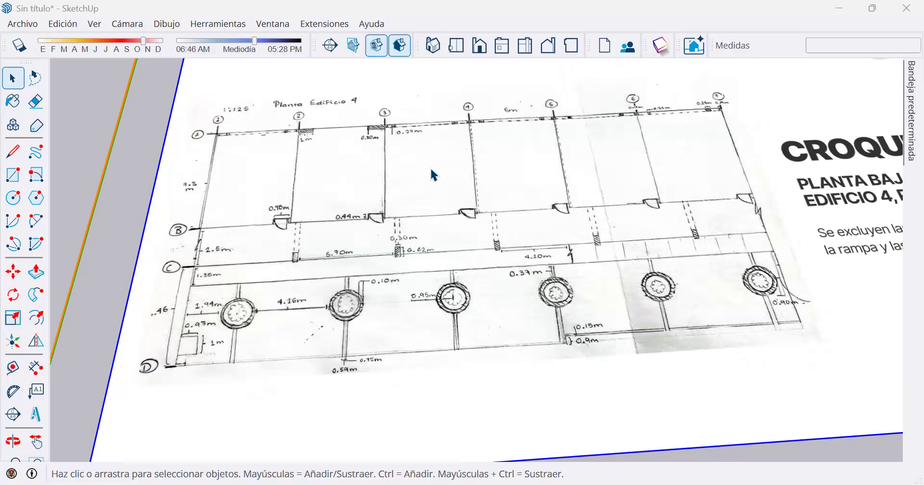
scroll(453, 238, down, 3)
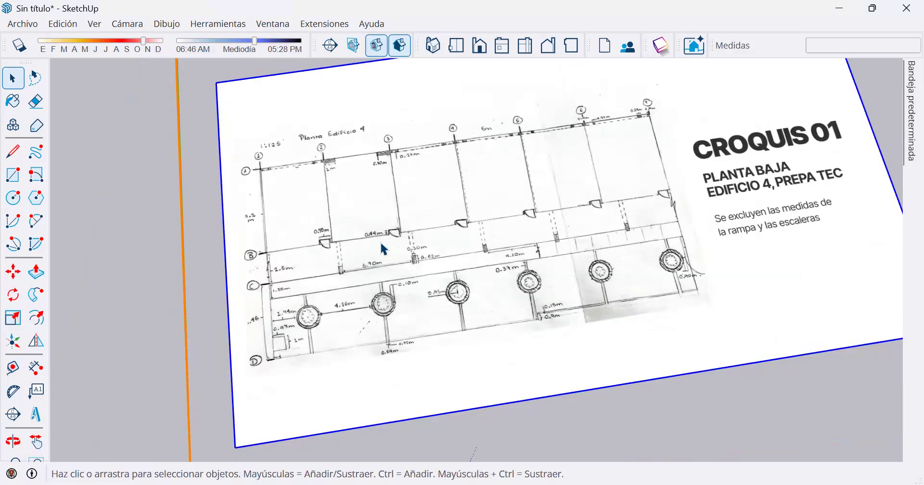
scroll(354, 248, up, 5)
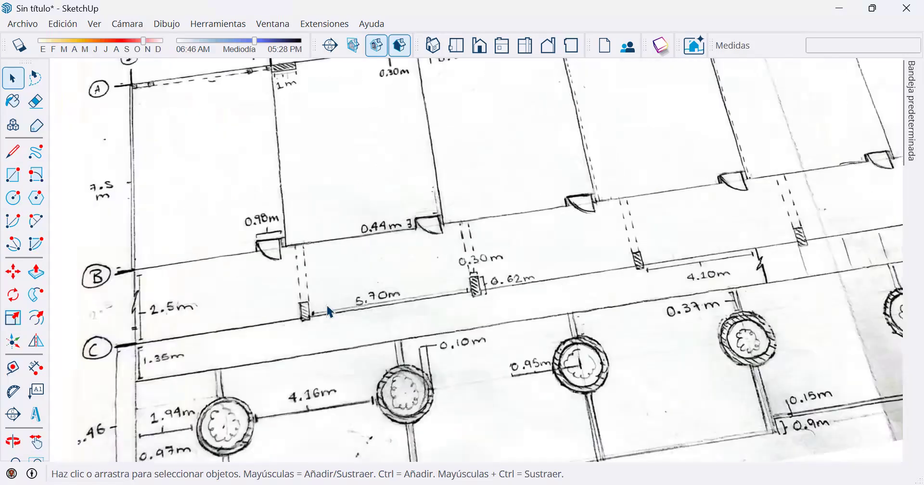
scroll(315, 315, up, 1)
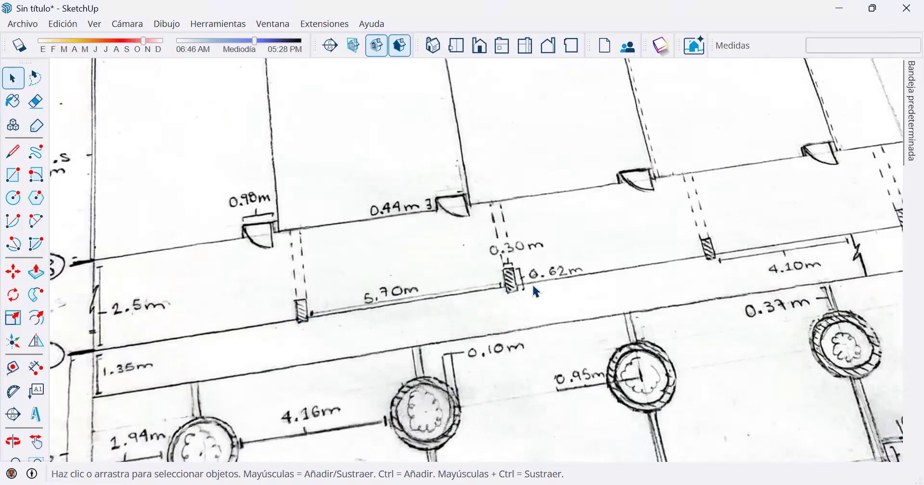
scroll(534, 286, down, 3)
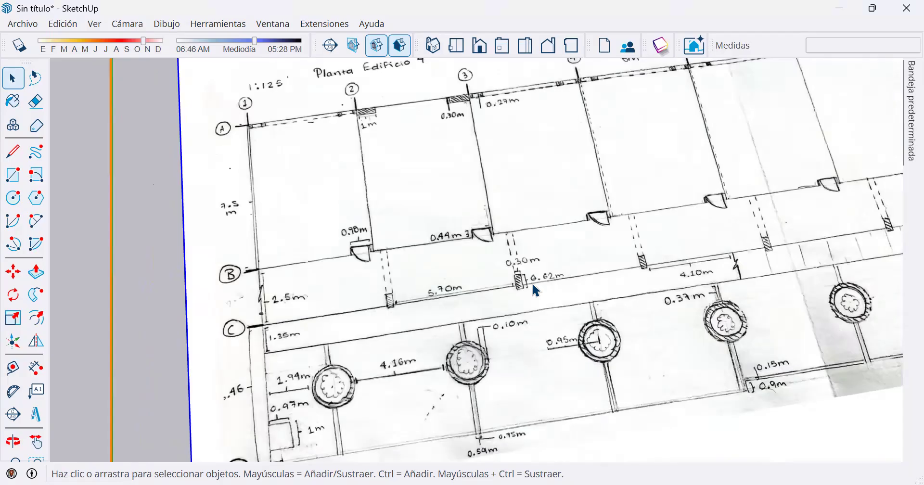
scroll(536, 289, down, 1)
scroll(533, 284, down, 2)
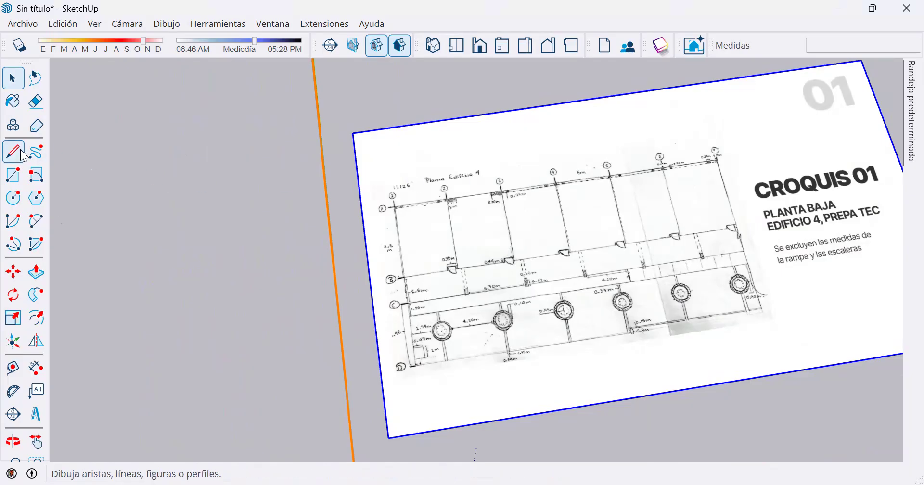
Scale the Croquis 01 image uniformly from the corner nearest the green axis by about 1.45.
click(13, 272)
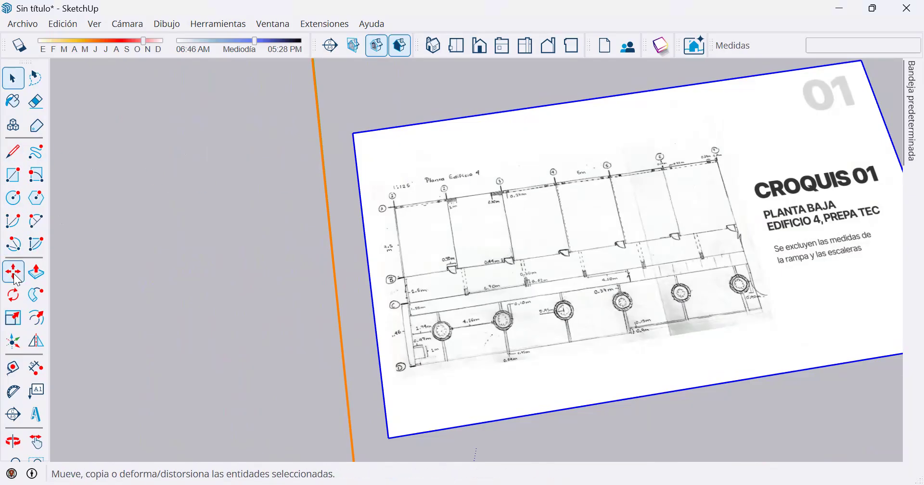
click(18, 324)
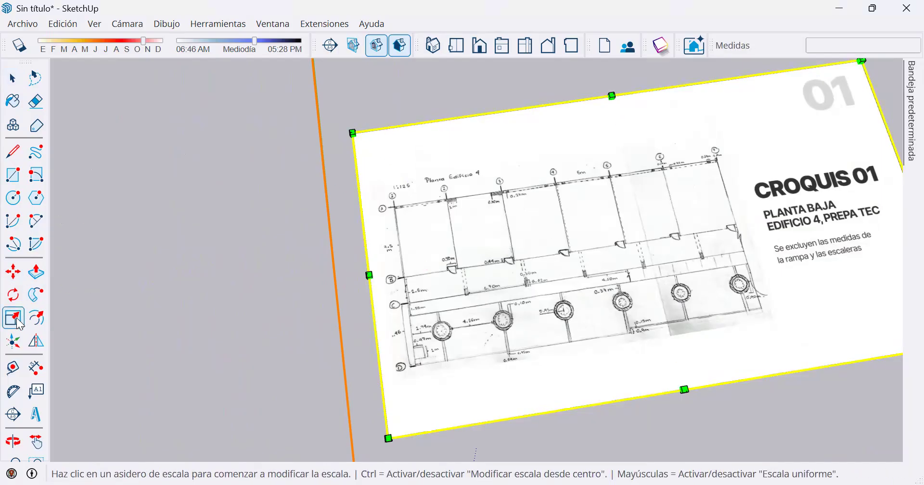
click(353, 131)
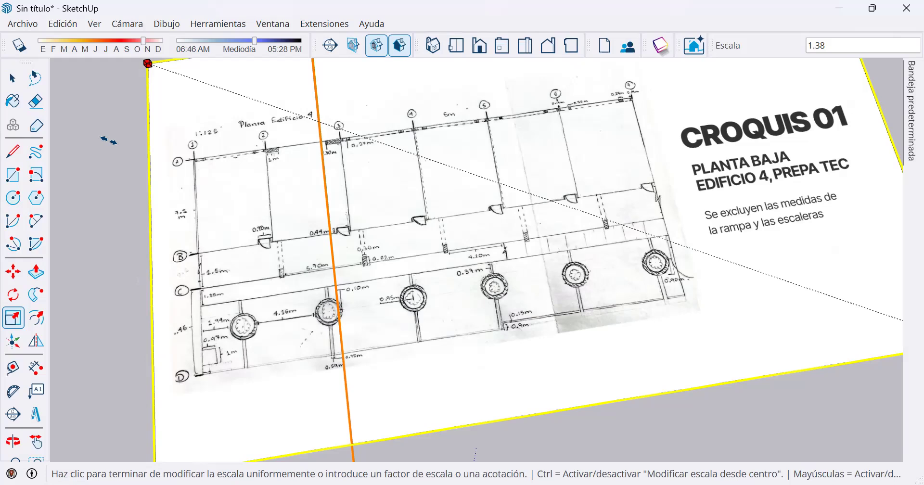
Draw a temporary line from axis 2 to axis 3 on the Croquis 01 plan to measure the bay's width.
click(14, 152)
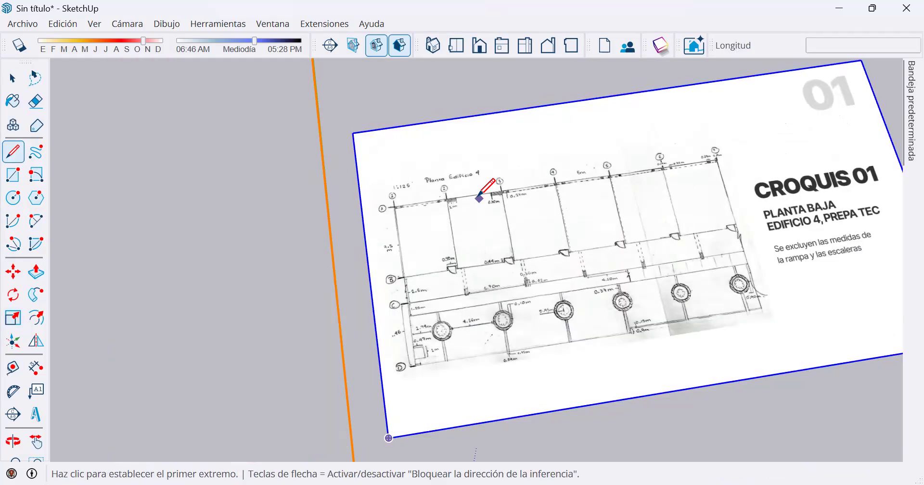
scroll(478, 233, up, 3)
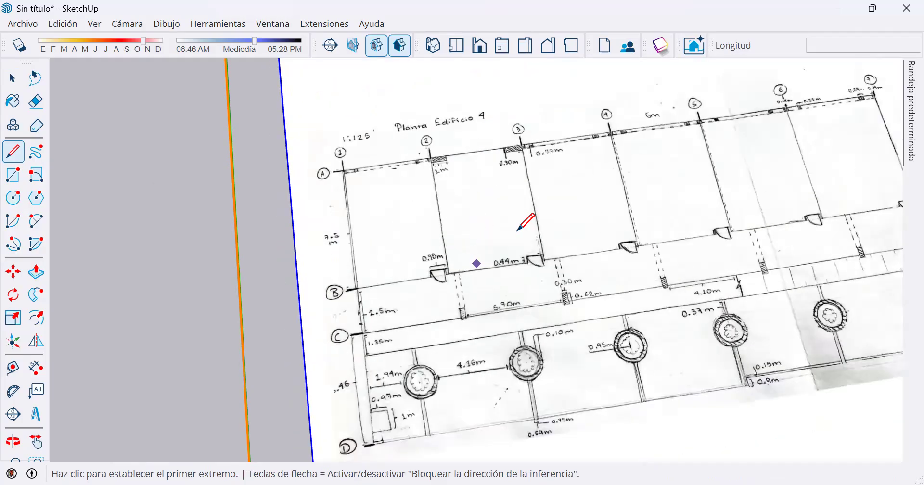
scroll(470, 208, up, 1)
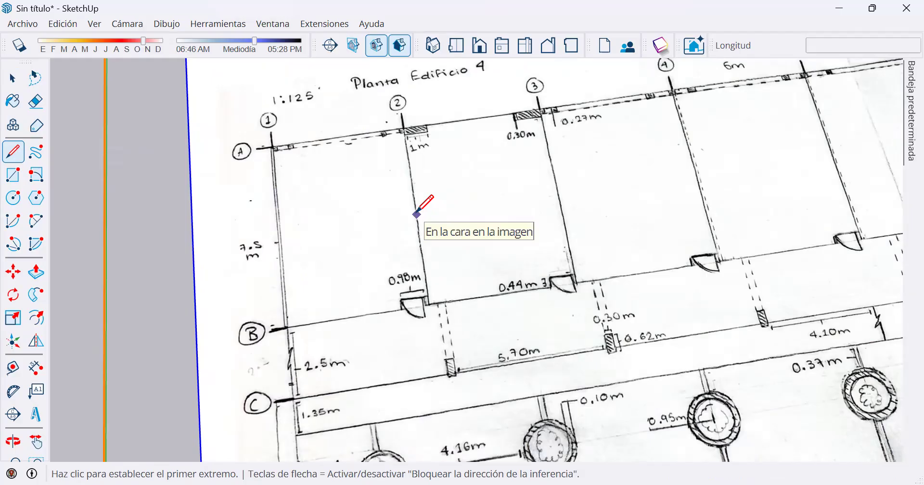
click(417, 214)
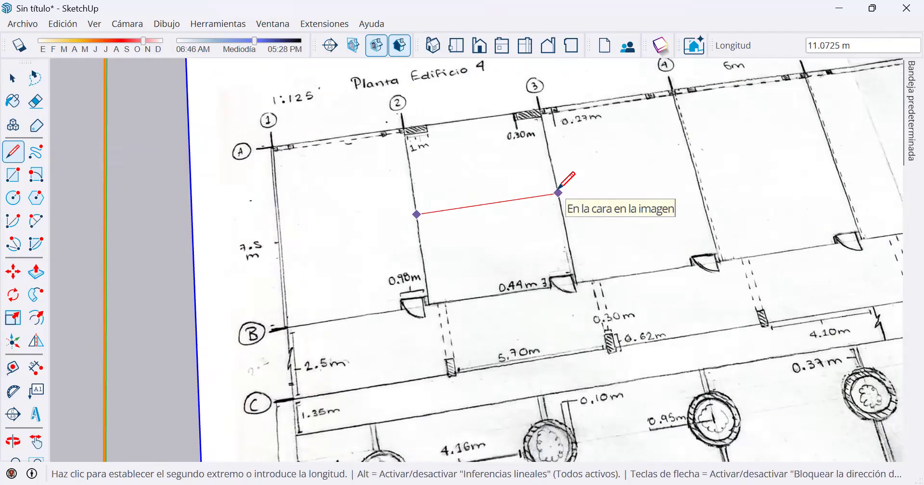
click(559, 192)
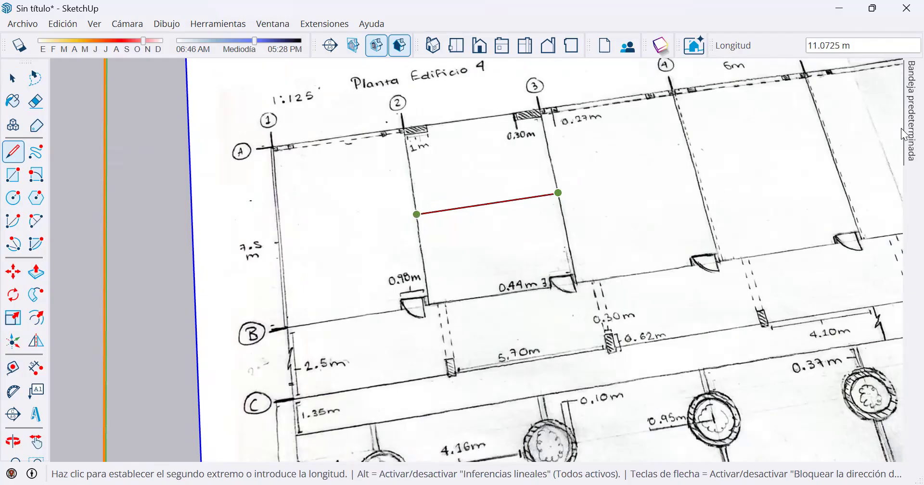
mouse_move(906, 134)
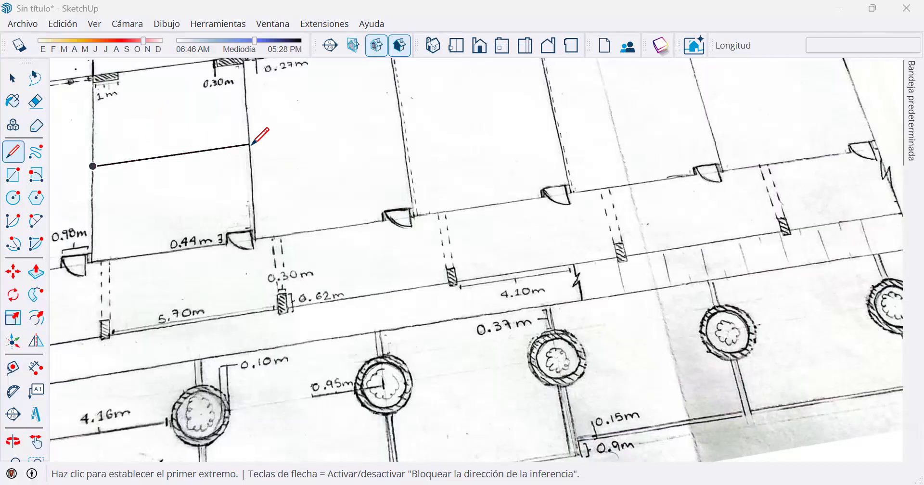
Delete the temporary measuring line between axes 2 and 3 on the floor plan.
click(250, 143)
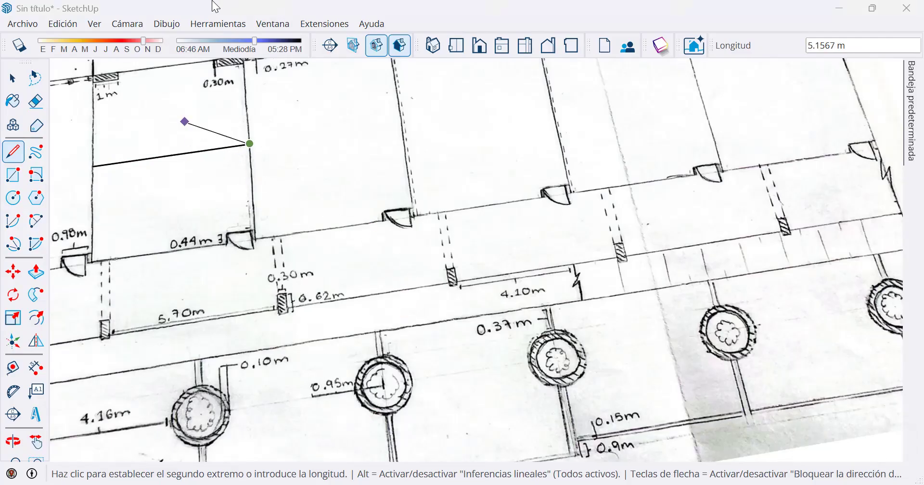
key(Escape)
key(space)
click(191, 158)
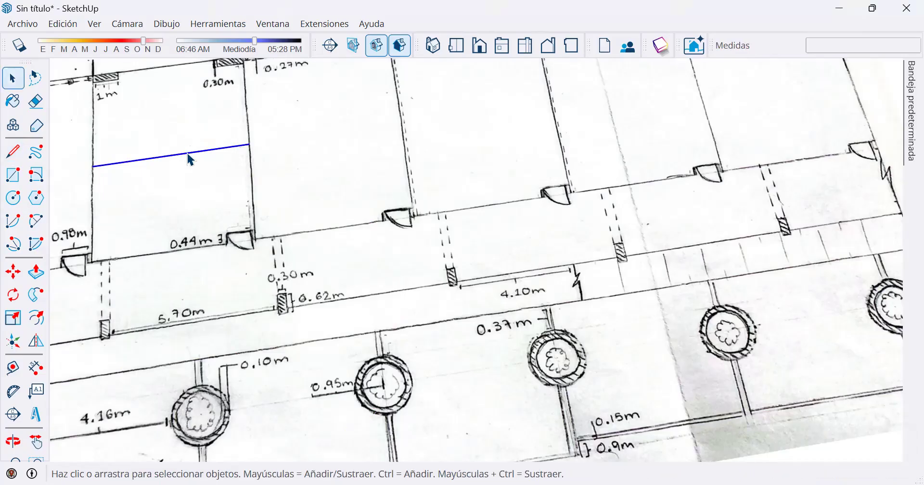
key(Delete)
Scale the Croquis 01 image uniformly by a factor of 0.542 from the corner nearest the green axis.
click(13, 318)
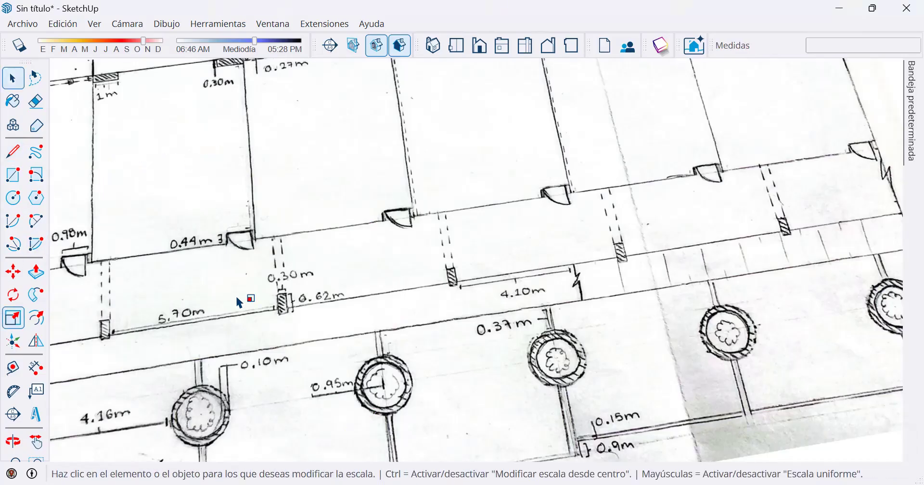
scroll(244, 287, down, 5)
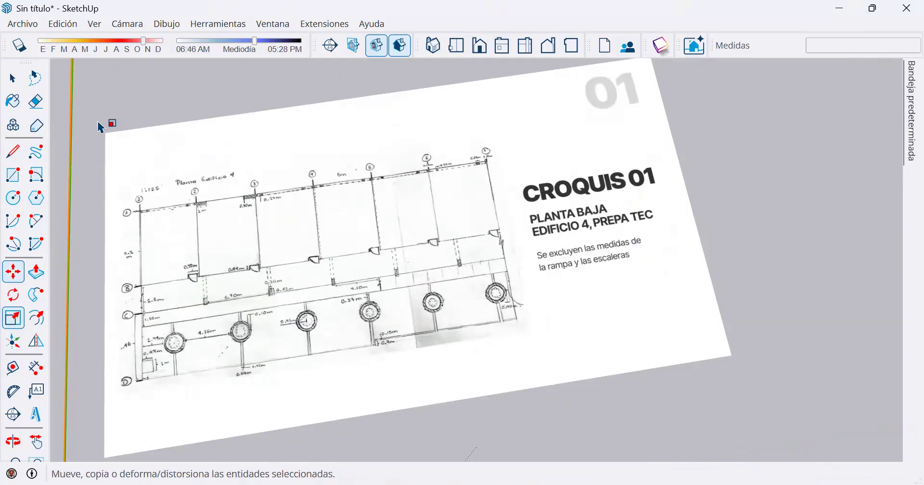
click(116, 141)
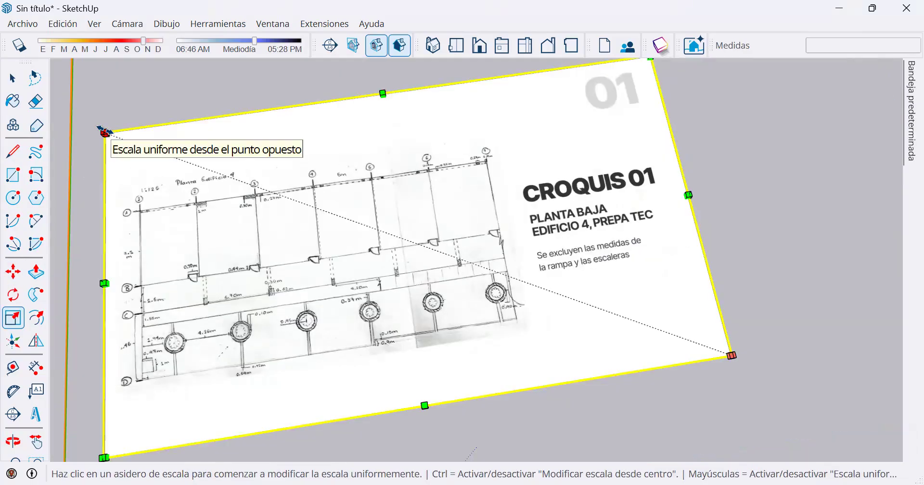
click(105, 132)
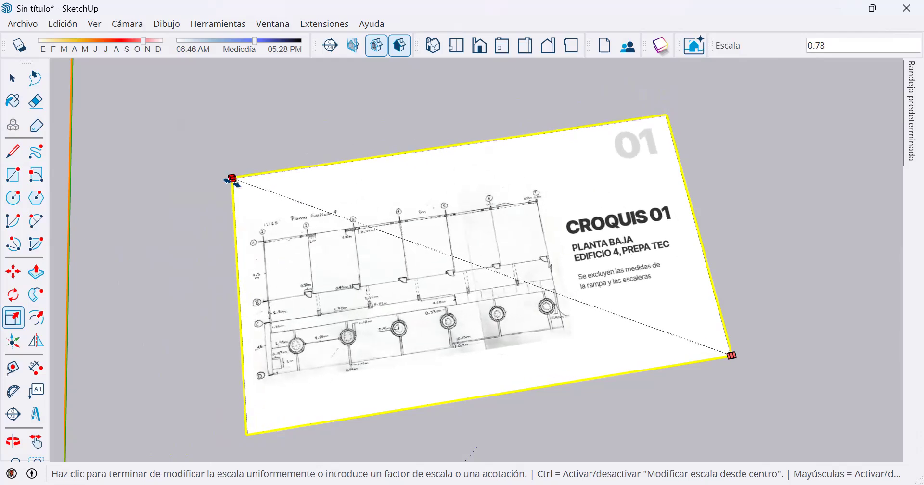
text(0.28)
key(Return)
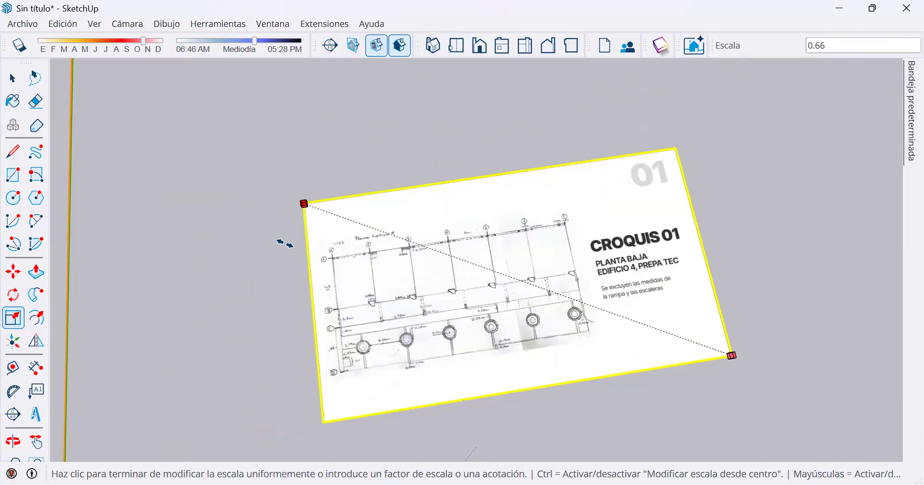
text(.542)
key(Return)
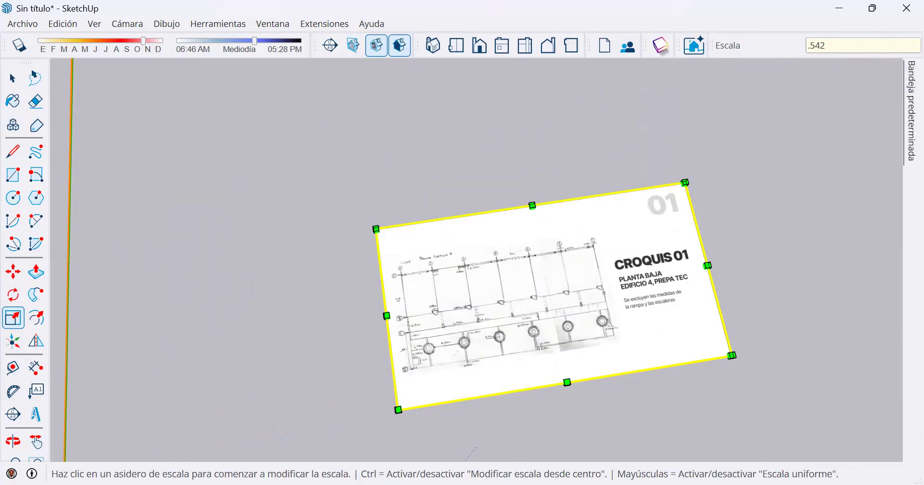
Measure the spacing between axes 1 and 2 on the Croquis 01 plan with the Line tool, keeping no line.
click(13, 151)
scroll(400, 280, up, 6)
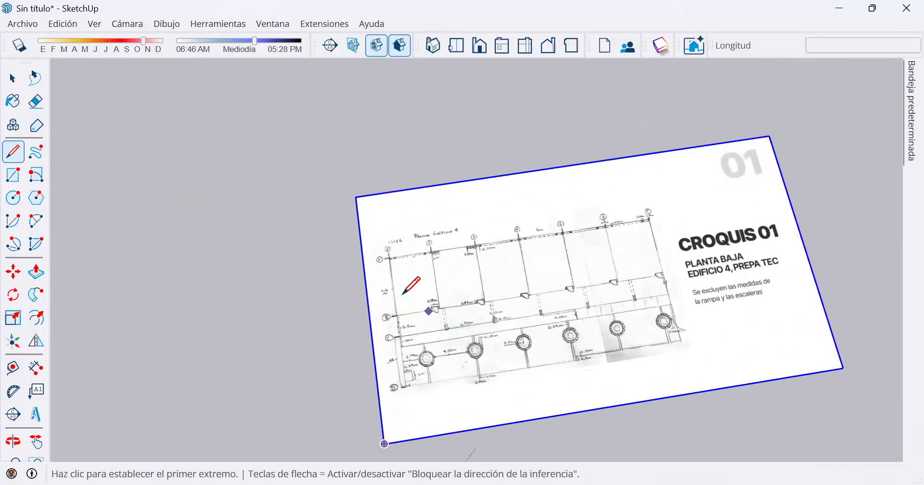
click(381, 271)
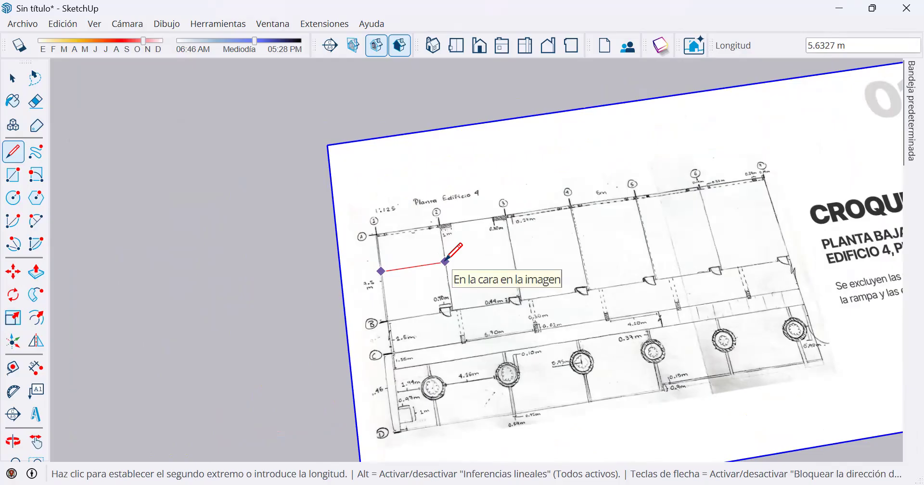
scroll(445, 262, up, 3)
scroll(445, 261, up, 2)
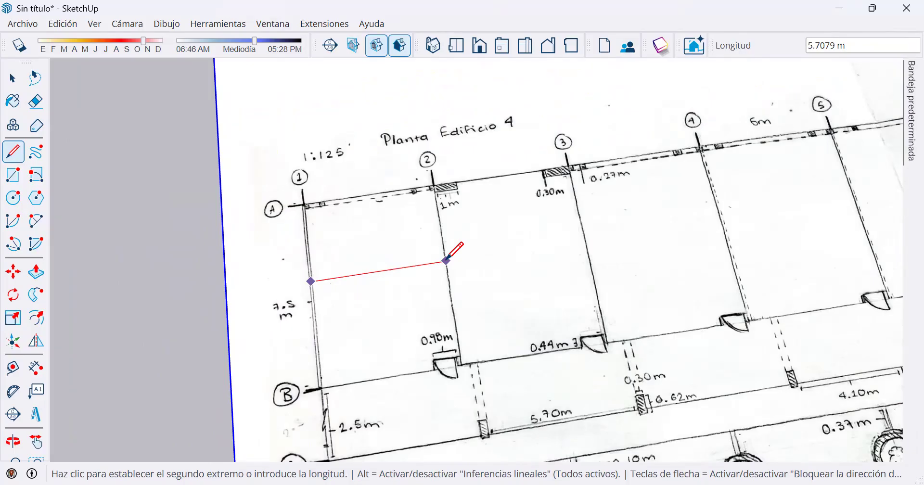
key(Escape)
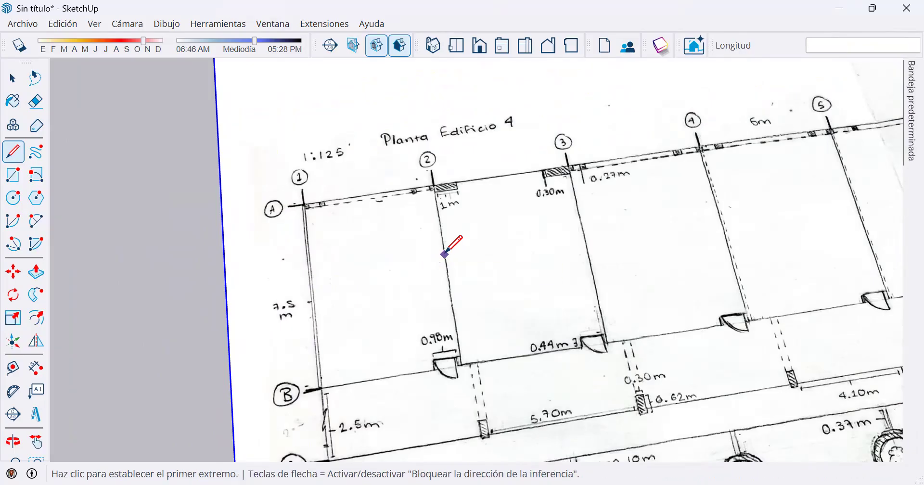
click(444, 255)
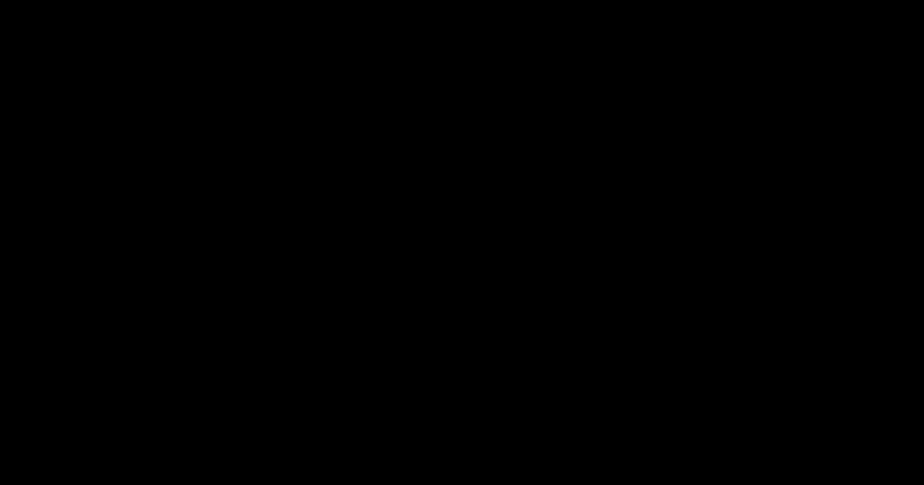
Activate Move for the selected Croquis 01 image and cycle through its copy and stamp modes back to plain move.
scroll(564, 227, down, 2)
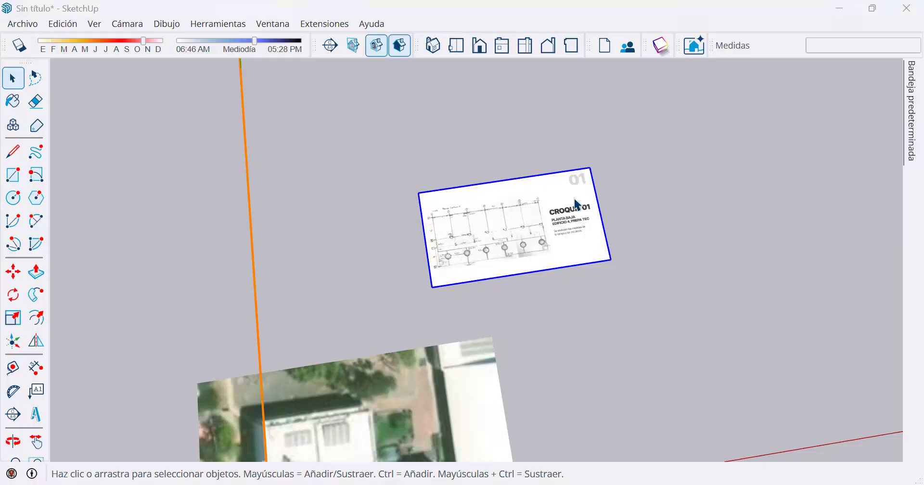
scroll(500, 231, up, 2)
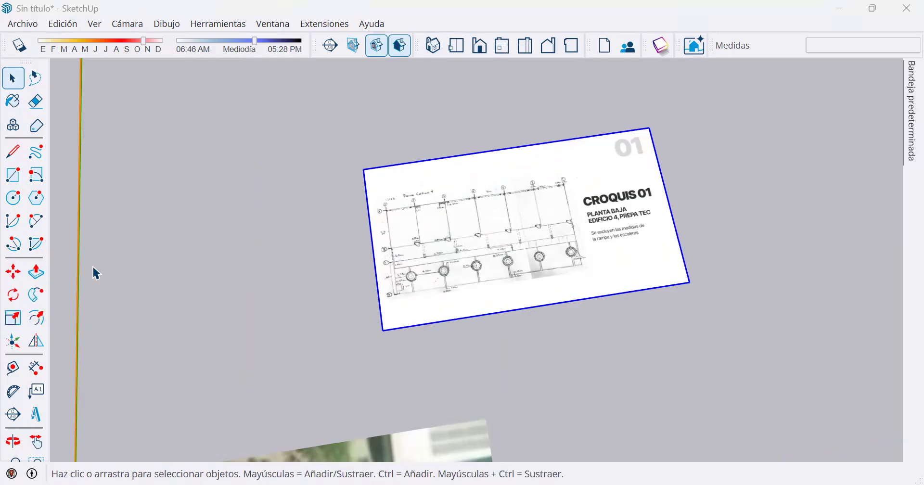
click(13, 273)
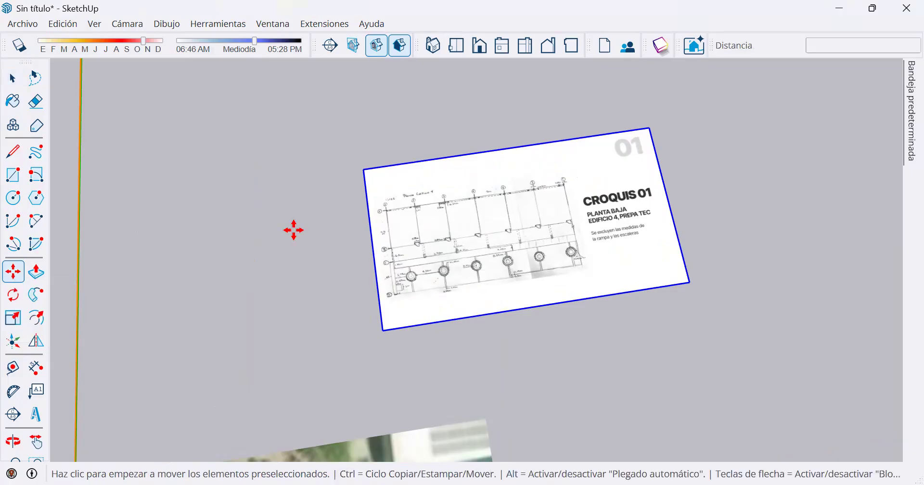
key(ctrl)
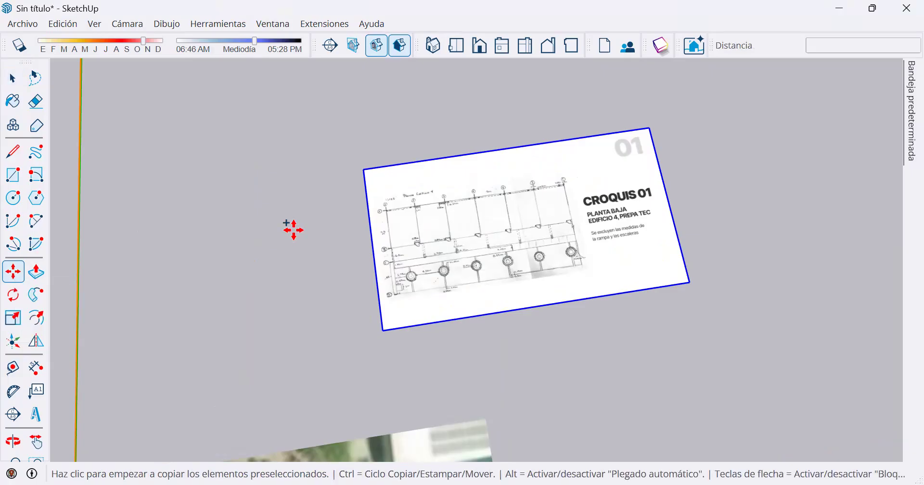
key(ctrl)
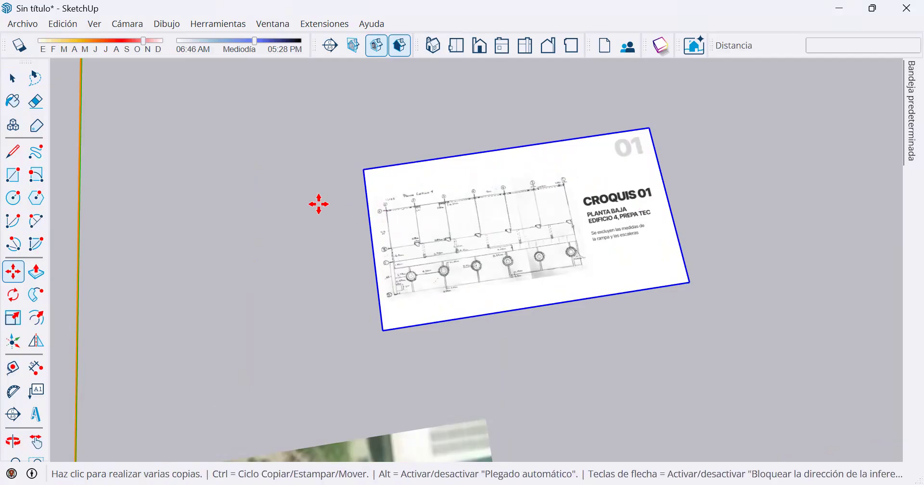
key(ctrl)
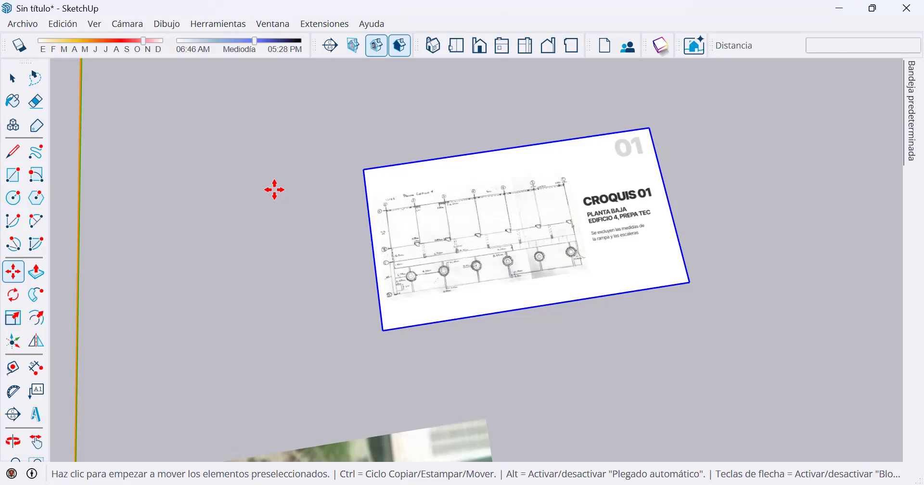
key(ctrl)
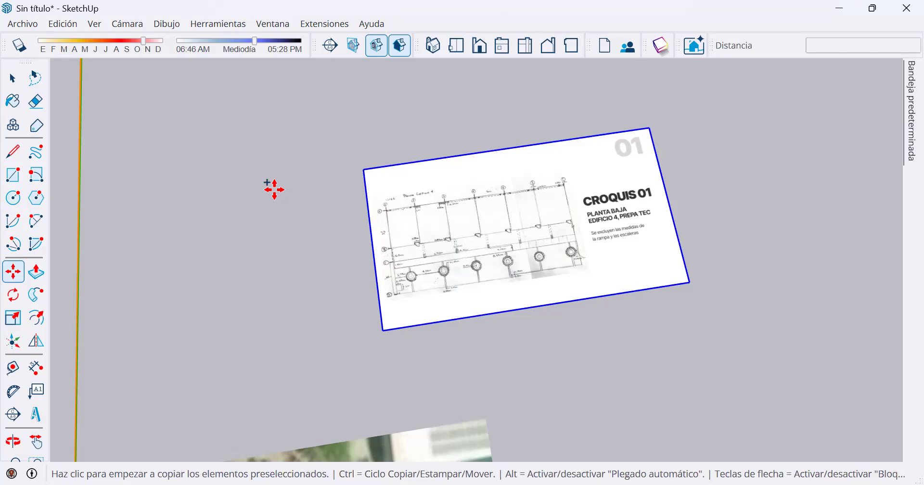
key(ctrl)
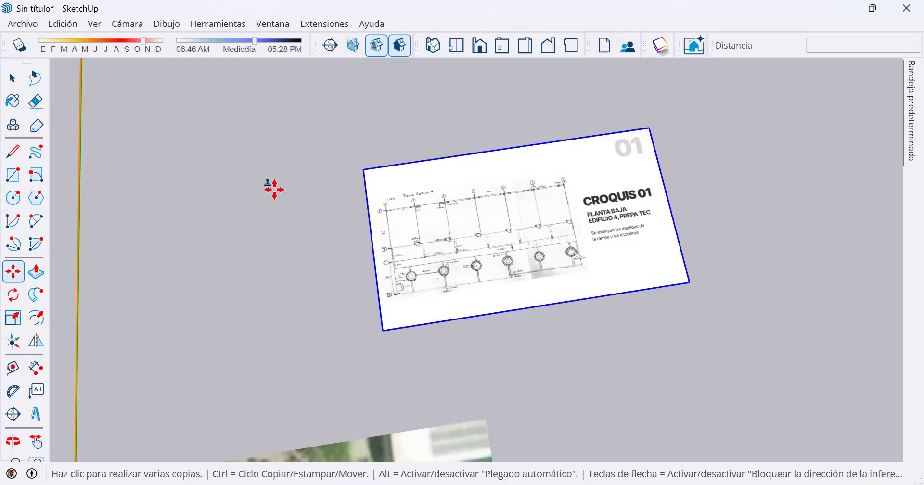
key(ctrl)
key(ctrl)
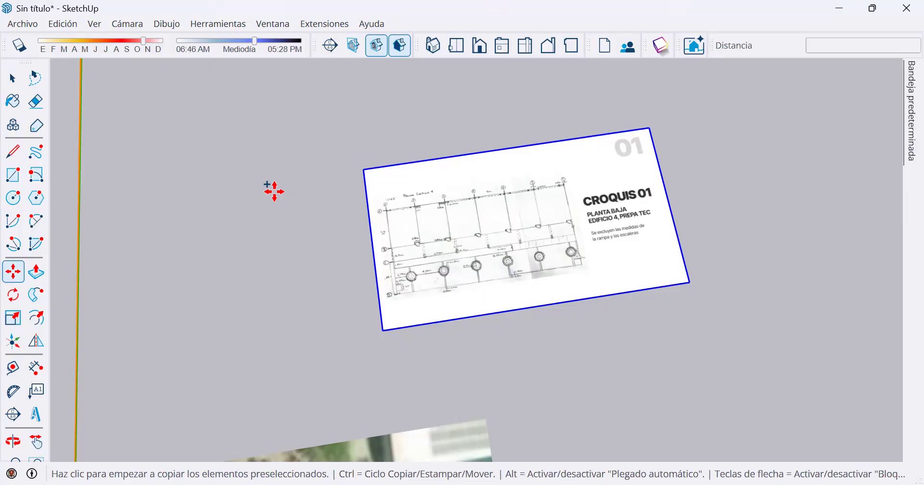
key(ctrl)
key(ctrl)
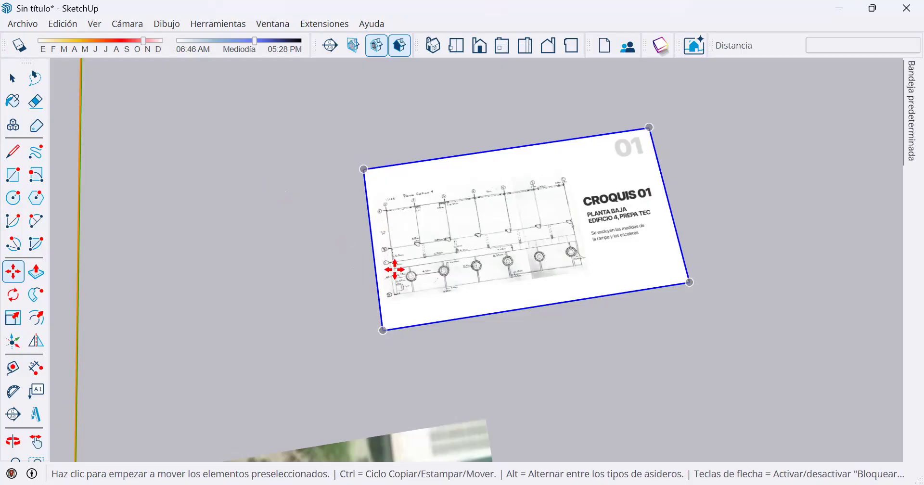
Move the Croquis 01 image by its axis A–1 intersection over to the far edge of the satellite map.
scroll(388, 294, up, 2)
scroll(394, 287, up, 4)
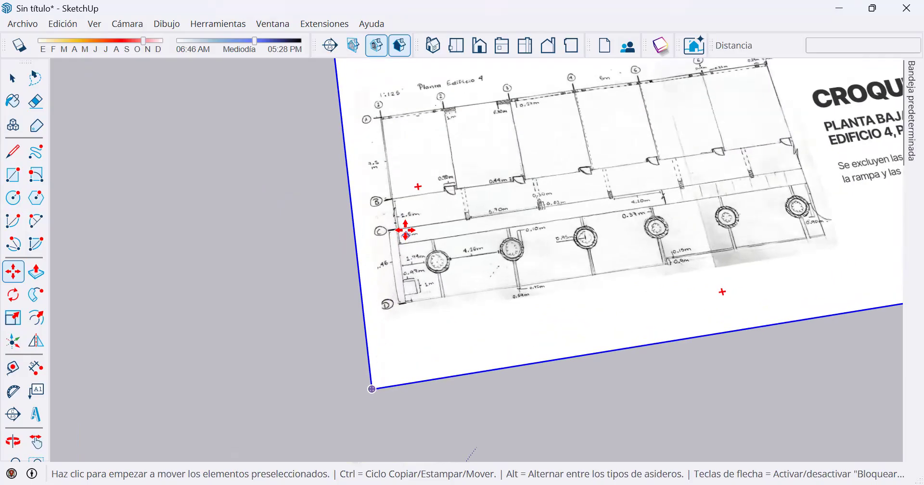
scroll(514, 216, down, 2)
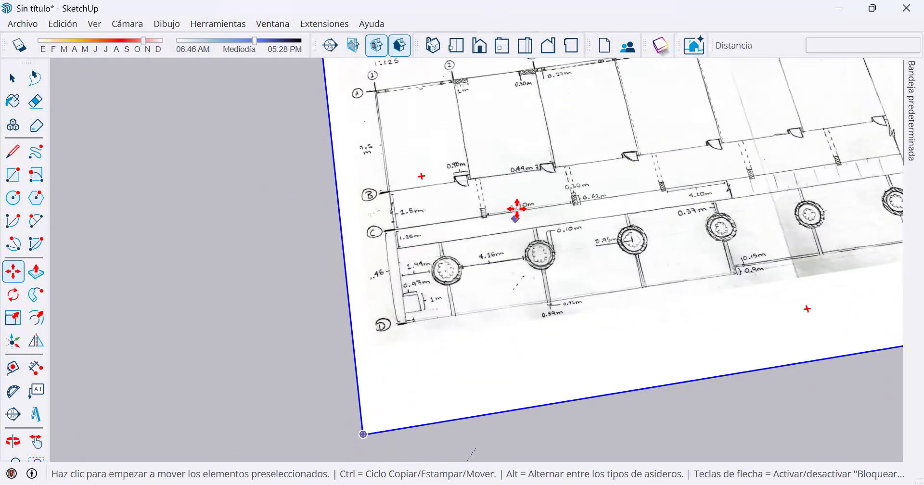
scroll(518, 206, down, 1)
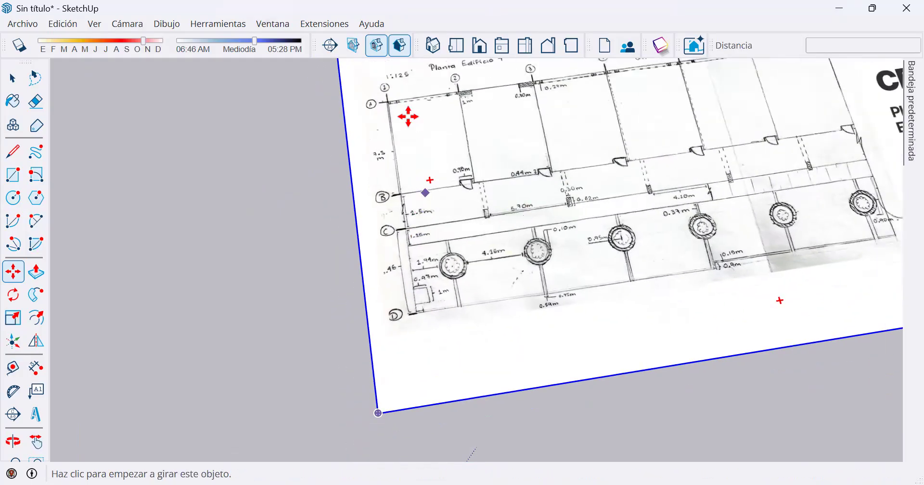
click(386, 99)
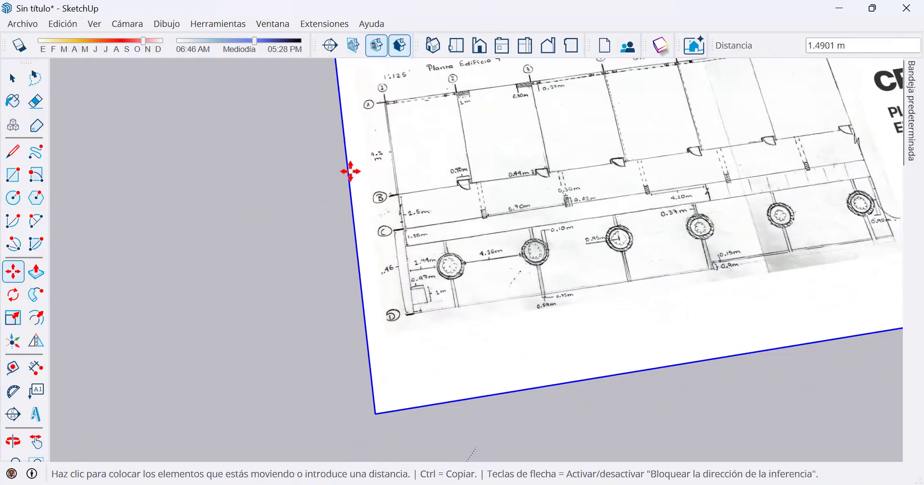
scroll(307, 229, down, 3)
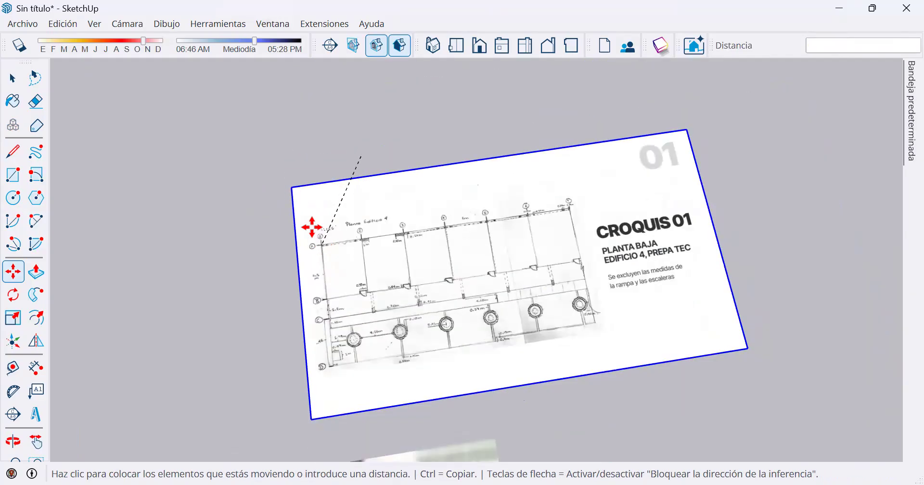
middle_drag(293, 265, 466, 242)
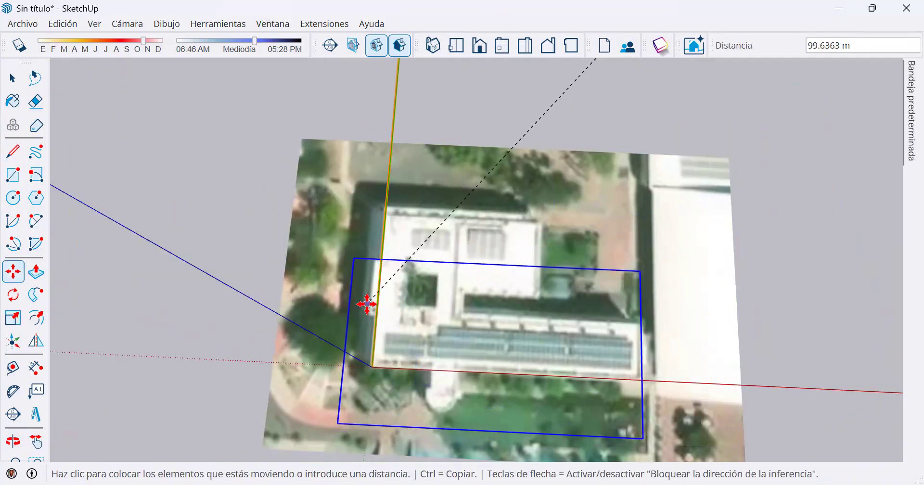
scroll(381, 306, up, 1)
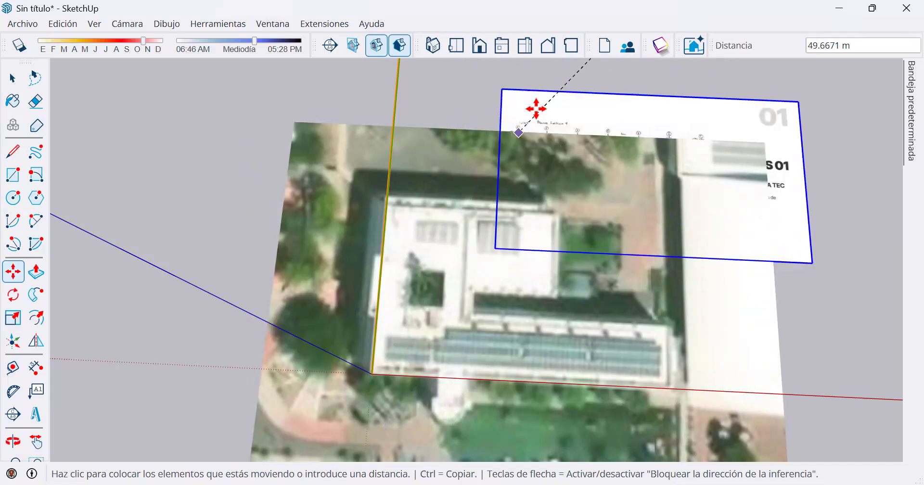
click(571, 90)
Move the Croquis 01 image so its axis A–7 intersection lands on the matching corner of the building in the satellite map.
scroll(763, 84, up, 5)
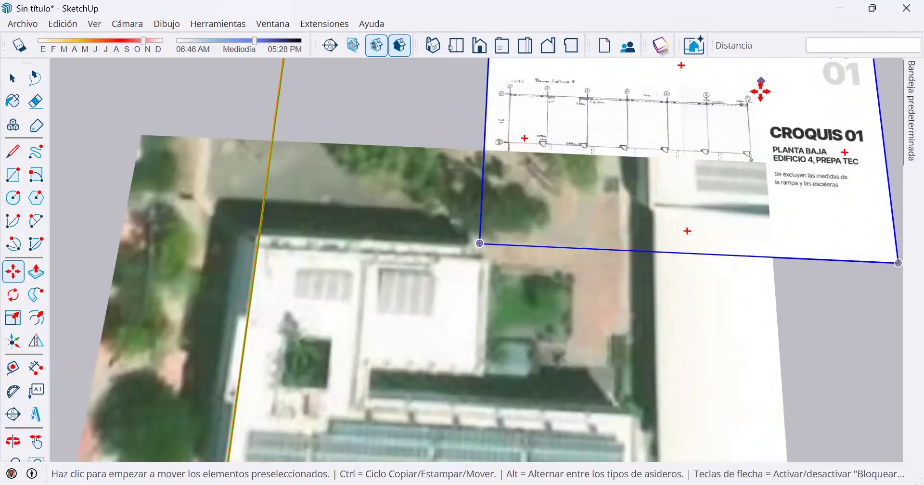
scroll(741, 114, up, 4)
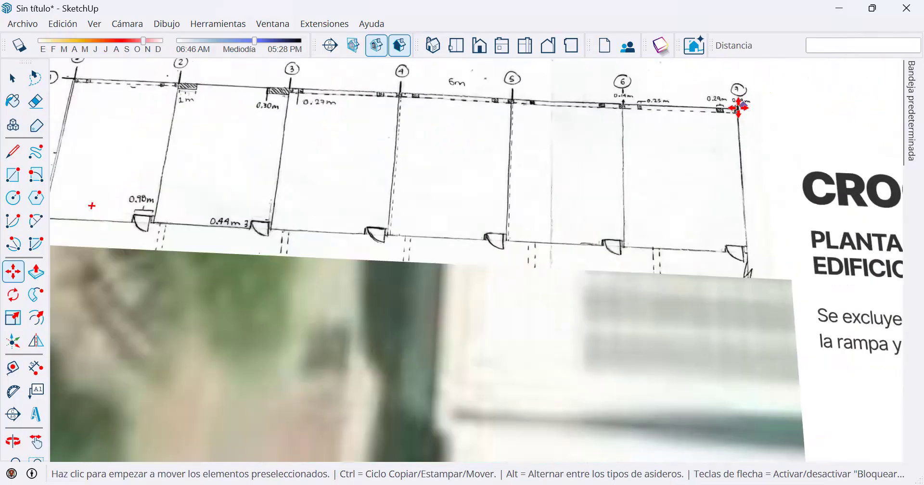
click(736, 109)
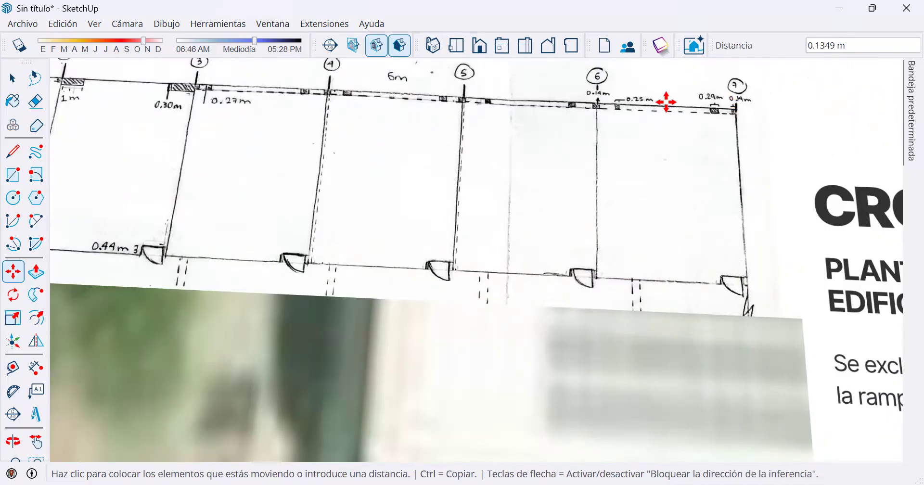
scroll(522, 175, down, 6)
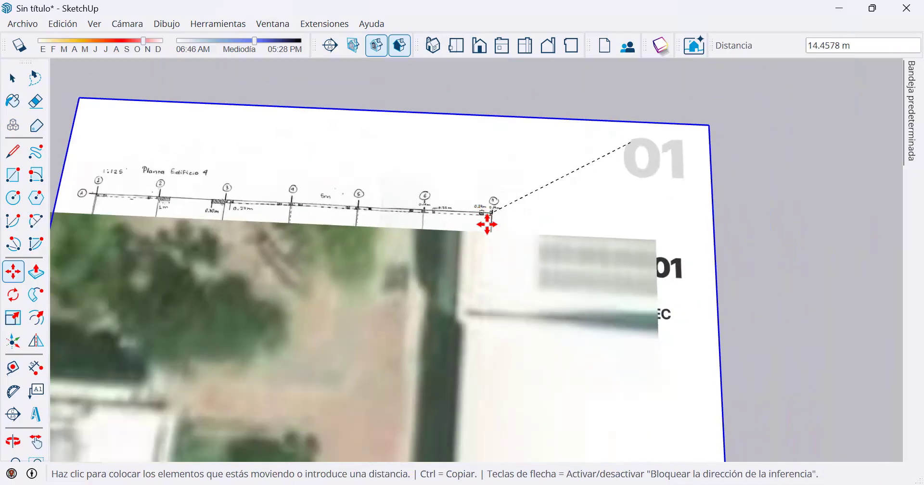
middle_drag(465, 330, 470, 149)
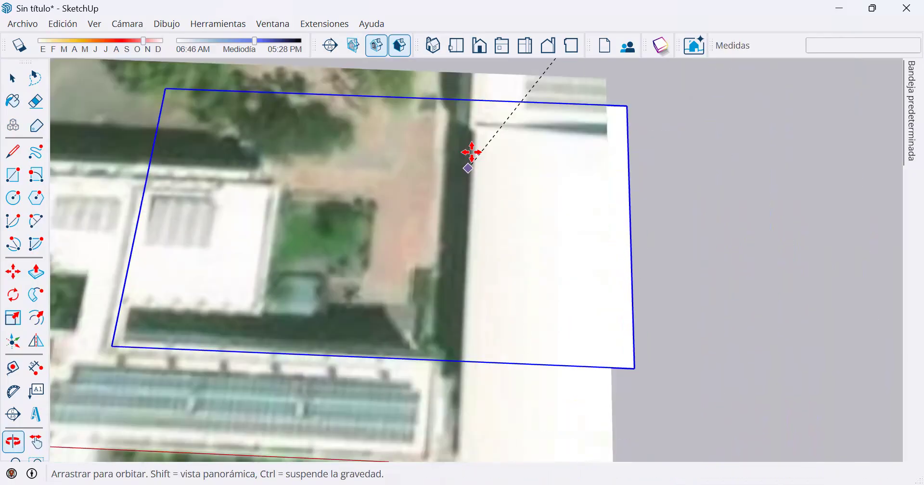
scroll(443, 358, up, 3)
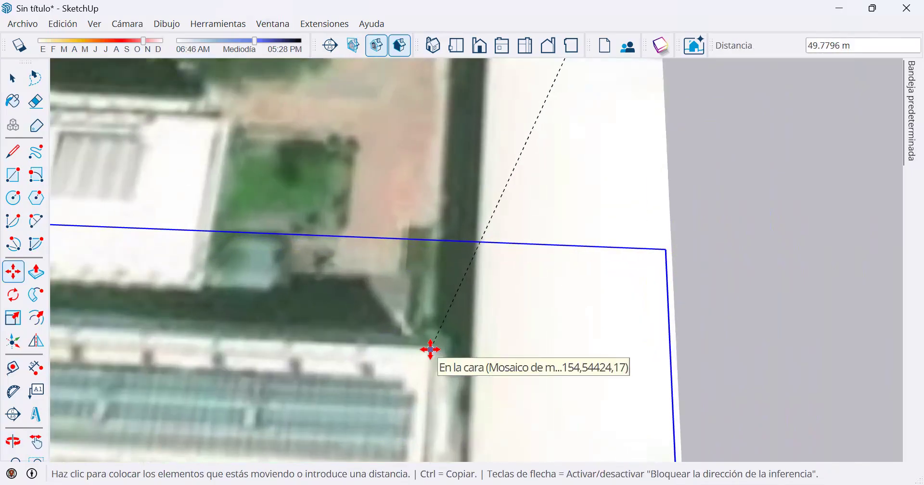
scroll(430, 350, up, 2)
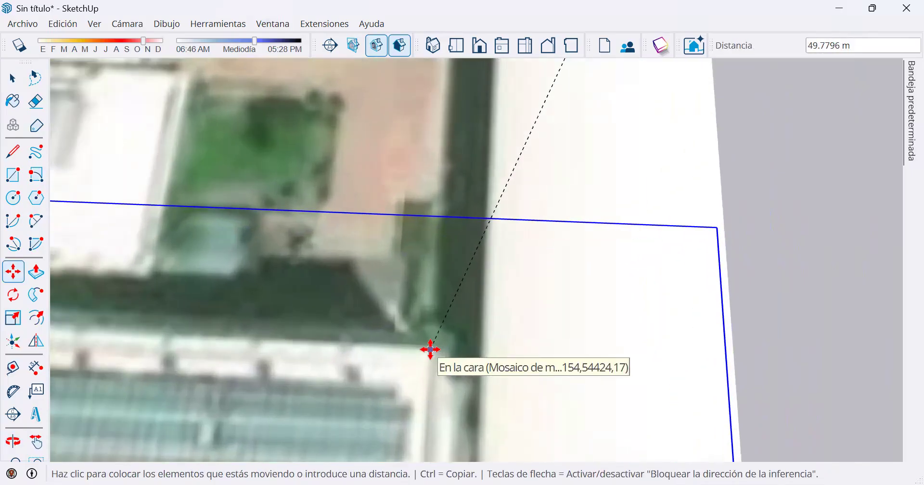
click(434, 347)
scroll(544, 270, down, 7)
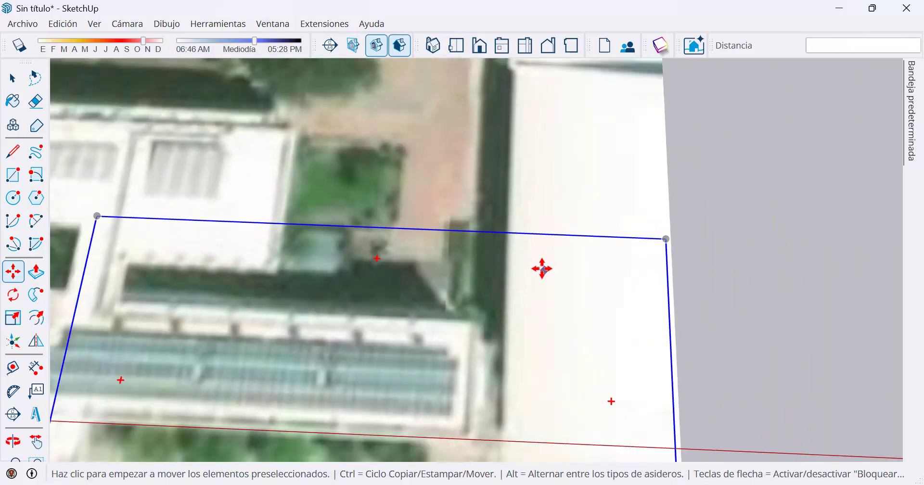
key(space)
Examine how the Croquis 01 image and the satellite map overlap in height, and check the options available for the map group.
middle_drag(483, 227, 455, 9)
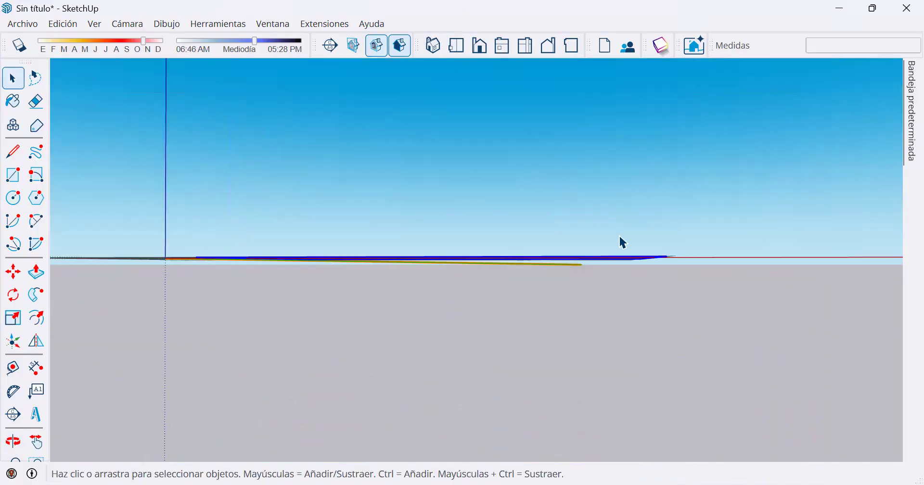
middle_drag(652, 275, 618, 473)
drag(0, 0, 0, 0)
middle_drag(618, 473, 615, 477)
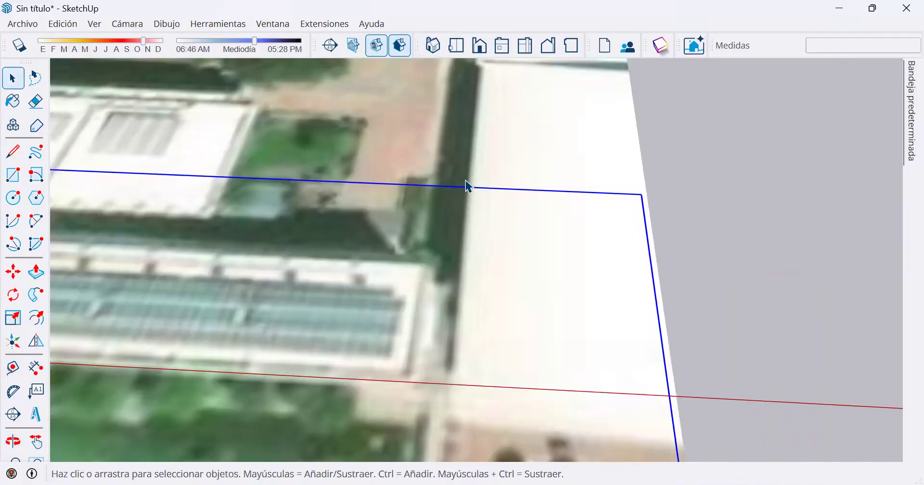
scroll(468, 185, down, 4)
middle_drag(374, 266, 326, 265)
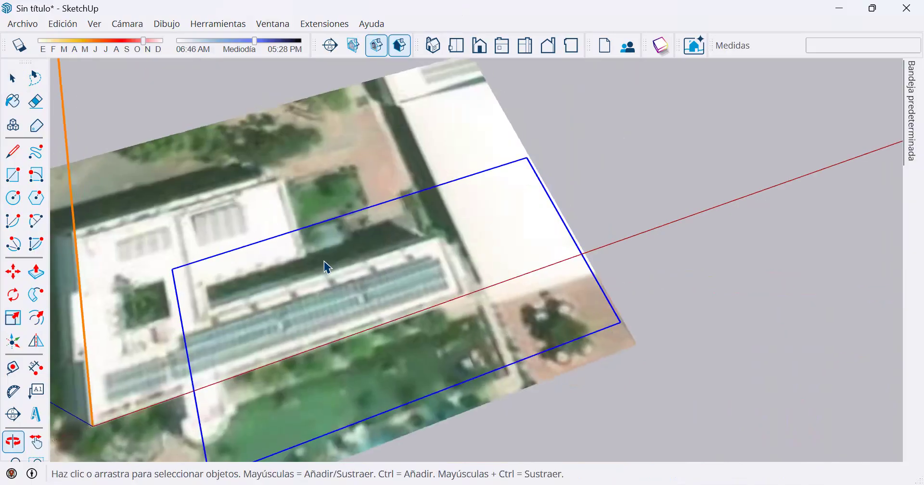
click(498, 144)
right_click(497, 142)
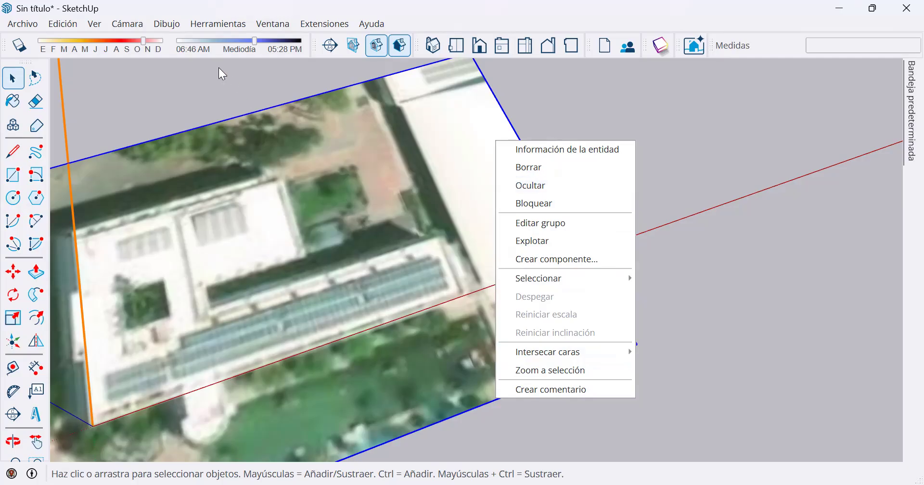
click(195, 125)
scroll(195, 125, down, 1)
mouse_move(201, 173)
middle_down()
mouse_move(475, 140)
mouse_move(198, 161)
middle_up()
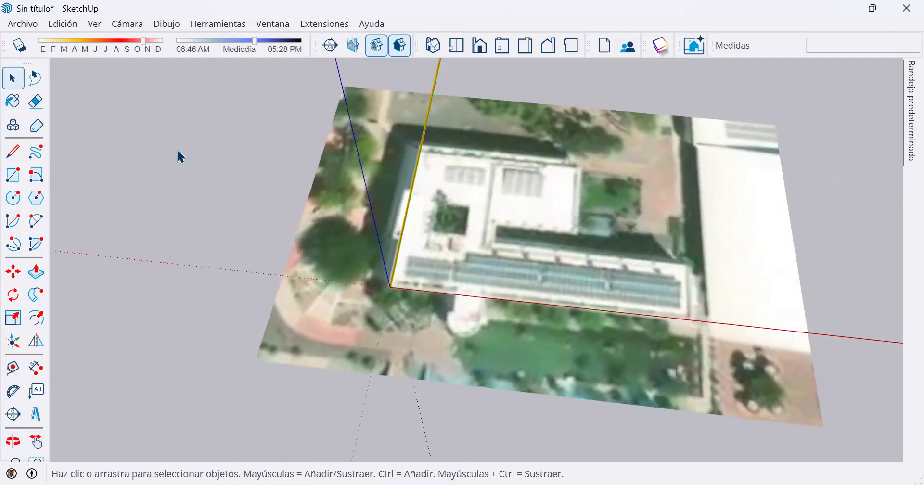
Raise the Croquis 01 image 1 m along the blue axis above the satellite map.
scroll(188, 149, down, 2)
drag(164, 133, 701, 332)
click(420, 248)
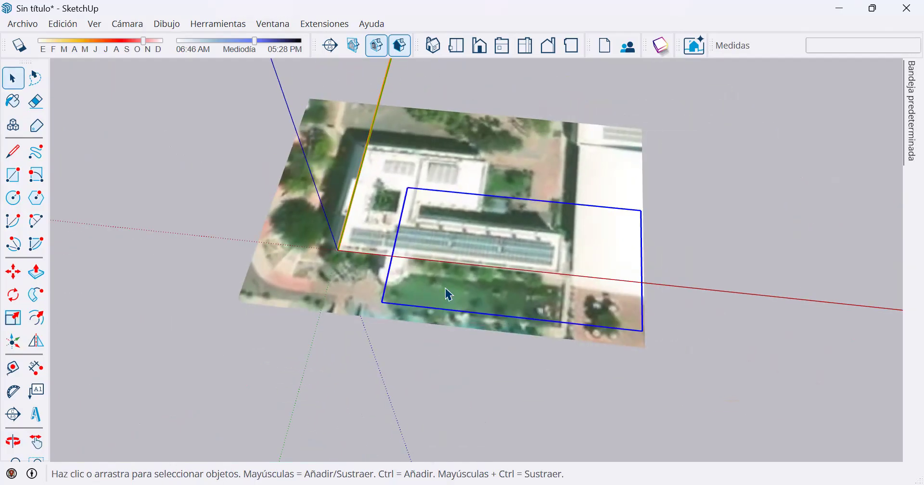
click(11, 273)
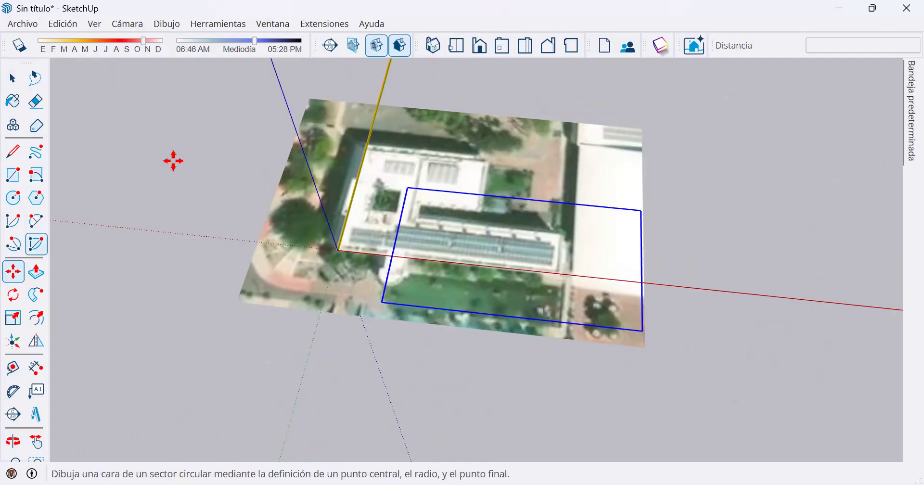
click(215, 221)
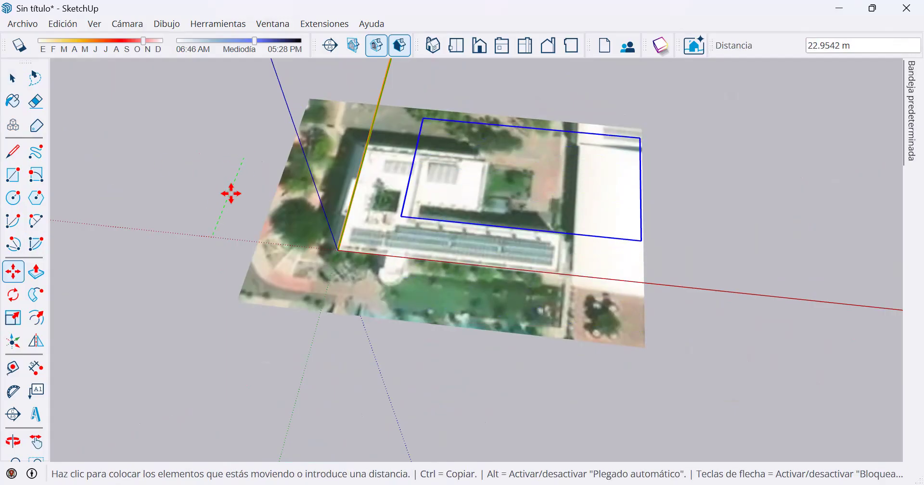
scroll(219, 206, up, 2)
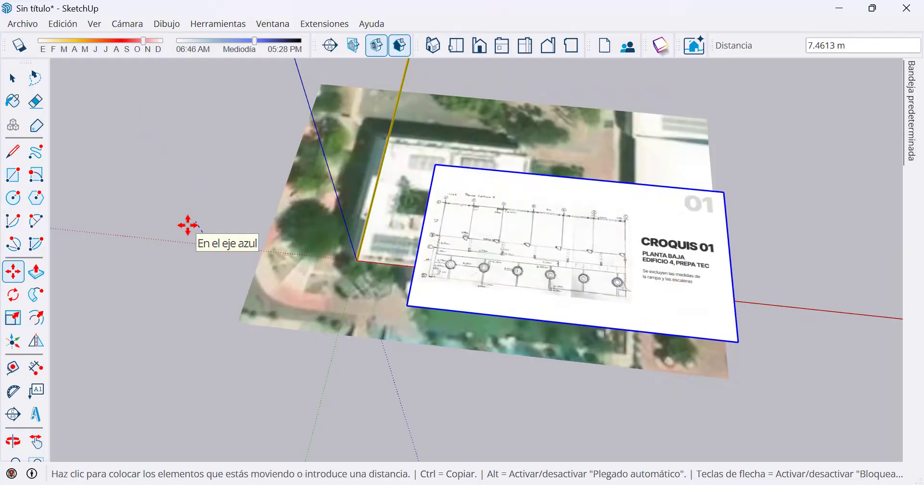
text(1)
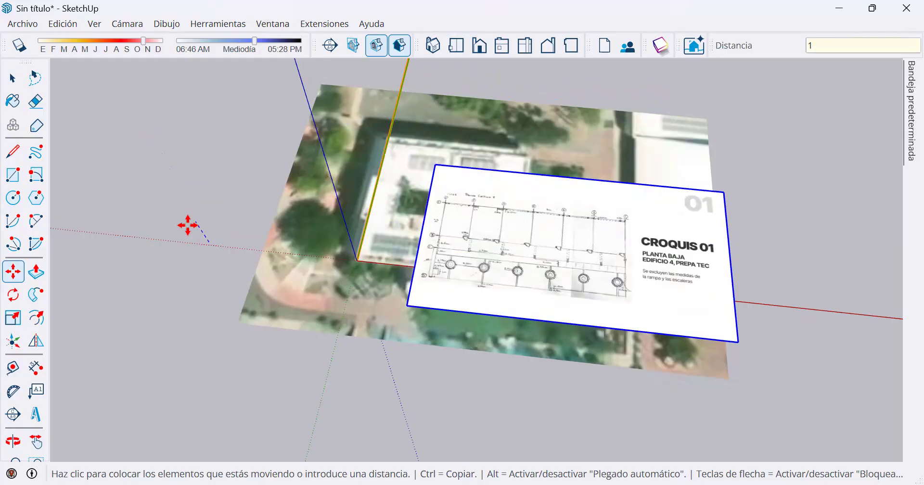
key(Return)
key(space)
Import the Corte Longitudinal drawing from the Levantamiento folder as an image and place it about 48 m high beside the map.
middle_drag(573, 285, 413, 324)
scroll(481, 223, up, 5)
middle_drag(493, 241, 524, 405)
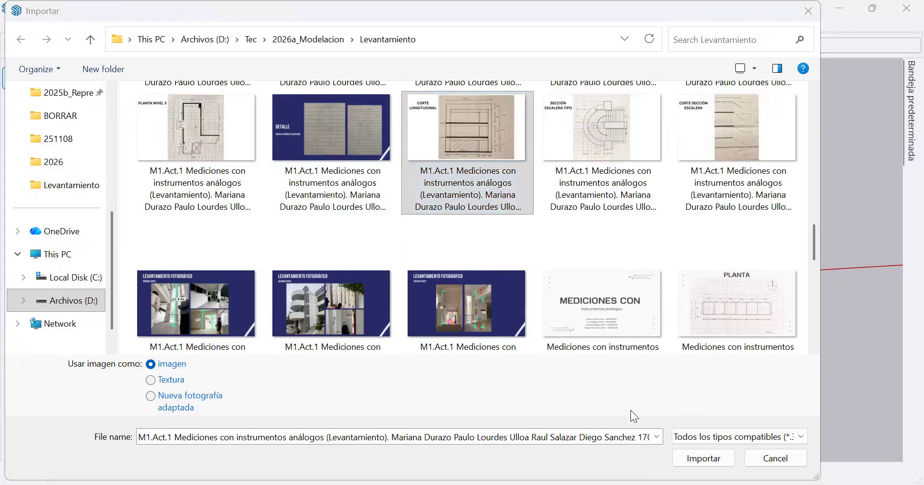
click(713, 463)
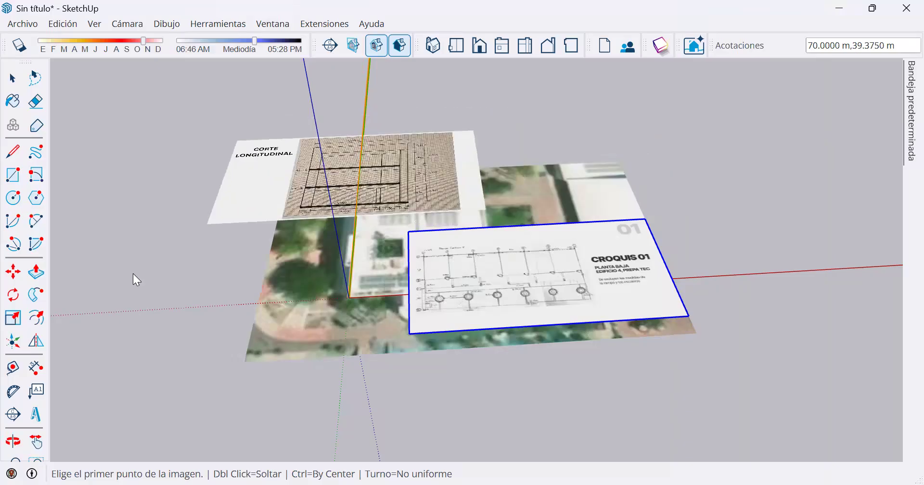
click(86, 272)
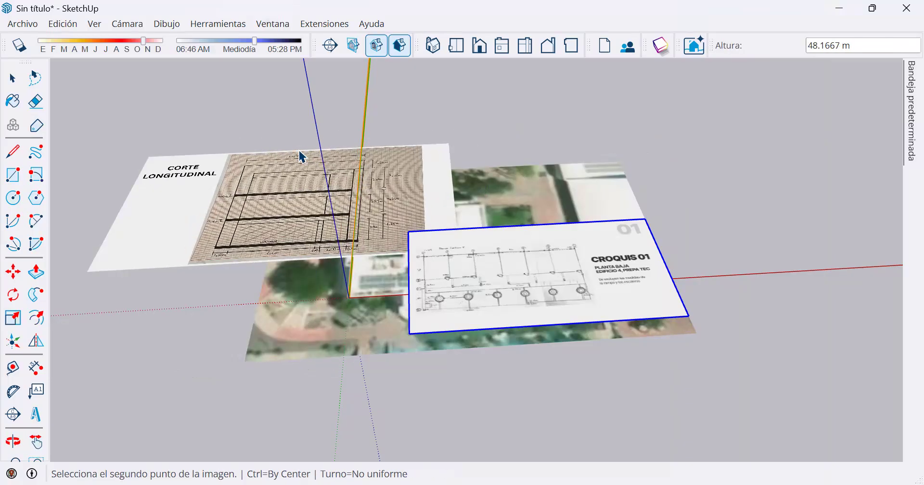
click(300, 156)
Rotate the Corte Longitudinal image 90° on the ground plane without leaving a copy.
middle_drag(277, 245, 354, 102)
click(15, 296)
middle_drag(407, 183, 216, 220)
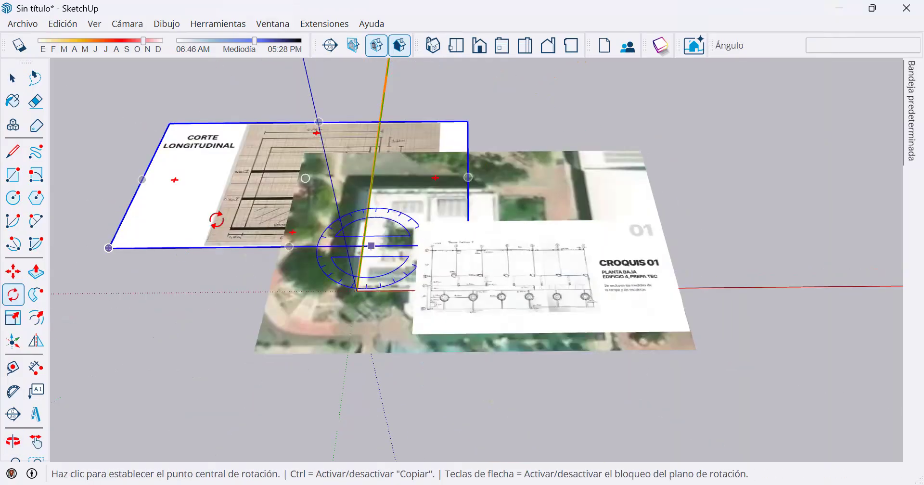
click(216, 218)
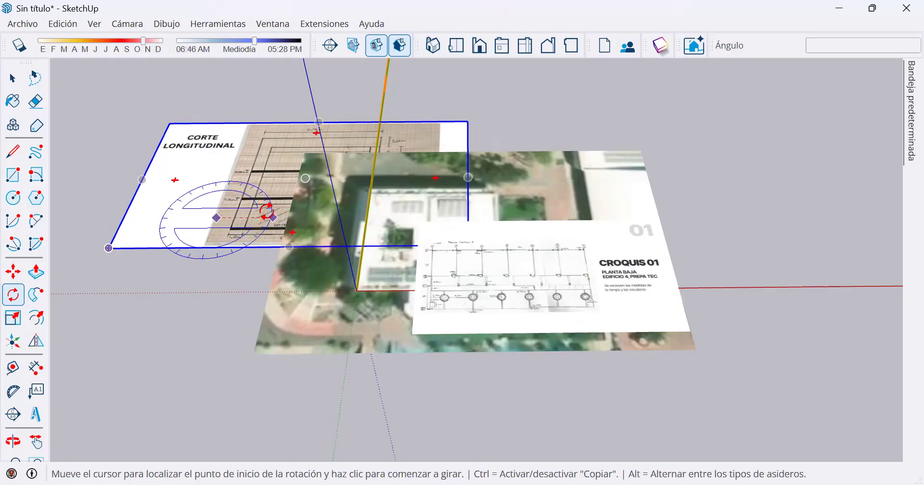
click(247, 218)
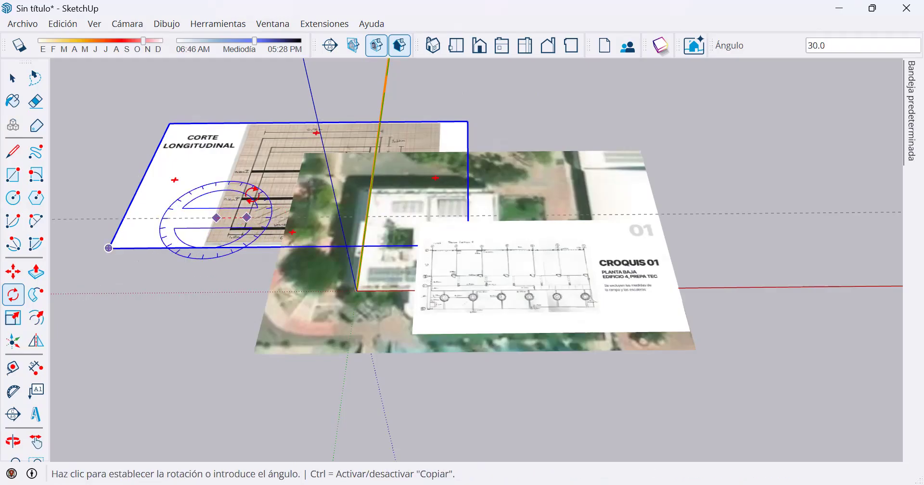
key(ctrl)
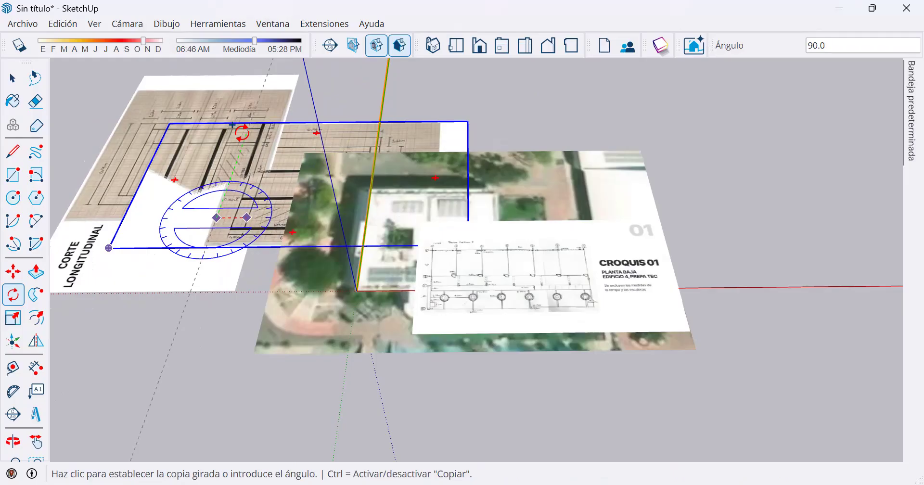
key(ctrl)
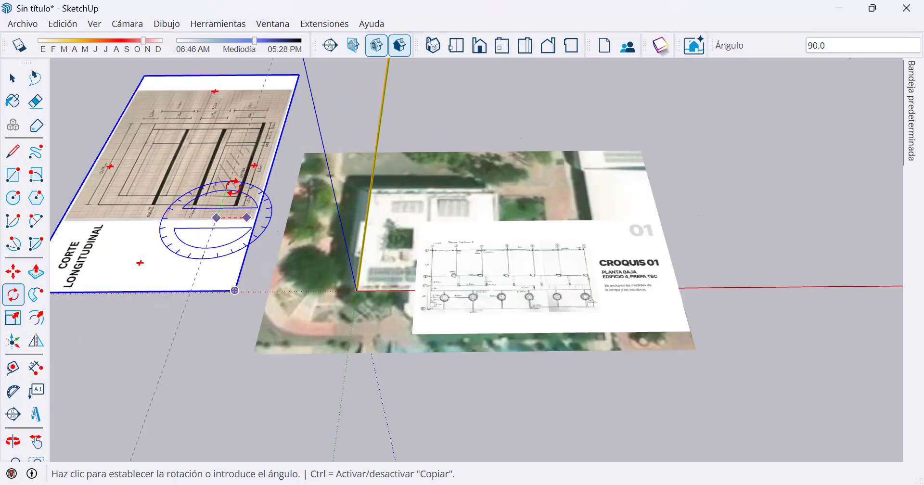
key(Escape)
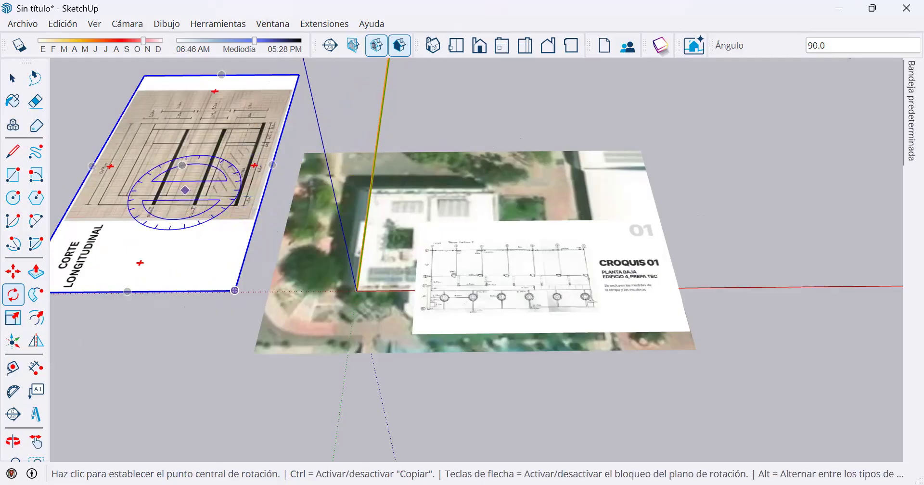
key(space)
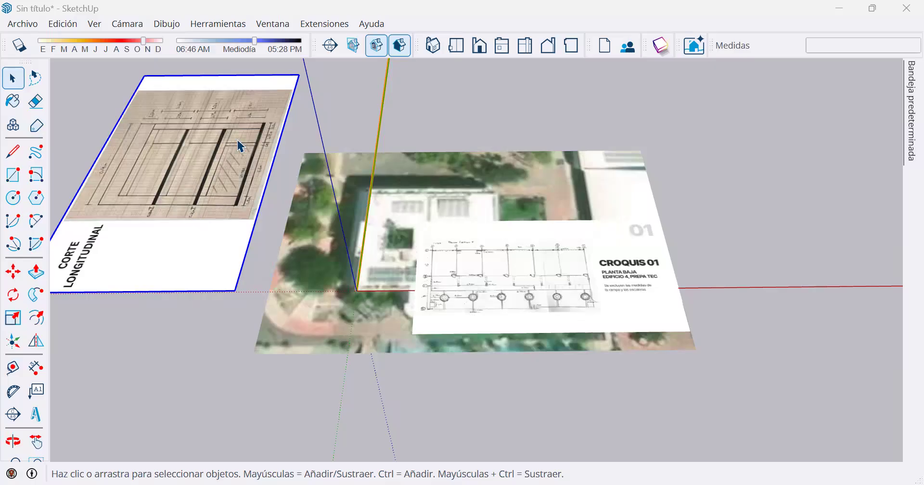
Stand the Corte Longitudinal image upright by rotating it 90° about the green axis.
click(14, 299)
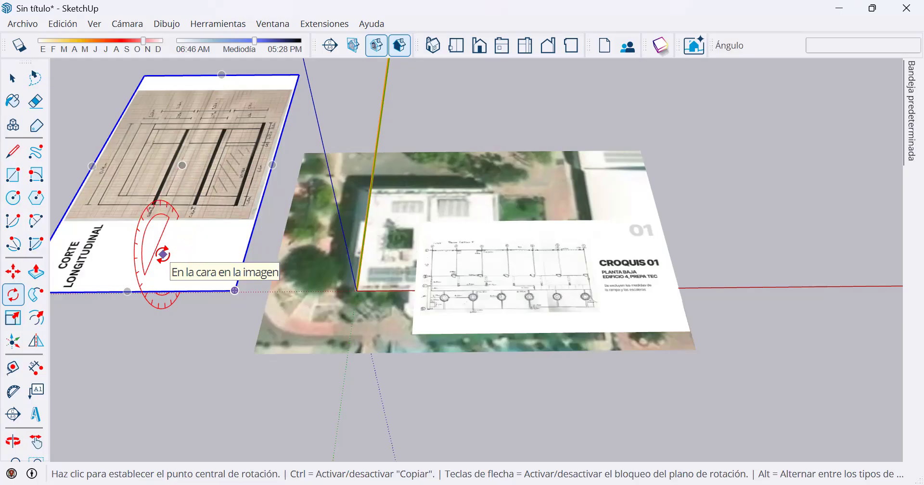
key(Up)
key(Right)
key(Left)
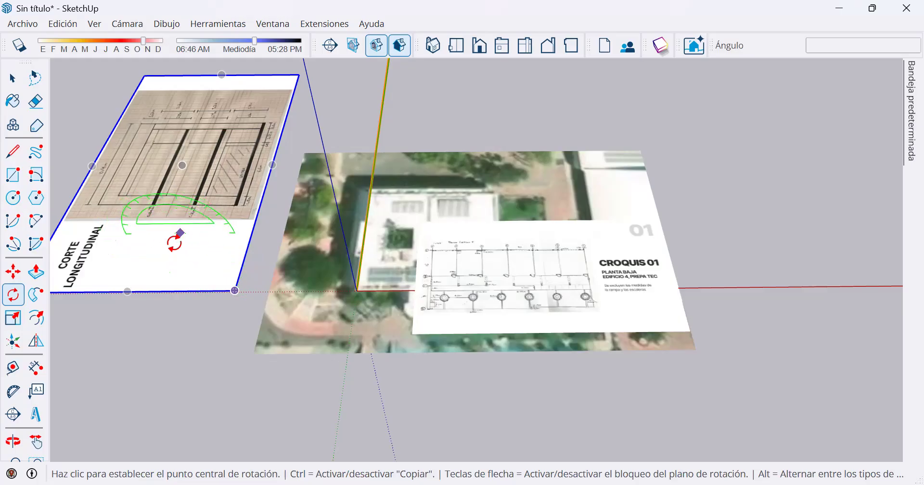
click(151, 243)
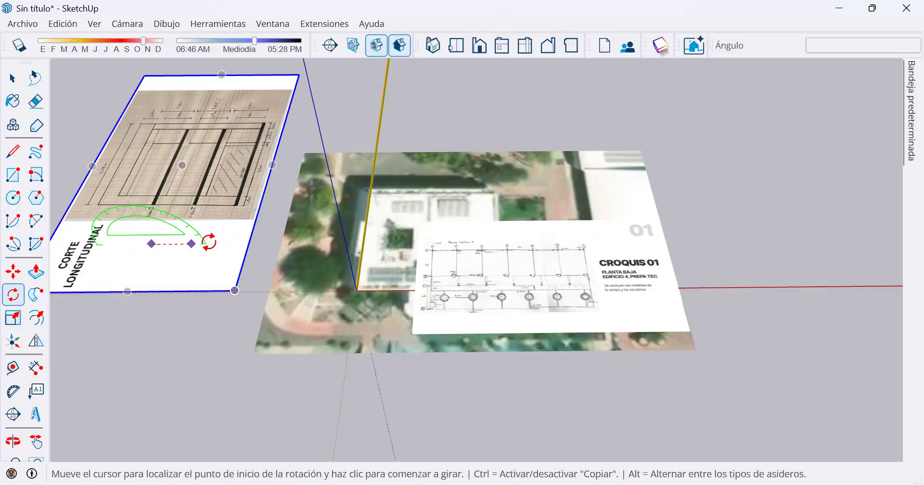
click(211, 243)
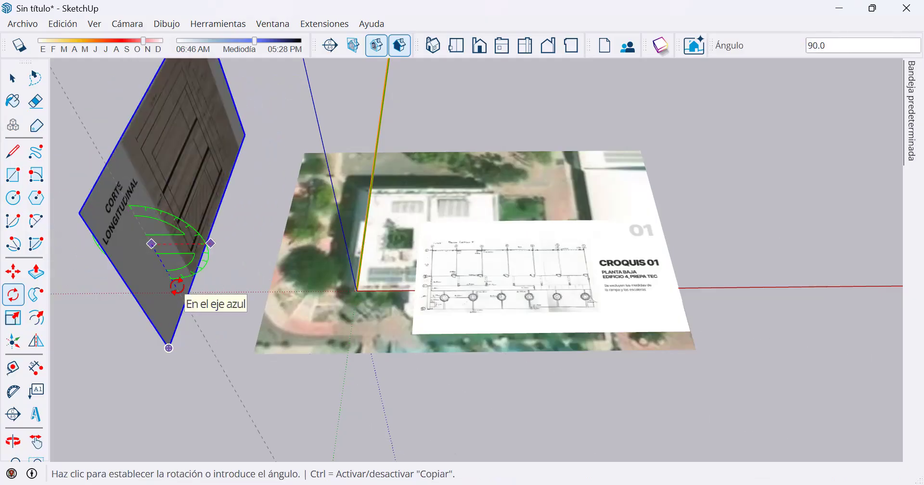
click(177, 287)
middle_drag(320, 240, 358, 189)
key(space)
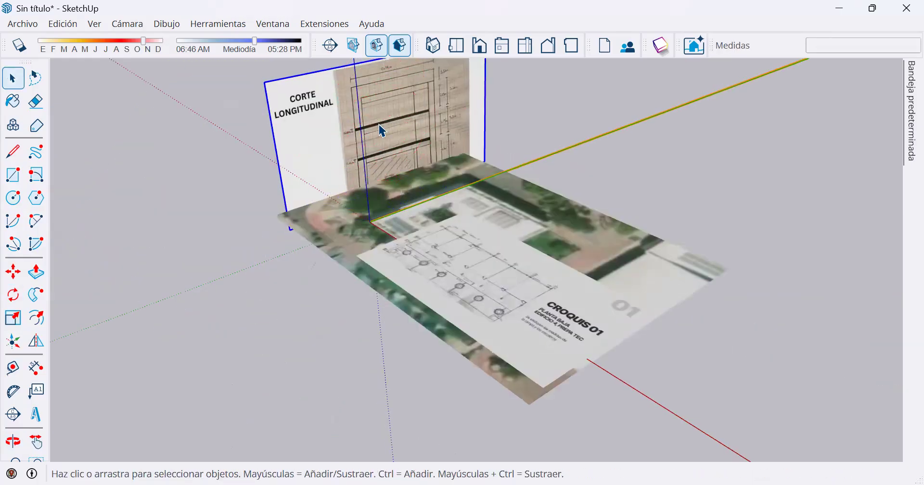
scroll(376, 132, up, 3)
scroll(367, 231, up, 2)
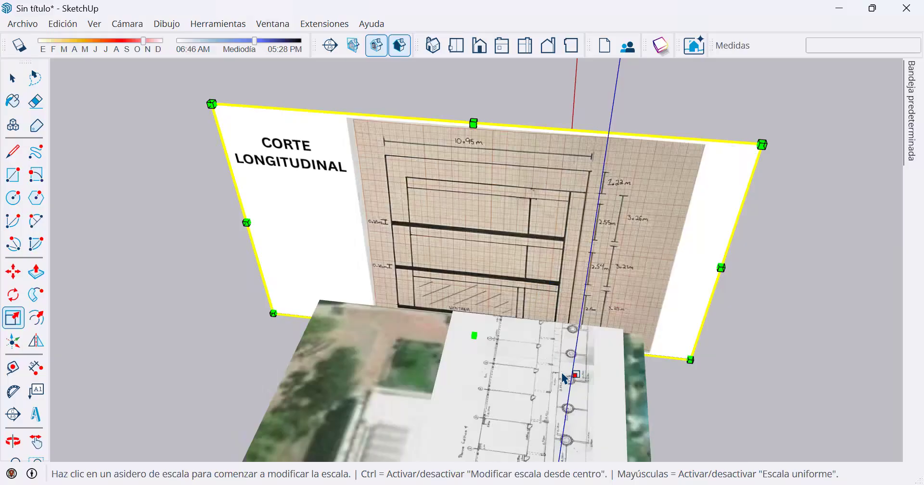
middle_drag(562, 373, 410, 249)
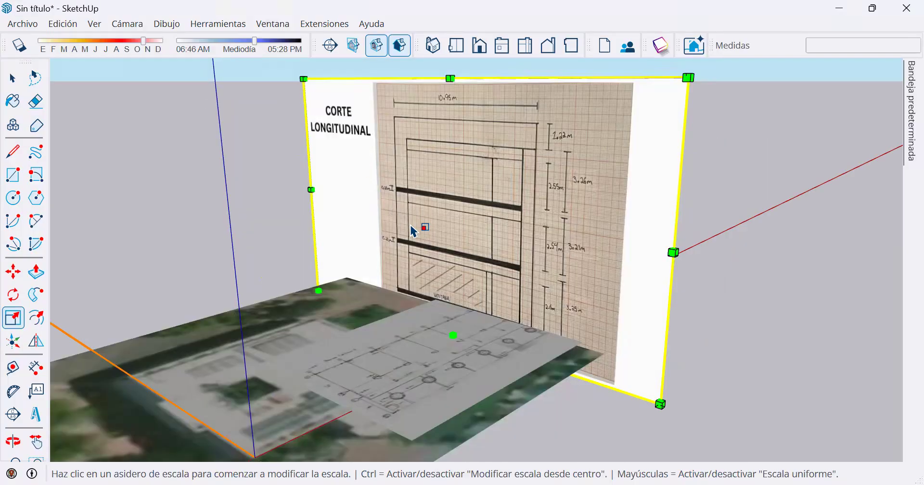
click(303, 77)
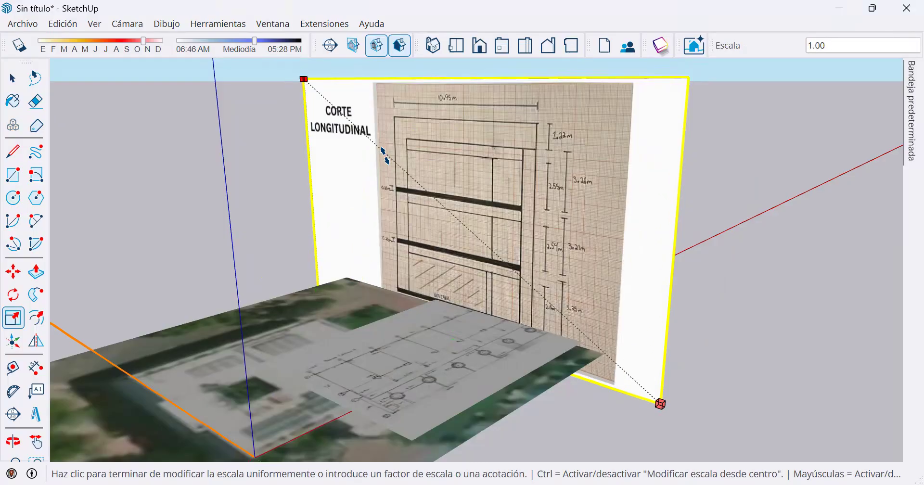
key(Escape)
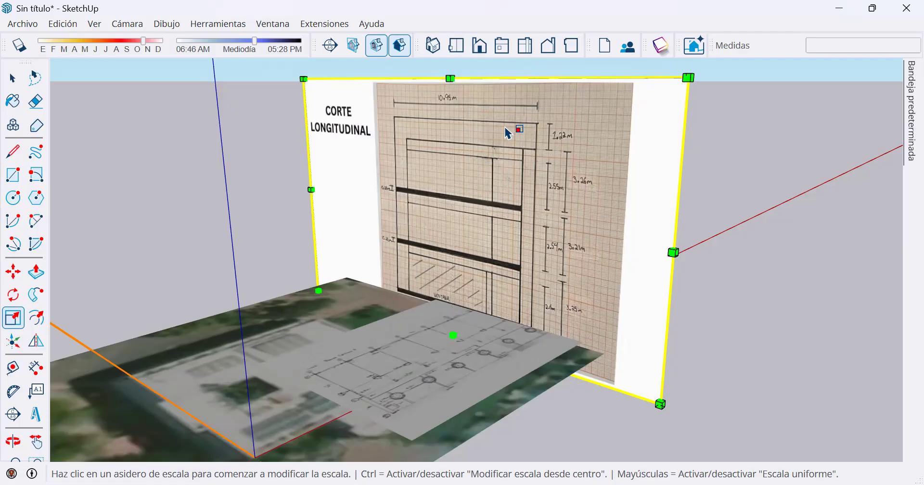
click(451, 78)
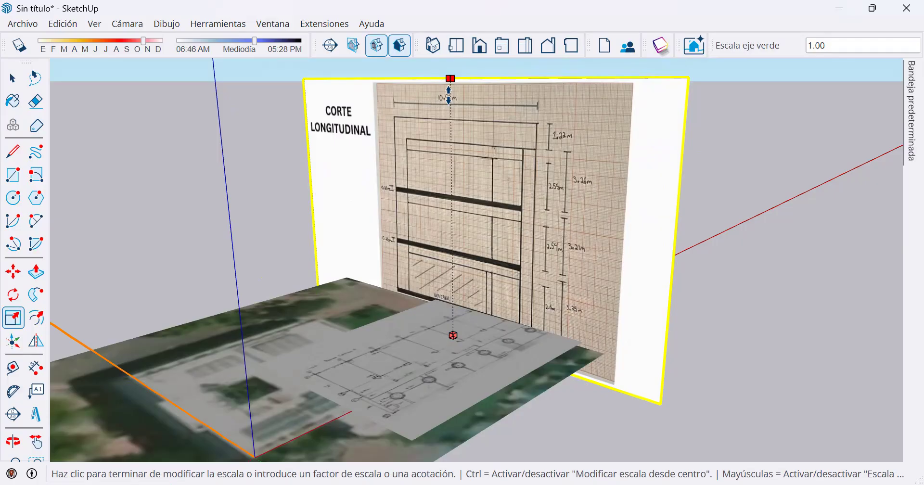
click(450, 96)
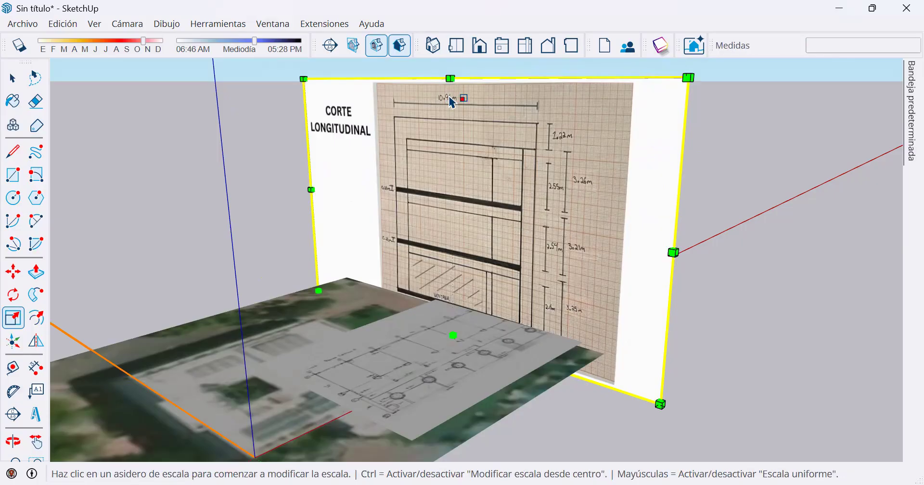
Scale the upright Corte Longitudinal image uniformly by 0.69 from its upper corner beside the title.
click(305, 78)
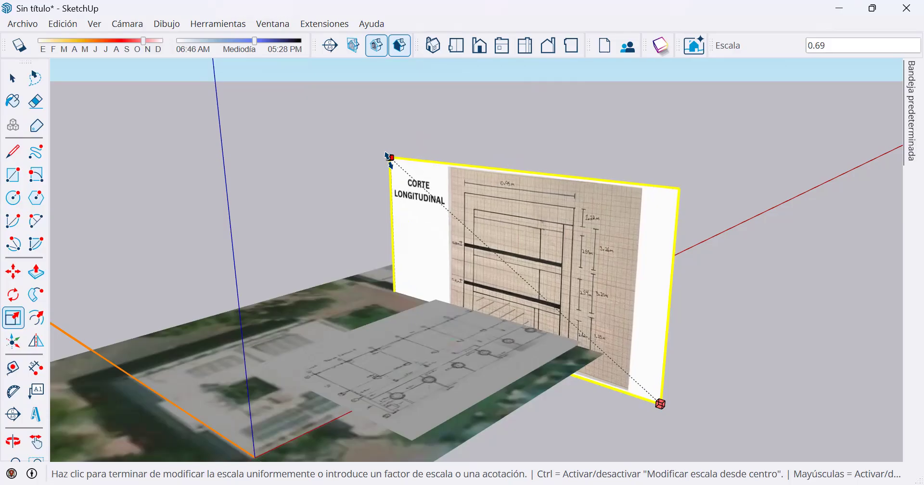
click(386, 154)
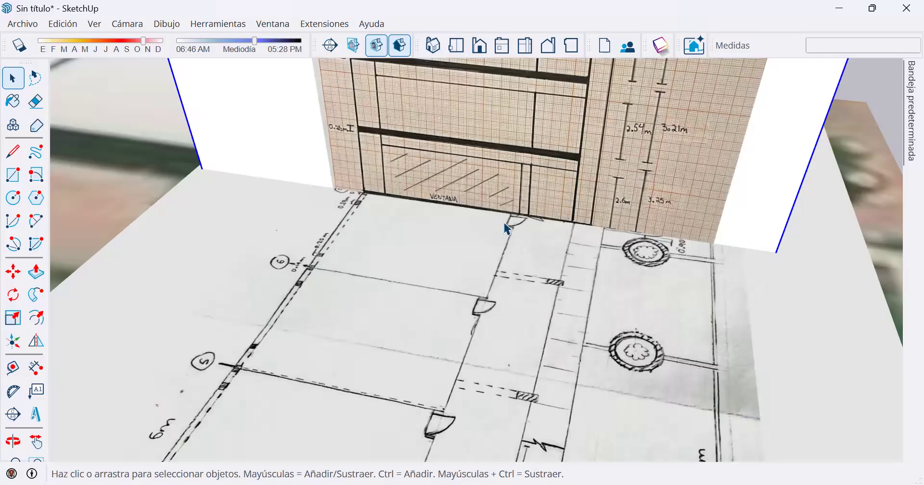
scroll(504, 222, down, 6)
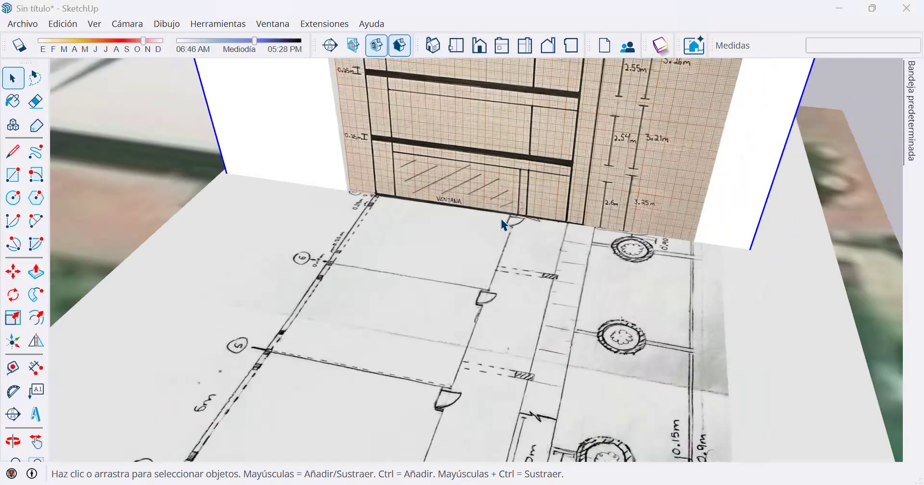
Examine from several angles how the base of the Corte Longitudinal image lines up with the walls drawn on the floor plan.
key(s)
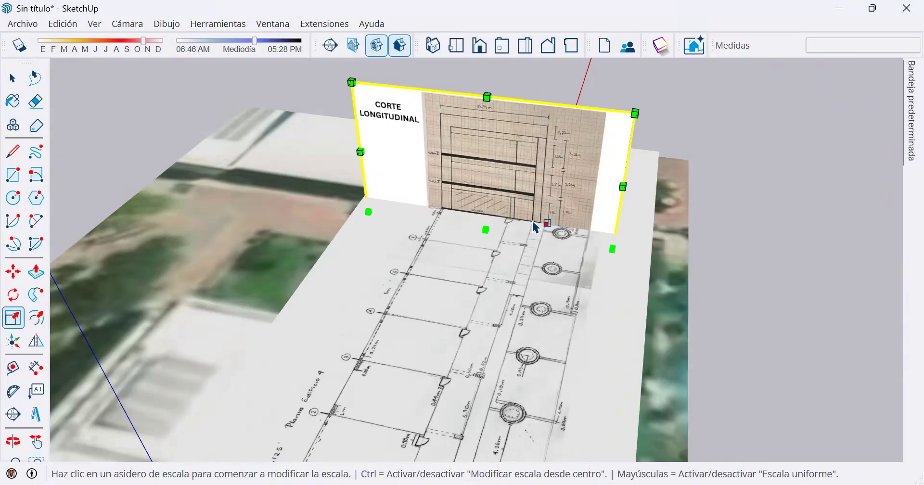
scroll(536, 226, up, 3)
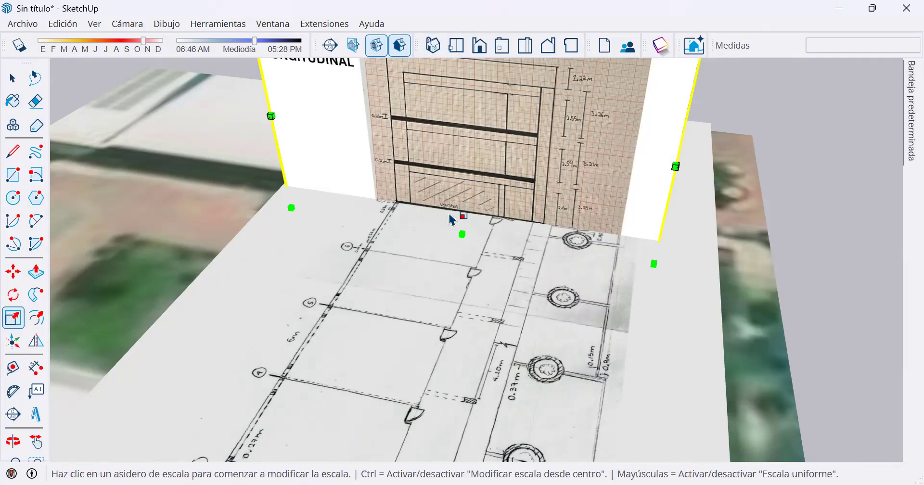
scroll(452, 220, up, 2)
scroll(495, 234, up, 2)
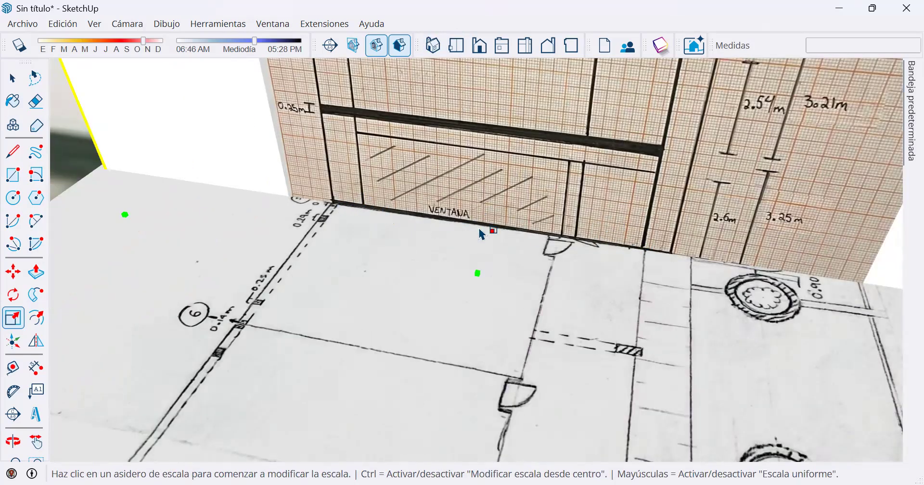
scroll(482, 235, down, 5)
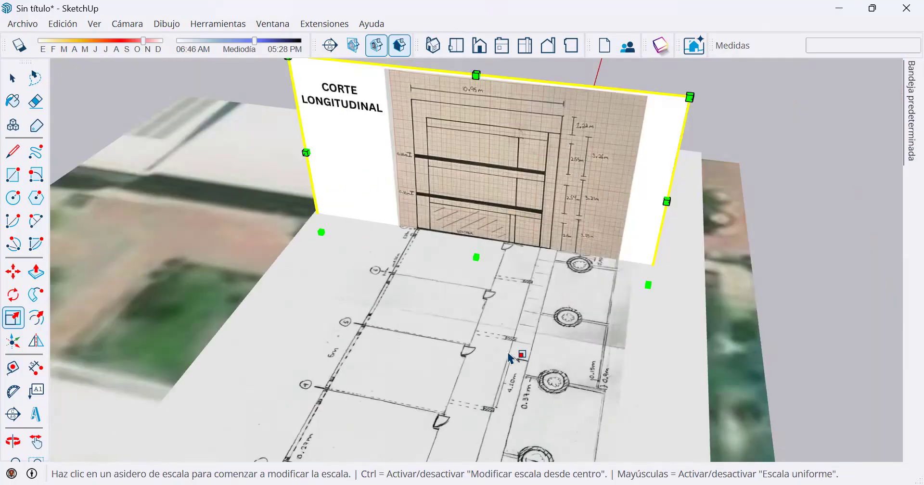
scroll(527, 289, down, 3)
scroll(522, 220, up, 3)
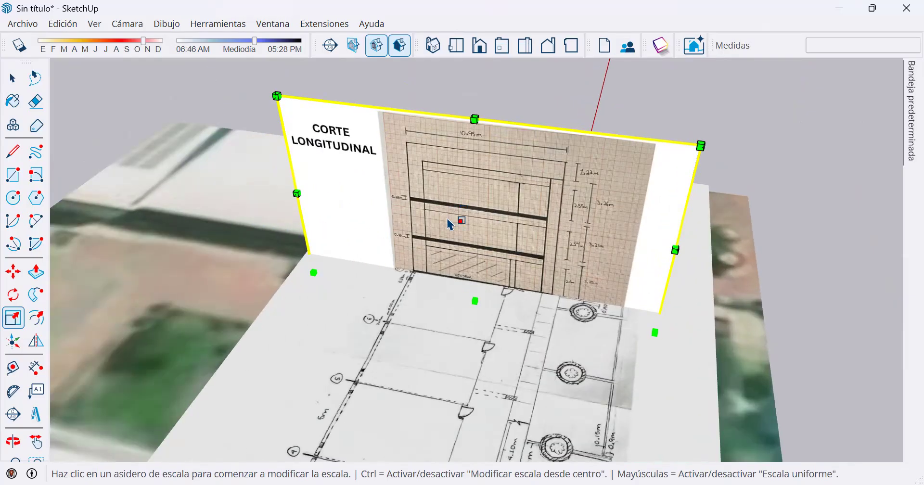
key(space)
click(763, 127)
scroll(518, 257, down, 5)
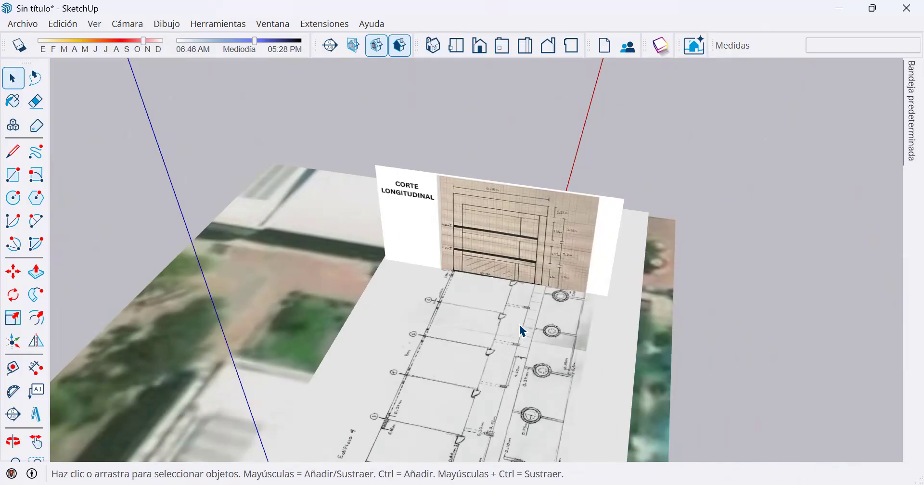
middle_drag(530, 337, 391, 301)
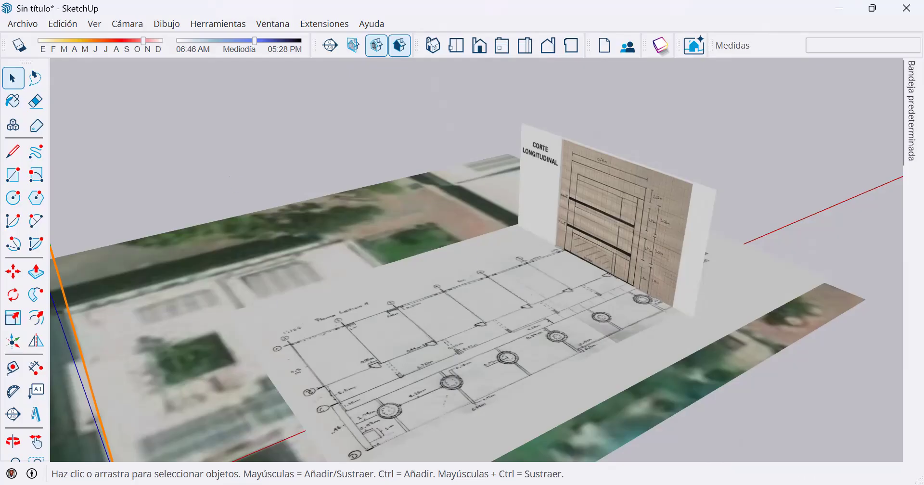
middle_drag(552, 159, 377, 201)
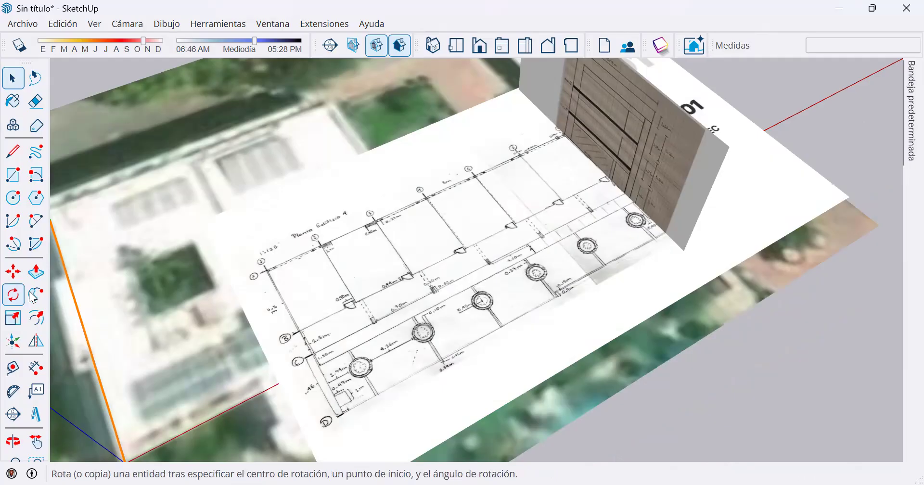
click(13, 175)
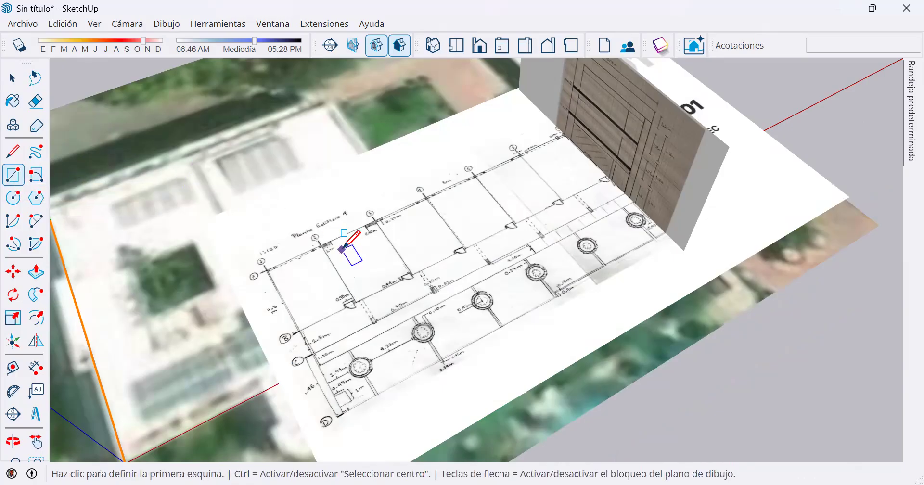
scroll(335, 247, up, 4)
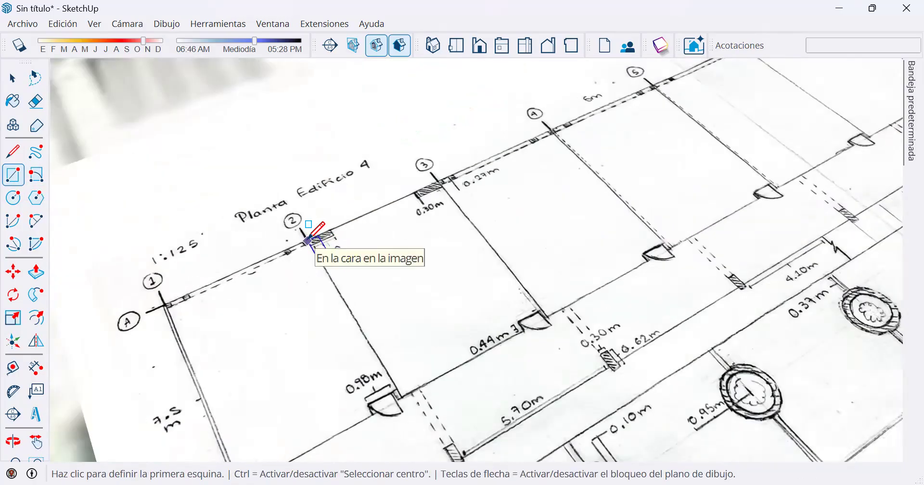
click(308, 239)
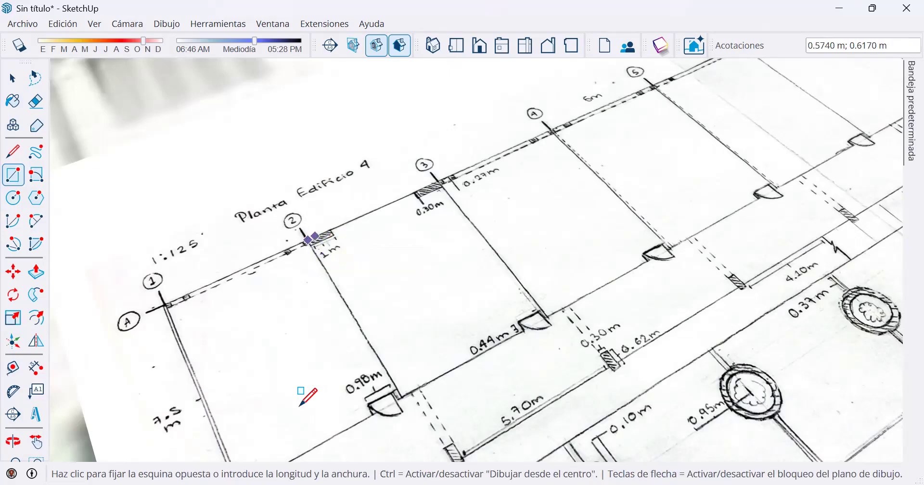
scroll(488, 178, down, 2)
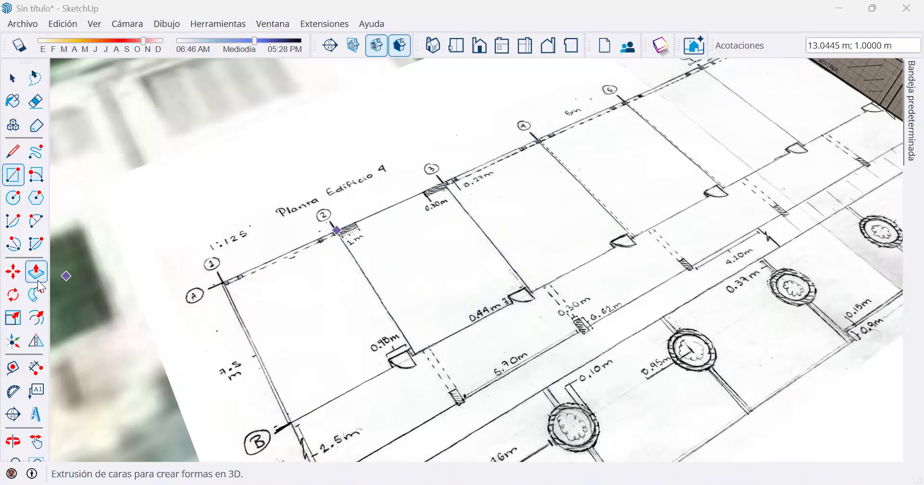
Measure the distance between the walls on axes 1 and 2 of the floor plan.
click(17, 372)
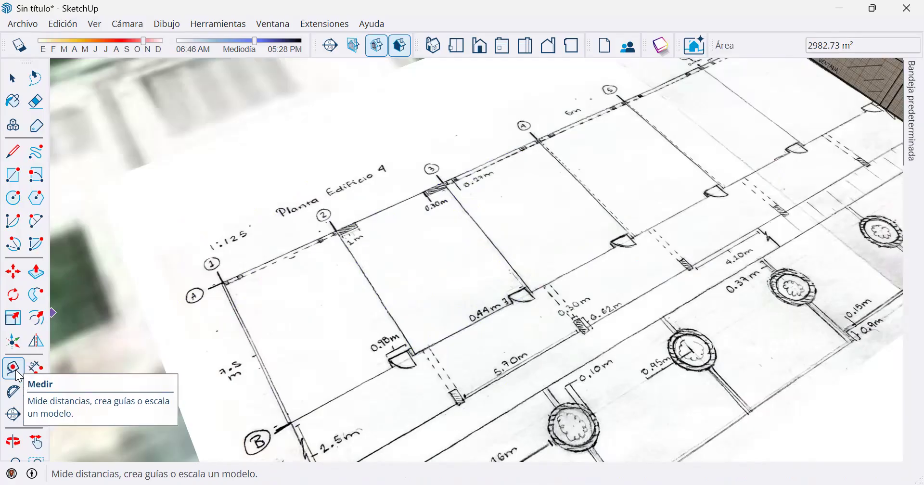
click(246, 334)
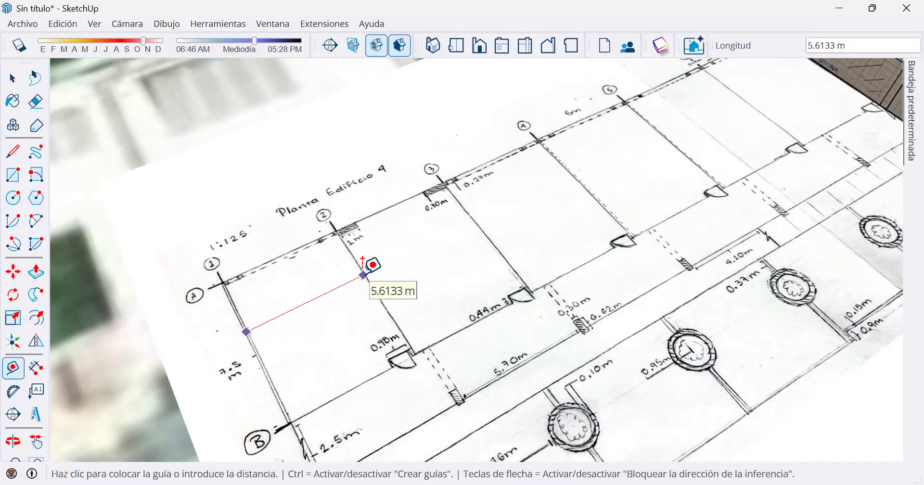
scroll(362, 259, down, 3)
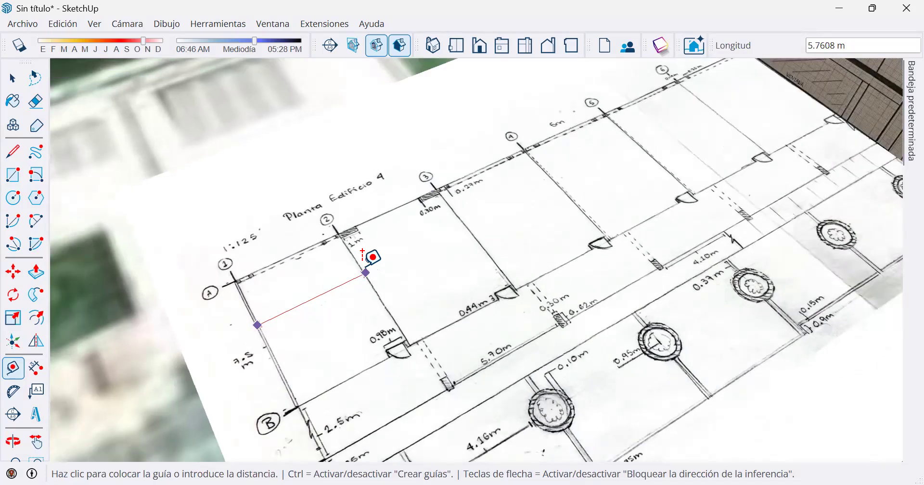
key(space)
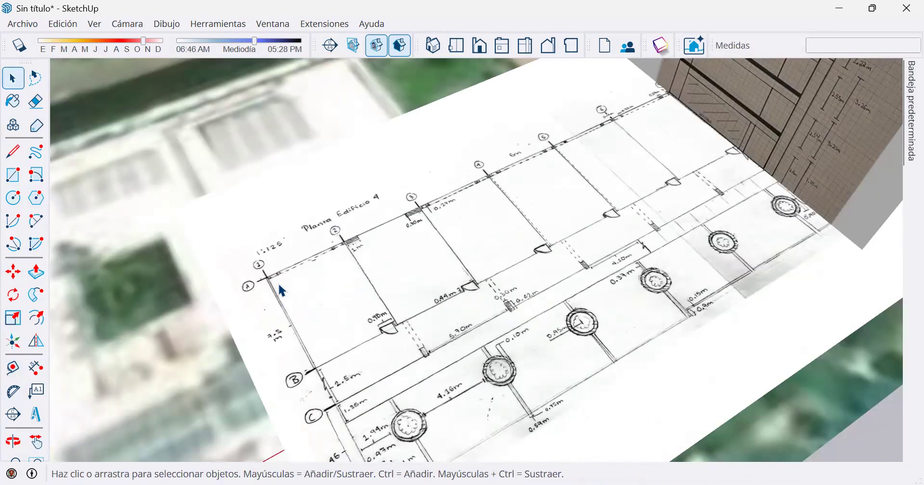
scroll(283, 283, down, 3)
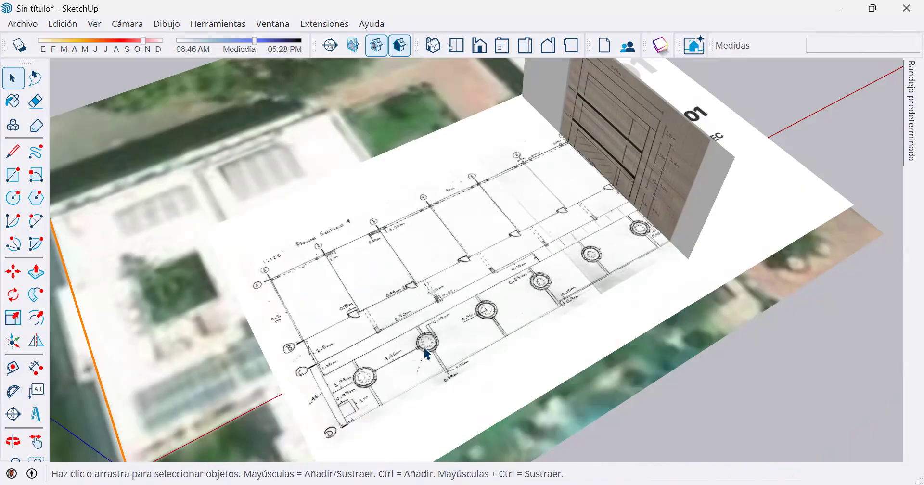
middle_drag(313, 270, 120, 334)
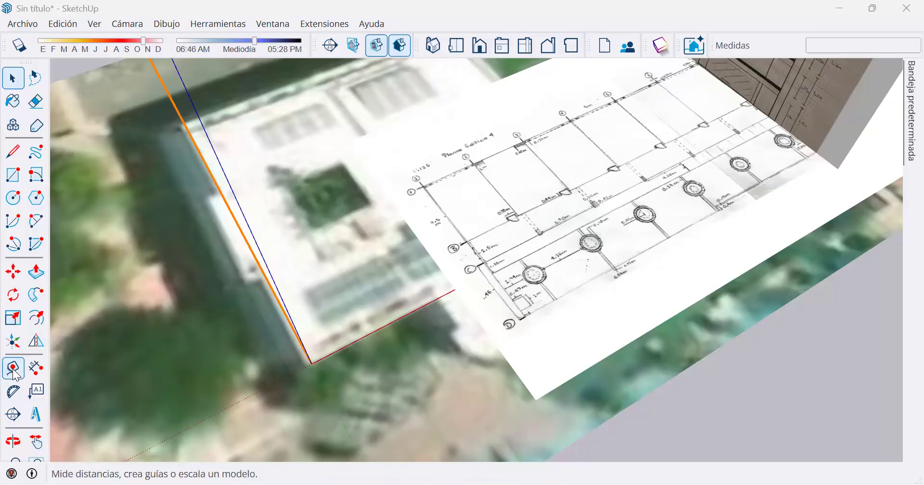
click(13, 369)
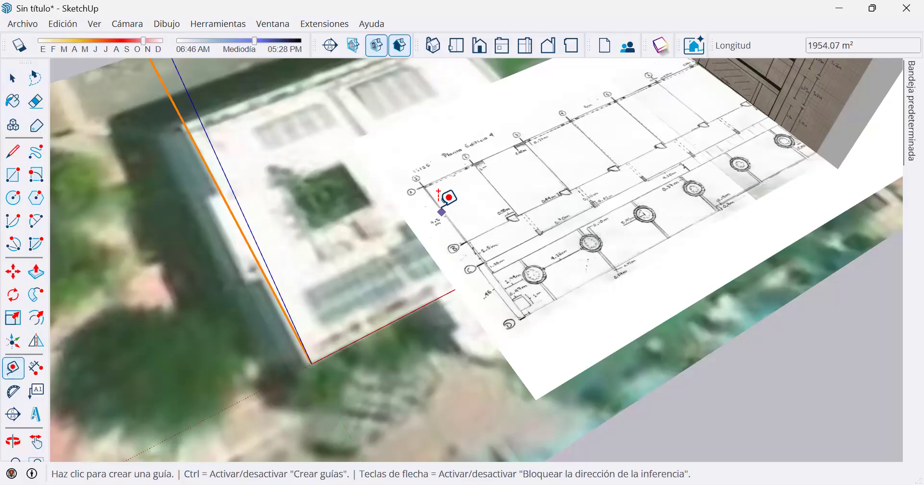
scroll(441, 212, up, 2)
click(437, 204)
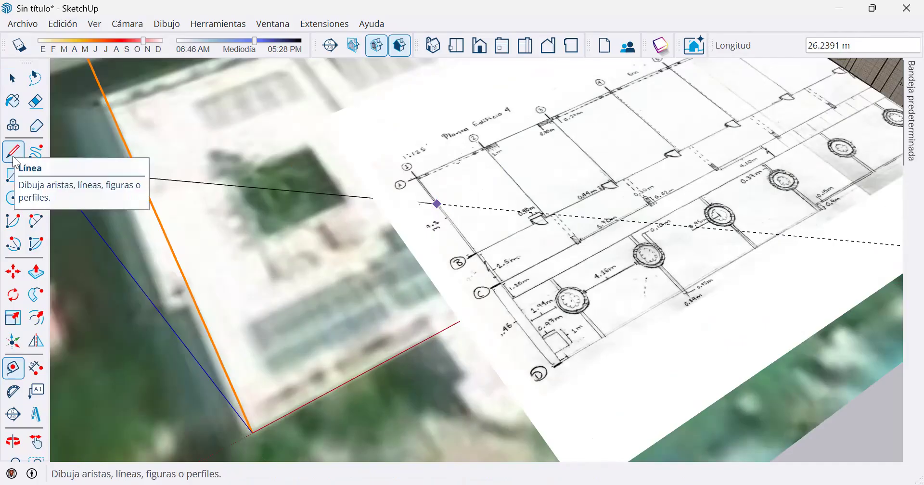
key(Escape)
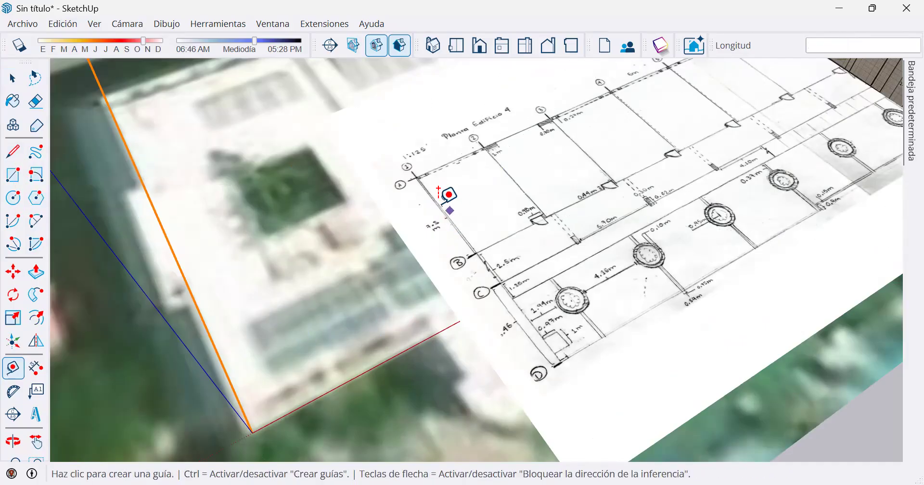
Place a guide line along axis 2 of the floor plan, about 9.21 m from the plan image's outer edge beside axis 1.
scroll(435, 217, down, 2)
scroll(128, 276, down, 3)
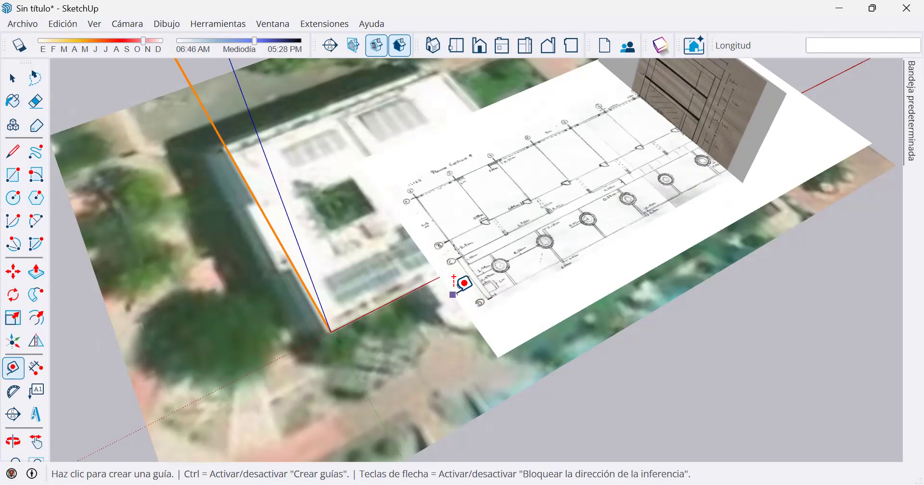
scroll(460, 278, up, 1)
scroll(460, 278, up, 1)
click(446, 287)
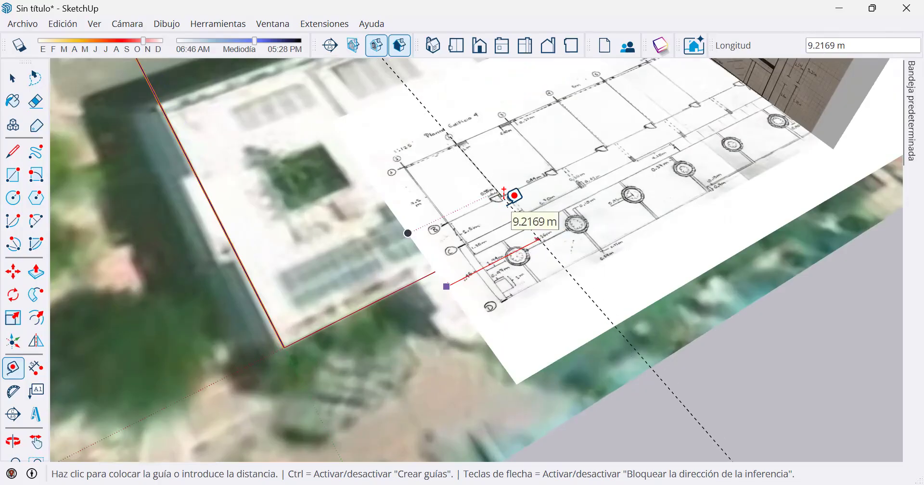
scroll(498, 171, up, 2)
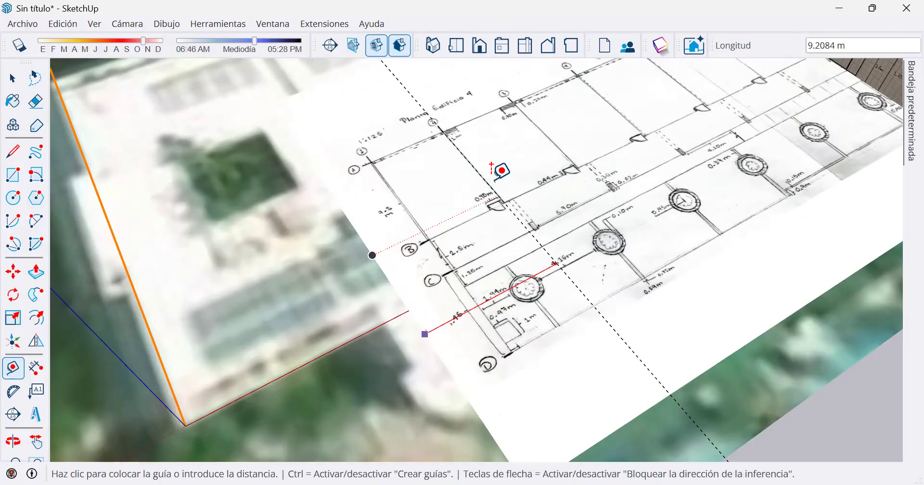
click(491, 166)
scroll(551, 266, down, 2)
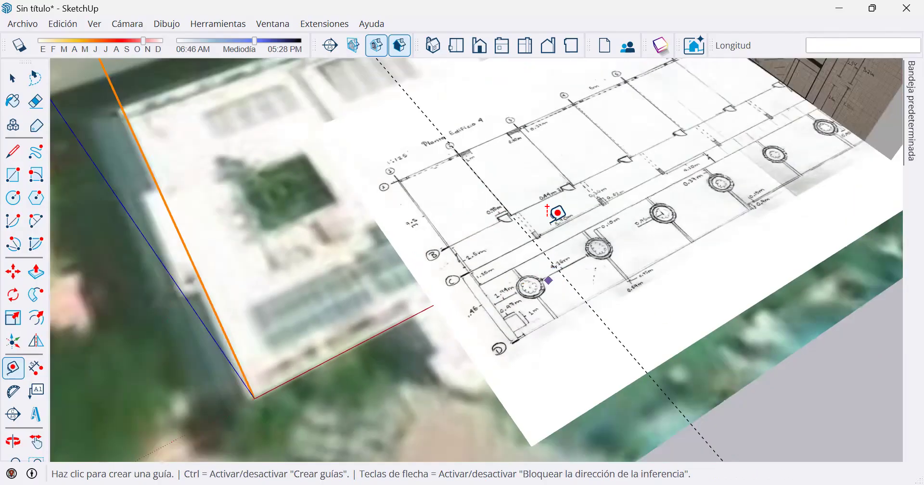
Place a parallel guide line 6 m from the axis 2 guide, on the axis 3 side of the floor plan.
scroll(548, 207, down, 1)
scroll(438, 117, up, 2)
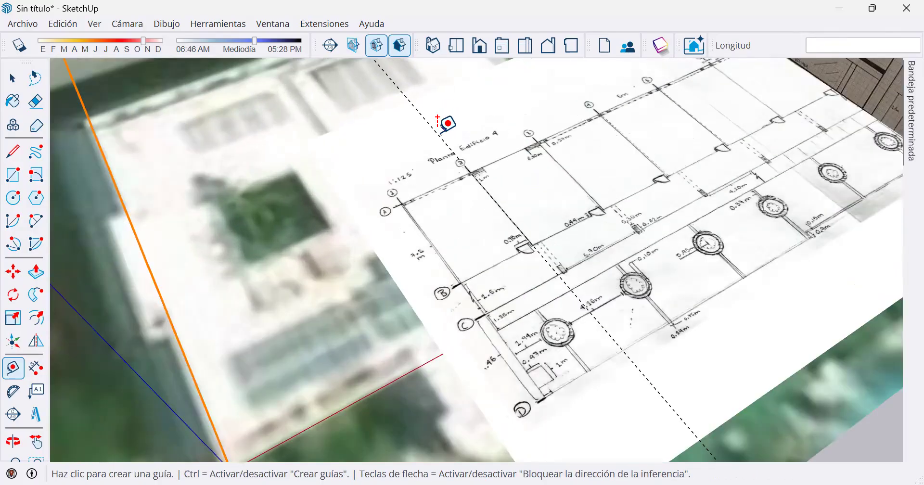
scroll(435, 135, up, 2)
click(435, 132)
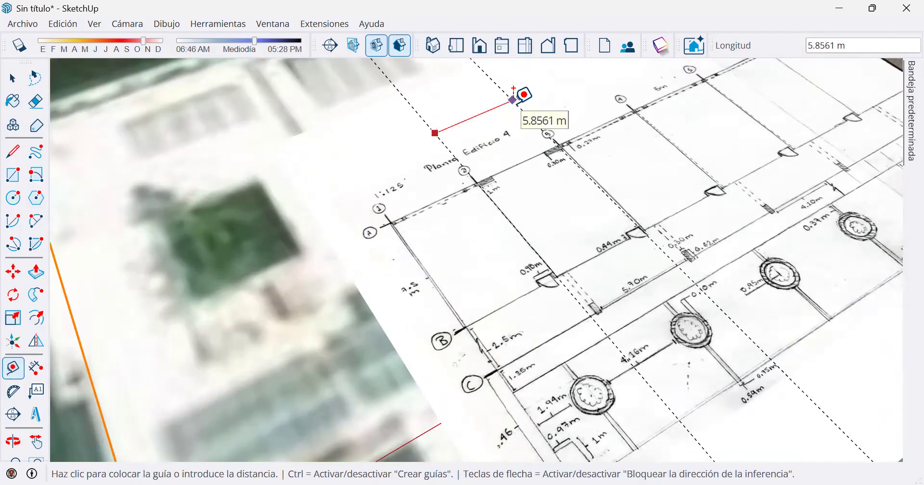
text(6)
key(Return)
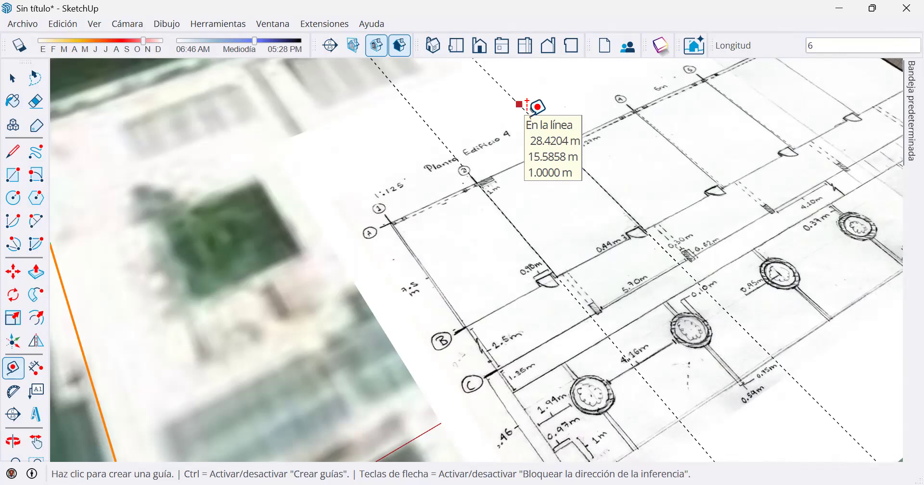
Add another parallel guide line 6 m beyond the axis 3 guide to mark axis 4 of the floor plan.
middle_drag(719, 197, 547, 258)
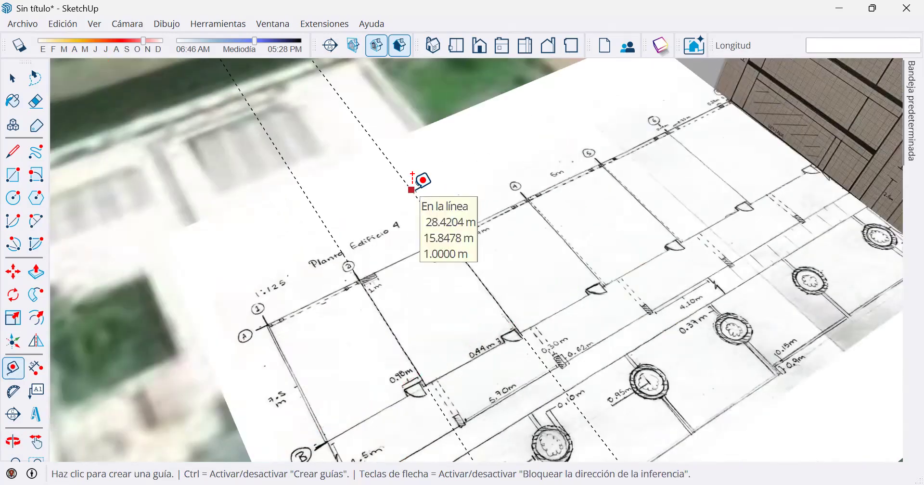
click(406, 168)
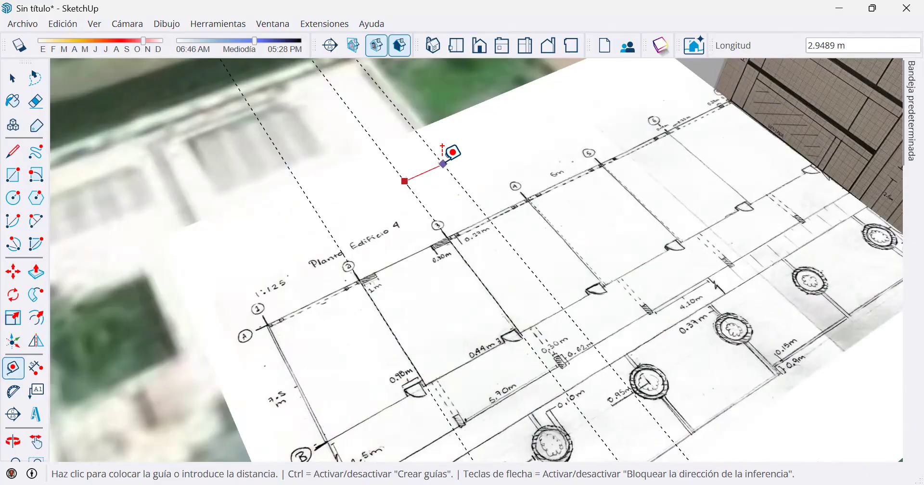
text(6)
key(Return)
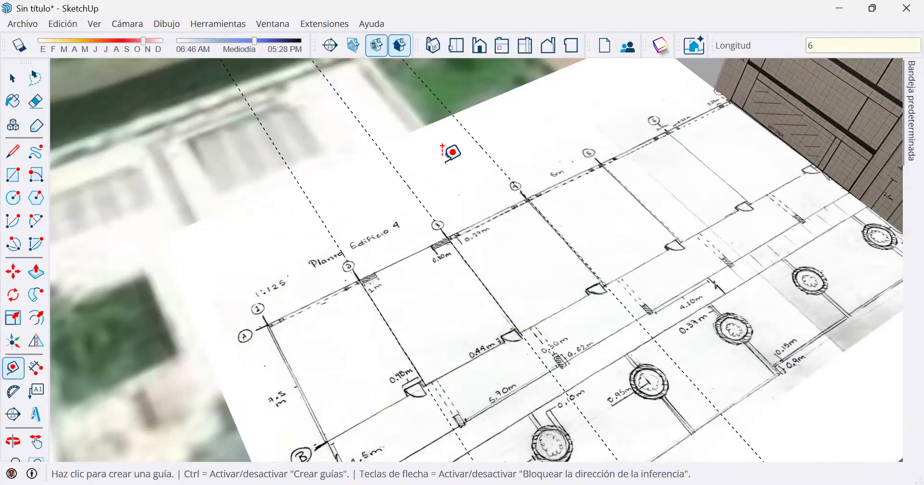
Select the guide lines marking axes 3 and 4 on the floor plan.
key(space)
click(13, 271)
key(space)
click(367, 135)
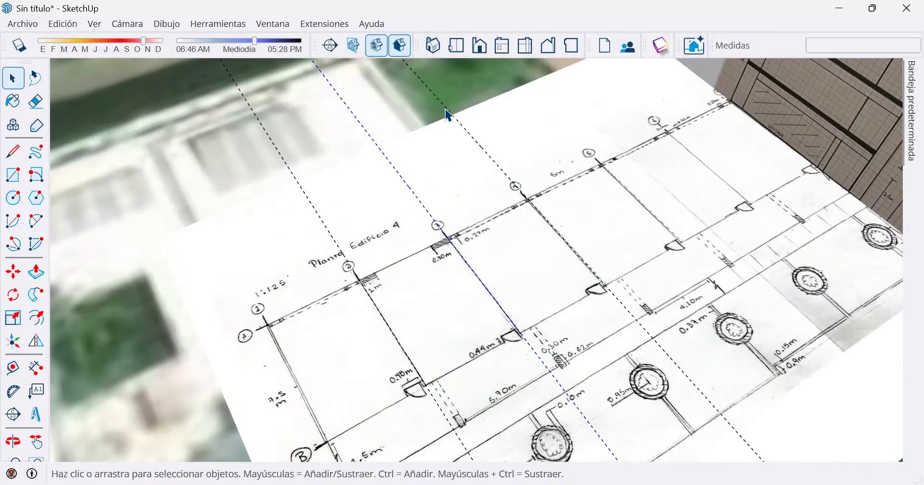
key(shift)
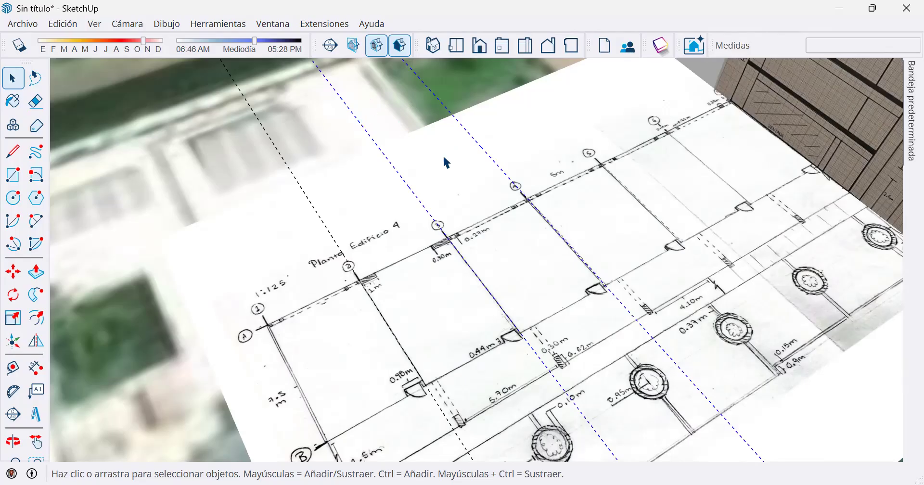
Copy the selected axis 3 and 4 guide lines 12 m along the floor plan to mark axes 5 and 6.
click(13, 272)
key(ctrl)
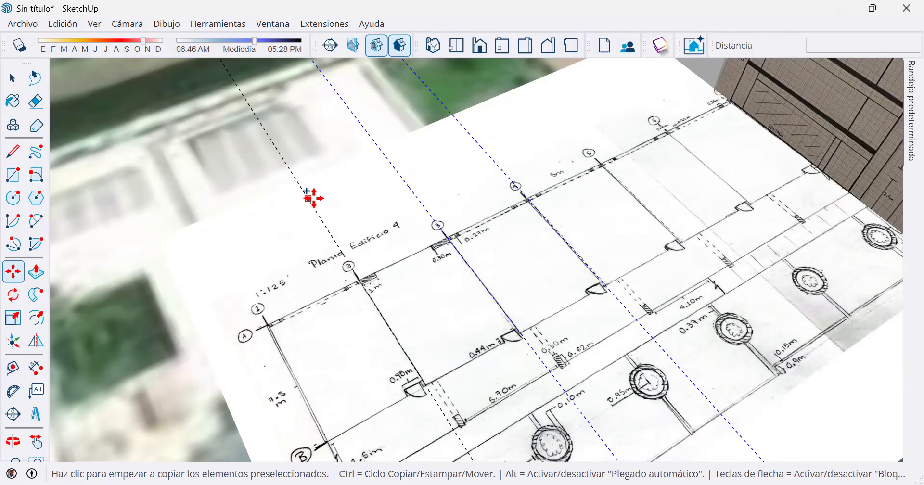
click(310, 200)
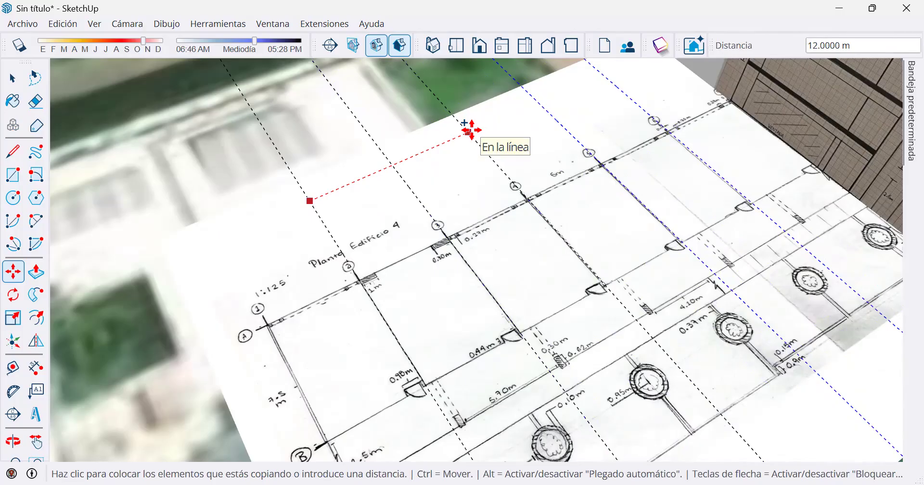
click(472, 131)
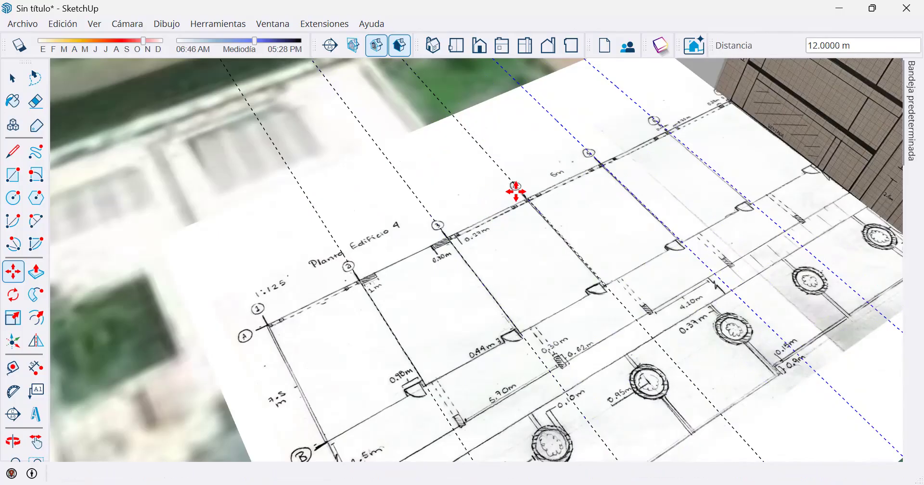
Repeat the 12 m copy of the guide pair as an x5 array, and undo the array.
scroll(596, 212, down, 2)
scroll(554, 272, down, 3)
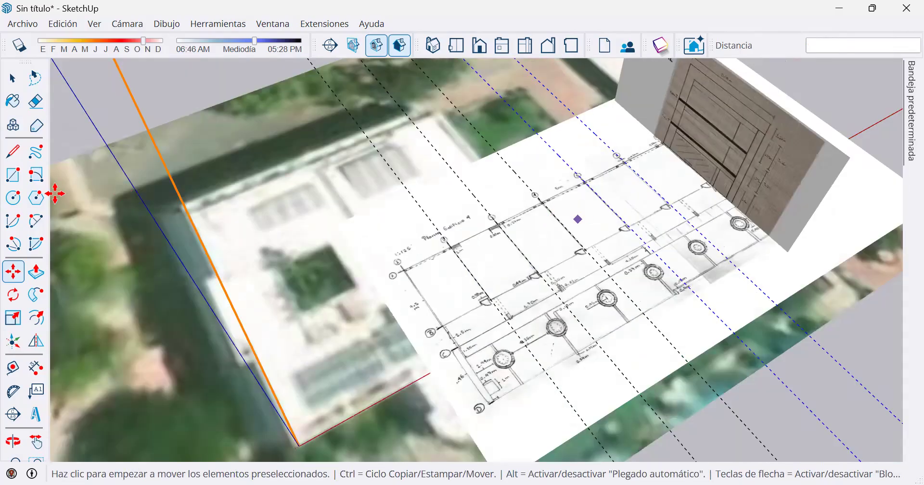
scroll(602, 188, down, 2)
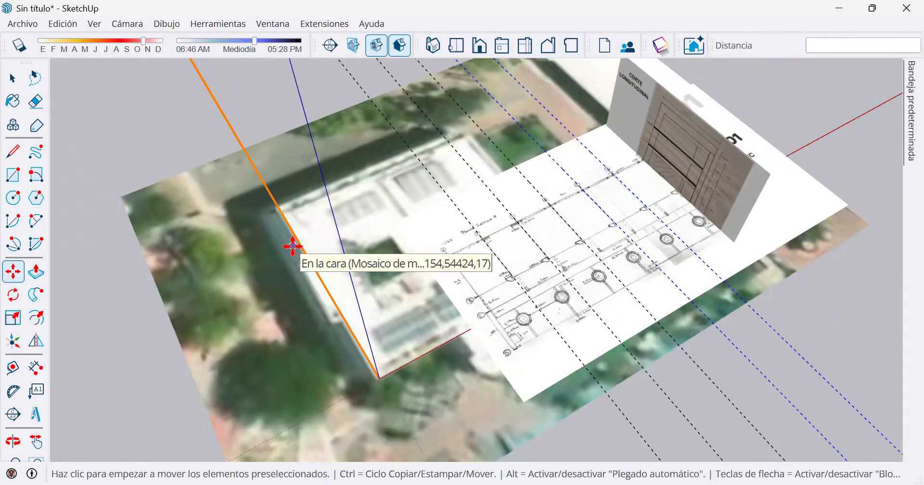
scroll(496, 178, down, 3)
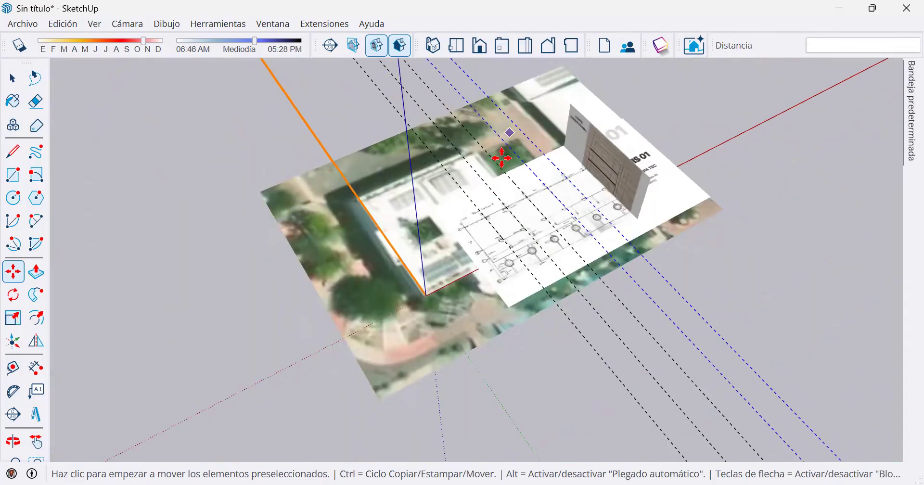
scroll(503, 154, down, 2)
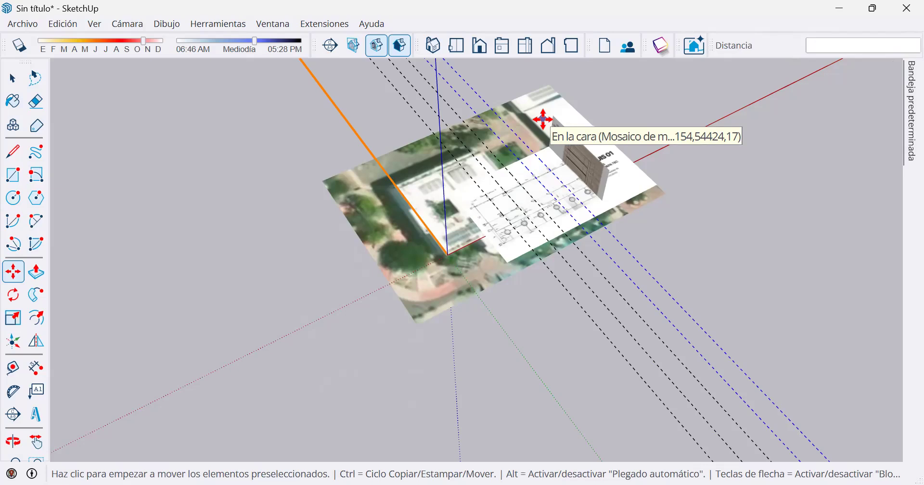
text(x5)
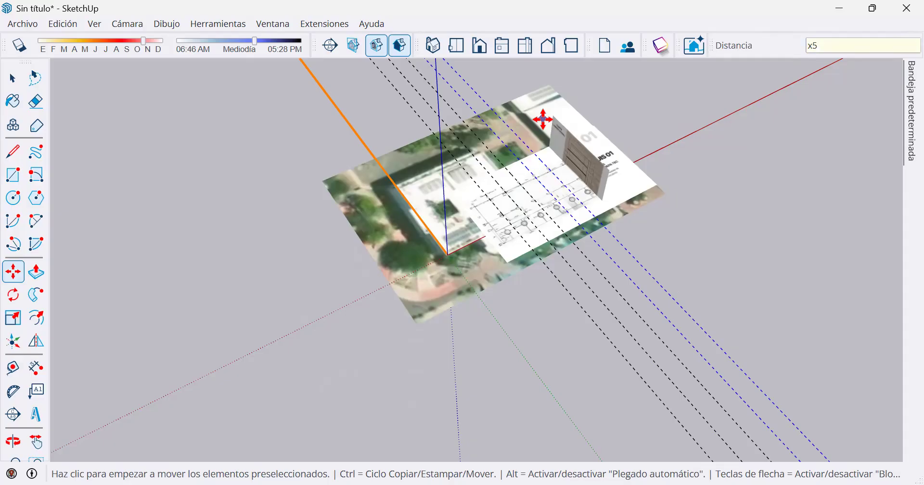
key(Return)
key(ctrl+z)
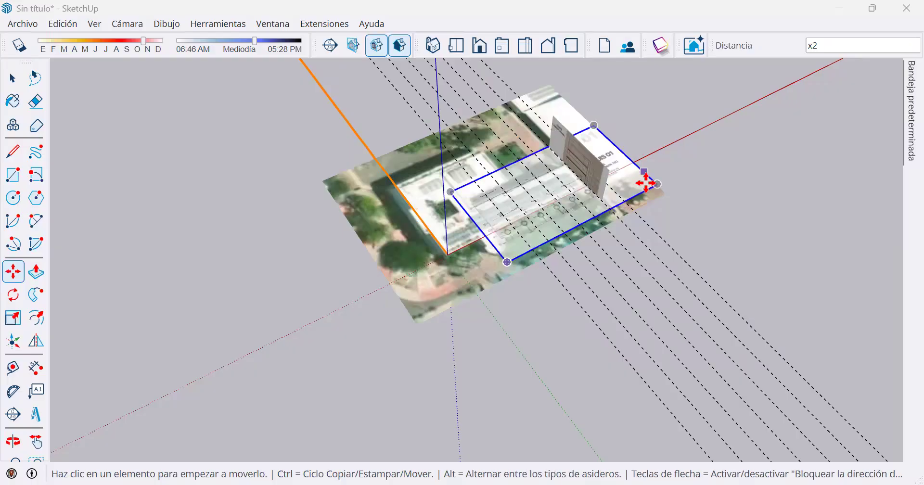
Select the axis 4 and 5 guide lines and copy them 12 m to mark axes 6 and 7.
shift+middle_drag(646, 183, 547, 299)
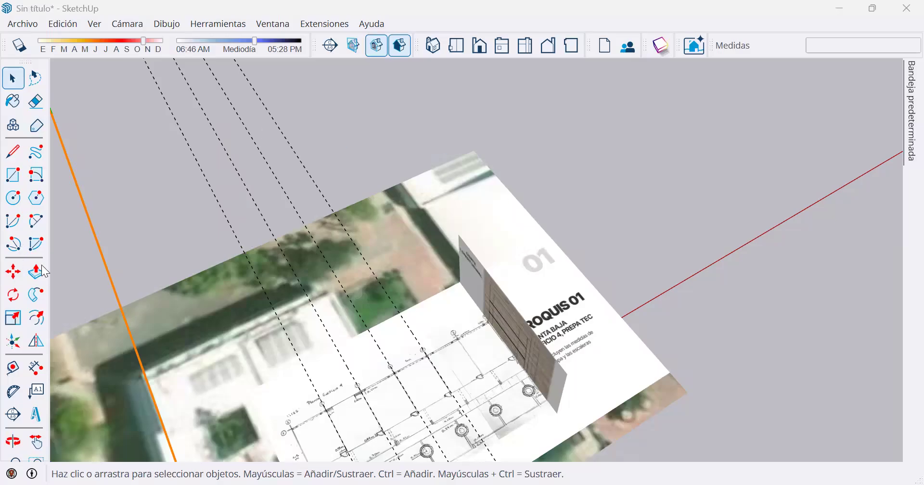
click(280, 128)
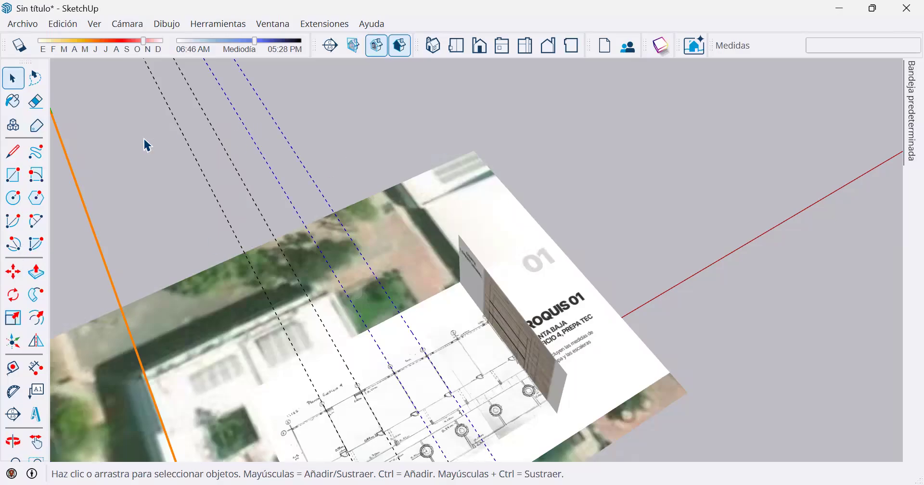
click(15, 274)
key(ctrl)
scroll(293, 262, up, 3)
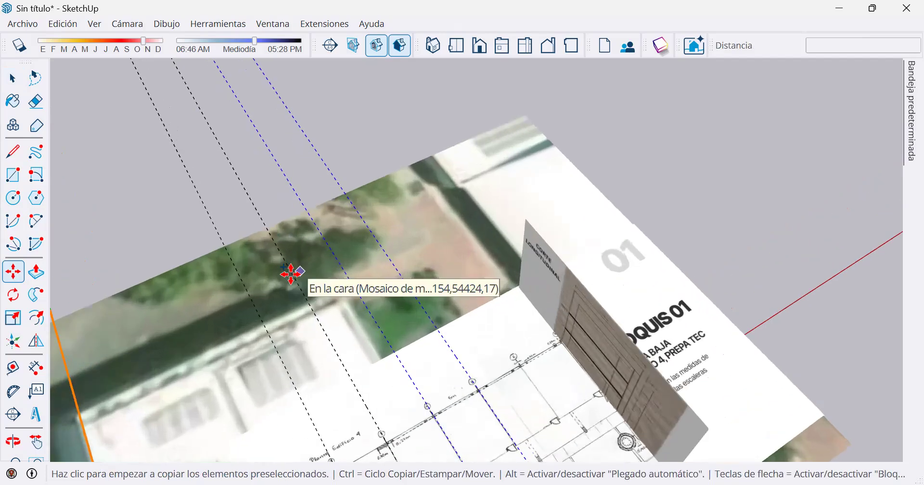
scroll(291, 273, up, 2)
click(289, 274)
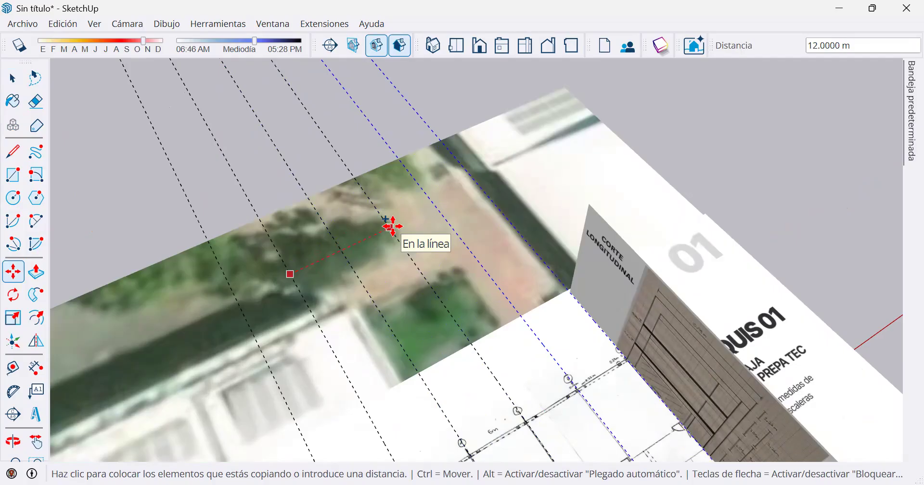
click(392, 226)
Repeat the 12 m copy of the guide pair as an x2 array beyond axis 7.
scroll(455, 224, down, 3)
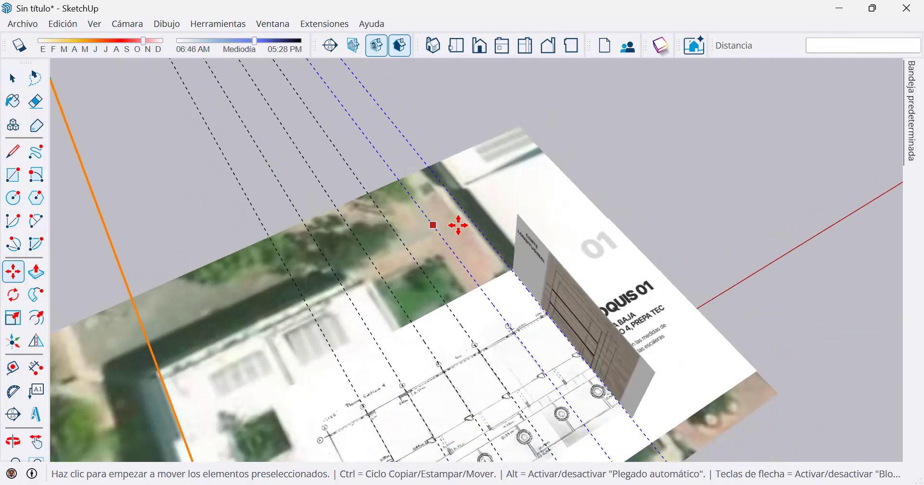
scroll(459, 225, down, 2)
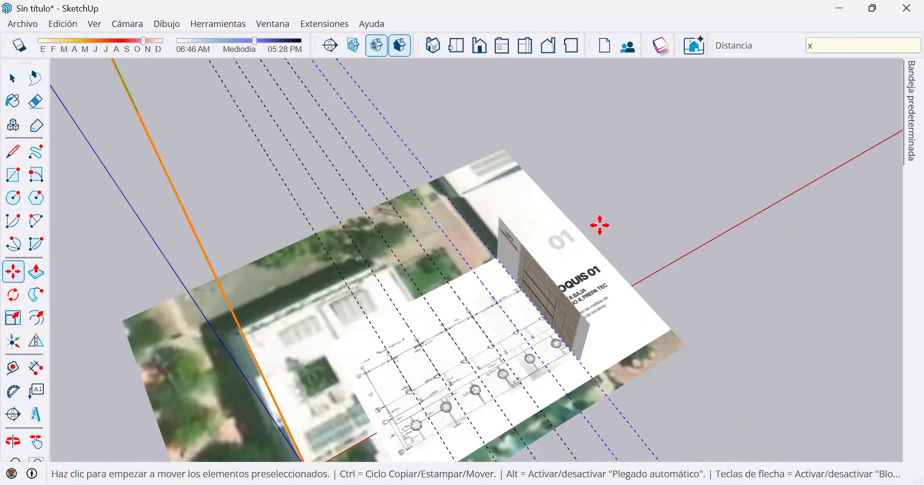
key(Return)
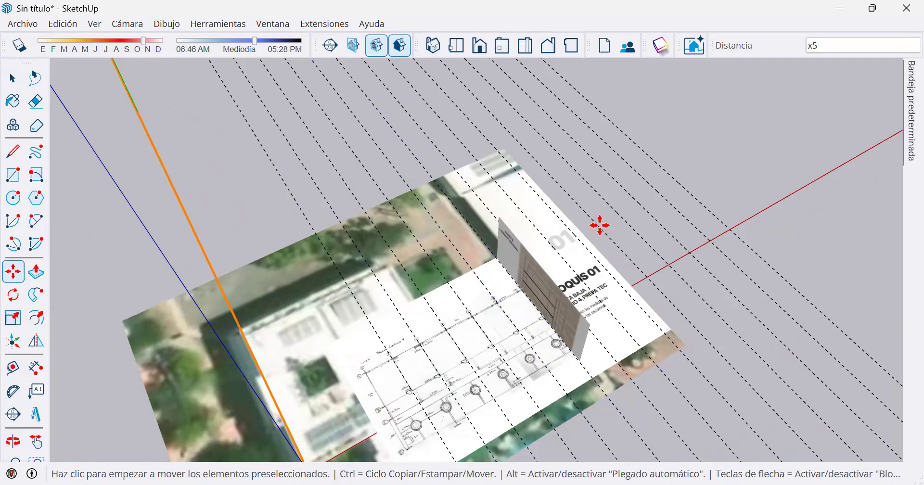
key(Return)
key(Escape)
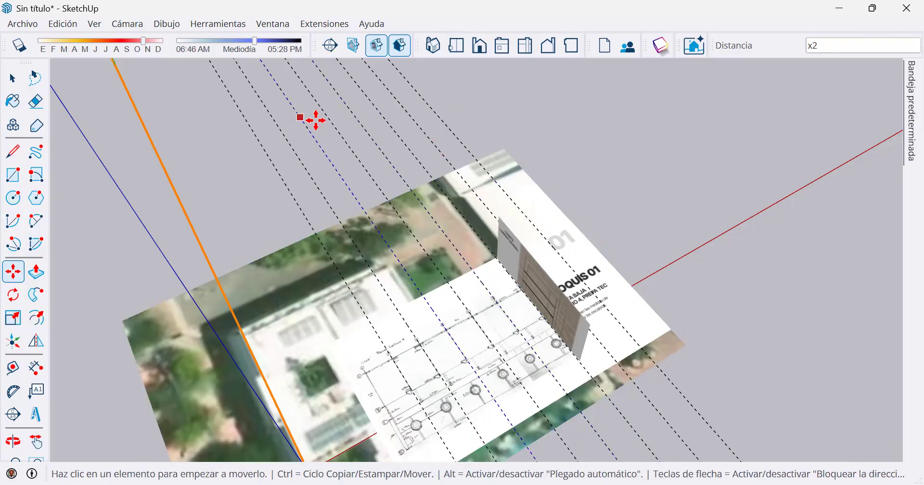
Delete the outermost surplus guide line beyond axis 7.
key(space)
click(431, 116)
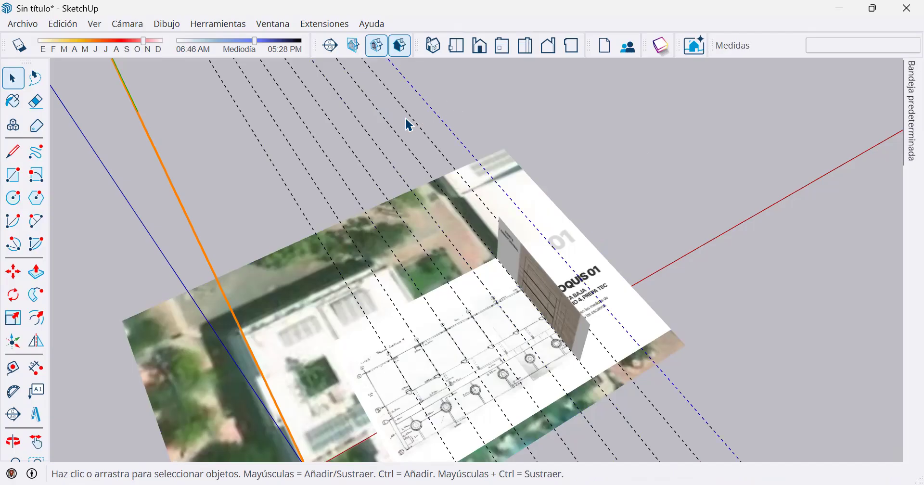
key(Delete)
key(ctrl+z)
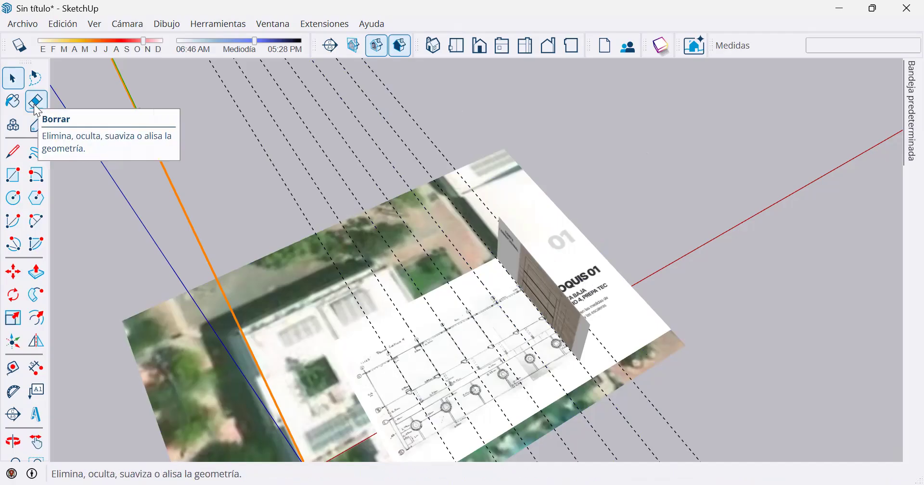
Erase the two outer remaining guide lines in one pass, and undo the erasure.
click(35, 105)
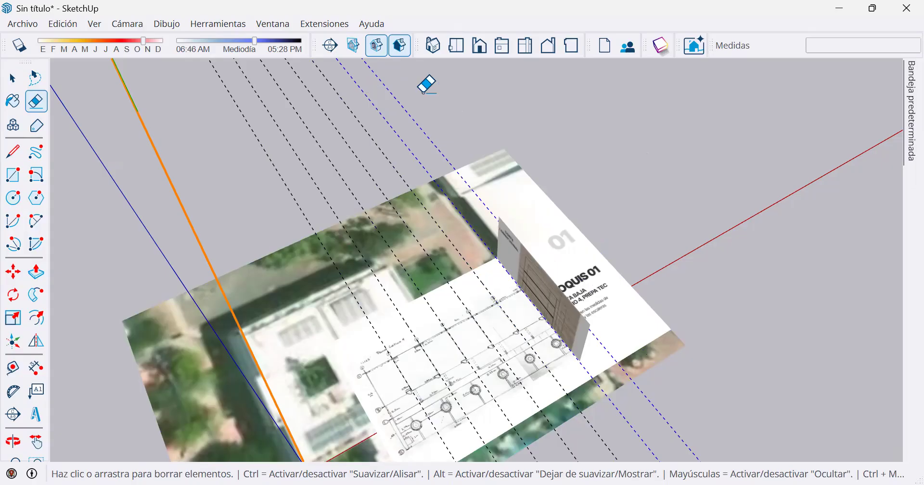
drag(393, 95, 532, 115)
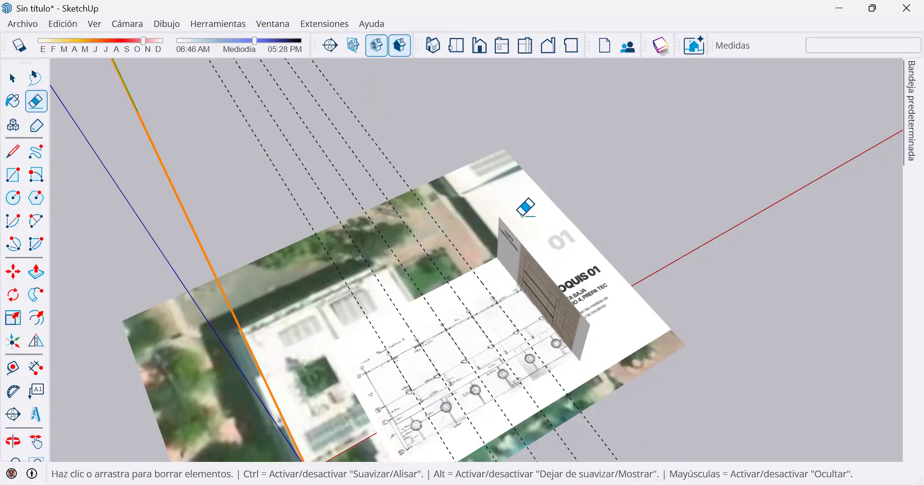
key(ctrl)
key(ctrl+z)
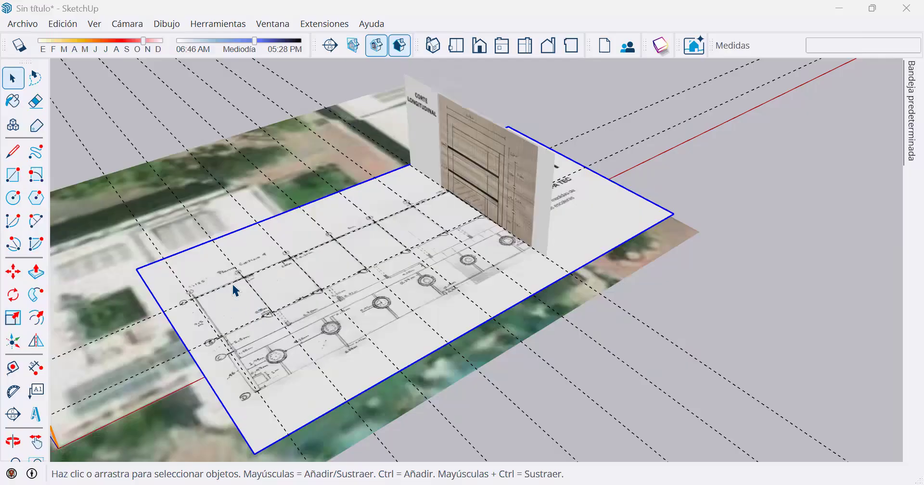
Examine how the guide lines match the drawn axes 1 to 7 and A to C across the floor plan.
scroll(268, 285, up, 5)
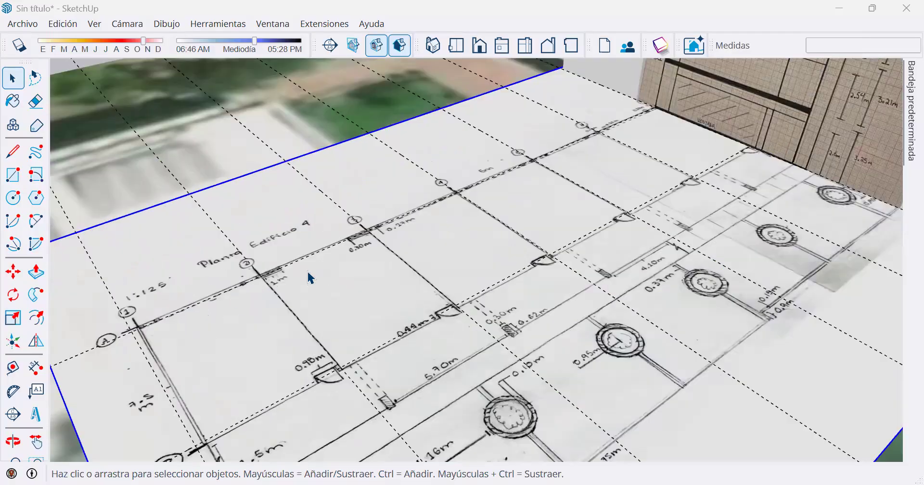
scroll(269, 277, up, 3)
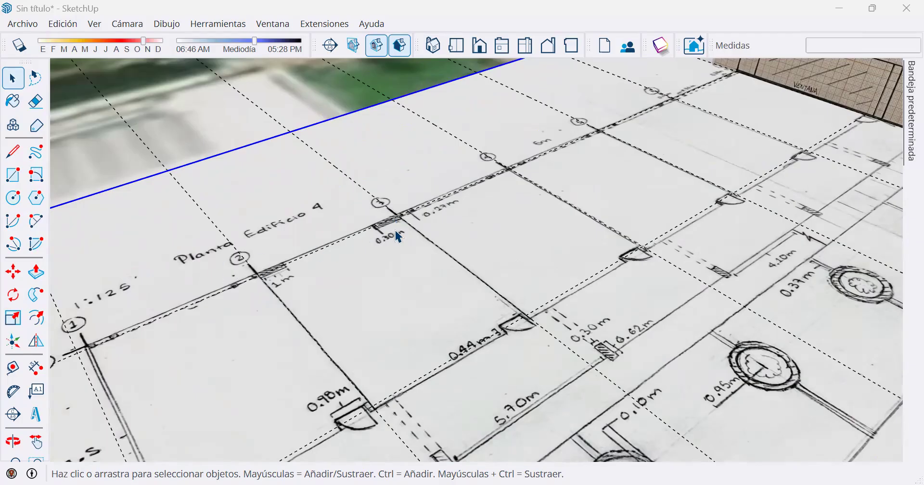
scroll(398, 237, down, 1)
scroll(743, 196, down, 3)
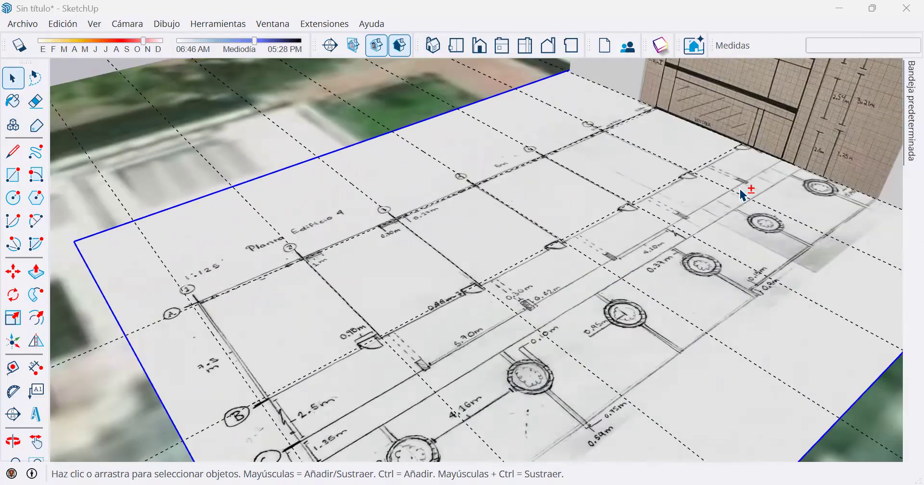
shift+scroll(587, 241, up, 2)
scroll(568, 241, up, 2)
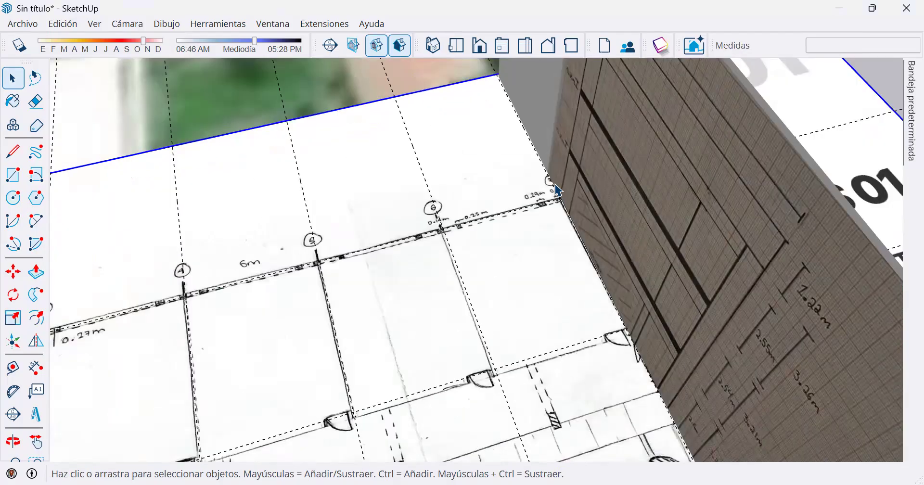
scroll(553, 190, up, 3)
scroll(302, 287, down, 2)
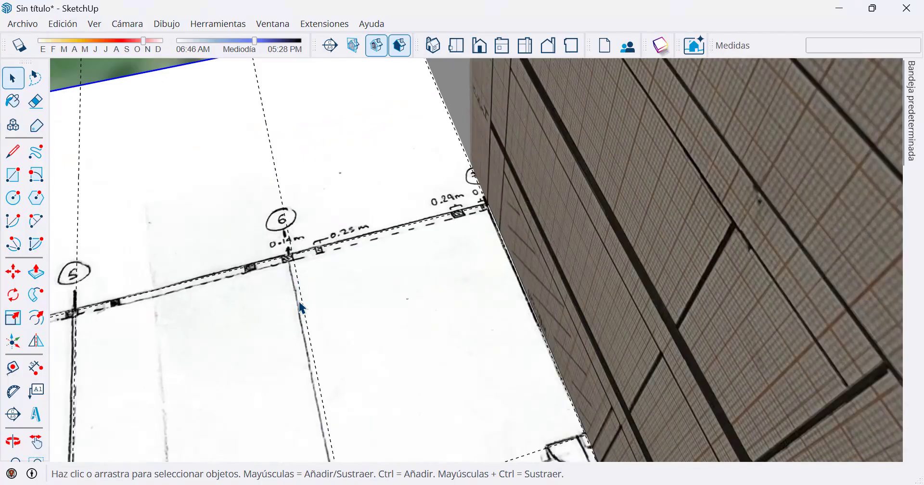
scroll(294, 299, down, 4)
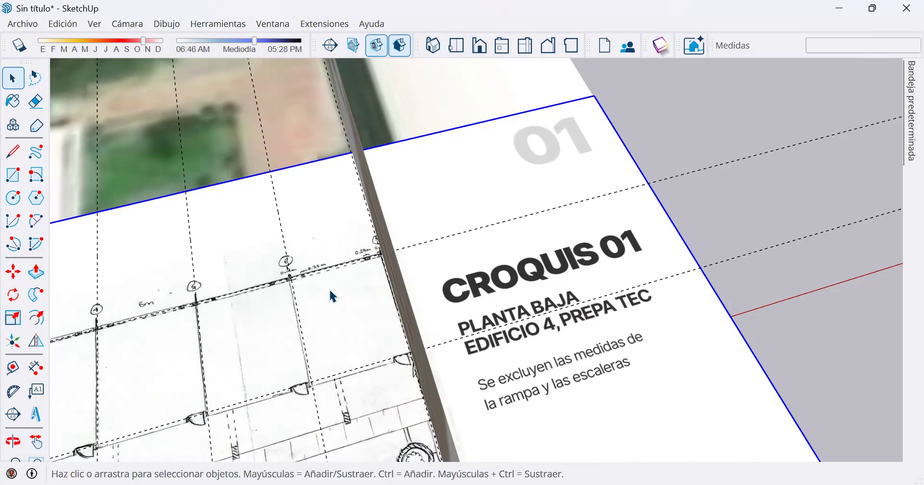
shift+middle_drag(255, 335, 670, 196)
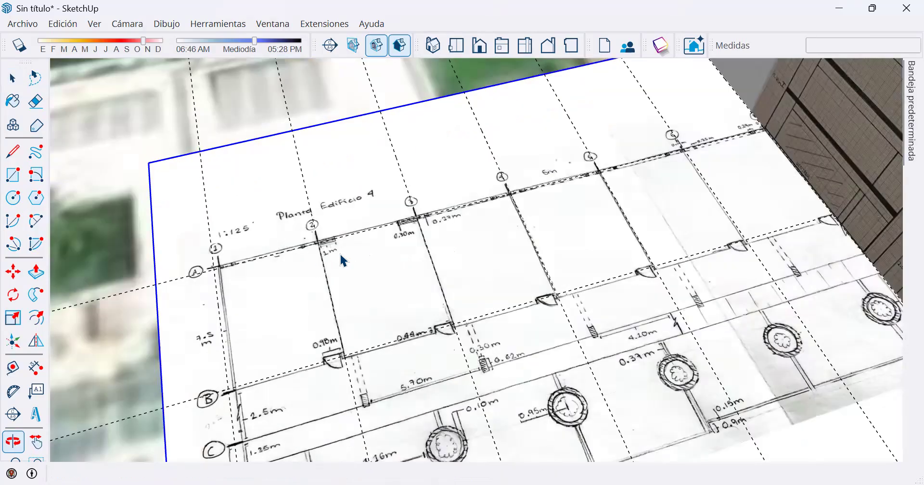
key(space)
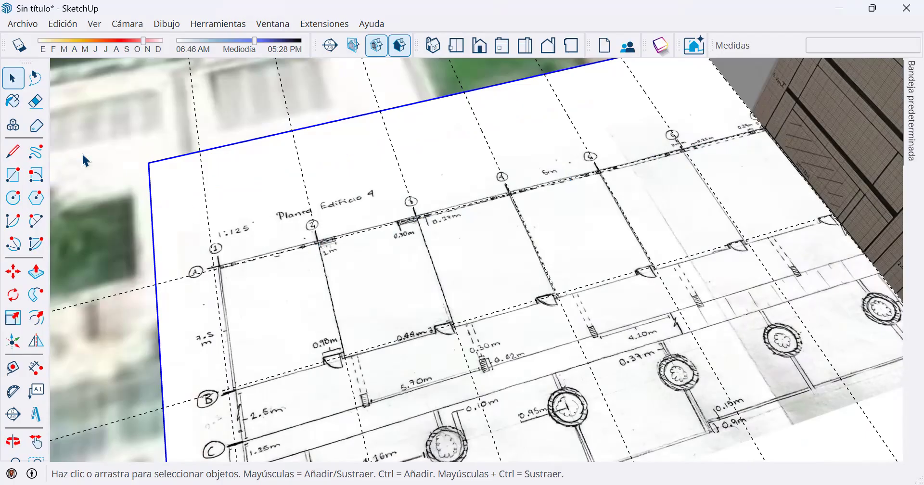
click(13, 151)
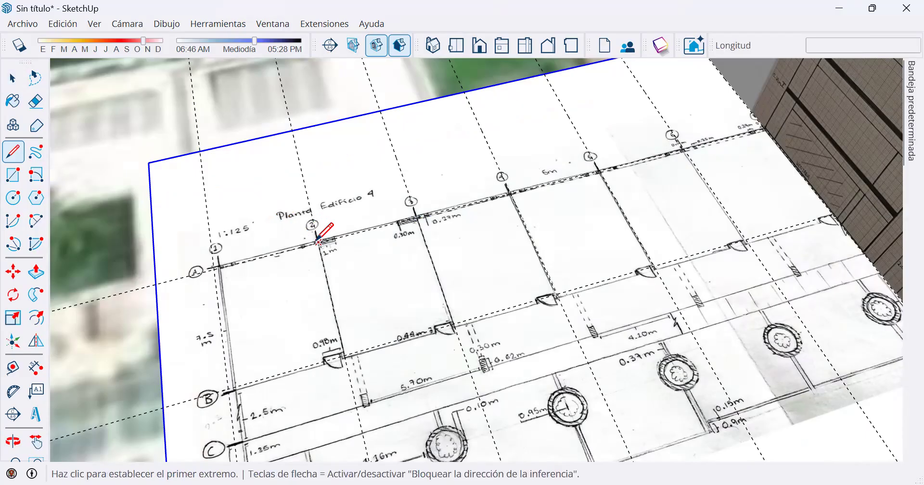
click(319, 242)
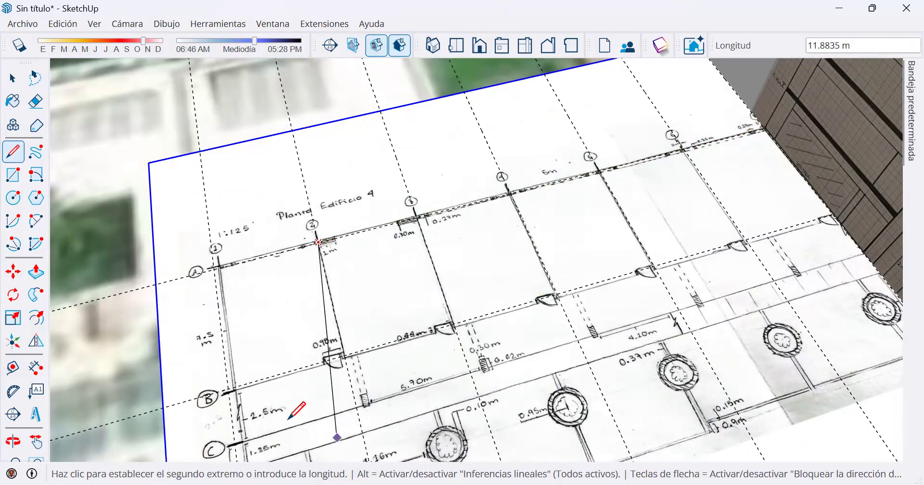
key(Escape)
Measure the wall thickness at the 0.10 m label on the floor plan with the Line tool, then cancel the line.
middle_drag(356, 308, 356, 300)
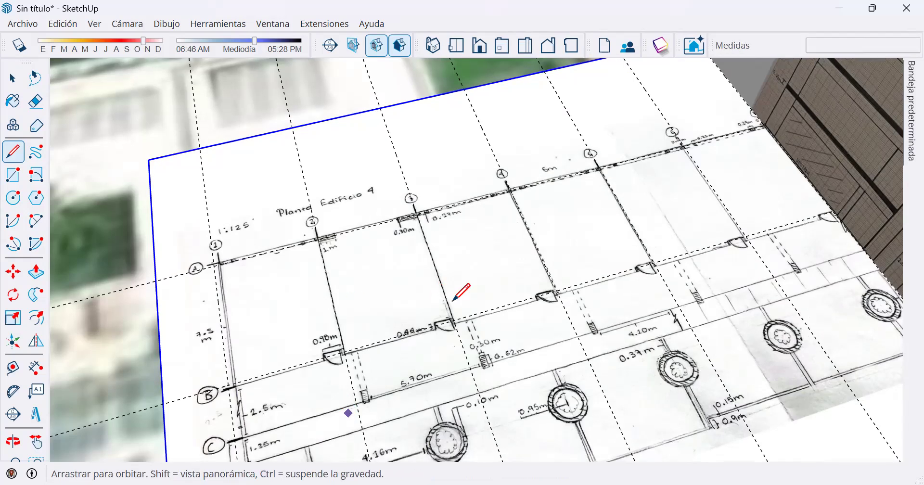
scroll(465, 306, up, 2)
scroll(462, 263, up, 2)
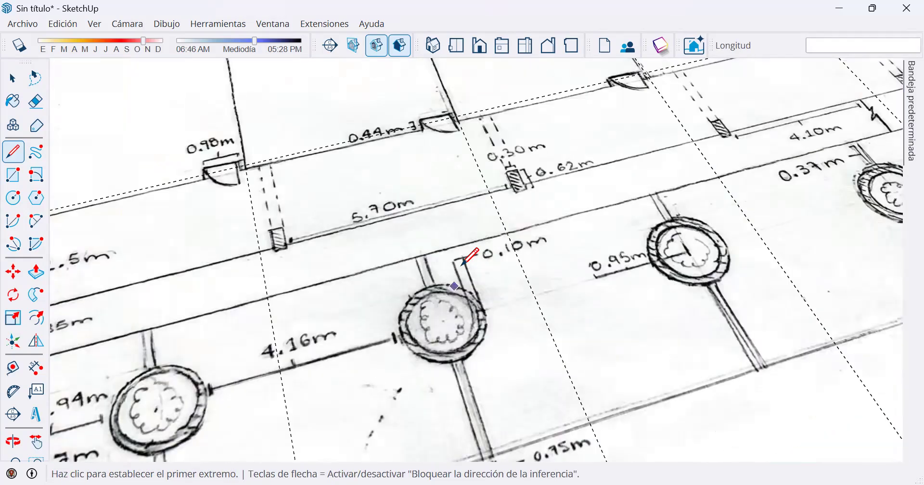
scroll(458, 270, up, 2)
scroll(457, 267, up, 2)
click(450, 263)
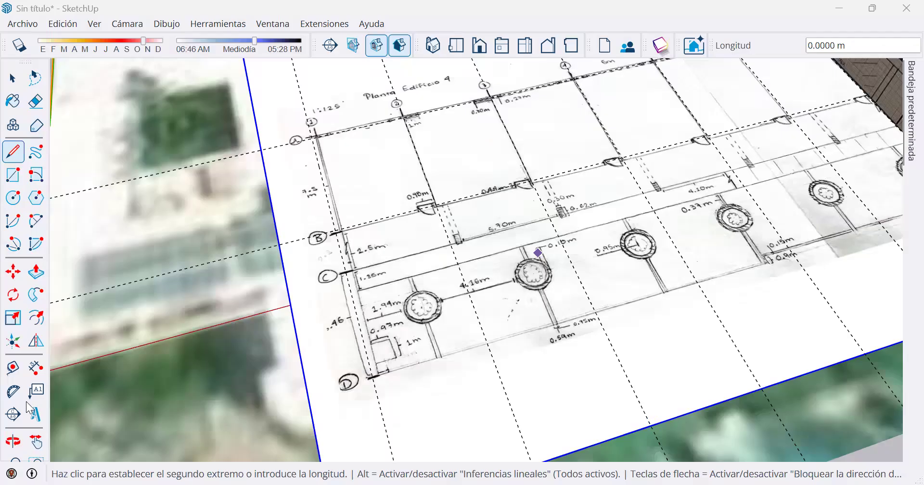
click(62, 384)
click(13, 368)
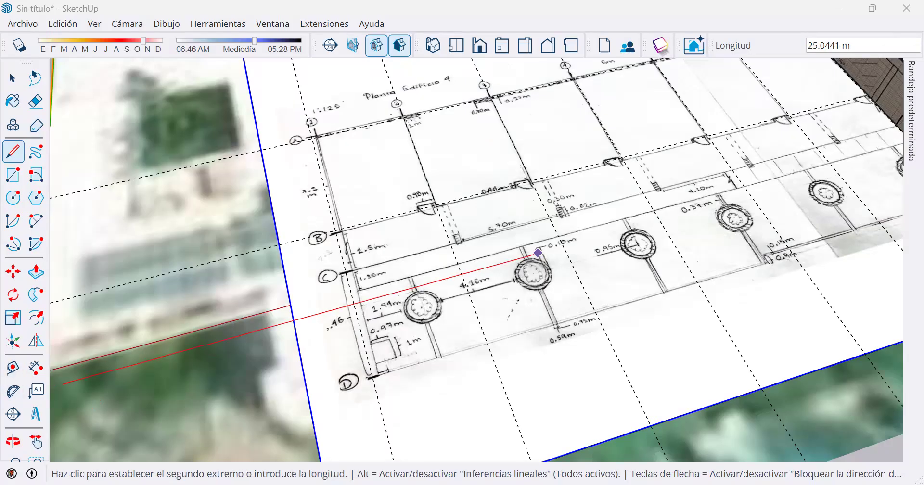
click(75, 103)
click(13, 78)
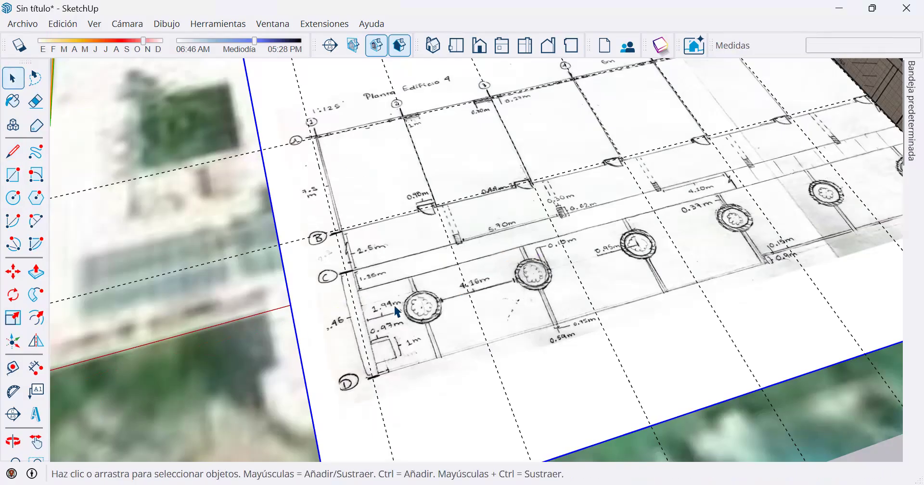
Examine the row of bay rectangles, one filled red, between axes A and B over the sketch and the aerial photo.
key(o)
drag(422, 128, 416, 187)
middle_drag(416, 187, 410, 269)
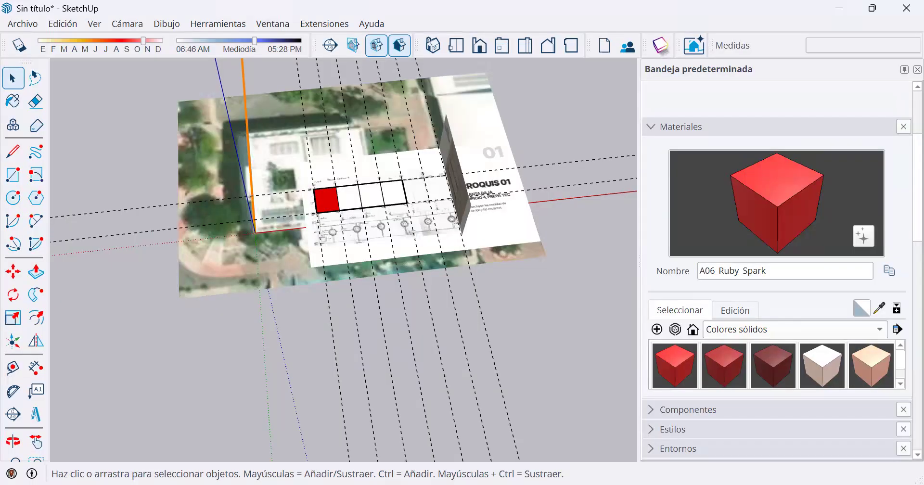
scroll(344, 198, up, 3)
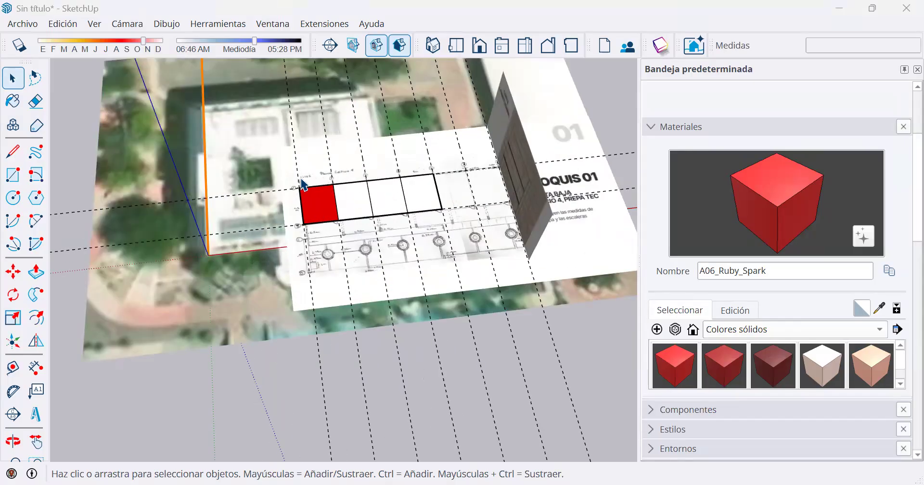
scroll(349, 200, down, 1)
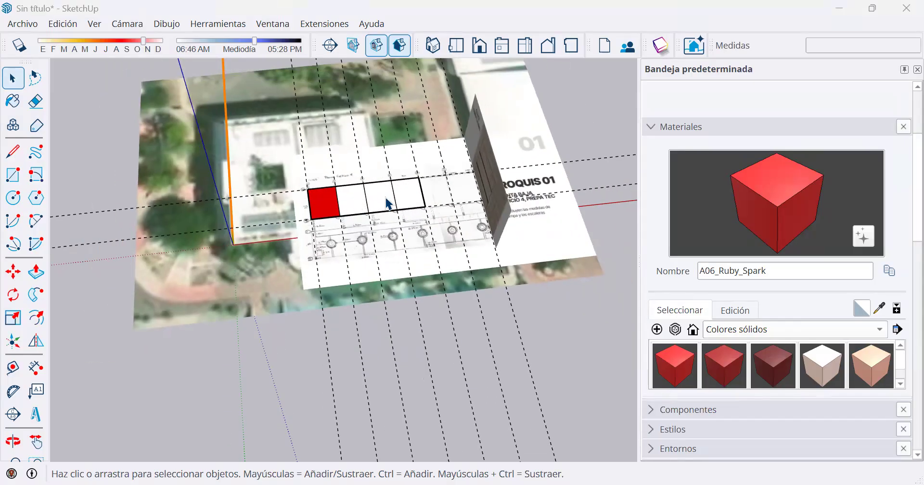
scroll(352, 197, up, 2)
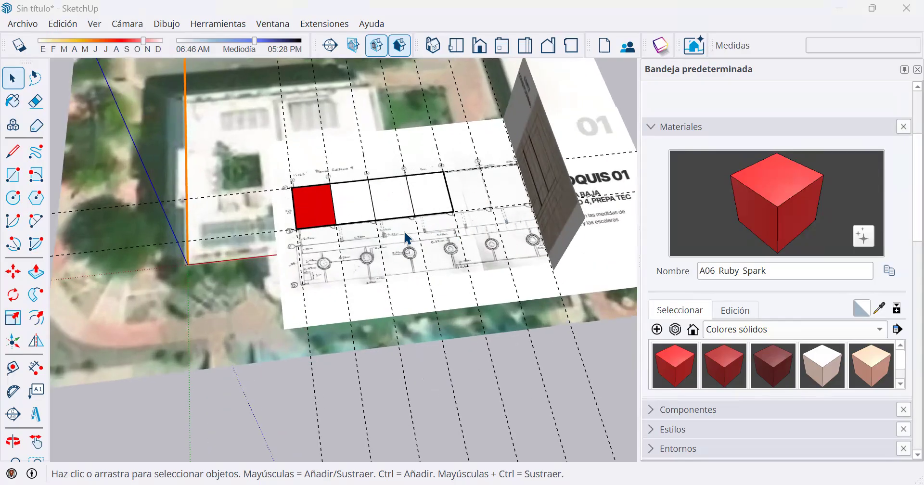
scroll(405, 232, down, 1)
scroll(383, 231, down, 1)
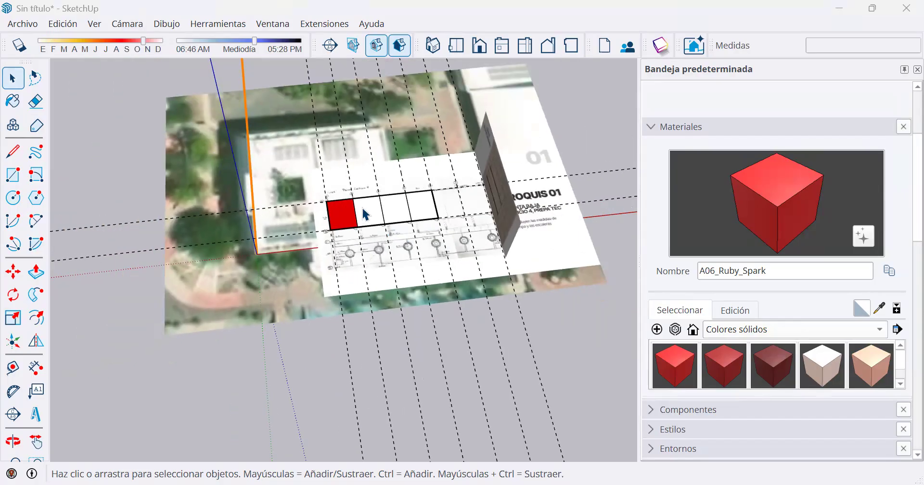
scroll(364, 213, up, 2)
scroll(363, 208, up, 1)
Select several white bay faces together by adding to and subtracting from the selection, and clear the selection.
click(471, 211)
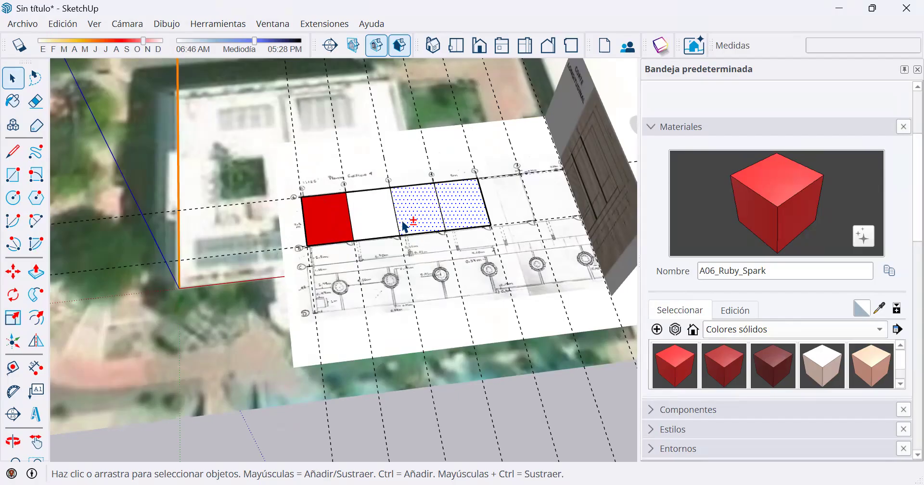
shift+click(384, 207)
shift+click(389, 210)
shift+click(467, 205)
scroll(447, 347, down, 1)
scroll(446, 346, down, 1)
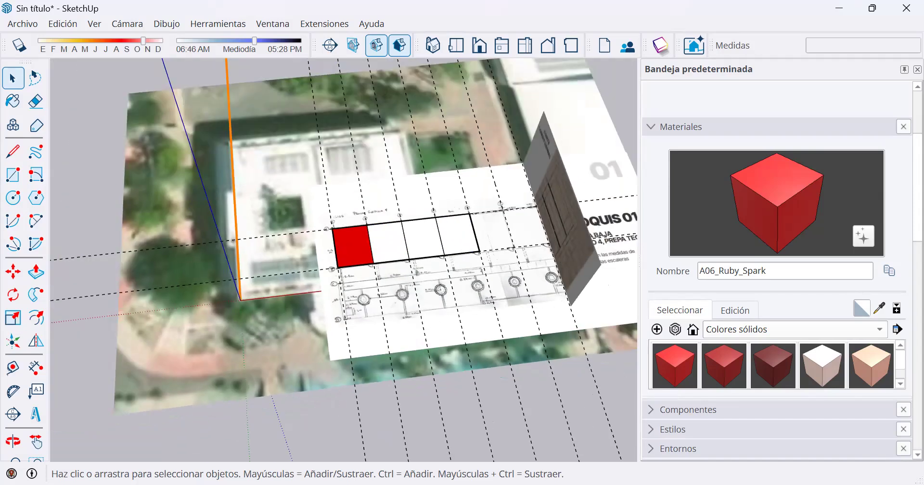
scroll(428, 328, down, 1)
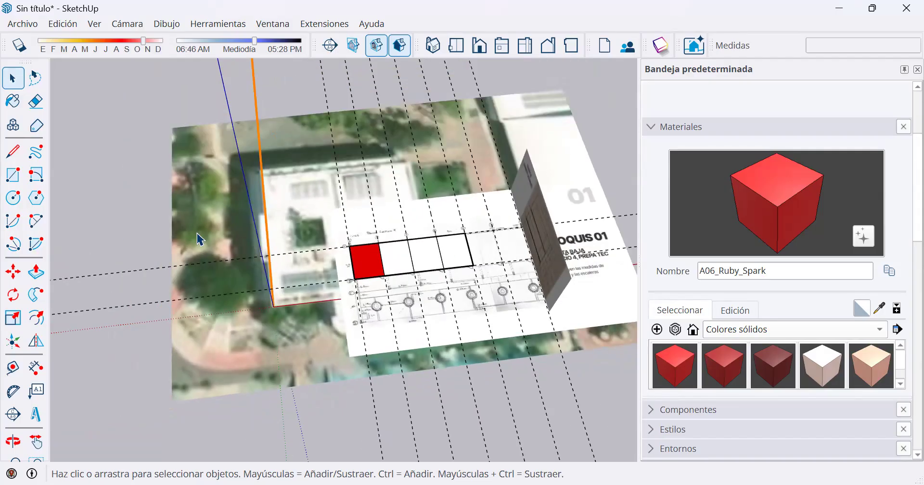
Window-select the red bay and the two bays beside it, and clear the selection.
middle_drag(174, 254, 124, 152)
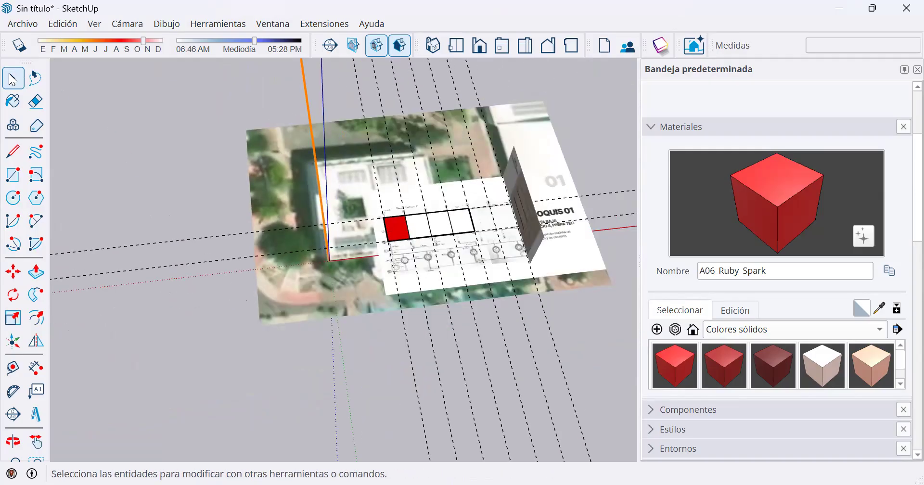
drag(136, 107, 215, 146)
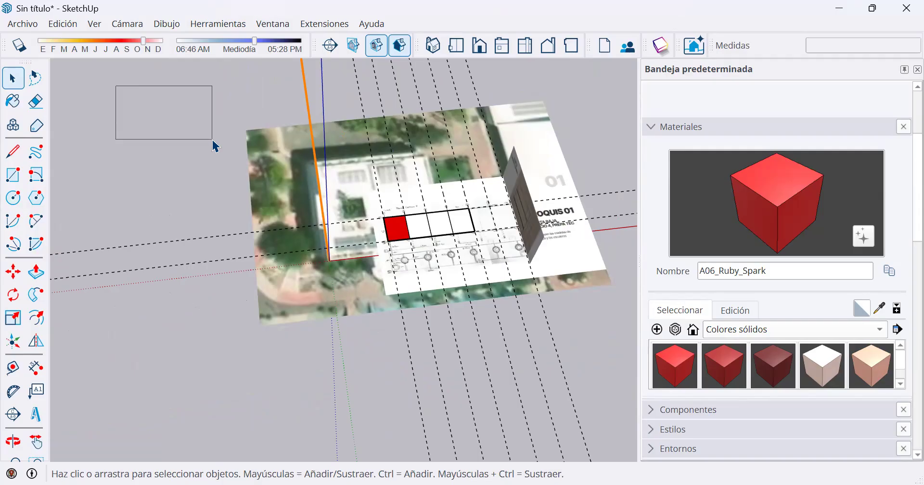
drag(215, 145, 67, 144)
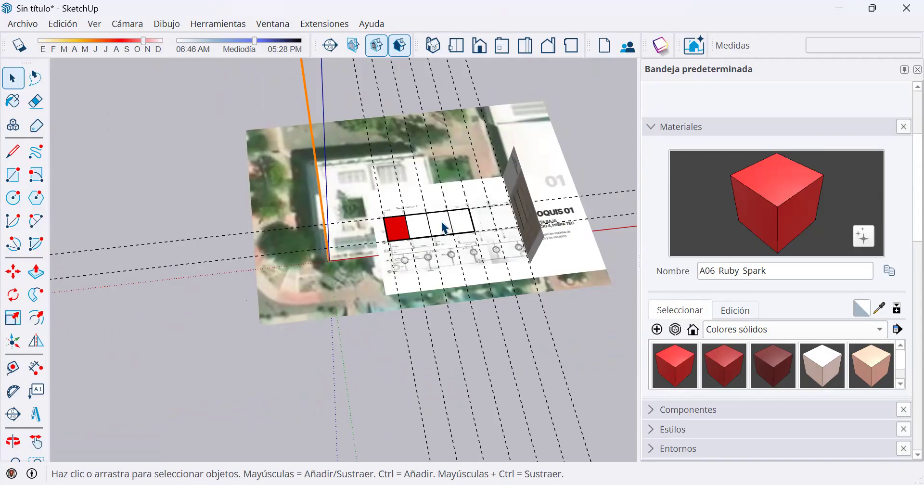
scroll(442, 222, up, 2)
drag(120, 166, 479, 269)
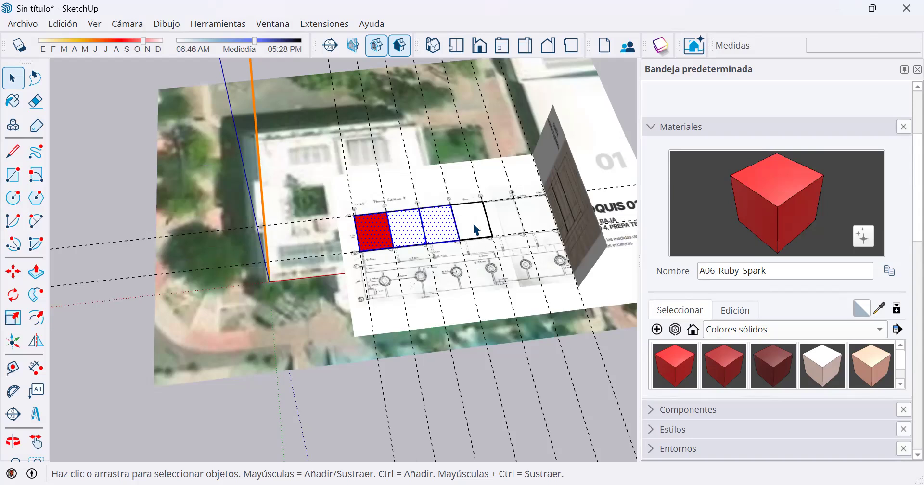
drag(82, 144, 477, 281)
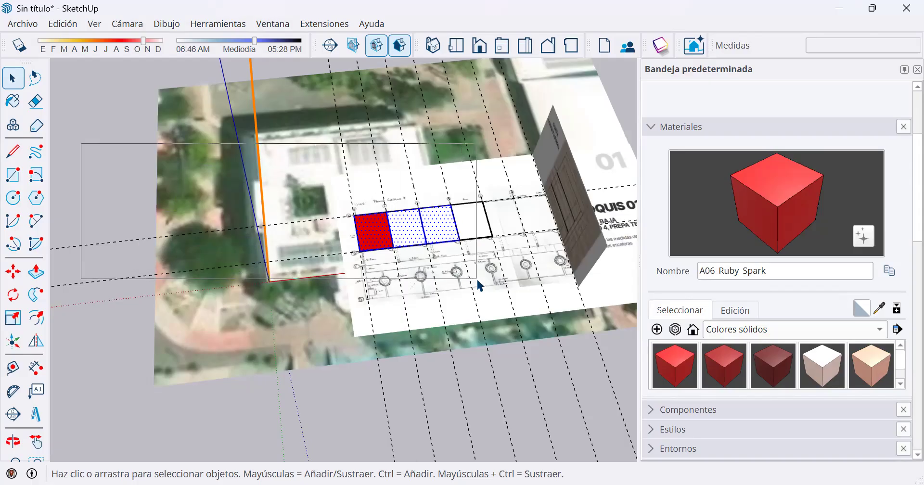
drag(477, 278, 476, 279)
scroll(468, 278, down, 3)
click(600, 197)
shift+middle_drag(598, 196, 543, 183)
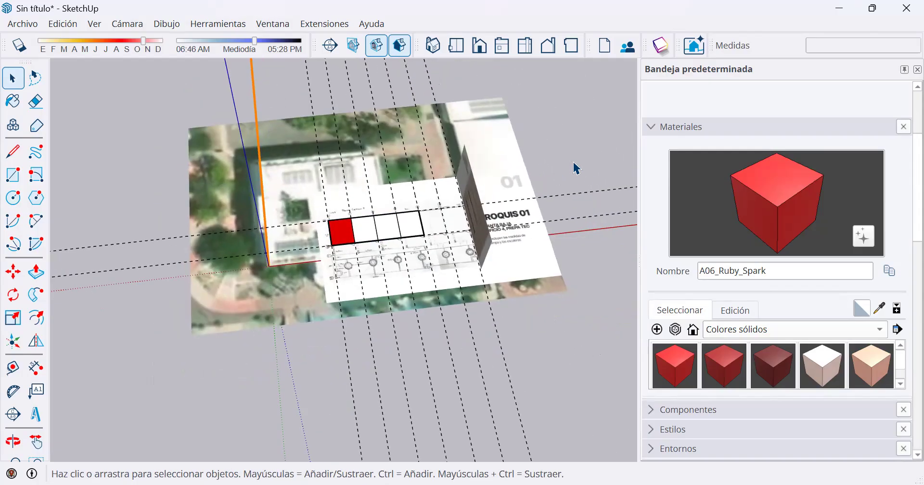
Select everything touched by a crossing window over the plan, then enclose only the first three bays in a window selection and clear it.
drag(582, 162, 367, 267)
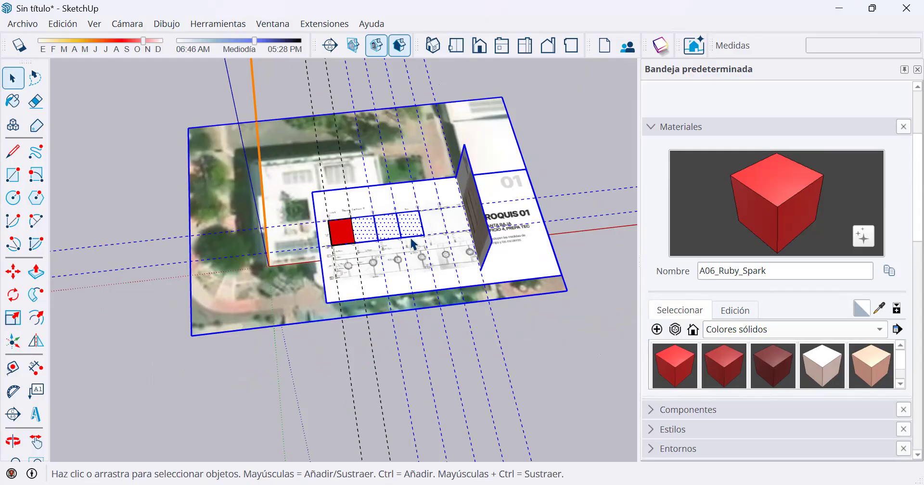
click(155, 212)
drag(114, 180, 412, 273)
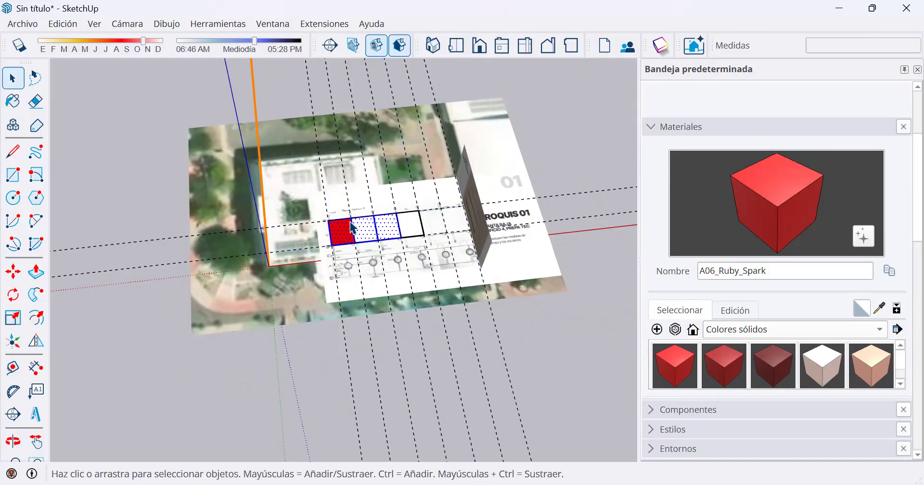
scroll(264, 209, up, 2)
scroll(264, 210, up, 2)
click(65, 182)
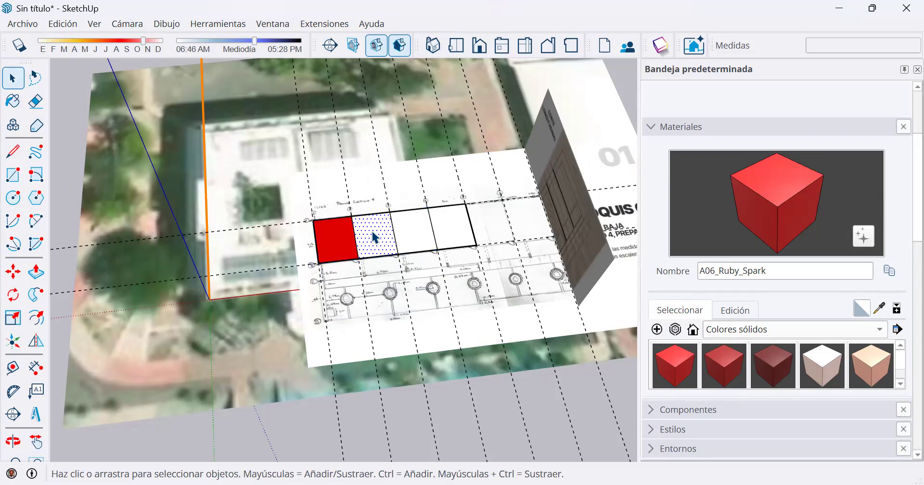
Select single bay faces one at a time, and the edge of the second bay between axes 2 and 3.
ctrl+click(421, 229)
ctrl+click(463, 226)
scroll(376, 236, up, 3)
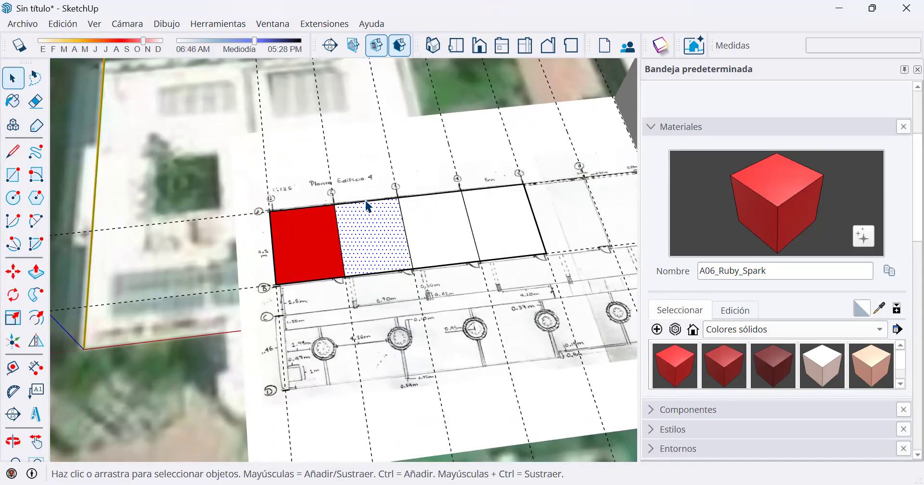
scroll(365, 200, up, 3)
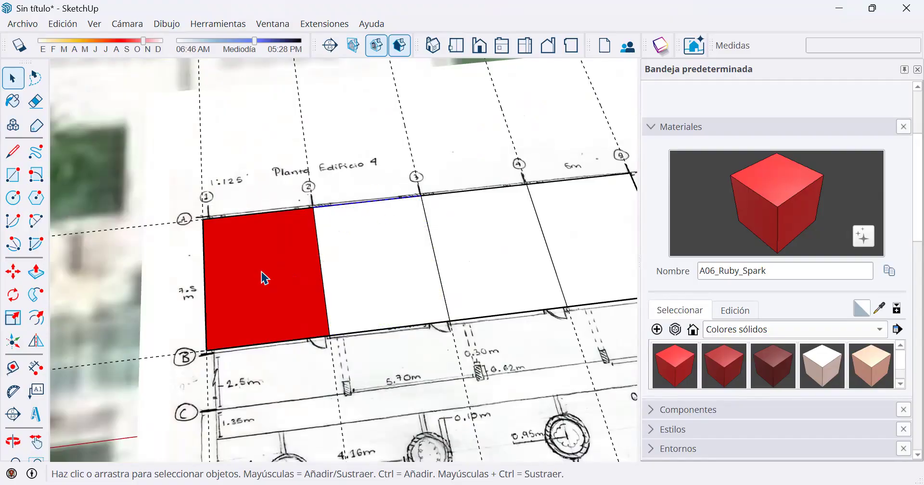
Select the second bay's face with its bounding edges, and add the third and fourth bays with their edges.
click(396, 263)
double_click(394, 261)
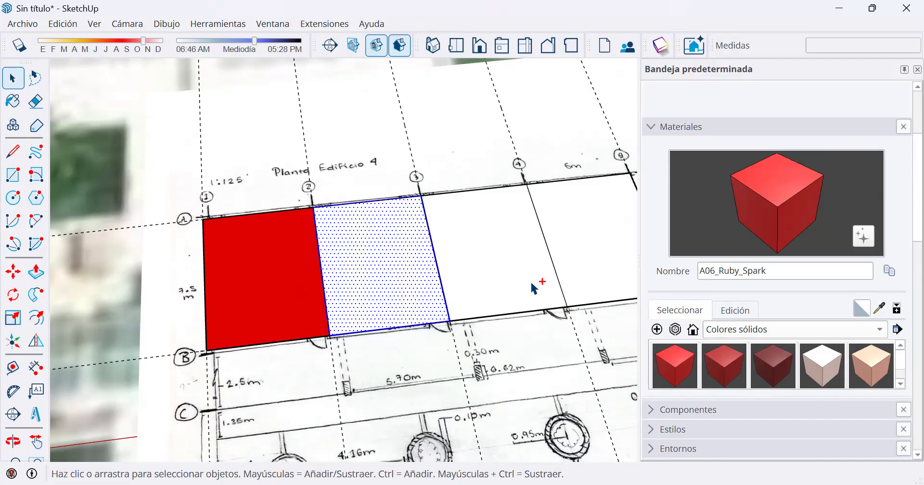
ctrl+click(493, 265)
ctrl+click(573, 230)
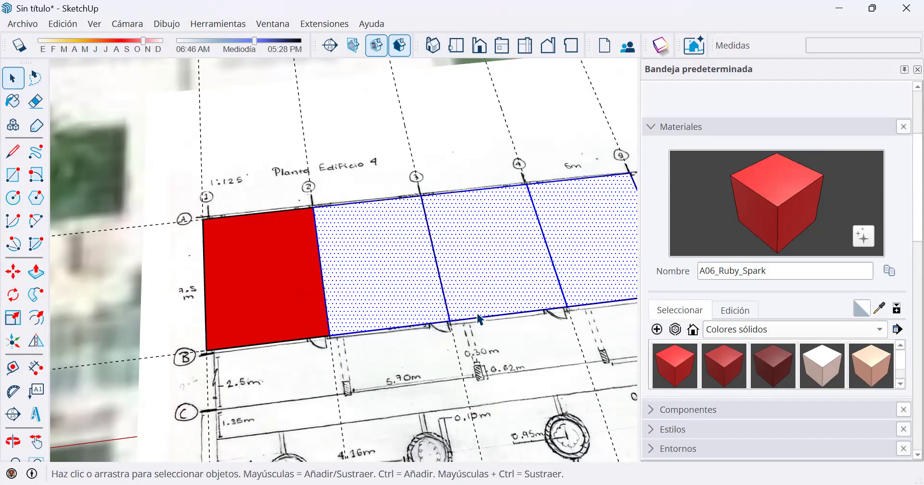
scroll(455, 316, down, 3)
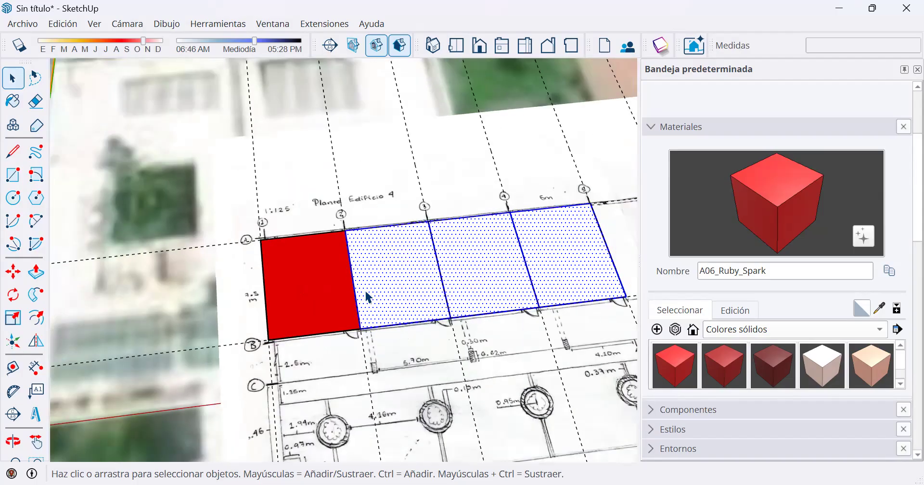
scroll(367, 297, down, 4)
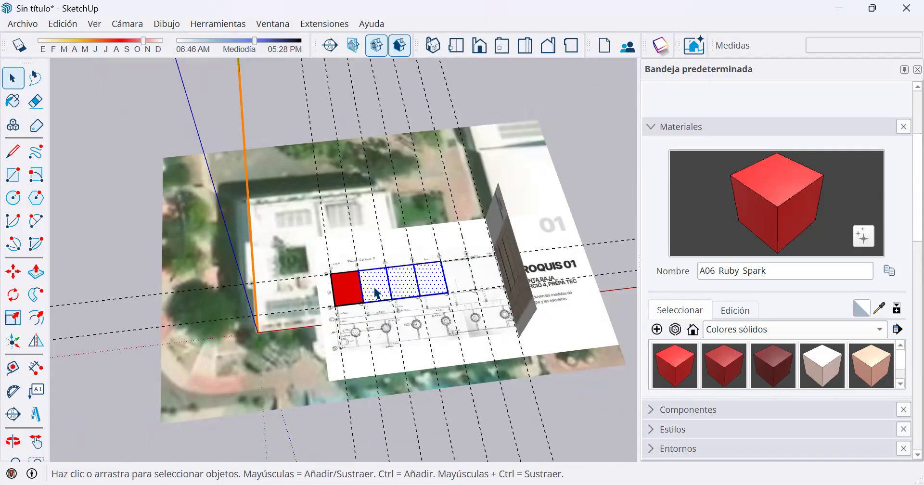
Clear the selection, select all connected faces and edges of the bay strip, and reduce the selection to the fourth bay's face.
click(145, 235)
triple_click(370, 280)
scroll(375, 289, up, 5)
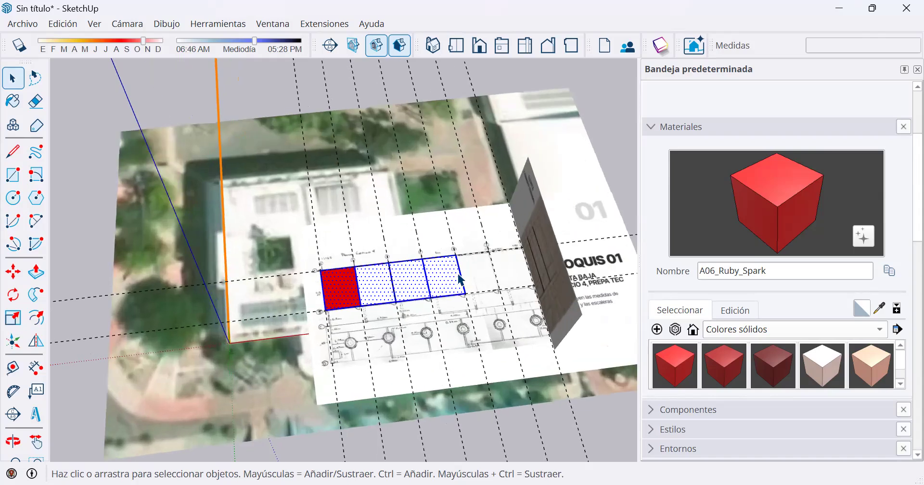
click(472, 269)
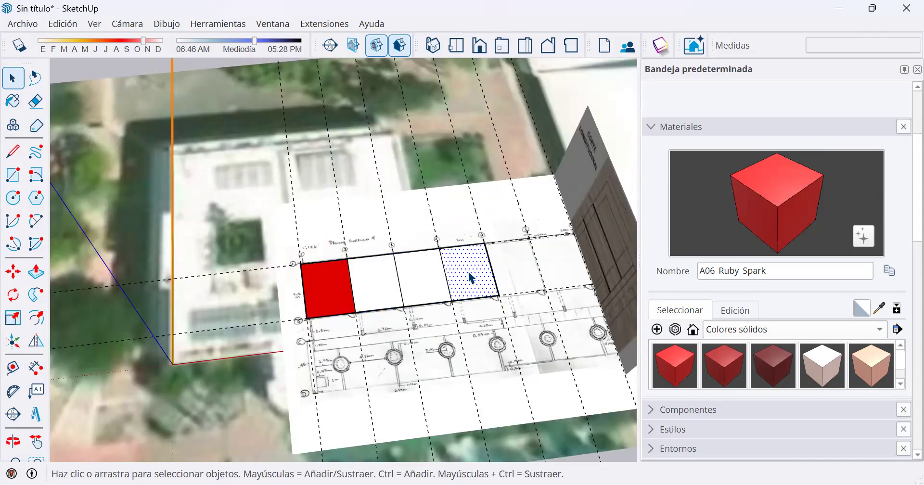
Select the whole connected strip of four bays, paint it with A06_Ruby_Spark, and select only the third bay's face.
triple_click(471, 278)
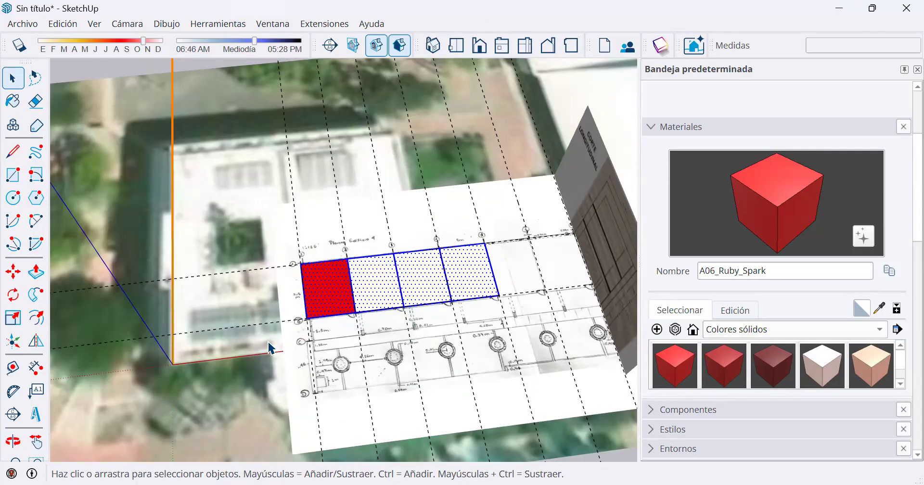
scroll(481, 268, up, 2)
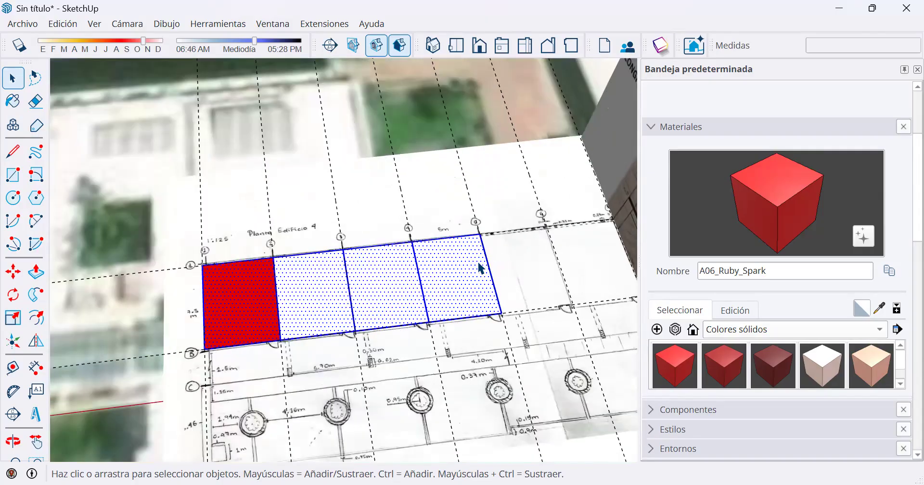
click(675, 363)
click(459, 284)
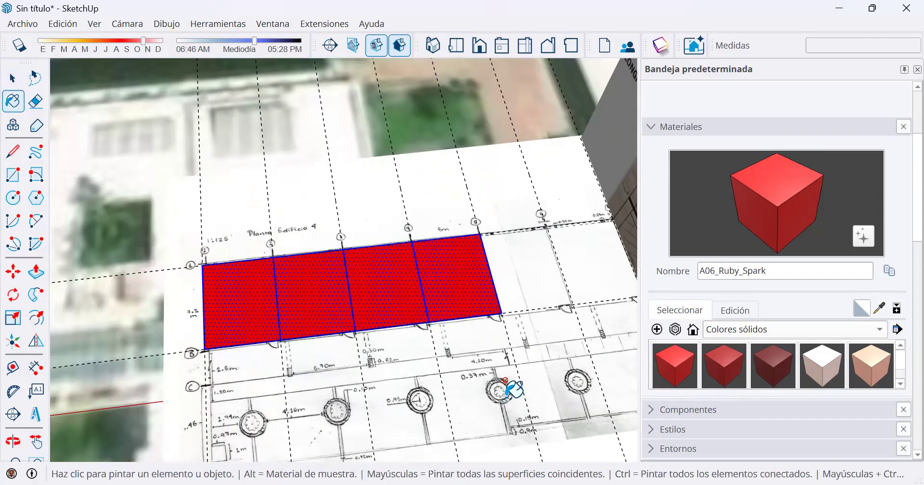
scroll(510, 389, down, 6)
key(space)
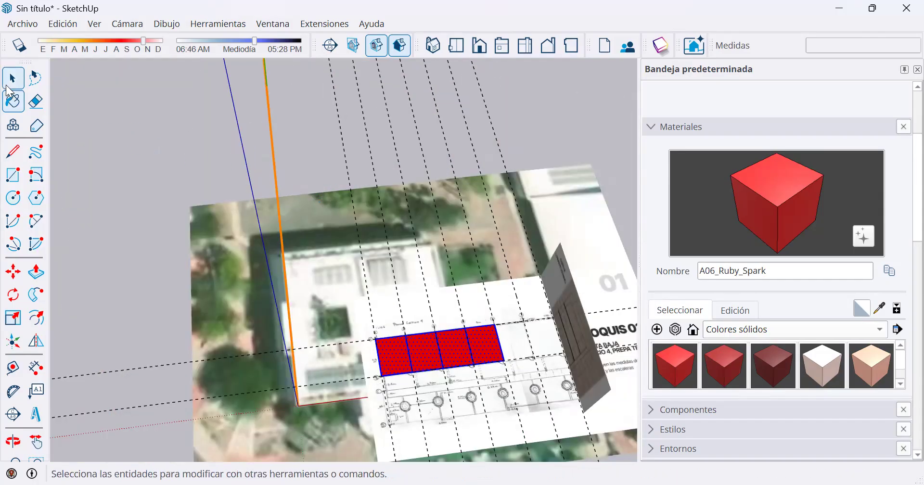
click(474, 348)
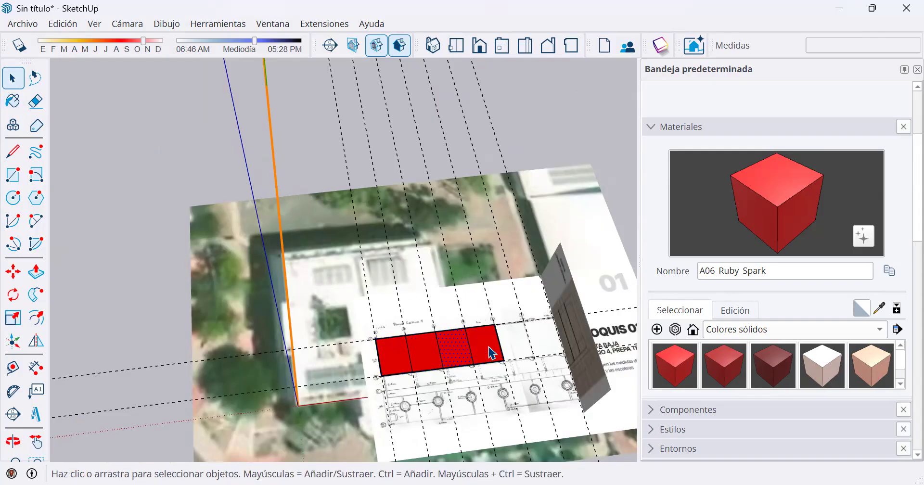
Add the fourth bay's face to the selection and copy the third and fourth bays 12 m along the strip, extending it past axis 5.
shift+click(491, 354)
click(14, 279)
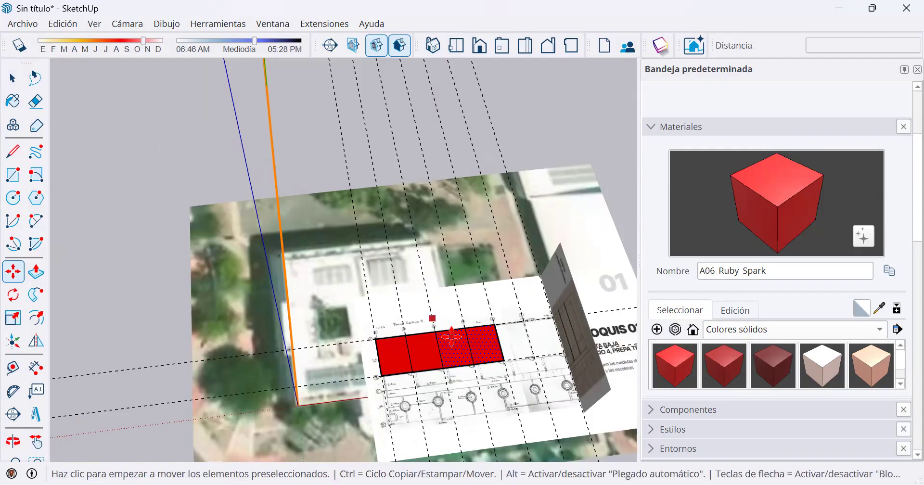
scroll(446, 334, up, 4)
key(ctrl)
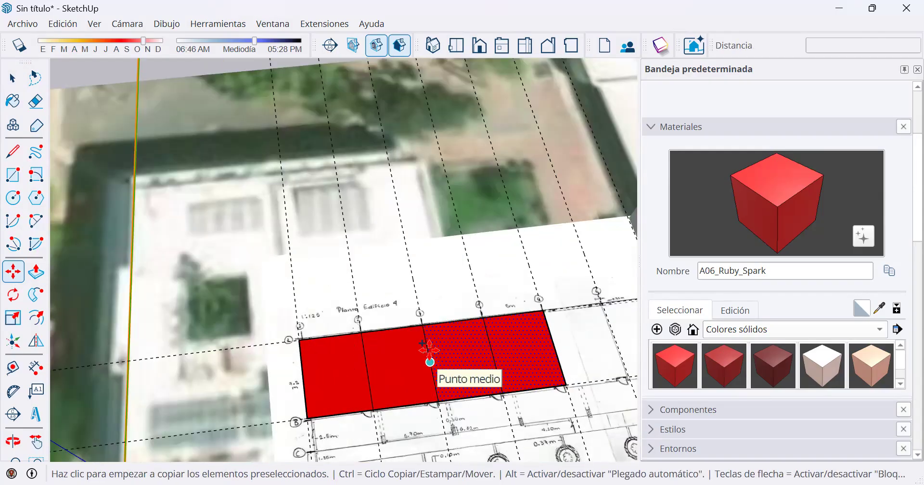
click(430, 361)
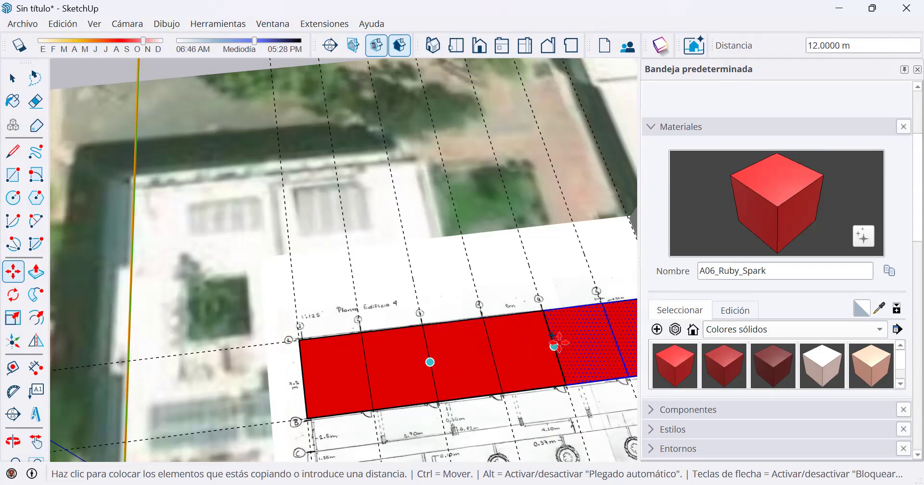
click(553, 343)
scroll(409, 344, down, 2)
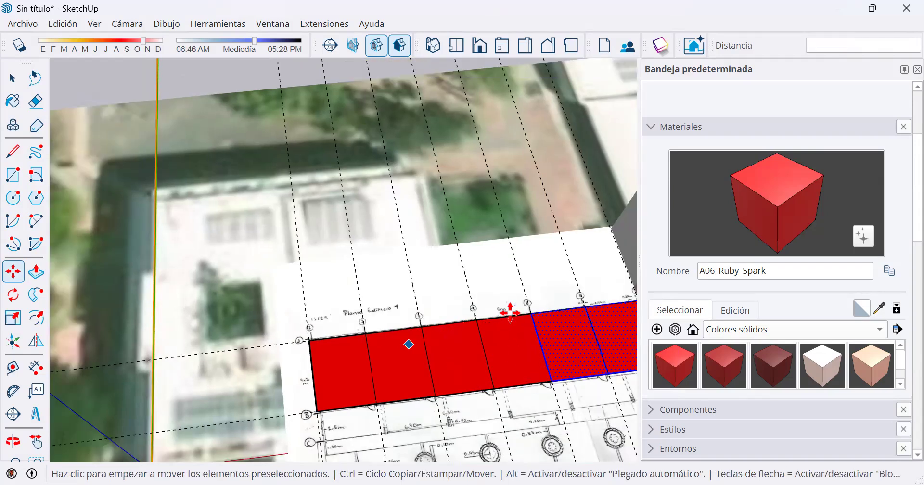
middle_drag(391, 248, 357, 223)
key(space)
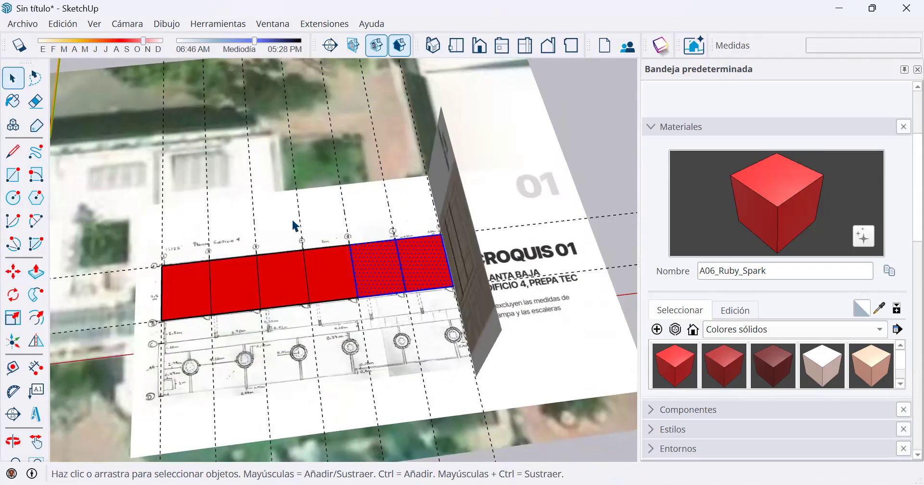
Select the first bay's face and read its area, and select the second and third bays' faces together to read their combined area.
scroll(191, 283, up, 4)
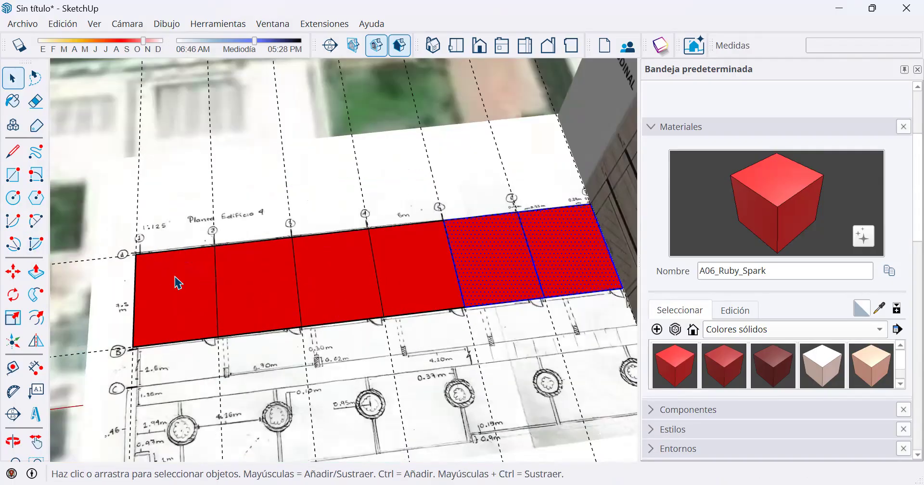
scroll(174, 277, up, 2)
click(175, 276)
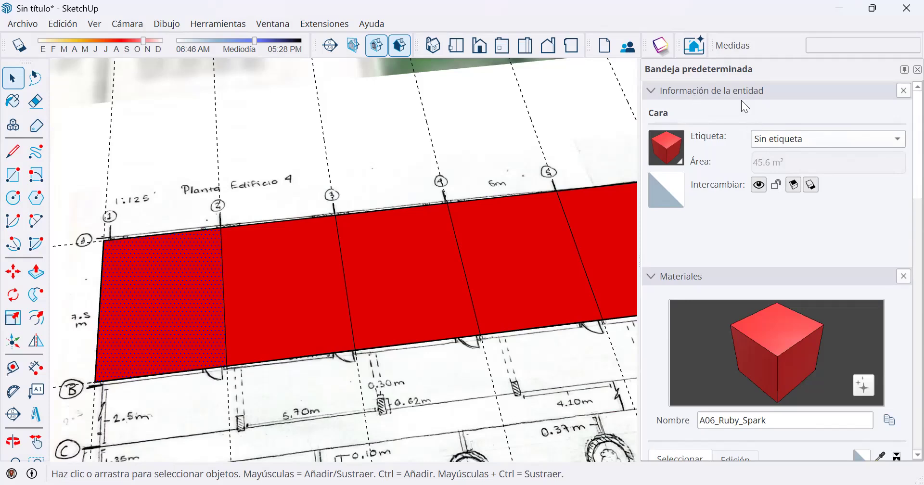
click(376, 266)
ctrl+click(284, 286)
scroll(631, 213, down, 3)
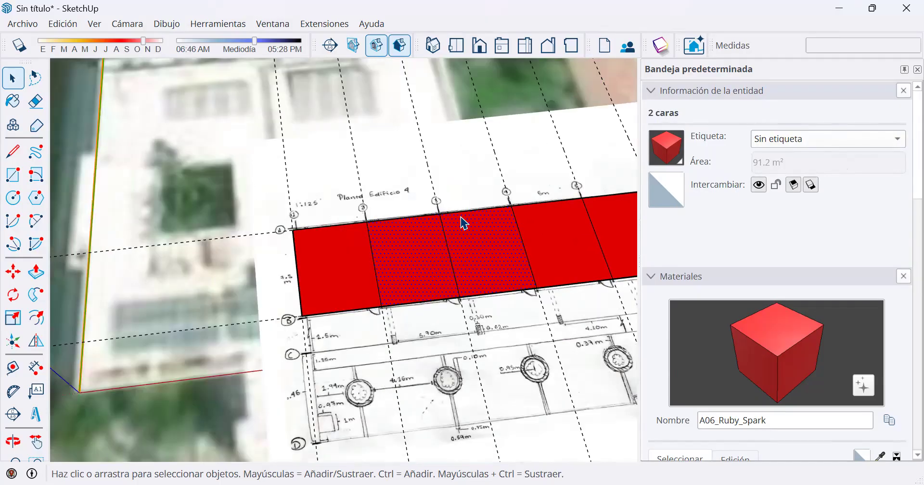
Set the default tray to collapse automatically and check that it can be brought up temporarily.
click(904, 71)
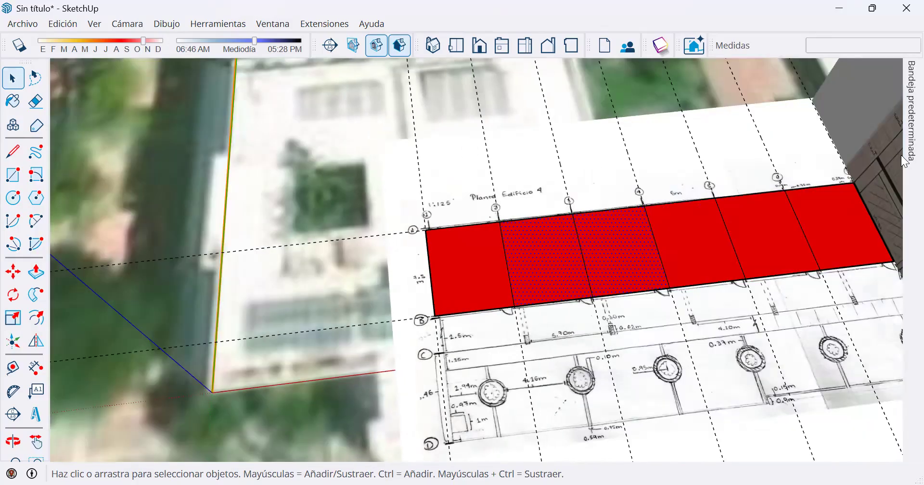
mouse_move(905, 158)
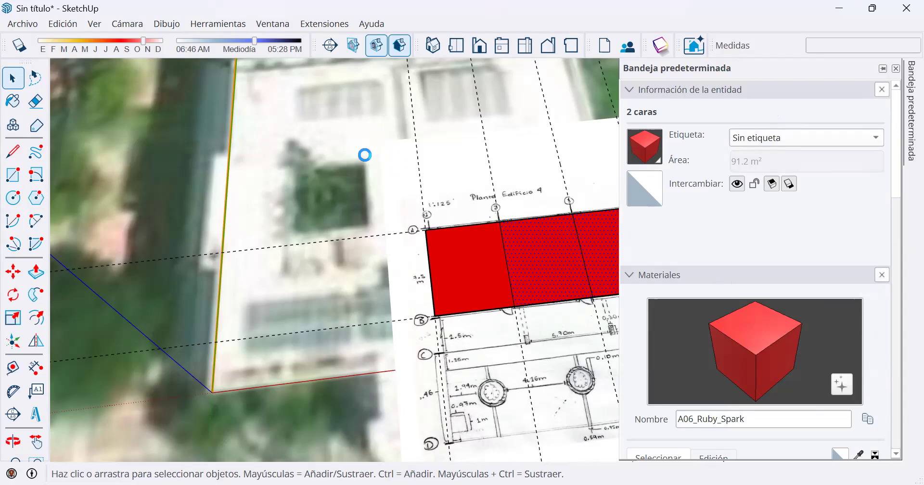
middle_drag(478, 228, 402, 215)
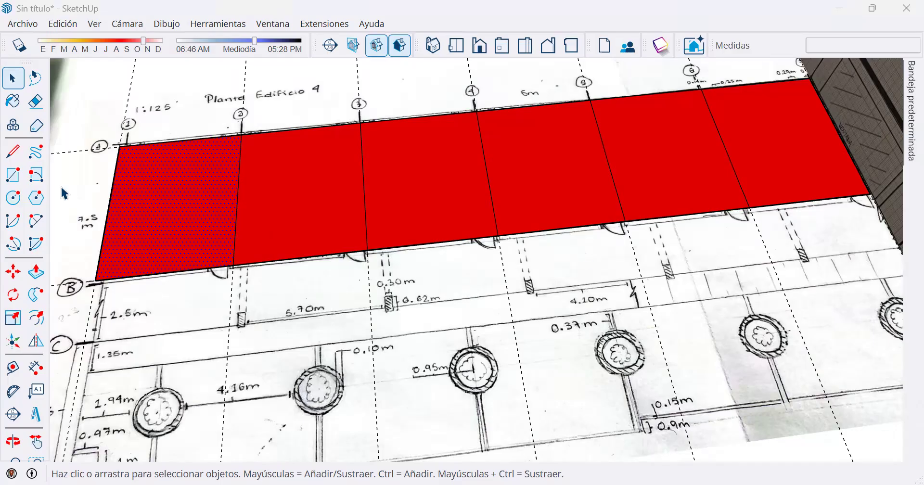
Extrude the first bay's face, between axes 1 and 2, upward 0.25 m with Push/Pull.
click(36, 274)
click(206, 206)
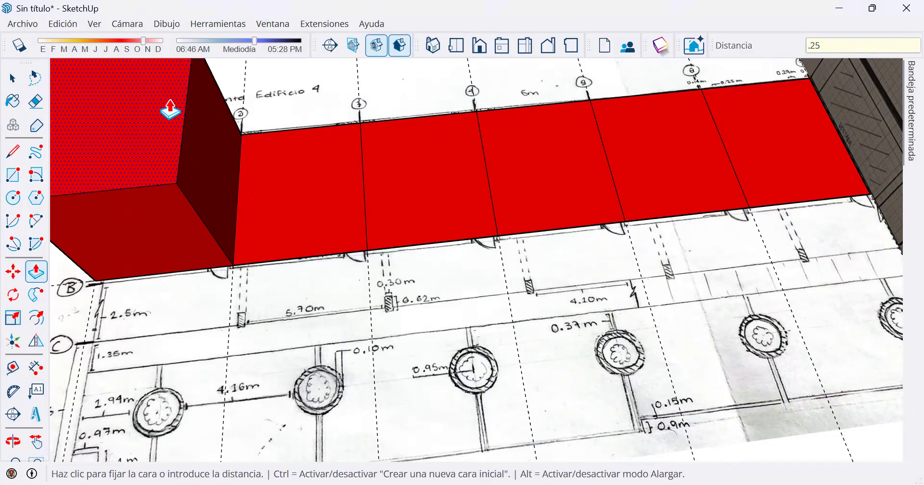
key(Return)
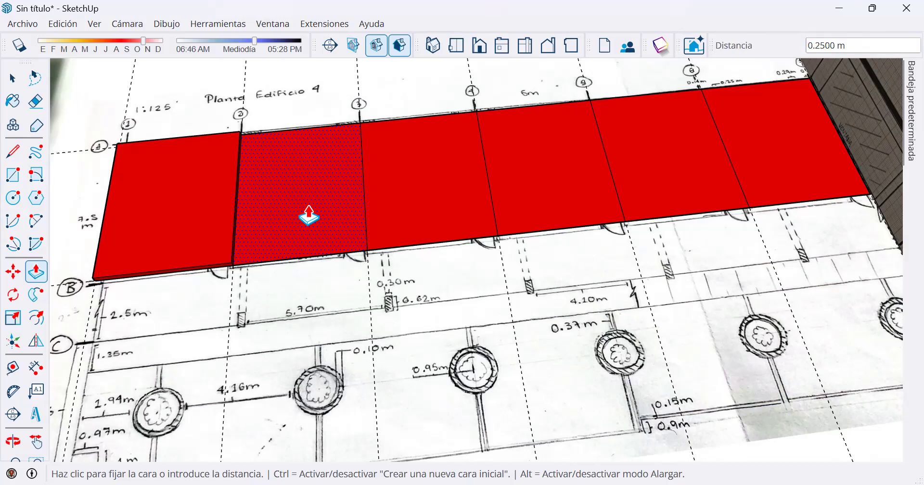
Repeat the 0.25 m extrusion on the five remaining bay faces, from axis 2 to the end of the strip.
scroll(309, 217, up, 3)
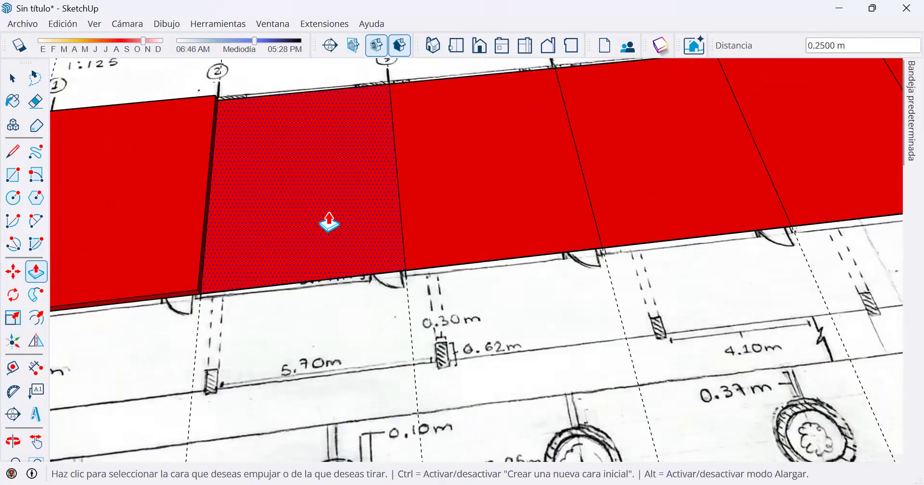
double_click(330, 223)
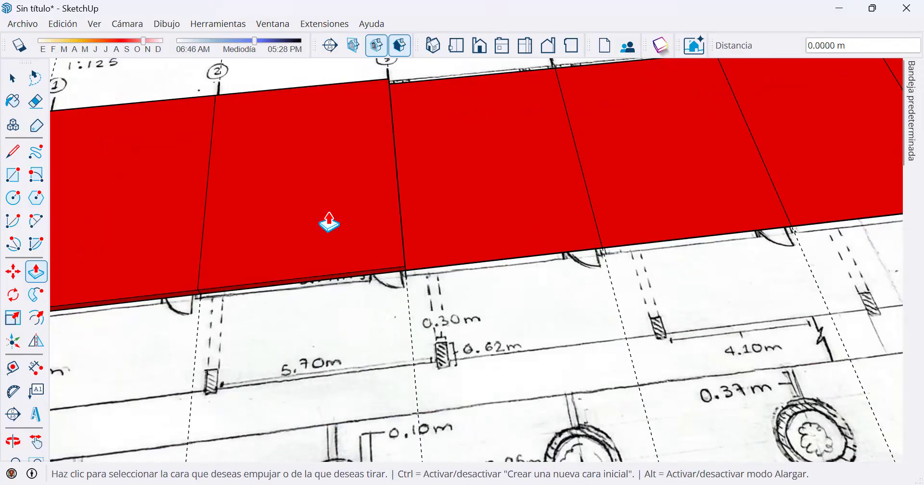
double_click(505, 197)
double_click(627, 171)
double_click(798, 140)
scroll(644, 240, down, 2)
double_click(876, 126)
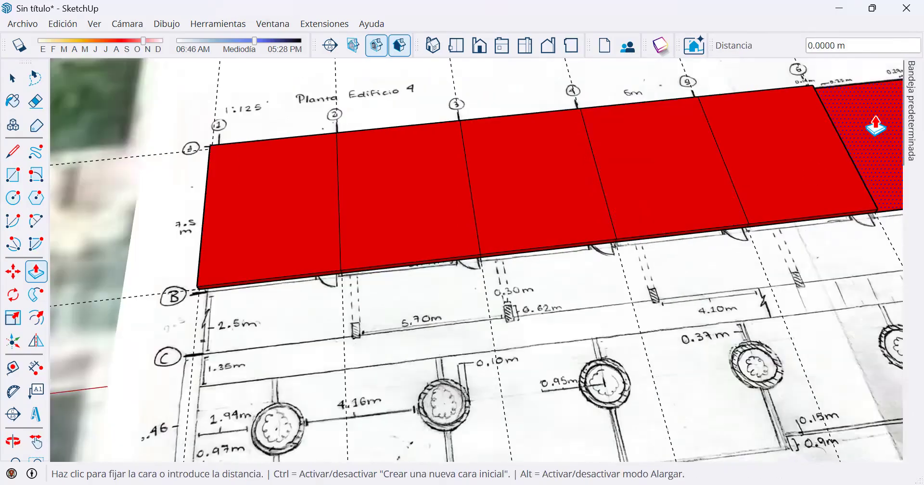
shift+middle_drag(754, 160, 386, 205)
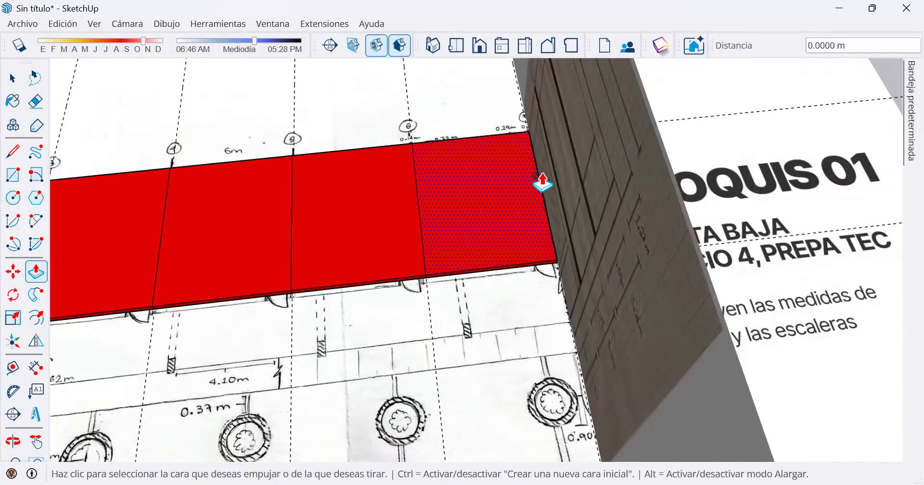
Examine the slab's edge against the longitudinal section drawing, and view the whole strip over the site image from near and far.
middle_drag(516, 117, 558, 86)
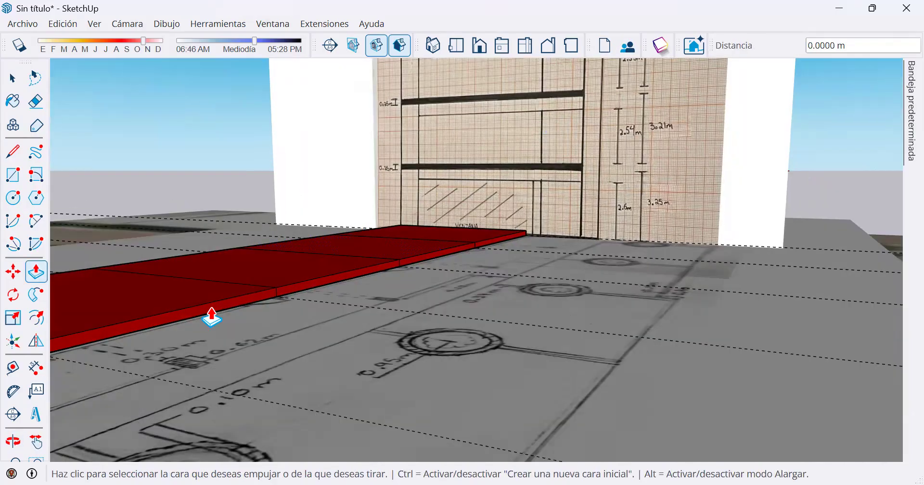
middle_drag(292, 318, 304, 306)
middle_drag(393, 299, 156, 359)
shift+middle_drag(191, 231, 484, 242)
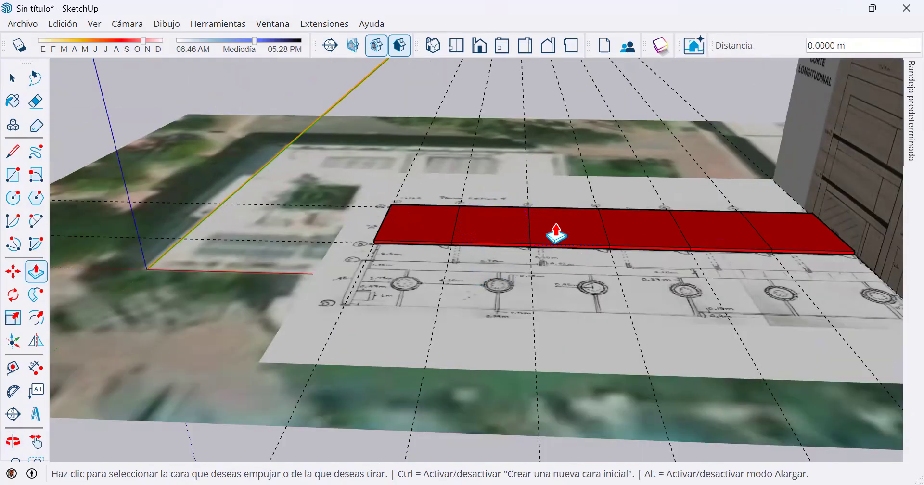
scroll(550, 222, down, 1)
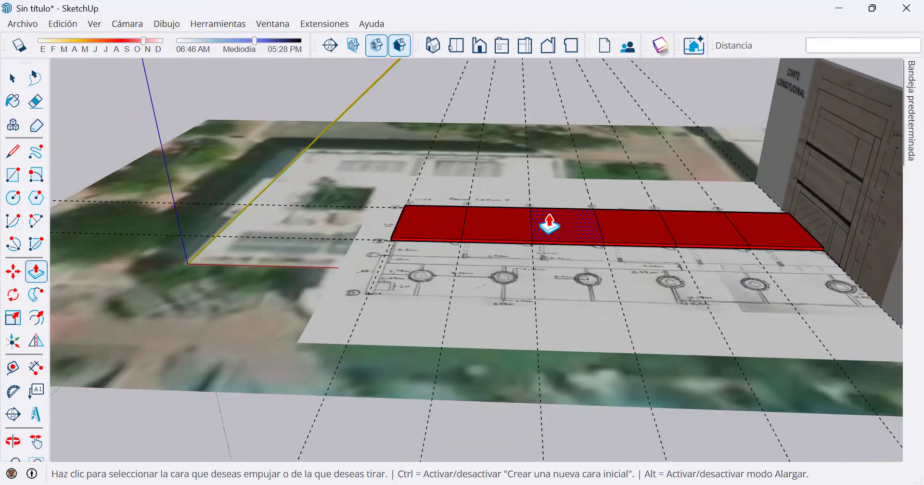
scroll(547, 222, down, 1)
scroll(540, 227, up, 2)
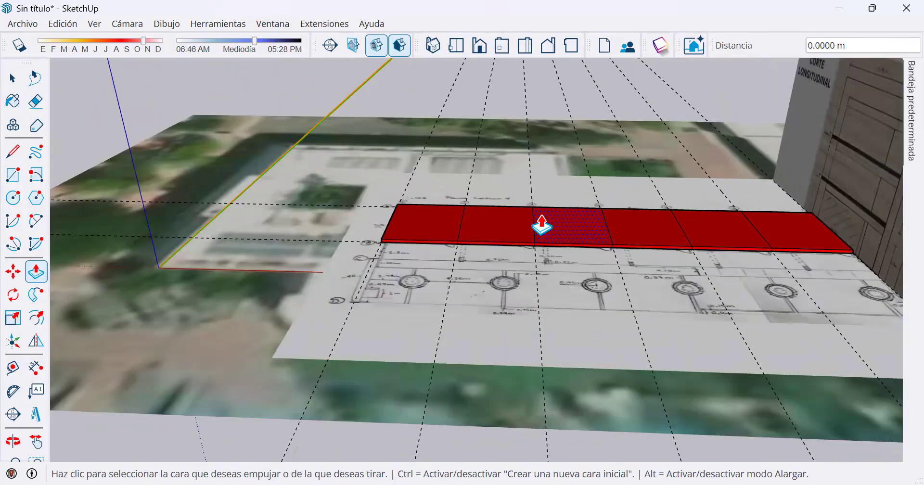
scroll(542, 224, up, 1)
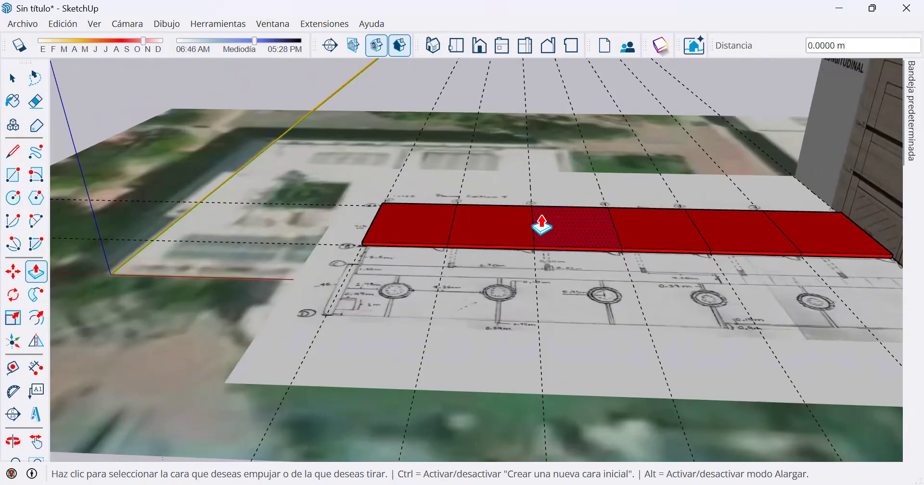
scroll(501, 260, down, 4)
scroll(560, 241, up, 3)
scroll(548, 223, down, 2)
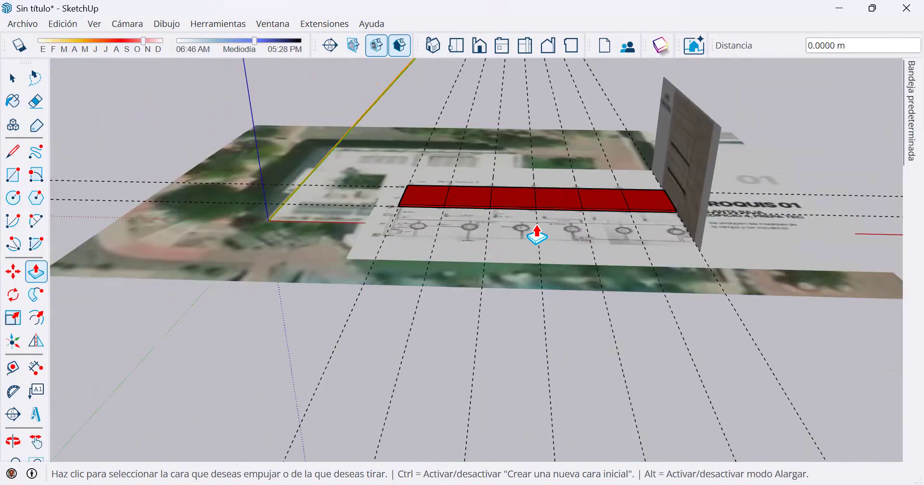
scroll(525, 231, up, 3)
scroll(521, 226, down, 1)
scroll(521, 225, up, 2)
scroll(521, 227, down, 4)
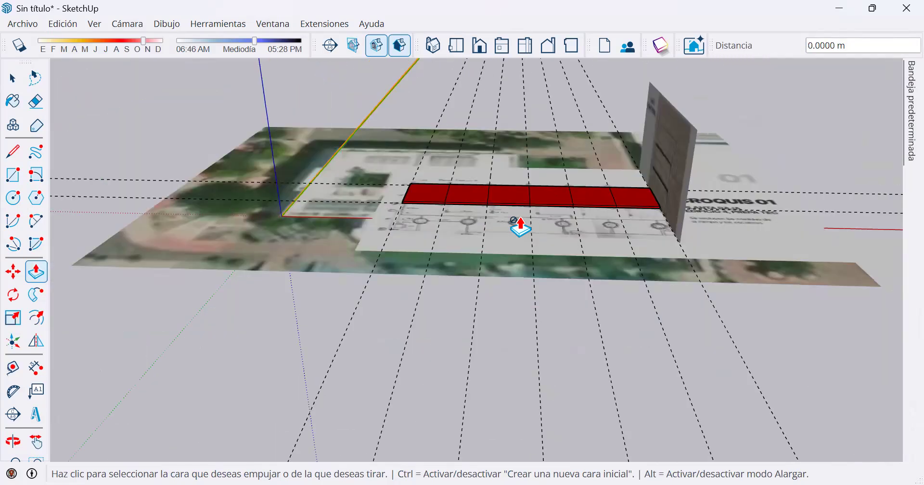
Inspect the bay slab, floor plan and upright section drawing from several oblique angles, alternating between Orbit and Push/Pull.
key(o)
drag(524, 175, 484, 212)
key(p)
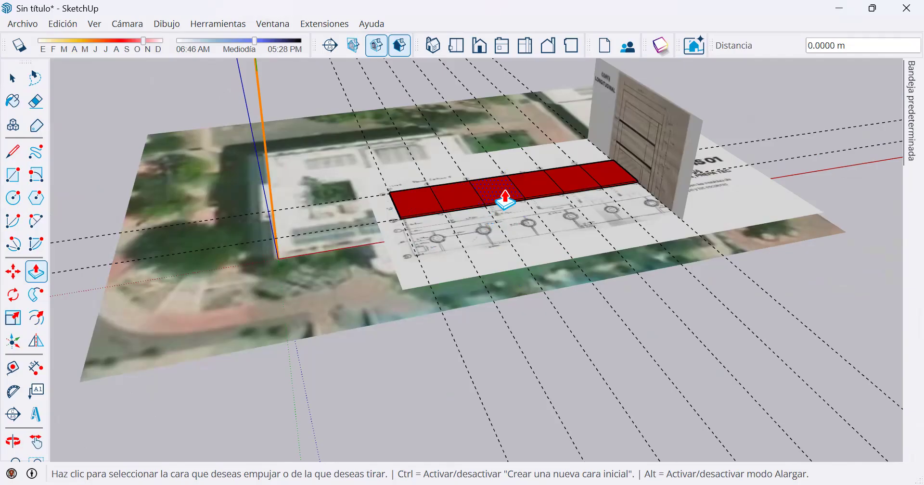
key(o)
drag(441, 161, 544, 202)
key(p)
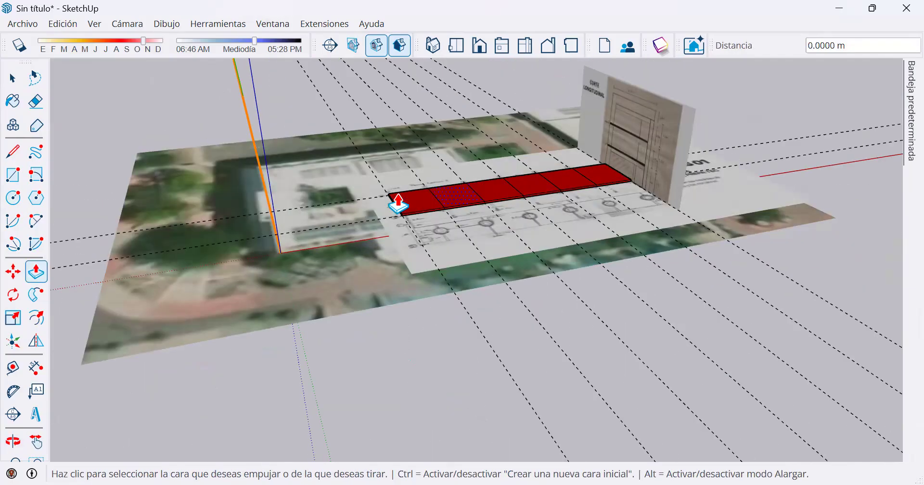
key(o)
drag(443, 206, 422, 248)
key(p)
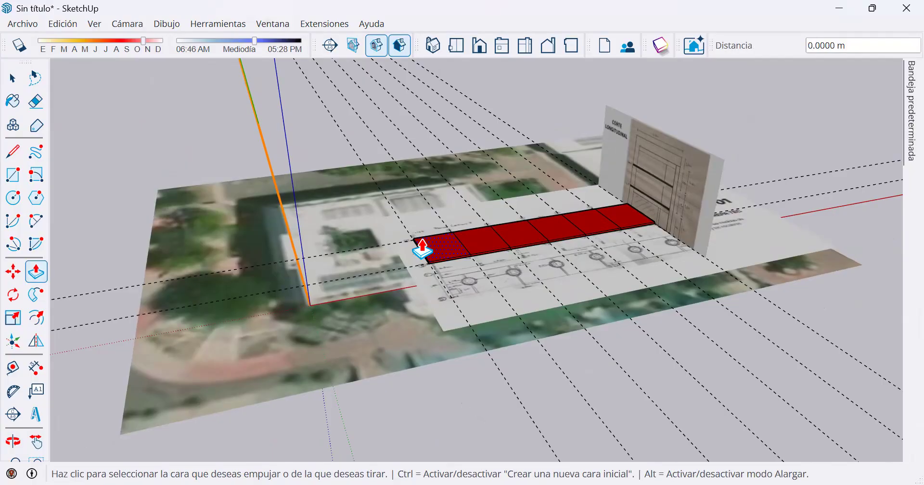
middle_drag(506, 228, 443, 193)
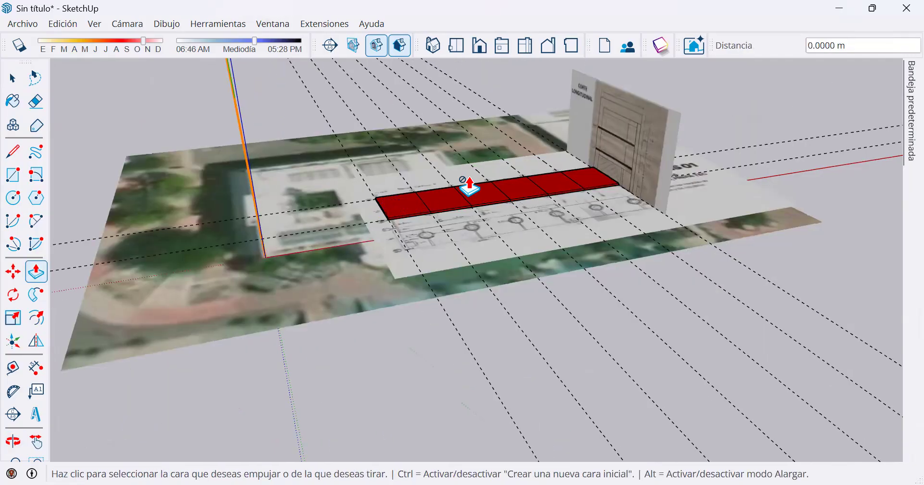
Examine the slab from its axis 1 end and opposite long side, including the back of the longitudinal section drawing.
scroll(472, 240, up, 5)
middle_drag(547, 251, 630, 244)
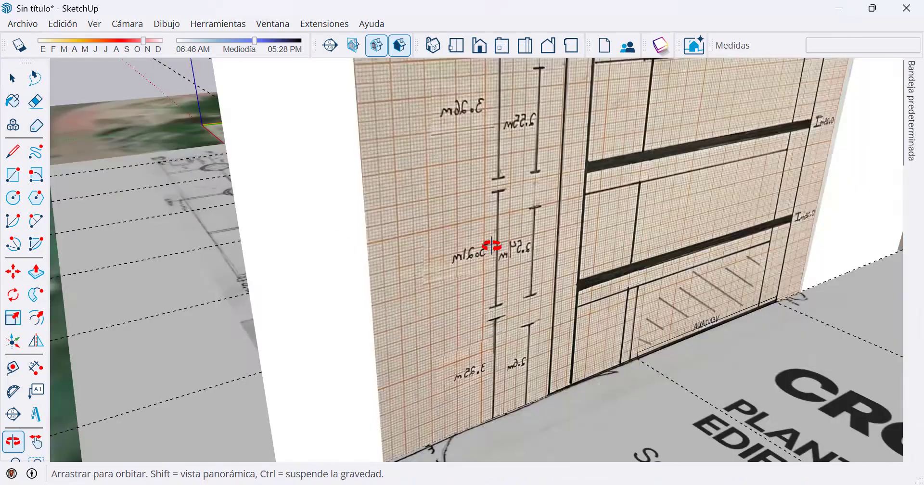
middle_drag(493, 246, 293, 252)
middle_drag(595, 242, 154, 217)
shift+middle_drag(722, 245, 250, 244)
middle_drag(530, 244, 197, 251)
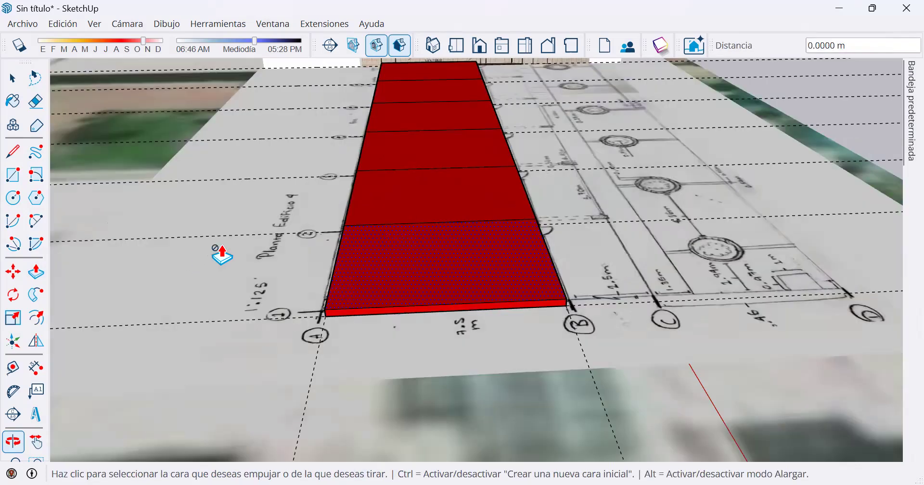
middle_drag(348, 202, 617, 182)
middle_drag(555, 180, 522, 178)
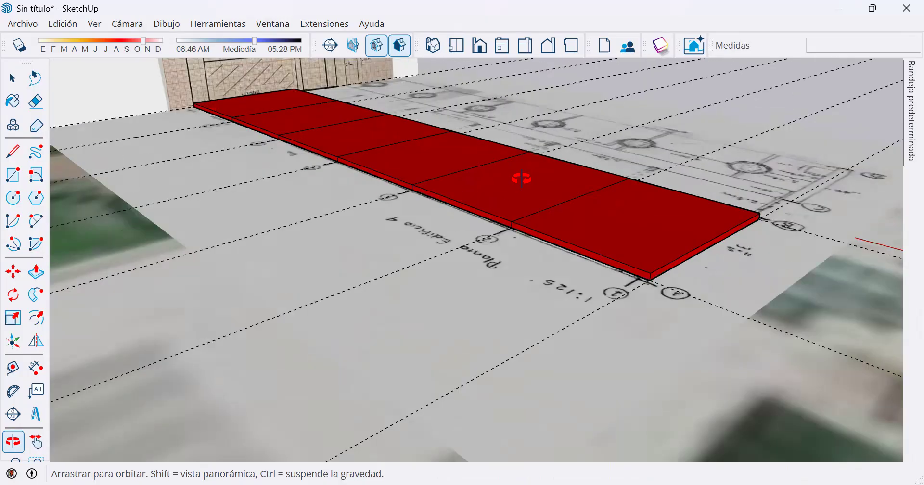
drag(527, 179, 473, 270)
middle_drag(473, 269, 517, 311)
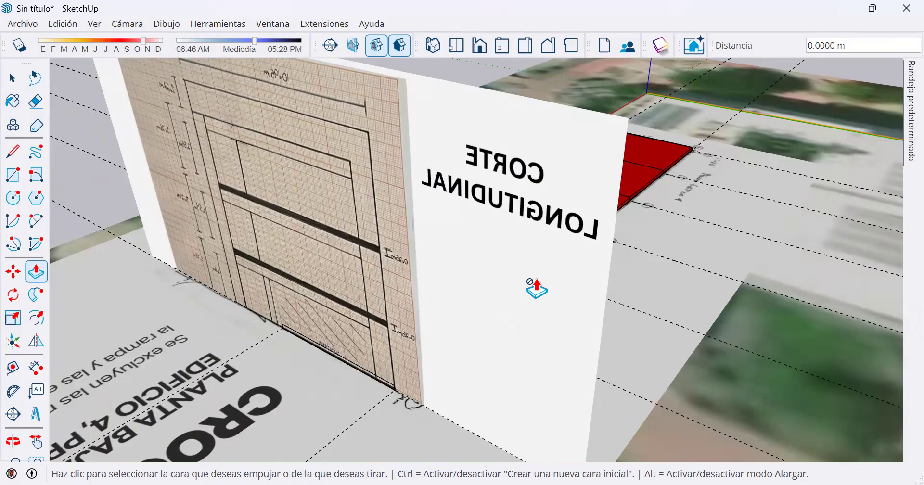
scroll(537, 288, down, 2)
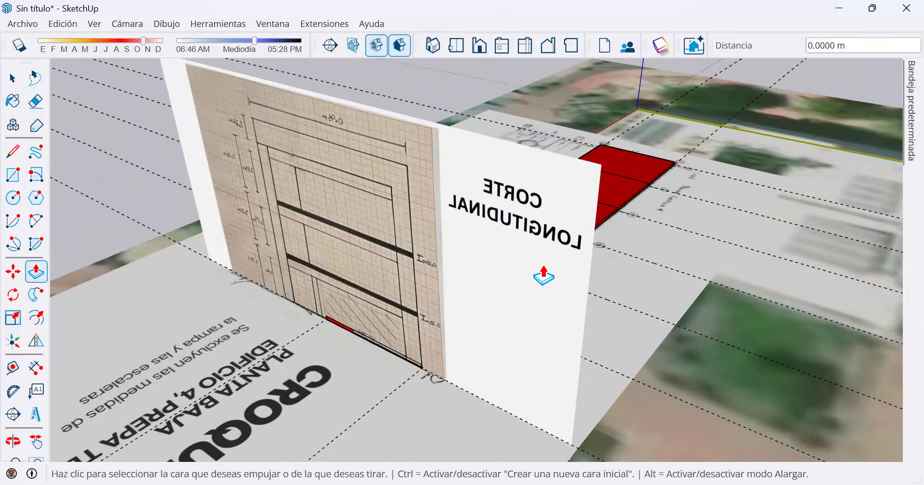
scroll(544, 277, down, 2)
middle_drag(629, 258, 562, 298)
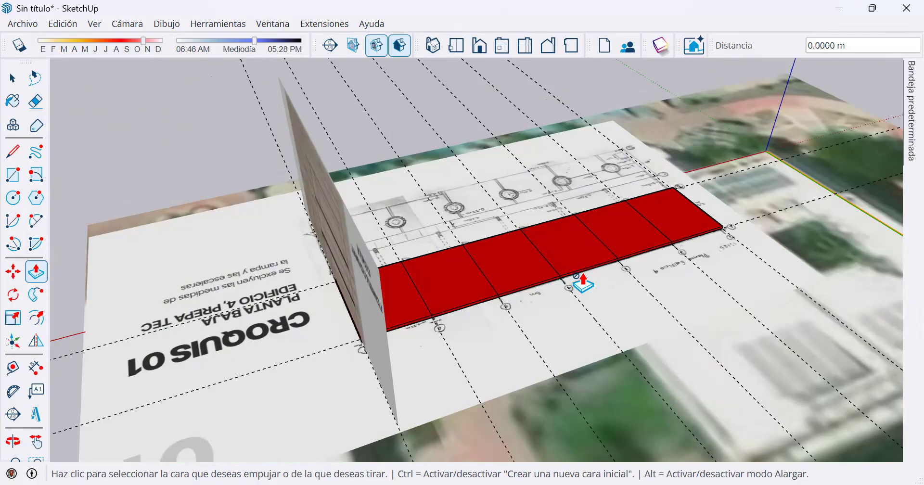
key(o)
drag(481, 285, 717, 277)
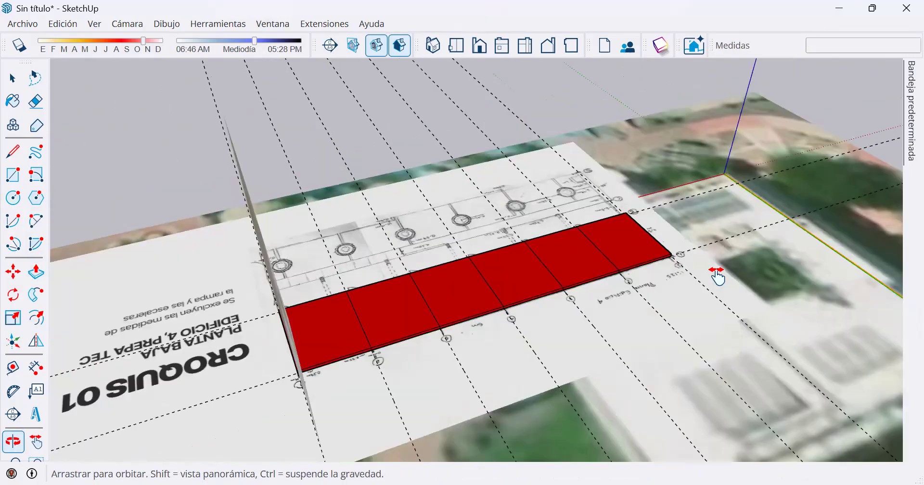
Inspect the bay slab over the floor plan from both long sides and around its axis 1 end, alternating between Orbit and Push/Pull.
drag(619, 256, 621, 270)
key(p)
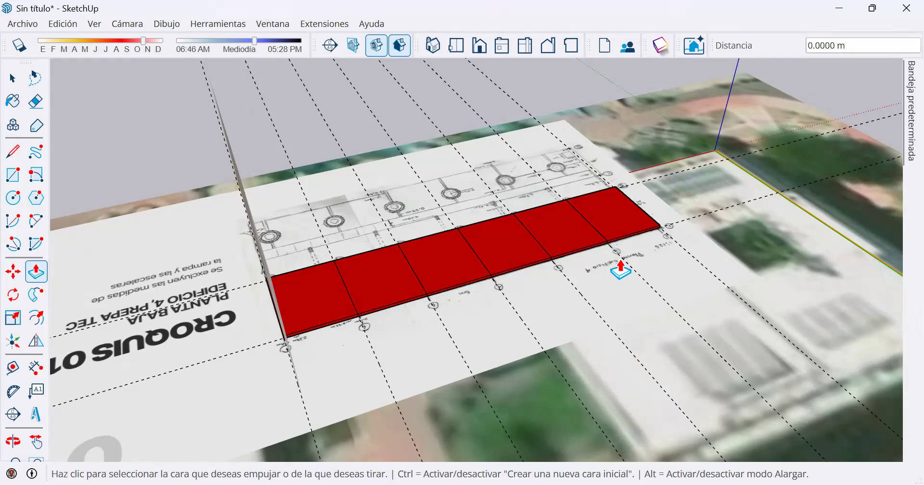
key(o)
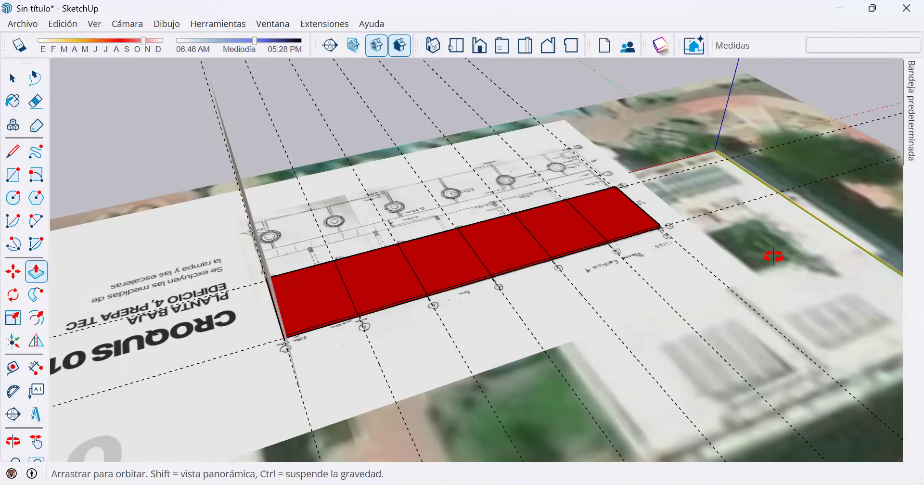
drag(774, 256, 912, 250)
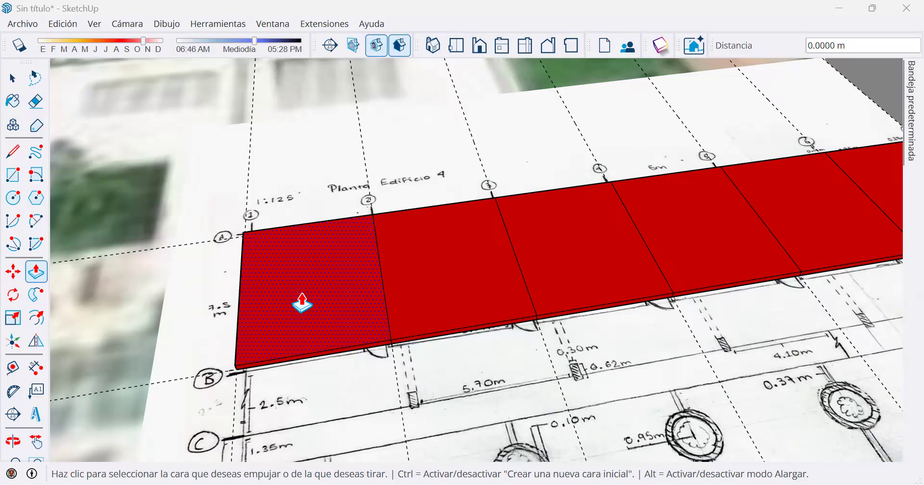
middle_drag(302, 305, 413, 295)
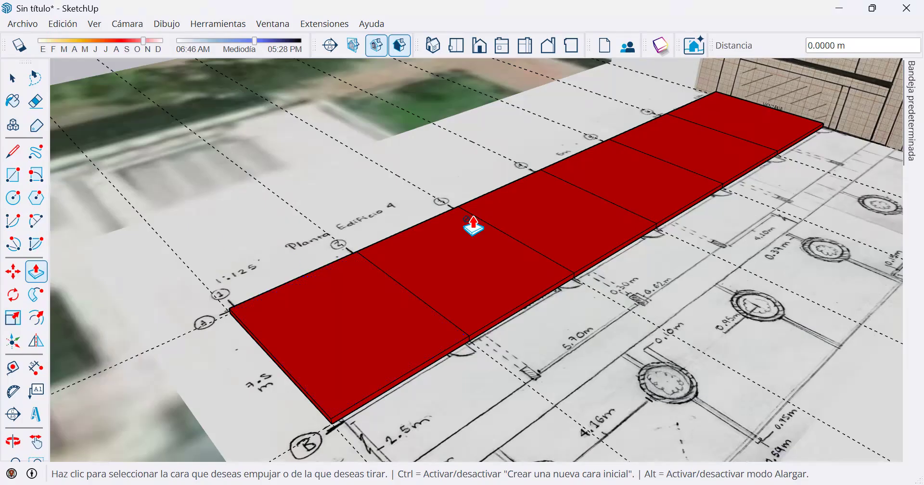
middle_drag(555, 257, 501, 250)
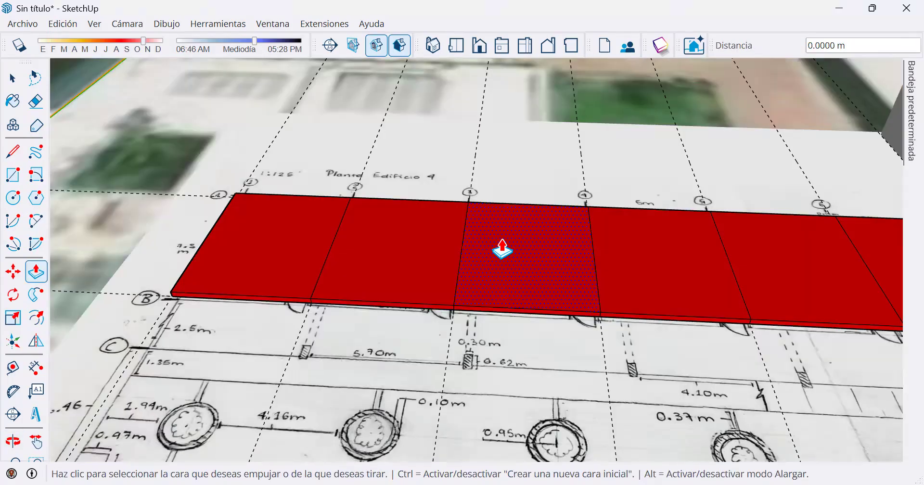
middle_drag(340, 264, 321, 255)
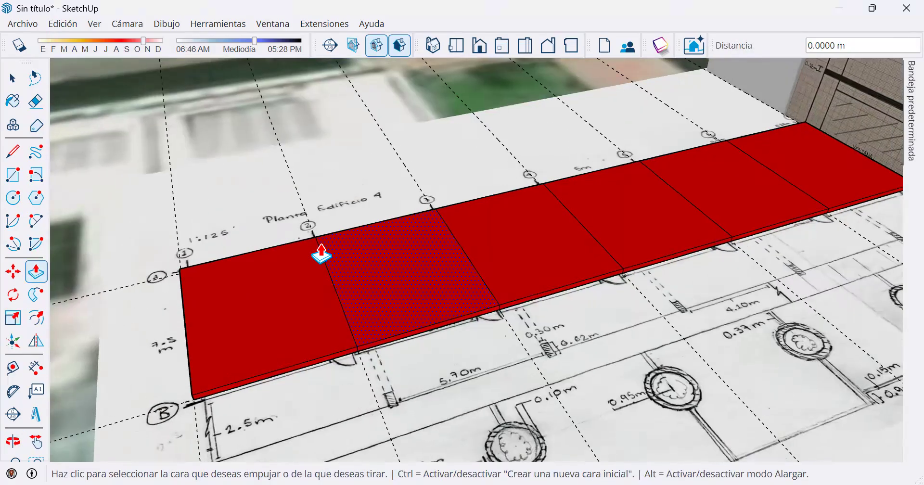
Offset the outline of the bay face between axes 1 and 2 inward by 0.1 m.
click(39, 319)
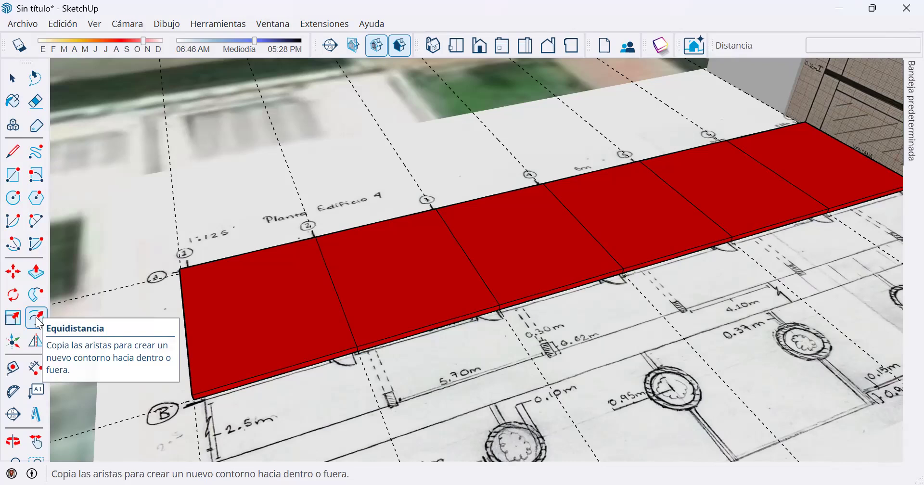
click(193, 320)
scroll(191, 320, up, 3)
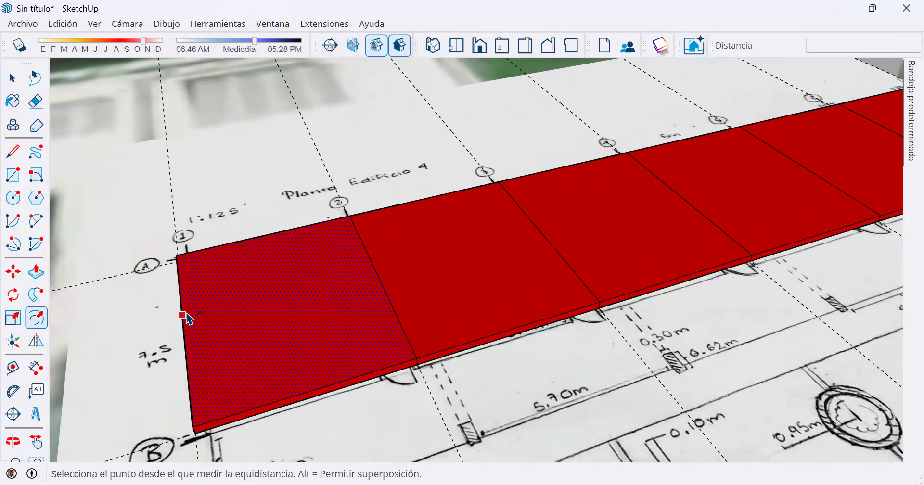
key(Escape)
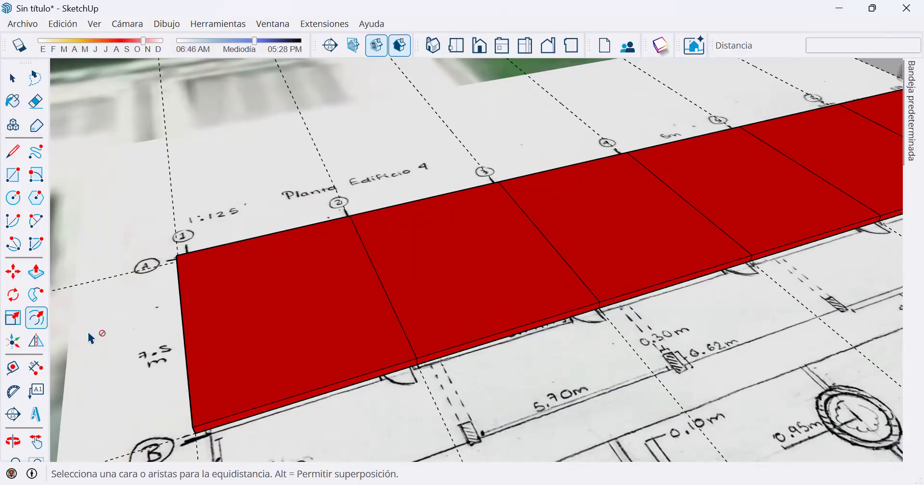
click(205, 305)
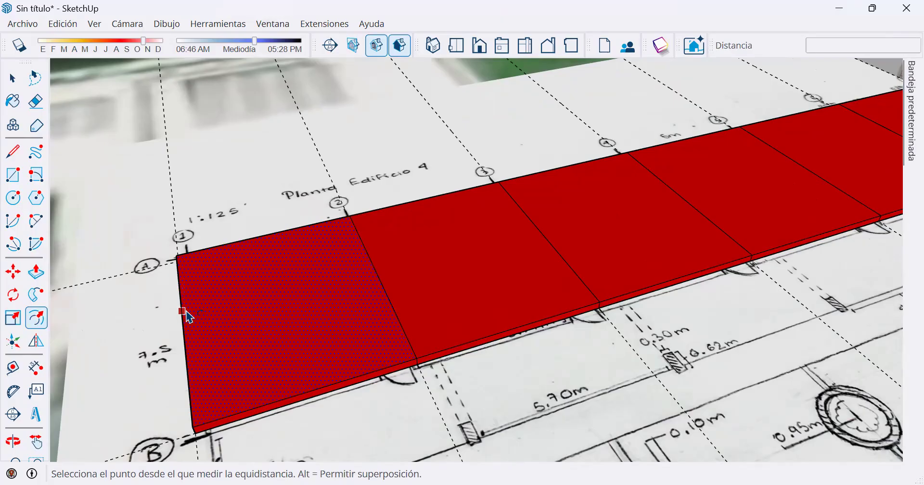
click(187, 313)
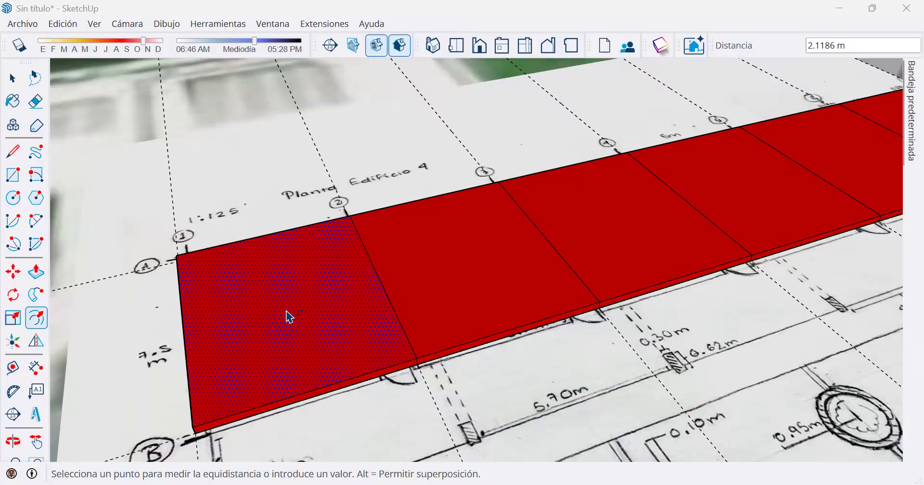
click(244, 309)
click(182, 311)
text(.)
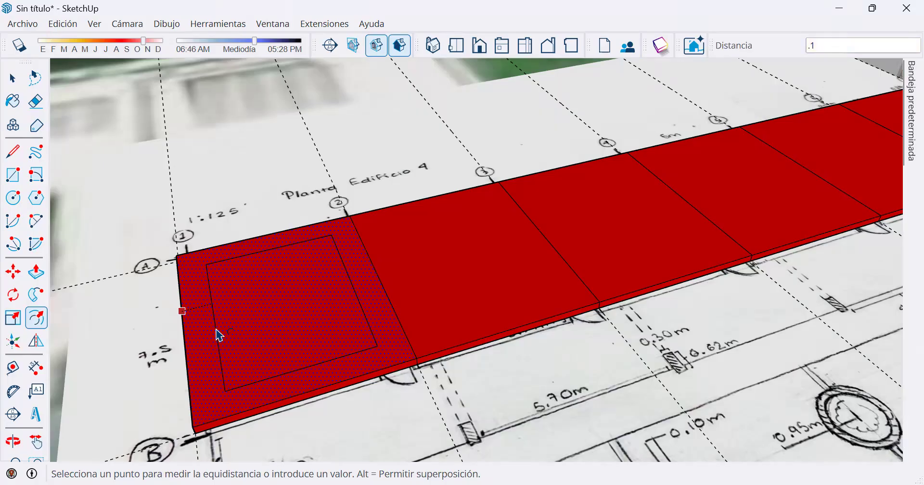
text(1)
key(Return)
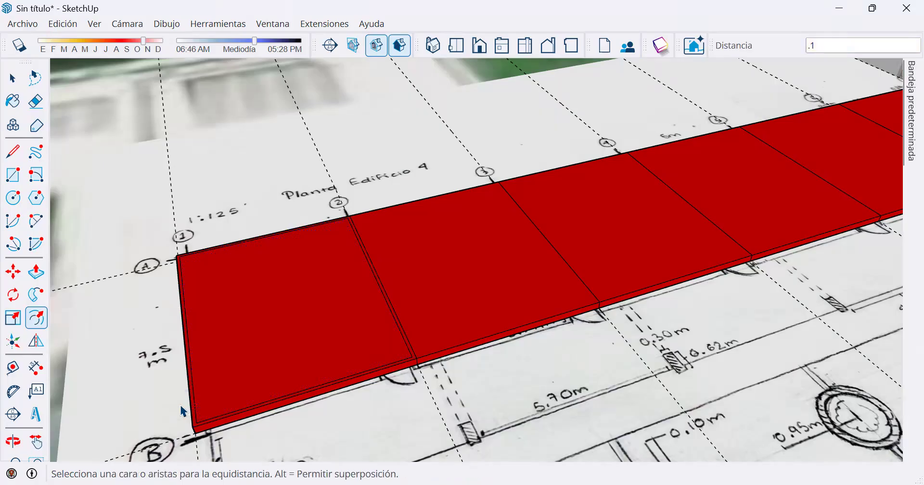
Offset the outline of the same axis 1–2 bay outward by 0.1 m.
scroll(201, 368, up, 3)
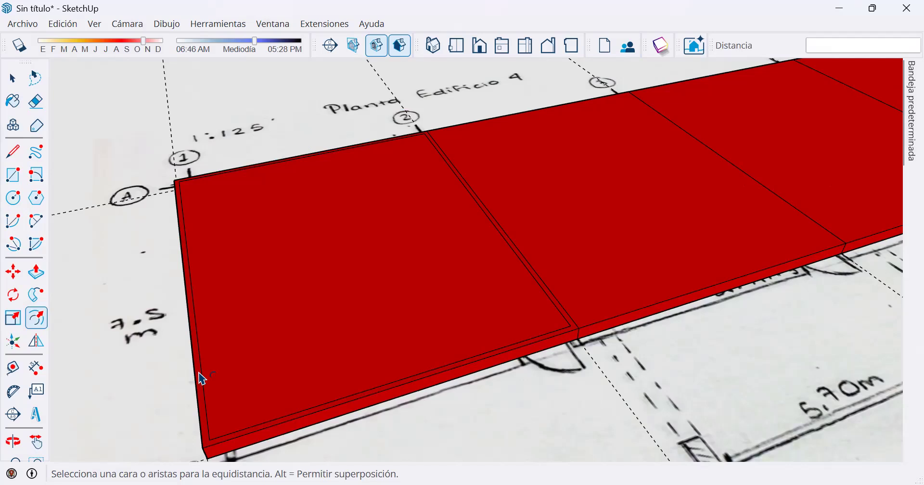
click(195, 374)
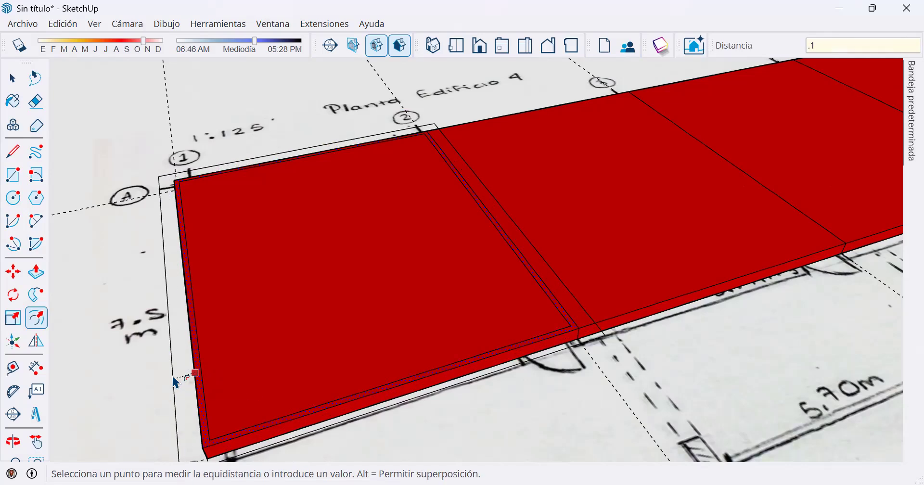
key(Return)
scroll(553, 228, down, 1)
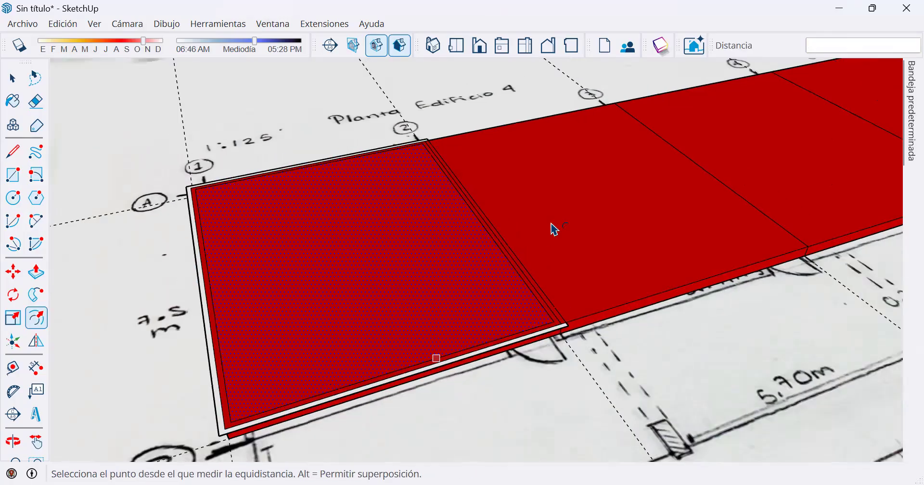
Offset the bay face between axes 2 and 3 outward by 0.1 m, aligned with the first bay's outer outline.
scroll(566, 225, down, 2)
middle_drag(585, 155, 586, 283)
scroll(426, 152, up, 1)
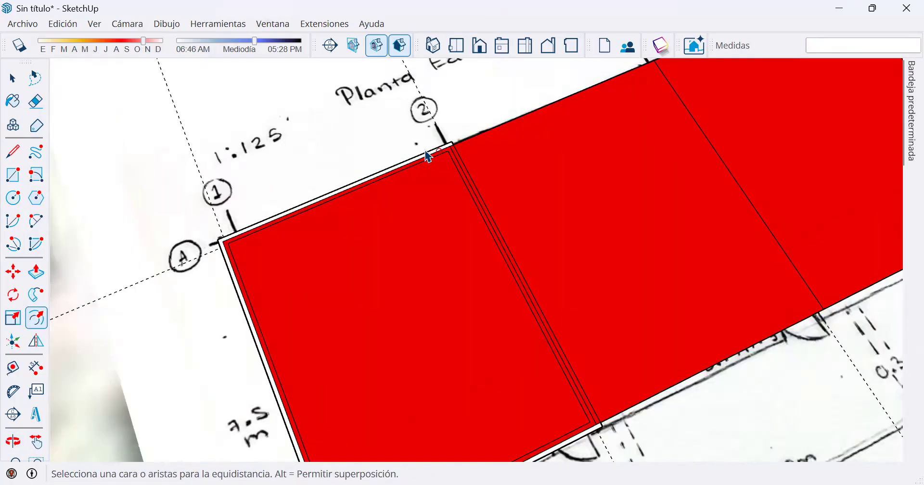
scroll(428, 157, up, 1)
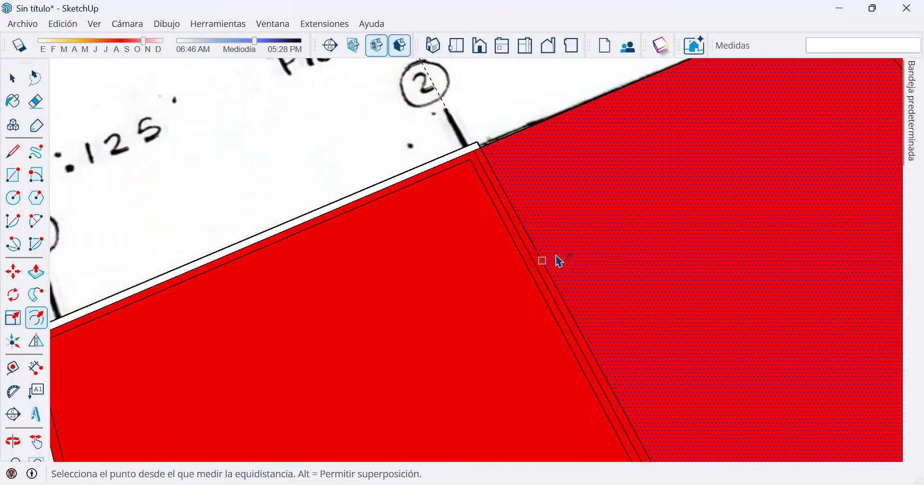
scroll(557, 261, down, 1)
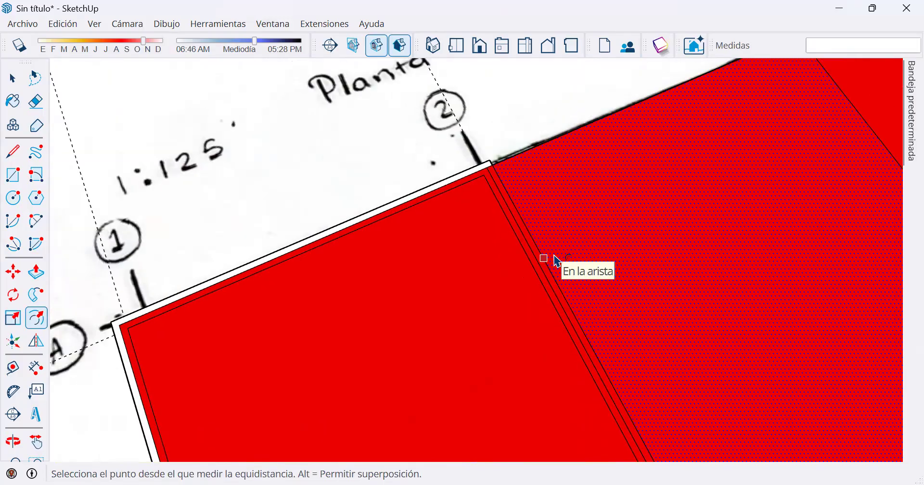
scroll(557, 261, down, 1)
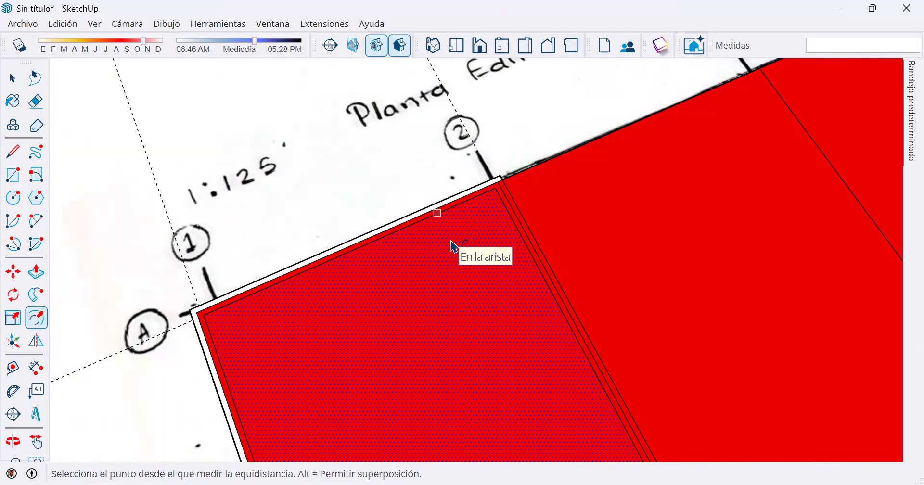
scroll(454, 247, down, 1)
scroll(542, 206, down, 1)
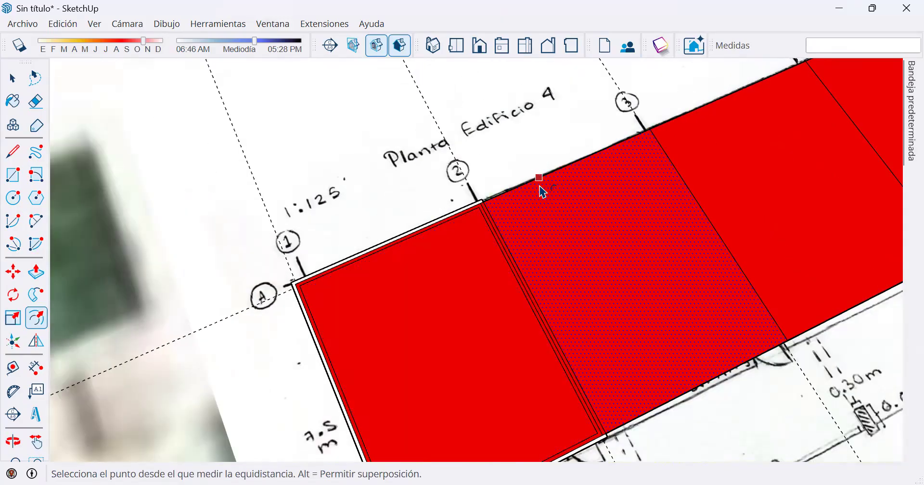
scroll(496, 198, up, 2)
click(512, 204)
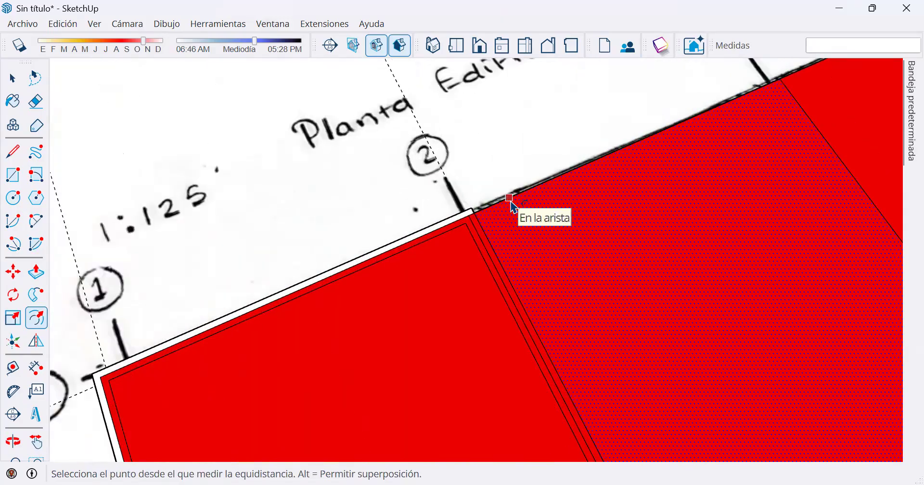
click(515, 203)
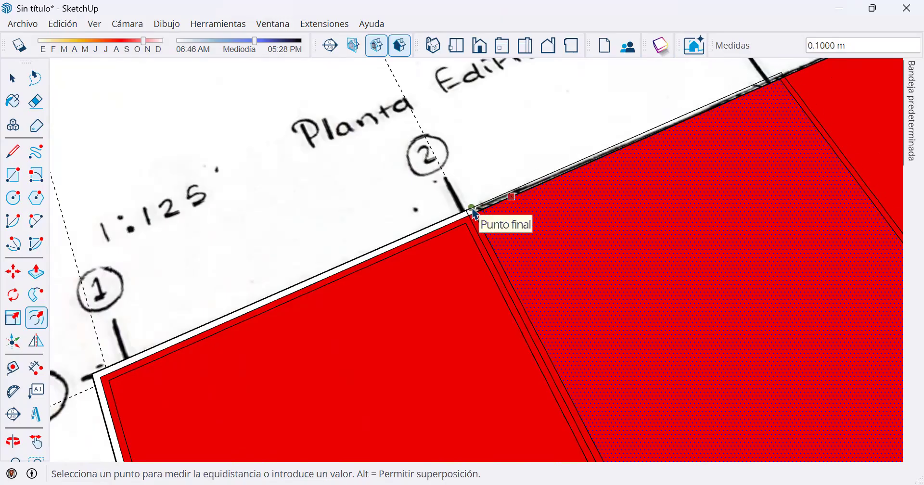
click(504, 212)
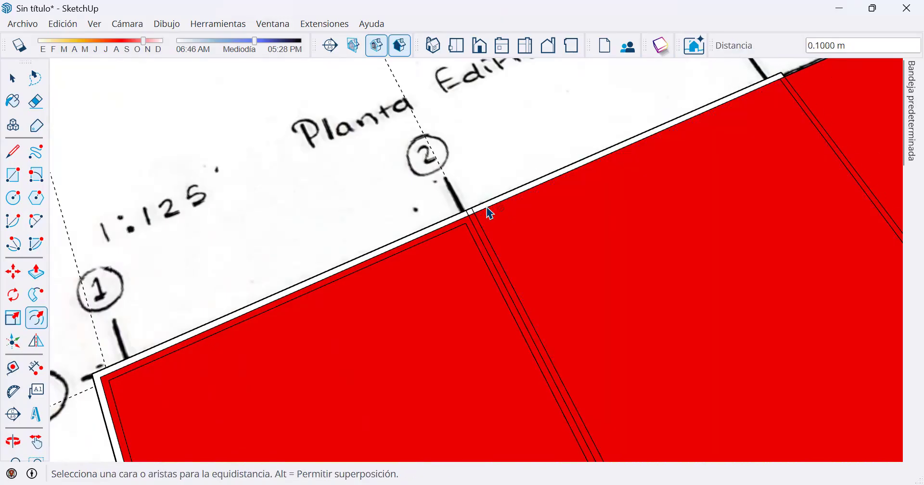
Offset the axis 2–3 bay face inward, using the corner of the first bay's inner outline as the distance reference.
click(490, 206)
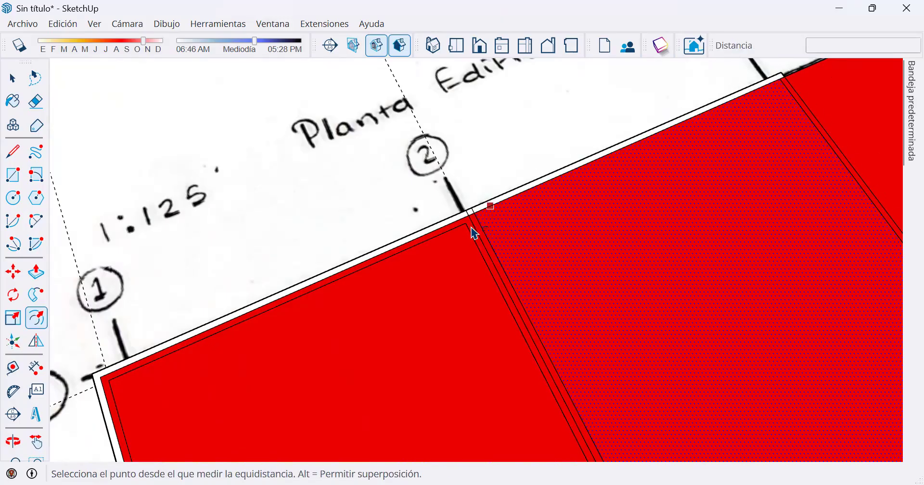
click(465, 222)
scroll(720, 246, down, 4)
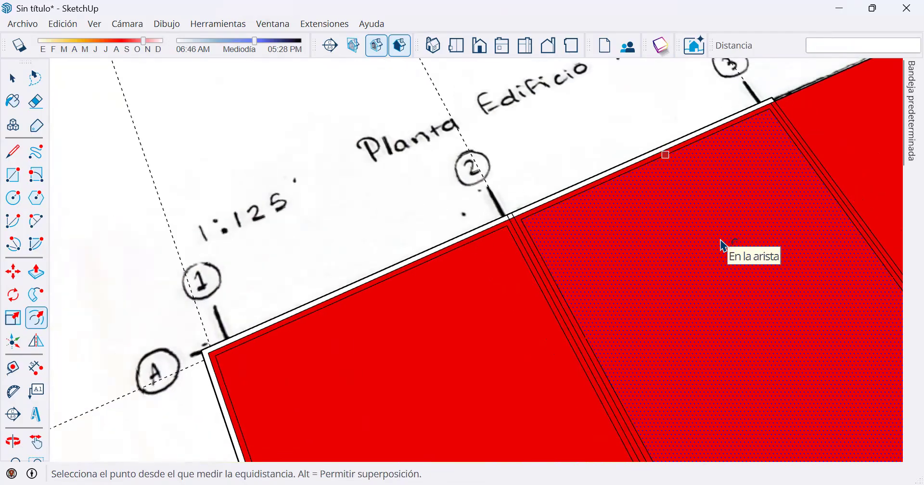
scroll(719, 268, down, 1)
shift+middle_drag(729, 316, 561, 249)
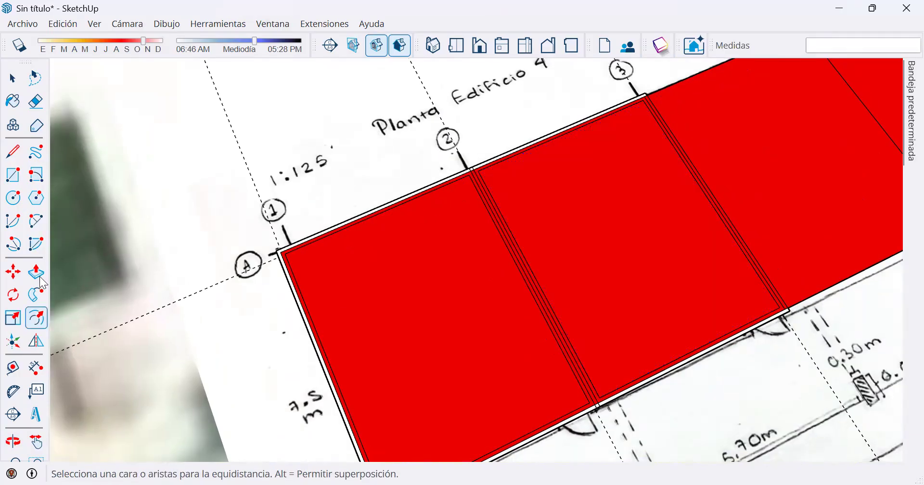
Examine the overlapping offset lines between the two bays at axis 2, from above and at a low angle.
scroll(456, 210, up, 6)
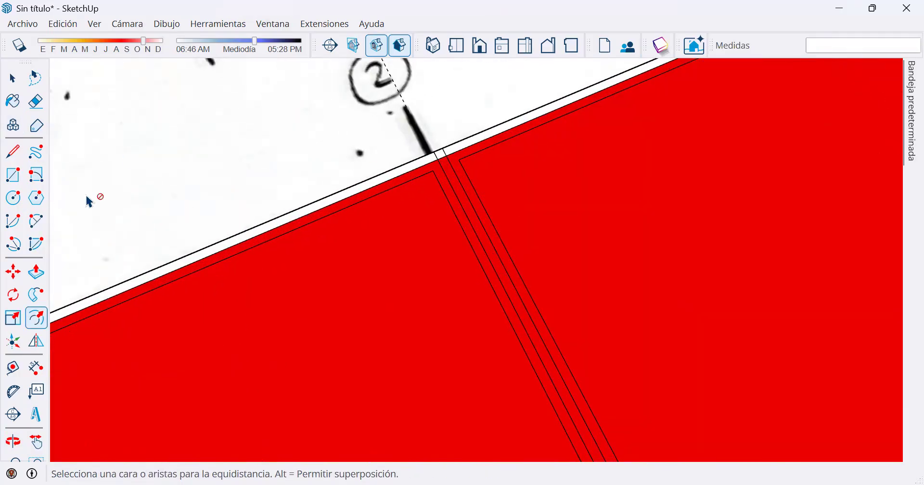
scroll(481, 187, up, 3)
middle_drag(429, 153, 543, 250)
click(539, 264)
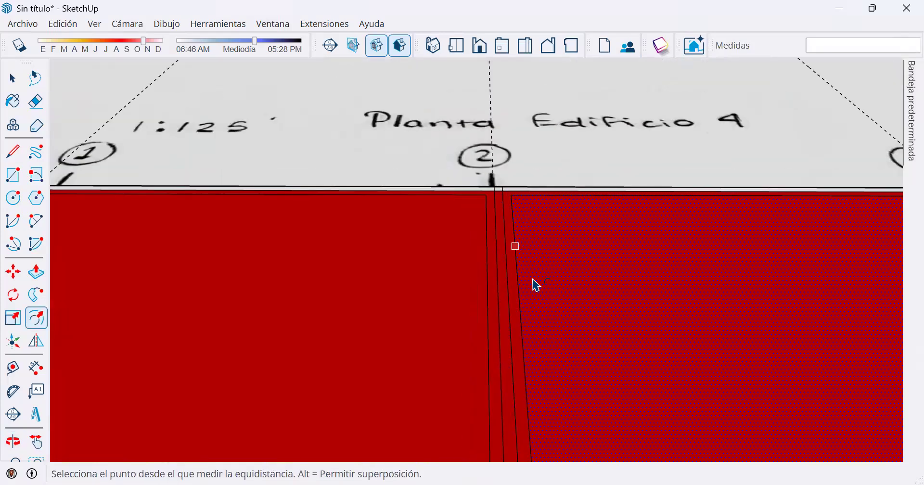
scroll(535, 284, down, 1)
click(13, 151)
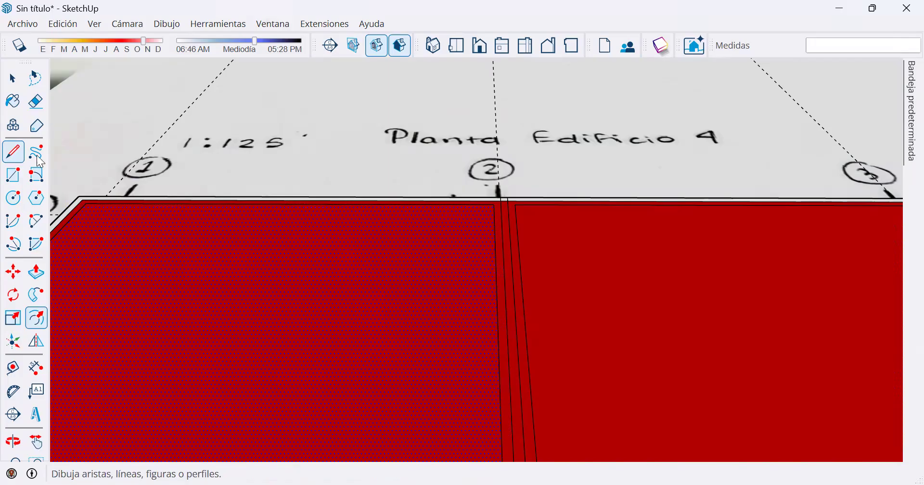
click(512, 256)
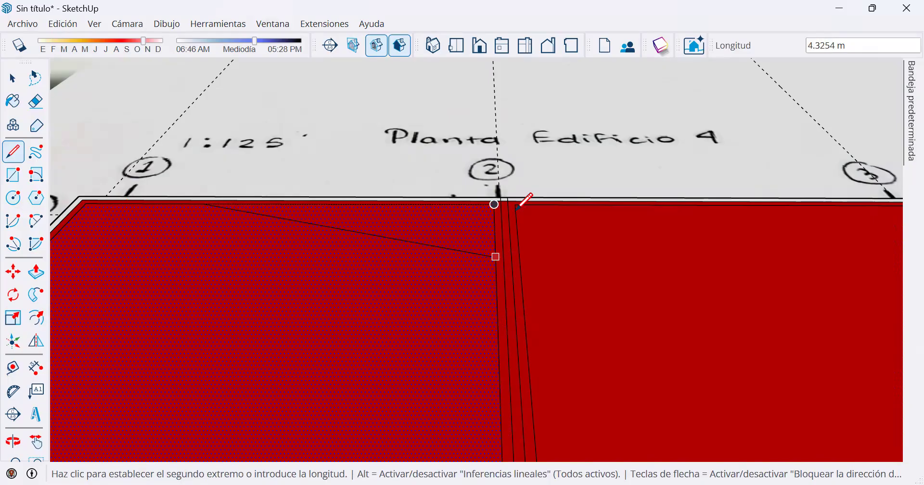
scroll(519, 249, up, 1)
key(space)
Place a parallel guide 0.075 m from the middle line at axis 2, on the first bay's side.
click(502, 223)
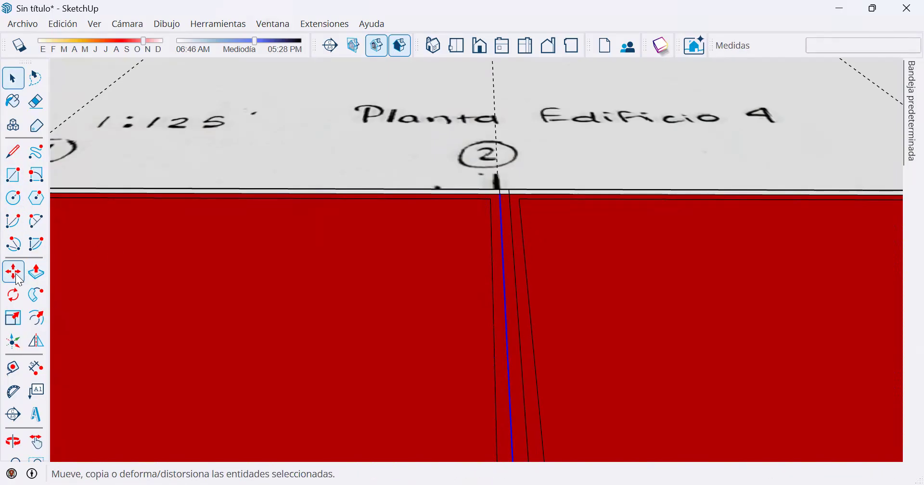
click(14, 369)
click(491, 199)
scroll(520, 313, up, 3)
click(512, 321)
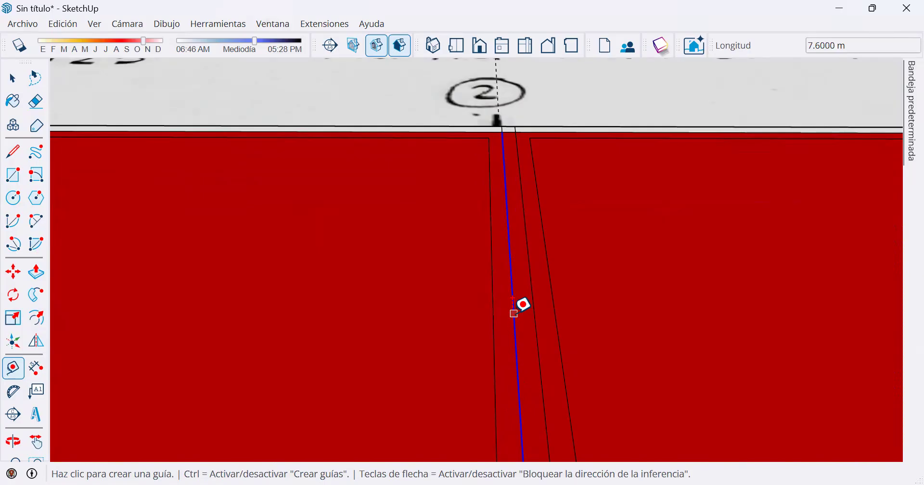
click(513, 303)
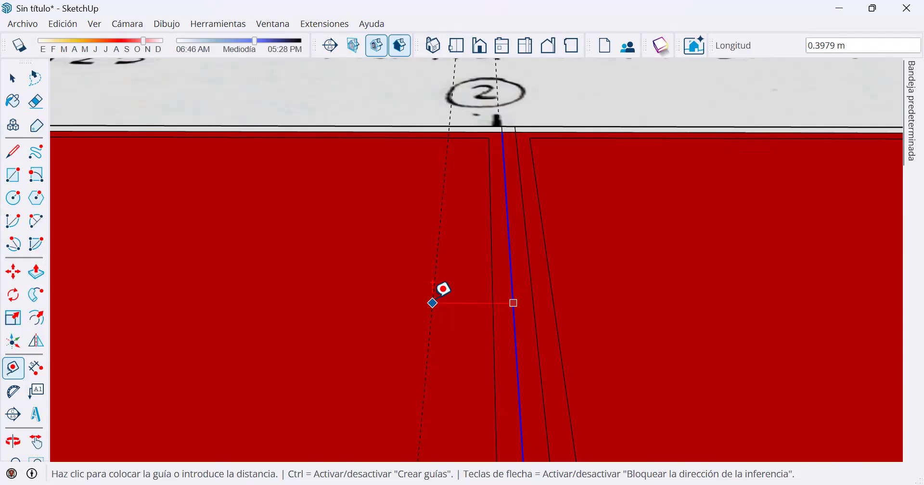
text(.075)
key(Return)
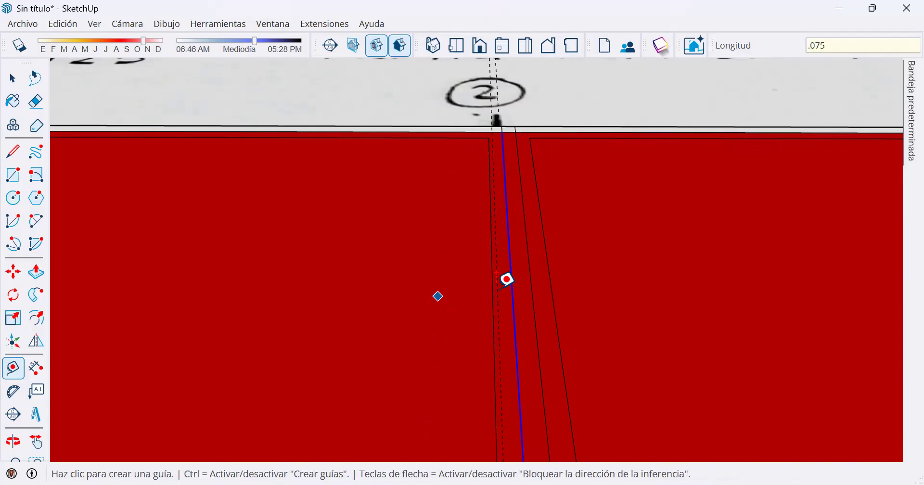
Place a second parallel guide on the opposite side of the axis 2 line, using the first guide as reference.
scroll(508, 277, up, 1)
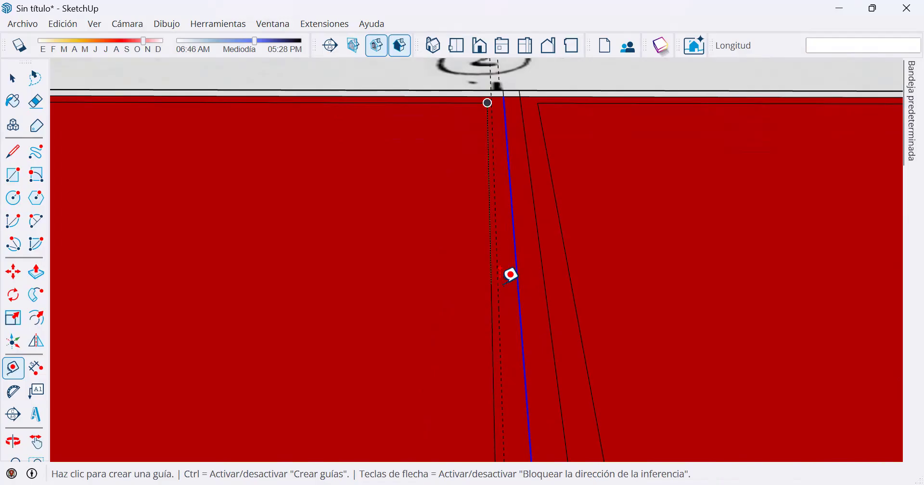
scroll(501, 277, up, 3)
click(496, 275)
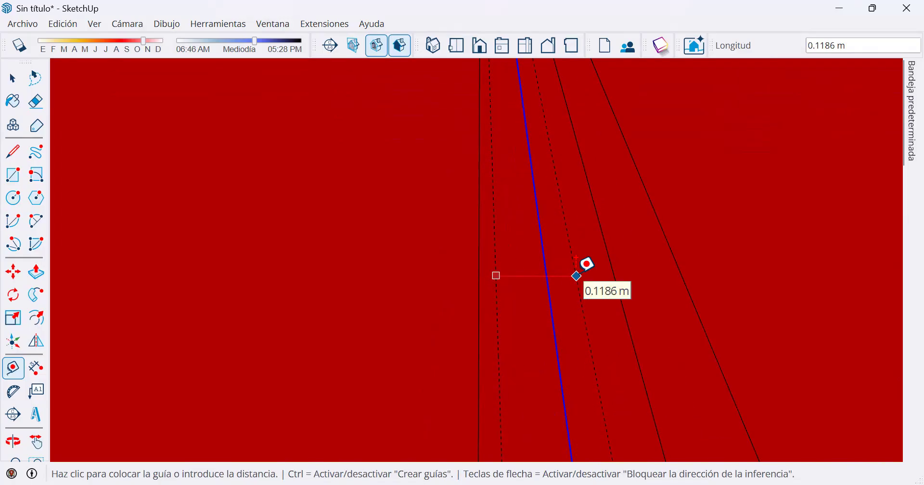
text(.15)
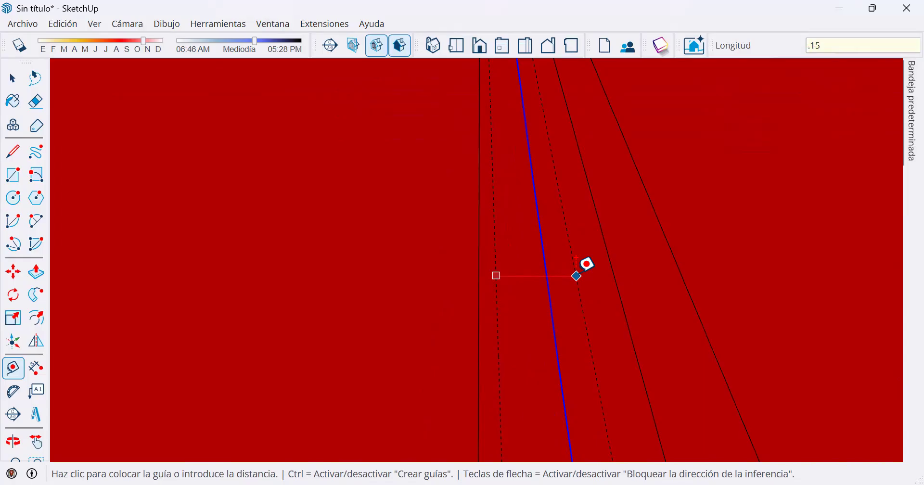
key(Return)
scroll(501, 264, down, 1)
scroll(507, 260, down, 1)
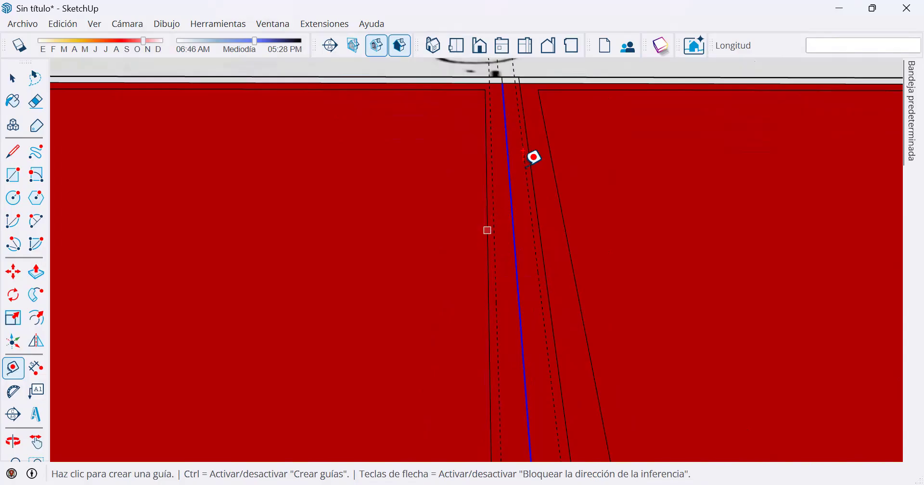
Delete the two long lines between the bays at axis 2 and move the first bay's inner edge 0.025 m onto its guide.
key(space)
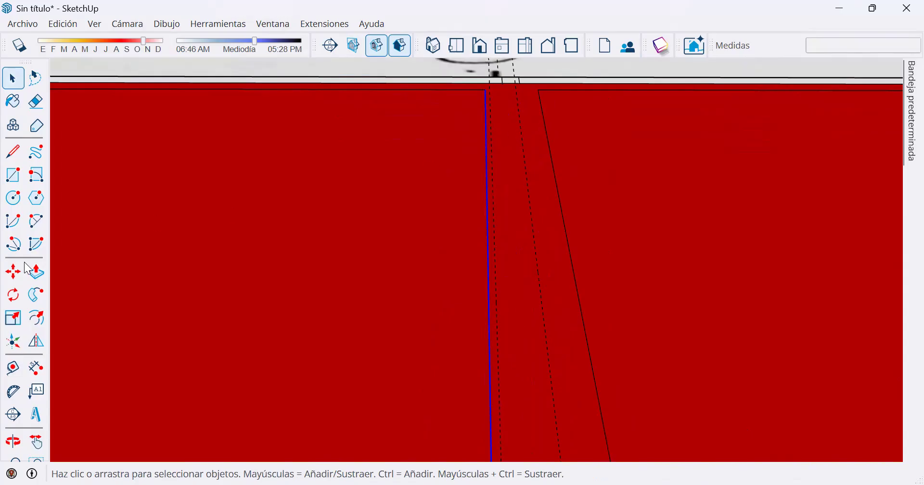
click(13, 272)
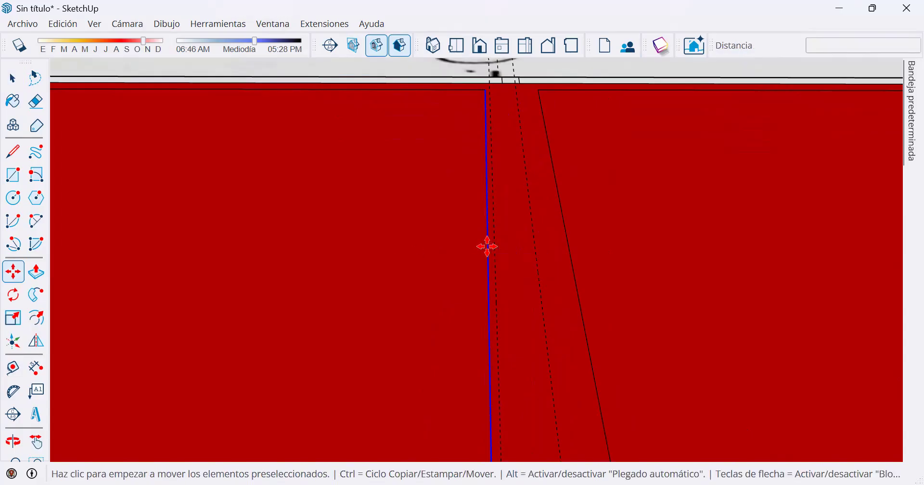
click(488, 246)
click(495, 245)
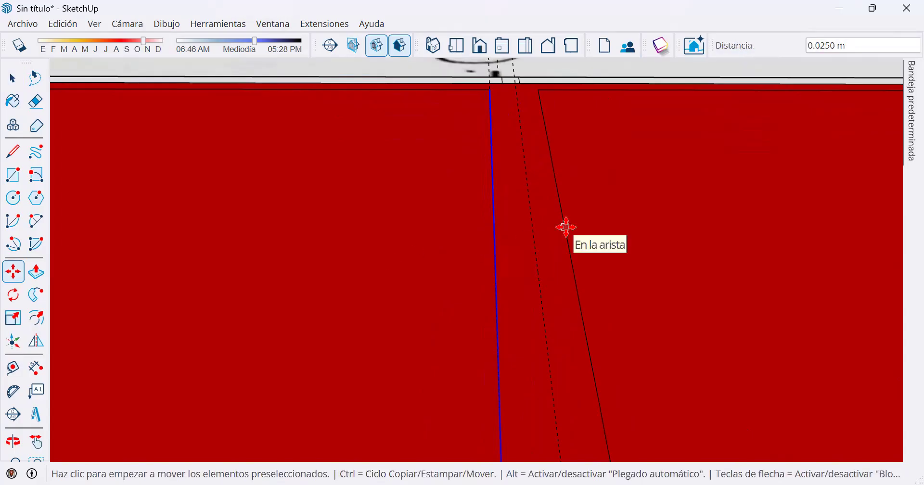
Move the axis 2–3 bay's inner edge at axis 2 by 0.125 m onto the second guide.
key(Escape)
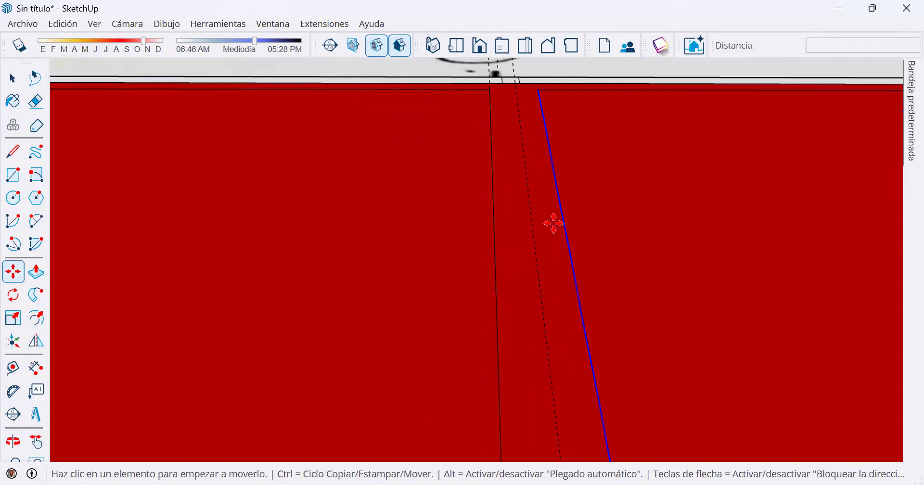
click(554, 223)
click(533, 225)
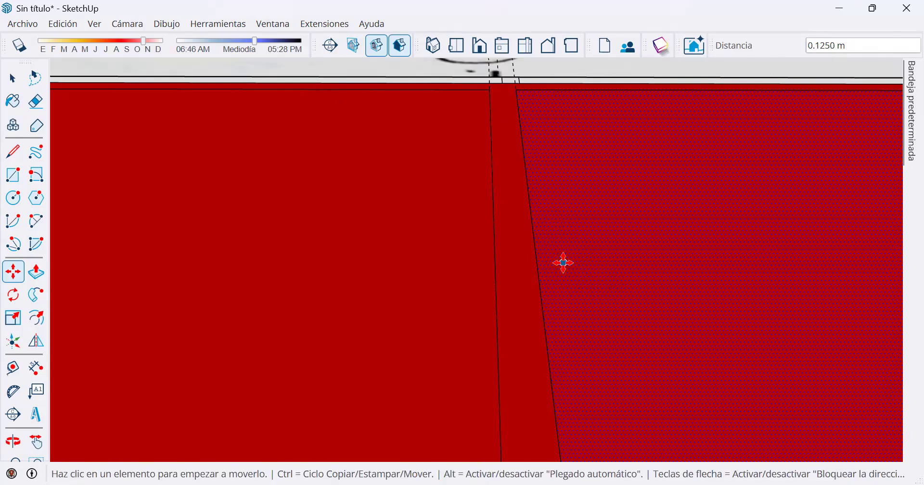
Try extruding the wall strip around the first two bays upward by 3 m.
scroll(542, 268, down, 2)
scroll(538, 270, down, 3)
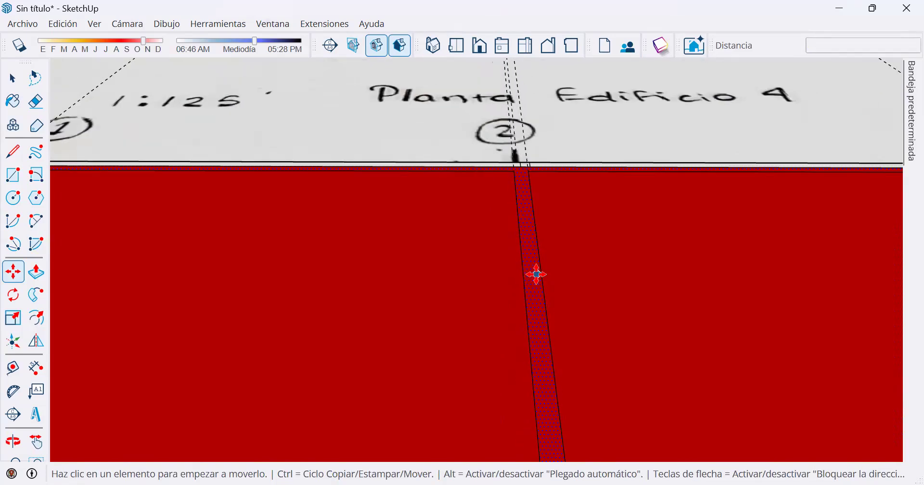
scroll(520, 282, down, 2)
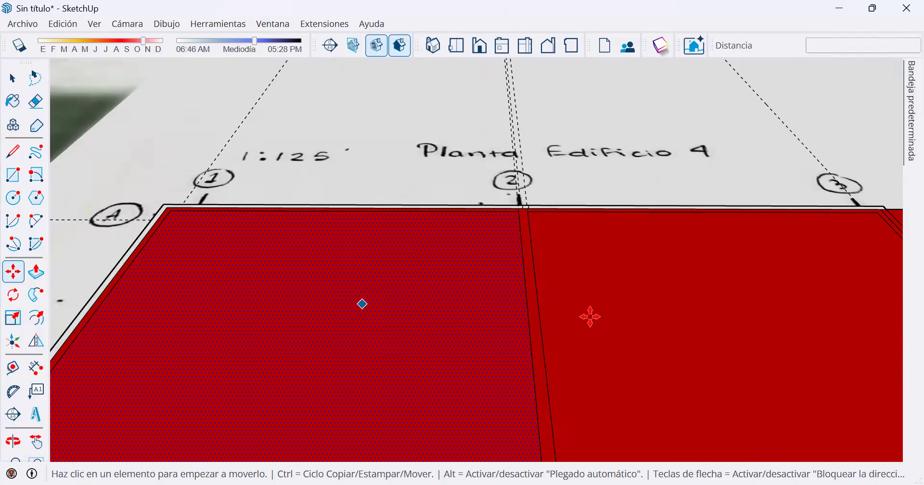
middle_drag(582, 332, 412, 237)
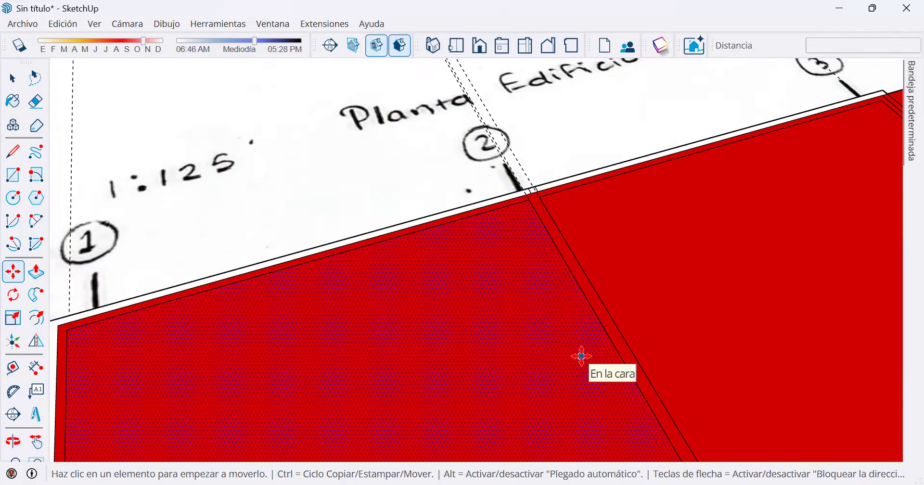
scroll(581, 357, down, 3)
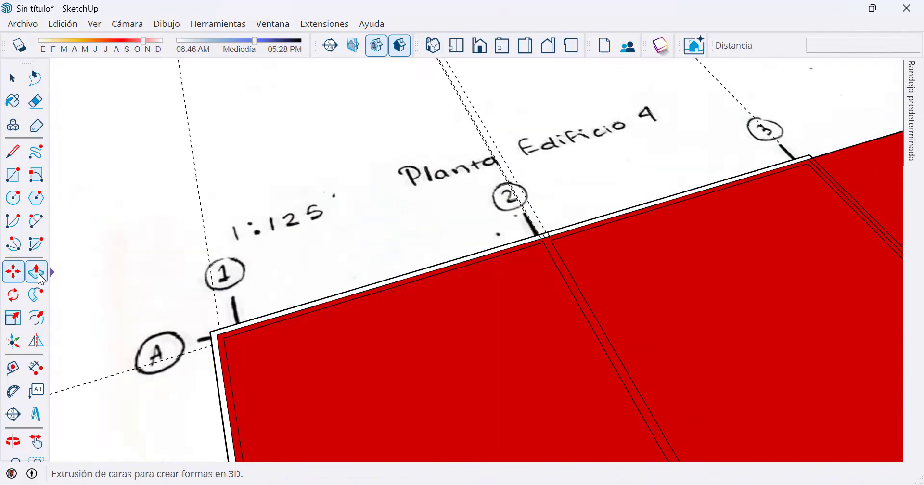
click(41, 279)
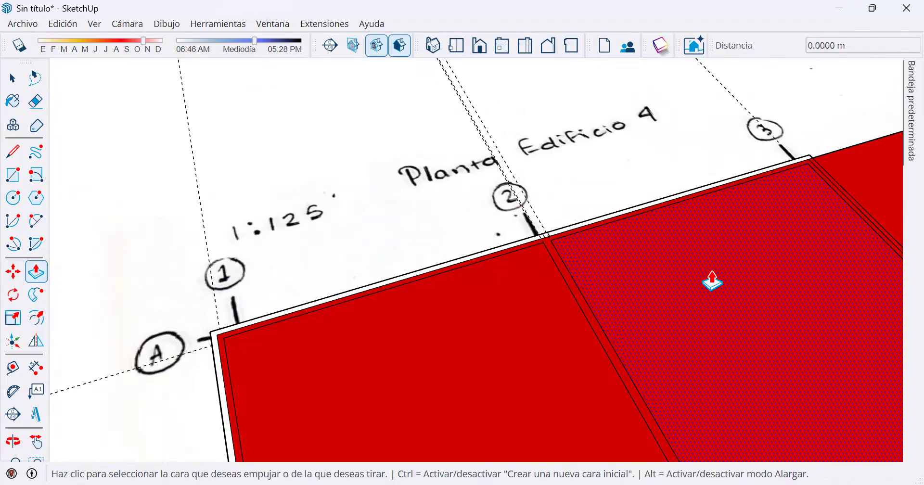
click(586, 323)
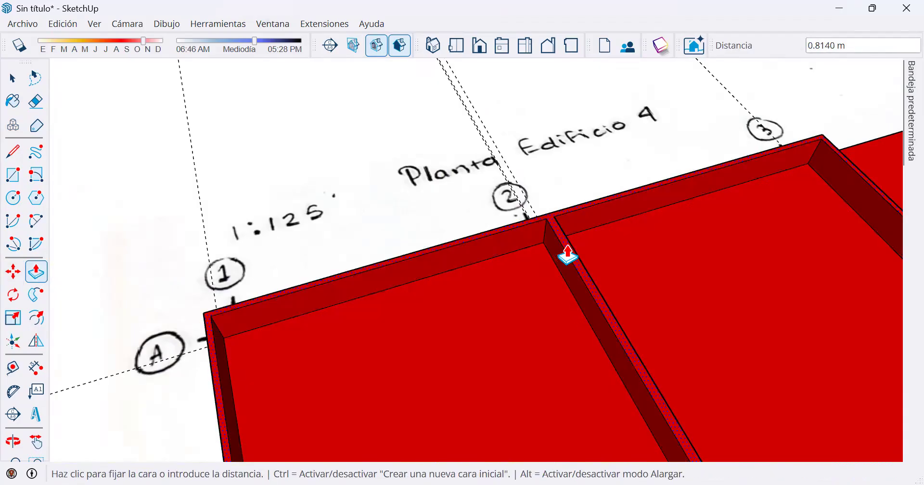
text(0.25)
key(Return)
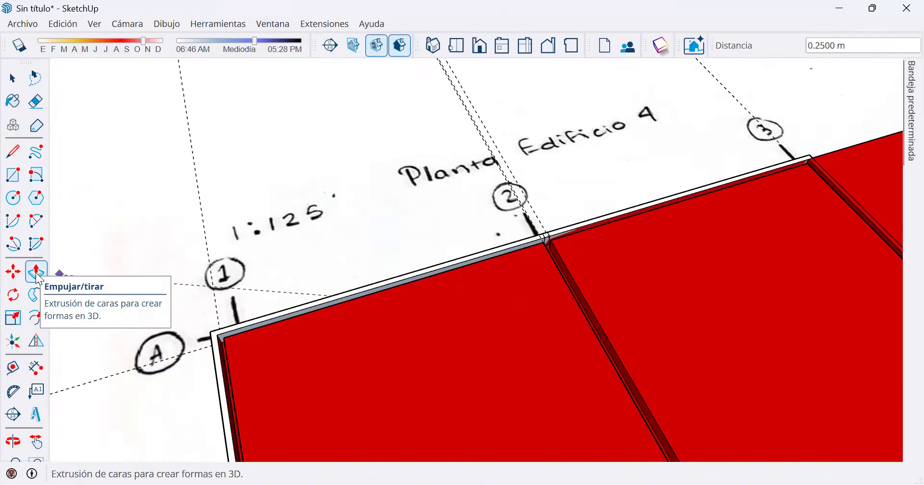
click(579, 222)
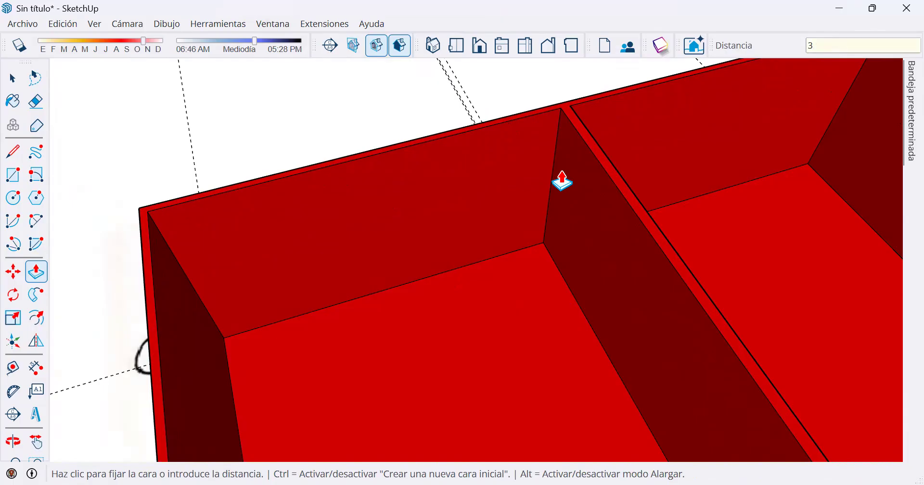
key(Return)
Inspect the raised wall junction at axis 2 and undo the 3 m extrusion.
scroll(584, 216, down, 1)
middle_drag(683, 247, 609, 231)
scroll(592, 284, up, 2)
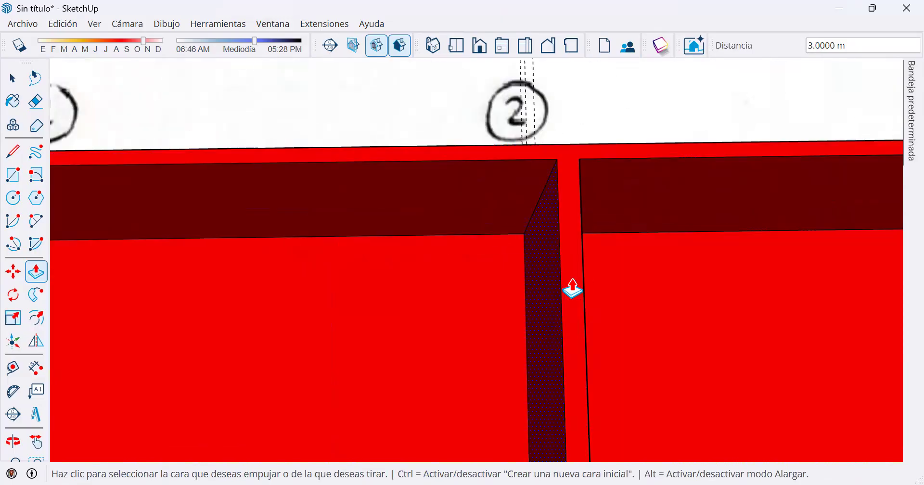
middle_drag(463, 274, 471, 161)
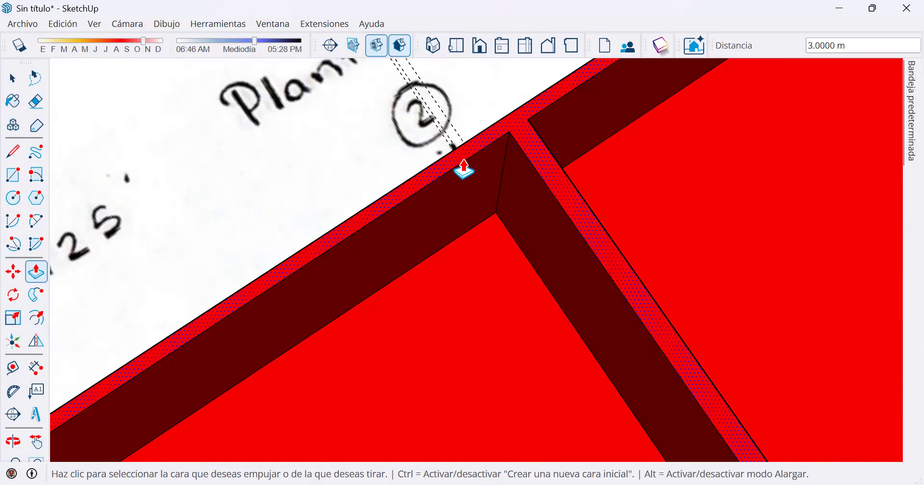
key(ctrl+z)
Delete the line separating the wall strip from the outer band between axes 1 and 2 along axis A.
key(space)
click(435, 244)
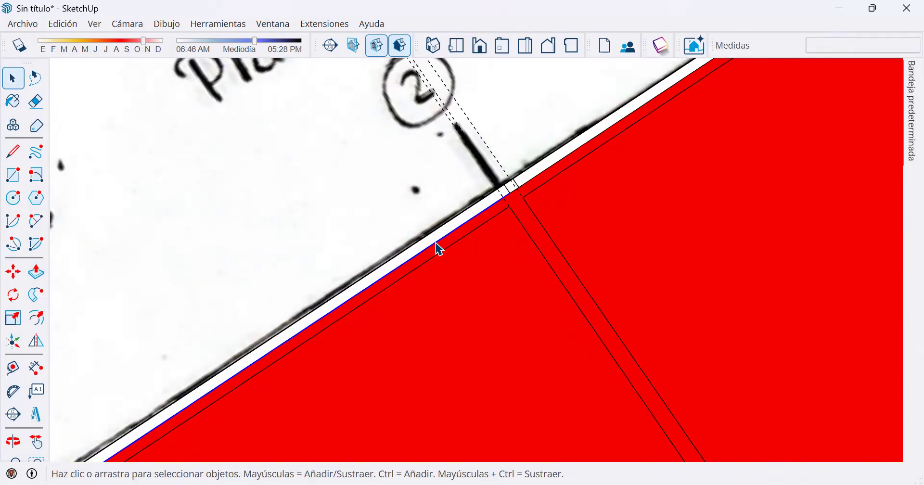
key(Delete)
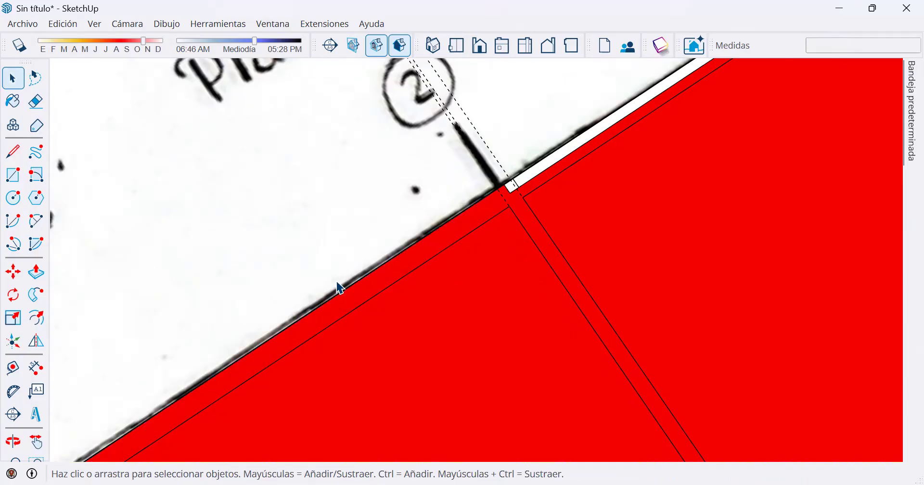
Try extruding the widened wall strip about 2.89 m upward, then undo the extrusion.
click(36, 271)
click(393, 284)
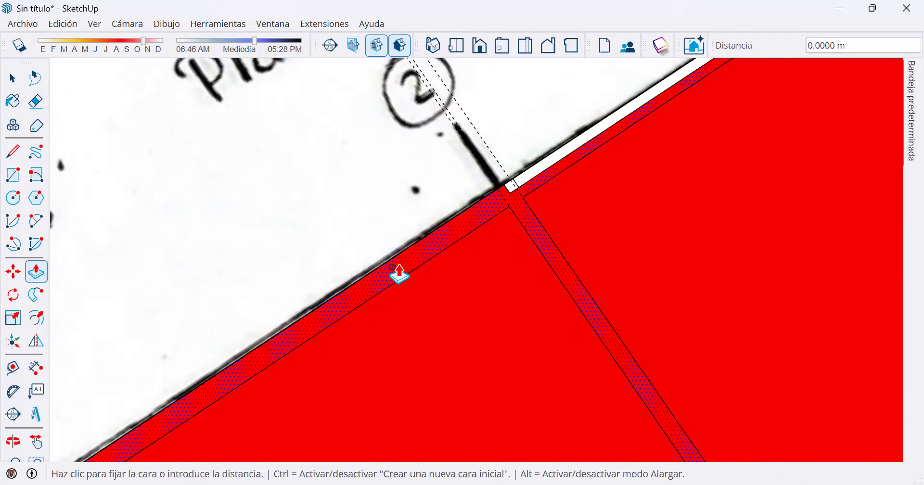
click(419, 201)
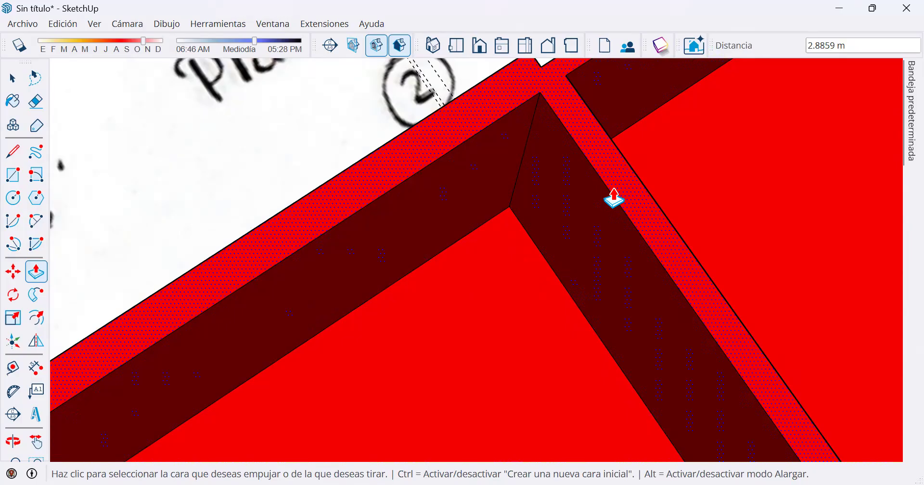
key(ctrl+z)
Examine the wall outlines of the first bays across the floor plan and at the axis 2 junction.
scroll(613, 200, down, 5)
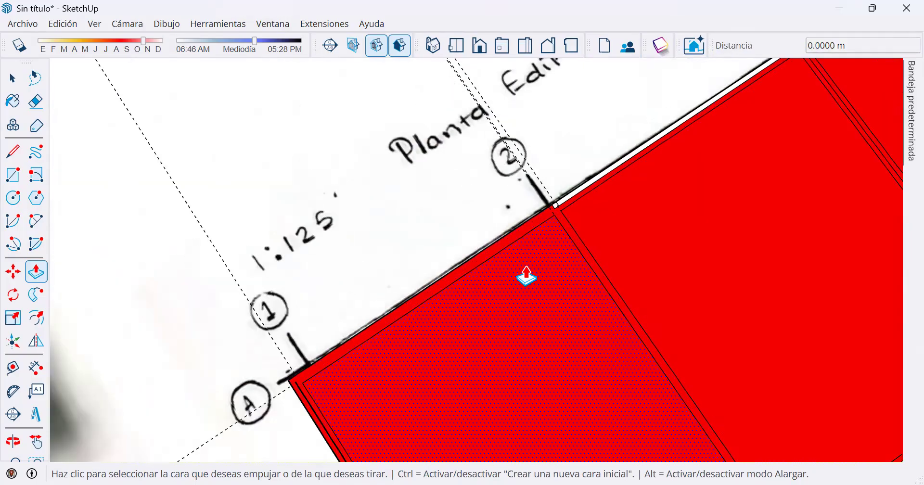
scroll(527, 277, down, 3)
middle_drag(466, 258, 392, 196)
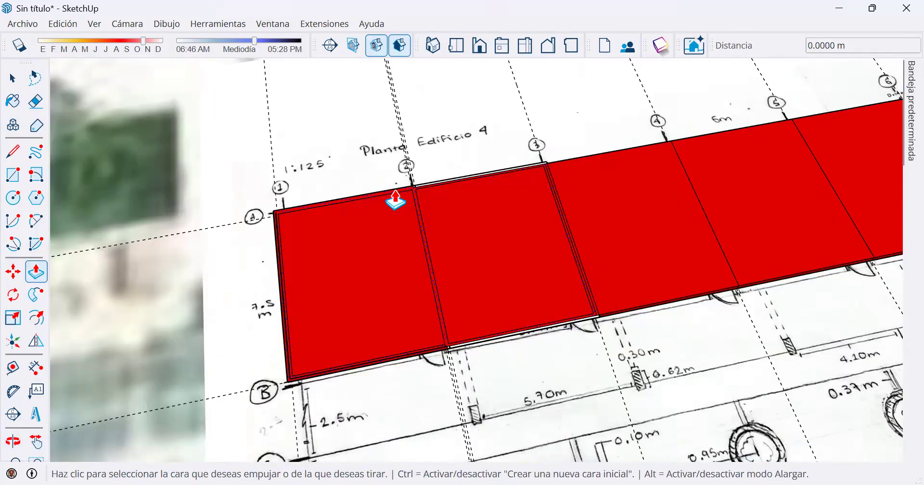
click(395, 200)
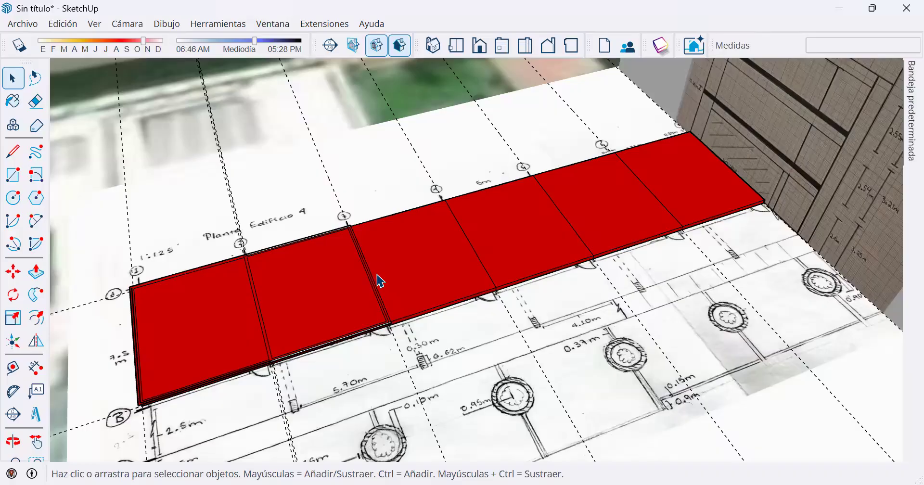
scroll(232, 277, up, 3)
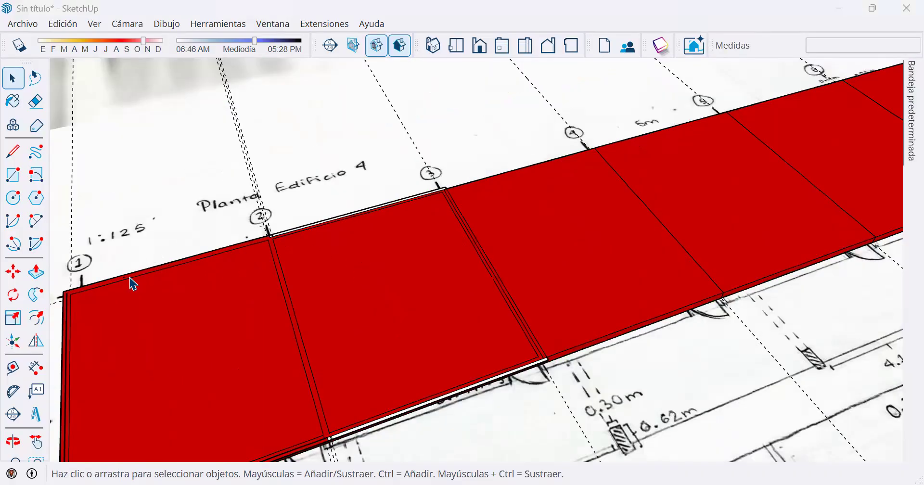
scroll(134, 284, up, 2)
scroll(233, 295, down, 3)
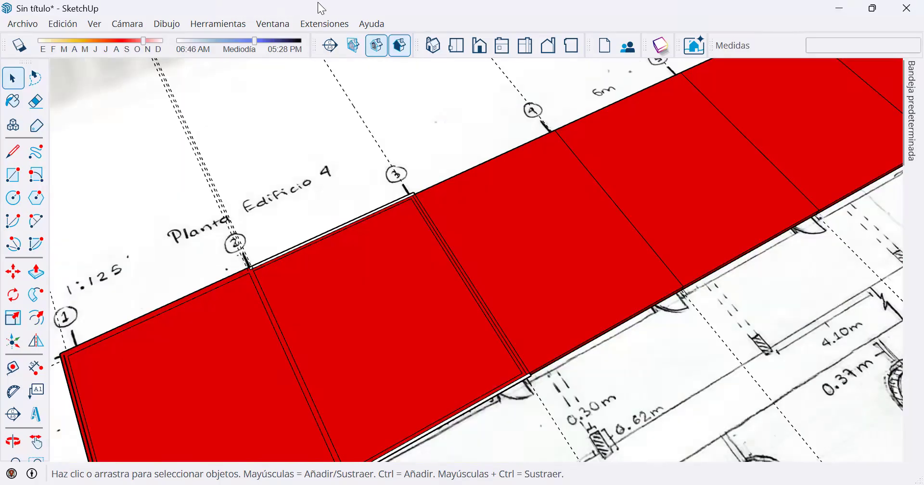
middle_drag(234, 339, 401, 233)
scroll(387, 191, up, 3)
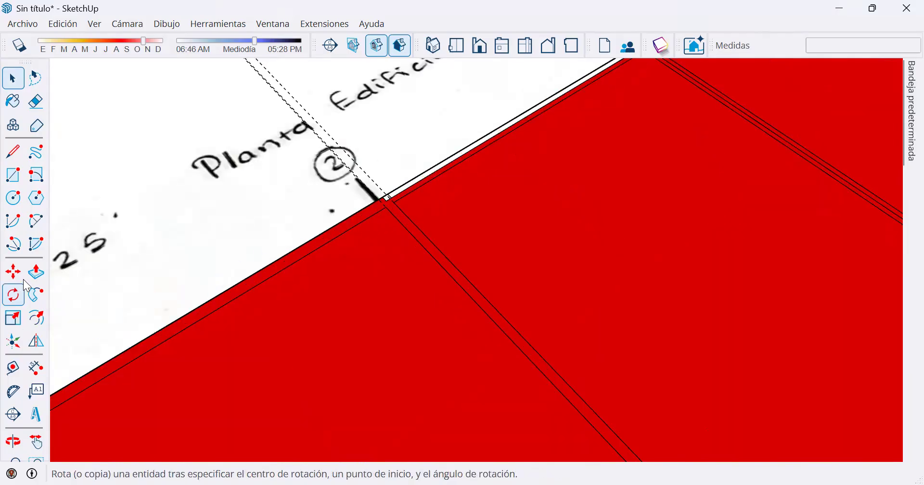
Extrude the connected wall strips around the first two bays 3.25 m upward.
click(37, 272)
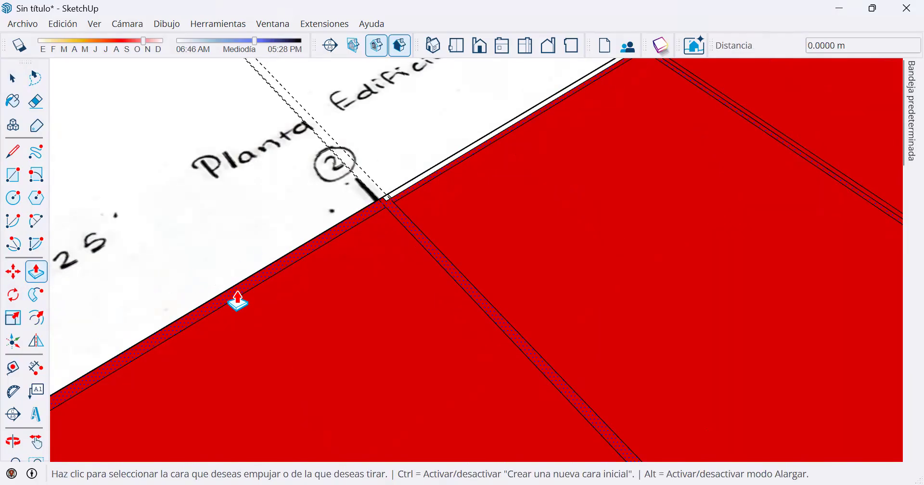
click(238, 301)
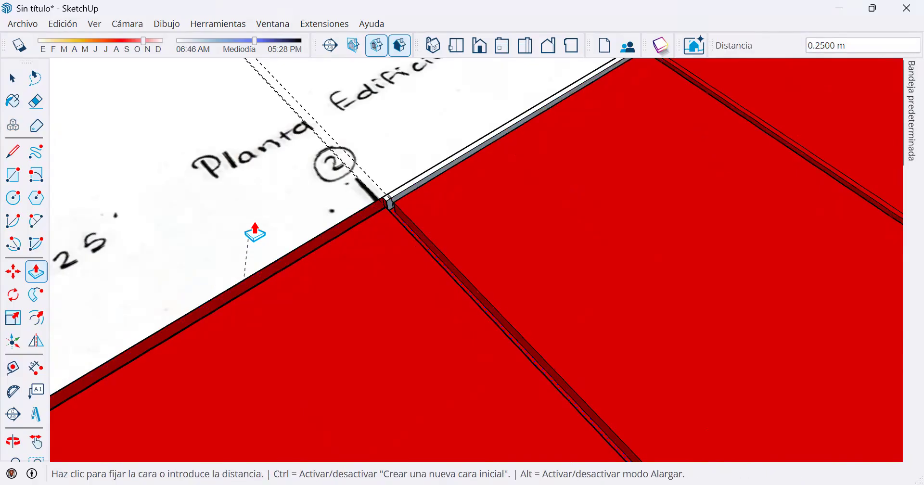
scroll(245, 153, down, 3)
scroll(588, 165, down, 1)
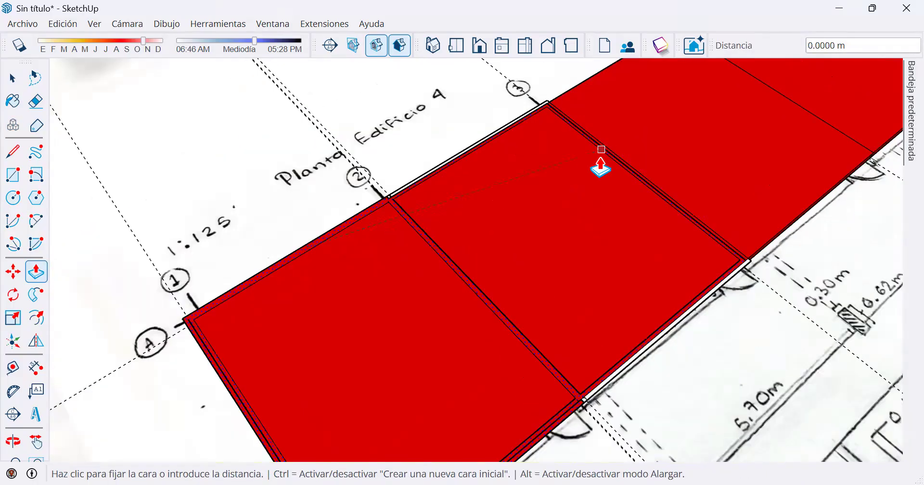
scroll(674, 166, down, 2)
shift+middle_drag(674, 167, 279, 315)
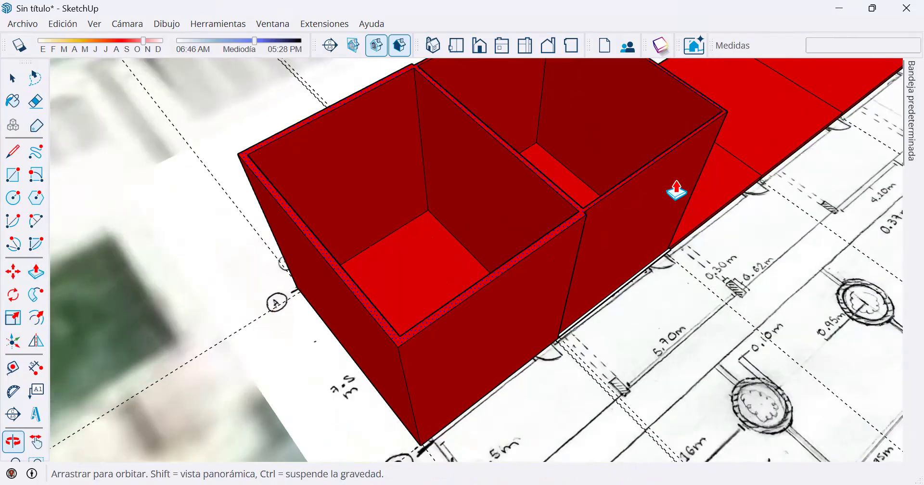
shift+middle_drag(712, 182, 656, 229)
middle_drag(526, 318, 624, 263)
scroll(624, 263, up, 1)
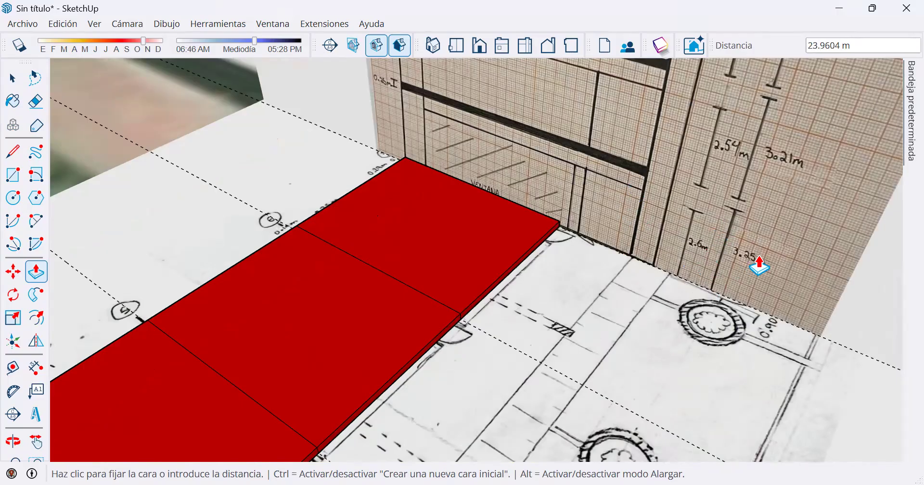
scroll(757, 262, up, 1)
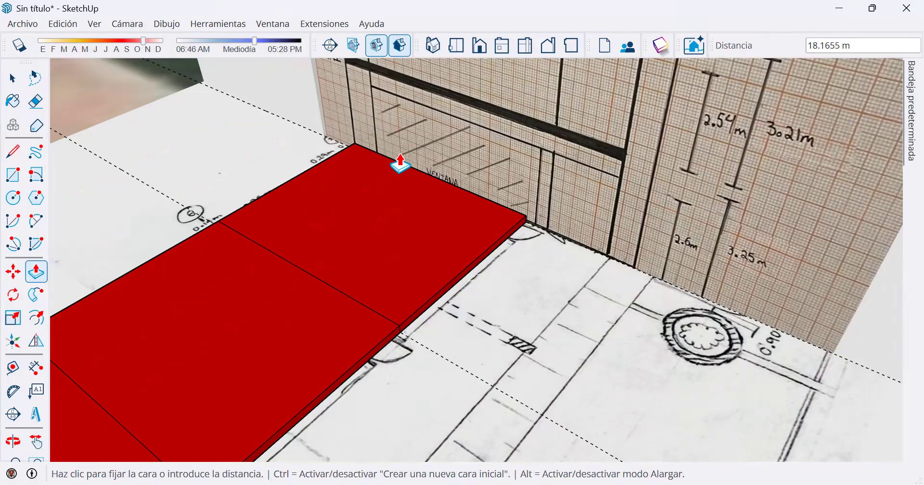
scroll(400, 159, down, 1)
scroll(375, 196, down, 1)
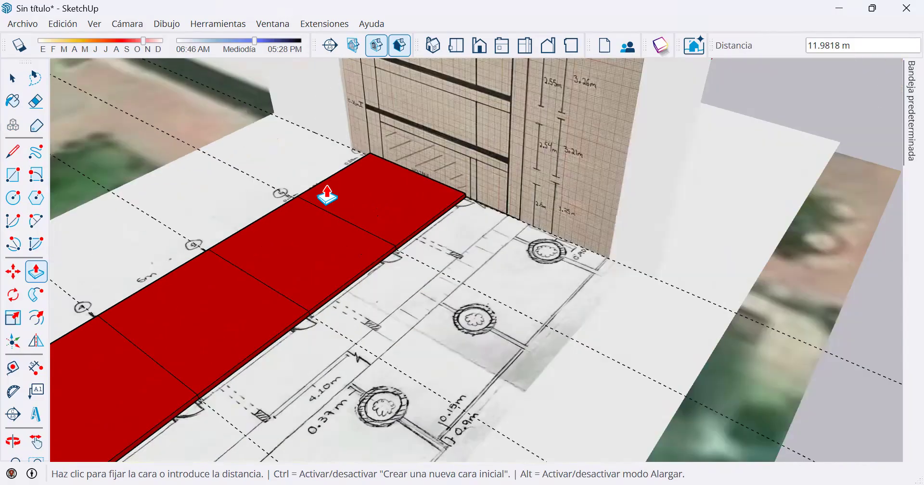
scroll(229, 184, down, 3)
middle_drag(159, 179, 180, 179)
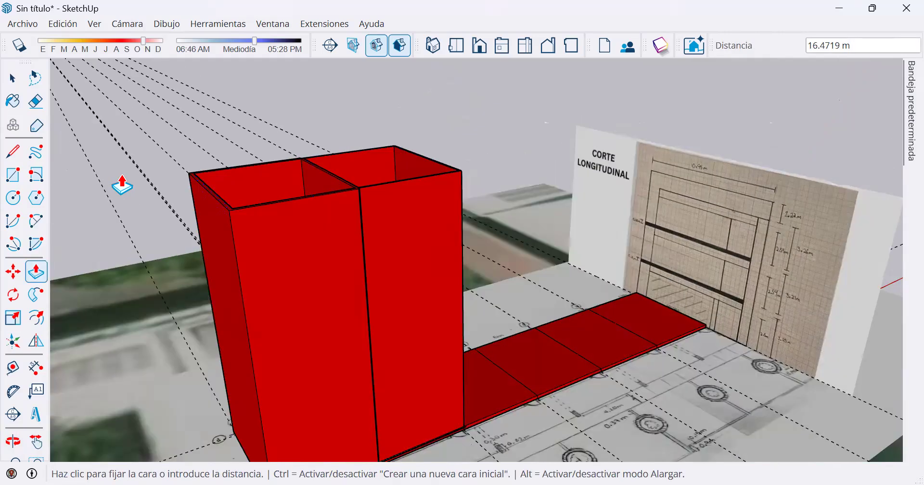
text(3.25)
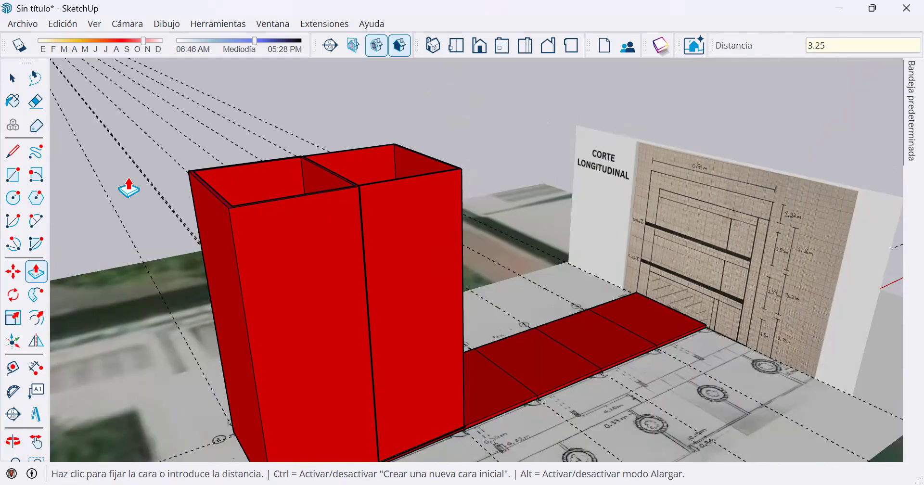
key(Return)
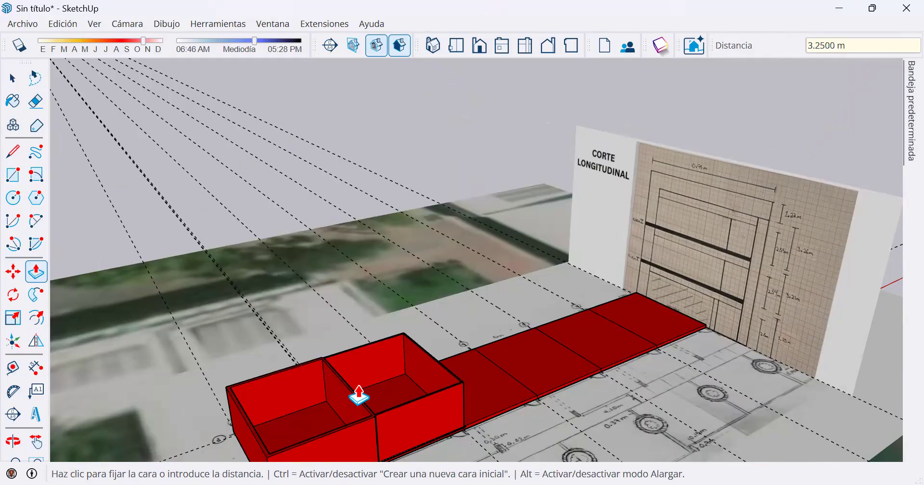
key(space)
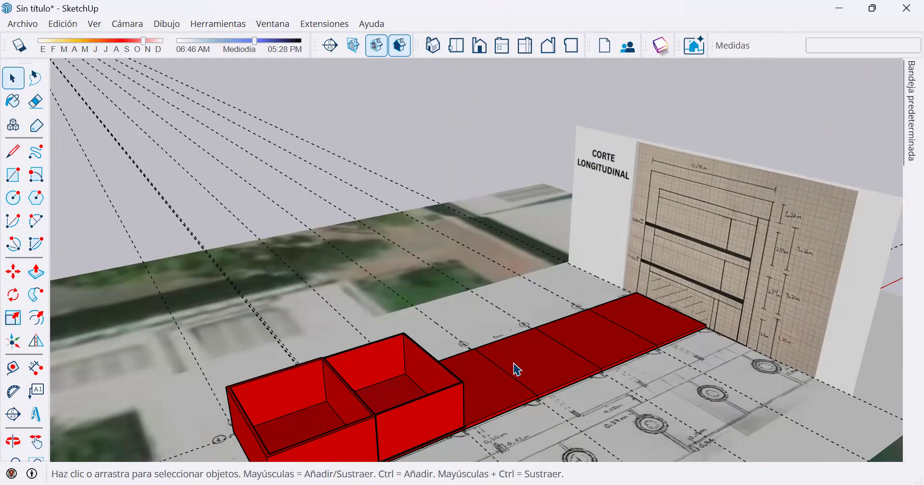
Pull the recessed wall faces at the axis 2 junction along axis B flush with the neighbouring outer wall.
middle_drag(516, 310, 382, 300)
scroll(402, 248, up, 5)
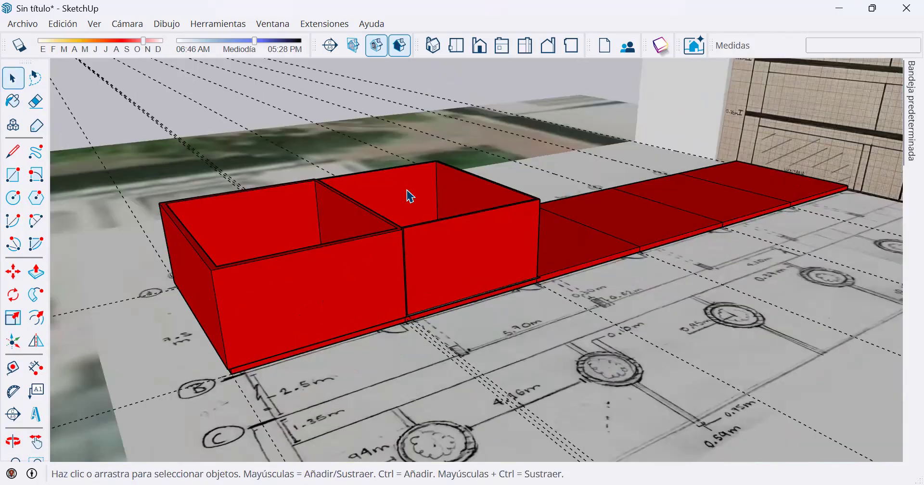
scroll(475, 295, up, 5)
middle_drag(479, 316, 433, 305)
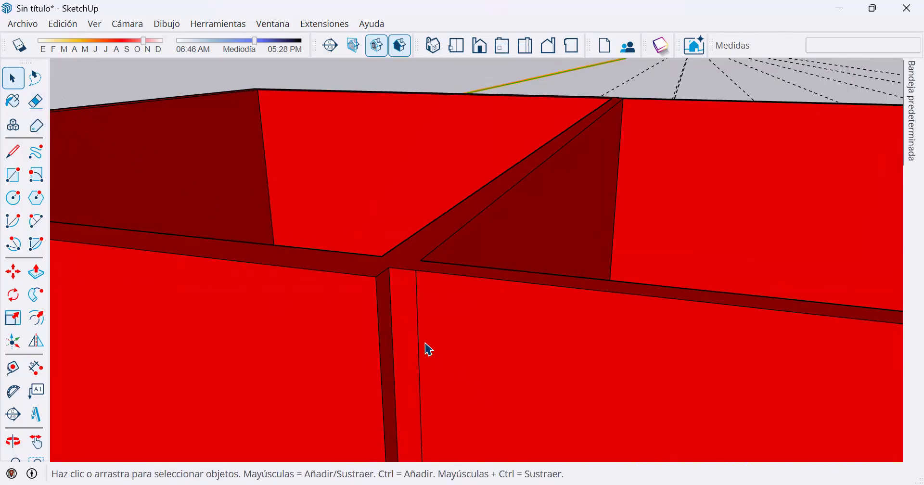
click(36, 272)
click(402, 332)
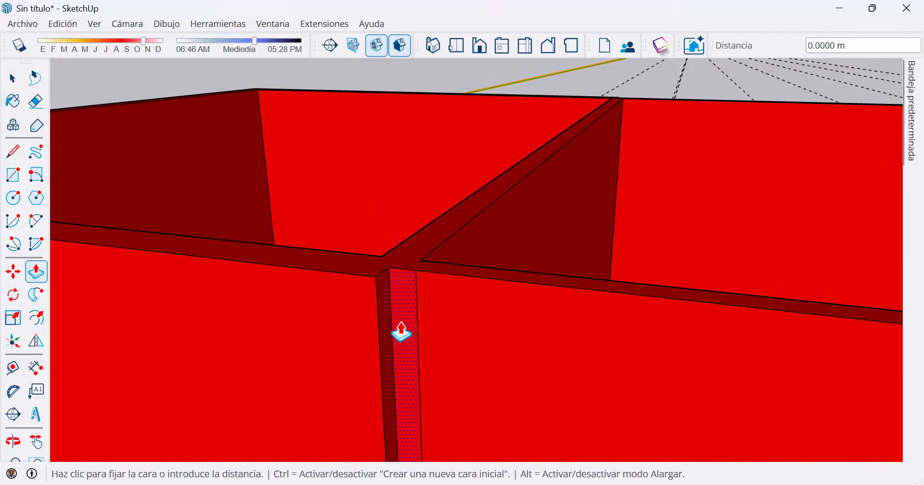
click(328, 331)
click(452, 332)
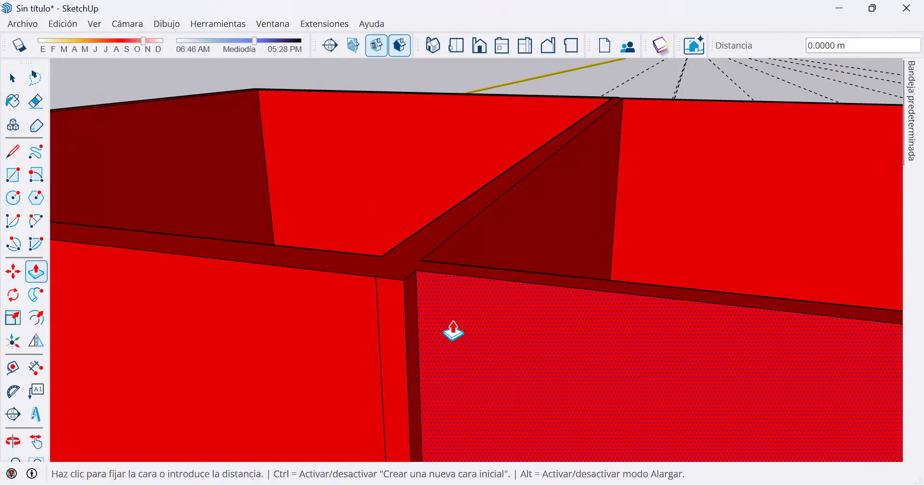
click(453, 331)
Erase the two leftover vertical edges on the outer wall face at the axis 2 junction.
scroll(454, 340, down, 5)
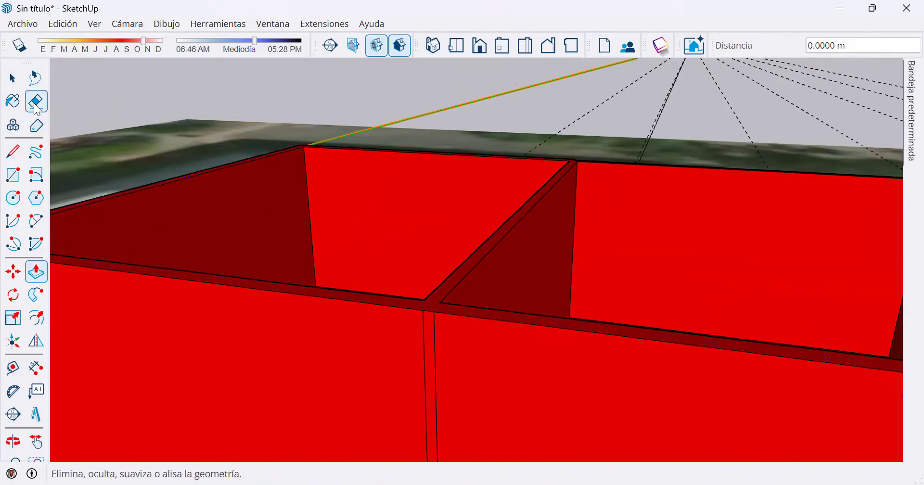
click(36, 102)
drag(435, 342, 420, 338)
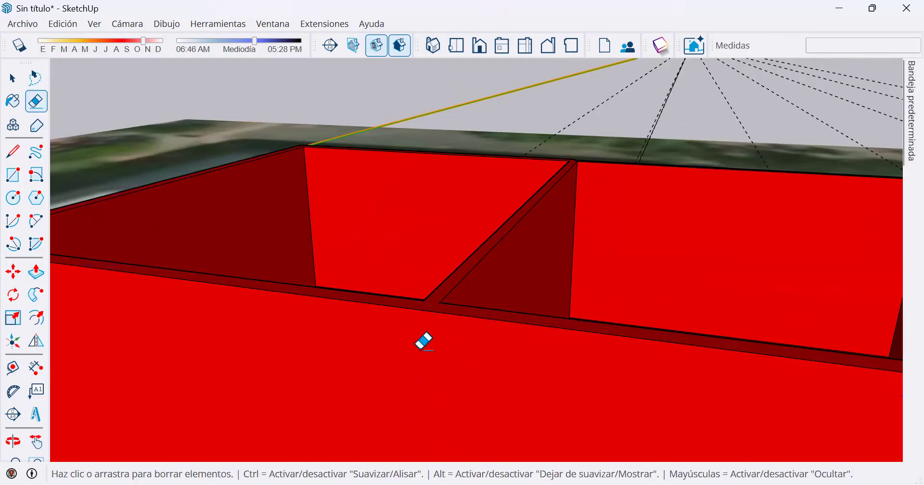
Examine the raised walls of the first two bays and the outer wall along axis B against the floor plan.
scroll(438, 342, down, 6)
mouse_move(486, 386)
middle_down()
mouse_move(483, 378)
mouse_move(548, 378)
mouse_move(541, 304)
mouse_move(536, 442)
mouse_move(523, 431)
middle_up()
scroll(574, 392, up, 2)
middle_drag(565, 347, 563, 298)
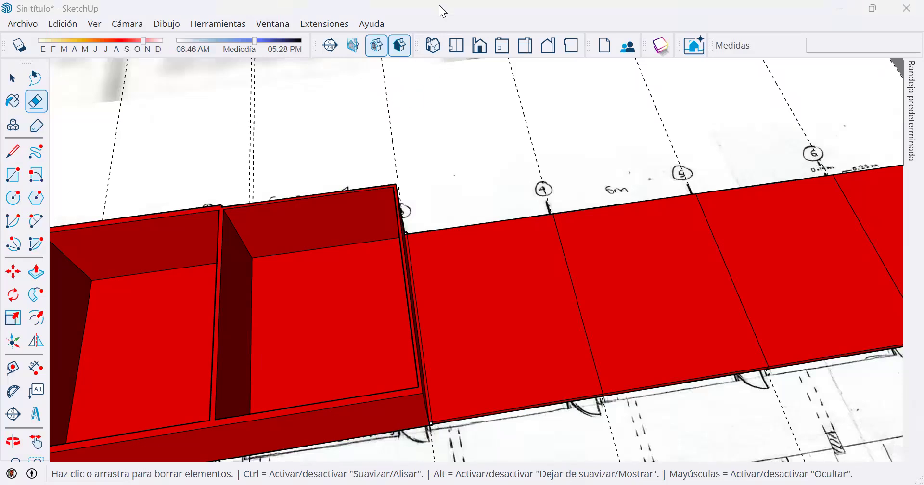
middle_drag(347, 223, 409, 182)
scroll(305, 241, up, 2)
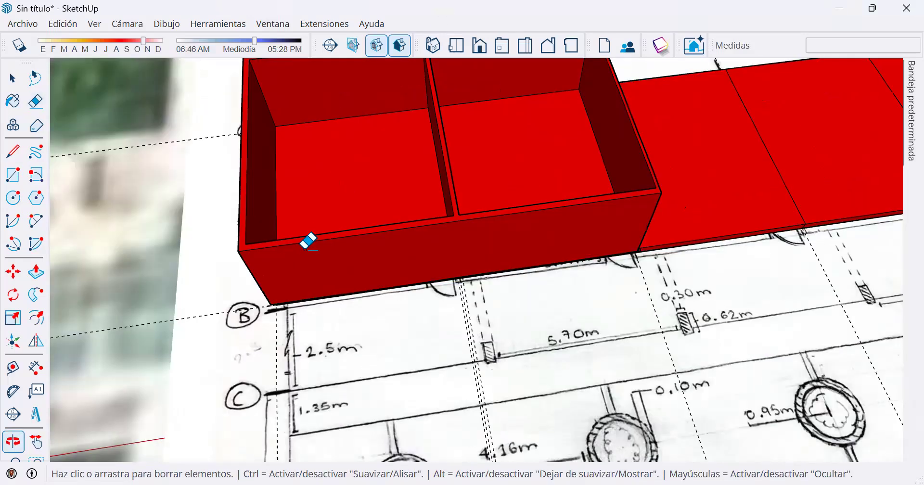
scroll(308, 255, up, 2)
scroll(308, 255, up, 2)
middle_drag(345, 212, 656, 231)
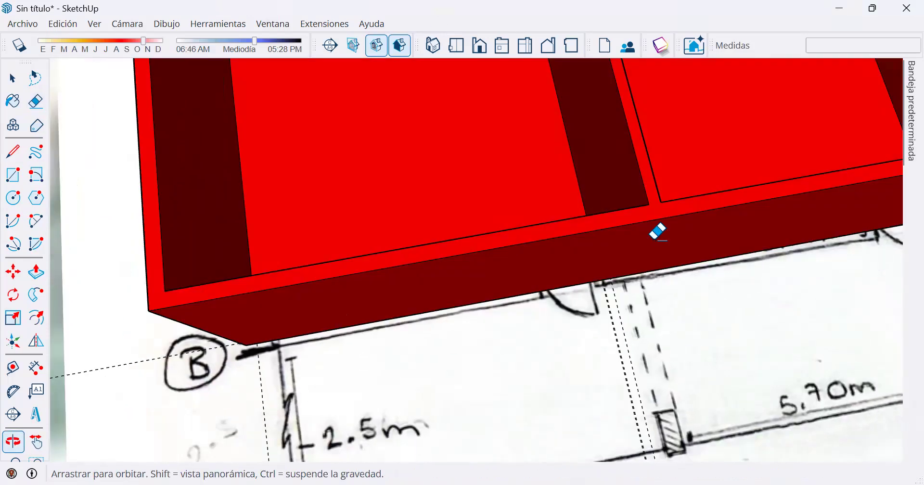
scroll(571, 226, up, 3)
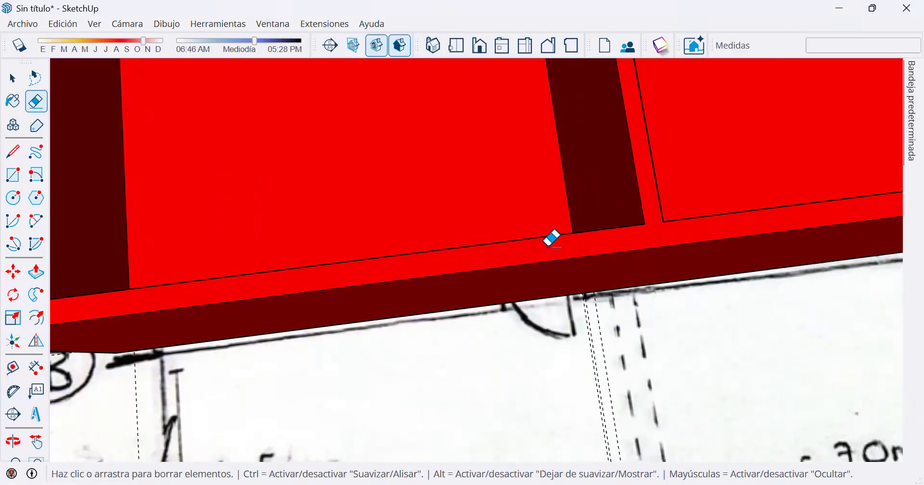
scroll(403, 206, down, 5)
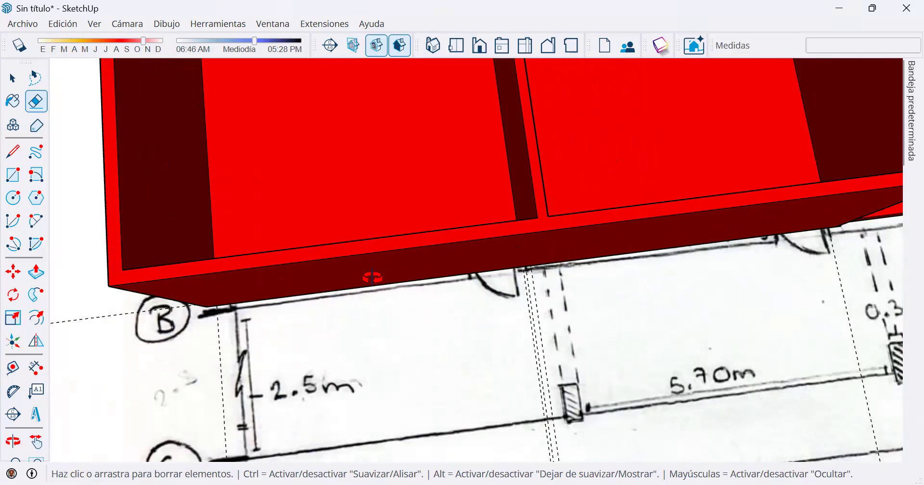
Push the outer face of the wall along axis B inward by 0.1 m.
middle_drag(371, 275, 70, 262)
click(41, 282)
click(351, 262)
text(.2)
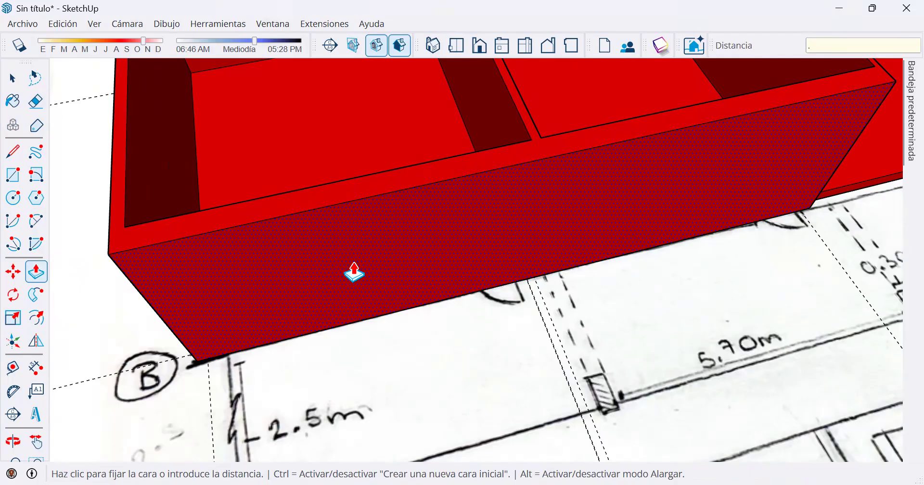
key(Return)
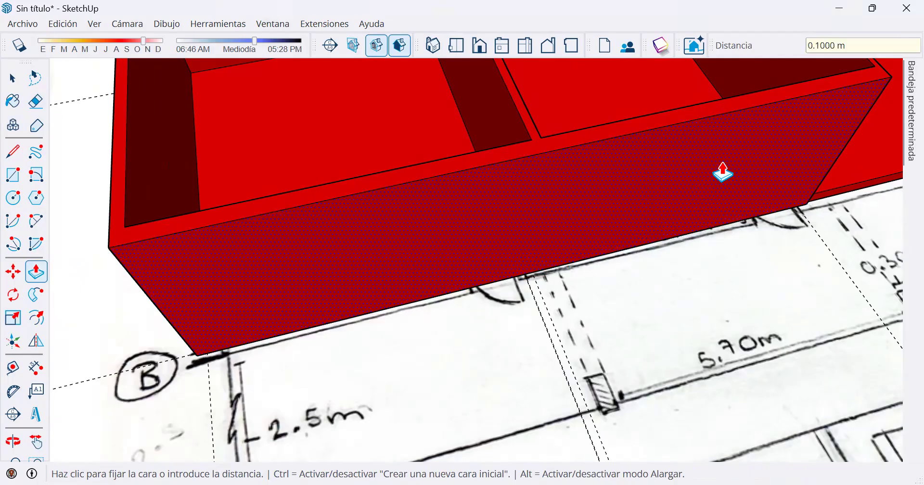
Measure across the top of the wall along axis B and push its outer face further inward.
key(o)
middle_drag(695, 251, 679, 274)
scroll(633, 250, up, 2)
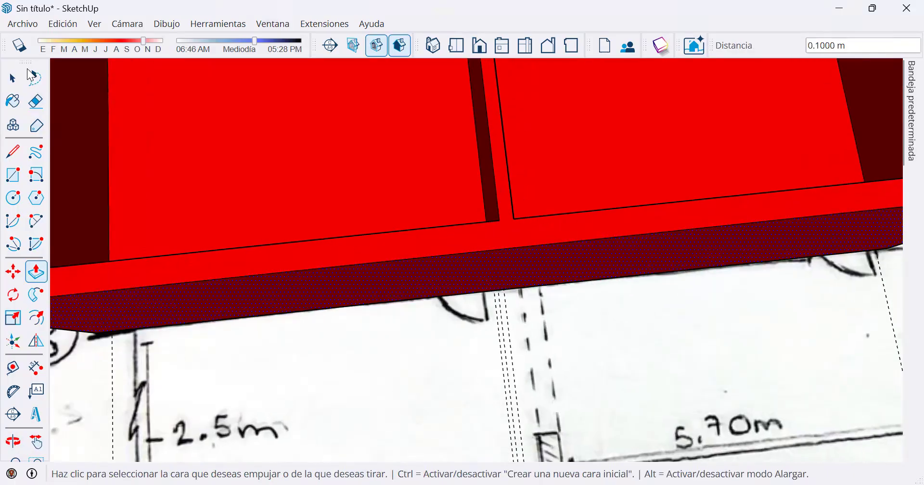
click(13, 368)
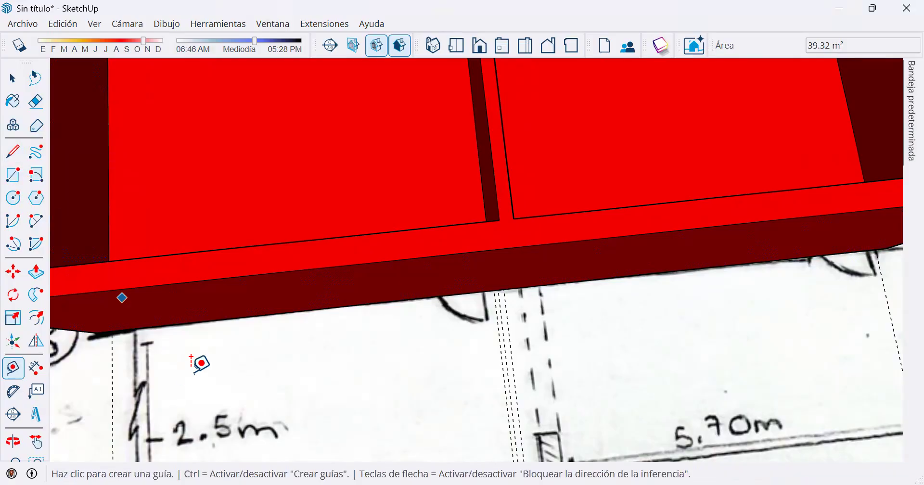
click(279, 271)
text(0.3)
key(Return)
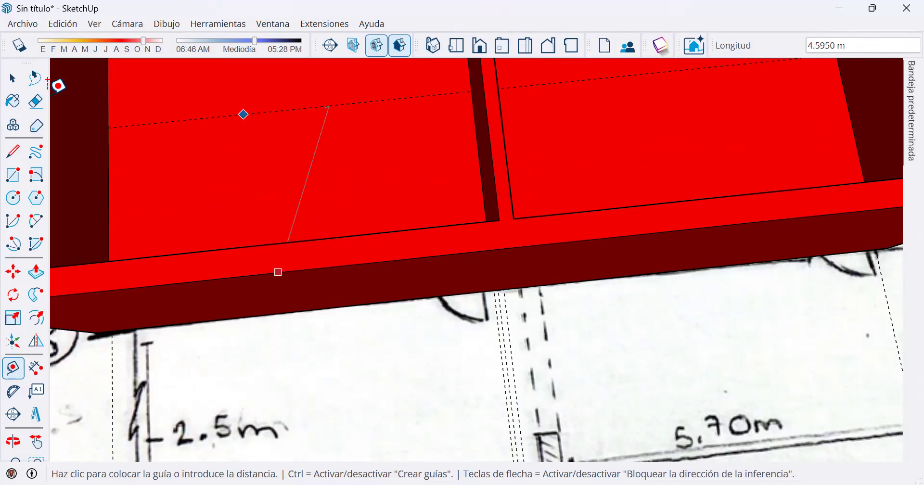
key(space)
click(17, 83)
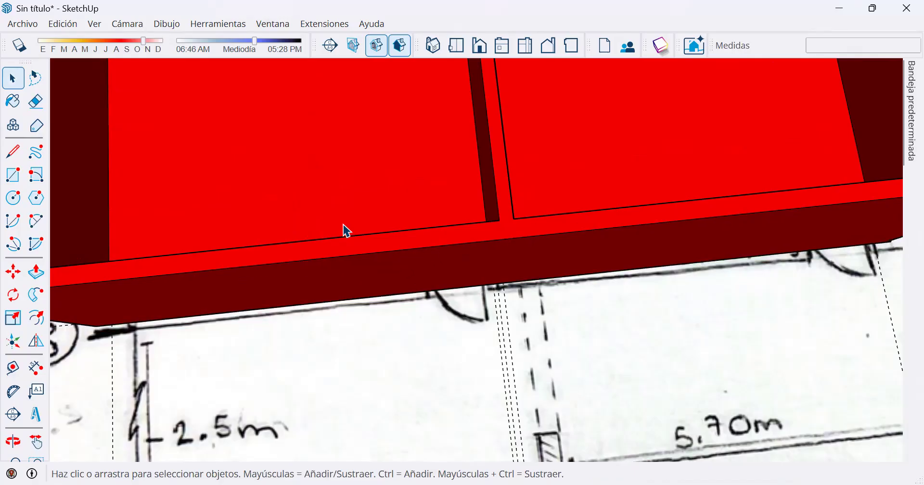
Check the thickness of the thinned axis B wall using the Line tool without drawing an edge.
click(17, 159)
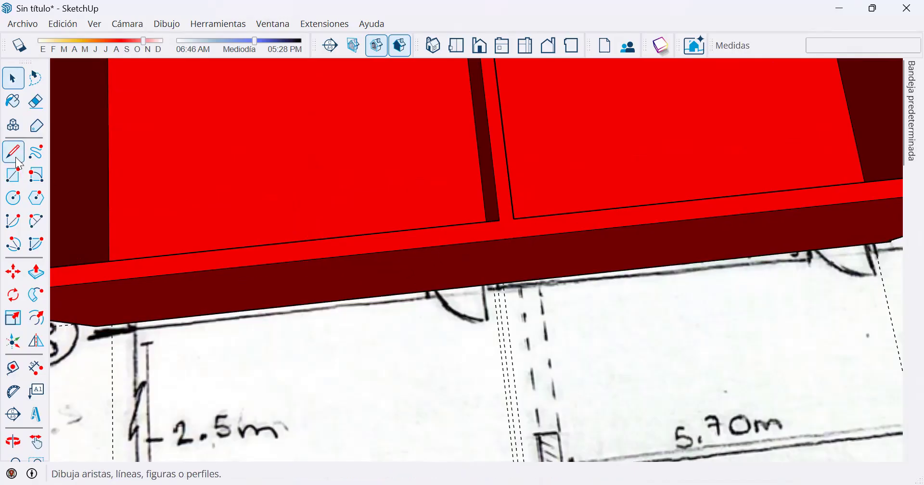
click(415, 248)
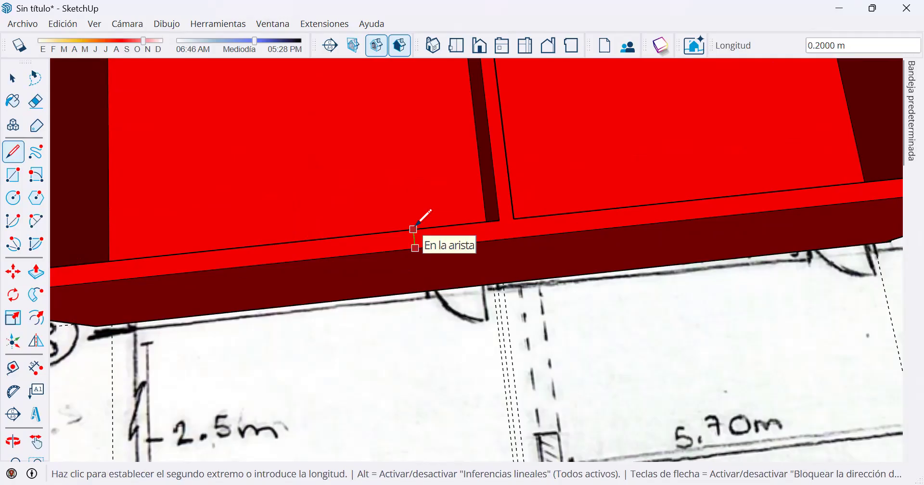
key(space)
Review the raised two-bay wall block in relation to the remaining bays and the floor plan.
scroll(415, 223, down, 5)
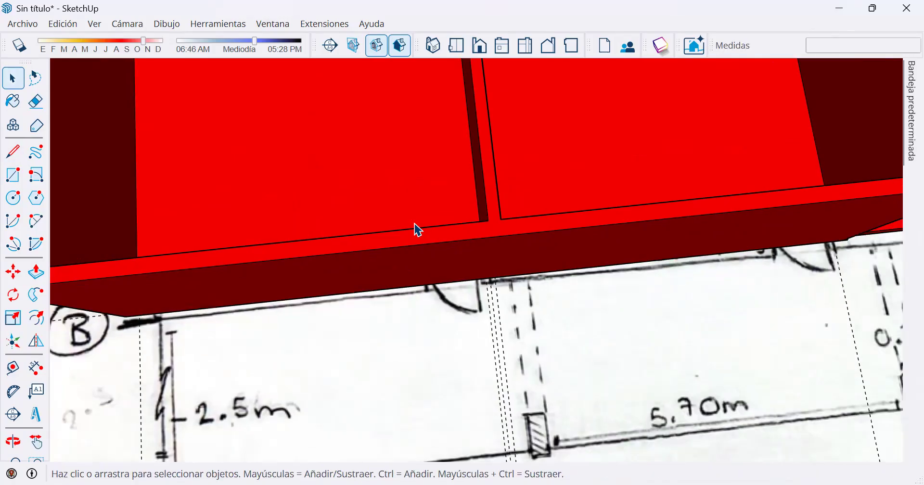
scroll(600, 192, down, 3)
scroll(601, 193, down, 3)
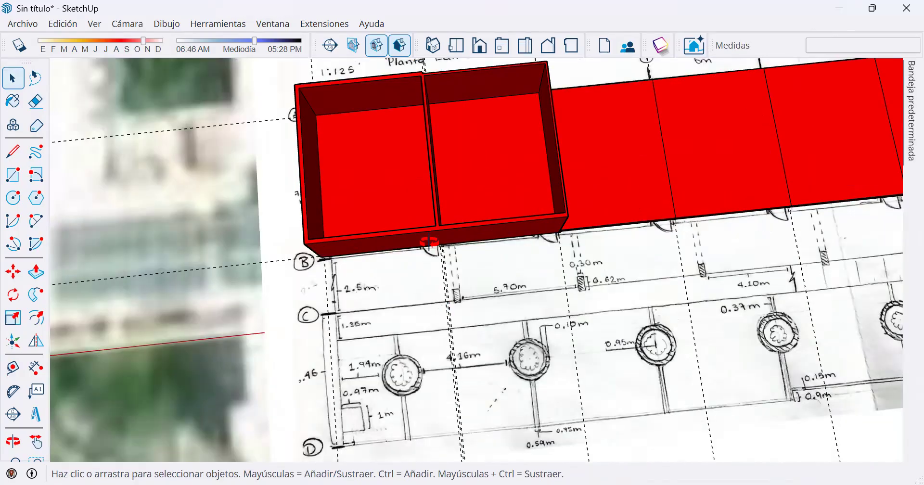
middle_drag(424, 241, 375, 289)
scroll(403, 328, up, 2)
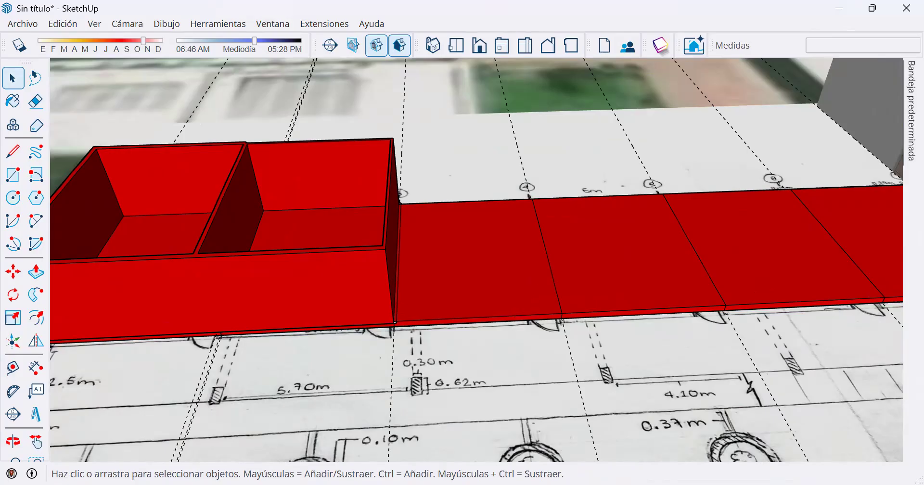
scroll(681, 336, down, 5)
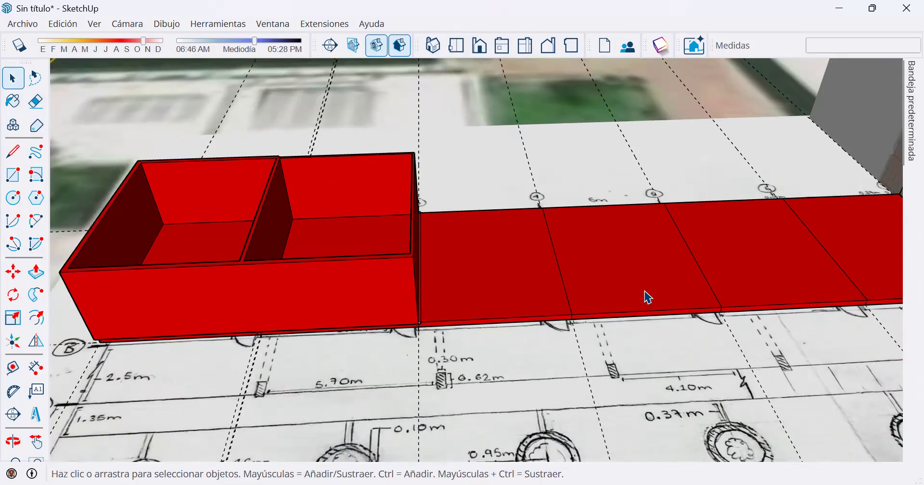
scroll(650, 291, down, 1)
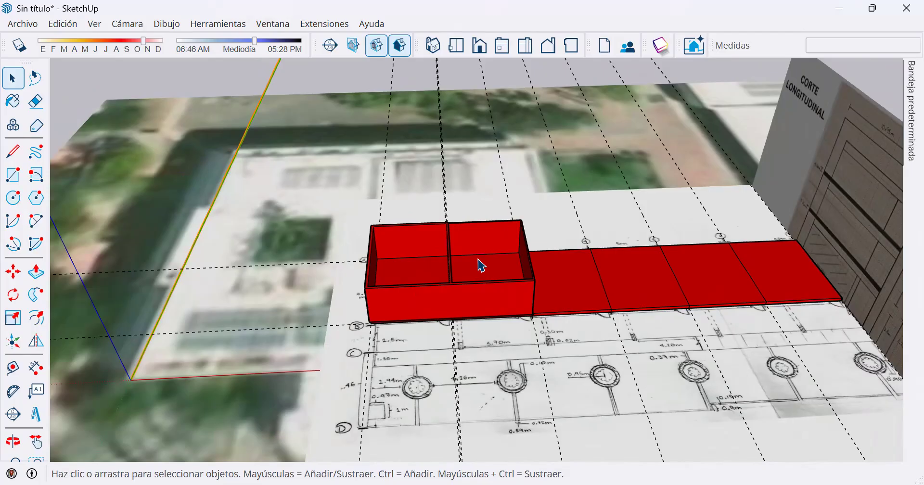
Select the whole two-bay wall block together with the remaining floor bays and make them a single group.
click(499, 311)
middle_drag(510, 266, 288, 219)
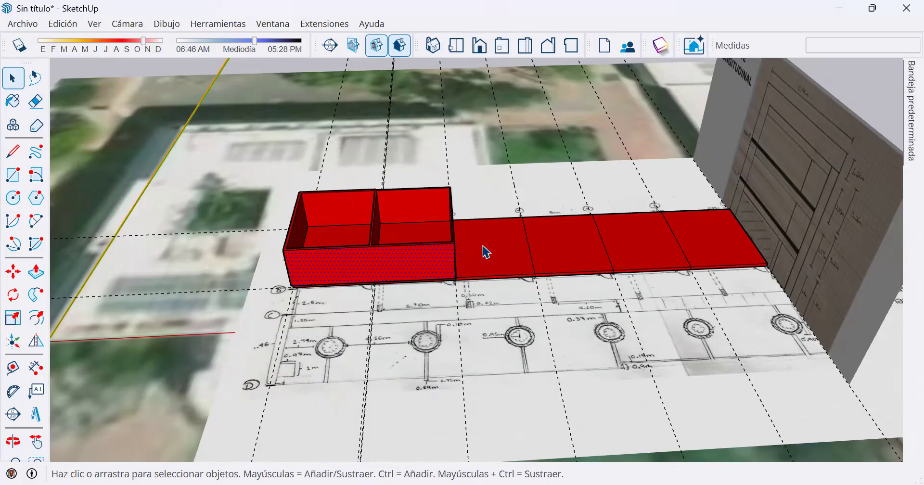
scroll(487, 252, up, 3)
middle_drag(417, 128, 359, 182)
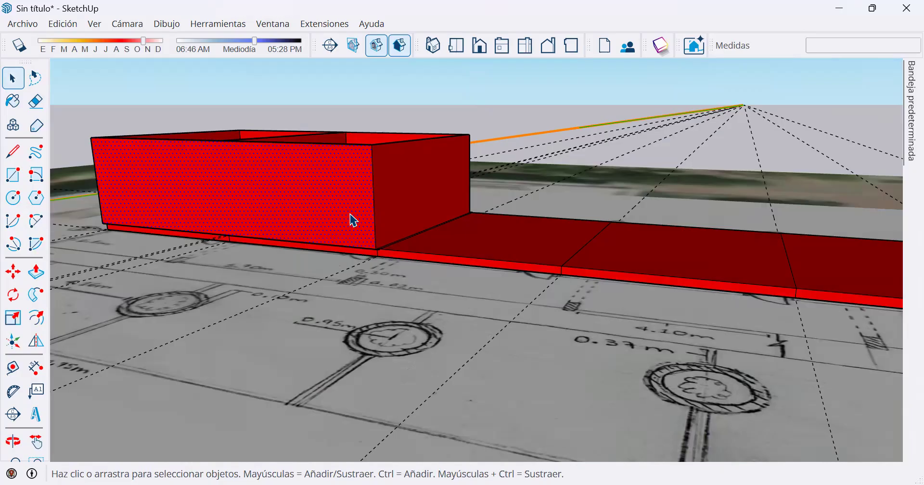
middle_drag(387, 217, 475, 241)
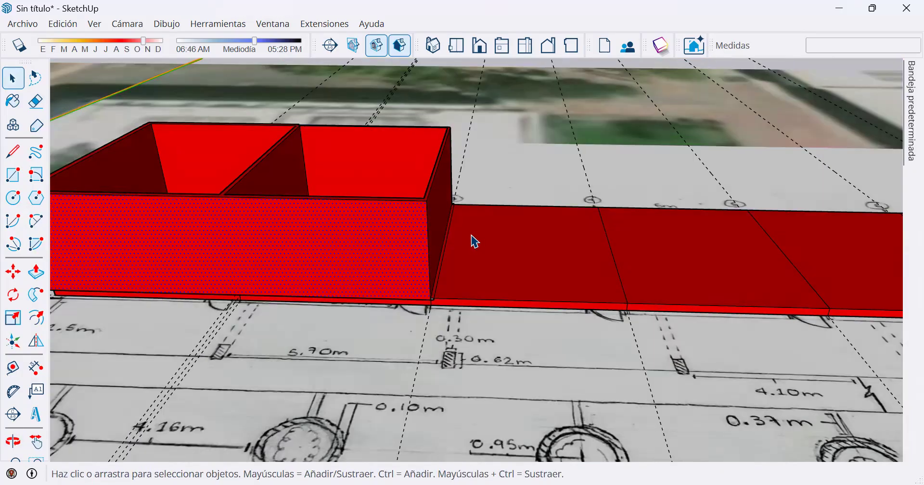
scroll(471, 239, down, 5)
drag(251, 149, 772, 326)
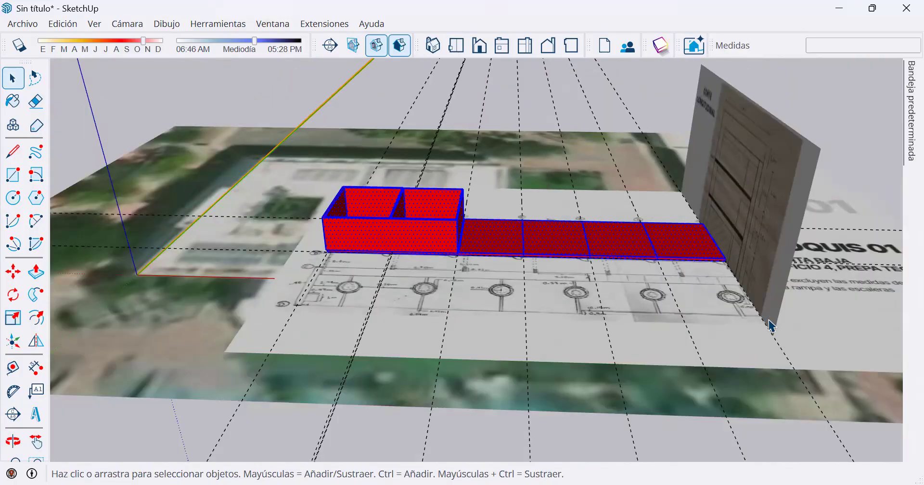
right_click(429, 228)
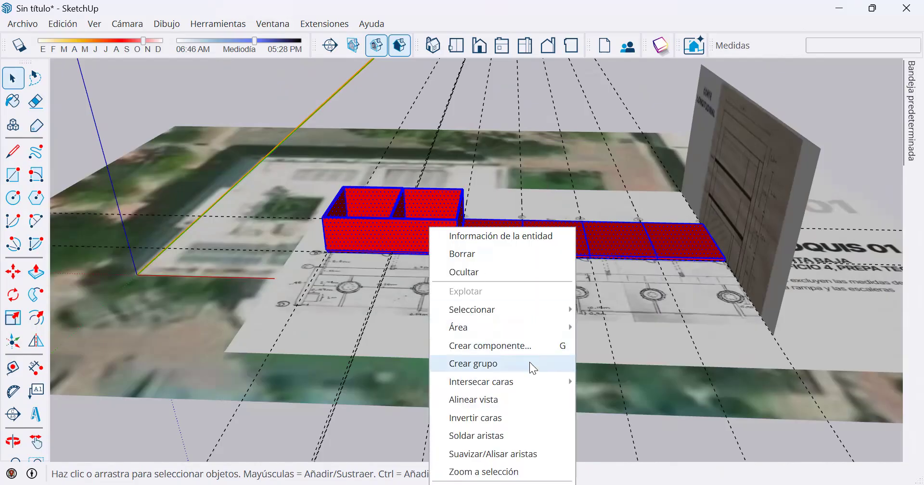
click(496, 368)
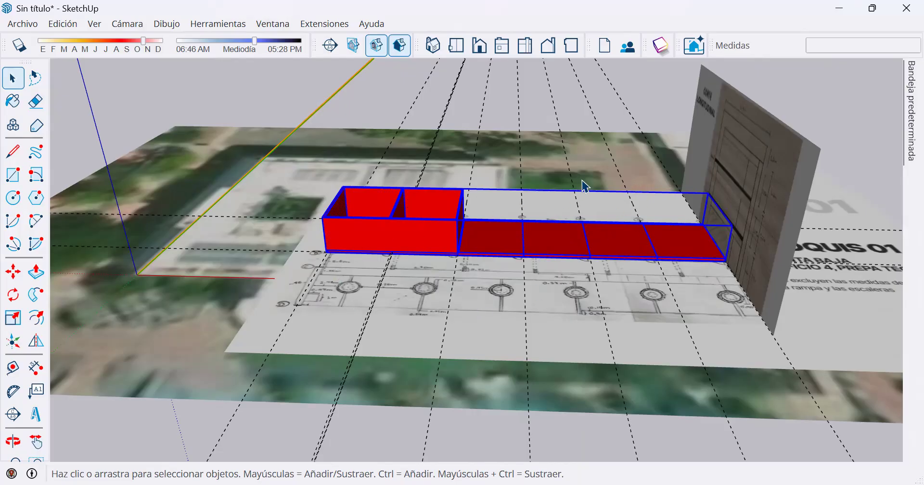
Open the building group for editing and examine the geometry inside it.
click(846, 155)
click(420, 244)
double_click(425, 236)
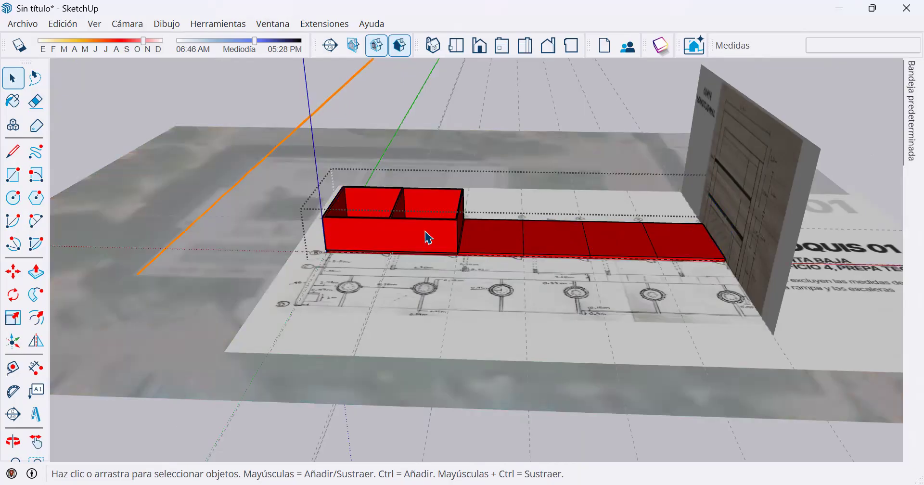
key(o)
drag(567, 244, 461, 261)
key(space)
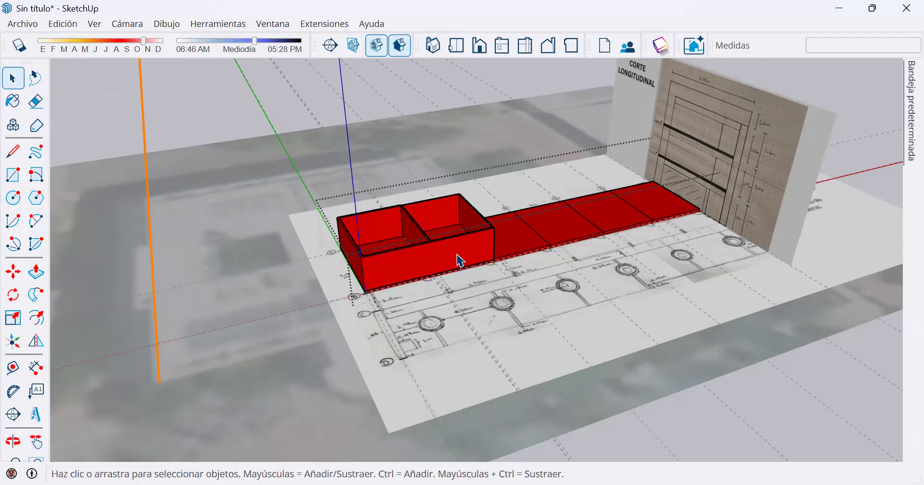
Leave the group and move it about 17.46 m along the green axis, clear of the floor plan.
click(451, 134)
click(442, 236)
middle_drag(544, 293, 463, 284)
scroll(463, 284, up, 3)
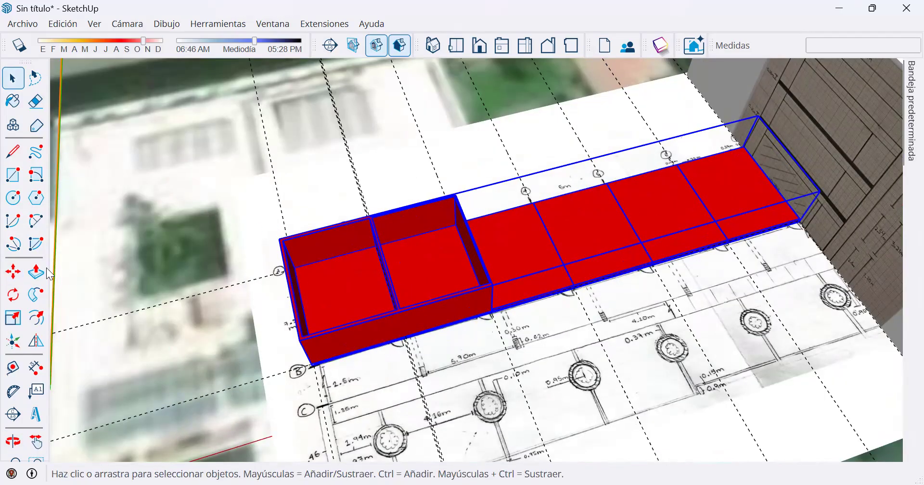
click(13, 272)
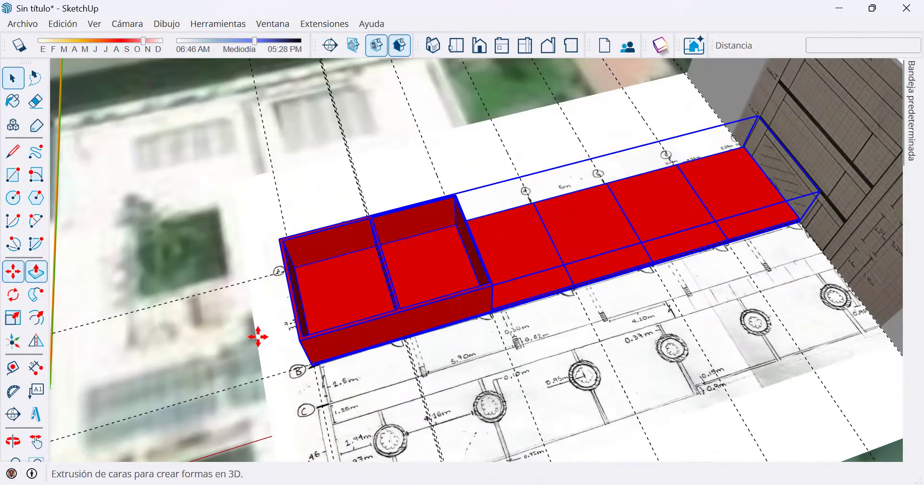
click(223, 356)
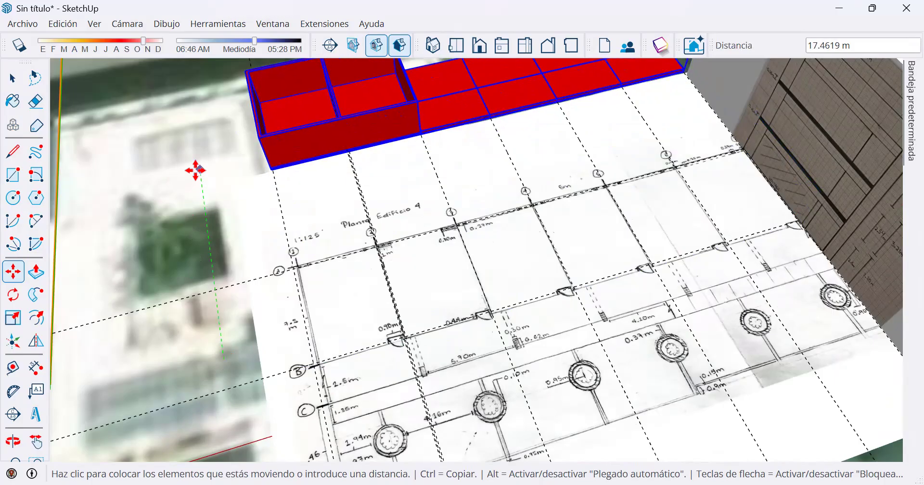
click(196, 169)
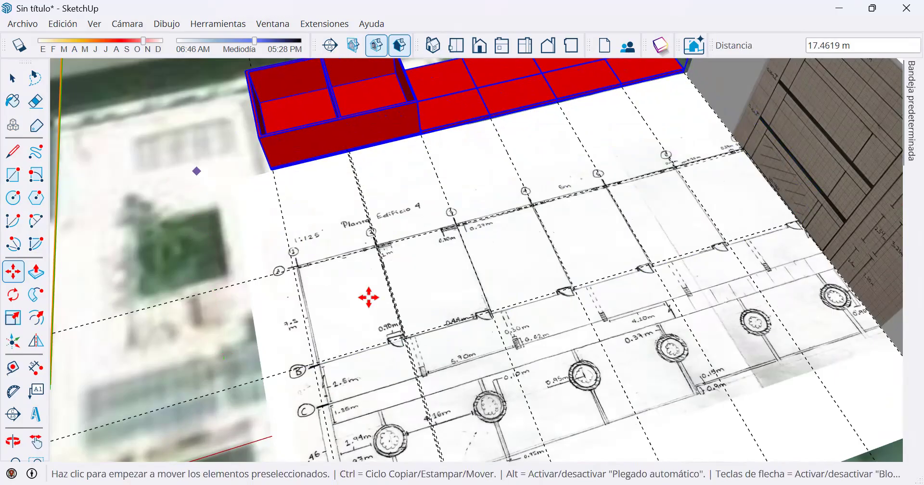
Draw a 36 by 7.6 m rectangle over the floor plan, from the corner of axes 1 and A to the far end of axis B.
click(17, 178)
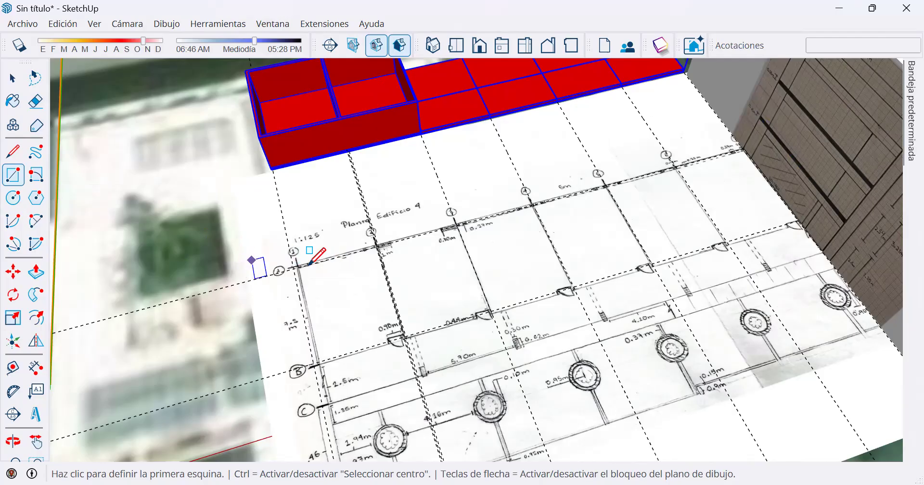
click(294, 267)
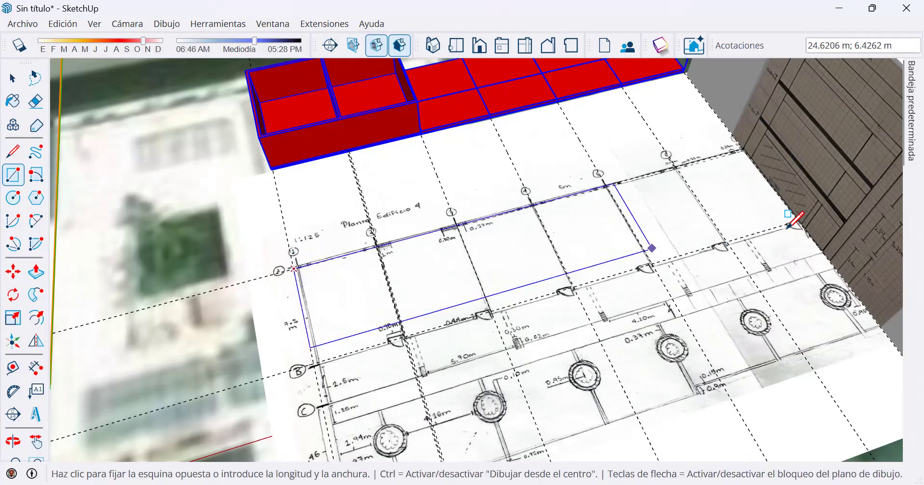
click(797, 219)
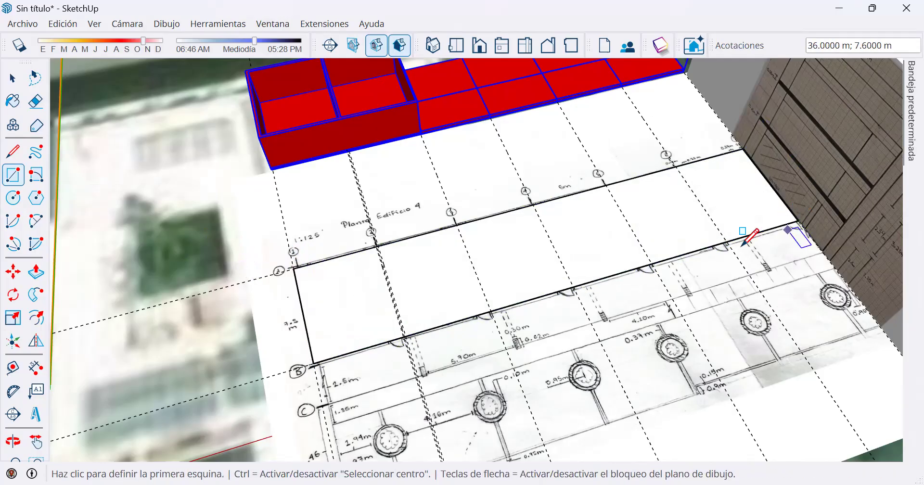
Paint the new rectangle over the floor plan with the A06_Ruby_Spark material.
scroll(511, 249, up, 2)
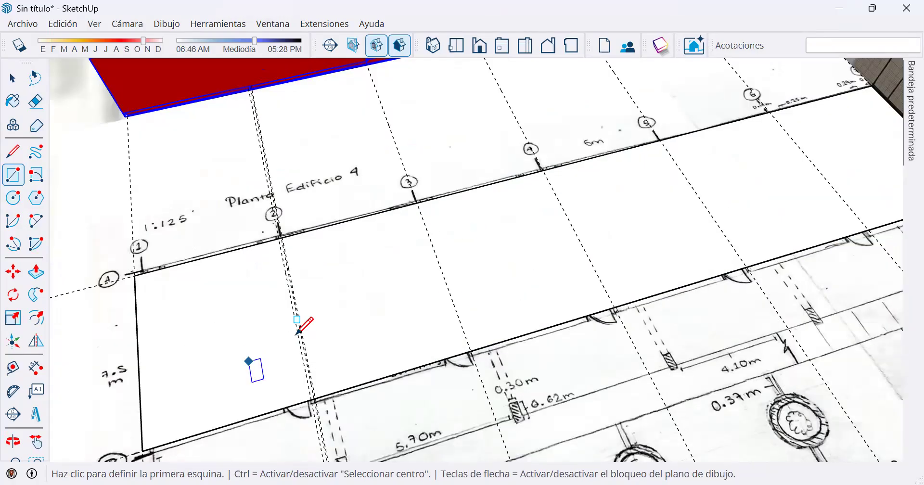
scroll(298, 328, up, 2)
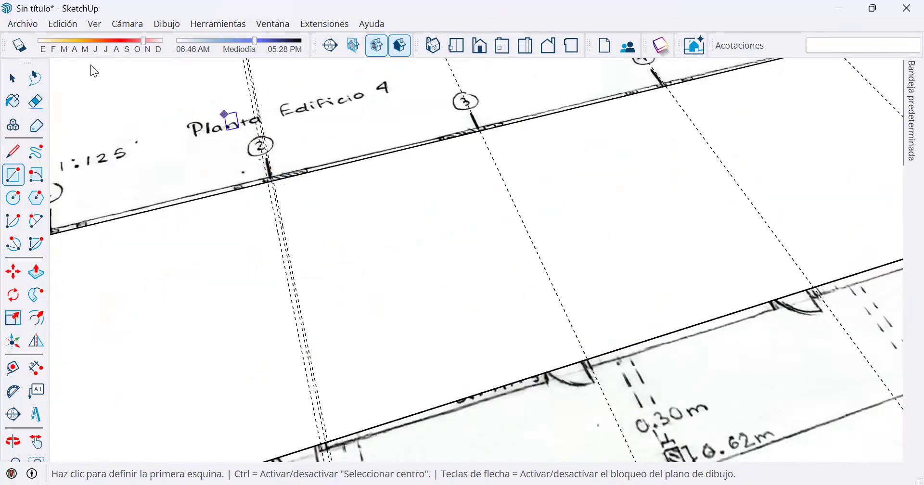
click(11, 79)
key(r)
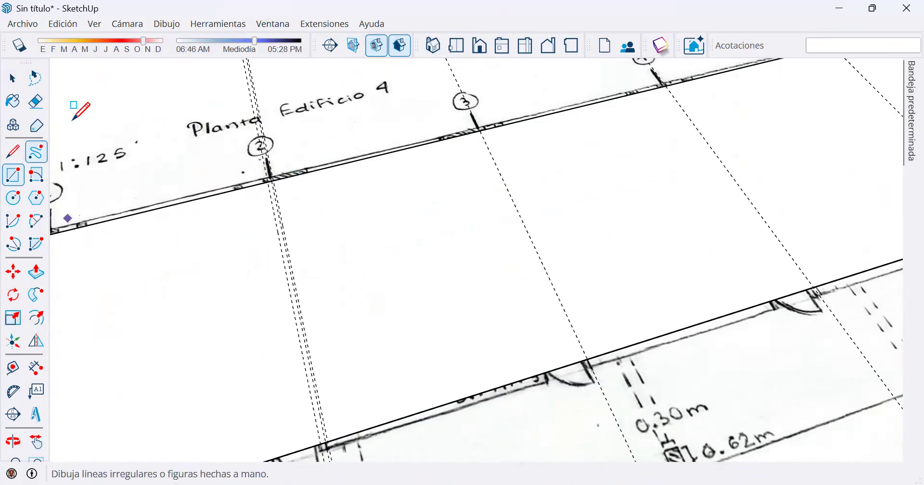
mouse_move(905, 102)
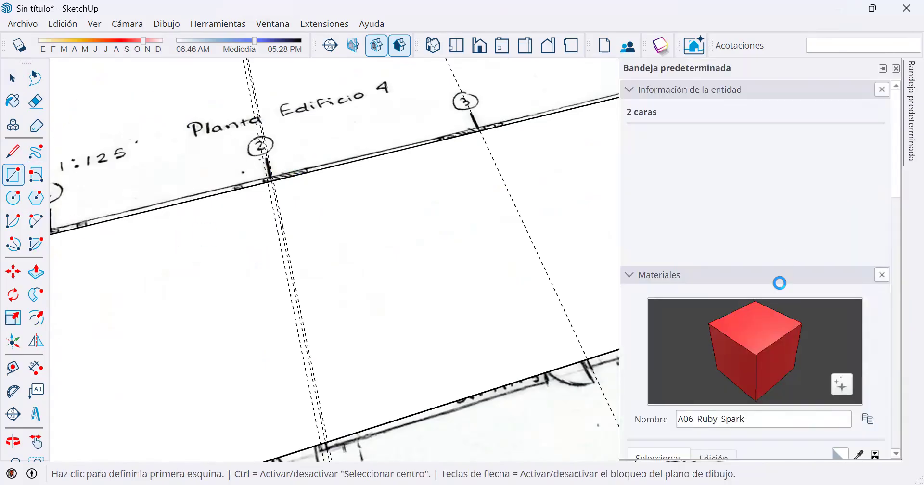
click(744, 358)
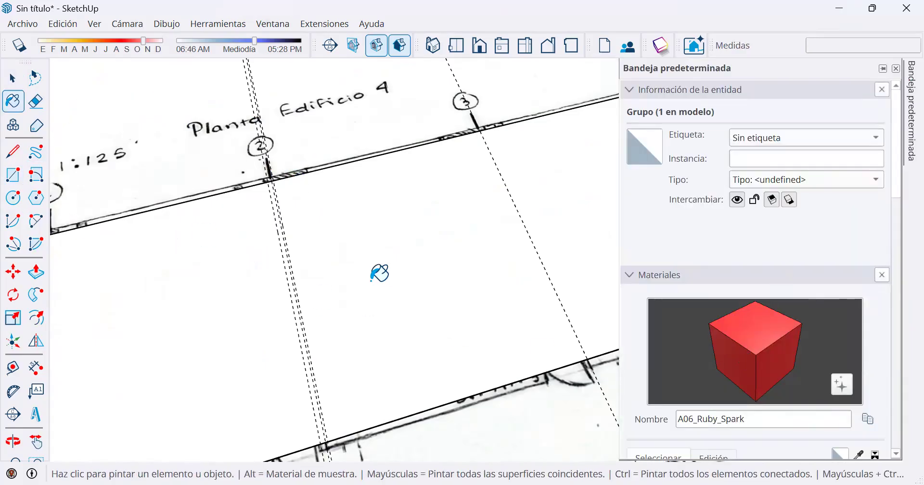
click(415, 355)
scroll(446, 357, down, 5)
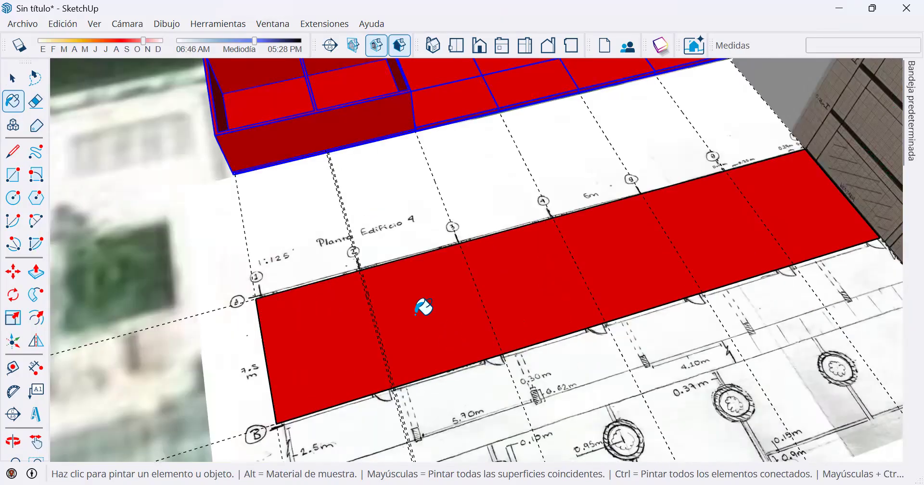
Offset the red rectangle's outline outward by 0.1 m.
scroll(423, 307, down, 3)
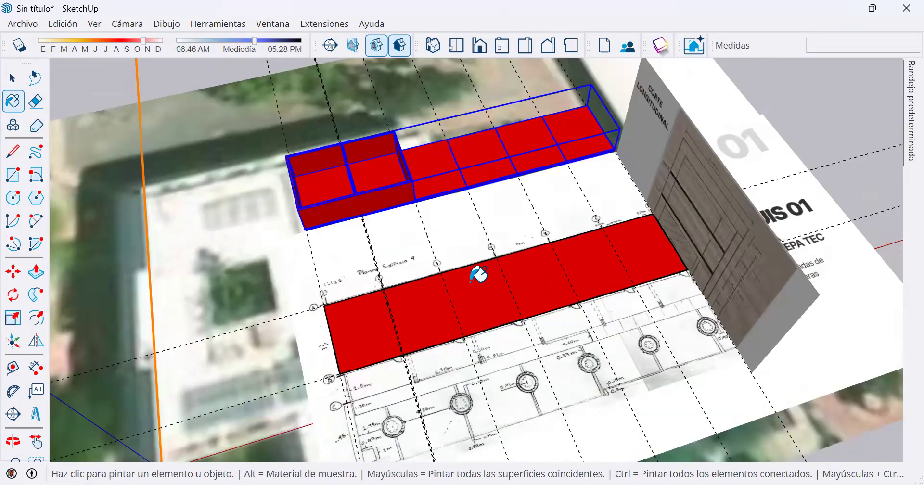
click(38, 321)
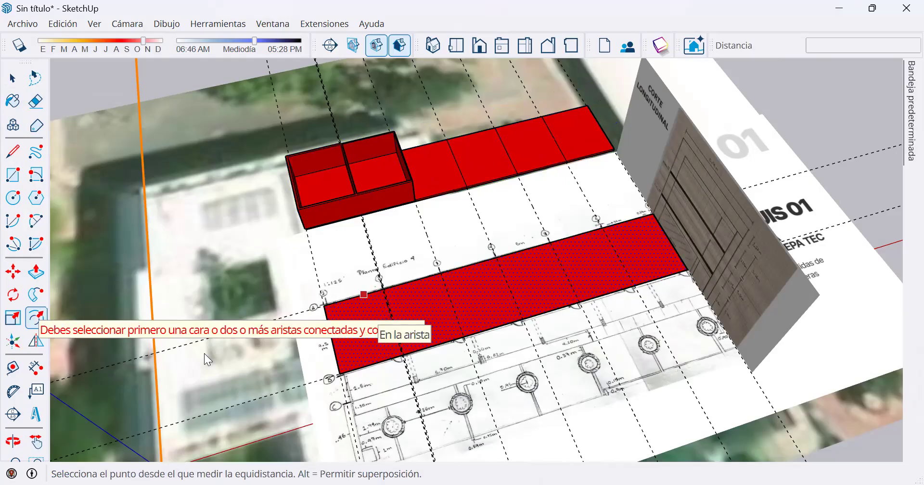
scroll(405, 315, up, 1)
scroll(318, 308, up, 1)
scroll(287, 317, up, 1)
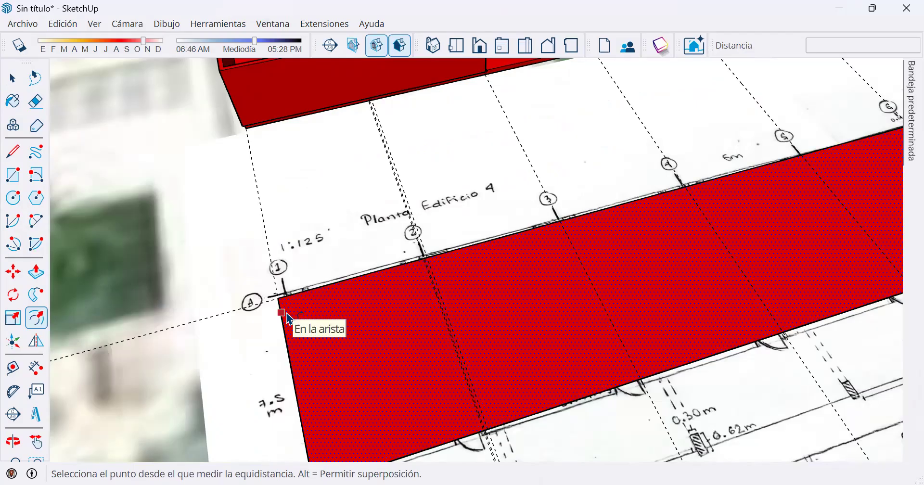
click(285, 316)
text(.1)
key(Return)
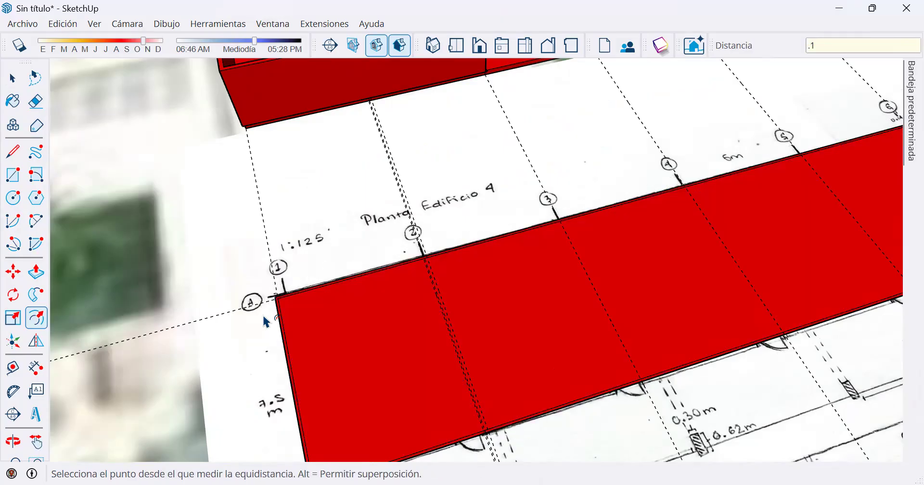
Offset the original rectangle's outline inward by 0.1 m to form the inner wall line.
scroll(282, 309, up, 3)
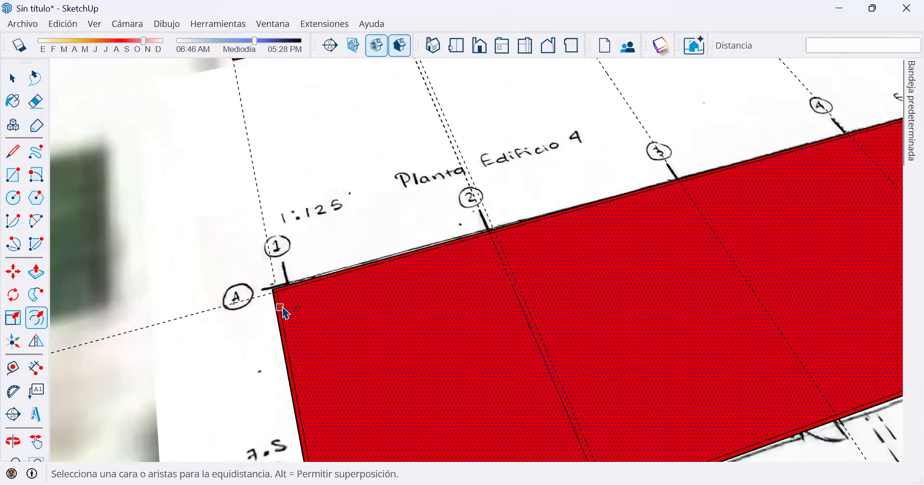
click(297, 306)
text(.1)
key(Return)
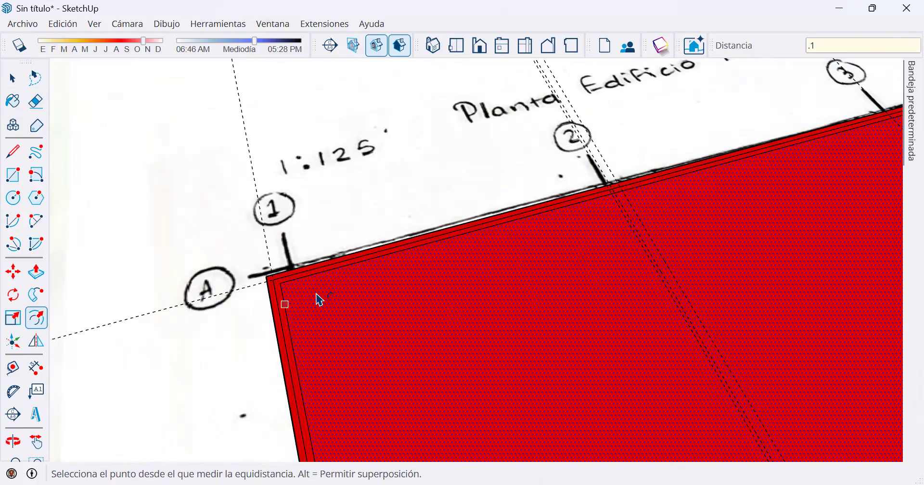
Select the middle outline's edge along axis B, between the inner and outer wall lines.
scroll(559, 282, down, 3)
middle_drag(666, 316, 531, 167)
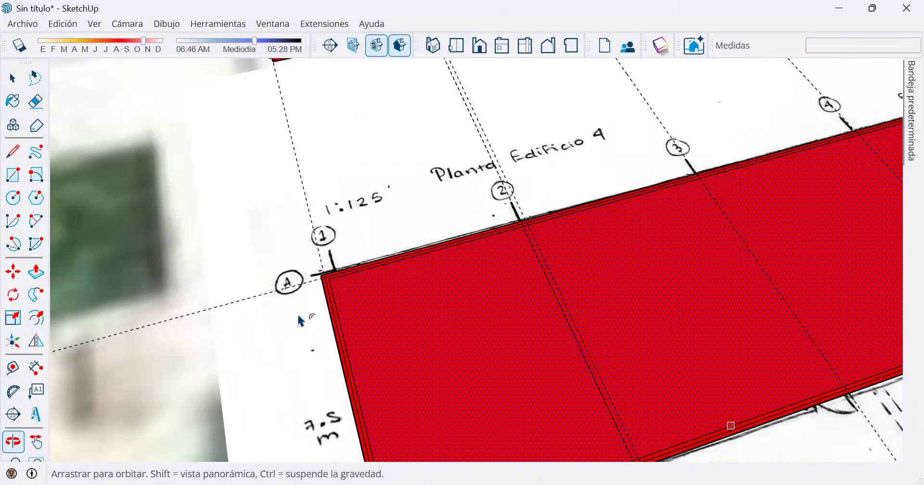
scroll(225, 380, up, 2)
key(space)
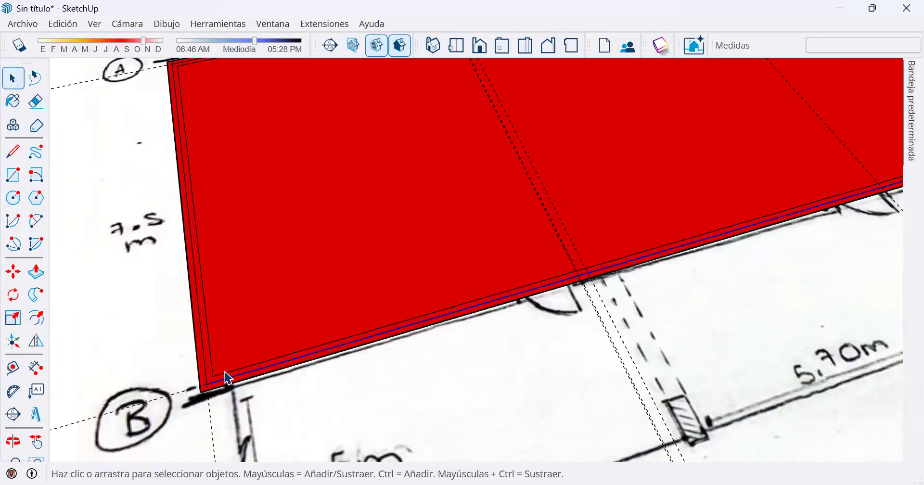
scroll(214, 385, up, 2)
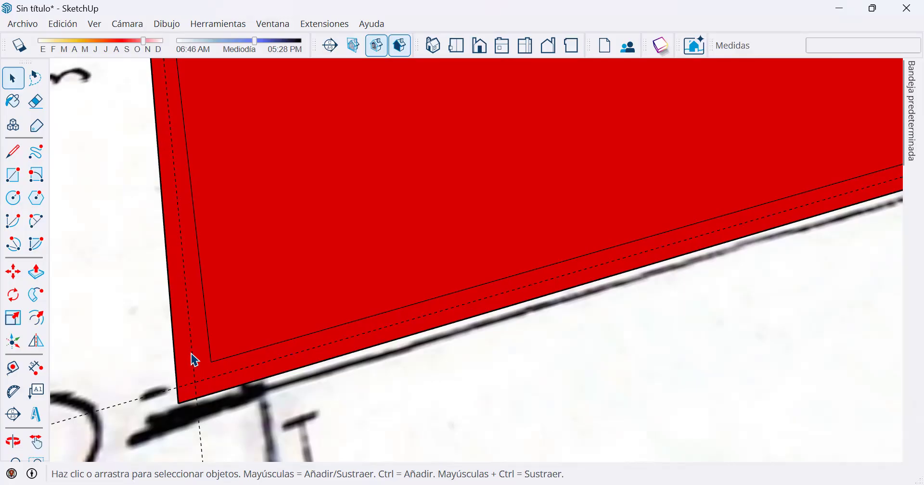
scroll(203, 364, down, 2)
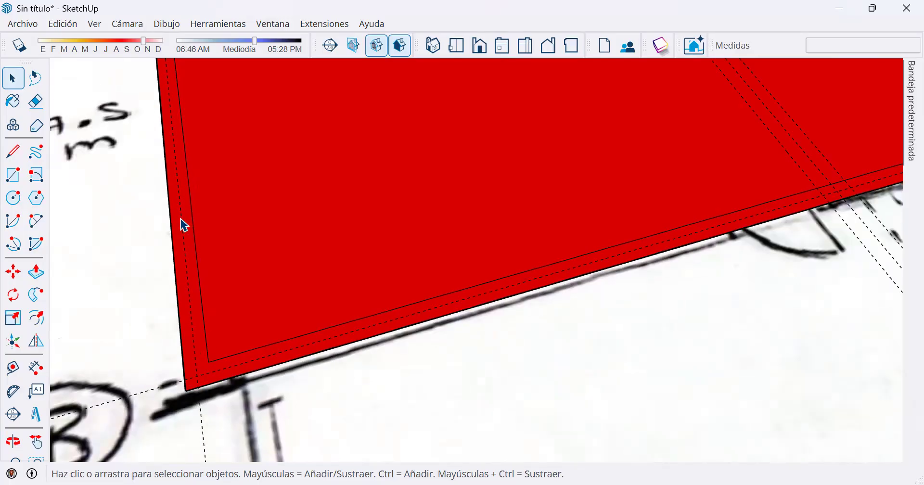
click(36, 271)
click(186, 284)
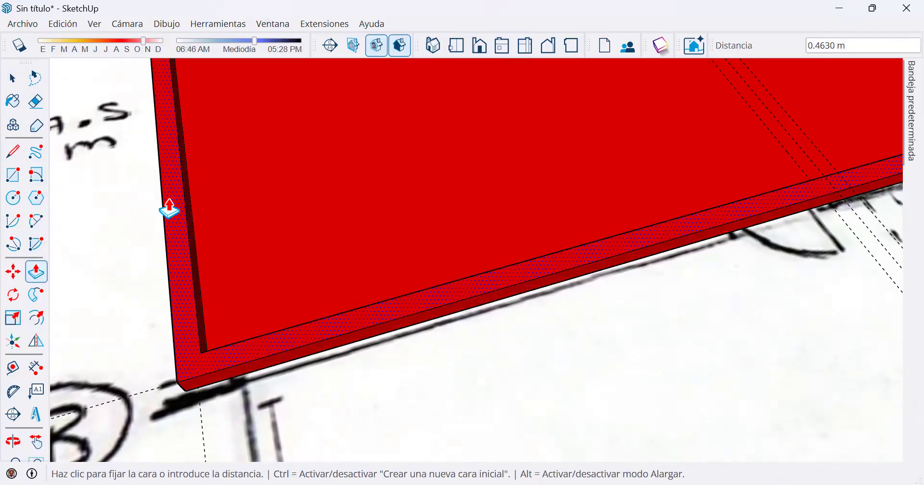
scroll(168, 209, down, 2)
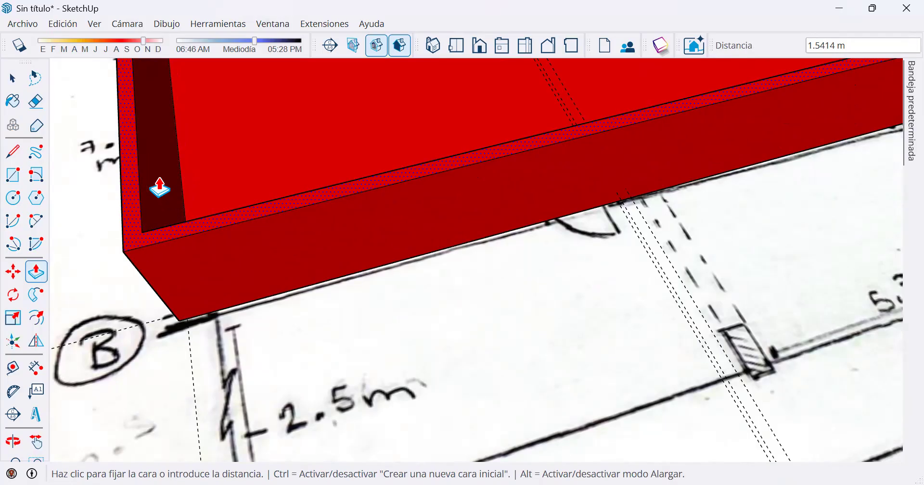
key(space)
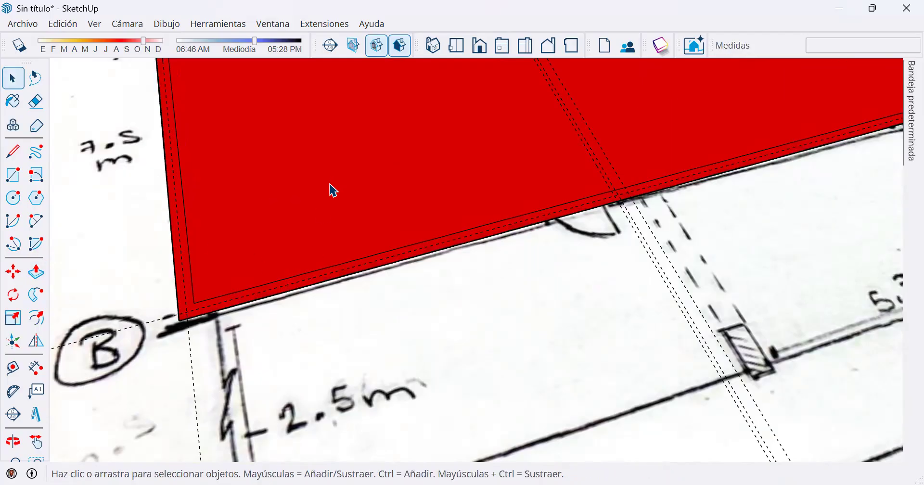
Try to erase the middle outline's edge along axis A with the Eraser near axis 7.
scroll(332, 187, up, 3)
middle_drag(637, 169, 549, 322)
scroll(543, 233, down, 3)
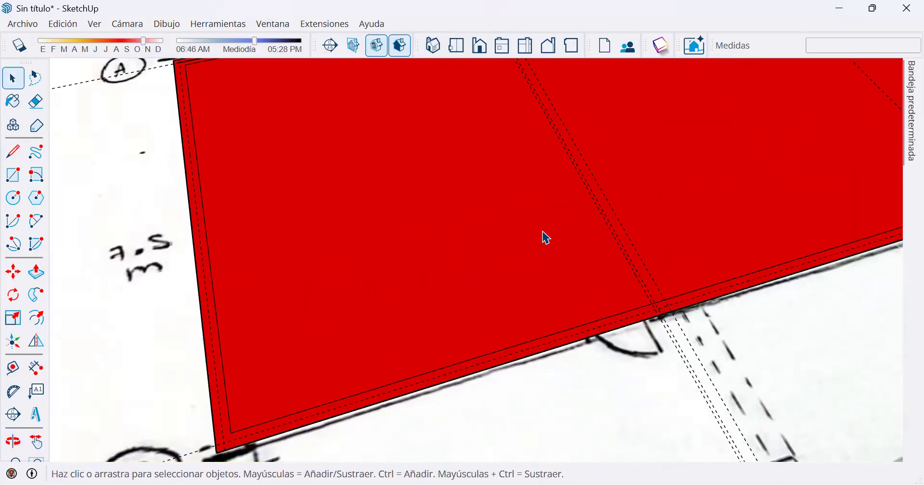
scroll(635, 177, down, 4)
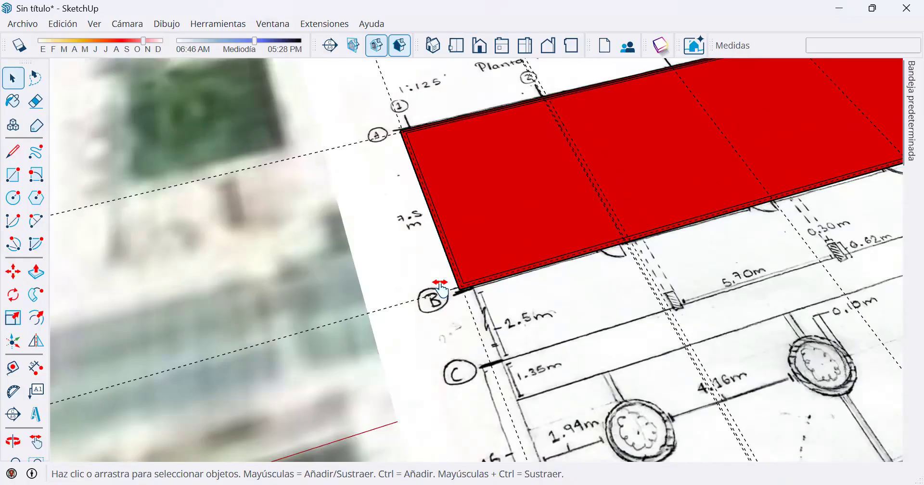
shift+middle_drag(441, 289, 200, 374)
scroll(633, 206, up, 3)
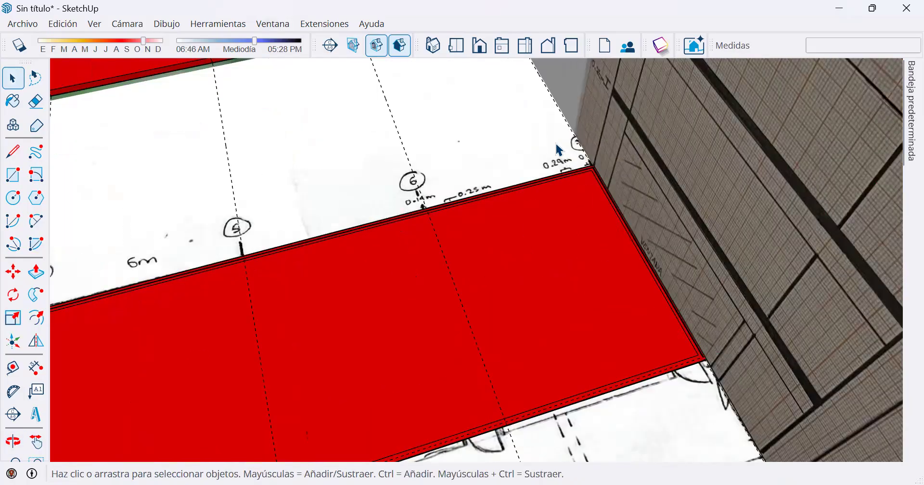
scroll(558, 150, up, 4)
click(36, 101)
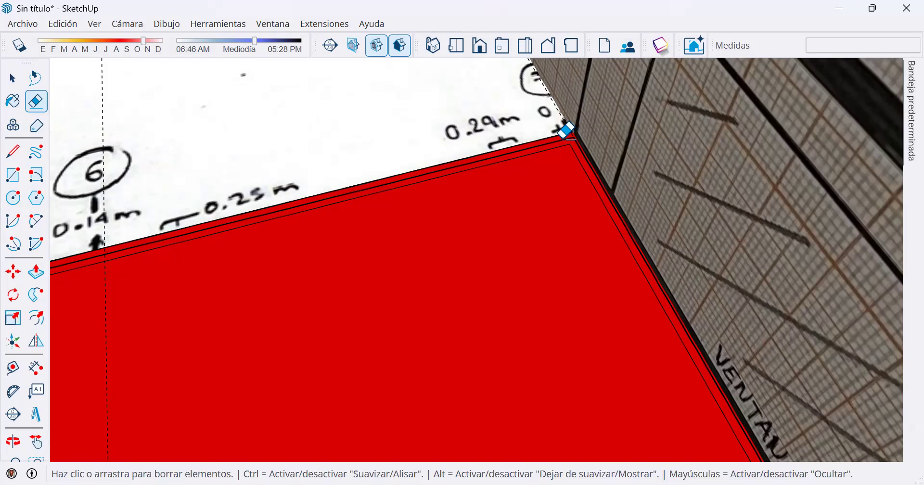
scroll(581, 133, up, 1)
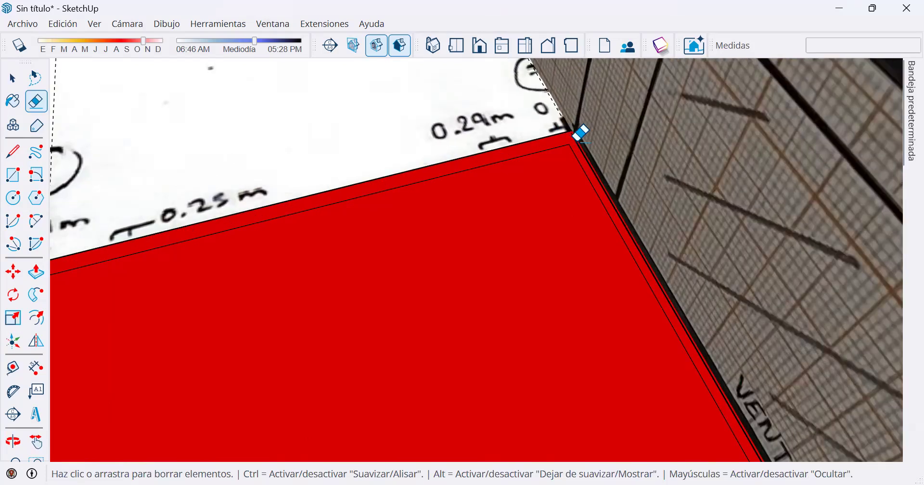
scroll(581, 133, down, 2)
scroll(496, 235, up, 1)
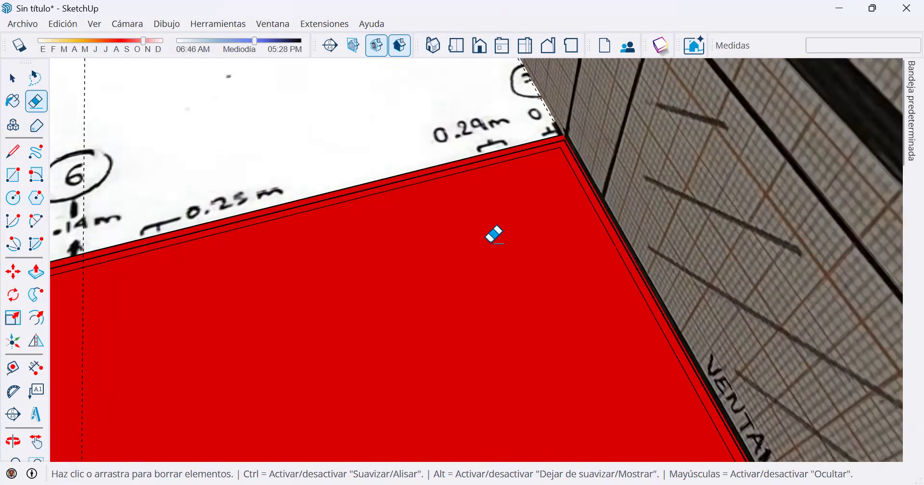
Select only the middle outline's edge along axis A and delete it, leaving the guide and the wall lines.
scroll(495, 234, down, 2)
scroll(584, 235, down, 2)
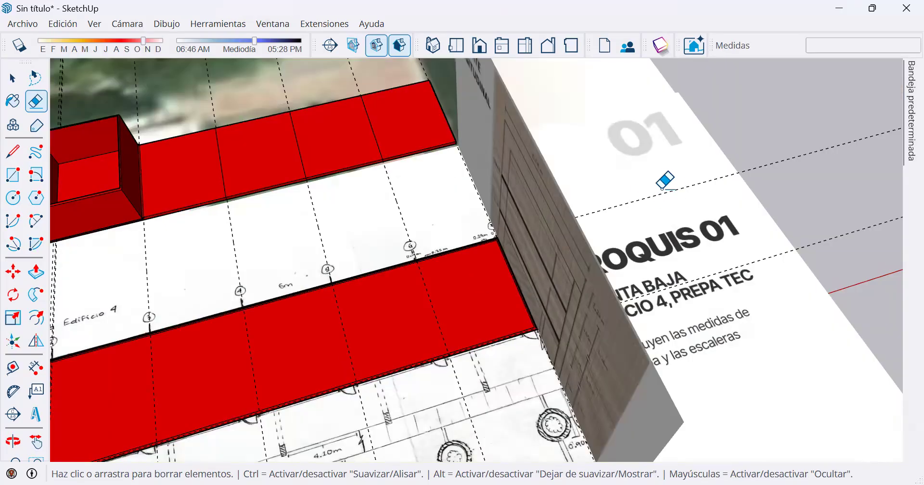
scroll(499, 247, up, 1)
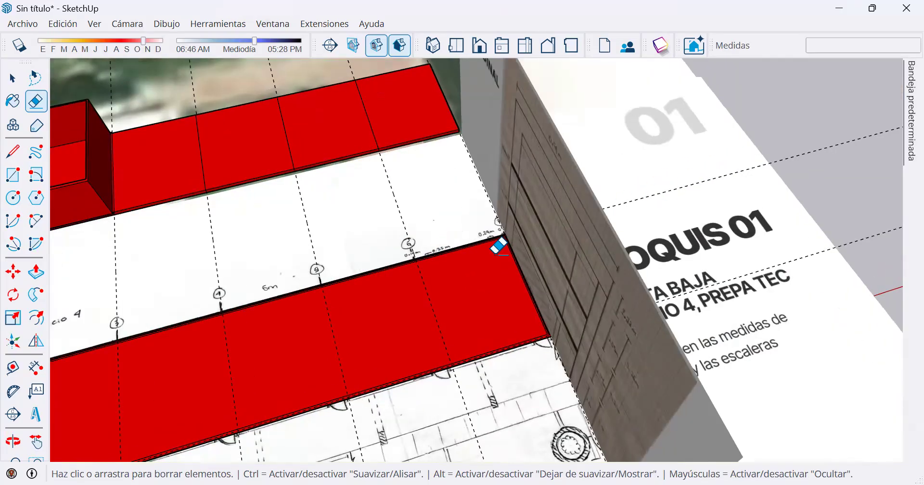
scroll(498, 246, up, 4)
key(space)
click(546, 195)
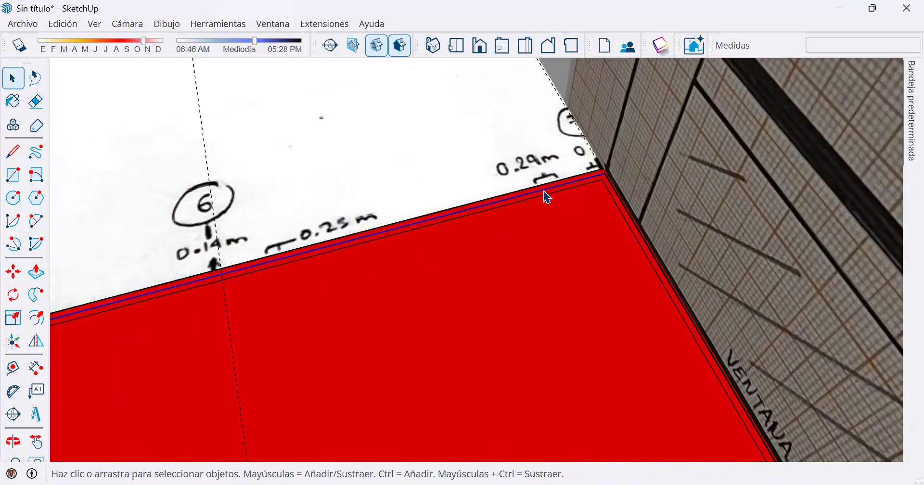
scroll(544, 202, down, 2)
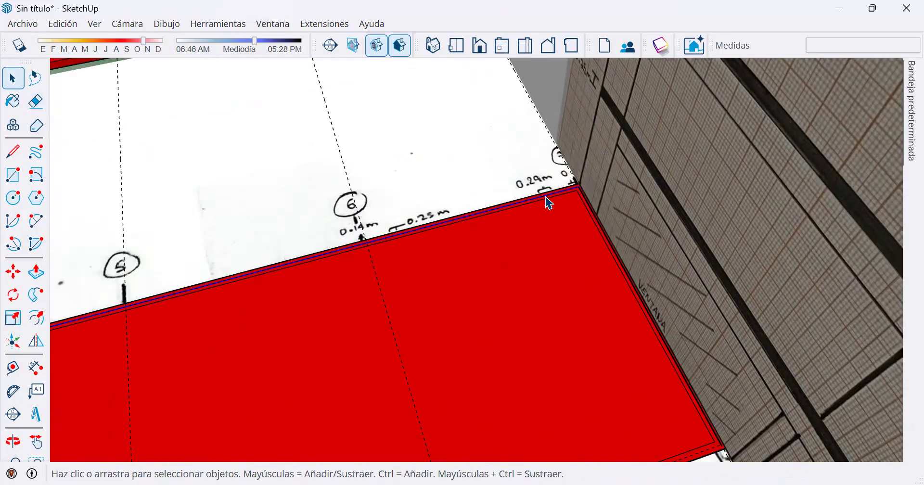
scroll(229, 182, down, 3)
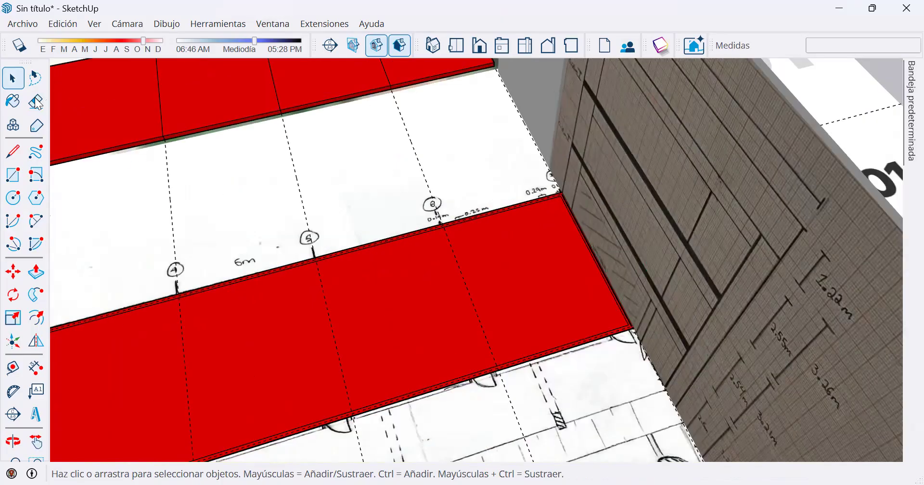
Delete the middle outline's edge along axis 7, between the inner and outer wall lines.
click(36, 101)
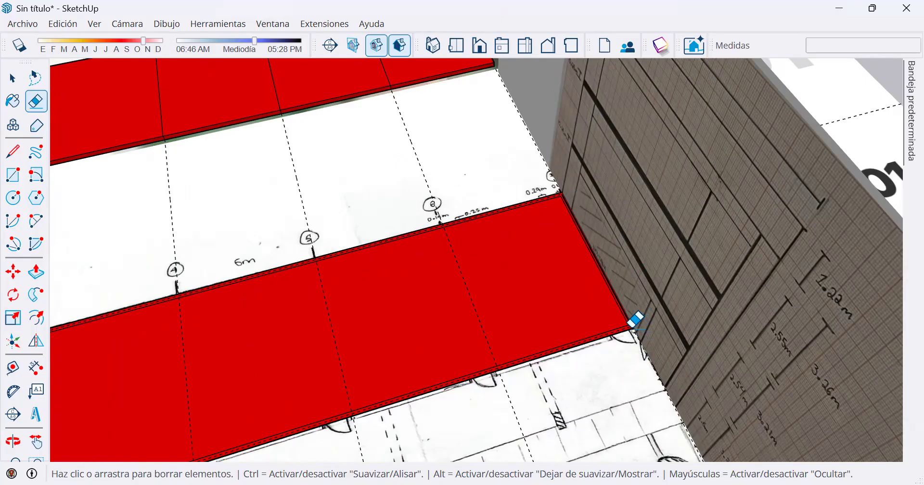
scroll(636, 319, up, 5)
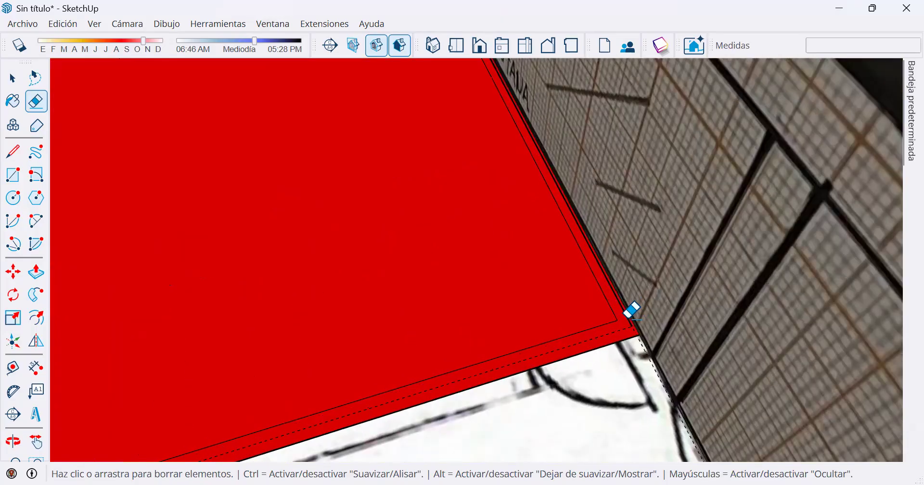
scroll(634, 312, up, 2)
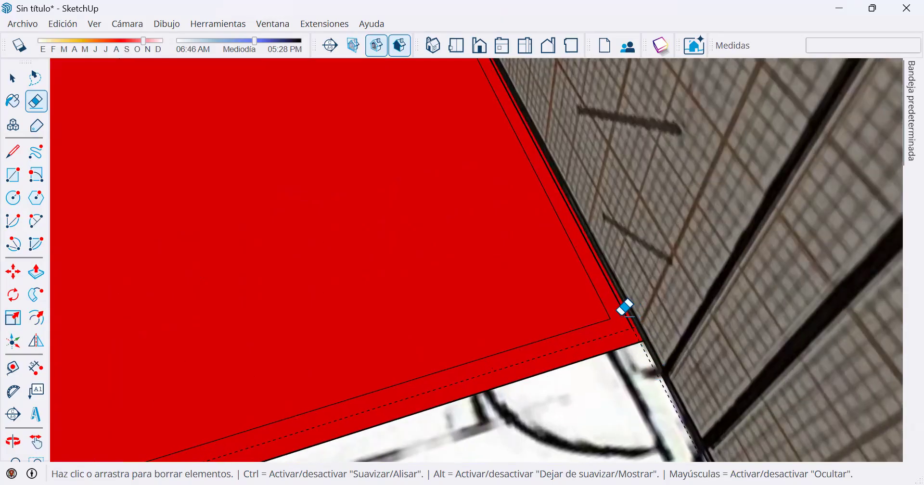
click(13, 78)
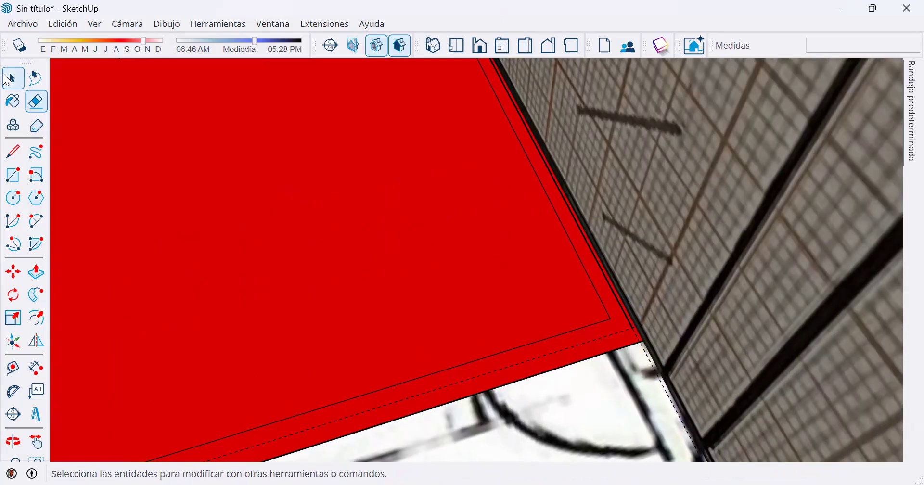
click(626, 315)
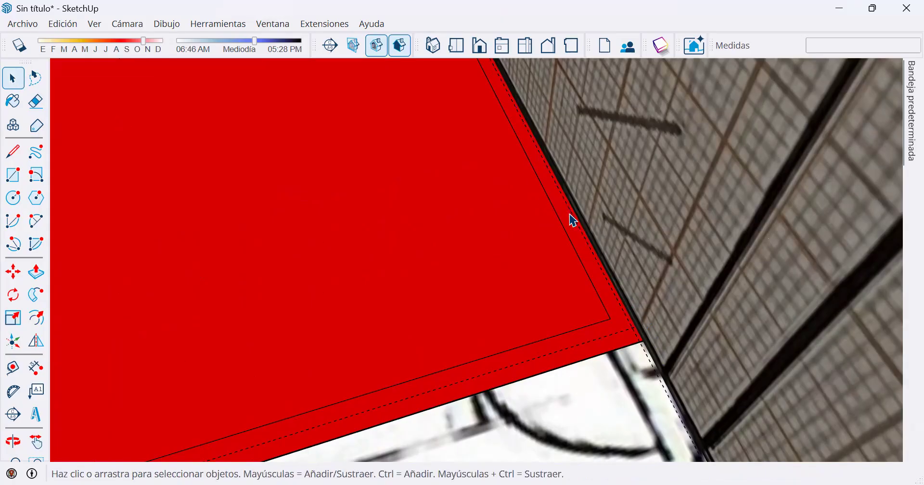
scroll(574, 221, down, 2)
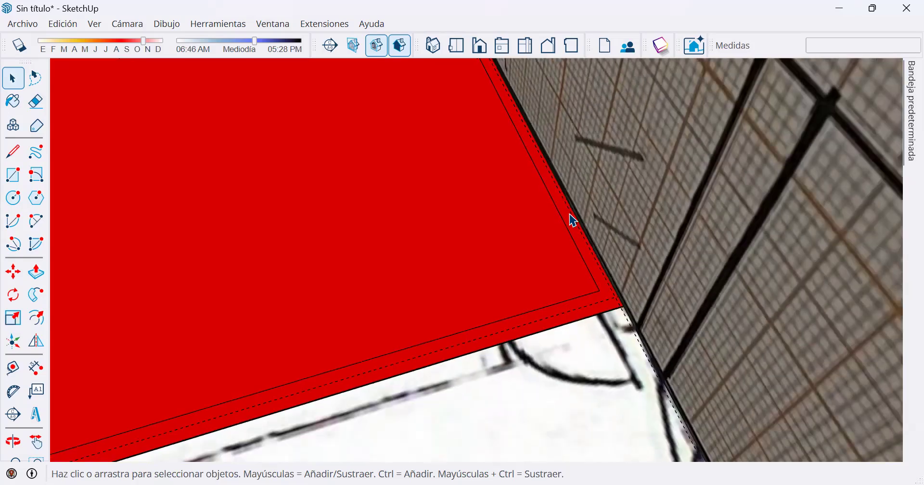
scroll(573, 221, down, 5)
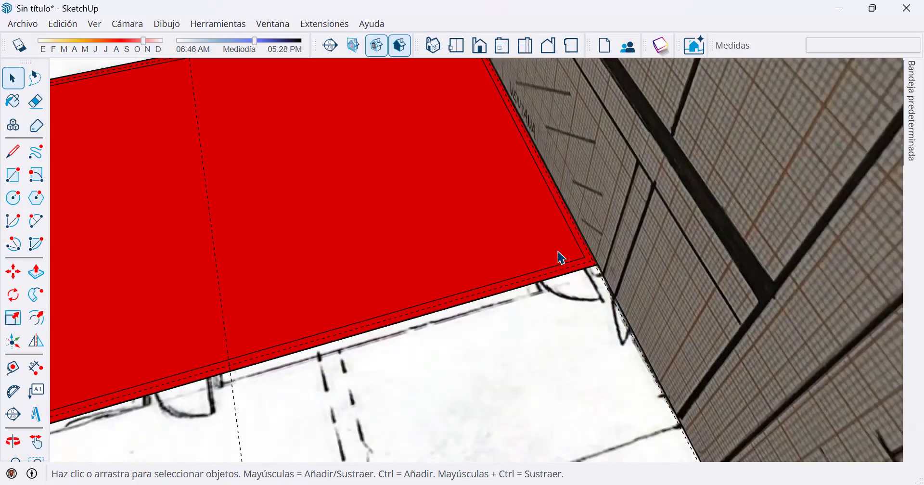
scroll(442, 248, down, 3)
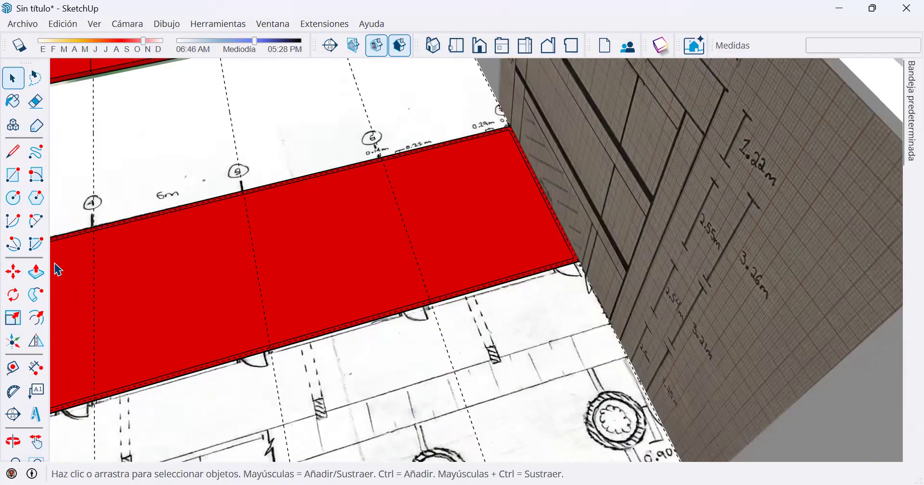
click(36, 272)
click(355, 331)
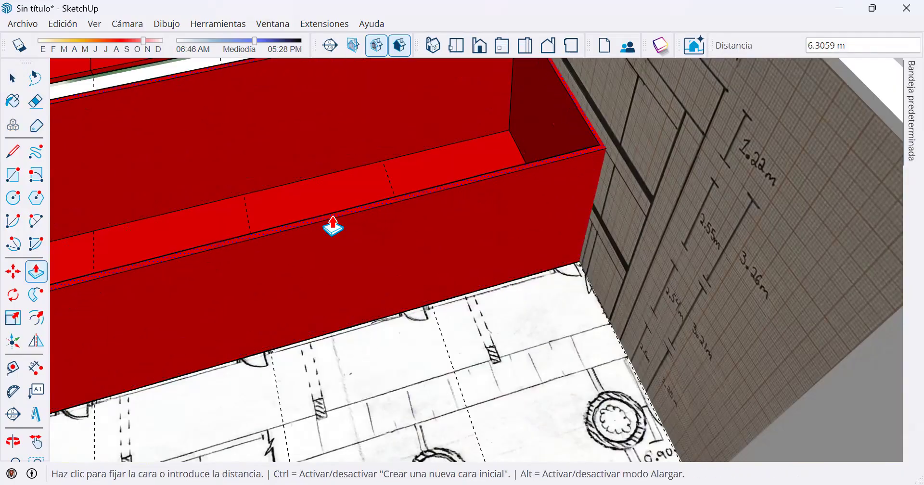
scroll(333, 237, down, 3)
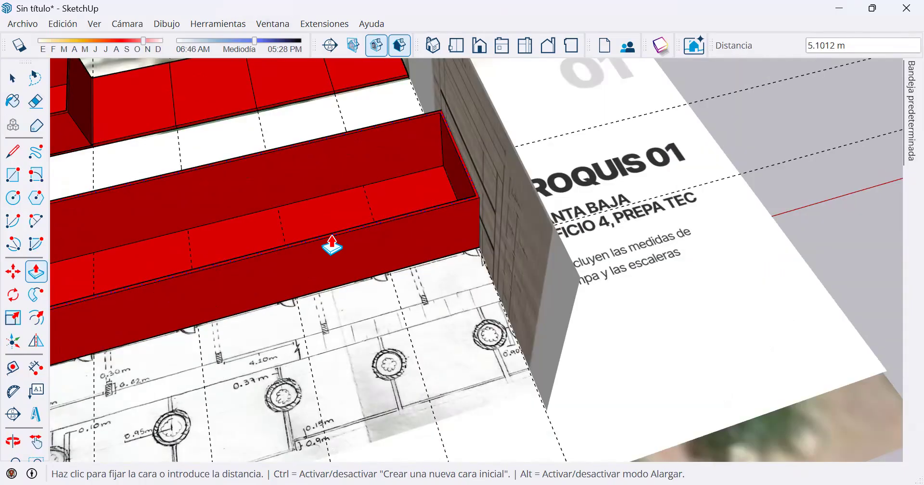
key(space)
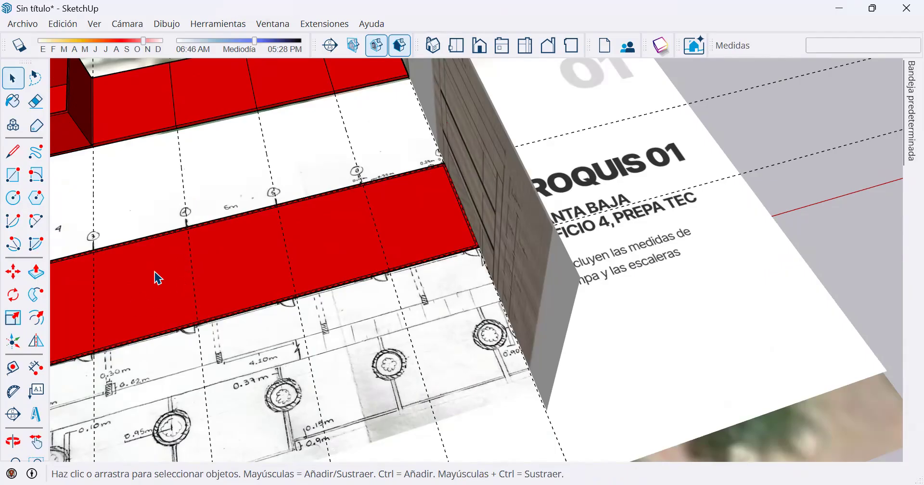
Place two guide lines parallel to axis 6, one on each side at 0.075 m, to mark the dividing wall's faces.
scroll(645, 159, up, 3)
scroll(467, 154, up, 3)
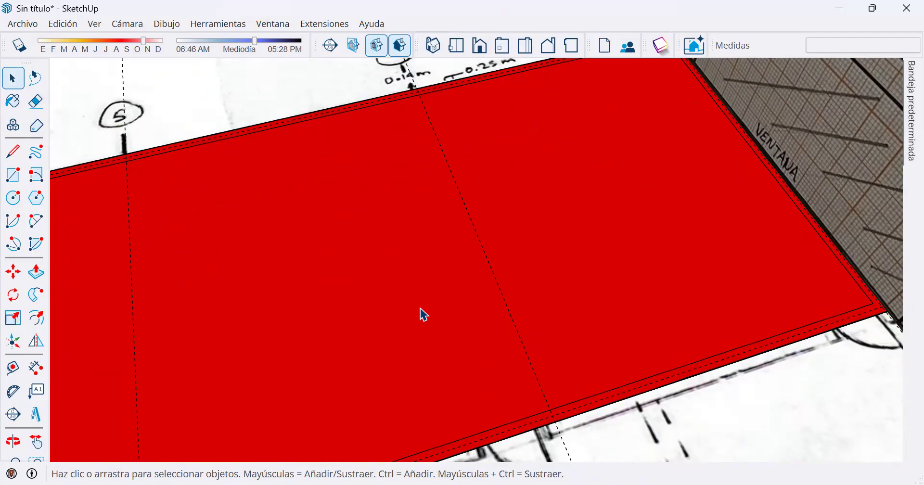
scroll(491, 361, down, 2)
scroll(356, 221, down, 1)
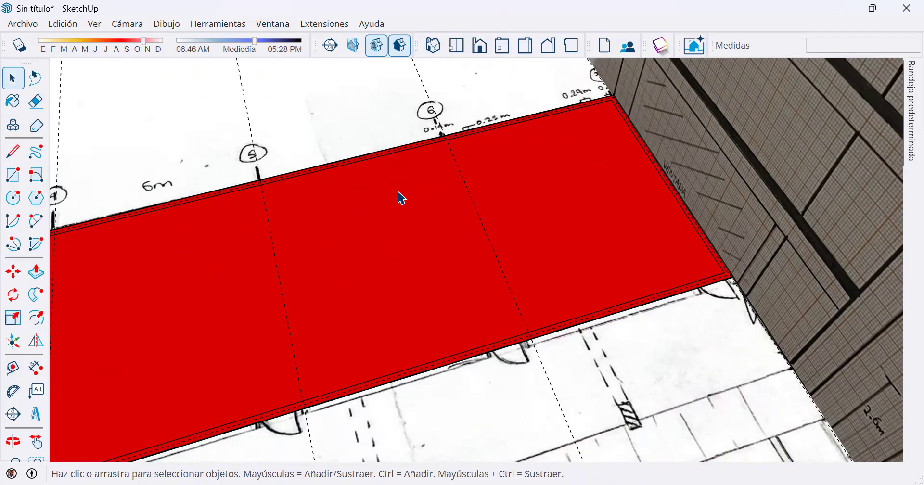
click(13, 368)
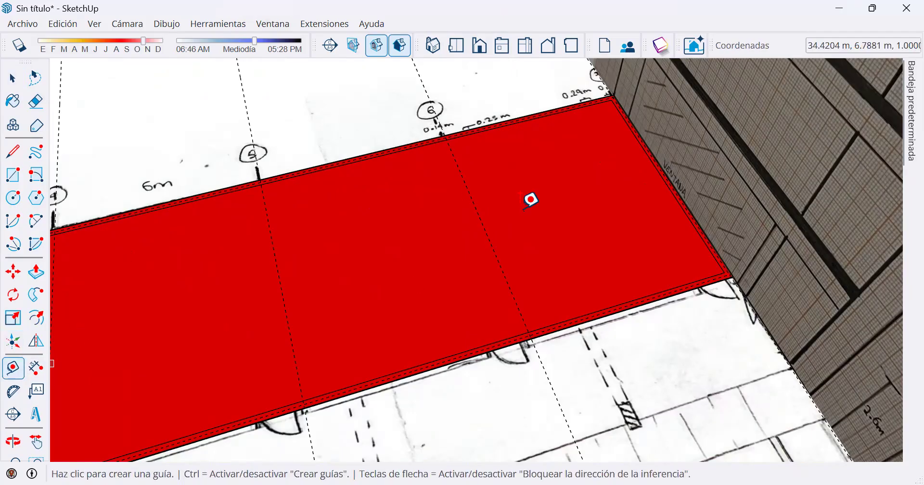
scroll(469, 193, up, 2)
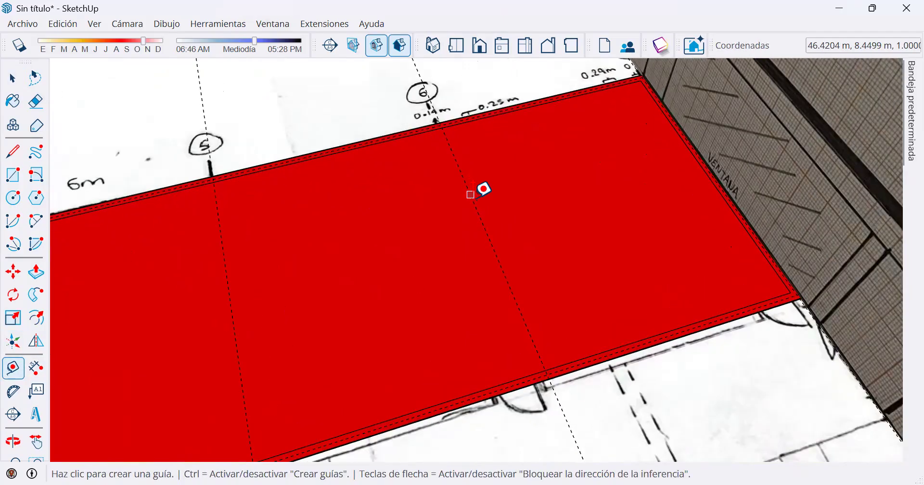
scroll(472, 198, up, 3)
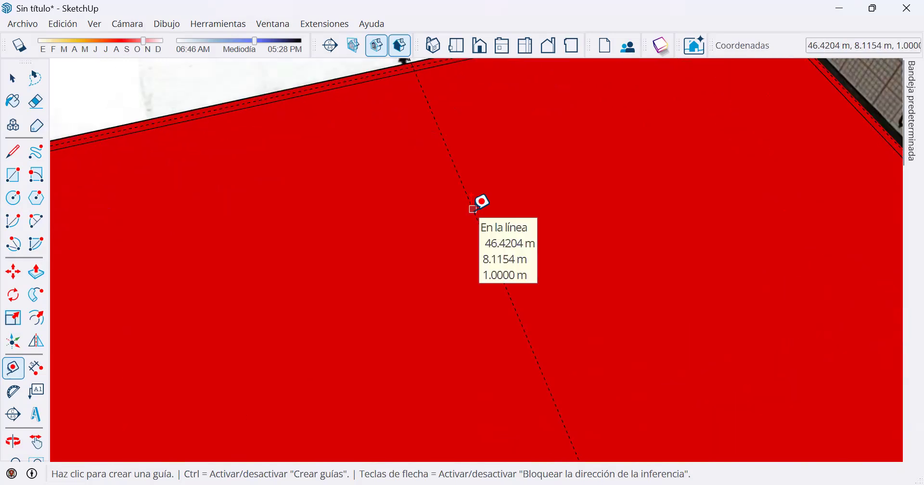
click(480, 225)
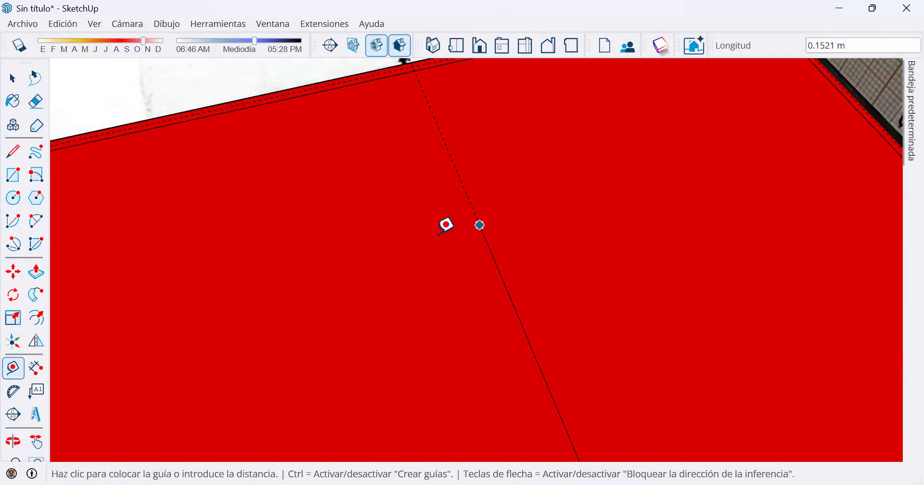
text(.075)
key(Return)
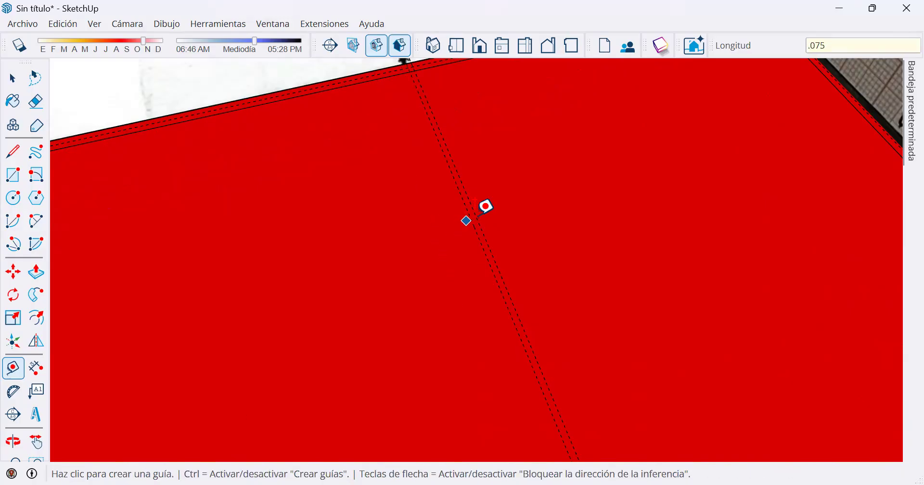
click(475, 213)
text(.)
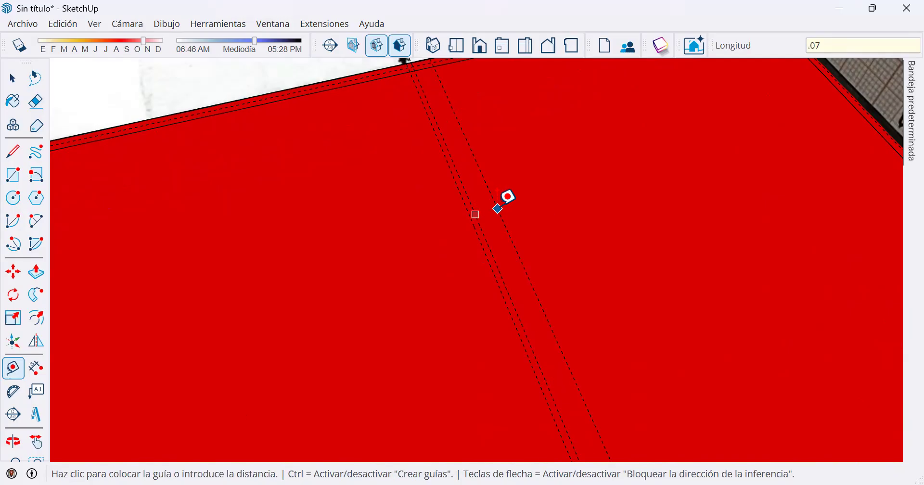
key(Return)
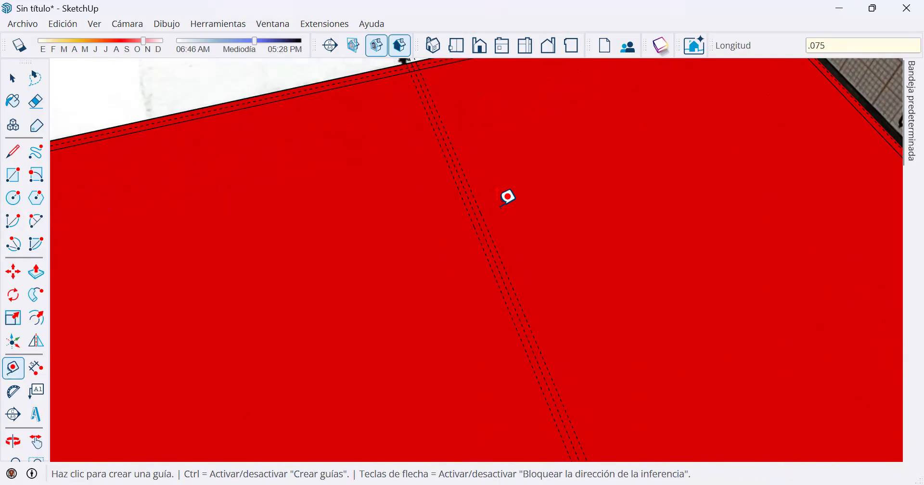
Draw a 0.15 by 7.4 m rectangle between the two guides along axis 6, from the upper to the lower inner wall line.
scroll(549, 217, down, 3)
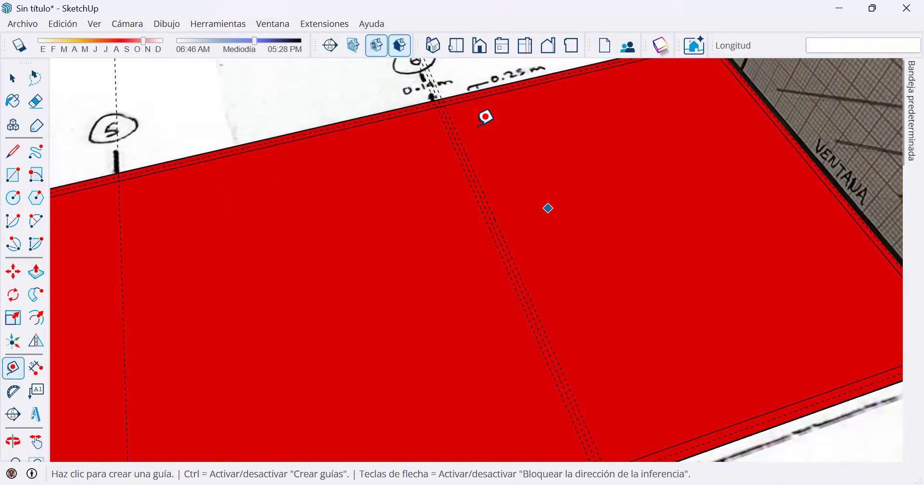
scroll(465, 118, up, 3)
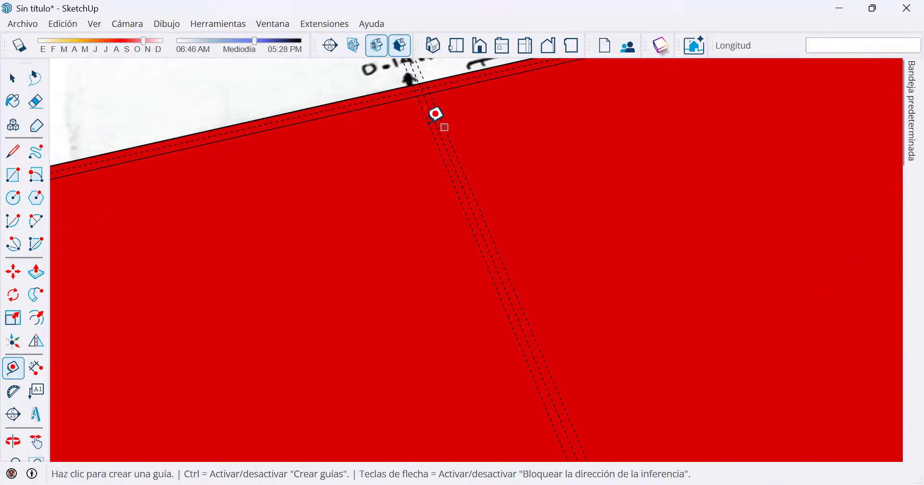
key(space)
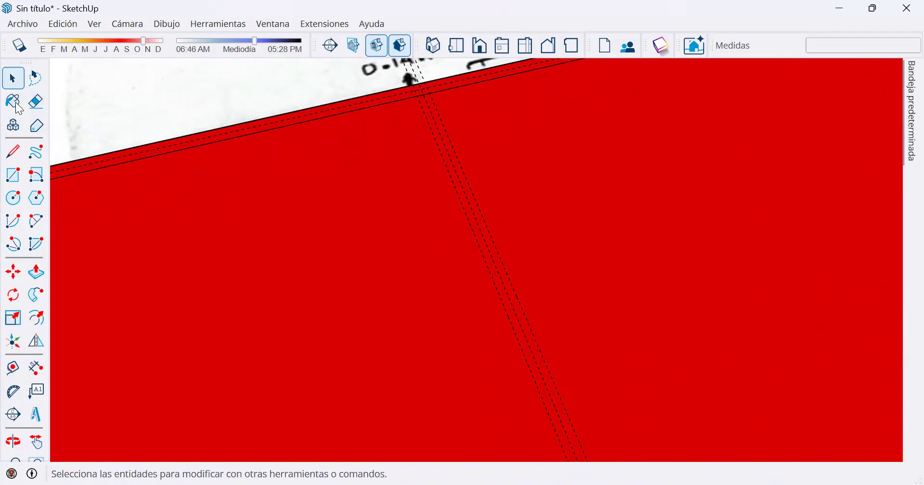
click(13, 175)
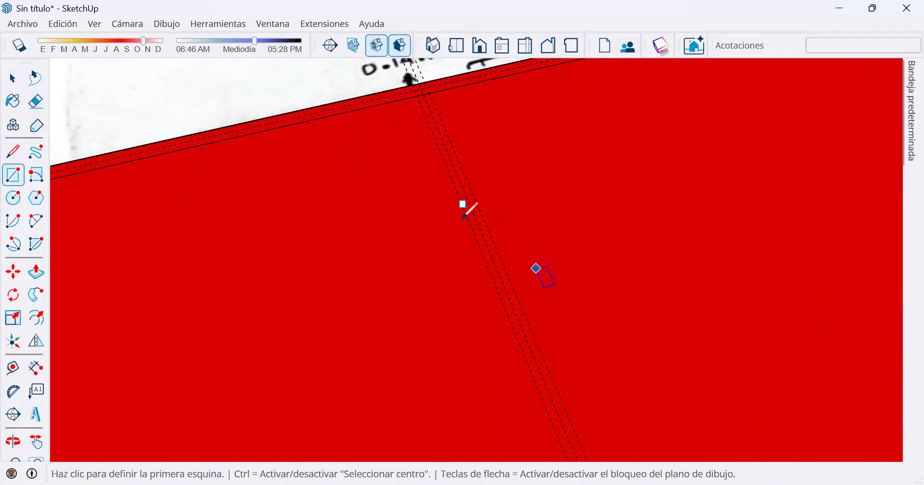
click(418, 96)
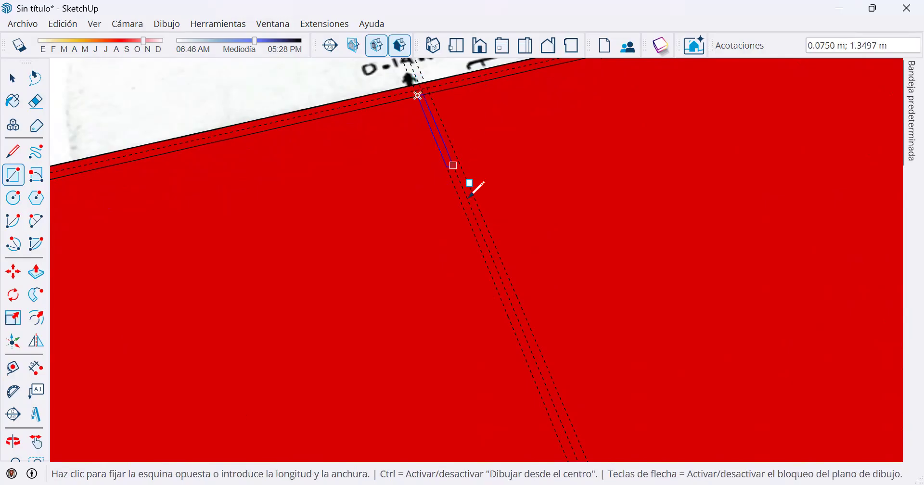
scroll(472, 188, down, 3)
scroll(501, 268, down, 3)
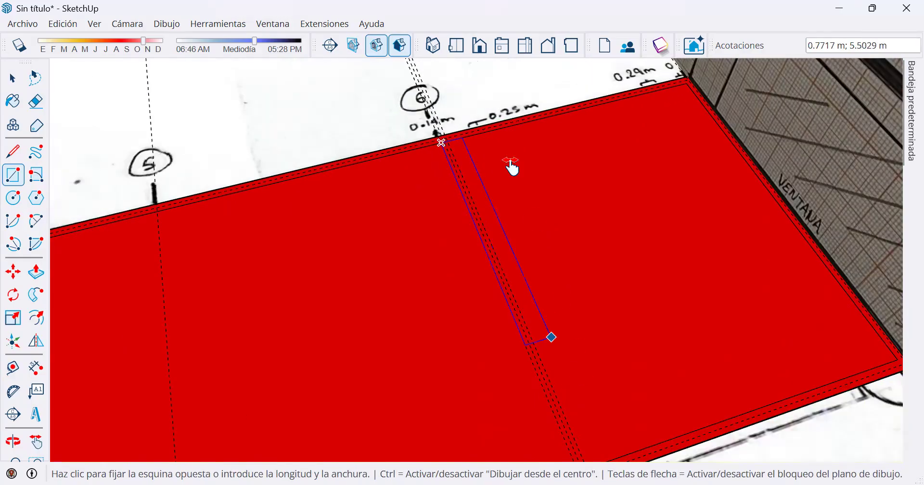
scroll(538, 233, up, 3)
scroll(519, 243, up, 1)
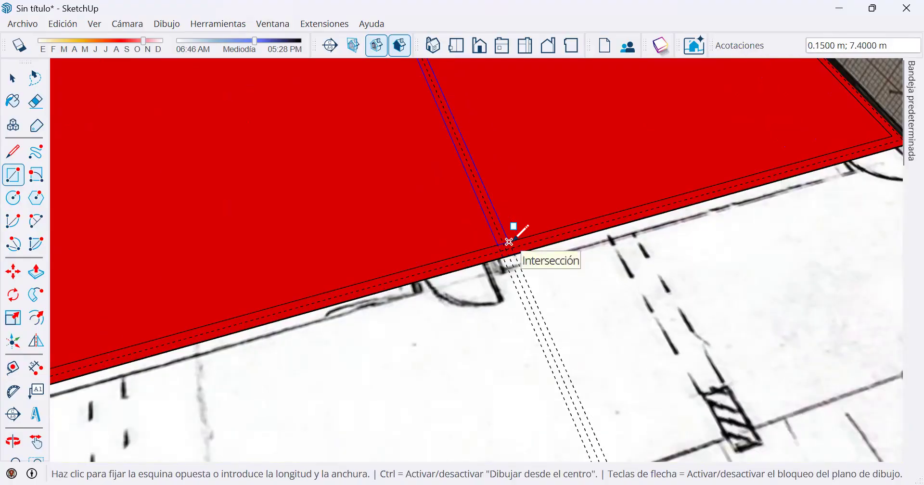
click(509, 242)
key(space)
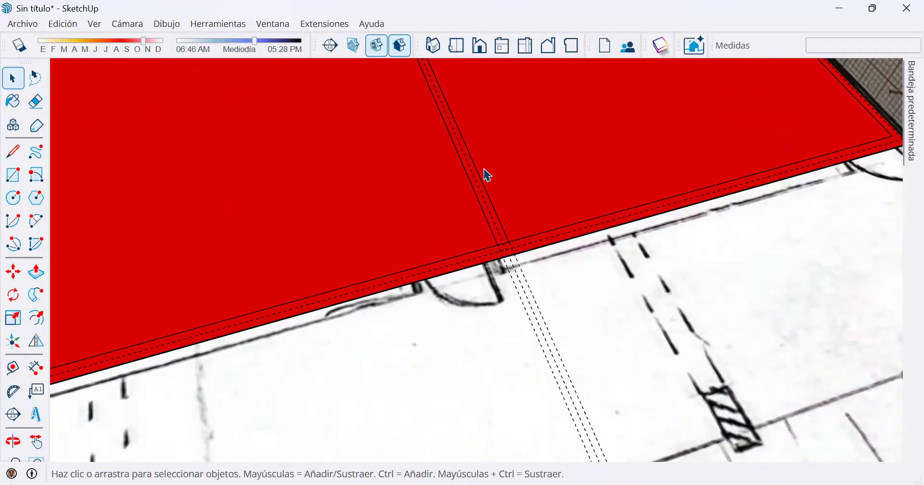
Copy the dividing wall's rectangle from axis 6 to the axis 5 intersection on the inner wall line, 6 m away.
scroll(487, 176, up, 3)
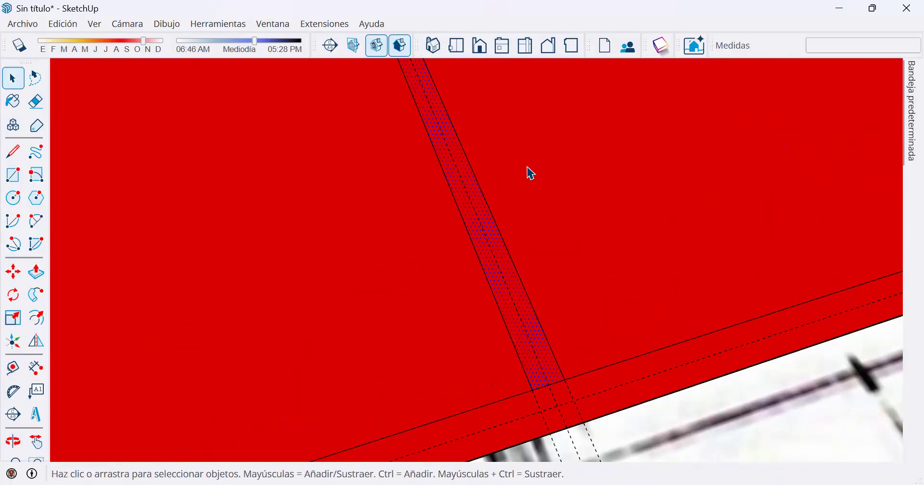
scroll(524, 183, down, 5)
scroll(608, 150, down, 1)
shift+middle_drag(609, 151, 578, 303)
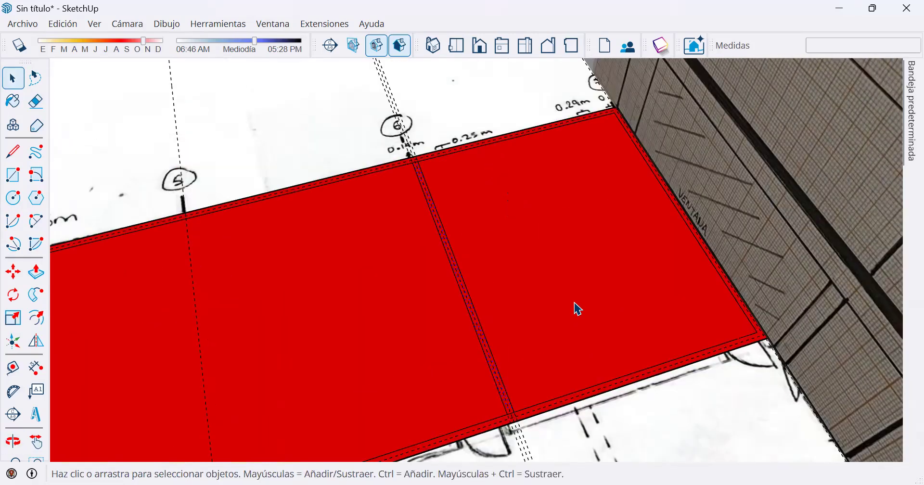
scroll(429, 164, up, 2)
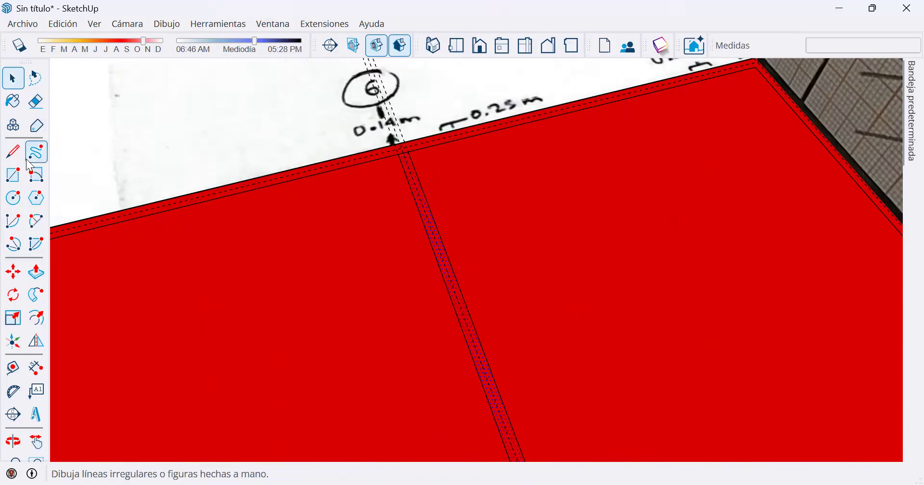
click(21, 282)
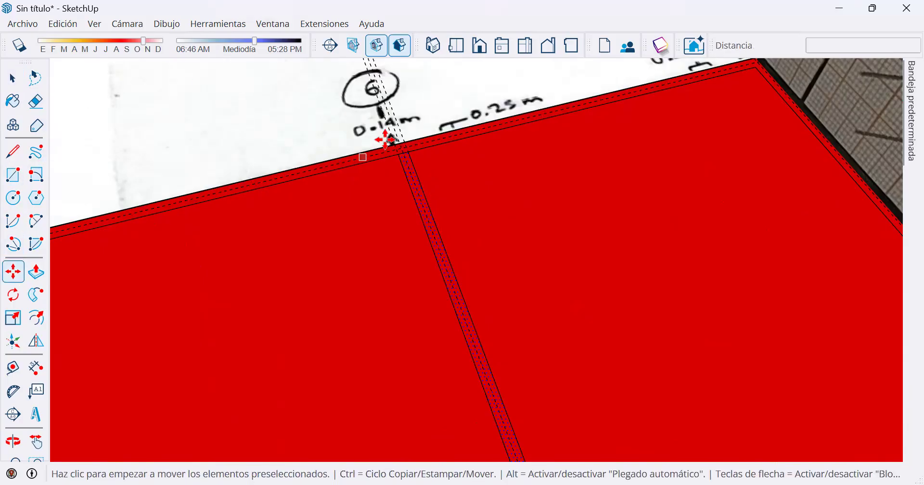
scroll(409, 153, up, 2)
scroll(413, 153, up, 2)
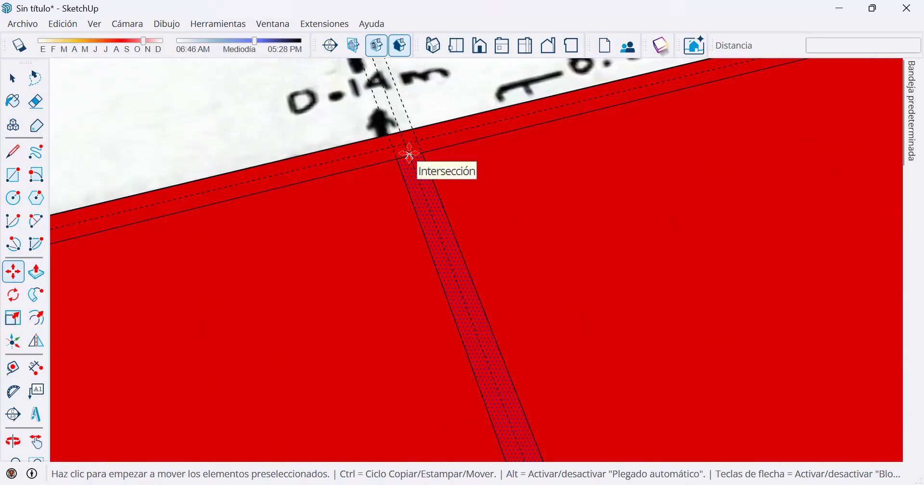
key(ctrl)
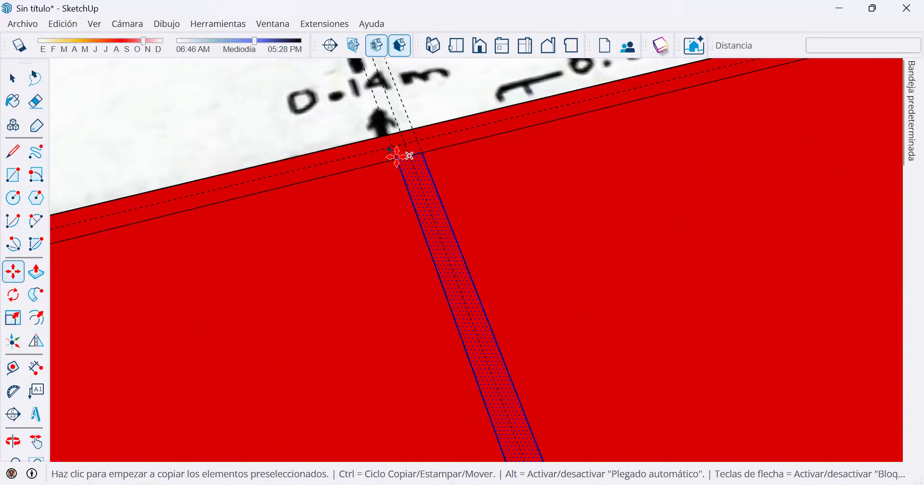
click(406, 156)
scroll(224, 243, down, 5)
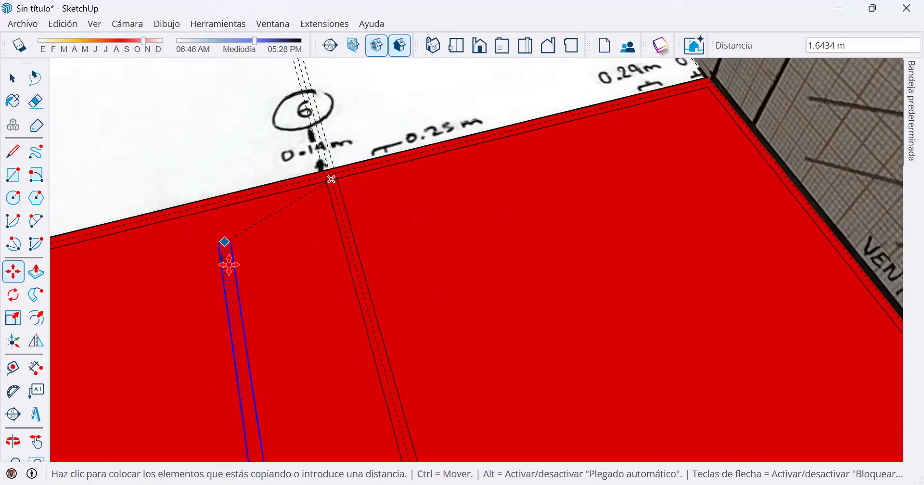
shift+middle_drag(226, 251, 644, 166)
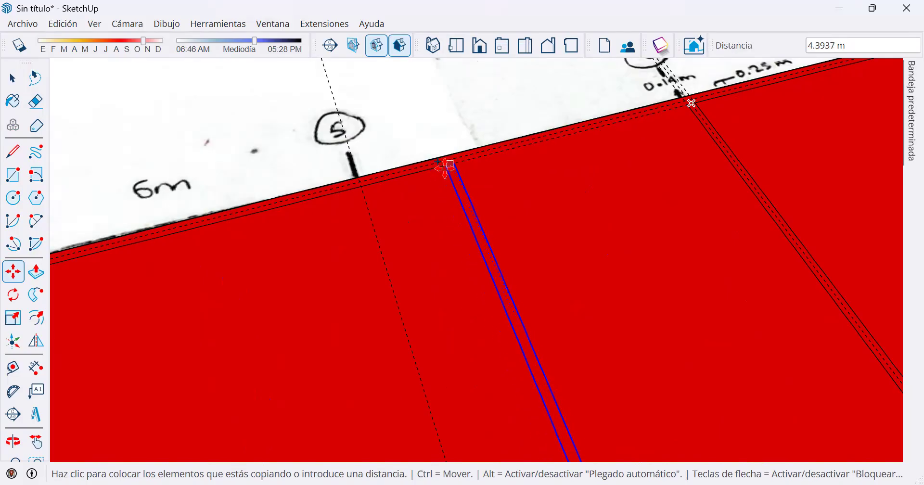
scroll(368, 183, up, 2)
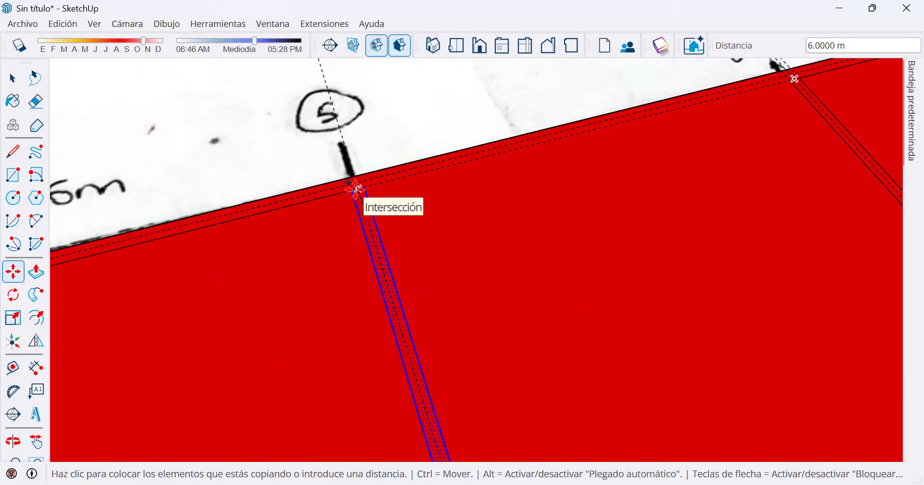
click(356, 189)
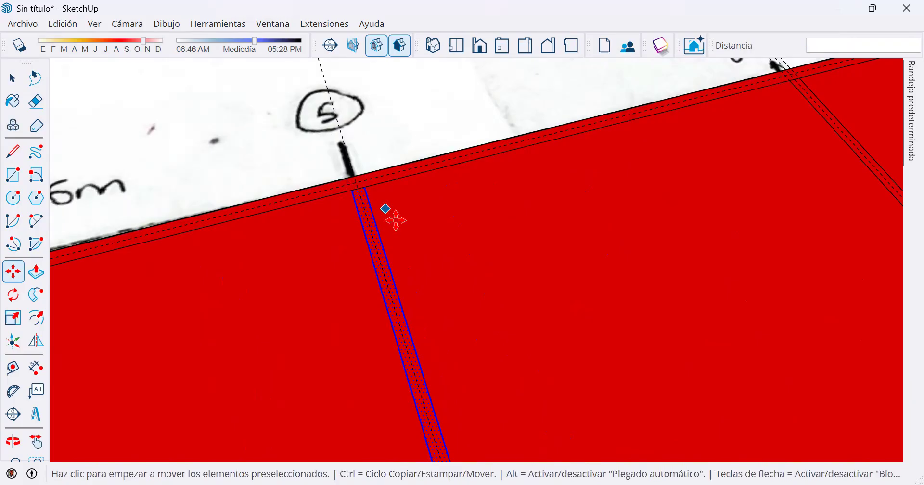
Multiply the wall copy by four (x4) to place dividing walls on the remaining axes up to axis 2.
scroll(393, 221, down, 3)
scroll(404, 230, down, 1)
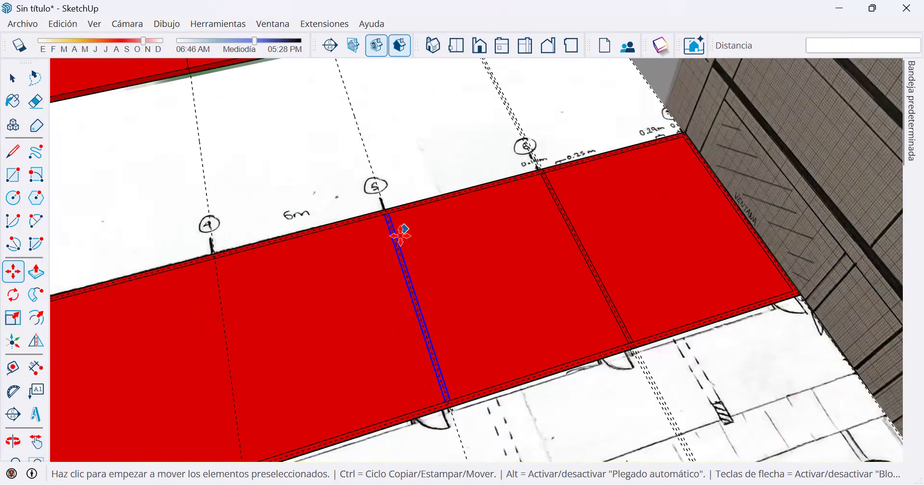
scroll(390, 243, down, 1)
scroll(218, 324, down, 2)
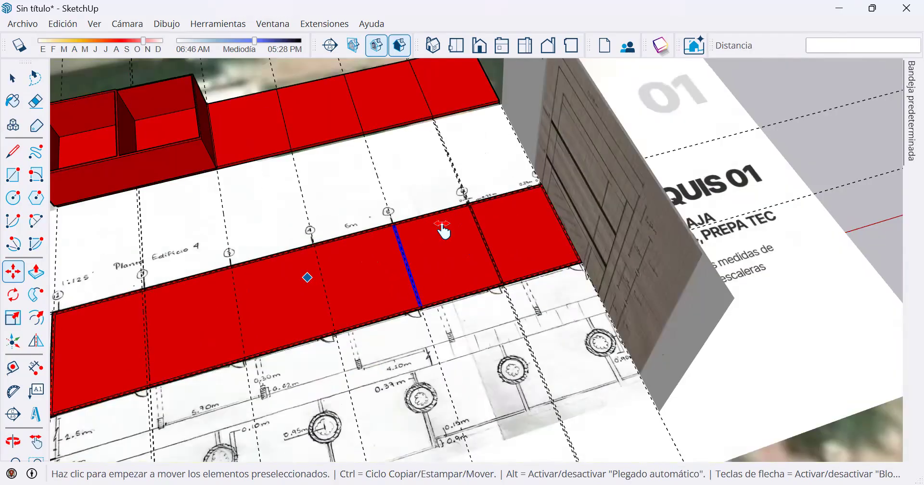
middle_drag(441, 231, 445, 230)
shift+middle_drag(276, 296, 445, 229)
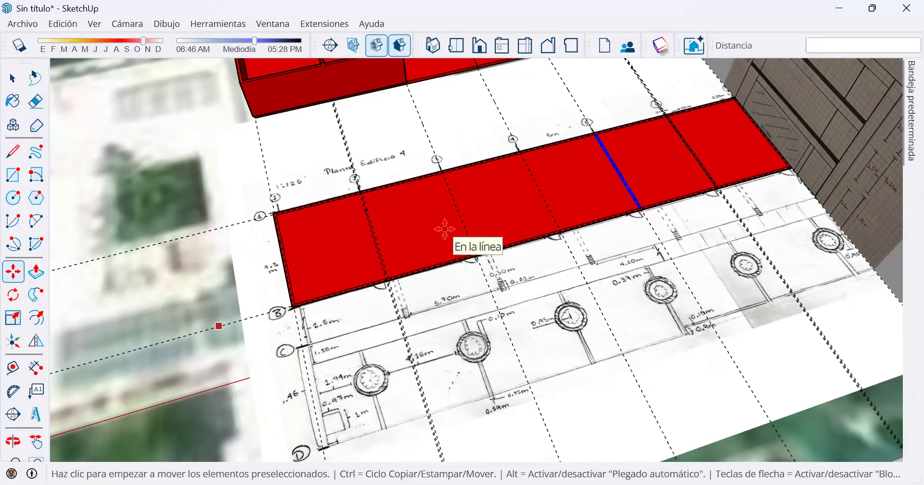
text(x)
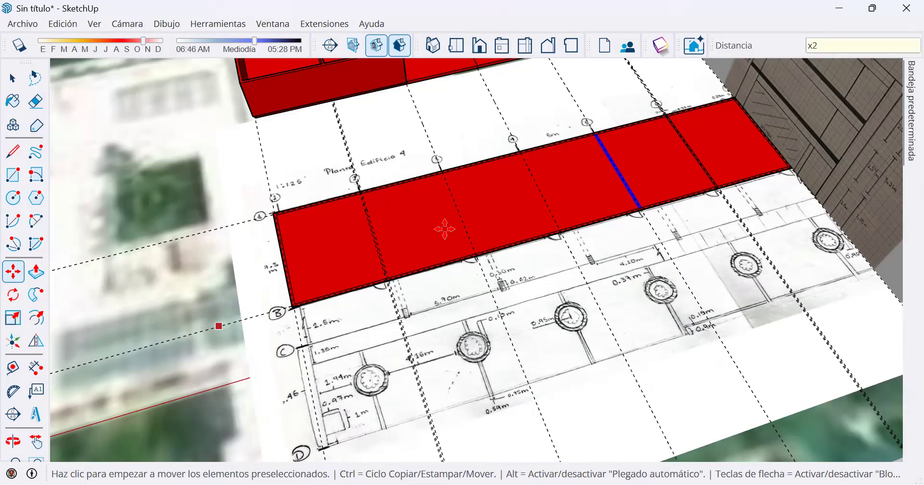
text(2)
key(Return)
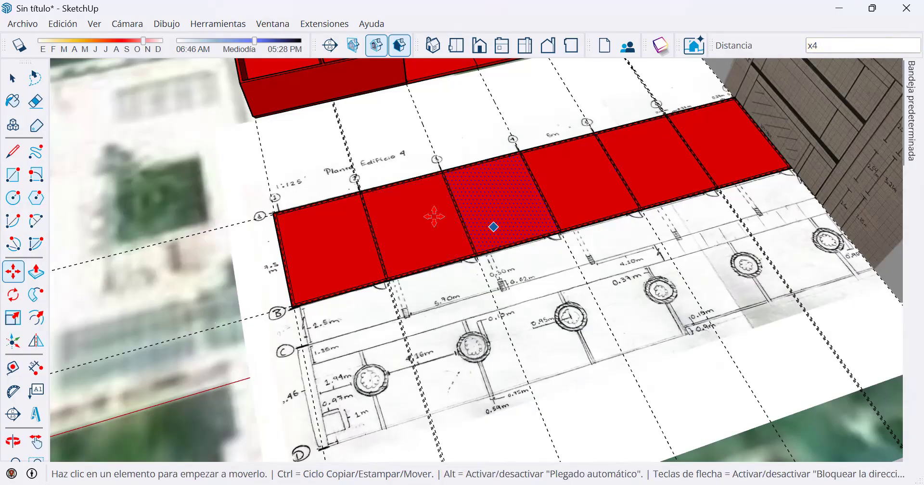
Examine the copied dividing wall's alignment with the guides and its junction with the perimeter wall at axis 2.
scroll(302, 200, up, 6)
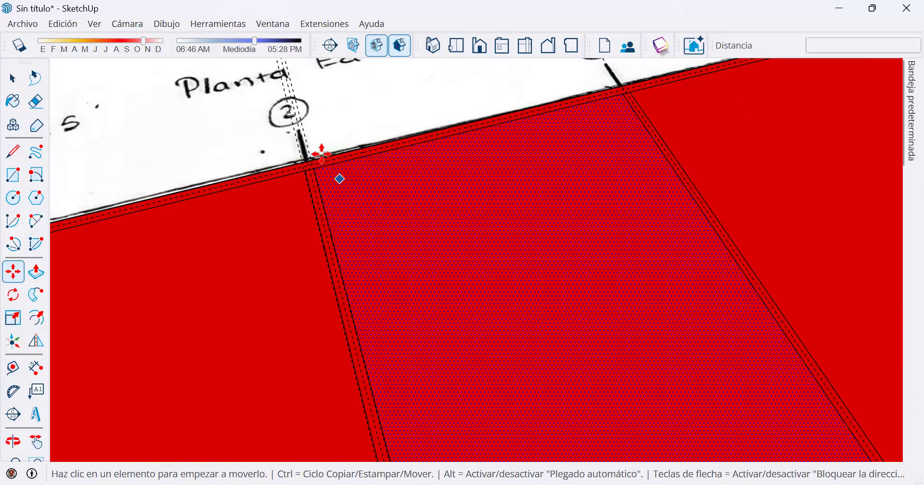
key(space)
scroll(317, 185, up, 2)
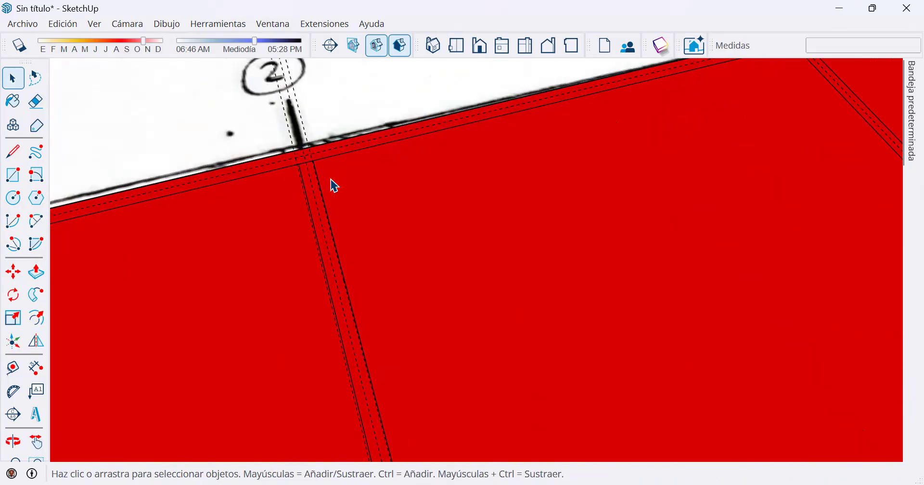
scroll(312, 177, up, 2)
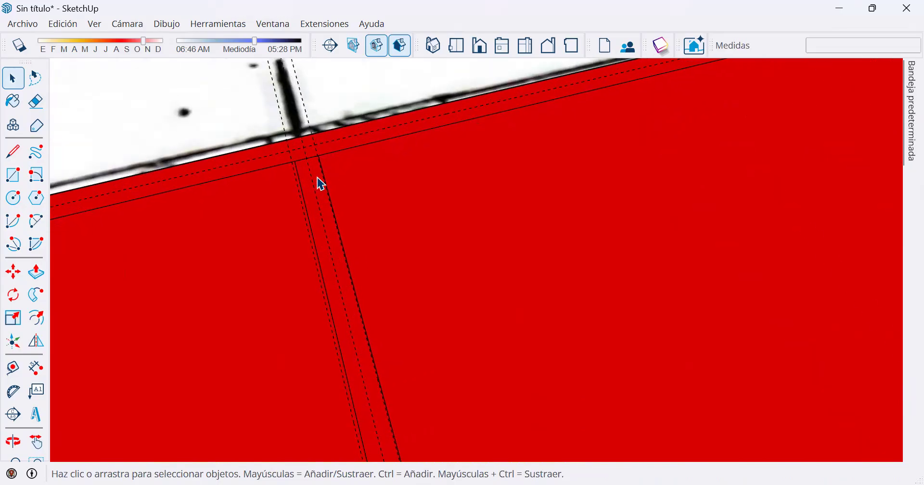
scroll(333, 153, up, 2)
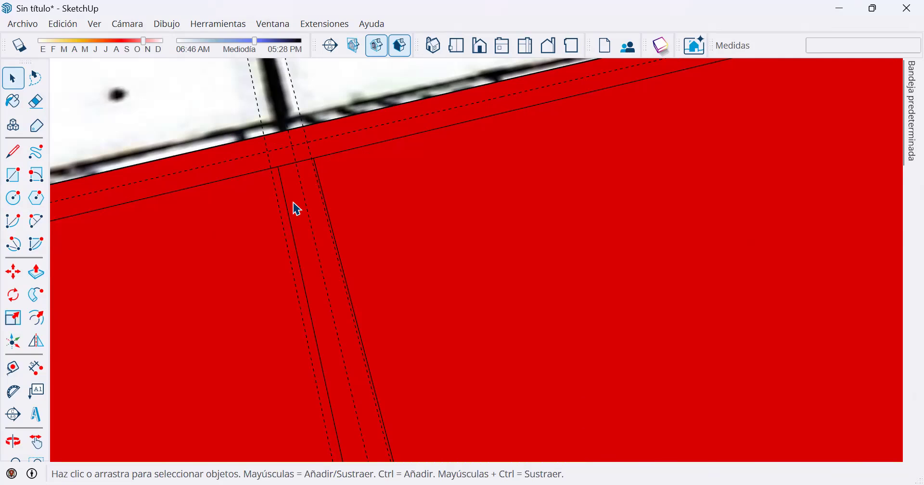
scroll(296, 206, up, 1)
mouse_move(348, 229)
middle_down()
mouse_move(349, 126)
mouse_move(326, 93)
mouse_move(332, 221)
middle_up()
mouse_move(309, 180)
middle_down()
mouse_move(299, 166)
mouse_move(320, 215)
mouse_move(371, 281)
mouse_move(367, 245)
mouse_move(288, 189)
middle_up()
scroll(289, 189, up, 2)
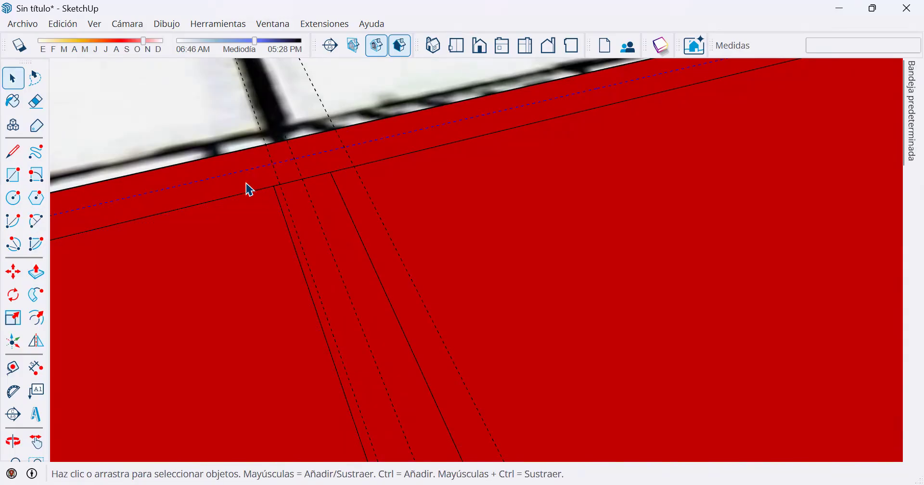
scroll(264, 226, down, 1)
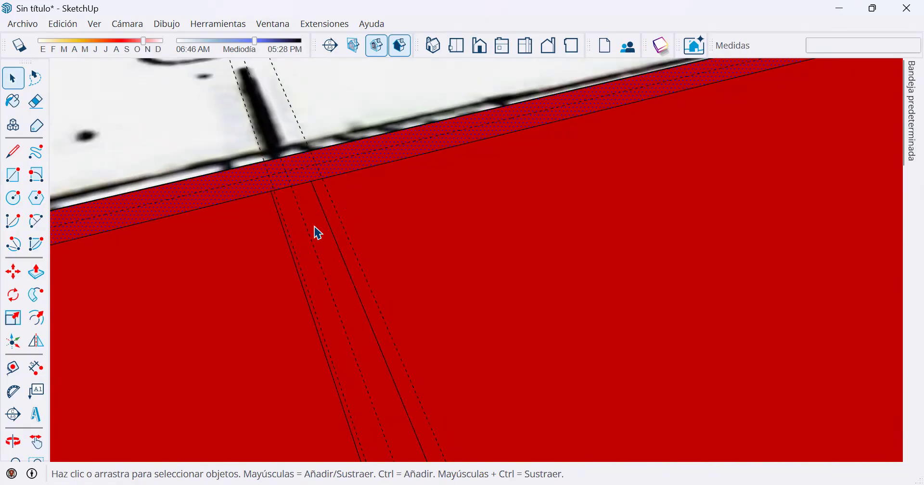
click(40, 272)
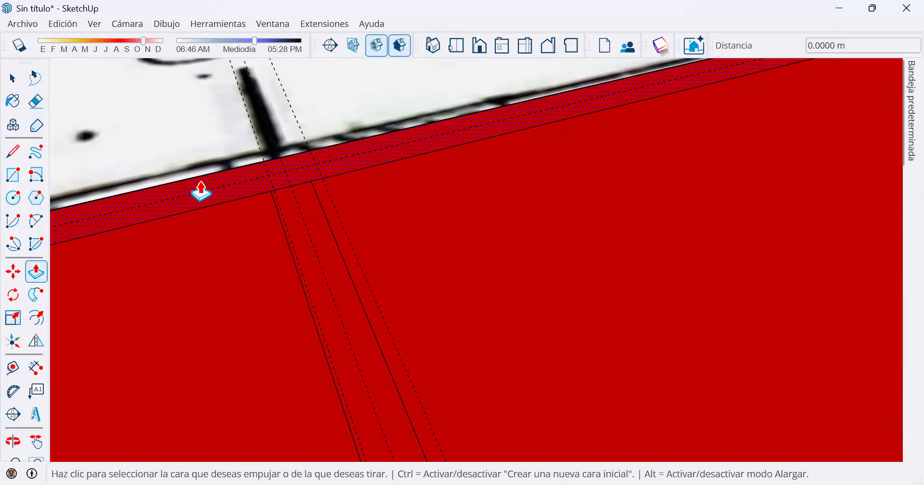
click(202, 195)
scroll(207, 144, down, 4)
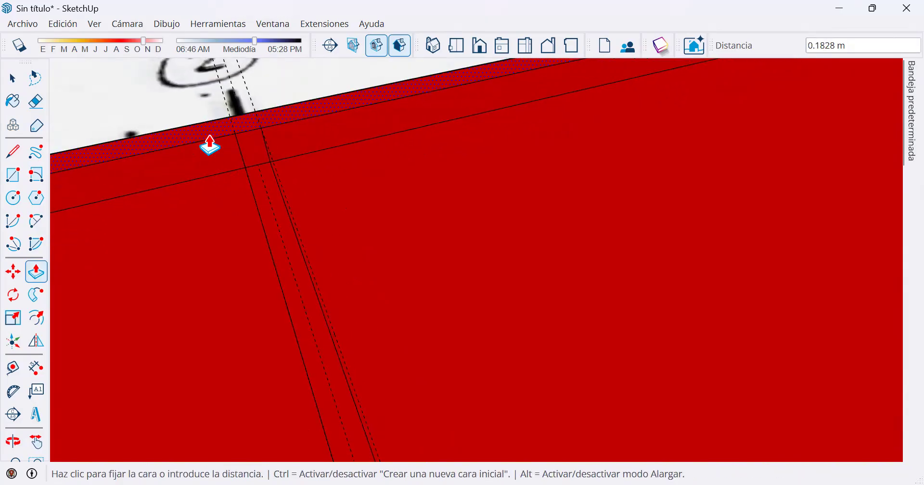
scroll(214, 146, down, 5)
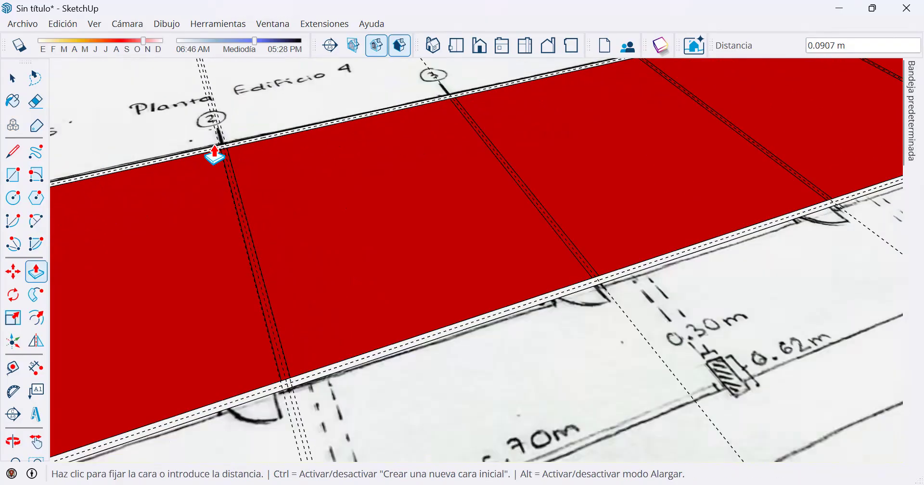
scroll(213, 97, down, 1)
middle_drag(213, 95, 530, 202)
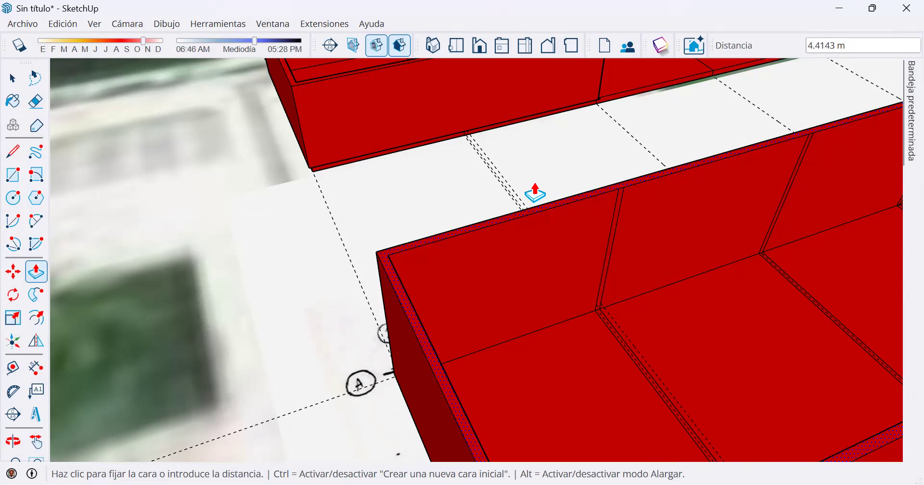
key(space)
Examine which wall and floor faces are separate where the dividing wall at axis 2 meets the perimeter wall.
scroll(599, 314, up, 6)
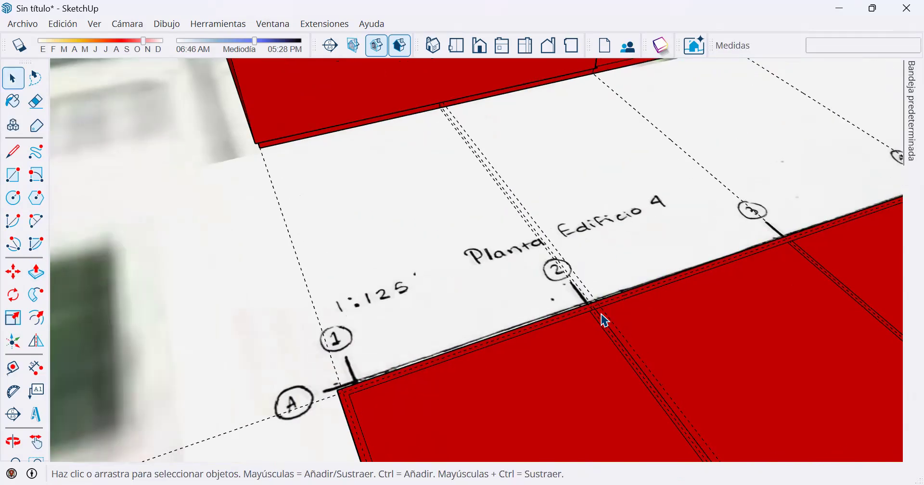
scroll(581, 314, up, 3)
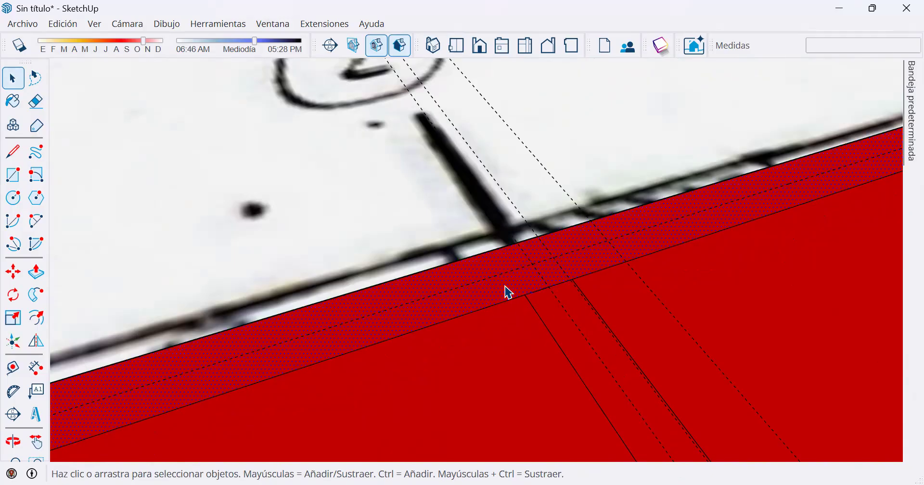
scroll(506, 289, down, 5)
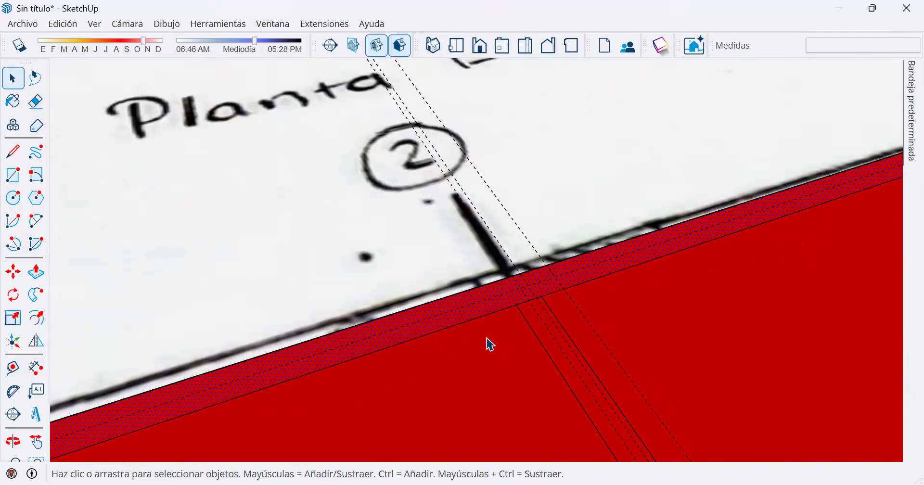
scroll(450, 374, down, 3)
mouse_move(333, 432)
middle_down()
mouse_move(356, 284)
mouse_move(158, 317)
middle_up()
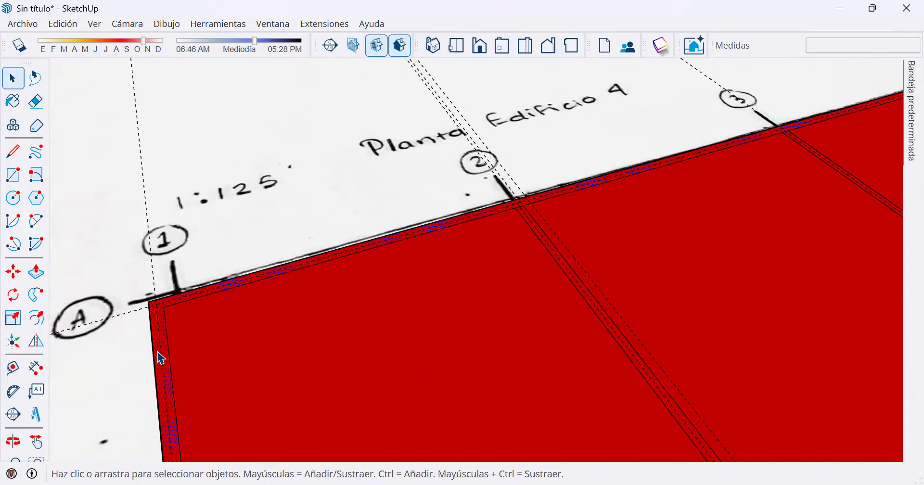
scroll(571, 320, up, 6)
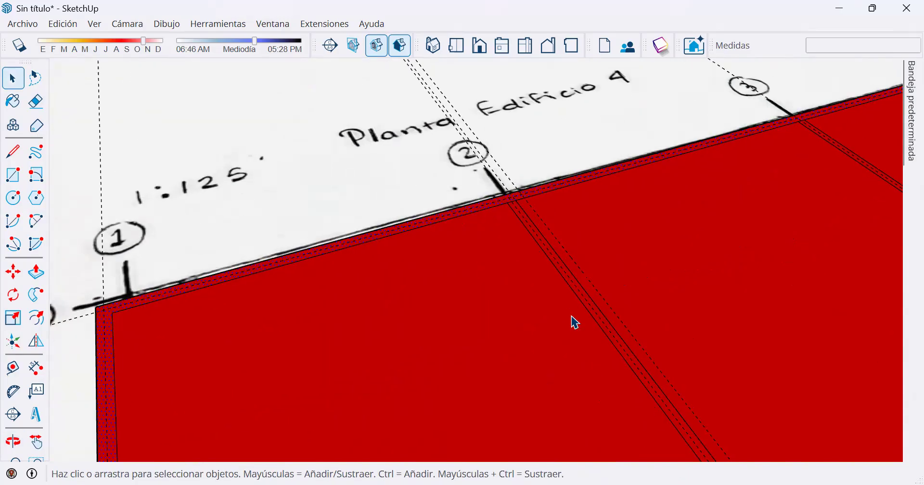
scroll(571, 319, down, 5)
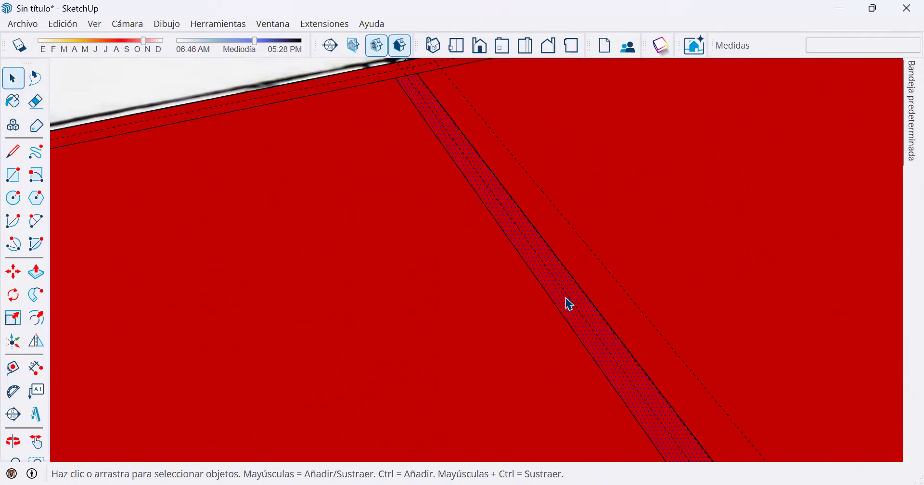
mouse_move(665, 248)
middle_down()
mouse_move(587, 176)
mouse_move(563, 179)
middle_up()
scroll(568, 212, down, 3)
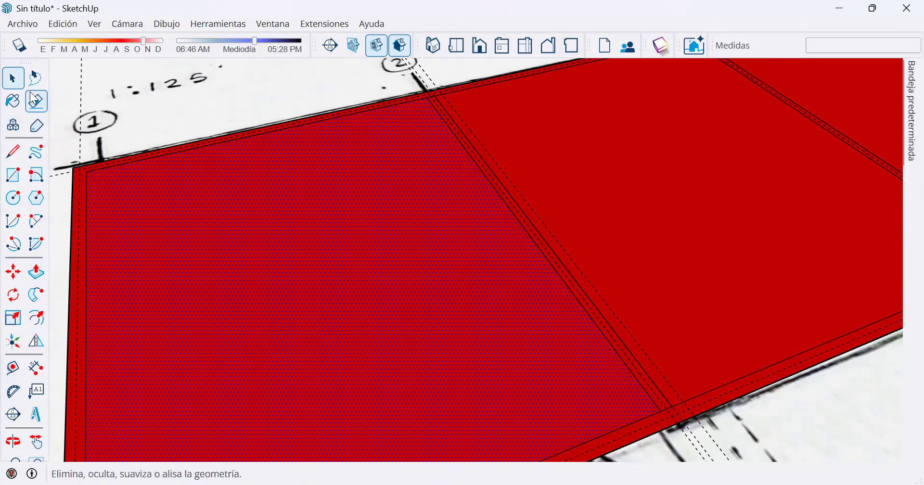
Erase the end lines that separate the axis 2 dividing wall from the perimeter walls along axes B and A.
click(36, 103)
scroll(656, 400, up, 4)
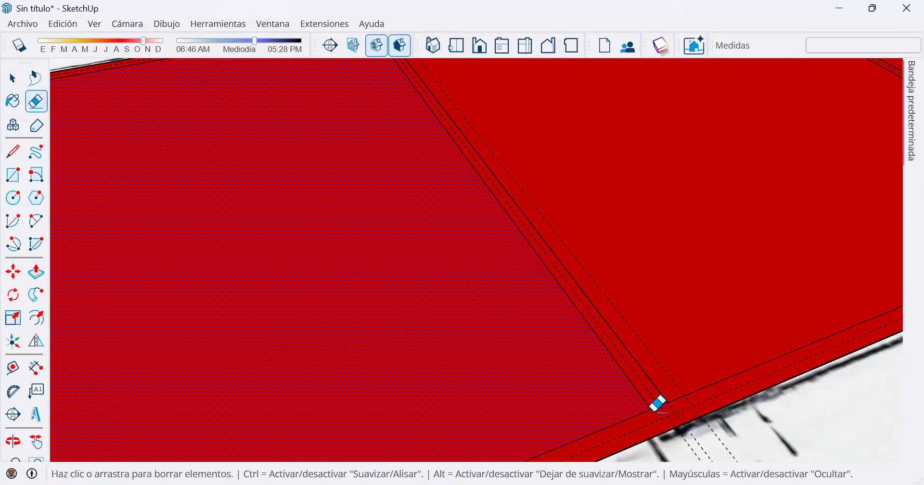
scroll(656, 399, up, 2)
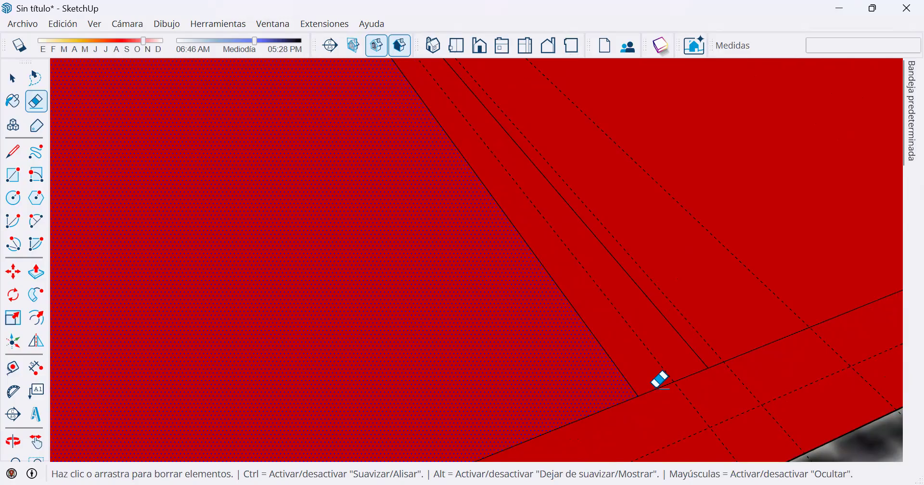
click(660, 386)
scroll(658, 390, down, 4)
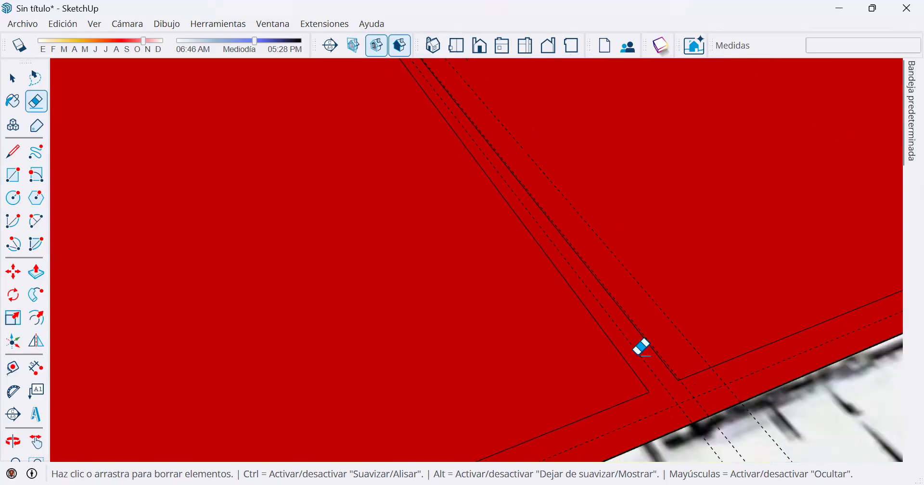
scroll(641, 349, down, 3)
shift+middle_drag(621, 183, 674, 414)
scroll(419, 160, up, 2)
scroll(423, 188, up, 3)
click(419, 174)
scroll(426, 207, down, 3)
Erase the lines that close off the axis 3 and axis 4 dividing walls from the perimeter wall along axis A.
mouse_move(733, 119)
shift+middle_down()
mouse_move(357, 380)
mouse_move(154, 442)
shift+middle_up()
scroll(789, 213, up, 3)
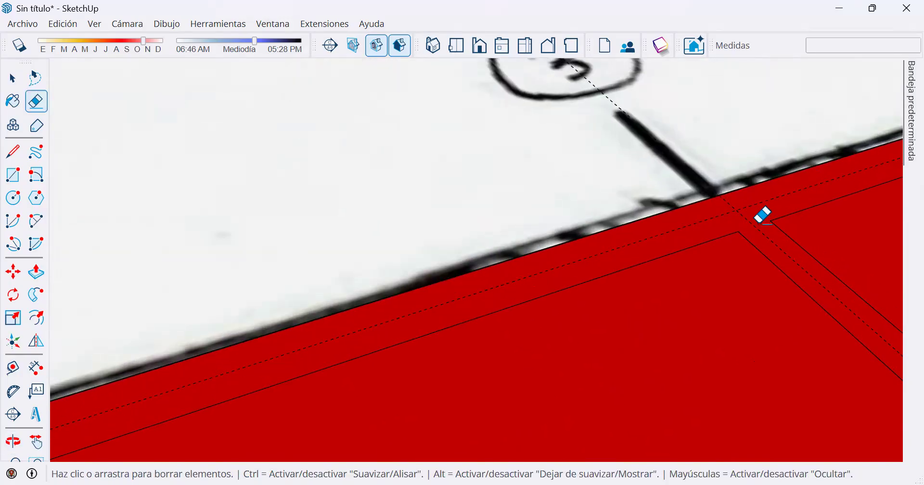
scroll(763, 216, down, 4)
key(o)
drag(258, 354, 223, 394)
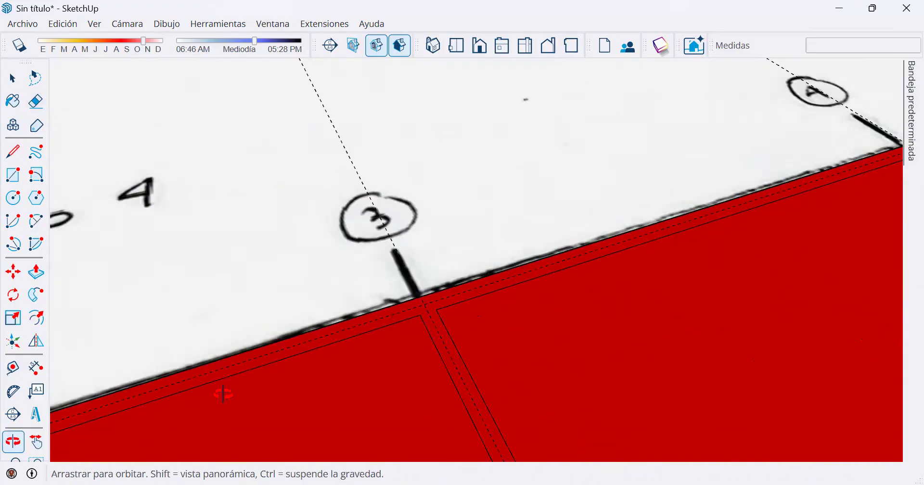
key(e)
scroll(833, 250, up, 8)
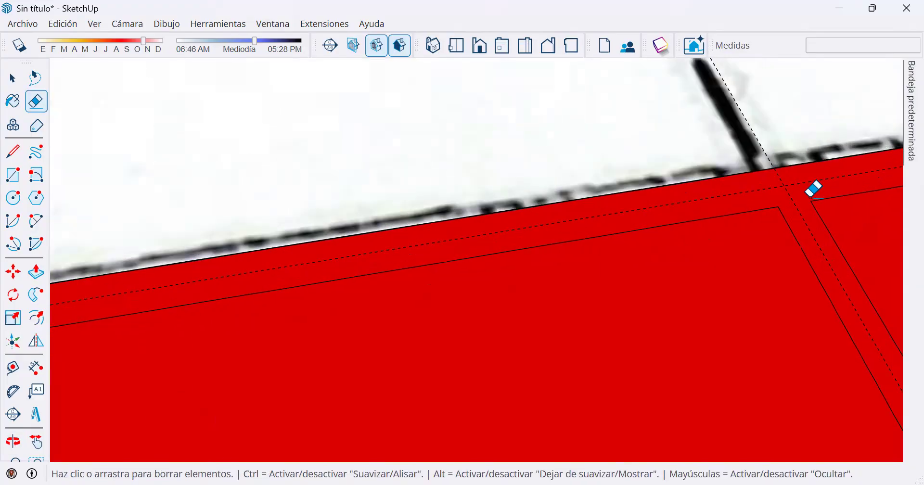
scroll(816, 199, down, 4)
Erase the lines that close off the axis 5 and axis 6 dividing walls from the perimeter wall along axis A.
shift+middle_drag(849, 212, 340, 310)
shift+middle_drag(819, 217, 369, 301)
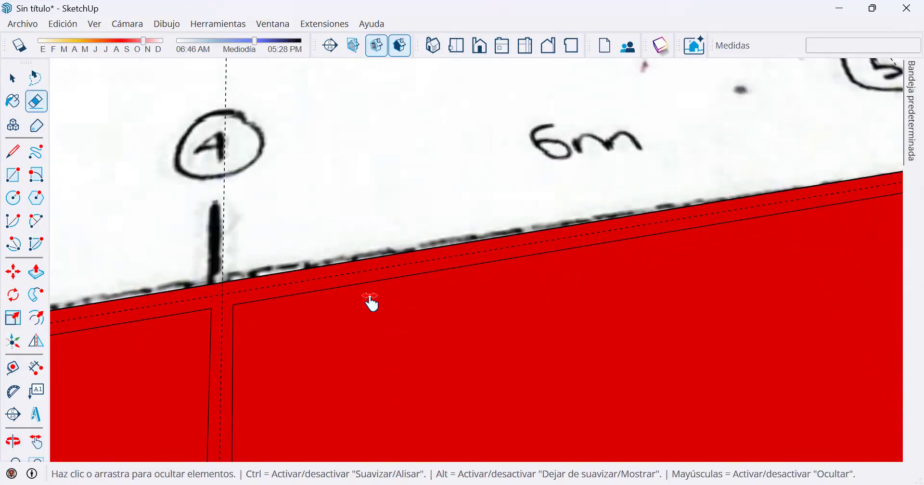
scroll(508, 257, up, 2)
click(475, 268)
scroll(558, 261, down, 2)
shift+middle_drag(736, 239, 284, 258)
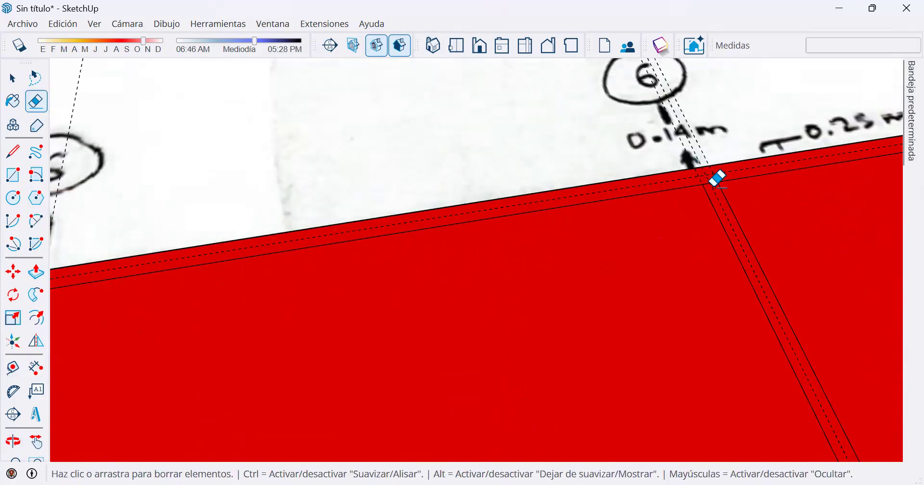
scroll(711, 184, up, 4)
click(706, 182)
scroll(714, 212, down, 2)
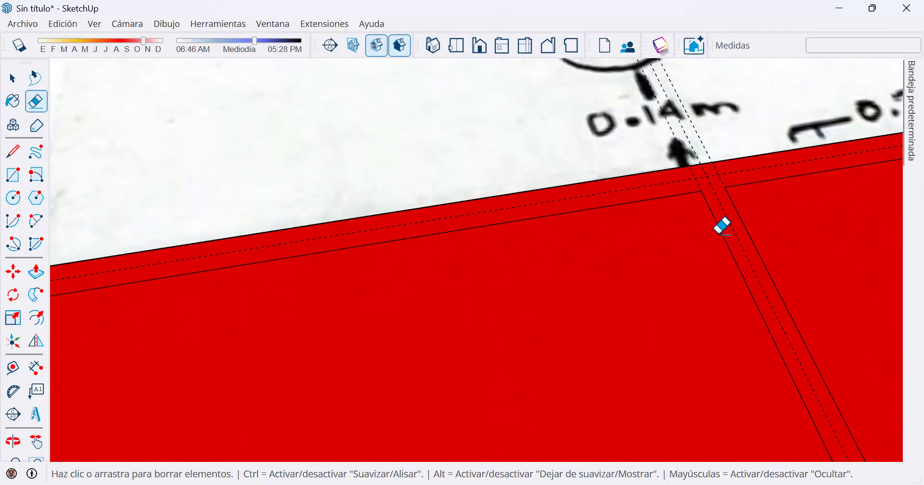
Erase the remaining lines between the dividing walls and the perimeter wall along axis B, starting at axis 6, and check the junctions.
scroll(722, 226, down, 3)
middle_drag(427, 299, 754, 162)
scroll(366, 380, down, 2)
shift+middle_drag(419, 185, 606, 417)
scroll(578, 404, up, 2)
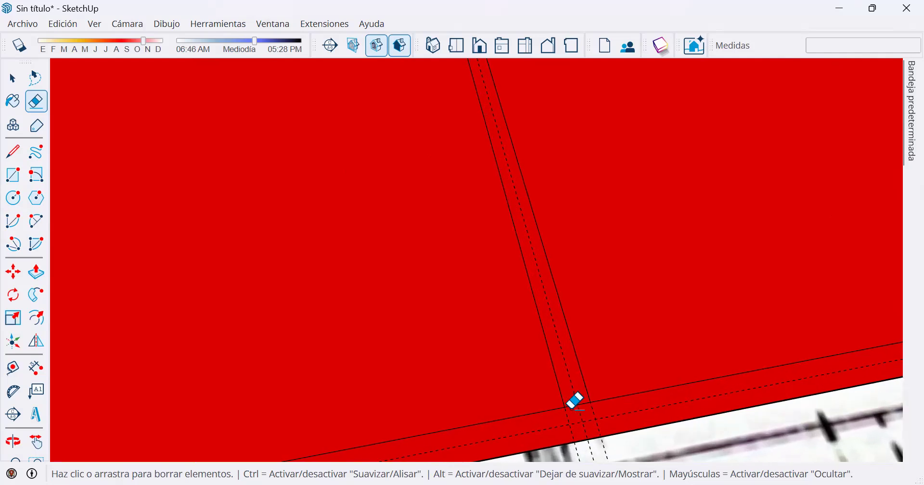
click(572, 408)
scroll(572, 395, down, 2)
scroll(524, 409, down, 2)
shift+middle_drag(506, 337, 854, 182)
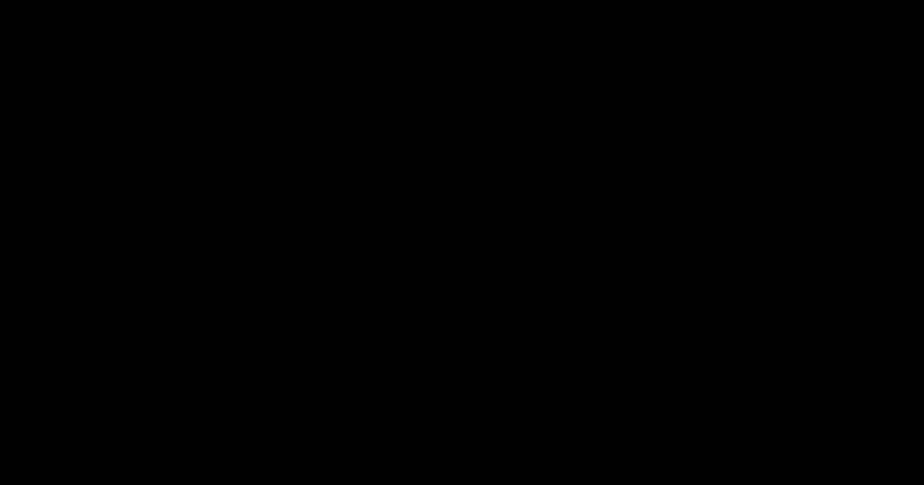
key(space)
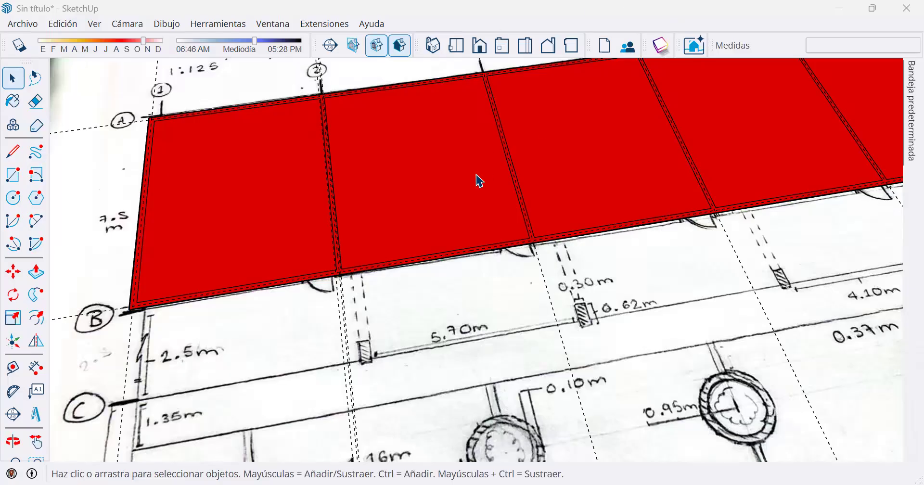
scroll(341, 272, up, 1)
scroll(341, 272, up, 3)
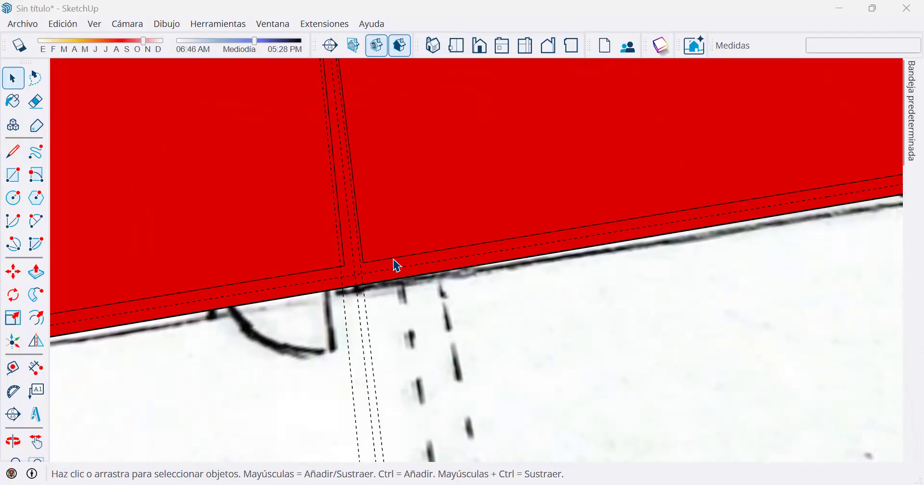
scroll(385, 263, down, 1)
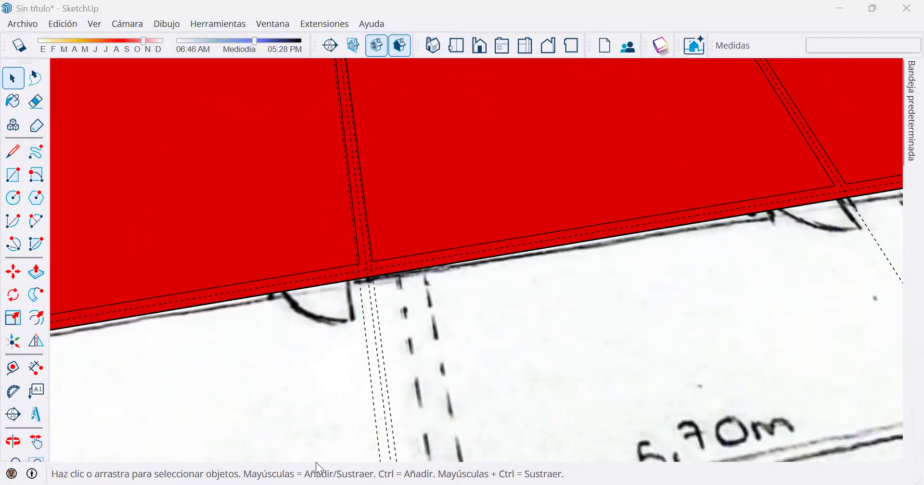
Extrude the connected perimeter and dividing wall face upwards 3 m, using the longitudinal section as the height reference.
click(37, 272)
click(270, 295)
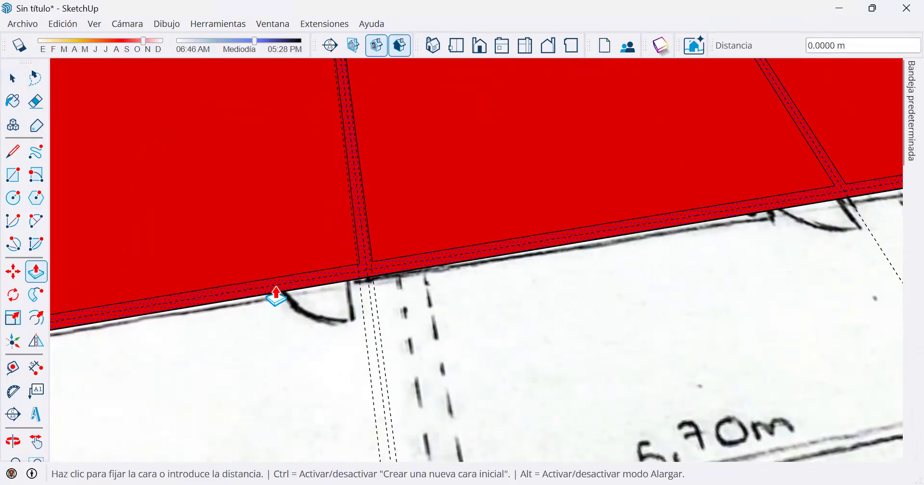
scroll(263, 227, down, 4)
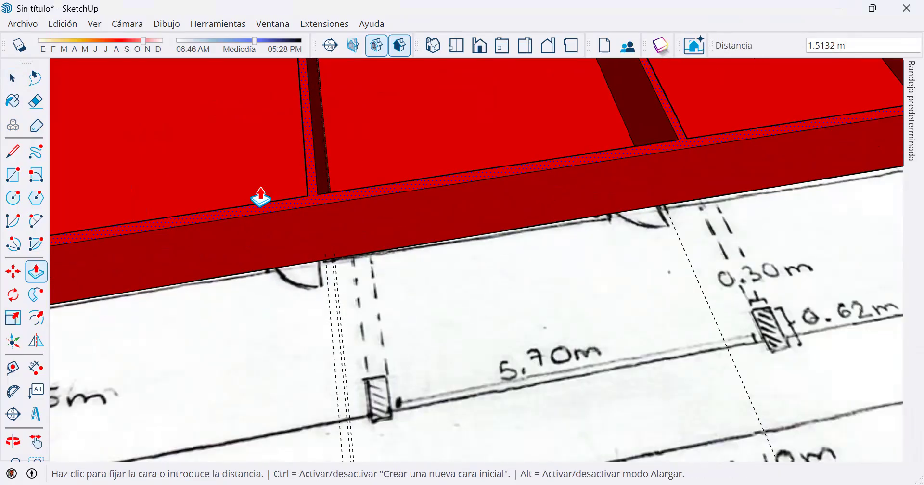
scroll(264, 178, down, 3)
middle_drag(417, 275, 471, 202)
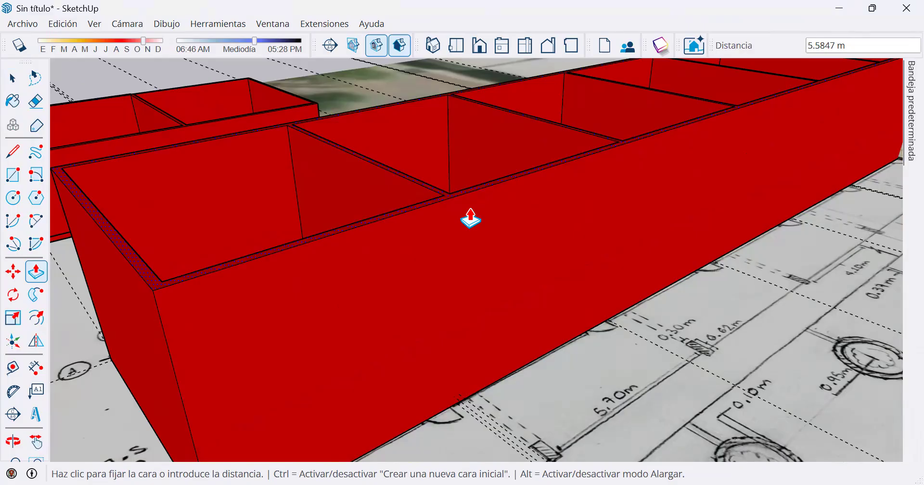
middle_drag(471, 197, 727, 243)
middle_drag(594, 309, 683, 272)
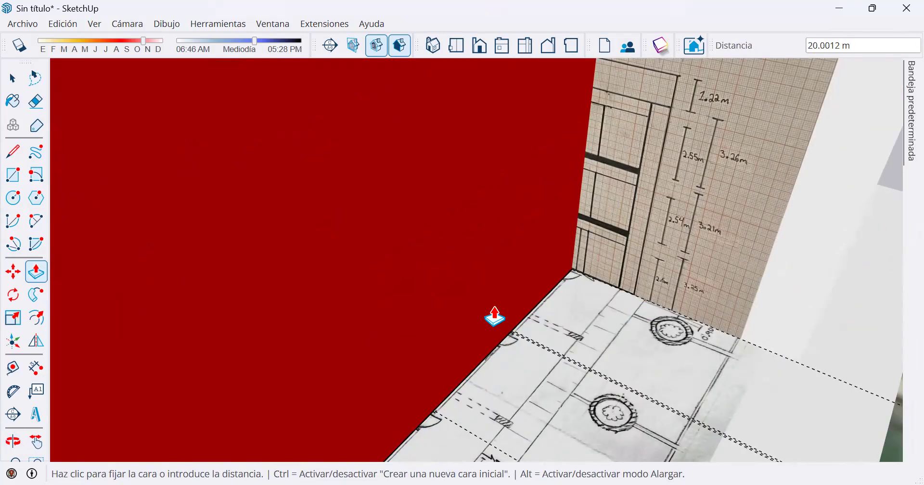
scroll(660, 231, up, 2)
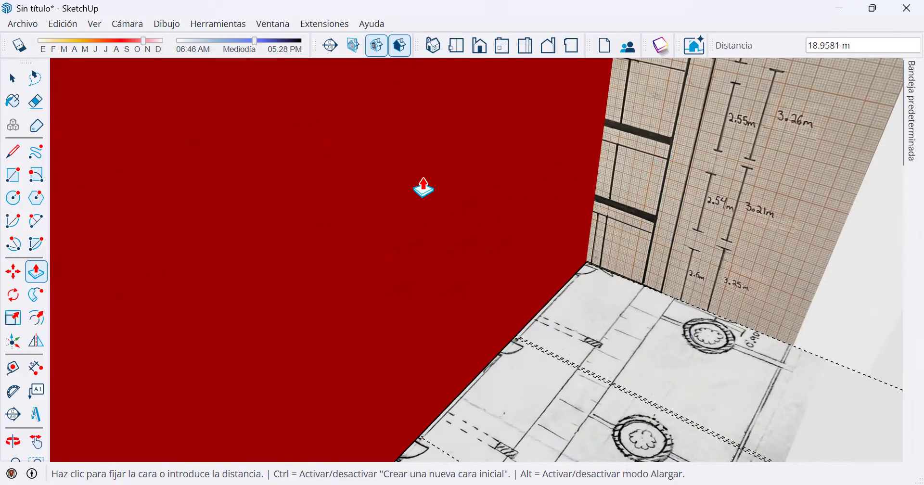
scroll(415, 226, down, 1)
scroll(413, 226, down, 5)
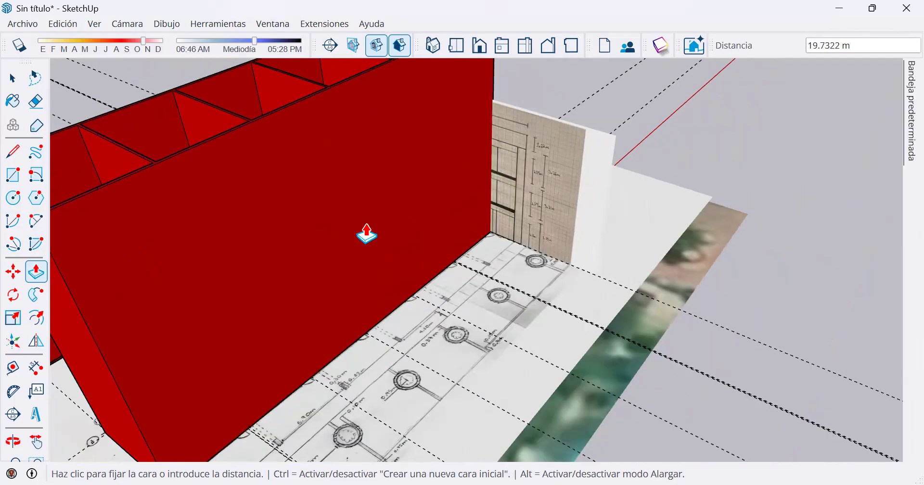
scroll(308, 365, down, 4)
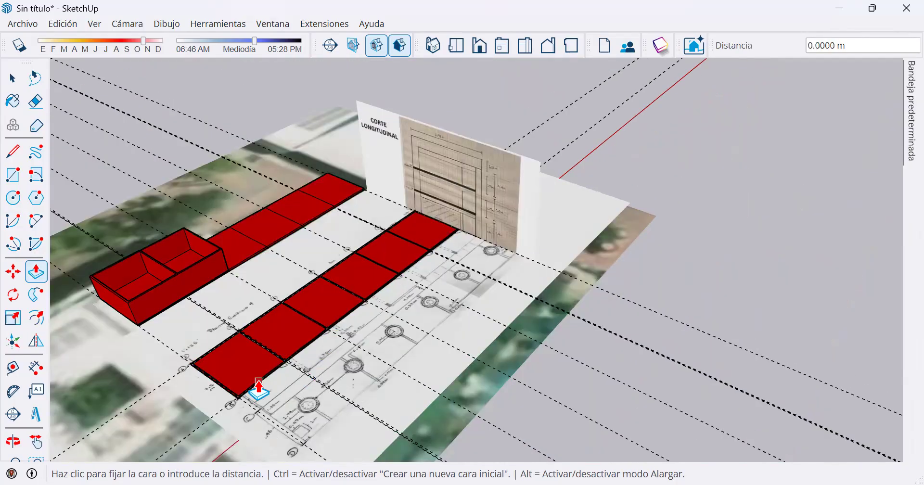
scroll(250, 384, up, 3)
scroll(240, 390, up, 2)
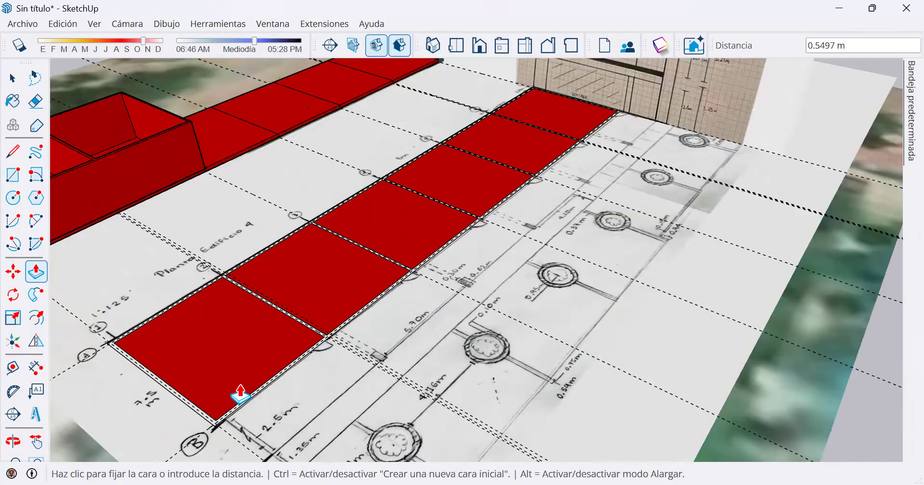
scroll(237, 386, up, 2)
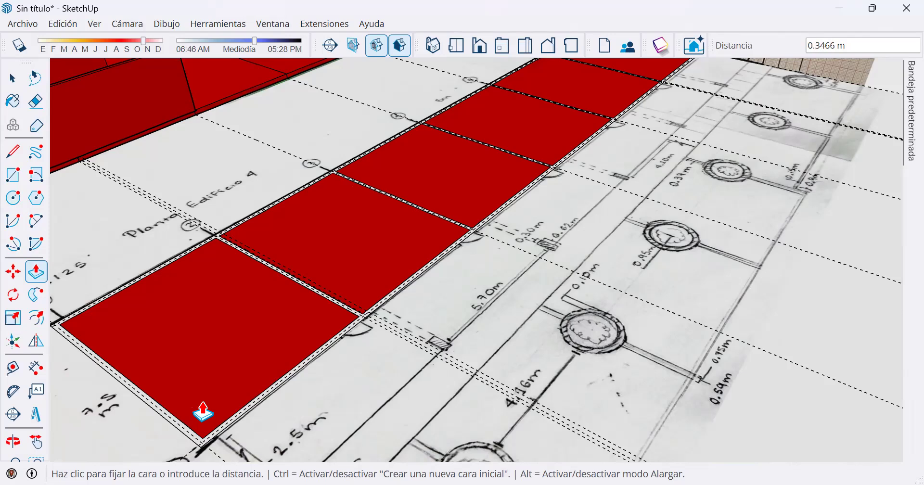
scroll(209, 405, down, 1)
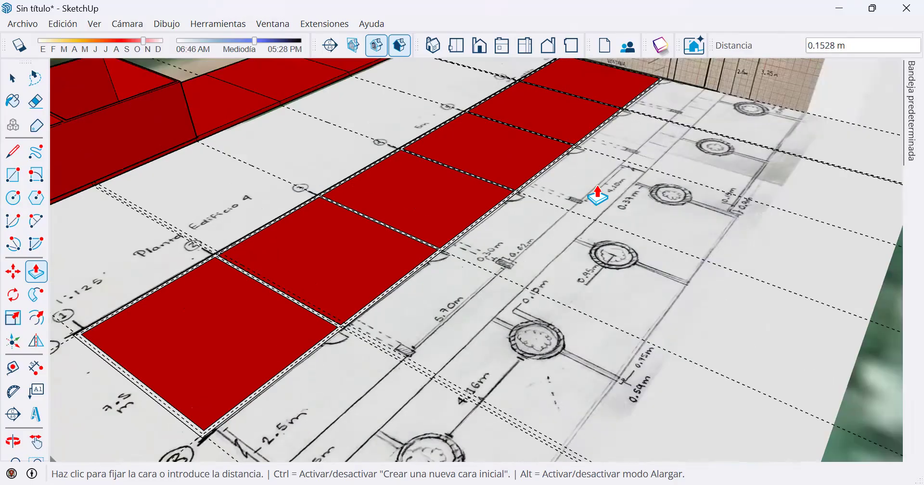
scroll(708, 102, up, 2)
middle_drag(708, 114, 499, 255)
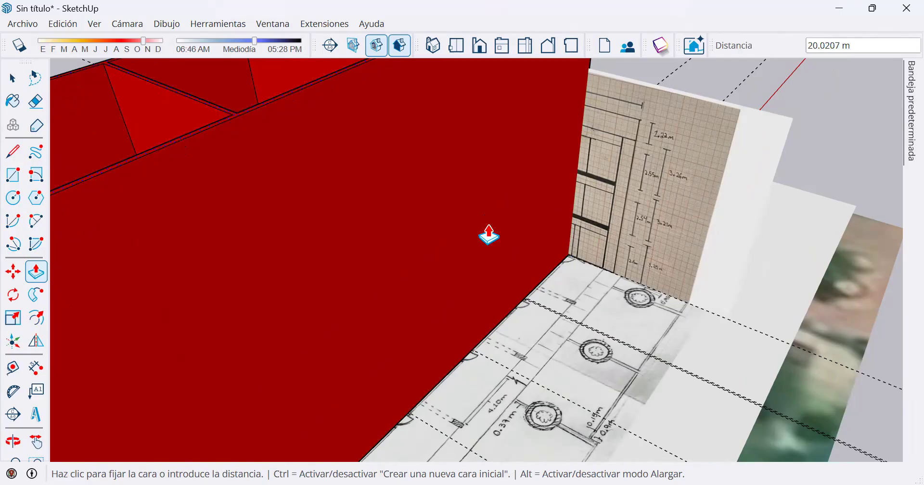
text(3.46)
key(Return)
scroll(533, 233, up, 1)
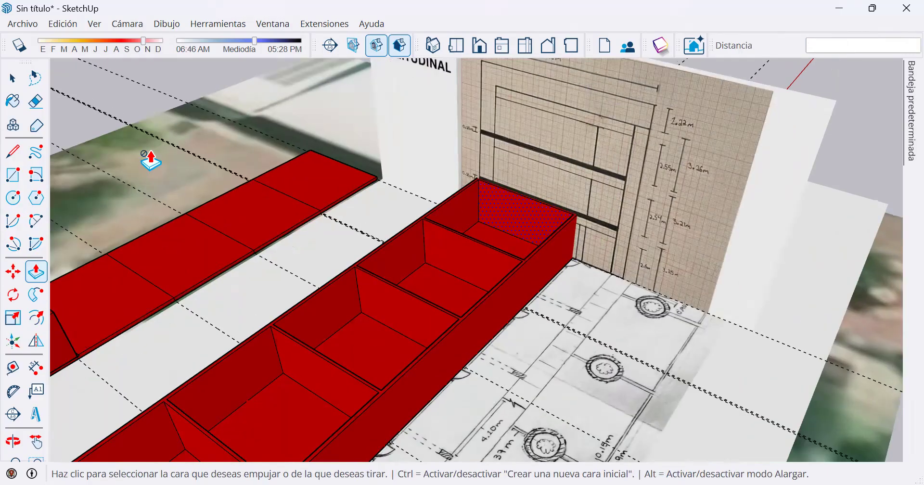
click(18, 149)
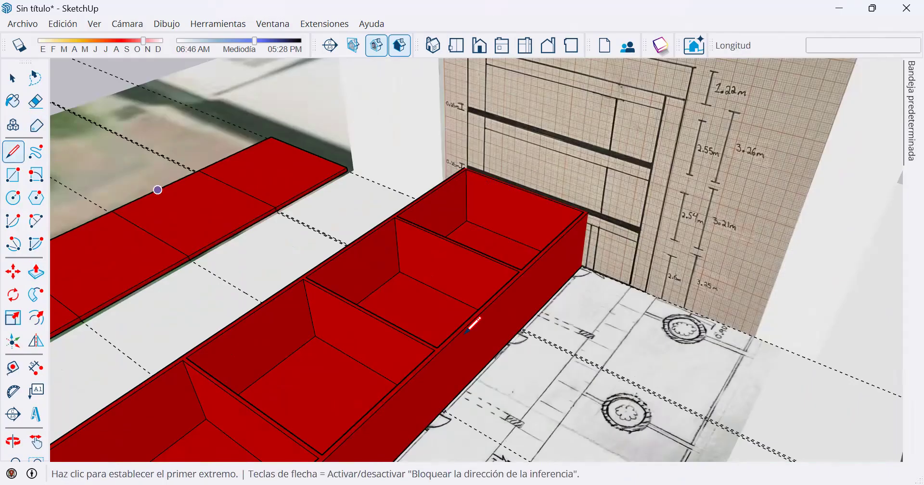
scroll(467, 330, down, 2)
middle_drag(410, 345, 129, 290)
click(129, 290)
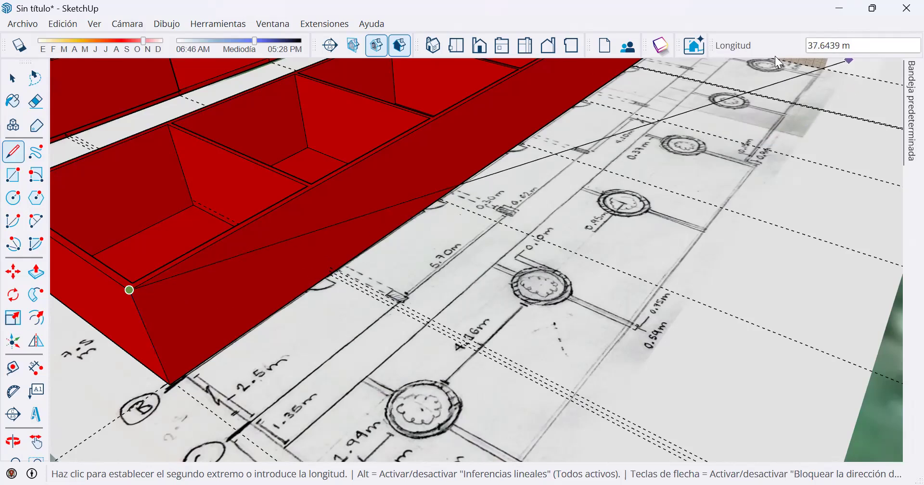
key(space)
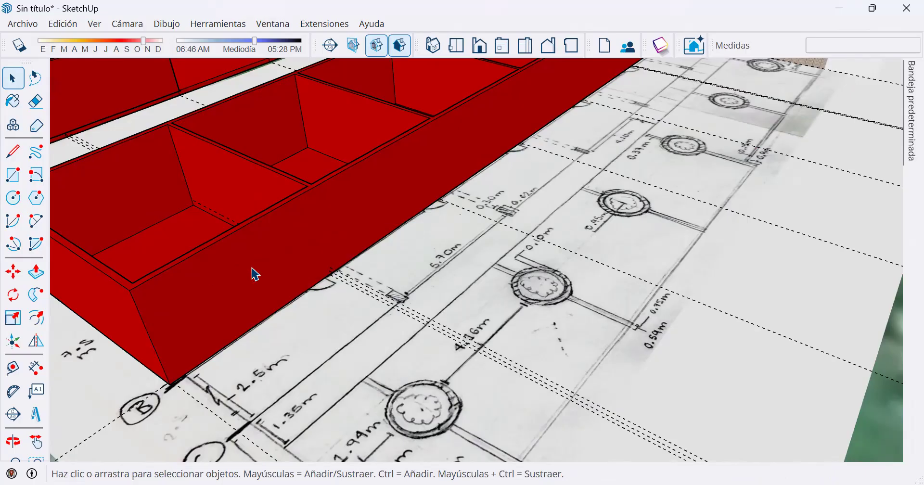
Raise the floor face of the bay beside axis 1 by 0.25 m with Push/Pull.
click(36, 272)
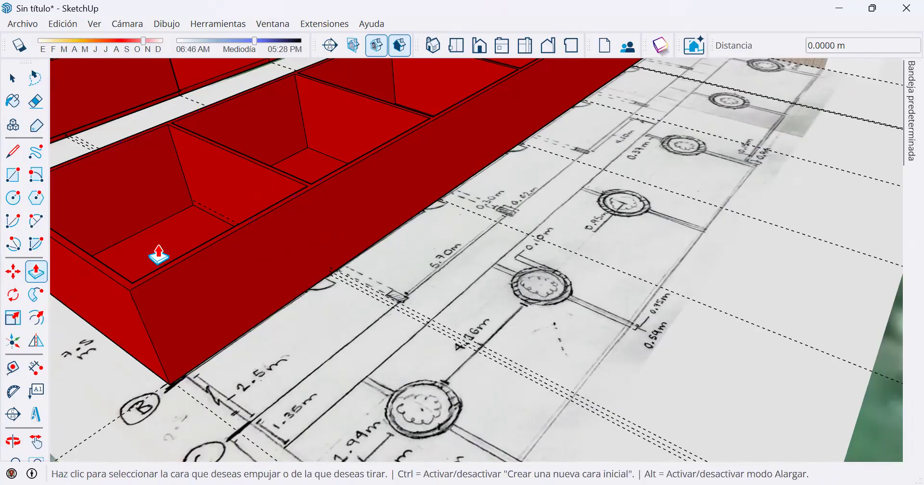
click(176, 240)
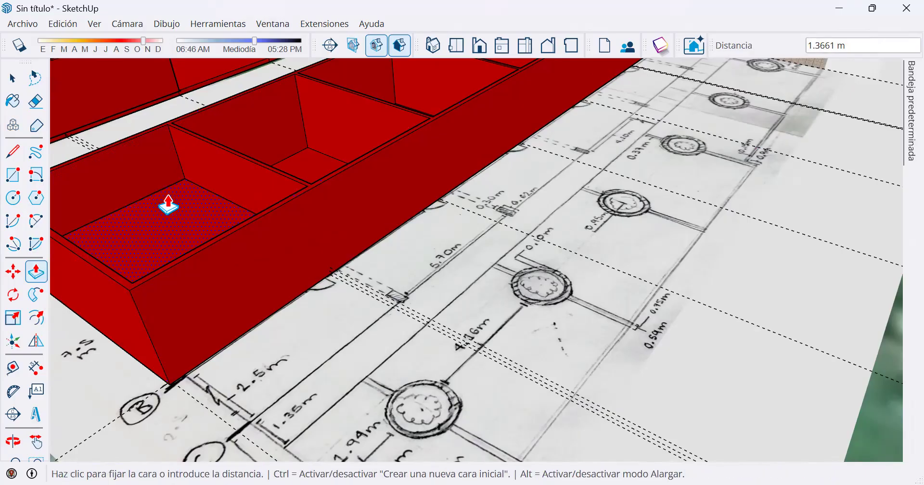
text(.25)
key(Return)
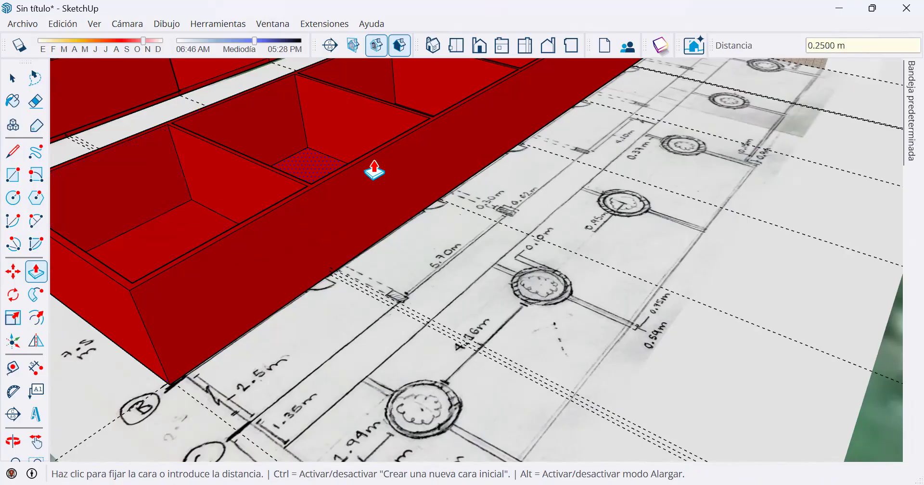
Repeat the 0.25 m floor raise on the other five bays between the dividing walls.
key(o)
drag(276, 180, 427, 132)
key(p)
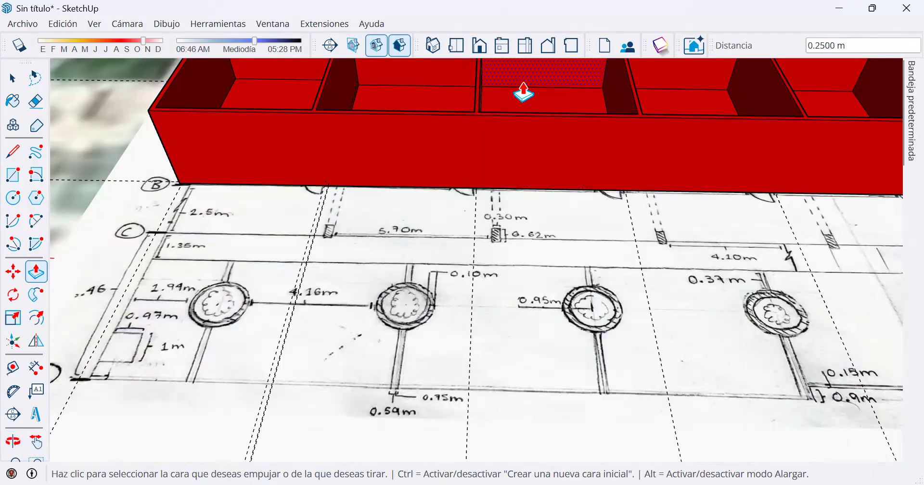
middle_drag(488, 161, 331, 320)
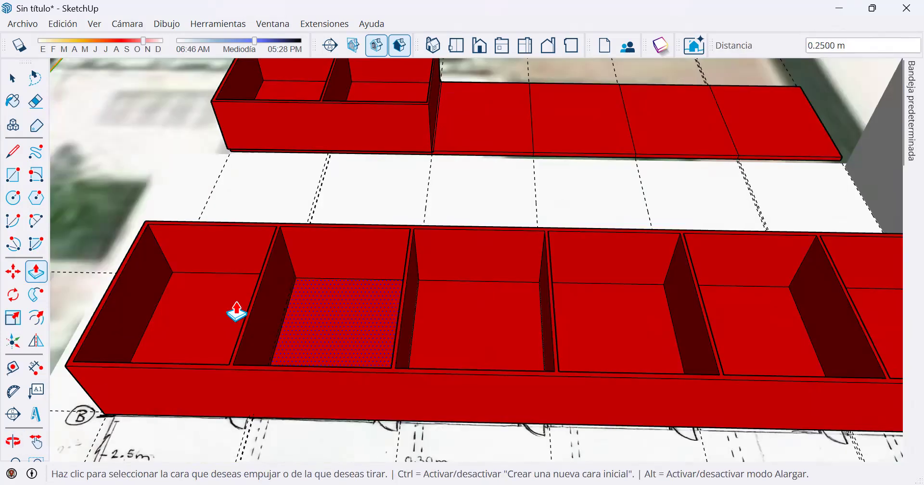
double_click(317, 319)
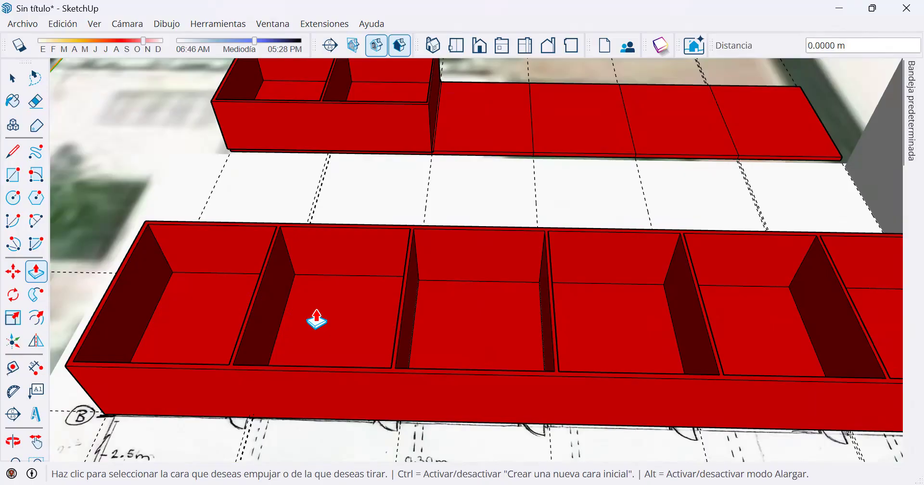
double_click(514, 322)
double_click(652, 308)
double_click(738, 307)
double_click(885, 316)
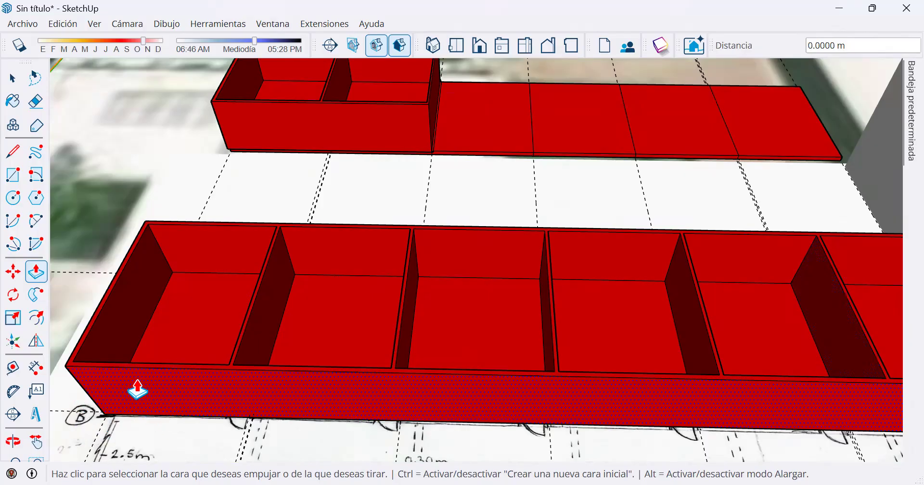
Measure the first bay's clear interior height from the wall top to the raised floor with the Line tool.
click(13, 151)
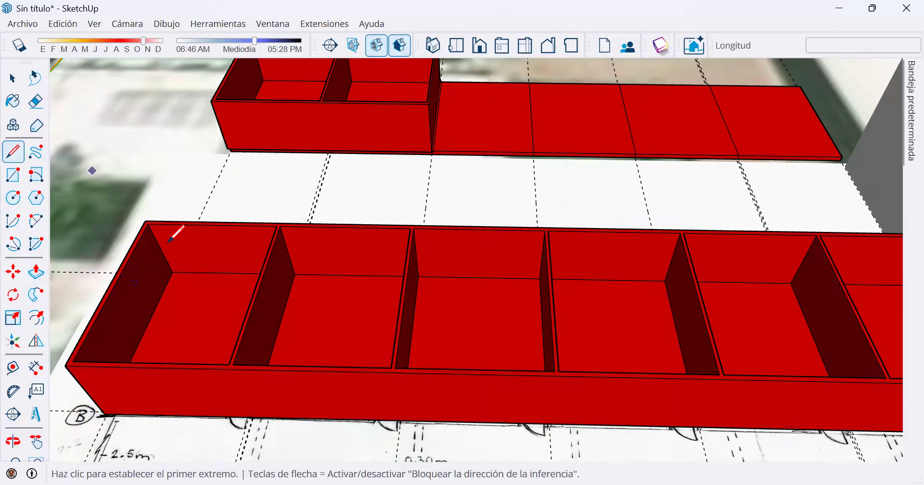
scroll(159, 246, up, 4)
click(144, 213)
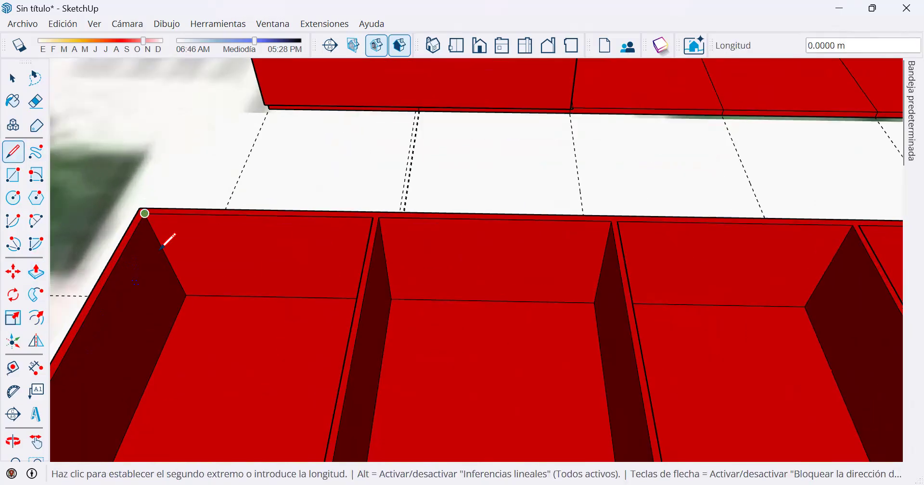
click(187, 294)
middle_drag(233, 331, 412, 257)
key(Escape)
Switch on the X-ray face style so the edges inside the walls can be reached, and drop the started line.
click(307, 123)
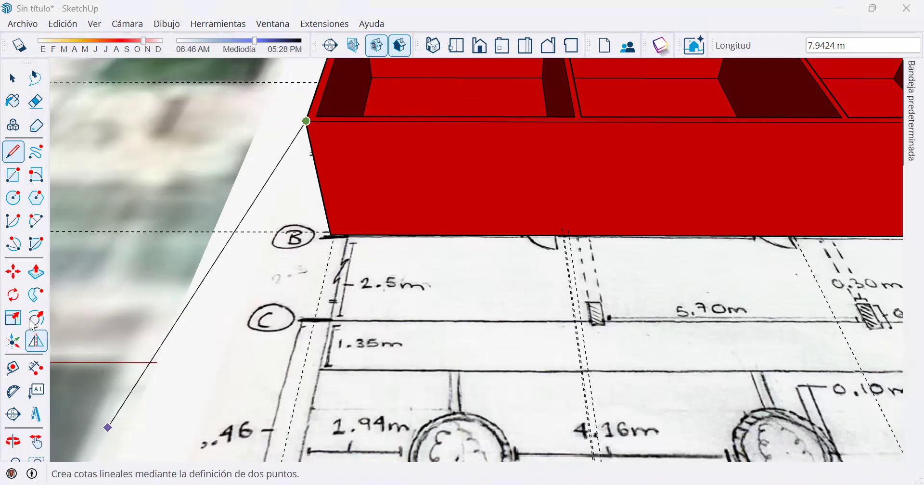
click(95, 27)
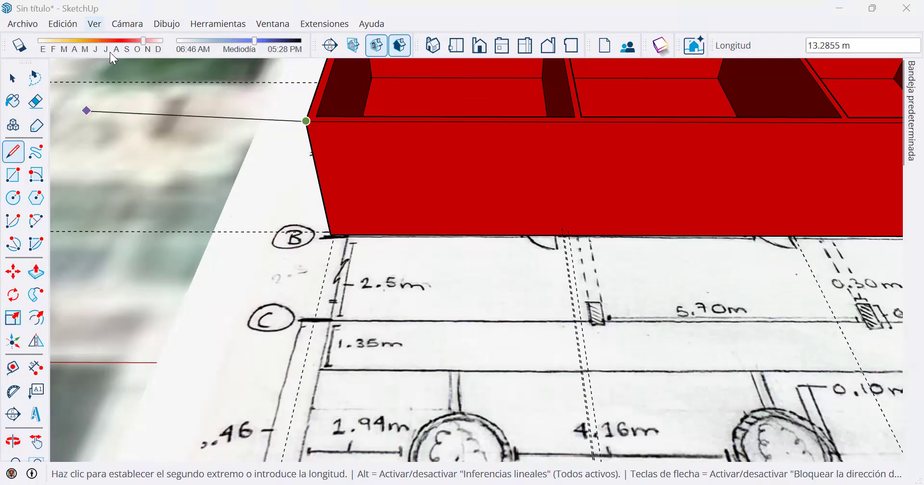
mouse_move(160, 278)
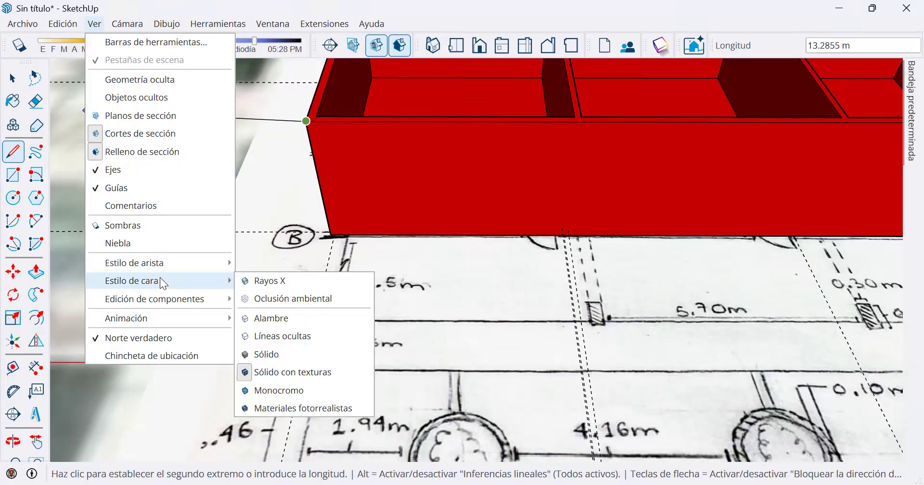
click(265, 281)
middle_drag(563, 117, 598, 83)
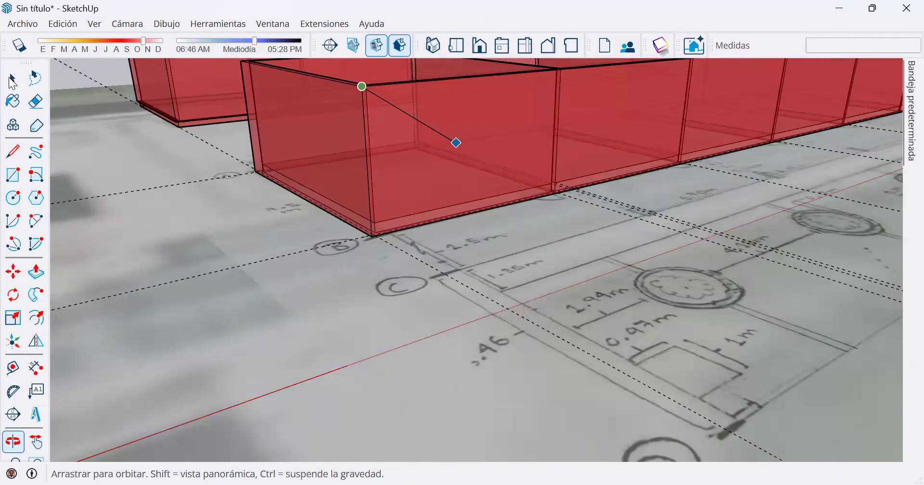
click(13, 78)
Erase the leftover inner edges below the first bay's raised floor at the corner of axes 1 and B.
scroll(435, 162, up, 1)
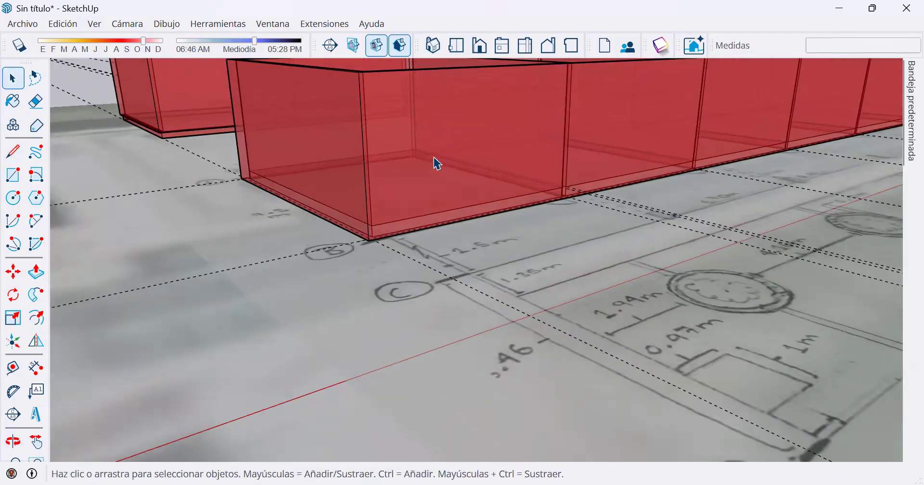
scroll(437, 163, up, 3)
middle_drag(403, 192, 225, 207)
scroll(265, 192, up, 5)
scroll(273, 195, up, 3)
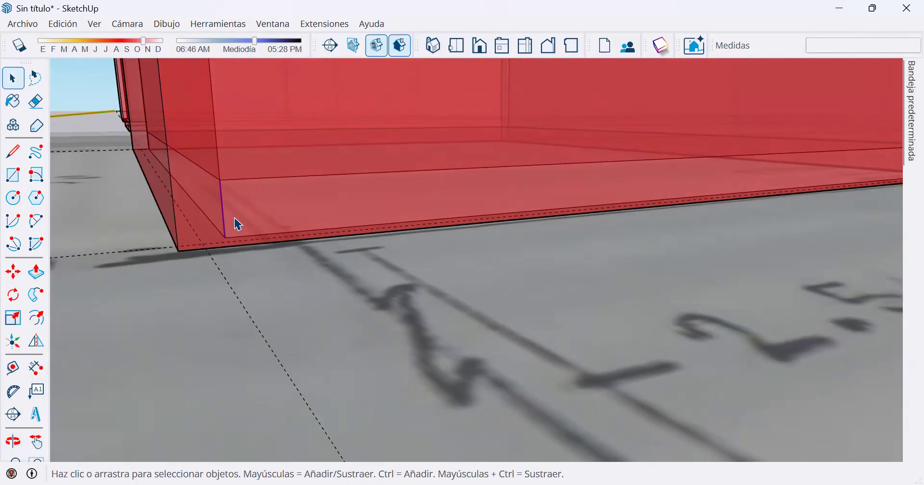
mouse_move(250, 169)
middle_down()
mouse_move(243, 143)
mouse_move(265, 228)
mouse_move(254, 223)
middle_up()
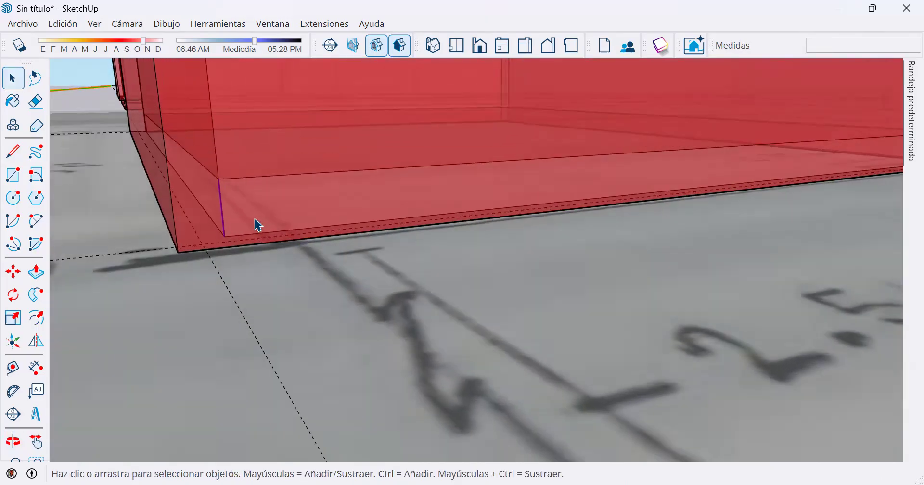
click(37, 101)
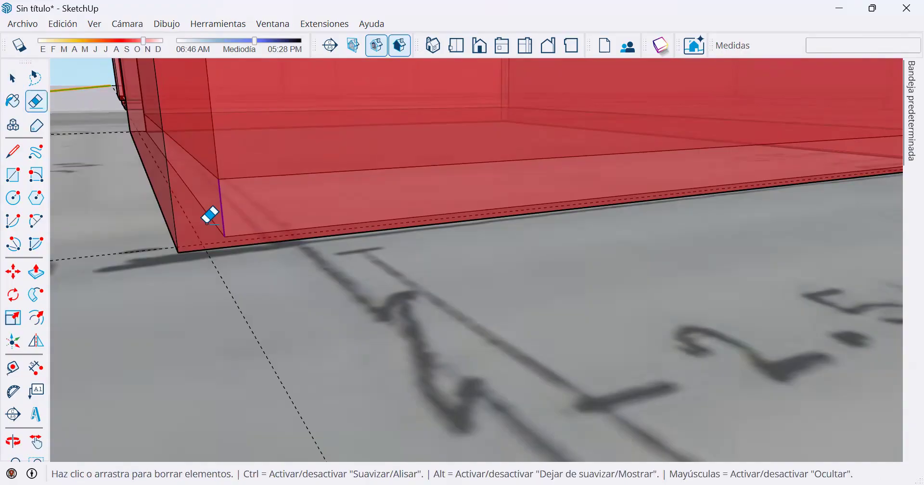
click(216, 226)
drag(215, 231, 227, 231)
click(238, 235)
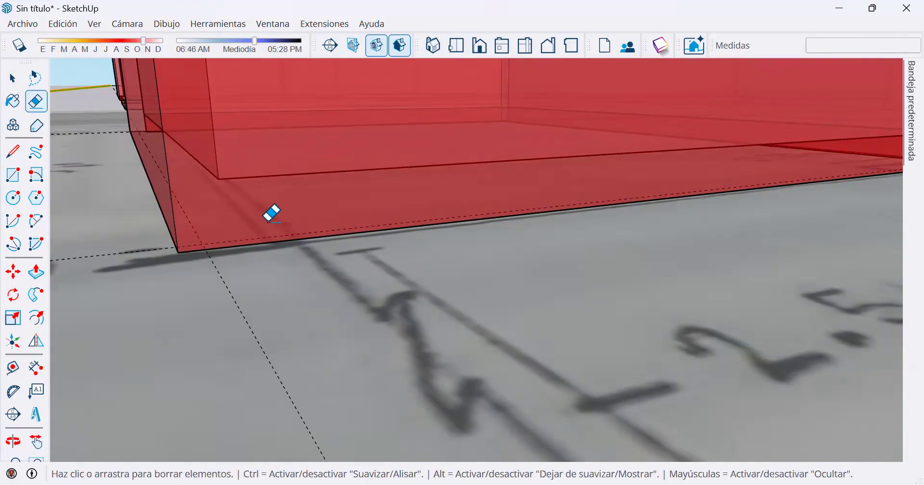
Erase the leftover inner edges below the raised floor at the corner of axes 1 and A.
scroll(271, 204, down, 3)
middle_drag(143, 137, 366, 193)
scroll(170, 219, up, 3)
scroll(223, 255, up, 3)
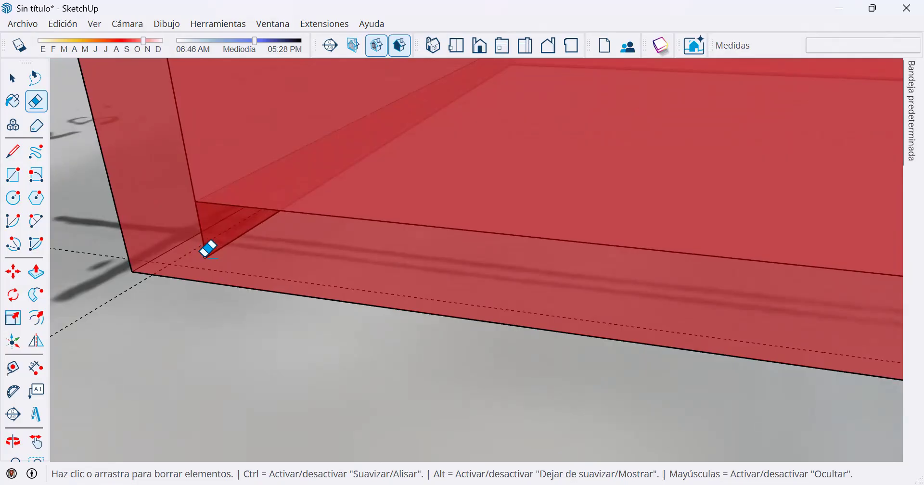
click(208, 257)
drag(206, 255, 232, 251)
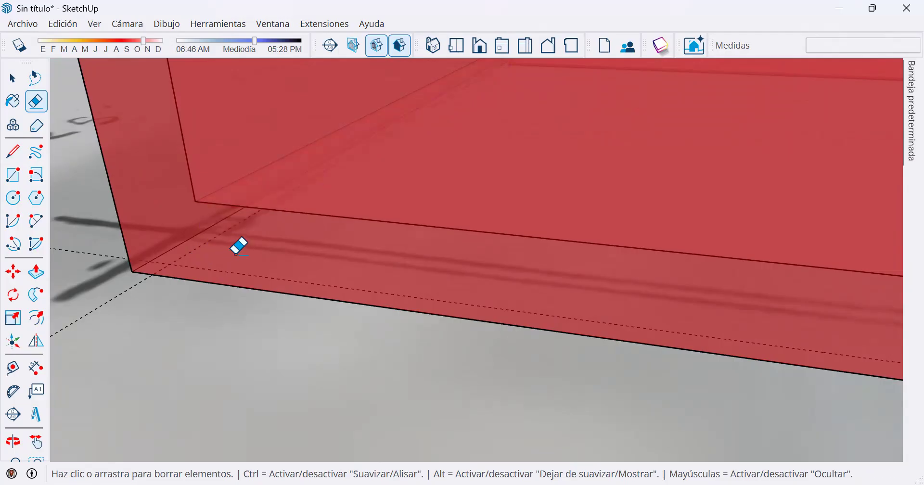
Erase the leftover edges below the raised floors on both sides of the axis 2 dividing wall near axis B.
scroll(325, 200, down, 5)
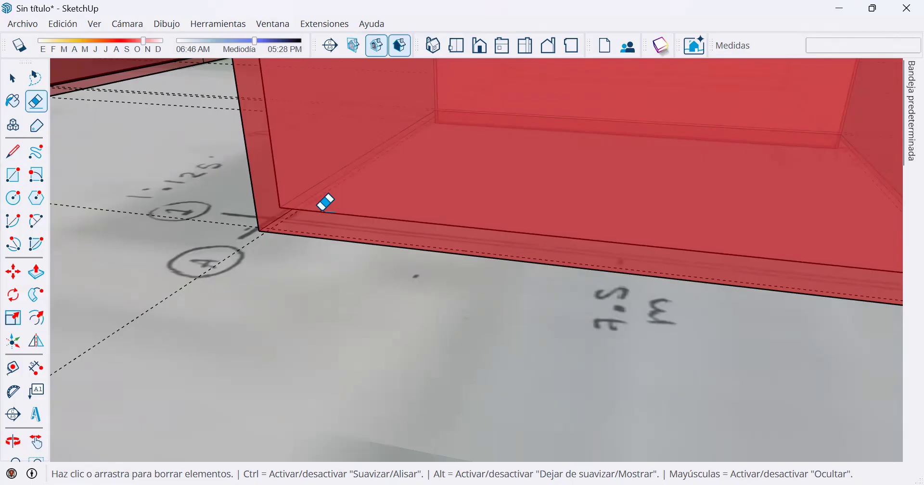
scroll(329, 191, down, 8)
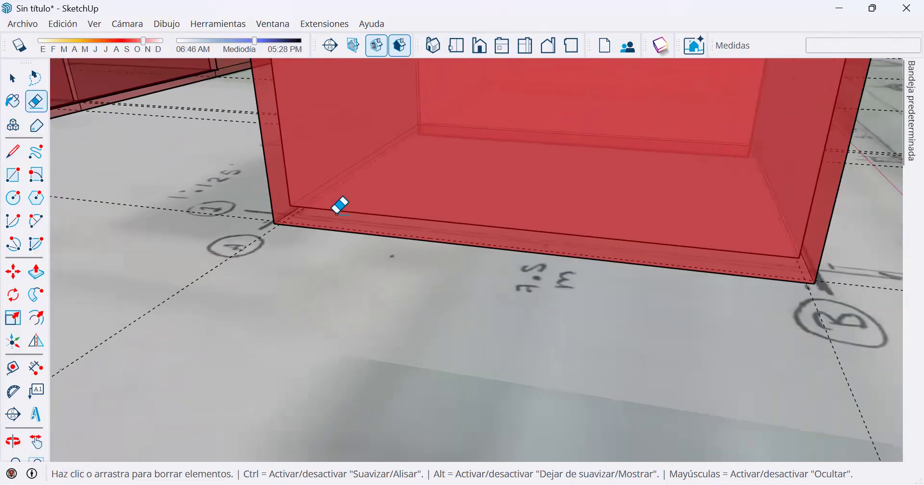
scroll(587, 185, up, 6)
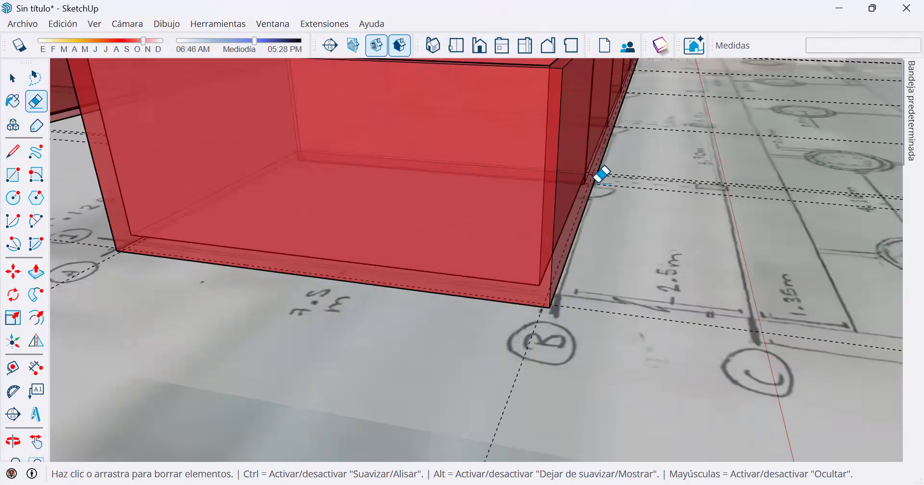
mouse_move(574, 173)
middle_down()
mouse_move(316, 154)
mouse_move(518, 178)
middle_up()
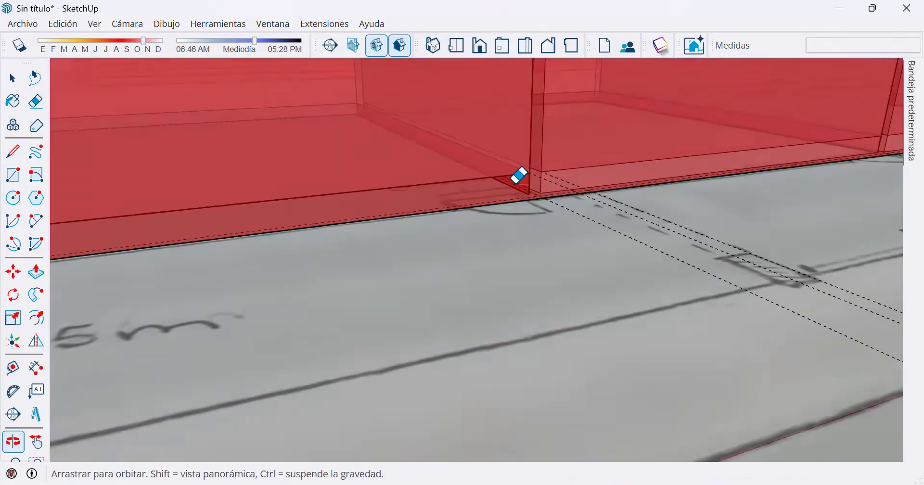
scroll(513, 187, up, 5)
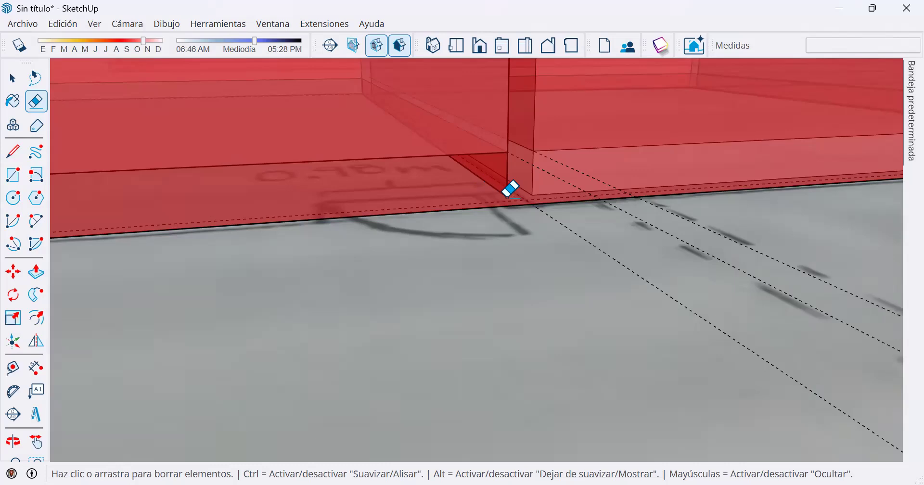
click(506, 190)
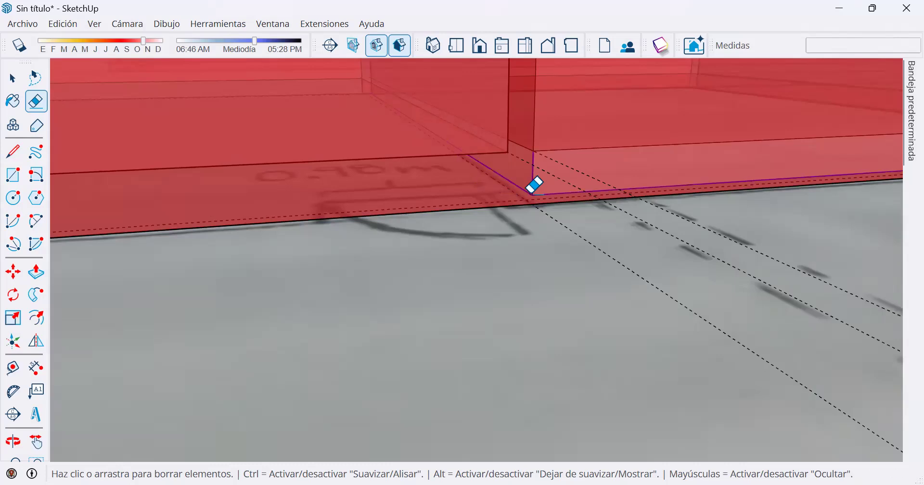
scroll(358, 106, up, 1)
mouse_move(360, 101)
middle_down()
mouse_move(371, 148)
mouse_move(354, 115)
mouse_move(322, 128)
mouse_move(331, 124)
middle_up()
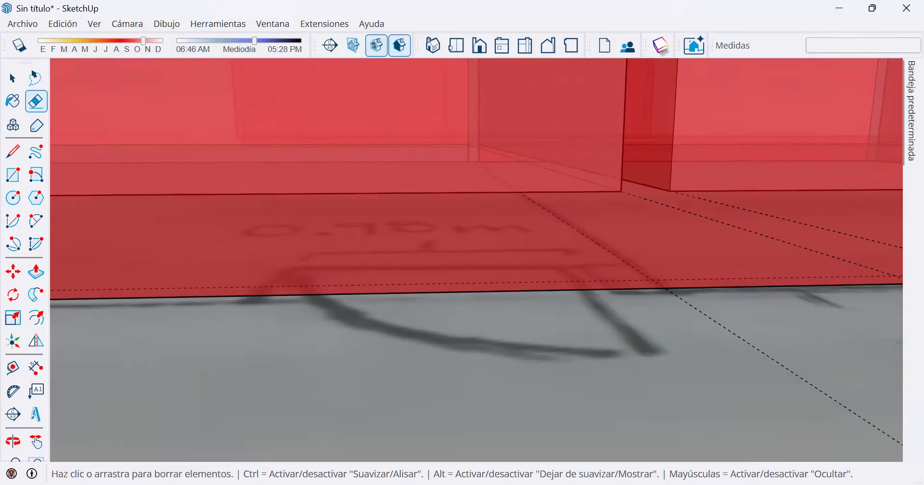
Switch off the X-ray face style, returning to opaque textured faces for the whole building.
scroll(597, 89, down, 3)
middle_drag(594, 98, 634, 212)
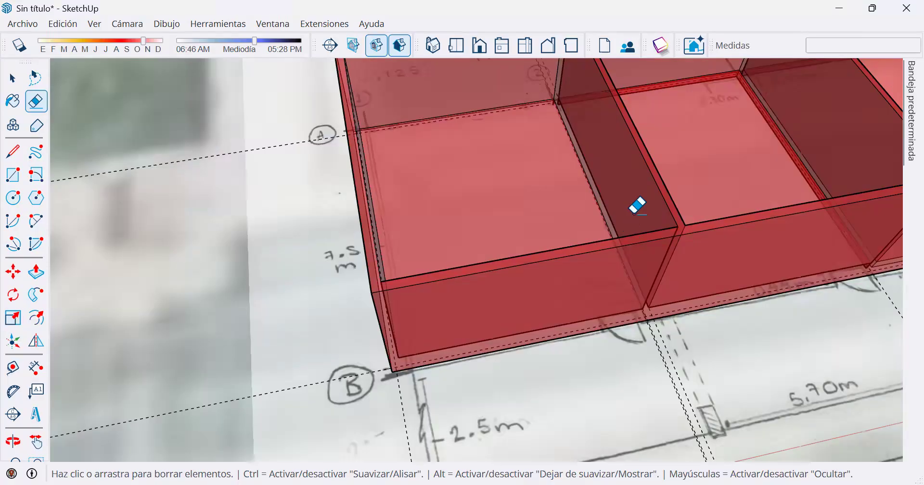
scroll(641, 209, down, 5)
mouse_move(724, 195)
shift+middle_down()
mouse_move(666, 222)
mouse_move(413, 279)
mouse_move(332, 247)
shift+middle_up()
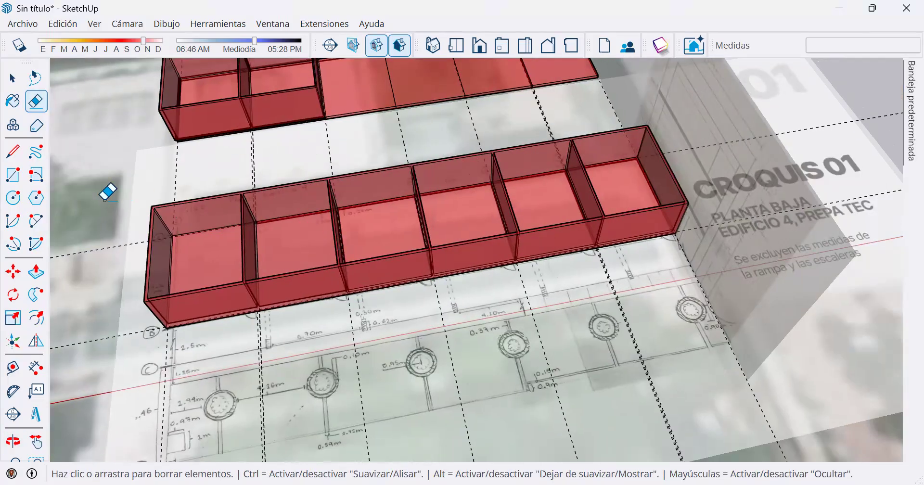
click(95, 25)
mouse_move(176, 282)
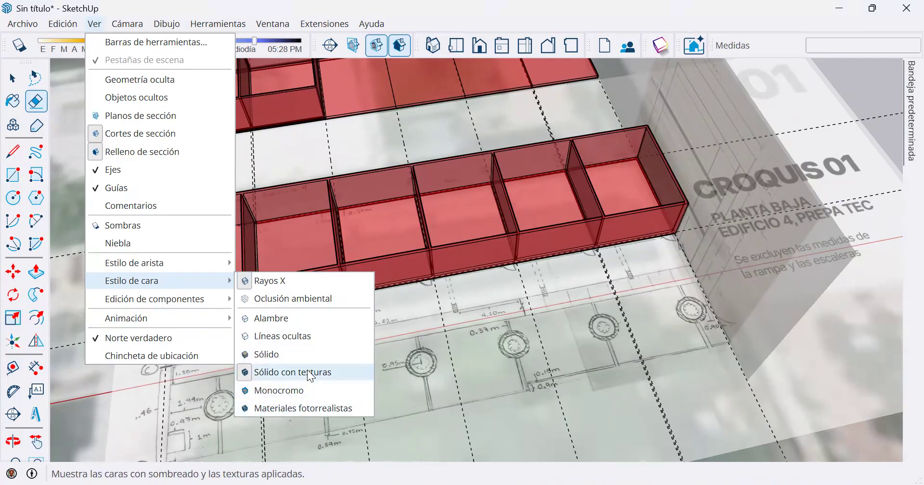
click(278, 284)
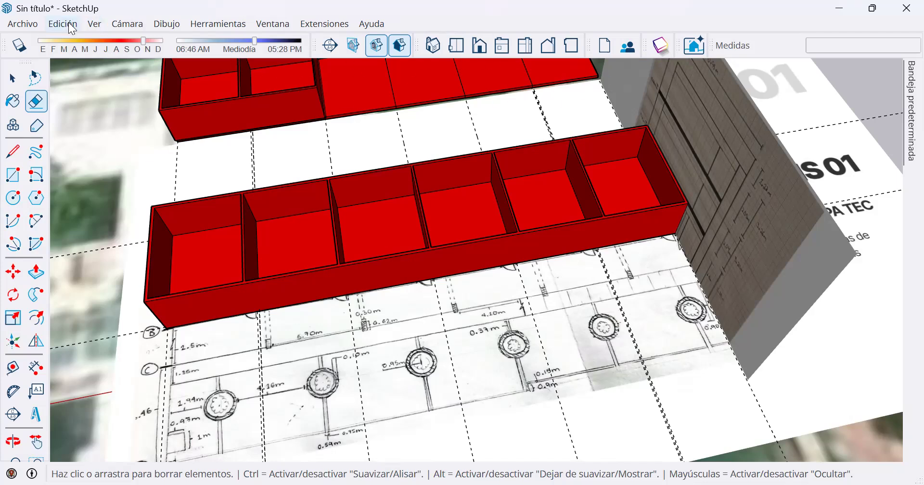
click(95, 30)
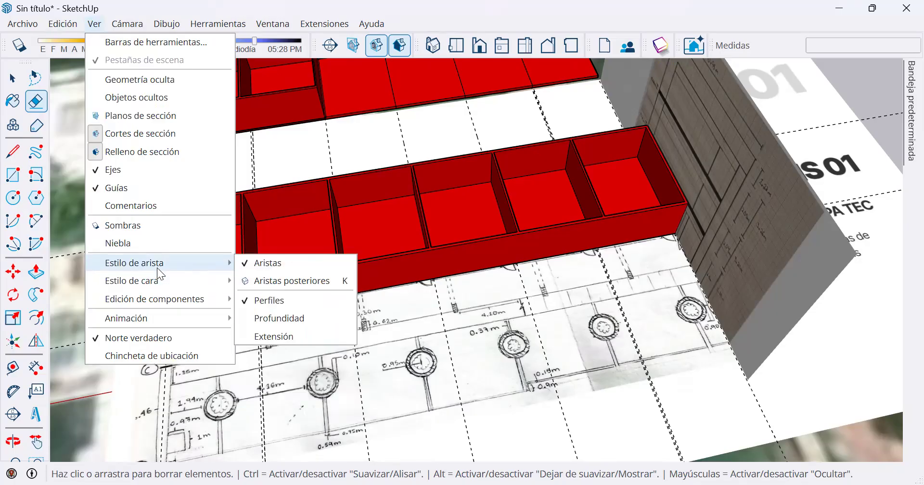
click(138, 4)
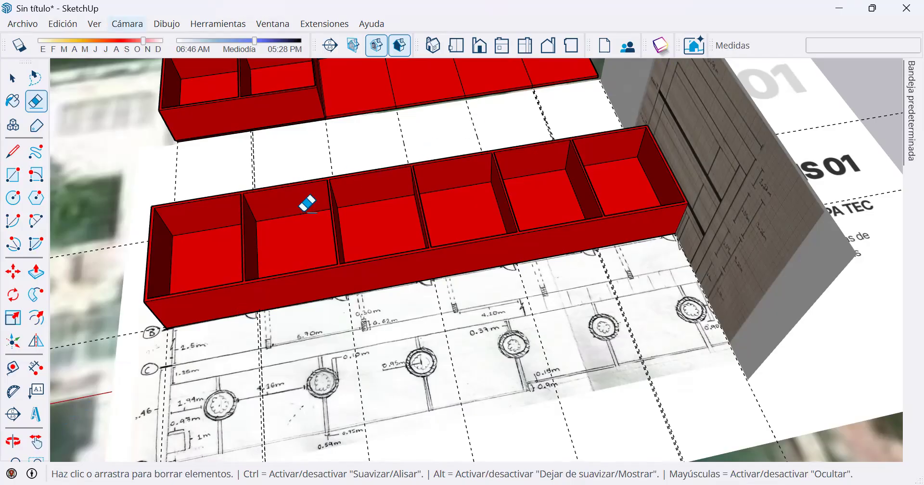
mouse_move(344, 255)
middle_down()
mouse_move(535, 179)
mouse_move(340, 357)
mouse_move(373, 277)
mouse_move(324, 217)
mouse_move(254, 207)
mouse_move(169, 232)
mouse_move(175, 222)
middle_up()
scroll(348, 351, down, 1)
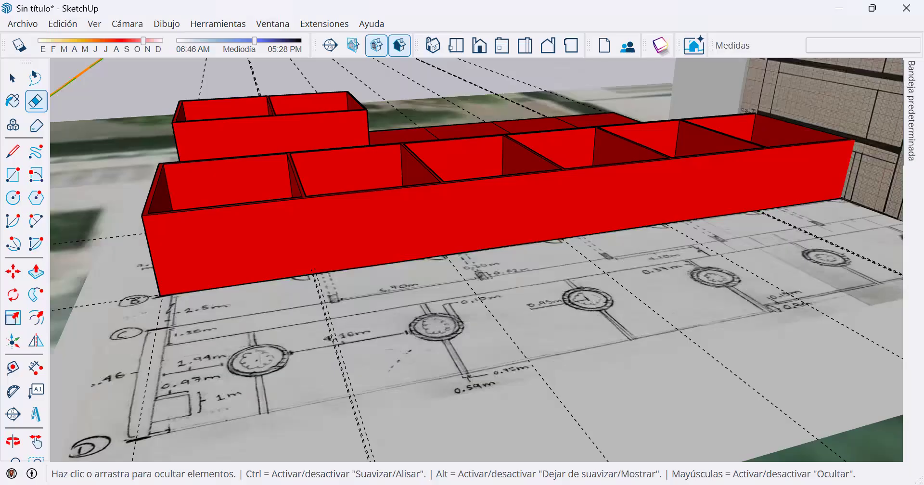
middle_drag(392, 341, 283, 165)
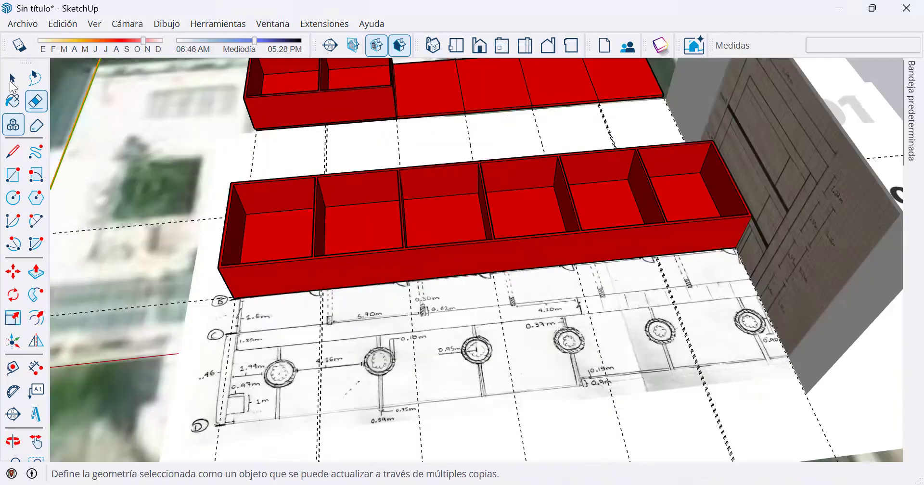
Select the rear block and single parts of the front block to examine how each one is grouped.
click(10, 81)
shift+middle_drag(437, 125, 460, 355)
click(413, 347)
scroll(394, 346, down, 3)
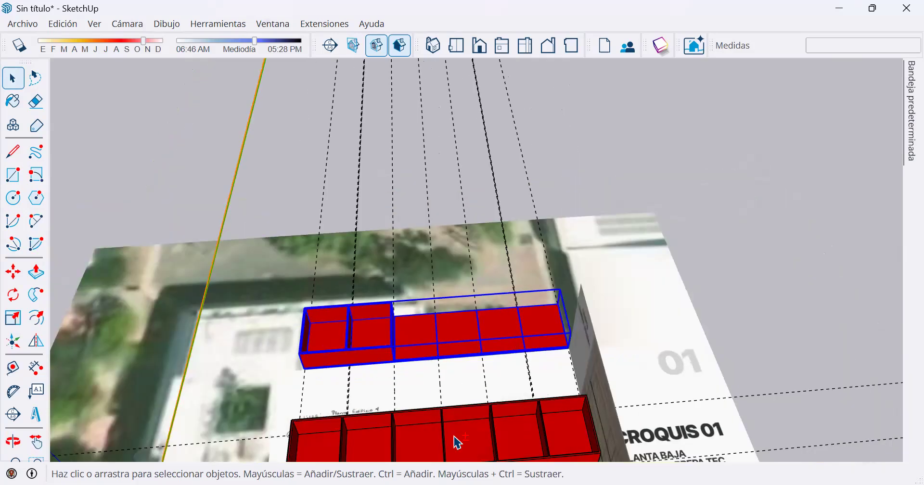
click(456, 436)
shift+middle_drag(462, 406, 440, 221)
click(371, 211)
click(397, 311)
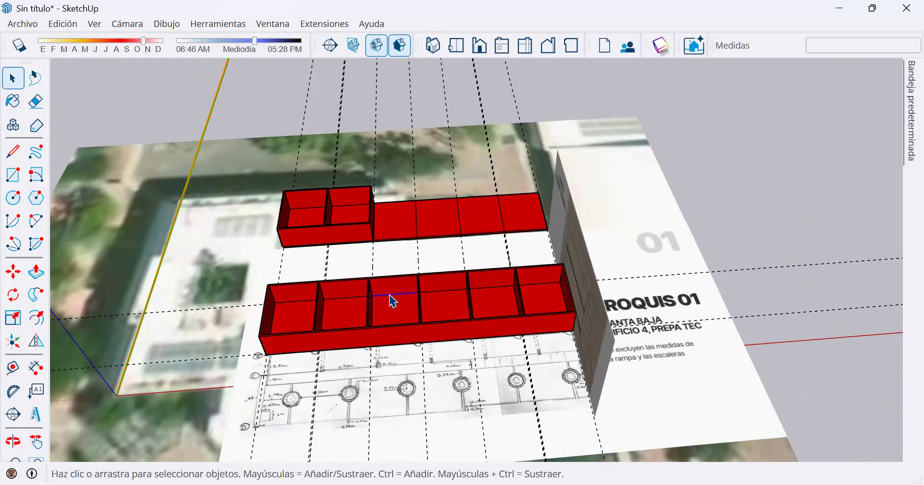
Convert the whole six-bay front block into a component with the definition name Componente#1, replacing the selected geometry.
middle_drag(270, 261, 288, 262)
drag(237, 255, 628, 369)
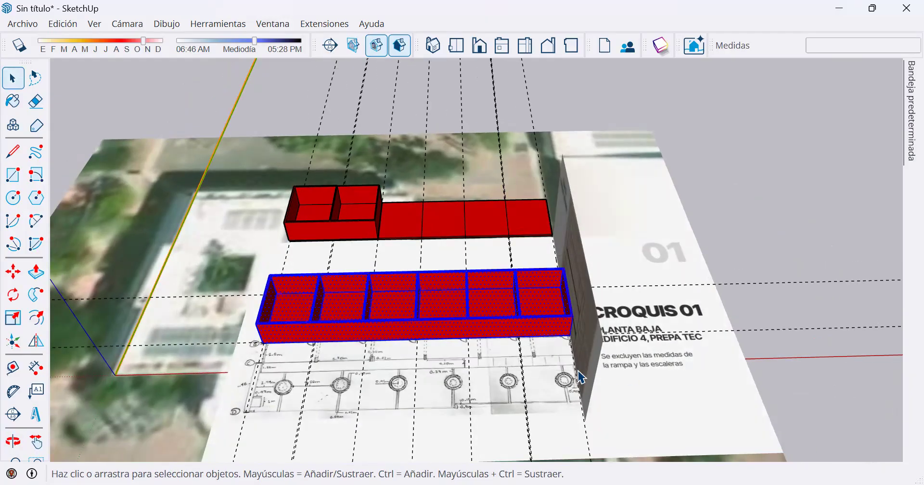
right_click(304, 312)
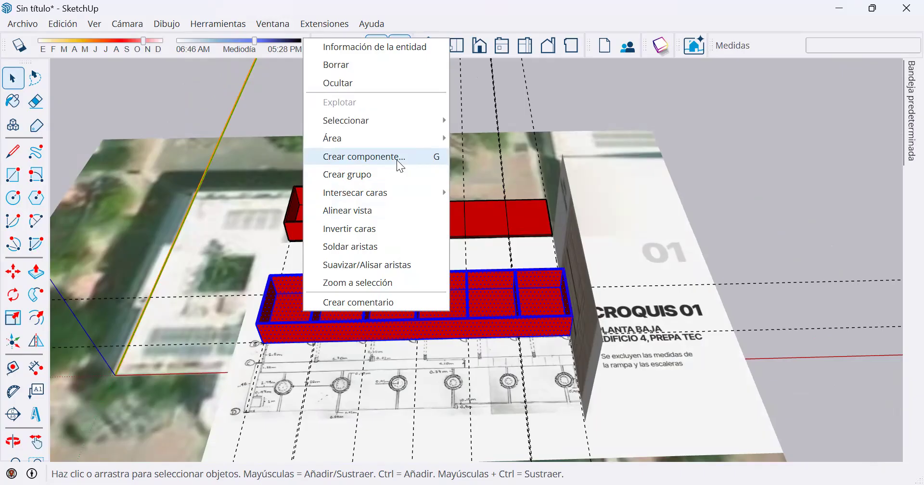
click(398, 161)
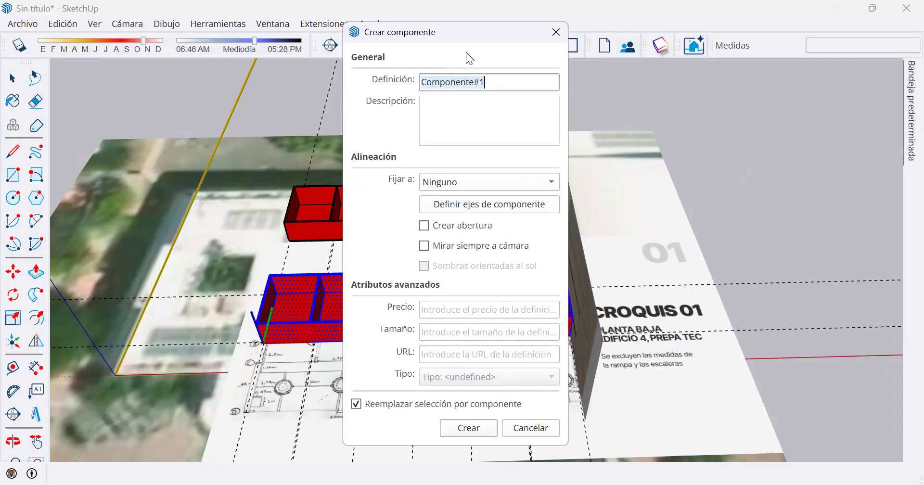
click(469, 427)
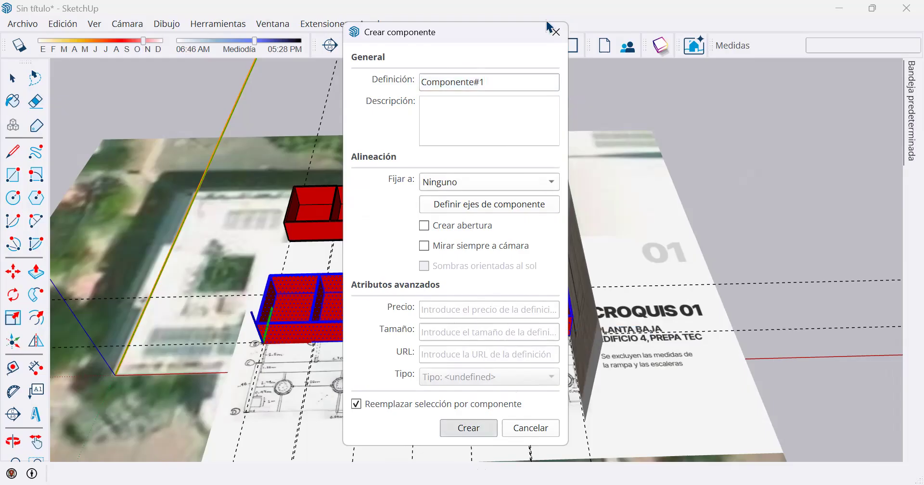
Select the front component and the rear group in turn to compare the two kinds of object.
click(445, 213)
click(452, 286)
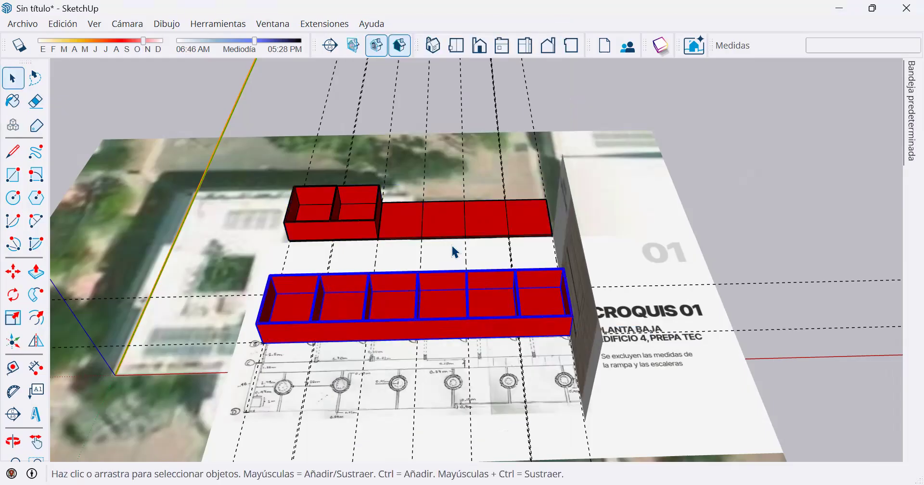
click(453, 223)
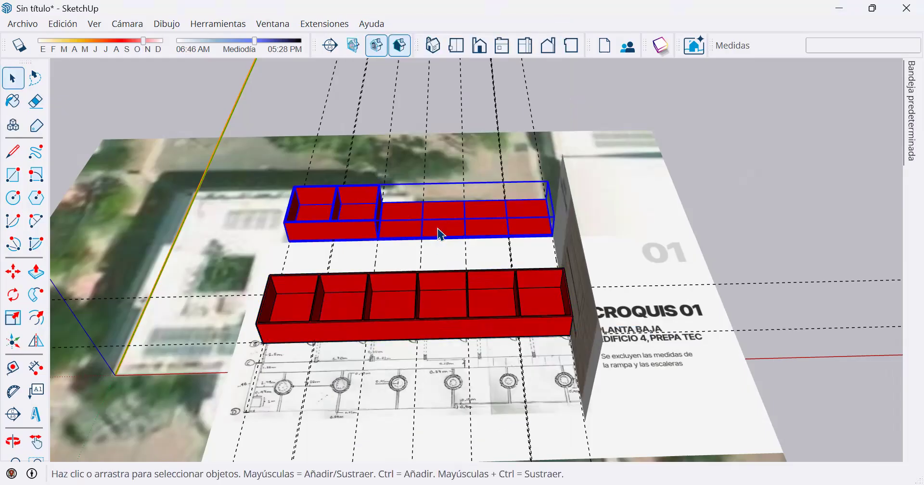
Copy the front component and the rear group together about 79.55 m along the red axis, away from the site plan.
click(443, 301)
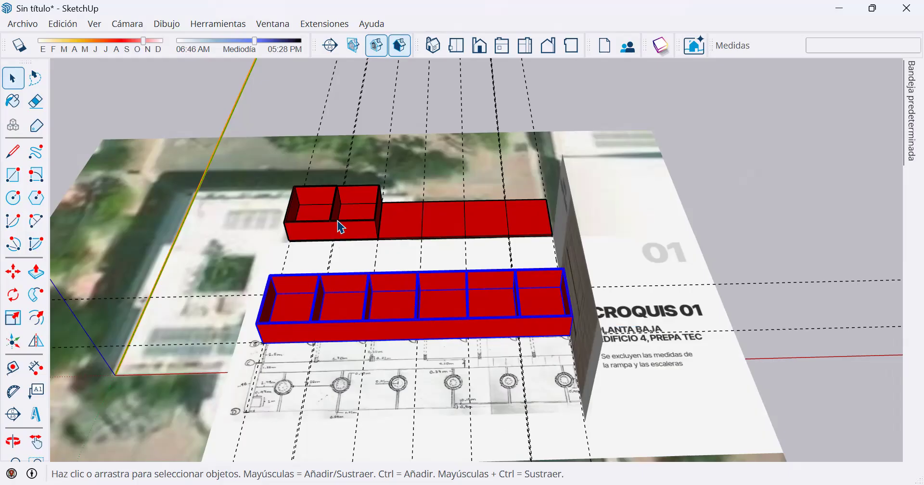
shift+click(365, 222)
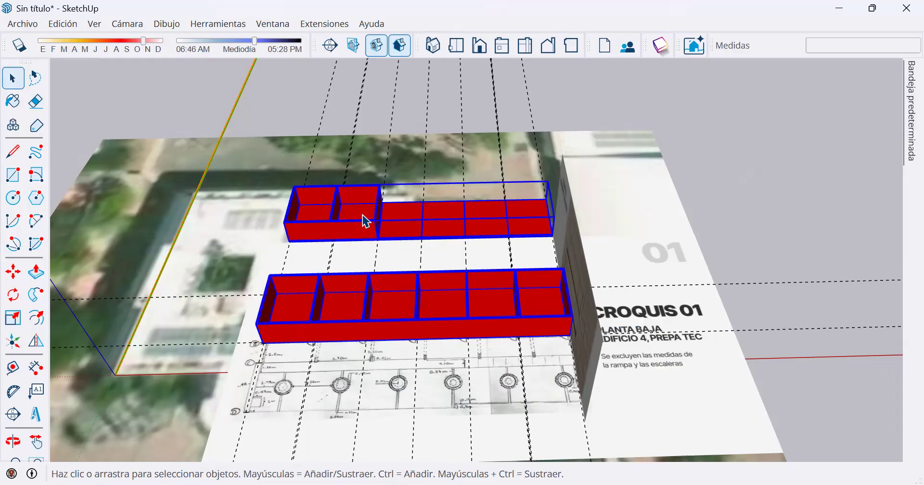
click(14, 272)
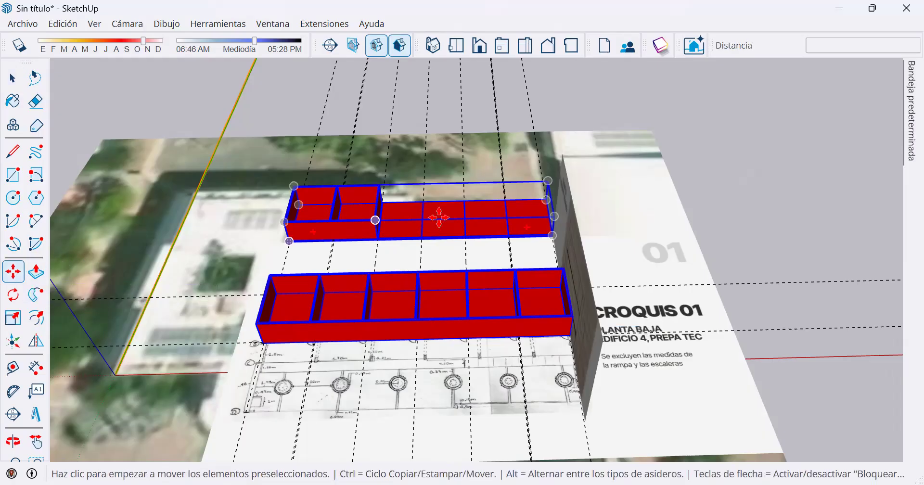
key(ctrl)
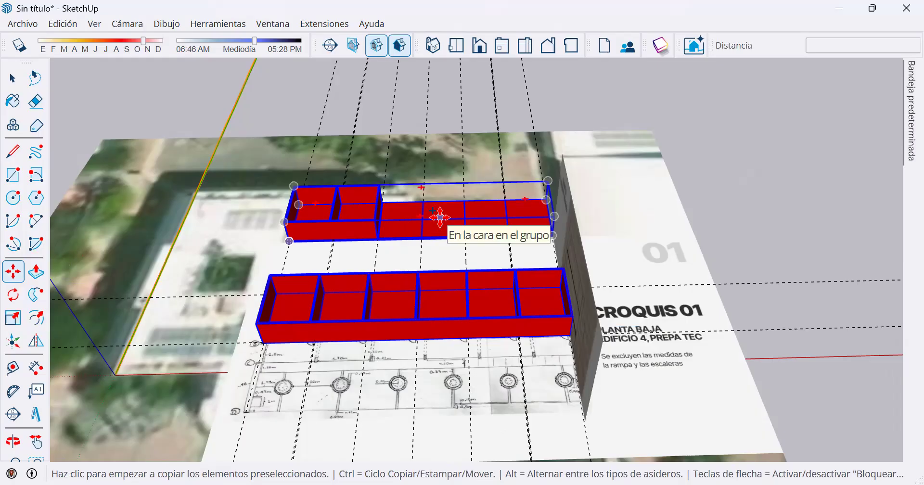
click(489, 215)
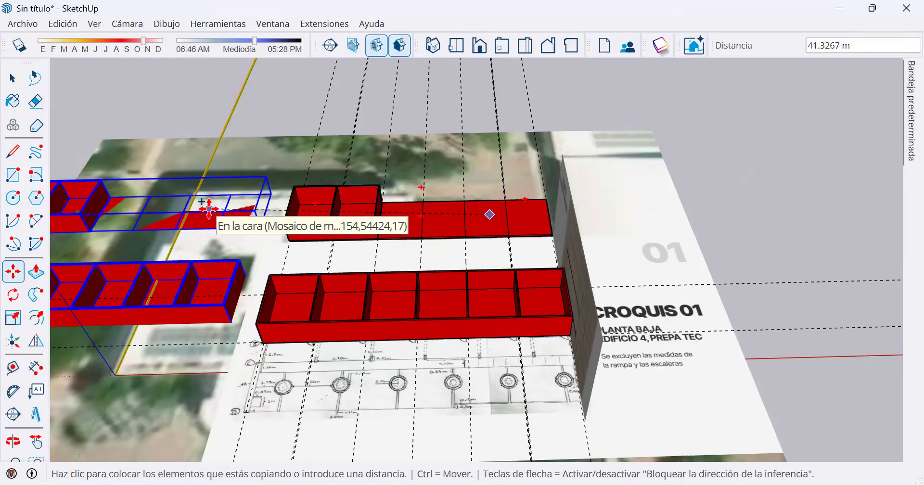
shift+middle_drag(192, 218, 671, 212)
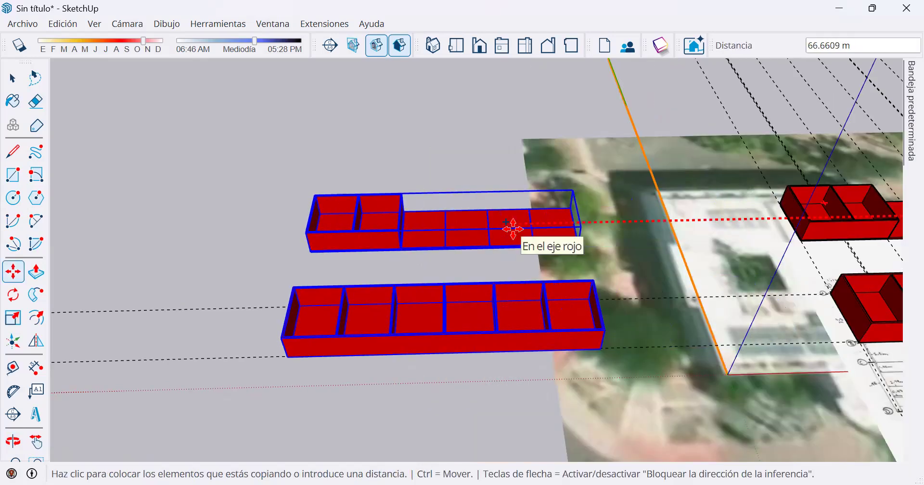
shift+middle_drag(422, 231, 332, 223)
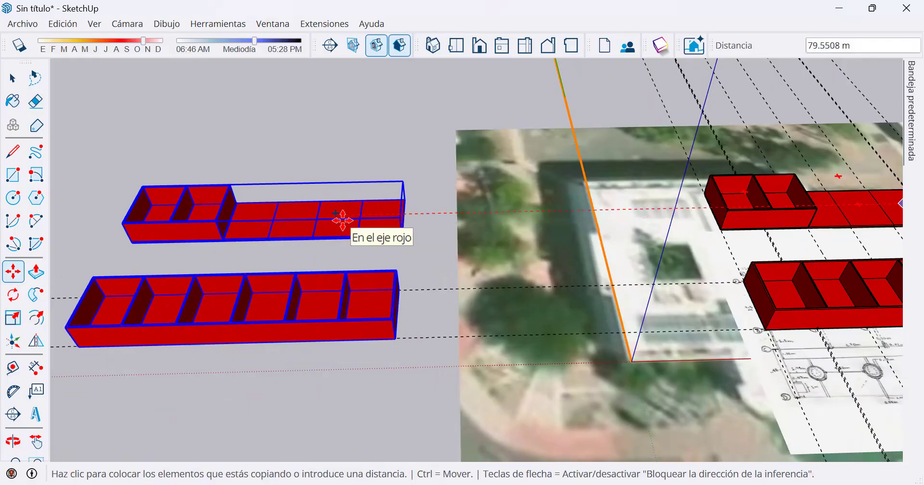
click(404, 274)
key(space)
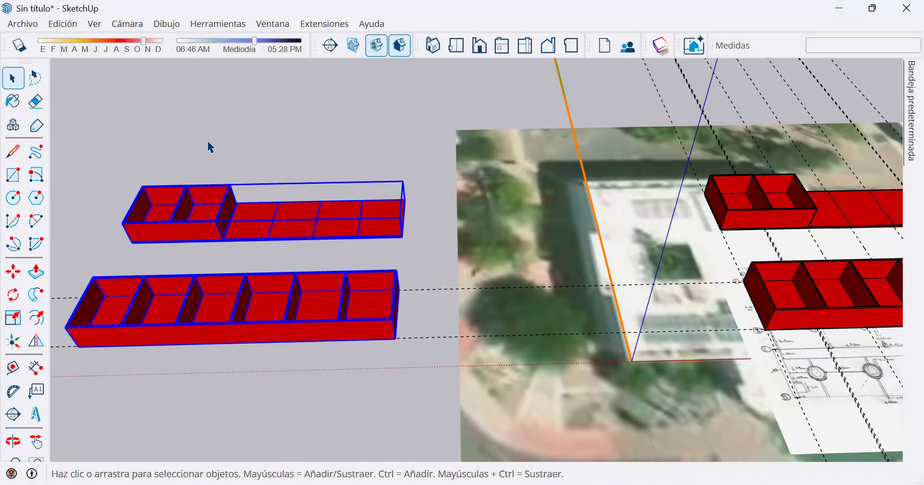
Extrude the wall tops of the two-bay section about 14.19 m upward inside the copied rear group, and close the group.
click(733, 212)
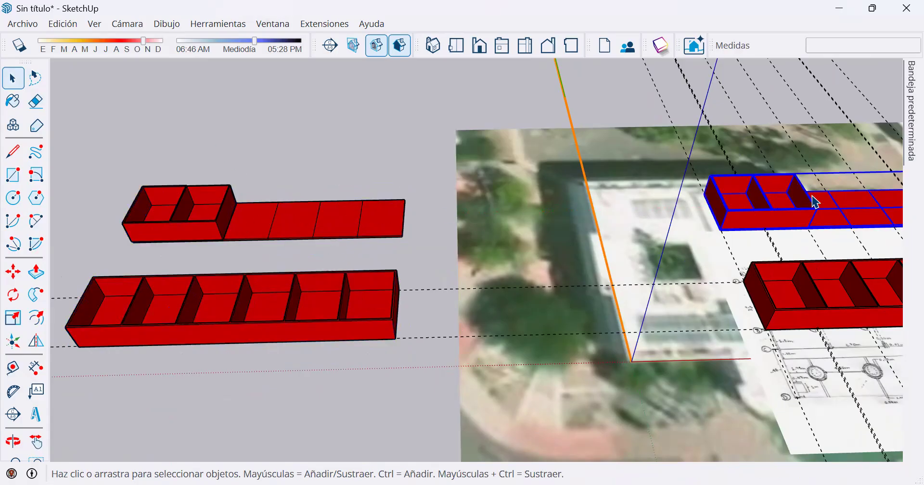
click(250, 228)
double_click(250, 228)
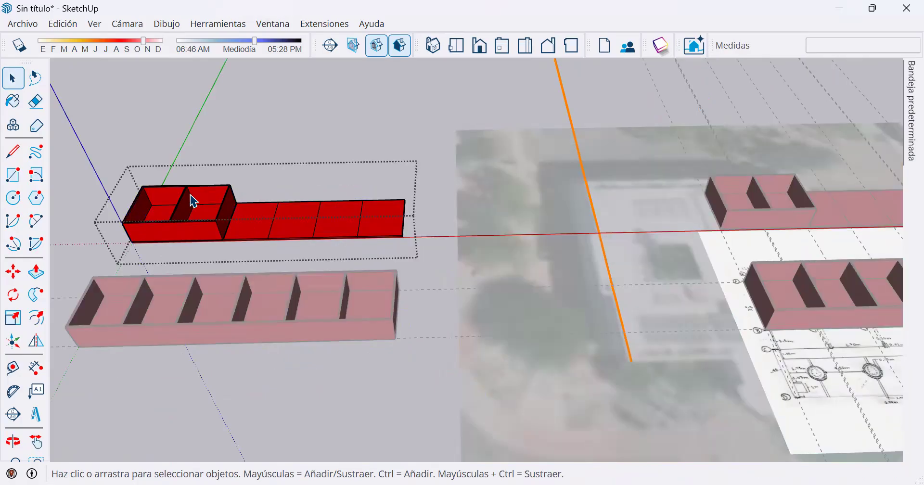
click(37, 274)
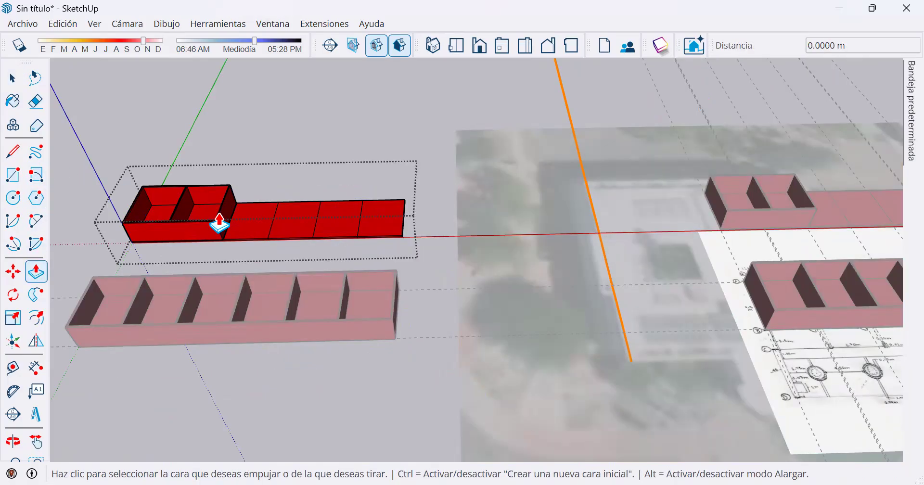
click(220, 224)
click(207, 124)
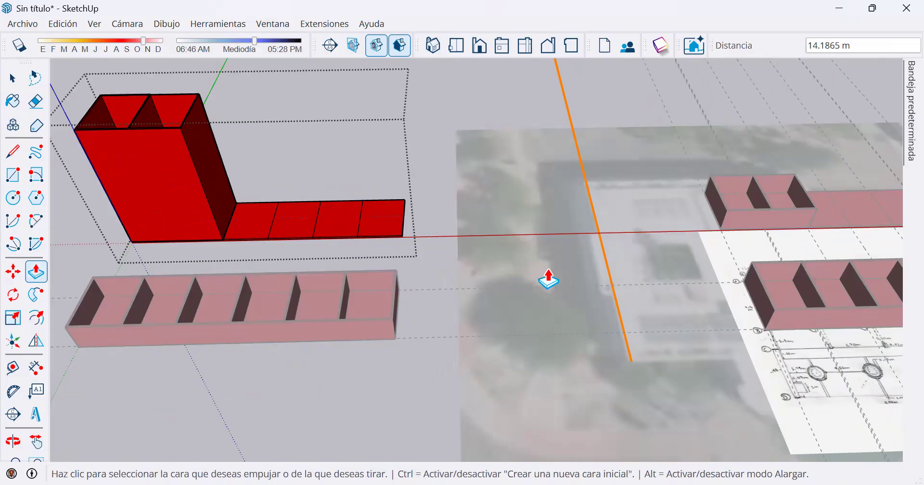
key(space)
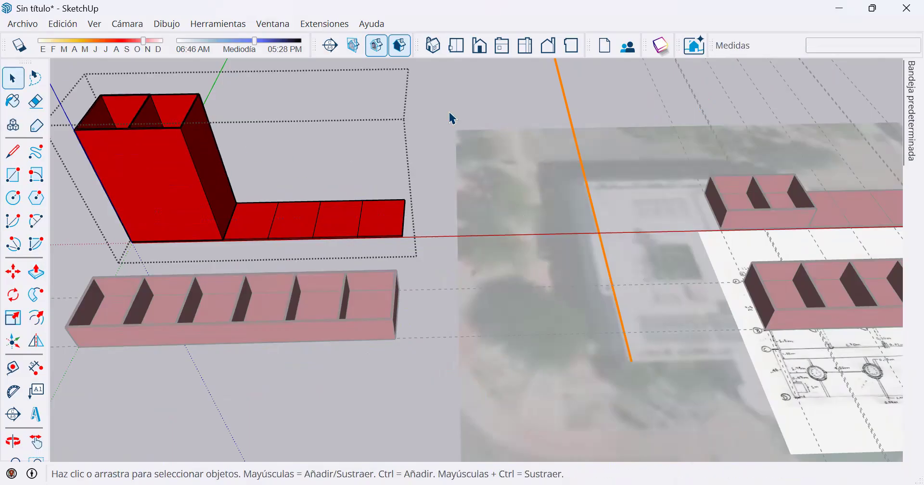
click(453, 118)
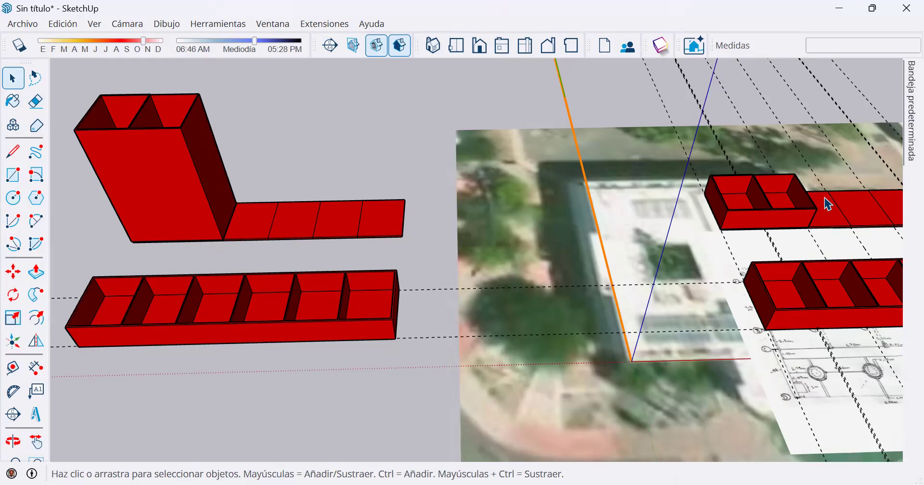
Try to push or pull the first bay's inner back wall face inside the copied front component.
double_click(306, 309)
click(35, 280)
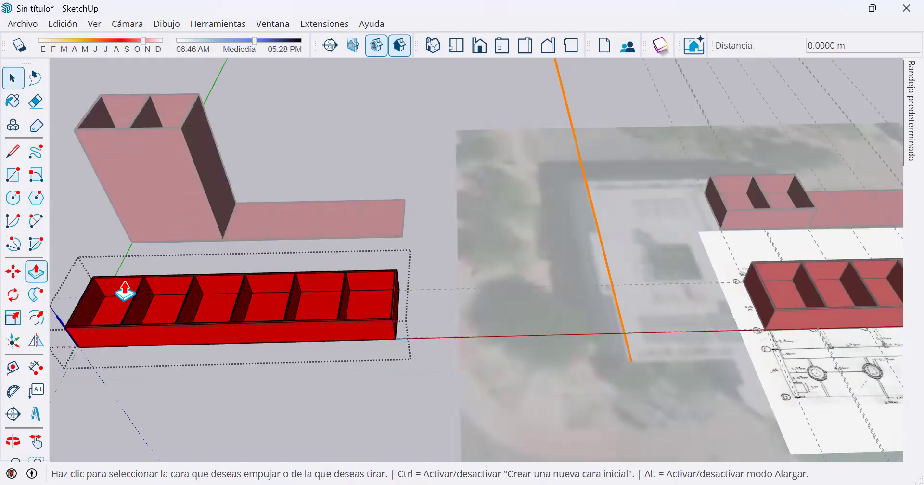
click(143, 279)
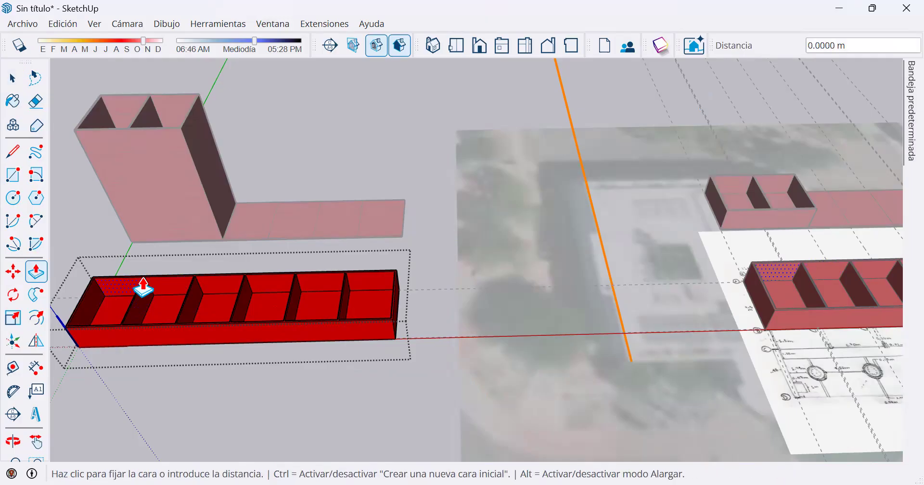
click(142, 279)
click(141, 285)
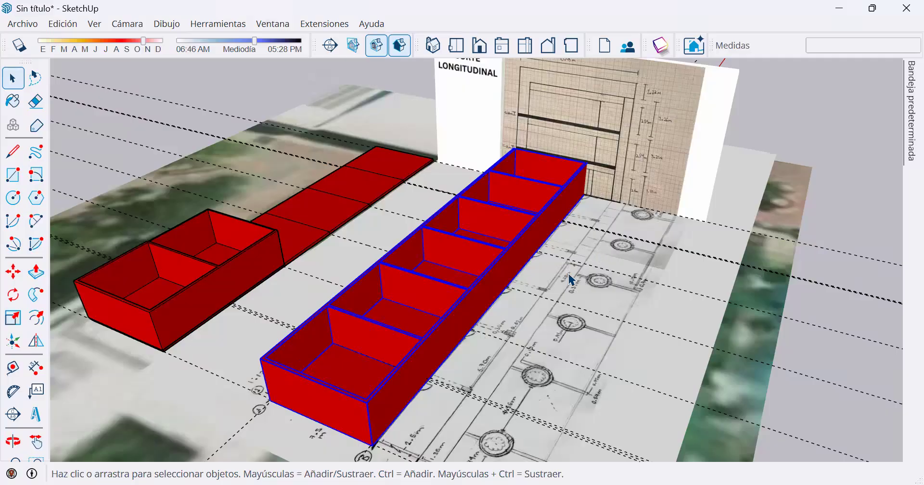
Copy the duplicated front component and the heightened rear group together about 49.8 m farther away from the site plan.
middle_drag(491, 303, 691, 272)
scroll(319, 236, down, 2)
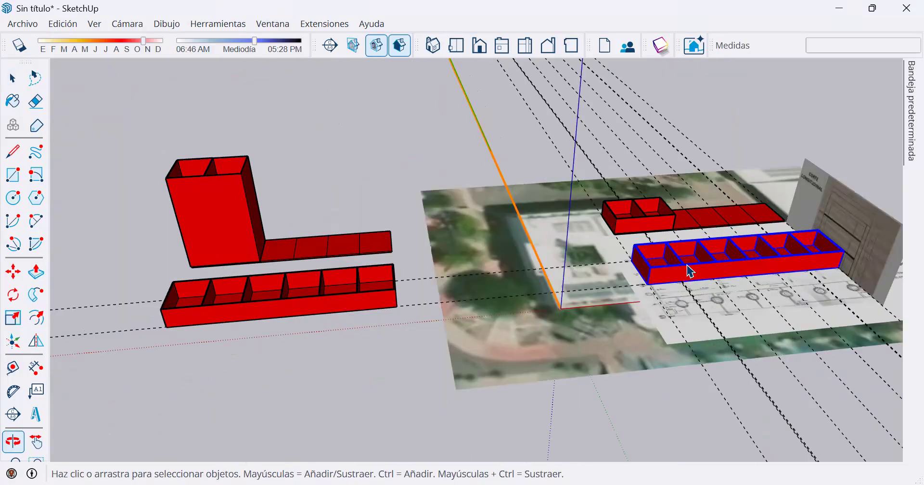
click(345, 304)
shift+click(328, 246)
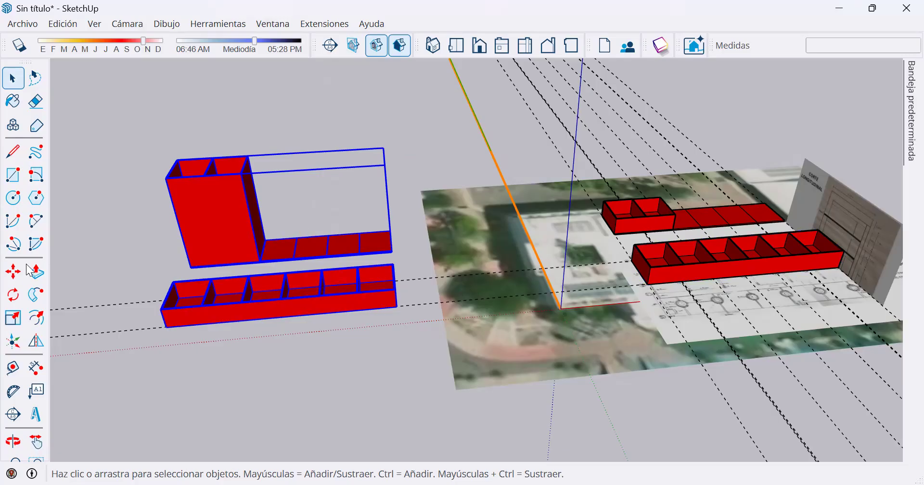
click(13, 272)
middle_drag(423, 295, 493, 318)
key(ctrl)
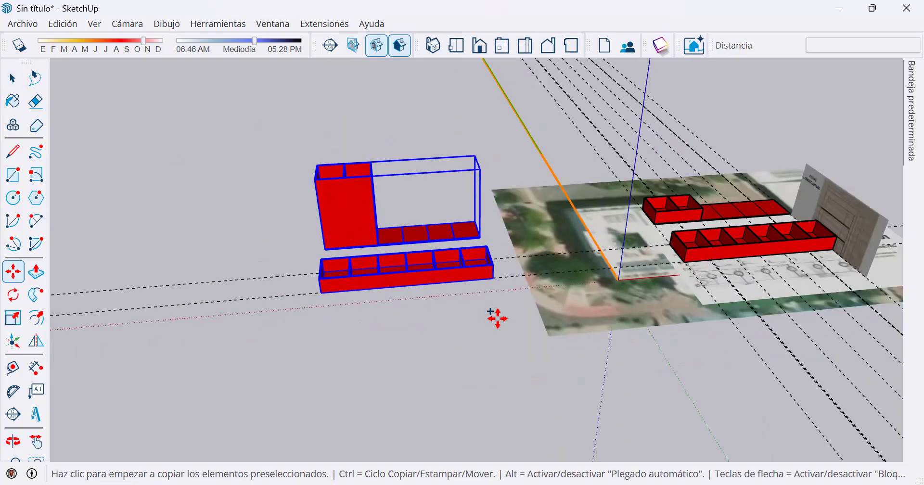
click(498, 318)
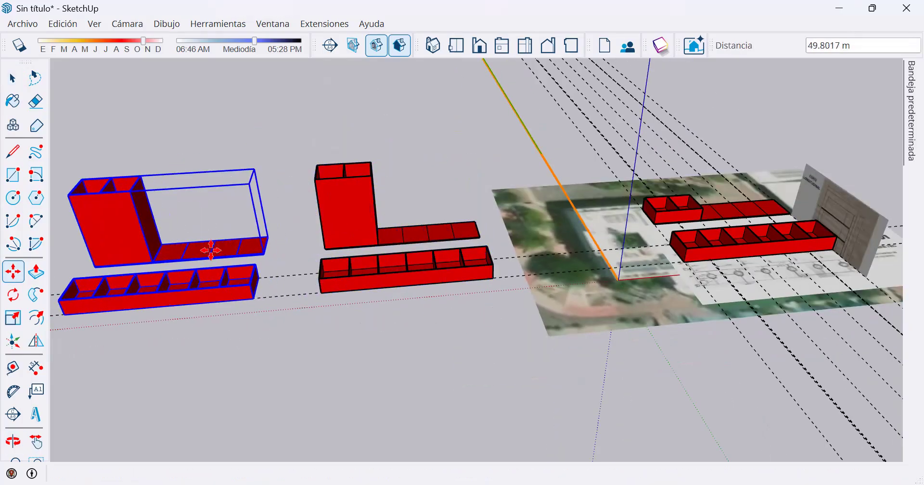
click(208, 250)
key(space)
Select the rear groups and front components one by one to compare them, and open the middle front component for editing.
click(128, 209)
click(369, 207)
click(687, 211)
click(192, 304)
click(398, 273)
double_click(395, 281)
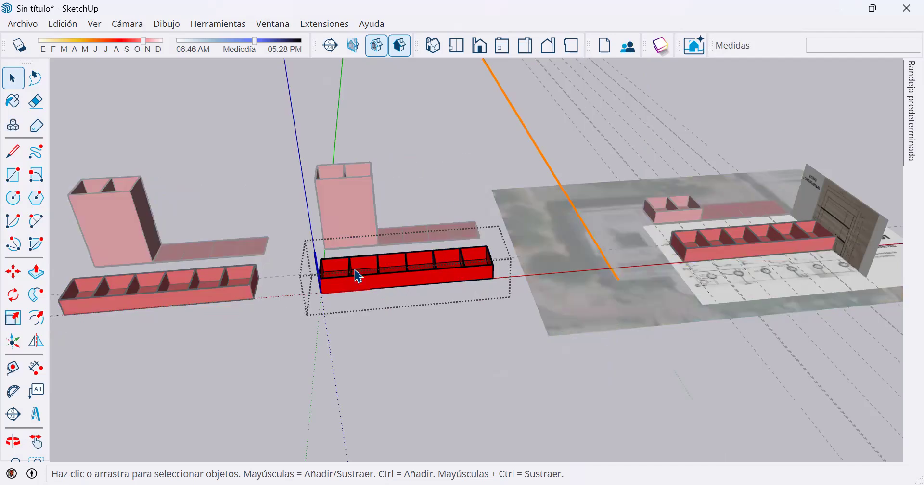
Try to pull the first bay's floor about 17.4 m upward inside the middle front component, and close the component.
click(36, 273)
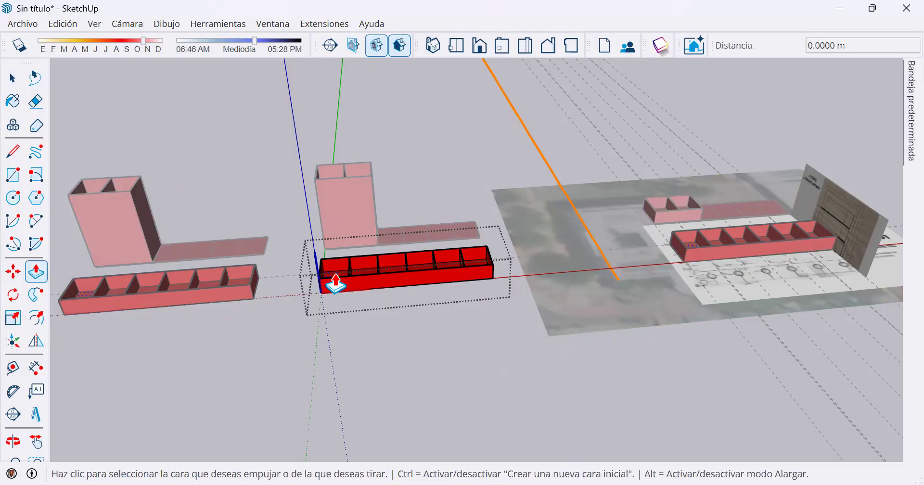
click(327, 278)
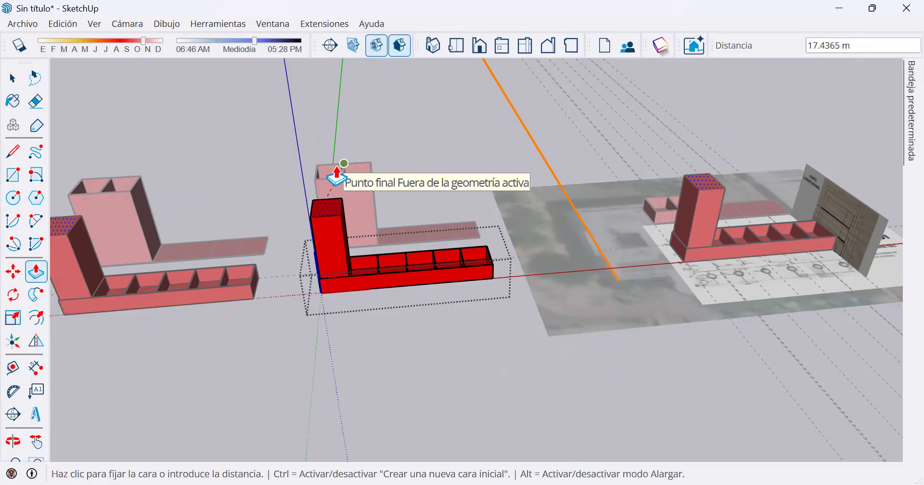
key(space)
key(Escape)
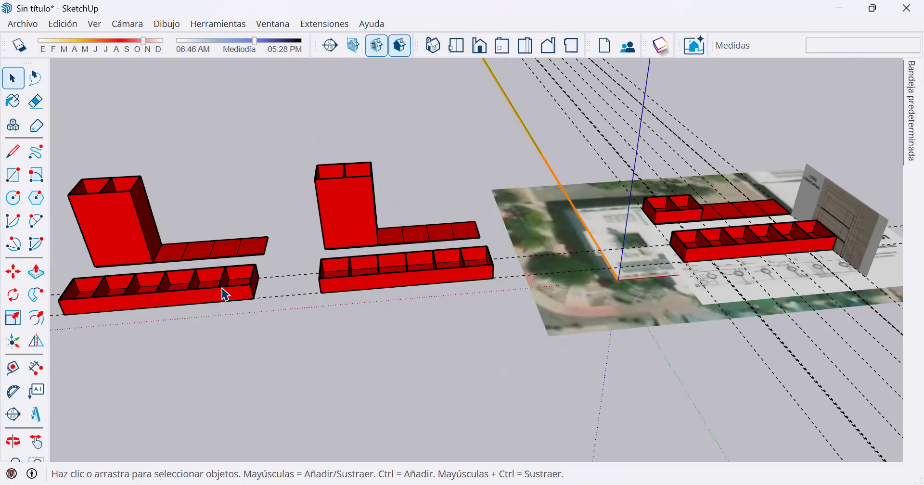
Make the front component farthest from the site plan unique, and place a copy of it in front of the original.
right_click(225, 294)
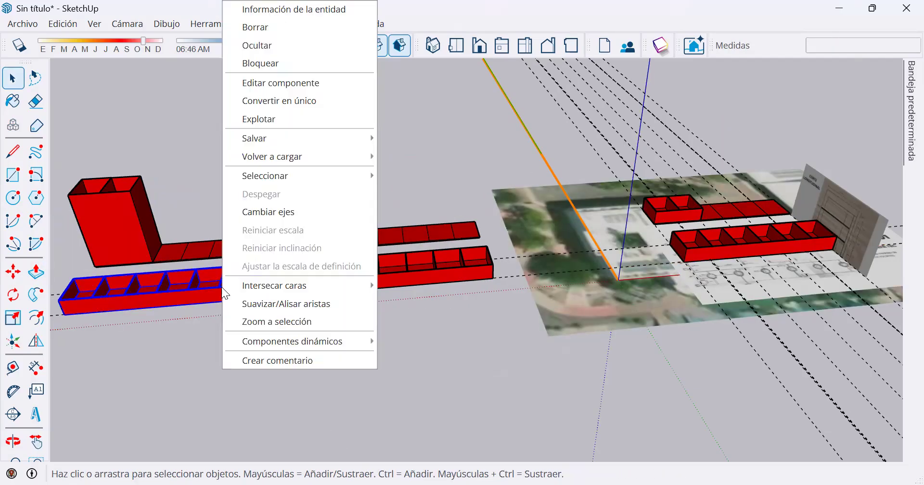
click(298, 103)
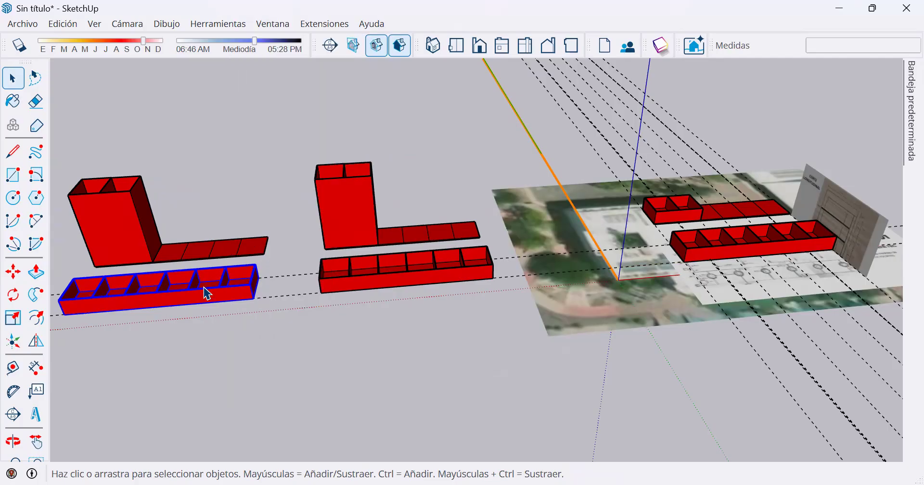
middle_drag(187, 289, 53, 270)
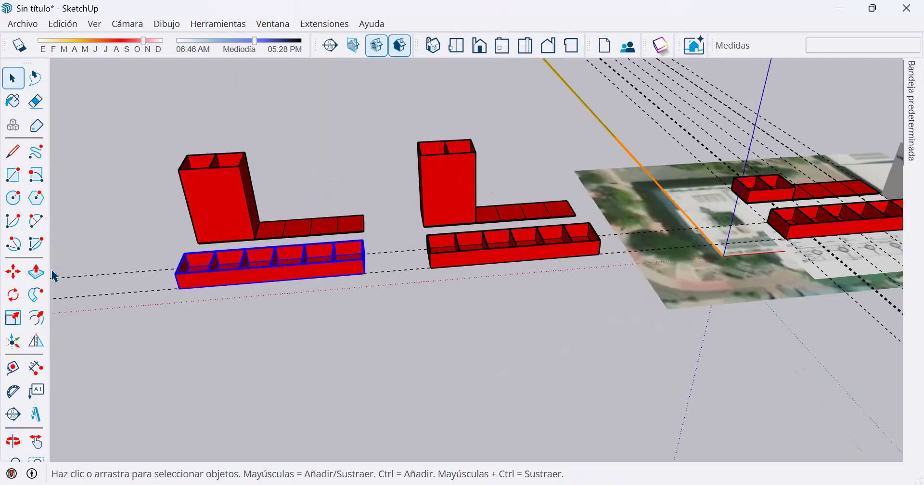
click(13, 272)
key(ctrl)
click(361, 336)
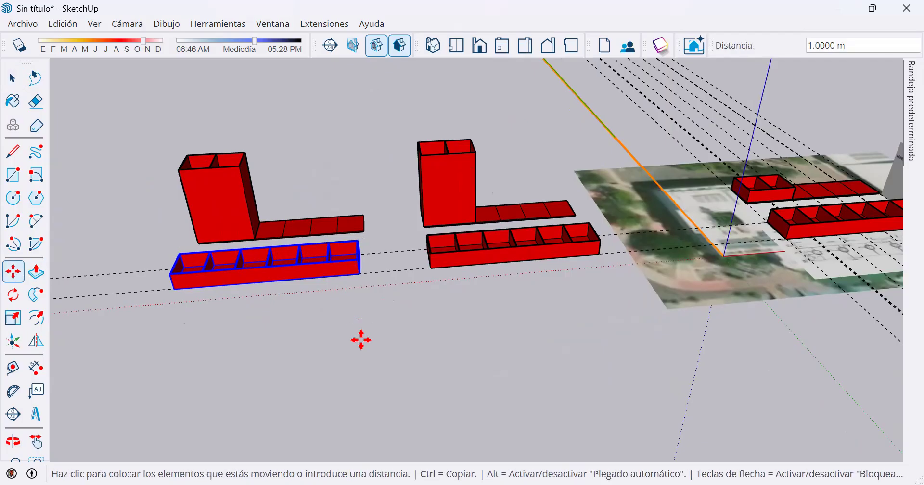
click(367, 318)
key(space)
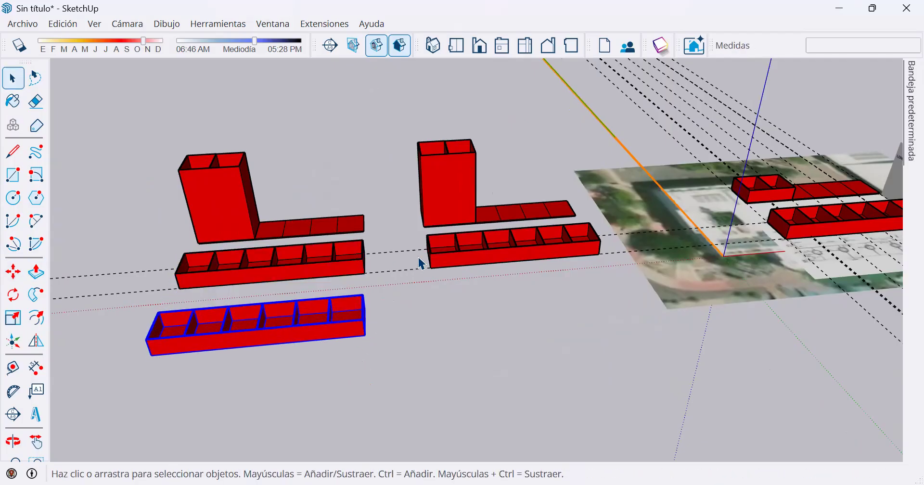
Try extruding the second bay's floor about 18.88 m upward inside the middle front component, undo it, and close the component.
scroll(305, 272, down, 2)
shift+click(308, 265)
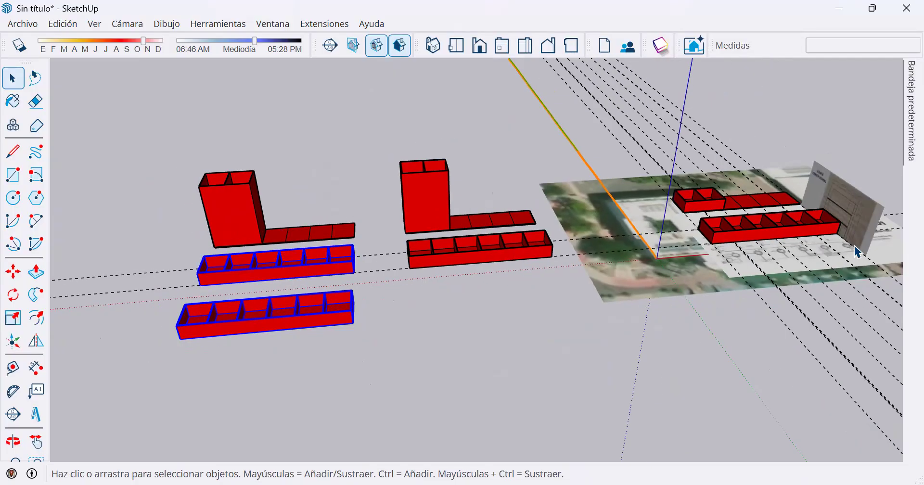
double_click(517, 259)
click(37, 272)
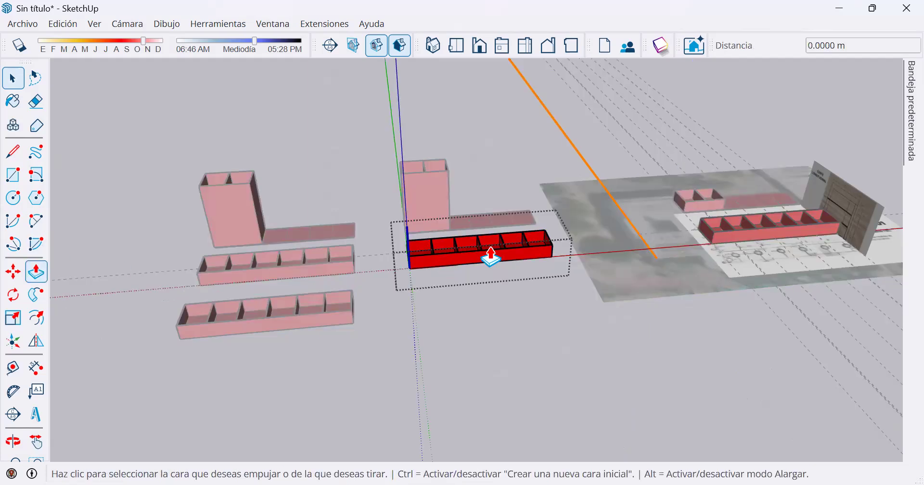
click(447, 255)
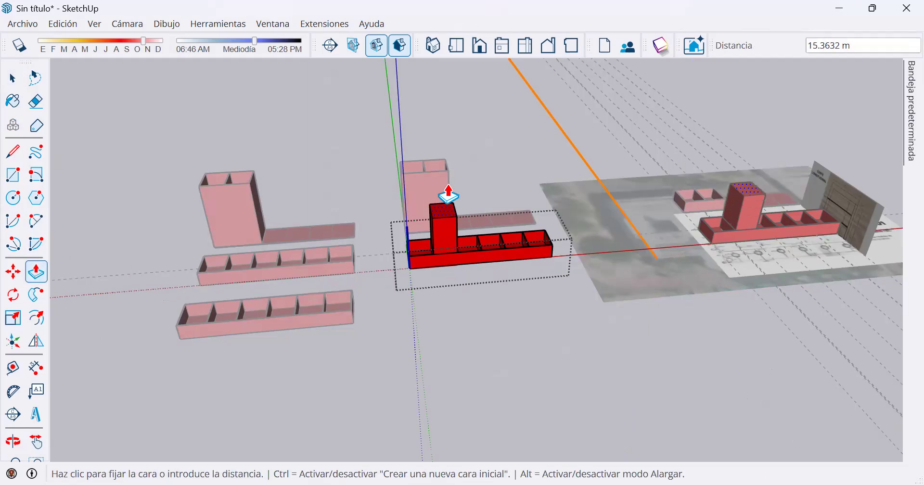
click(452, 177)
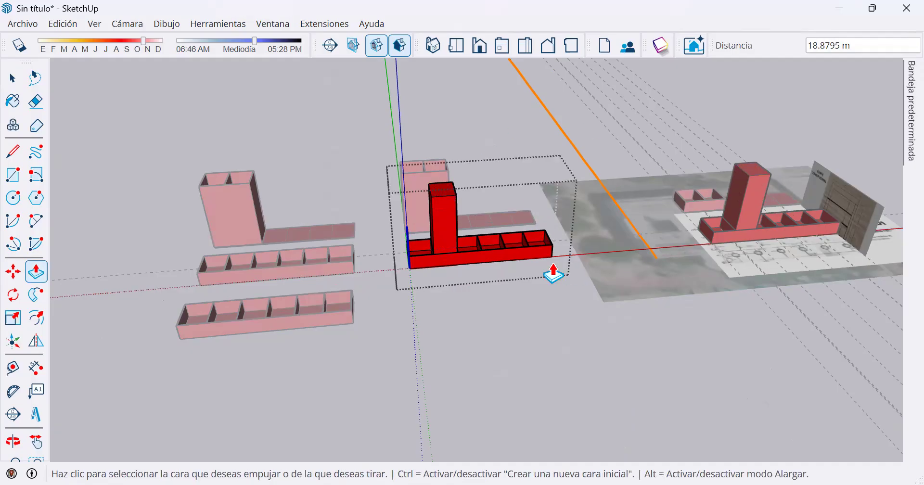
key(ctrl+z)
key(space)
click(416, 336)
Try extruding the second bay's floor about 22.25 m upward inside the copy of the unique component, undo it, and close the component.
click(295, 317)
double_click(284, 295)
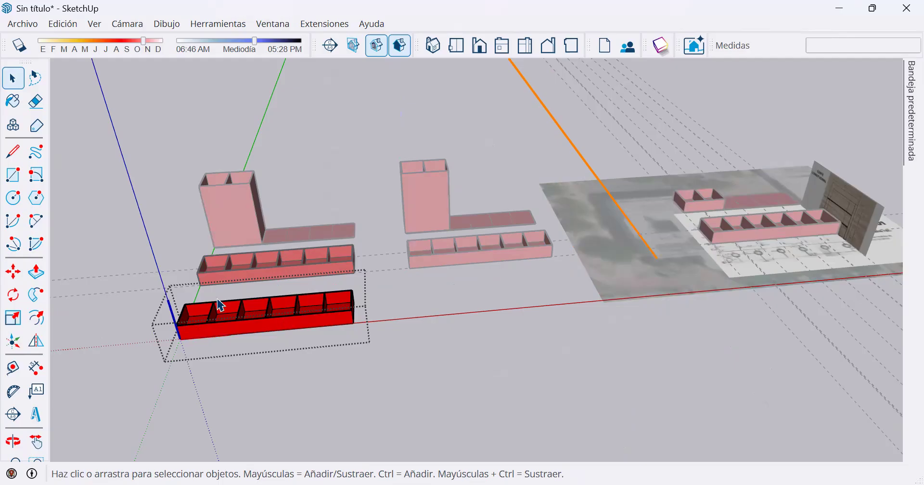
click(36, 272)
click(231, 315)
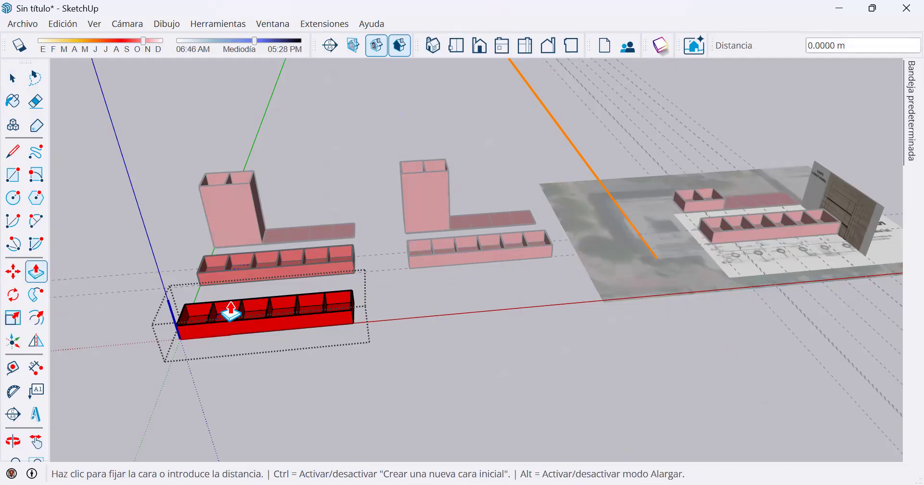
click(231, 159)
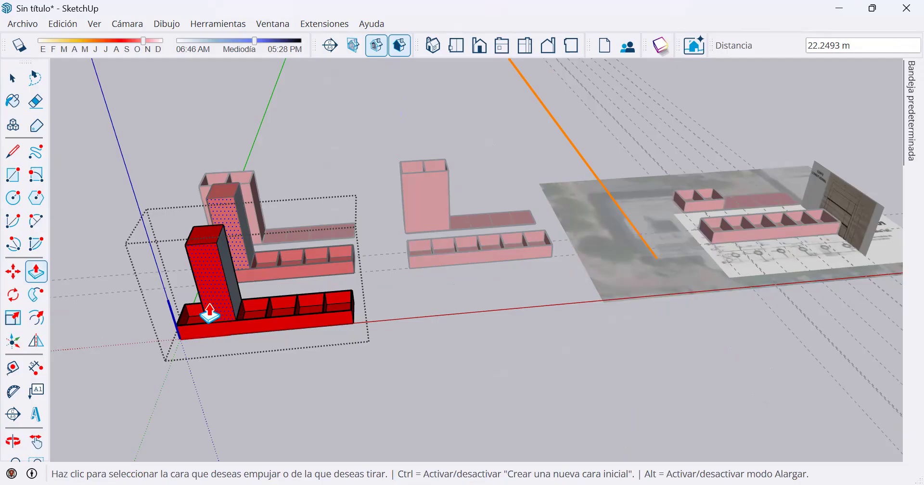
key(space)
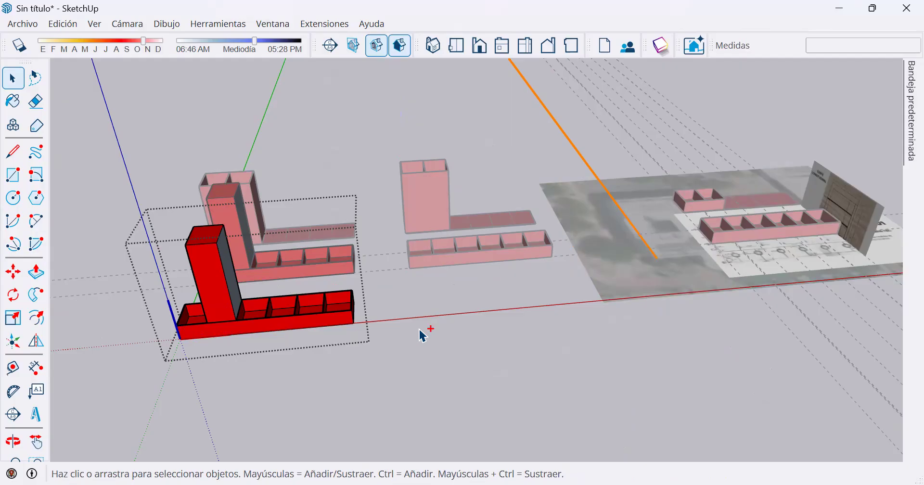
key(ctrl+z)
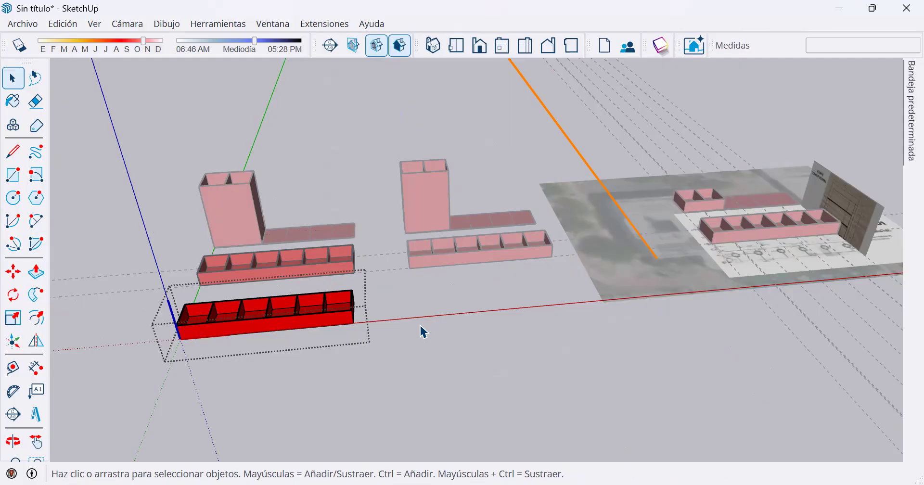
click(436, 326)
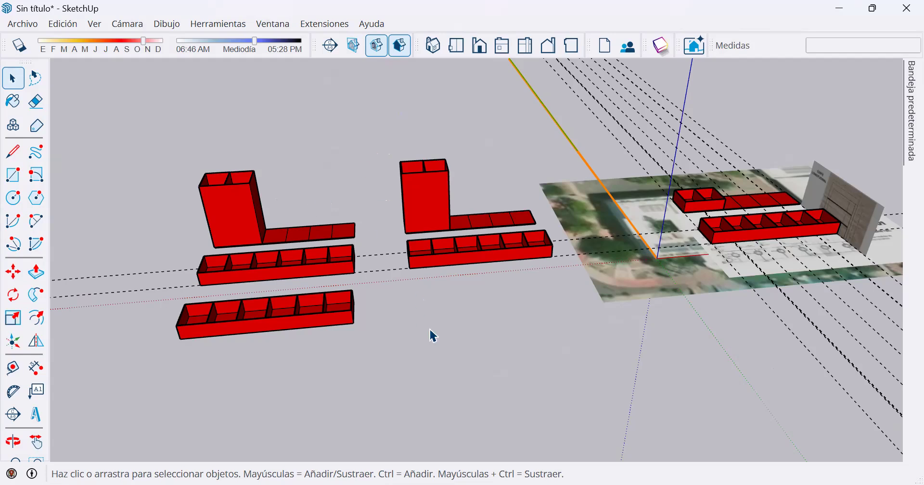
Delete all the duplicated groups and components standing away from the site plan, together with the guides crossing them.
drag(547, 381, 248, 106)
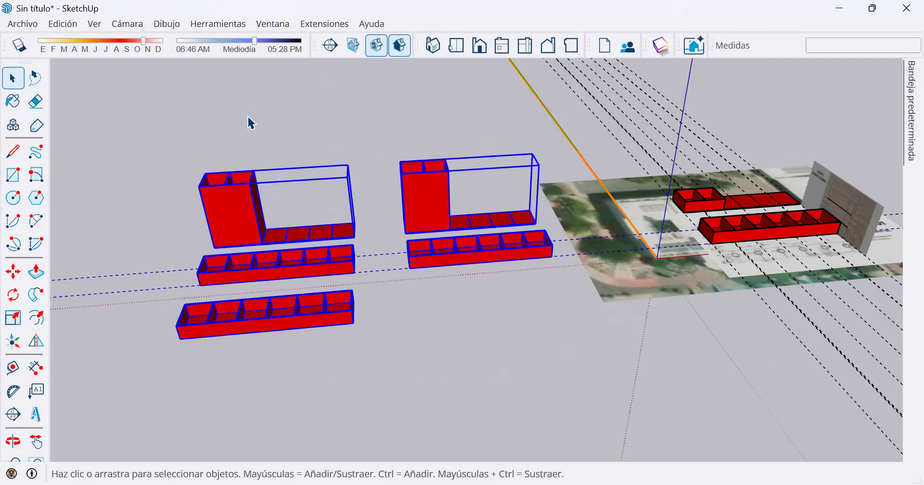
key(Delete)
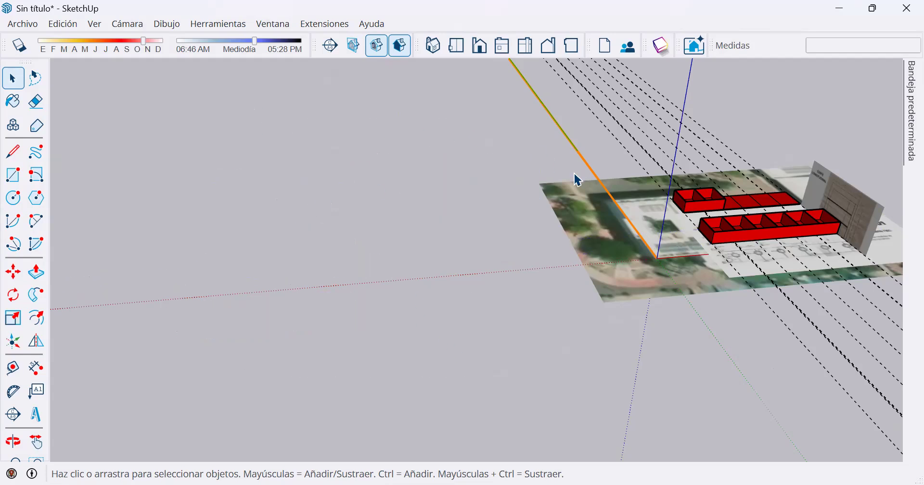
Move the front component about 17.81 m from its bottom corner at axis B onto the top front corner of the rear group's two-bay section.
scroll(768, 250, up, 3)
scroll(780, 212, up, 2)
middle_drag(462, 224, 379, 239)
scroll(380, 284, up, 4)
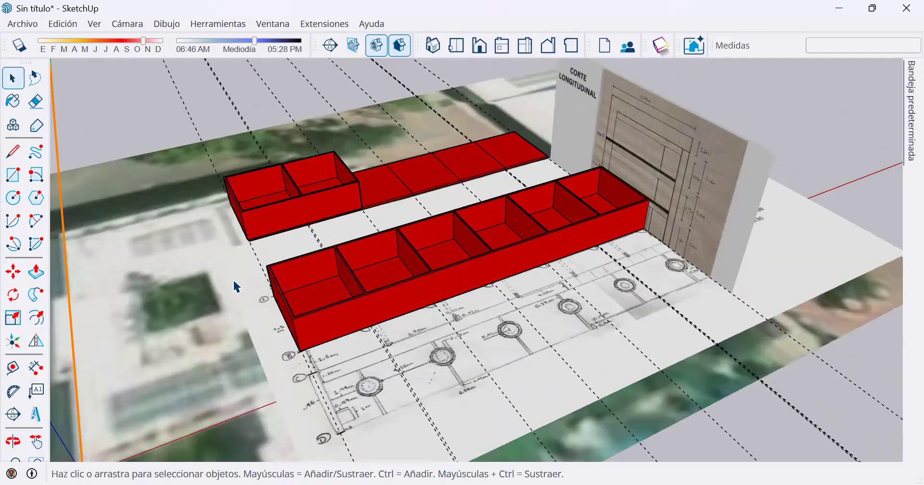
click(384, 264)
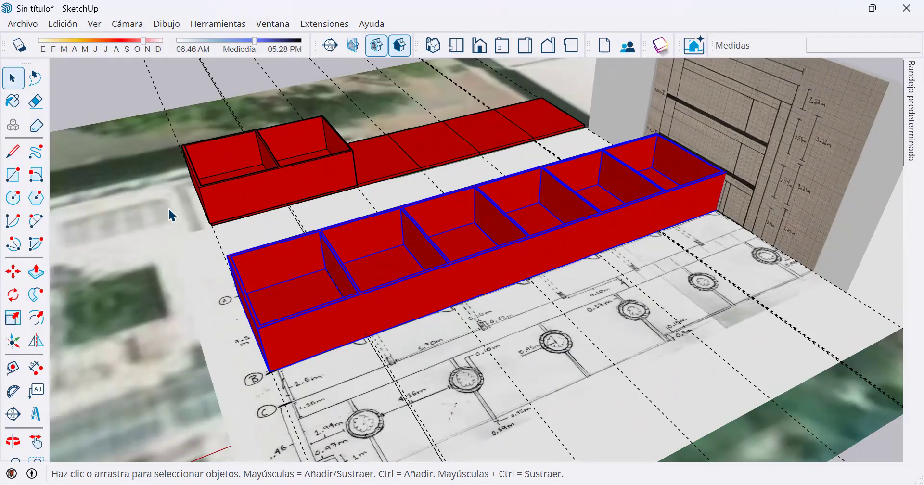
click(340, 182)
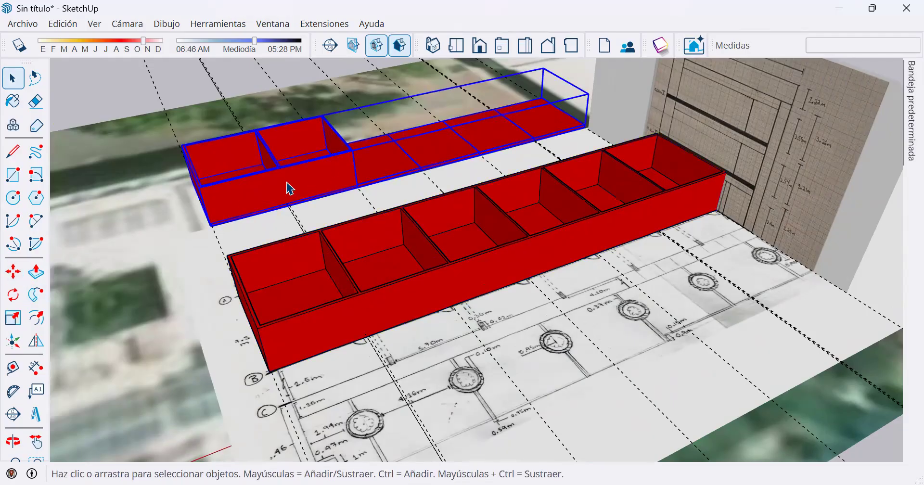
middle_drag(326, 305, 474, 320)
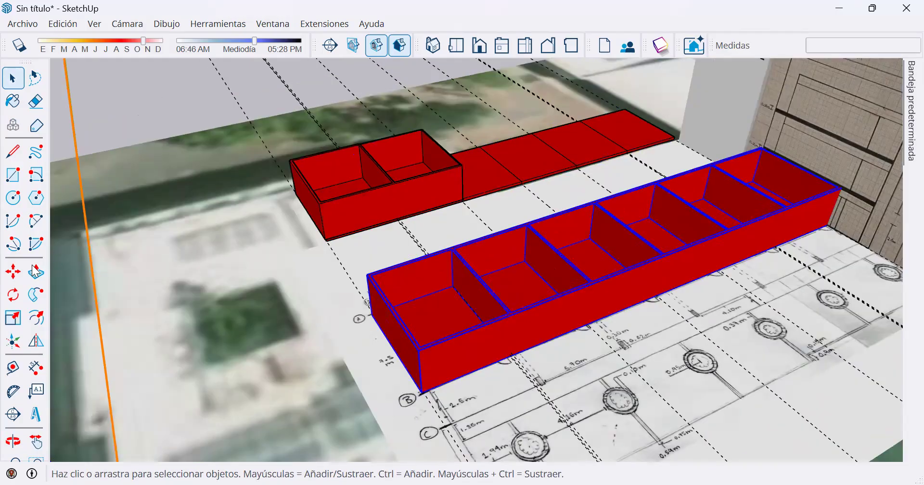
click(13, 271)
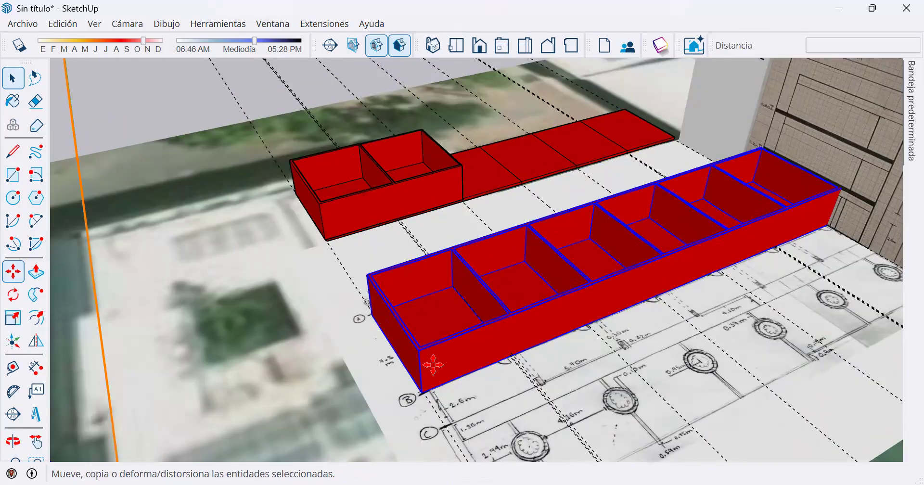
scroll(431, 409, up, 2)
scroll(432, 409, up, 3)
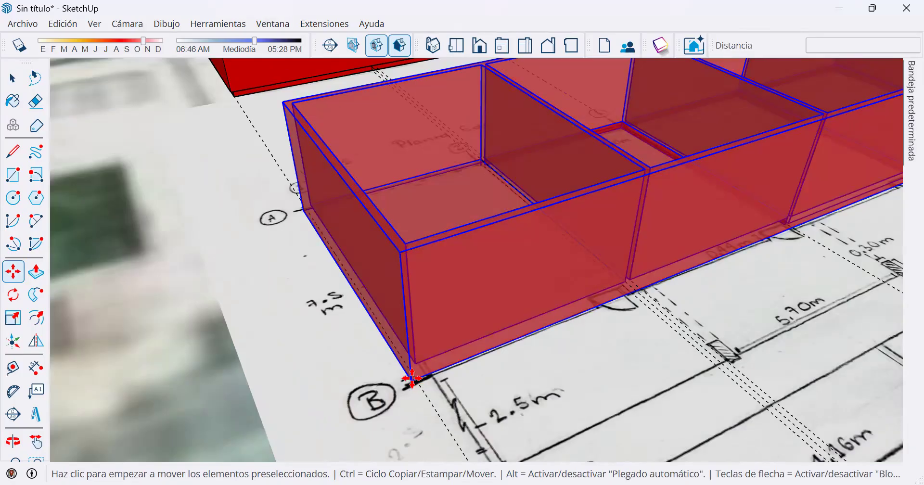
click(411, 380)
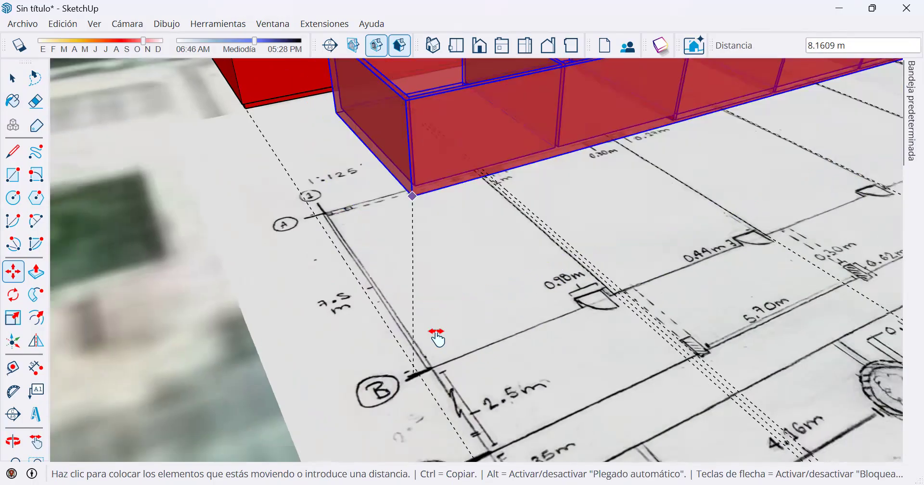
middle_drag(455, 390, 251, 182)
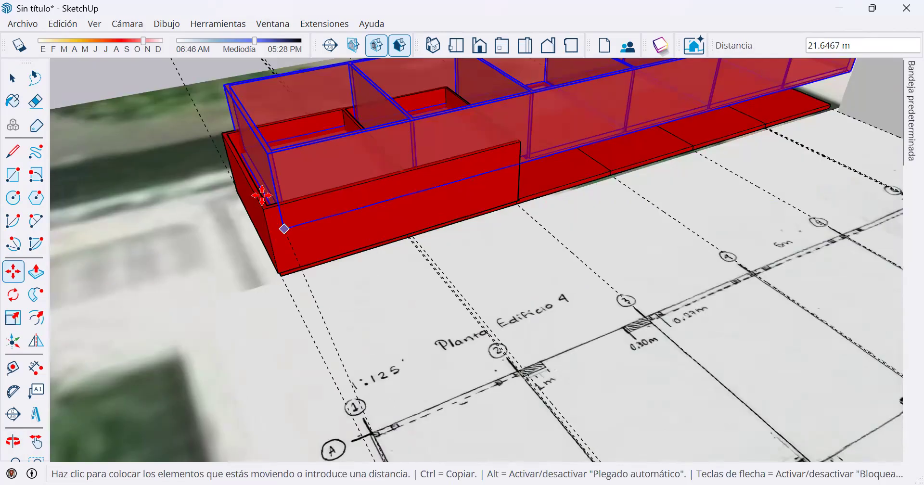
scroll(260, 200, up, 4)
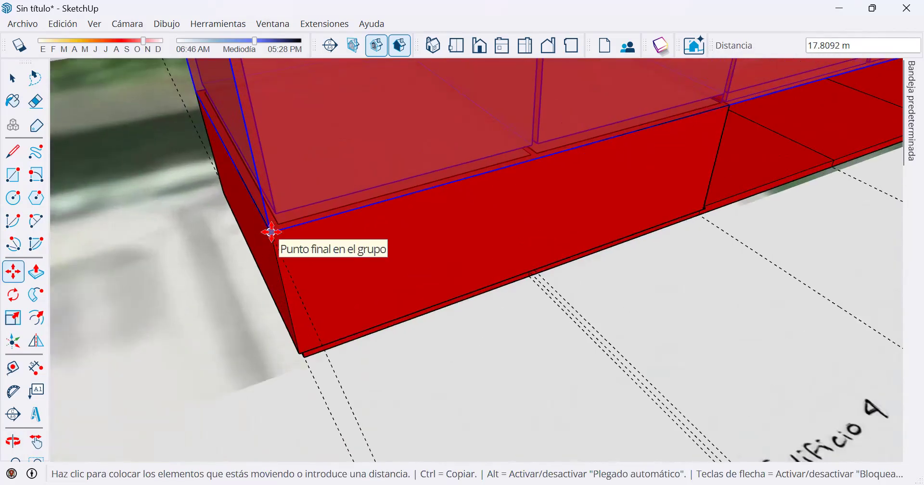
click(272, 232)
scroll(356, 249, down, 2)
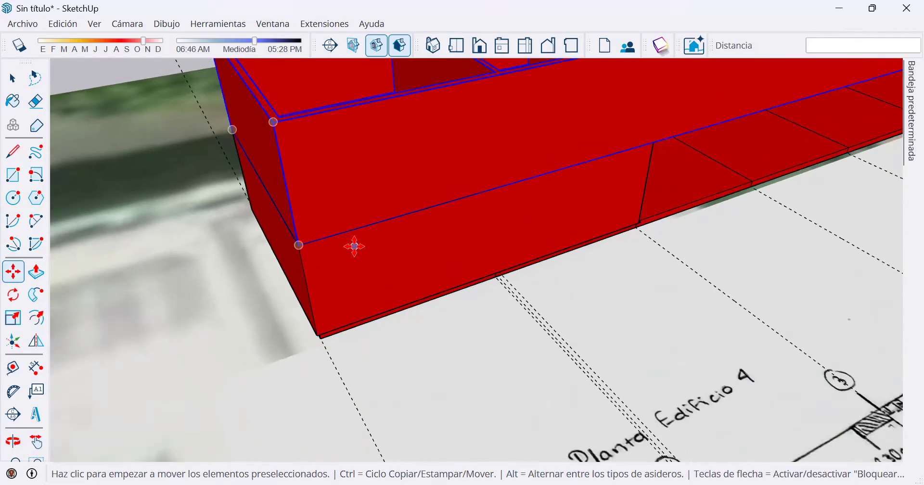
scroll(355, 246, down, 6)
key(space)
Copy the upper component 3.46 m upward from its bottom front corner onto its top front corner to add another floor.
middle_drag(488, 171, 635, 299)
scroll(634, 295, up, 2)
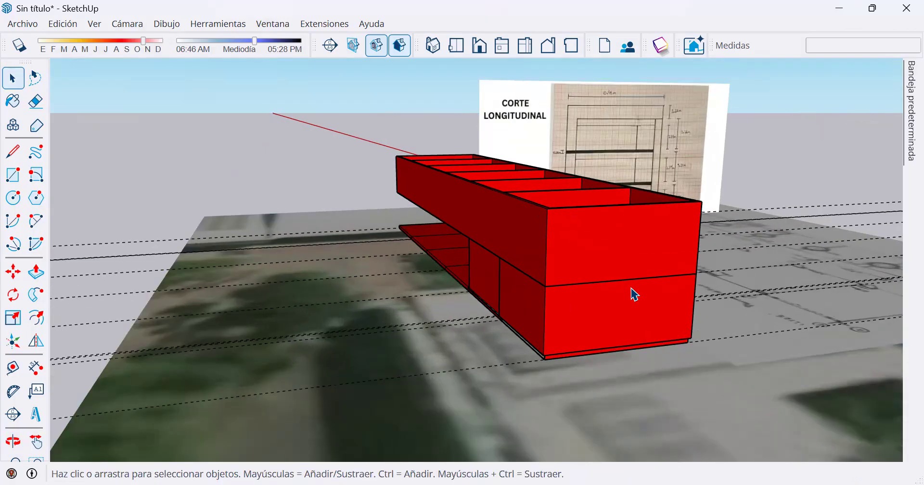
scroll(635, 294, up, 1)
middle_drag(554, 289, 671, 282)
click(603, 283)
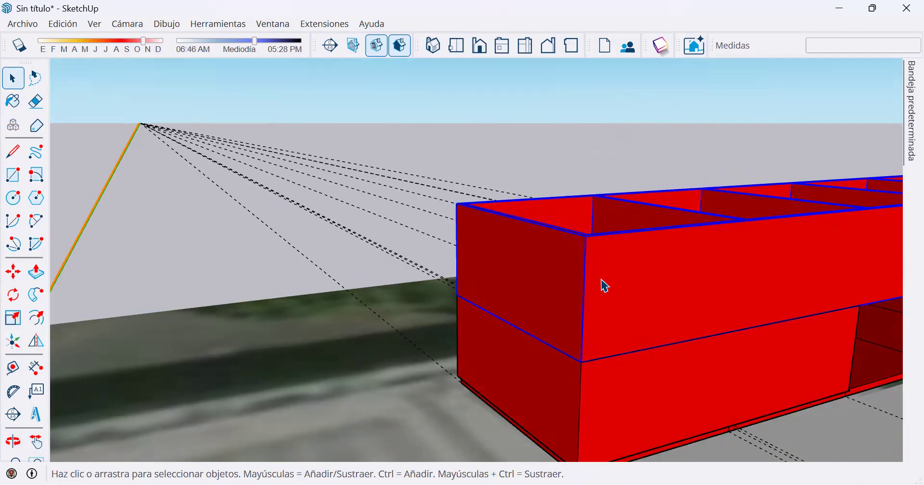
click(13, 273)
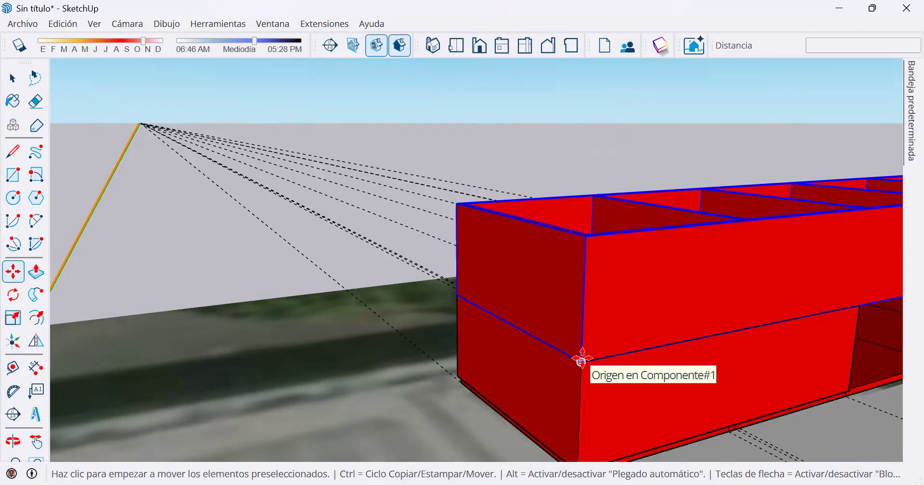
key(ctrl)
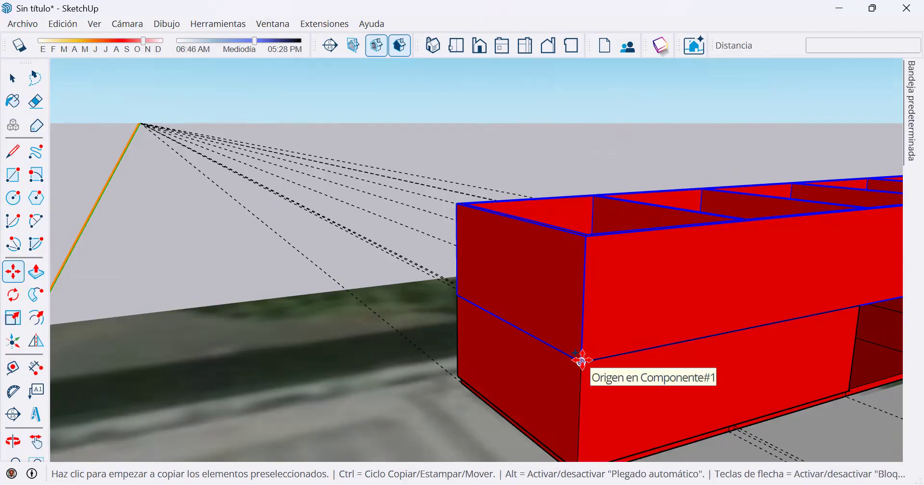
click(582, 360)
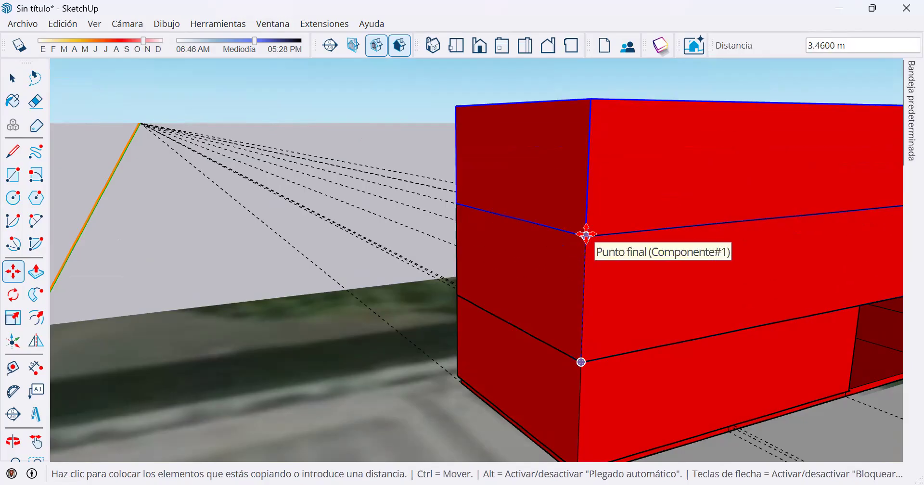
click(586, 234)
key(space)
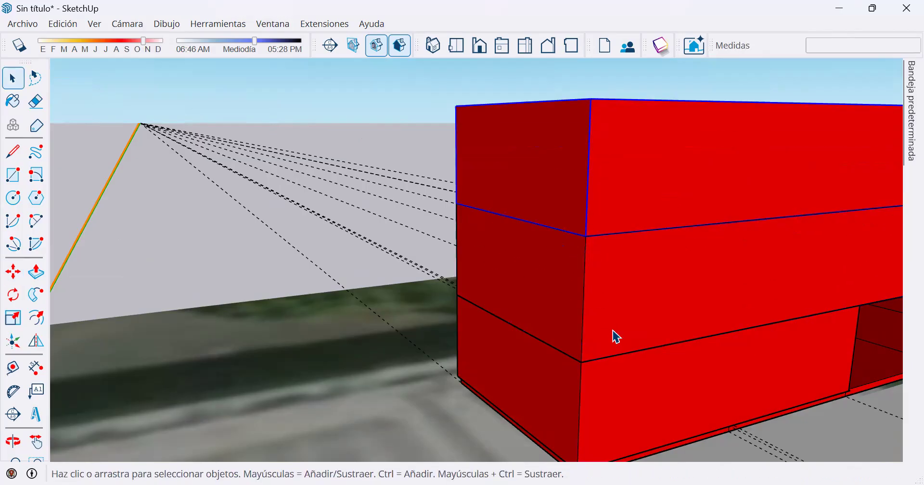
Examine the stacked floors against the floor heights and slab thicknesses in the longitudinal section and the plan around axes B and C.
scroll(614, 331, down, 2)
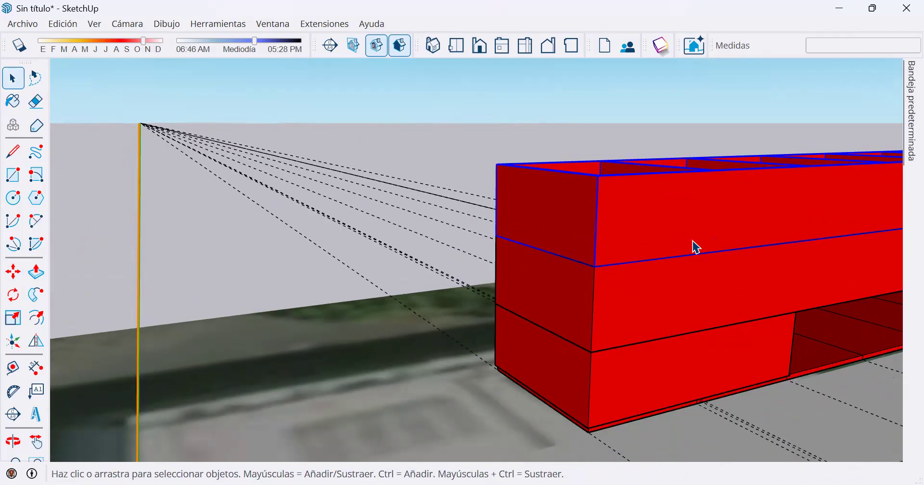
middle_drag(466, 231, 424, 374)
scroll(610, 285, down, 2)
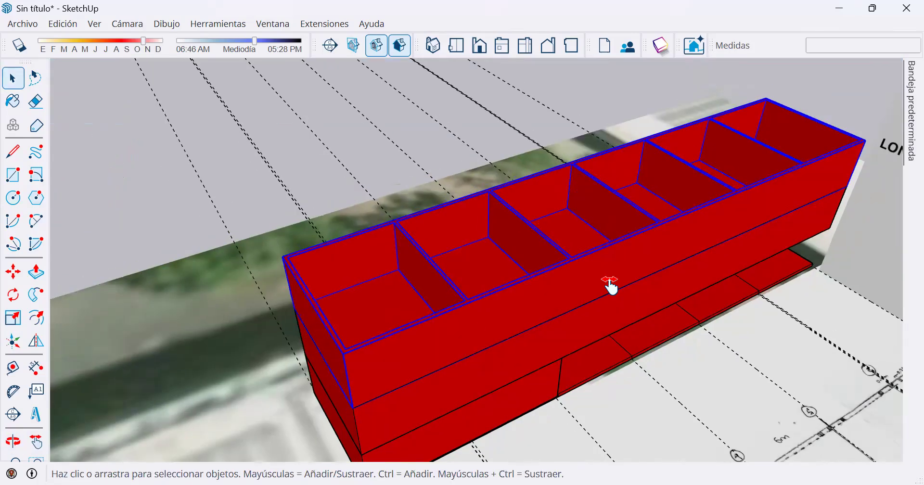
middle_drag(411, 259, 686, 311)
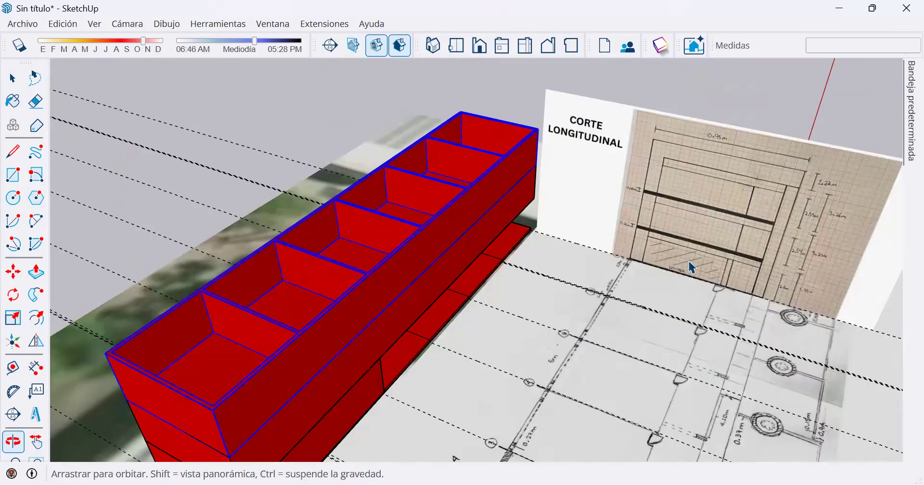
scroll(625, 242, up, 2)
scroll(373, 254, down, 2)
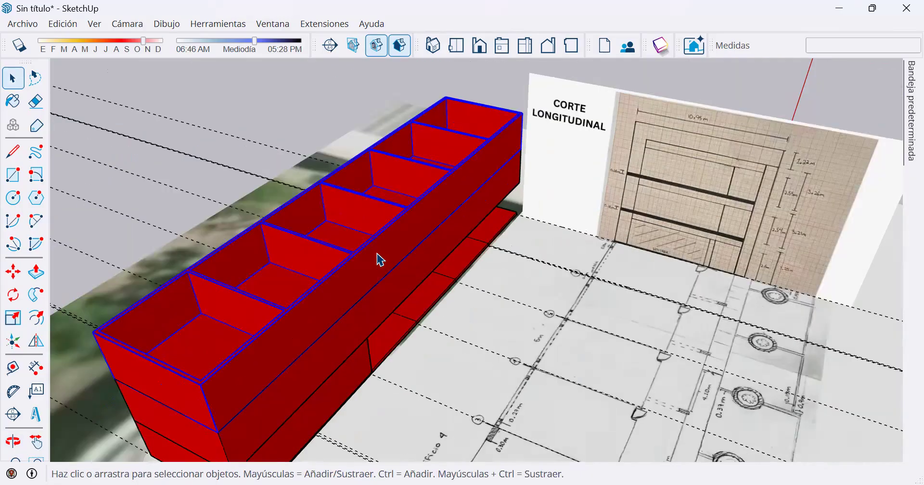
scroll(378, 276, up, 2)
scroll(289, 371, down, 2)
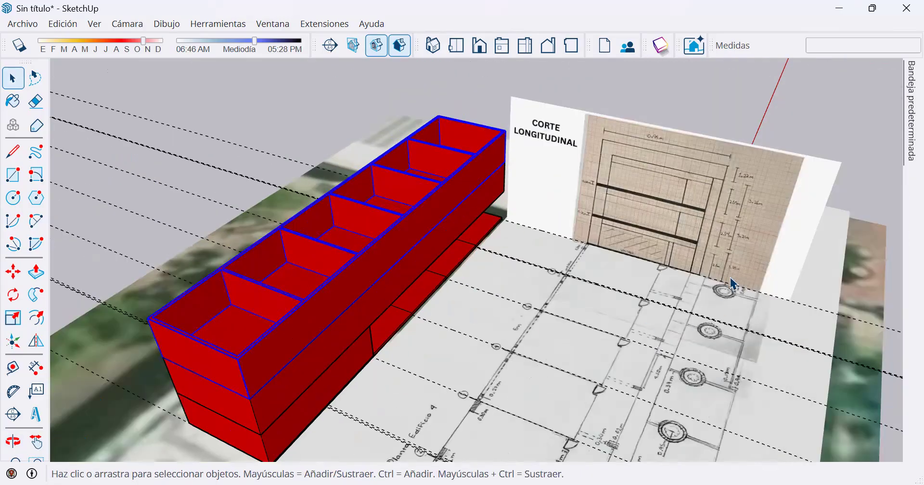
scroll(629, 252, up, 3)
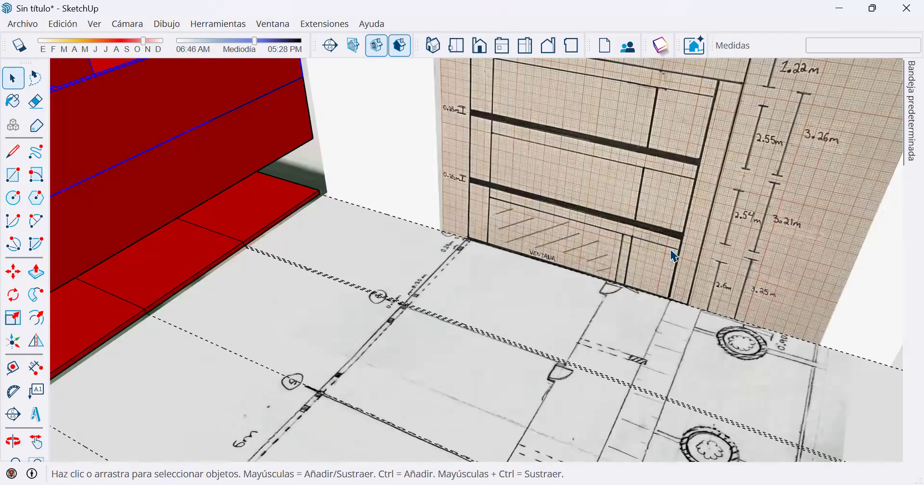
scroll(307, 210, down, 2)
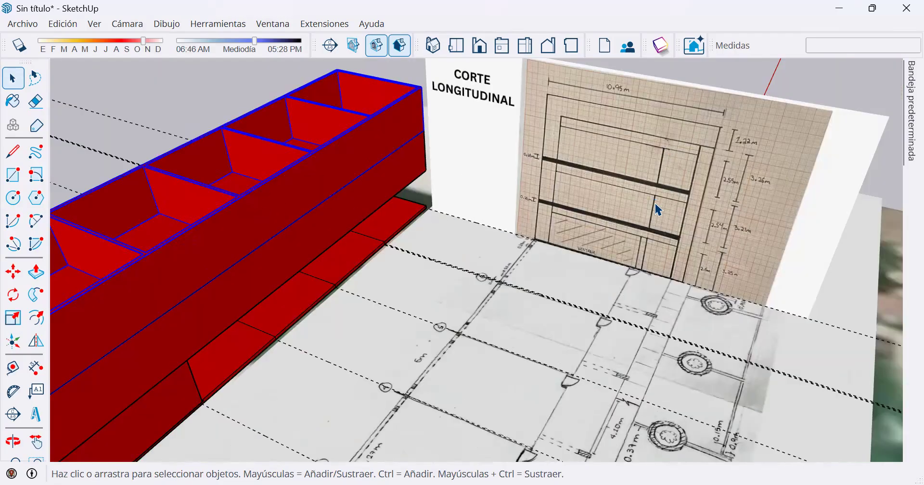
scroll(658, 208, up, 2)
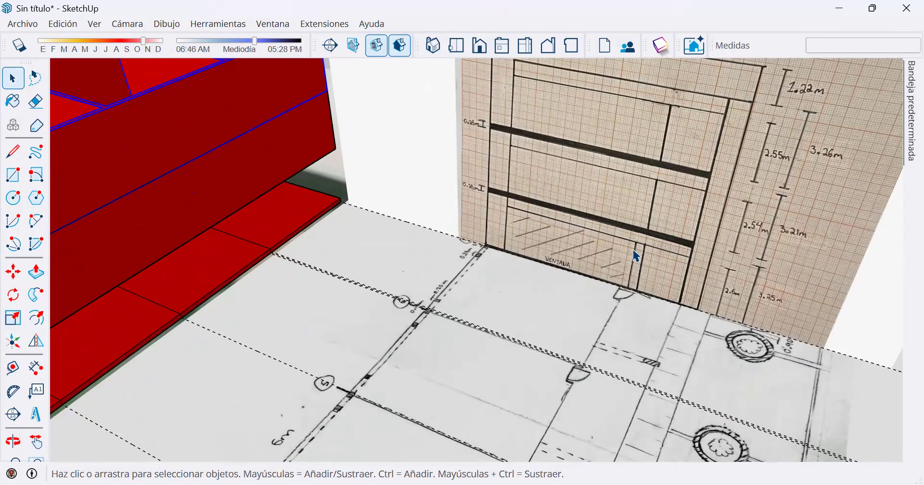
scroll(377, 289, down, 2)
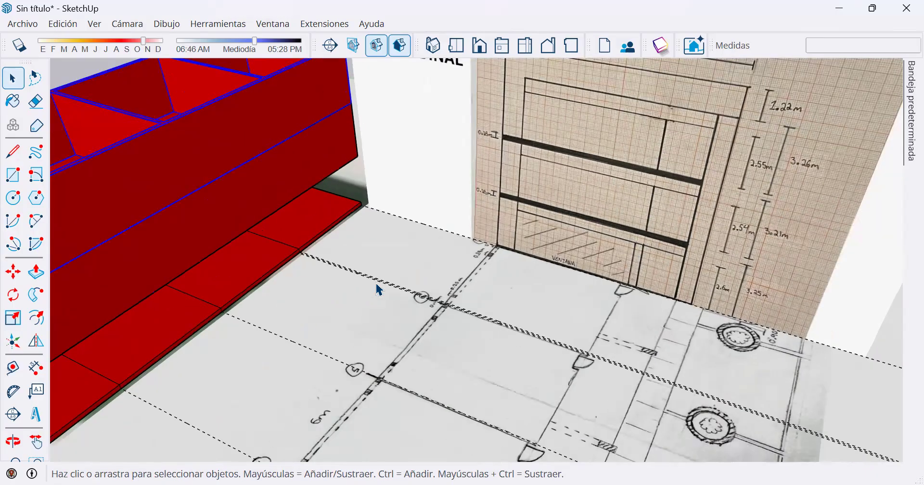
scroll(482, 315, down, 2)
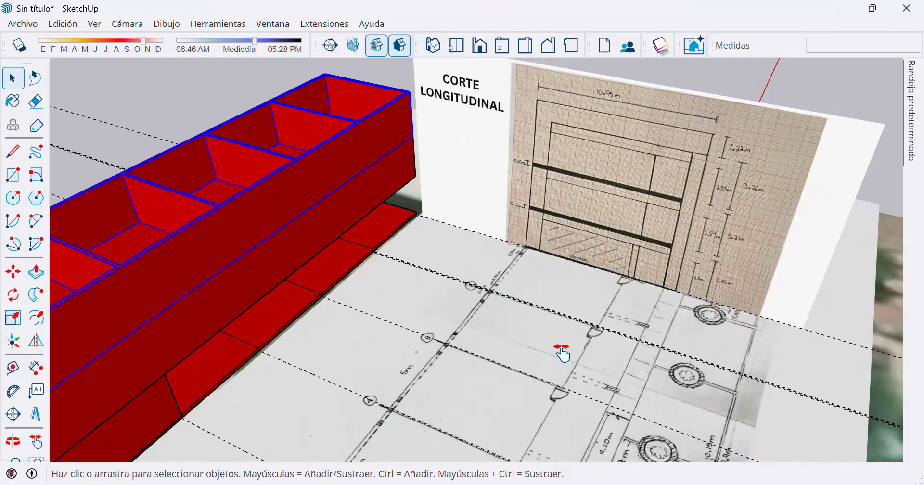
middle_drag(561, 351, 298, 150)
middle_drag(165, 107, 162, 113)
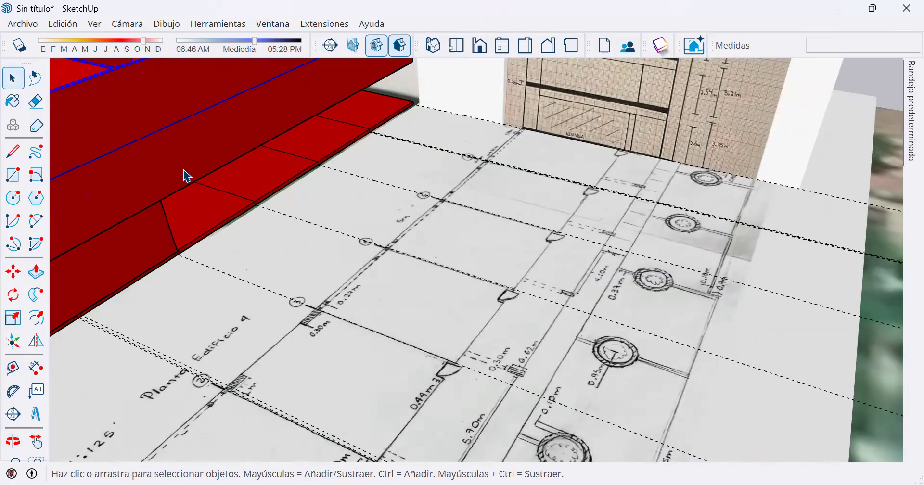
scroll(180, 170, down, 3)
shift+middle_drag(160, 148, 260, 202)
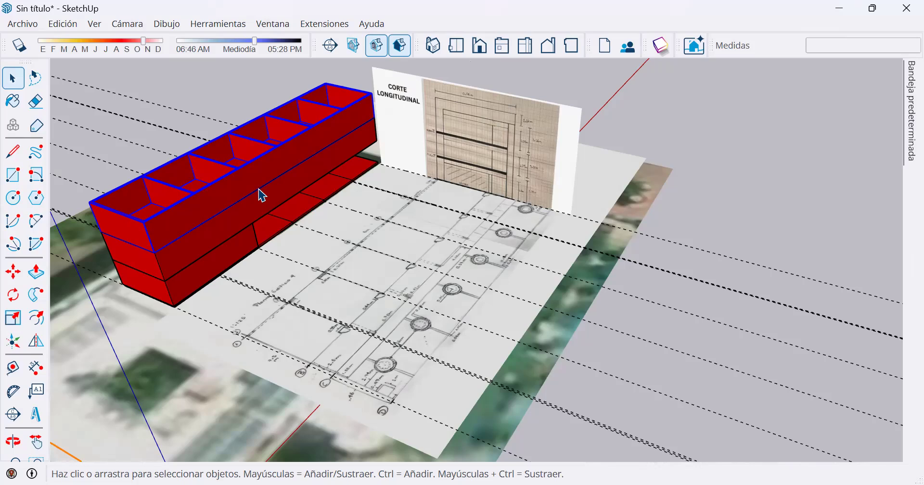
scroll(360, 356, up, 1)
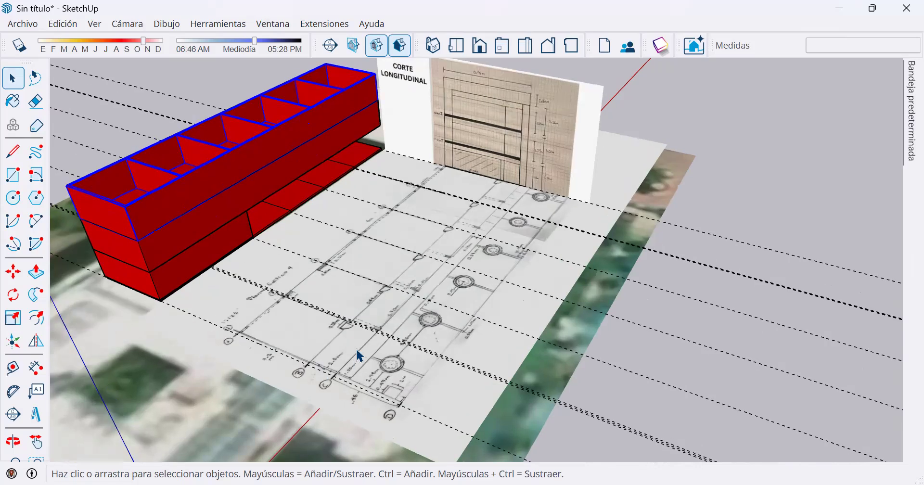
scroll(360, 356, up, 3)
middle_drag(459, 271, 290, 391)
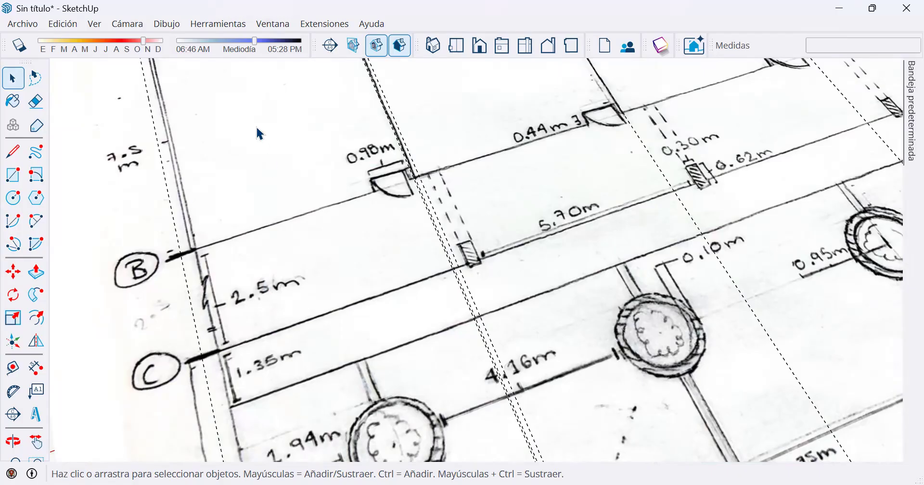
scroll(231, 210, down, 3)
middle_drag(234, 222, 515, 256)
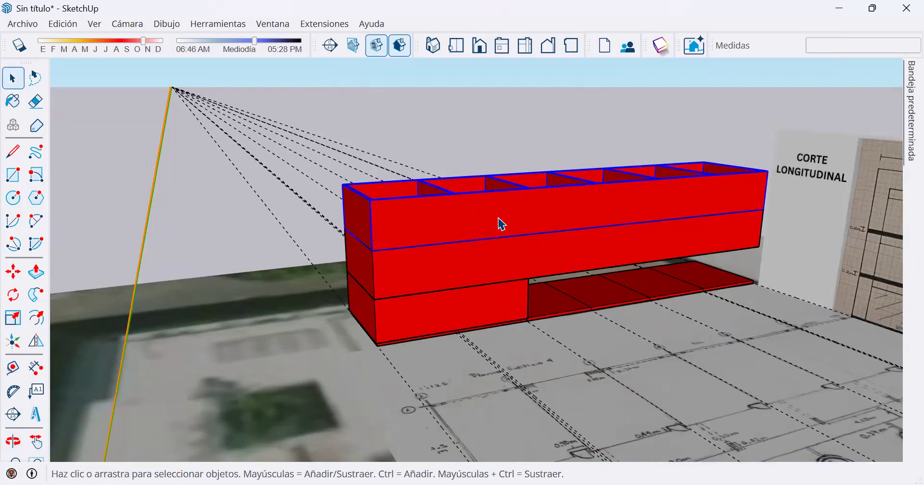
Open the topmost floor component for editing at its front corner.
click(498, 254)
click(490, 211)
scroll(438, 228, up, 4)
double_click(433, 257)
scroll(351, 268, up, 2)
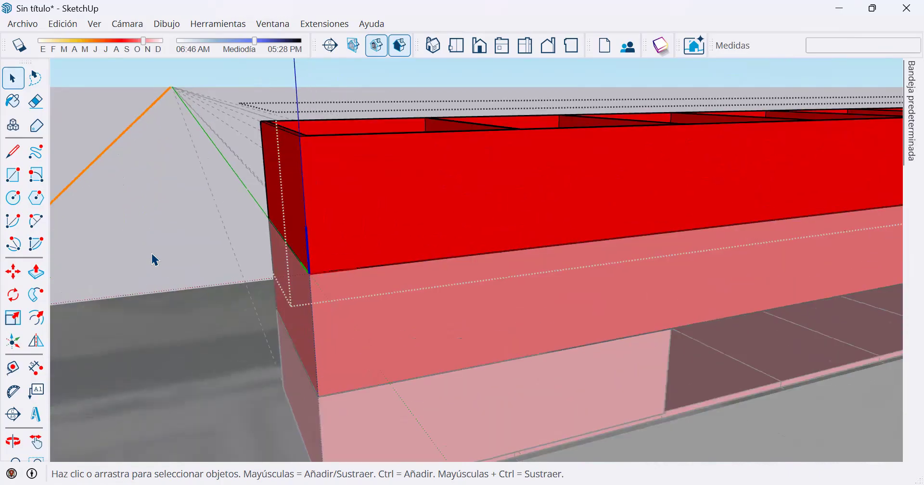
Try placing a guide 0.25 m above the bottom edge of the top floor's long front face, and undo it.
click(16, 369)
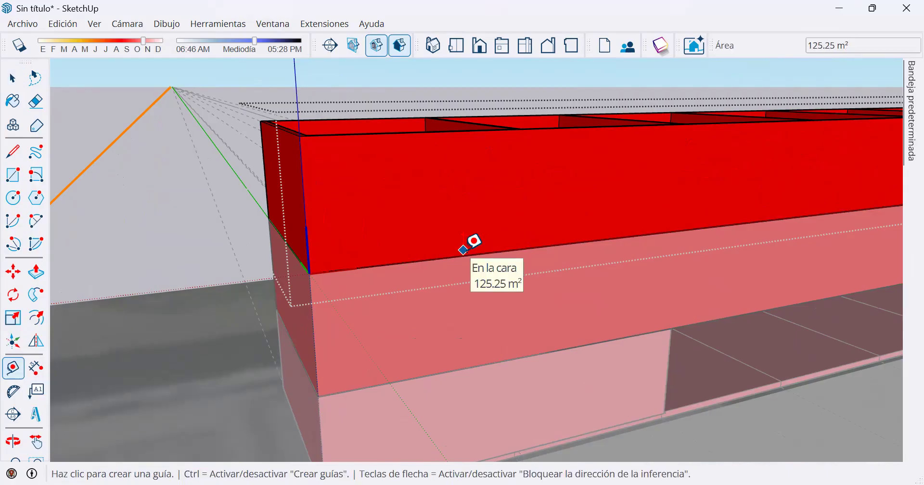
scroll(375, 259, up, 3)
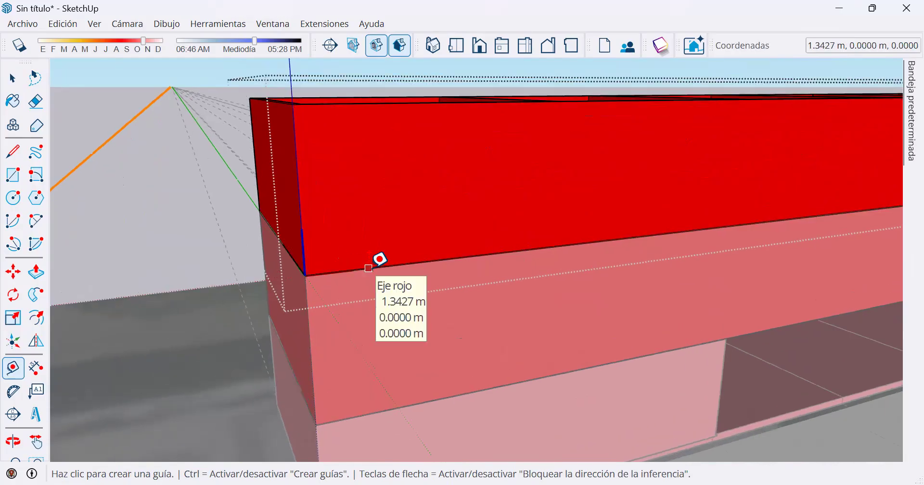
scroll(371, 269, up, 2)
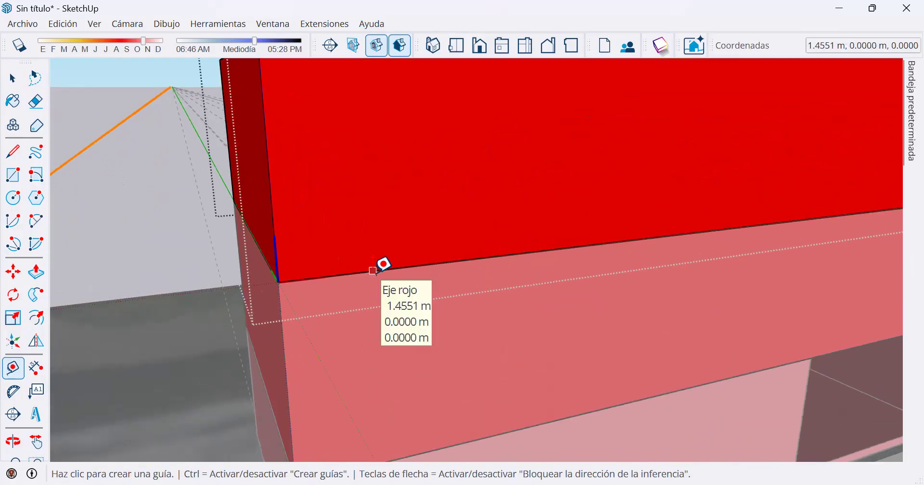
click(373, 270)
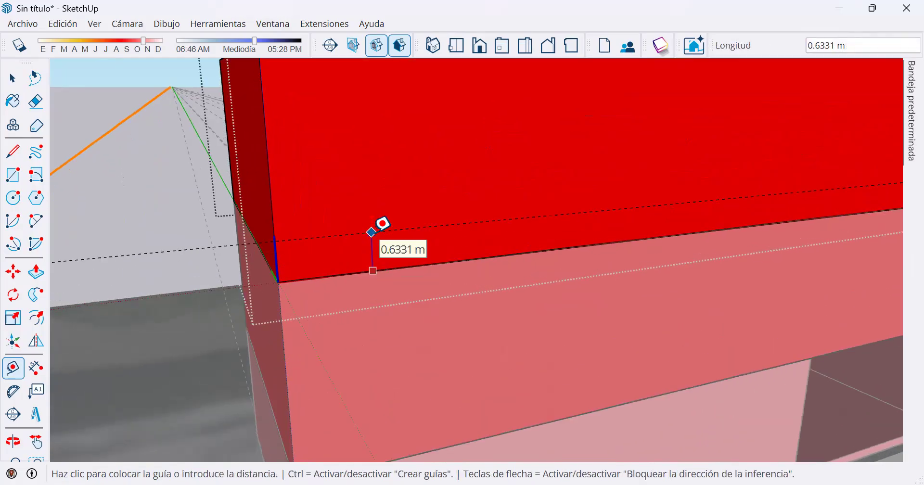
text(.25)
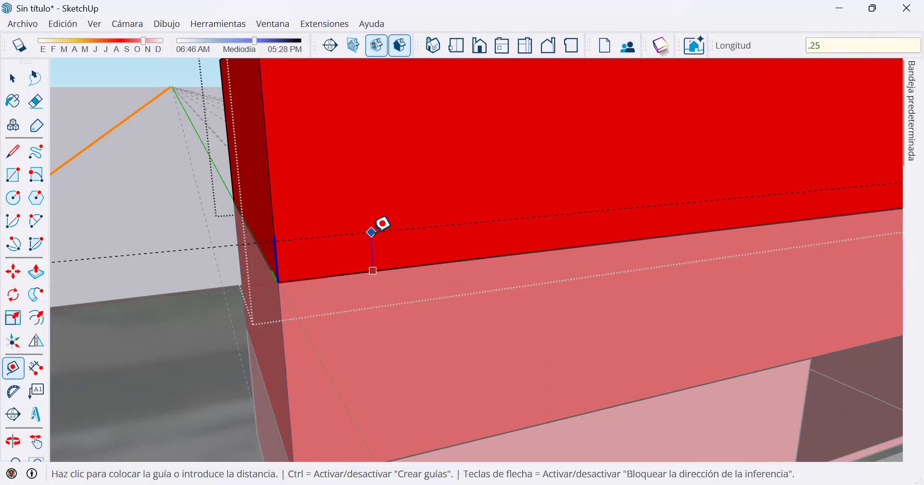
key(Return)
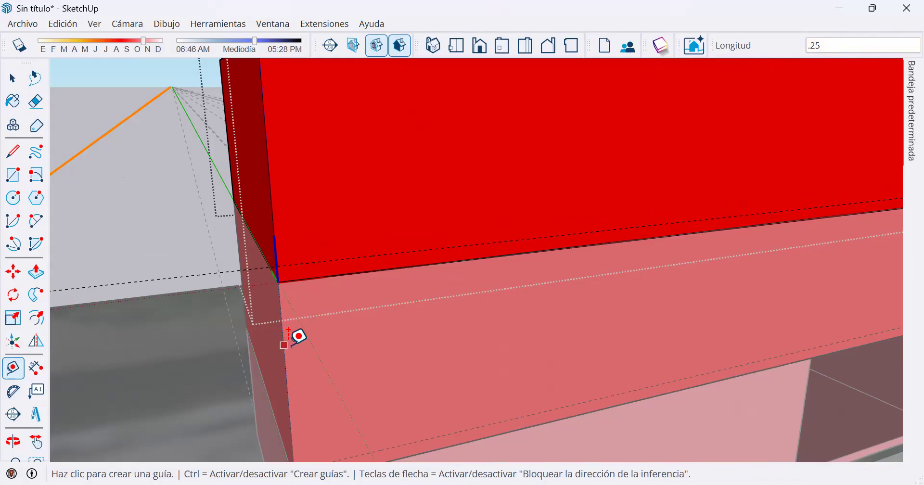
key(ctrl+z)
key(ctrl+z)
Draw a 0.25 m line up the vertical edge from the top floor component's bottom front corner.
click(13, 152)
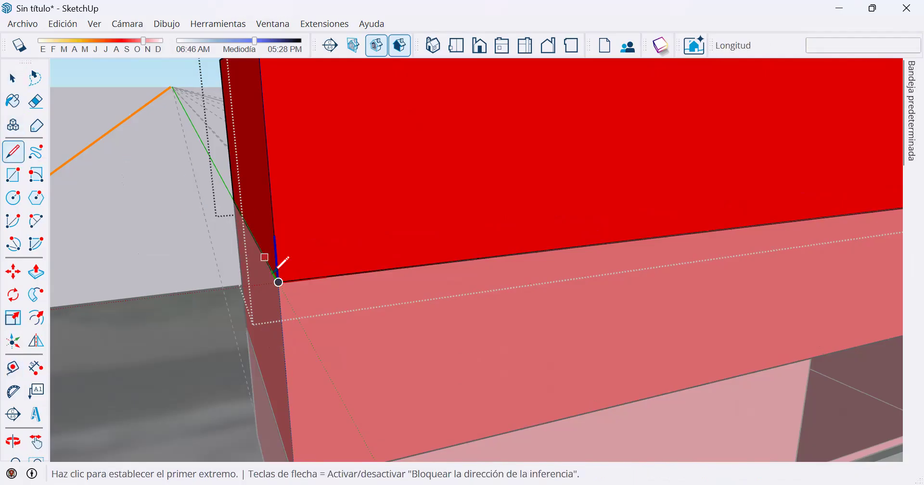
scroll(277, 263, up, 1)
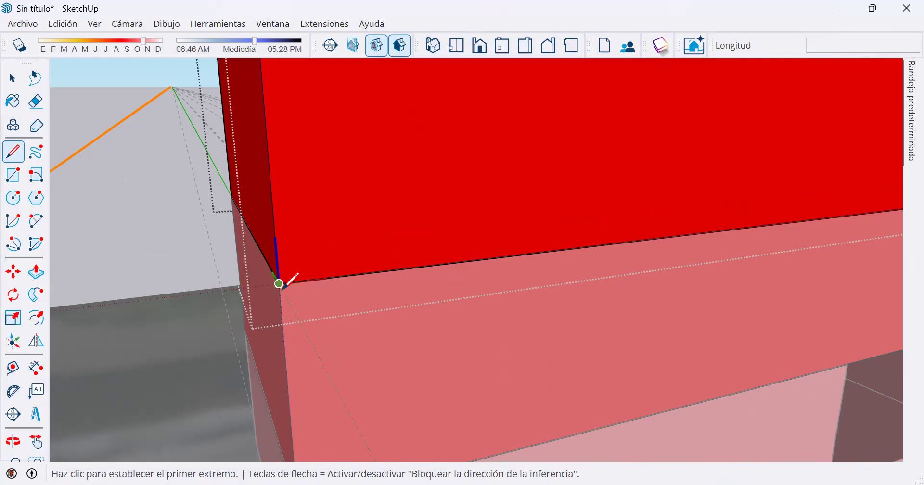
click(279, 283)
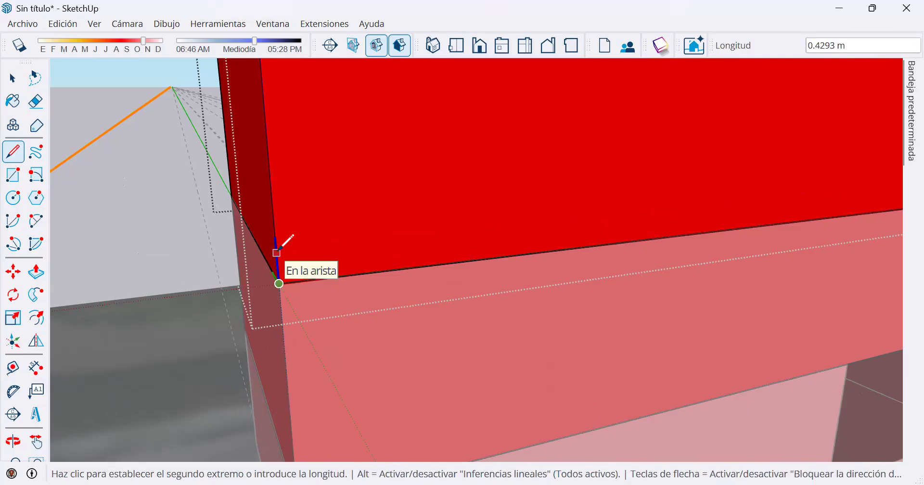
text(.)
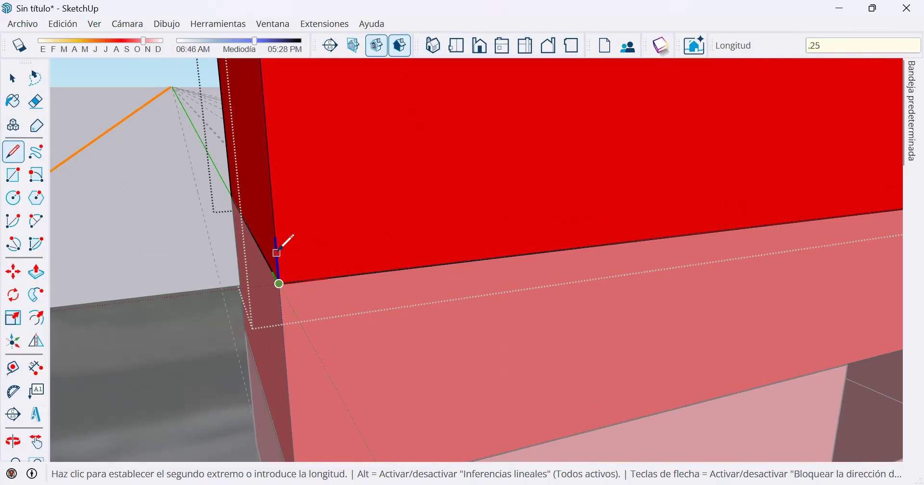
text(25)
key(Return)
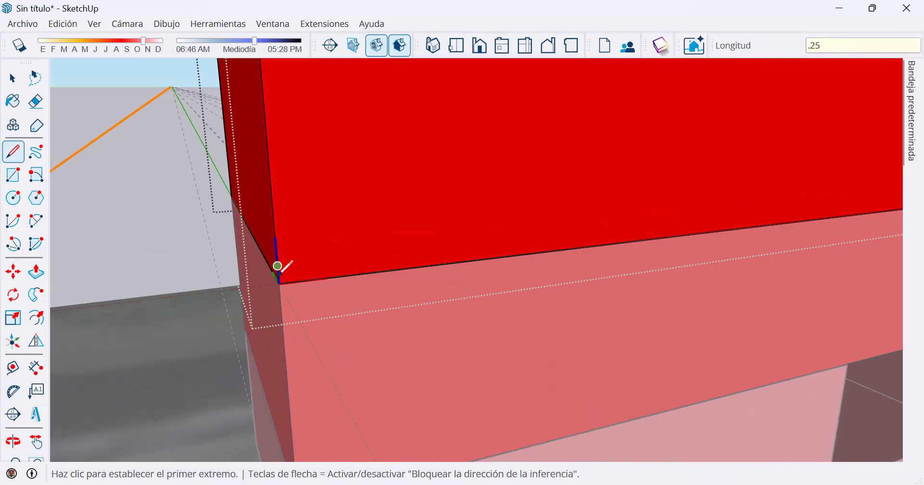
Bring up the settings of the current Estilo sencillo style.
middle_drag(522, 226, 597, 254)
scroll(578, 272, up, 3)
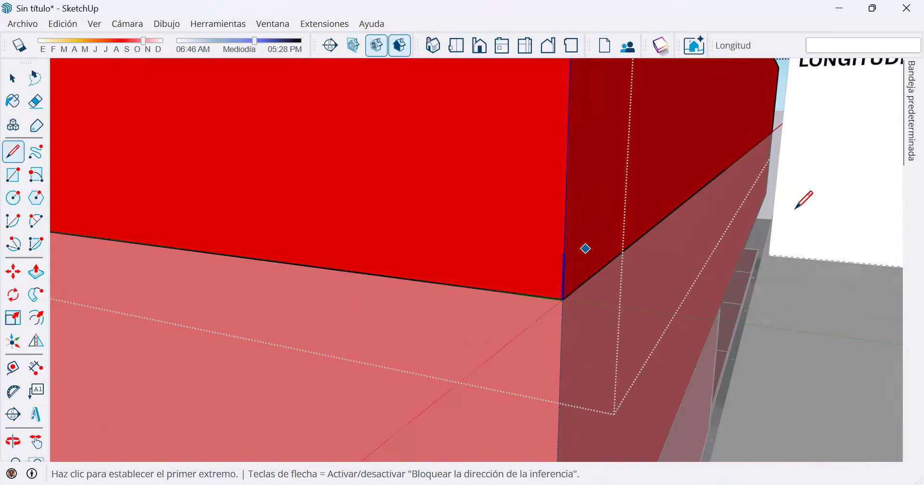
mouse_move(910, 135)
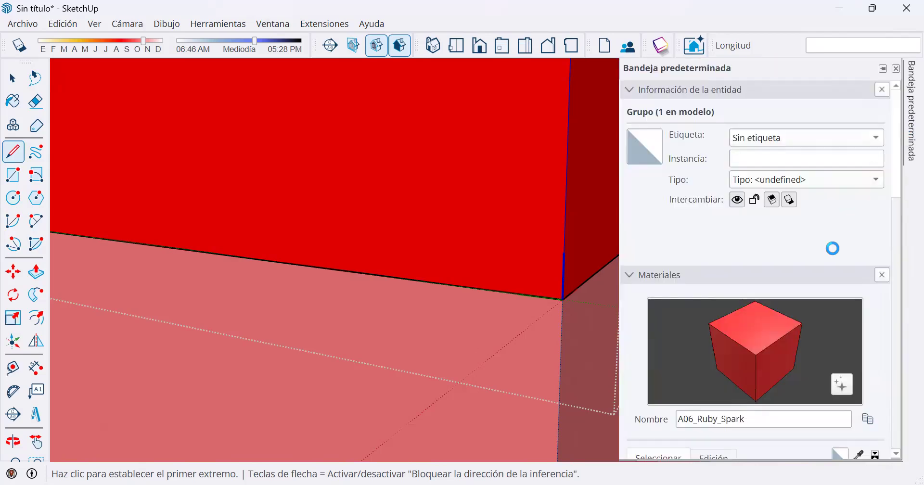
key(space)
key(l)
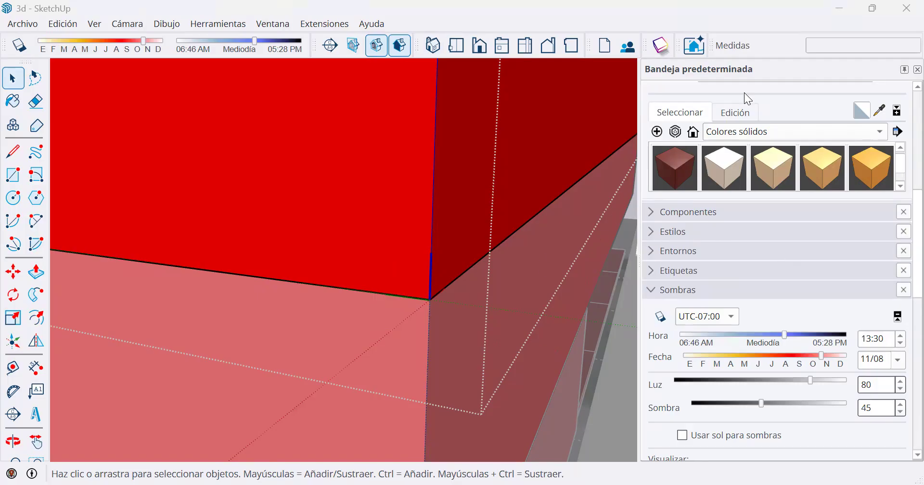
click(654, 232)
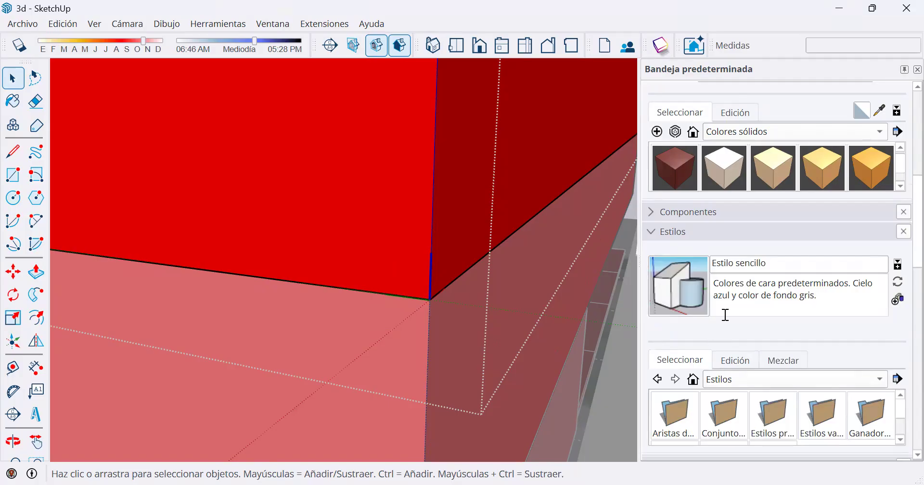
scroll(789, 356, down, 3)
scroll(794, 357, up, 2)
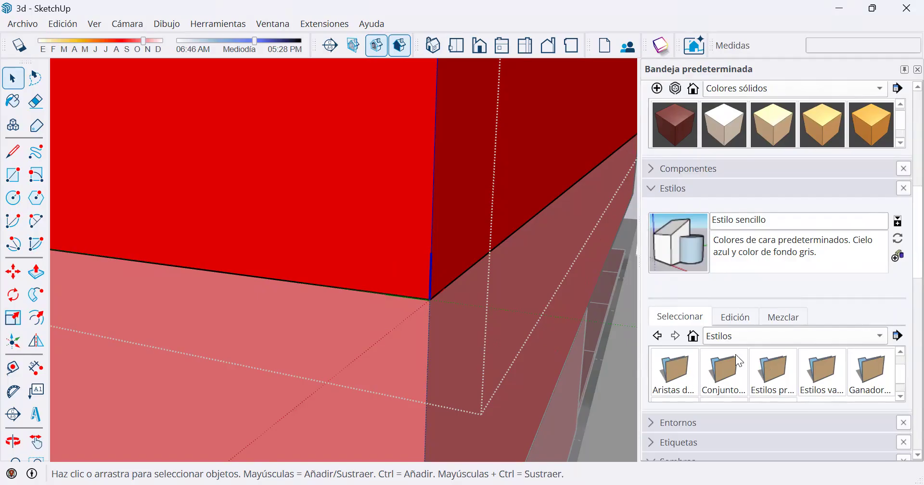
Turn on Puntos finales in the edge settings of the Estilo sencillo style.
click(682, 376)
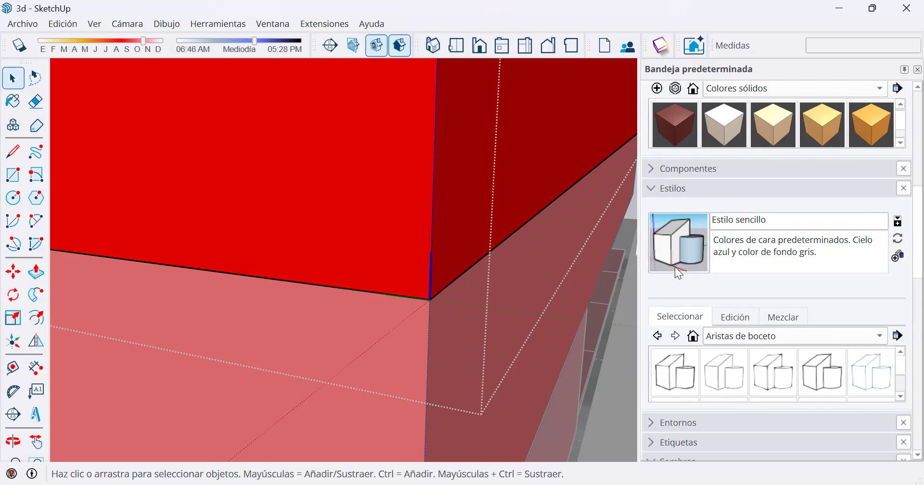
click(736, 318)
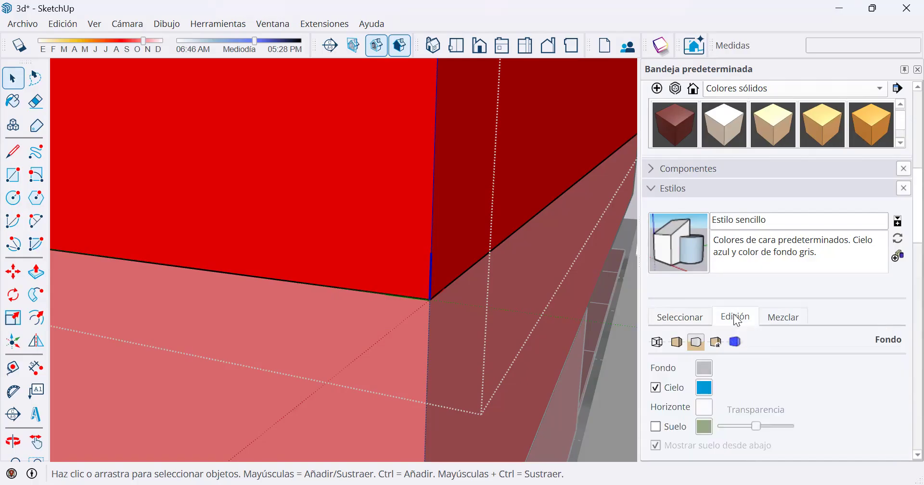
click(658, 342)
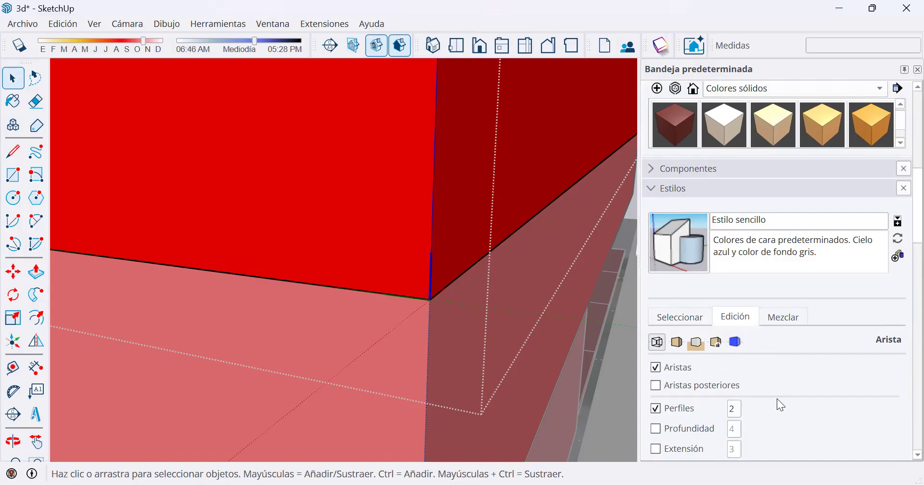
scroll(784, 429, down, 1)
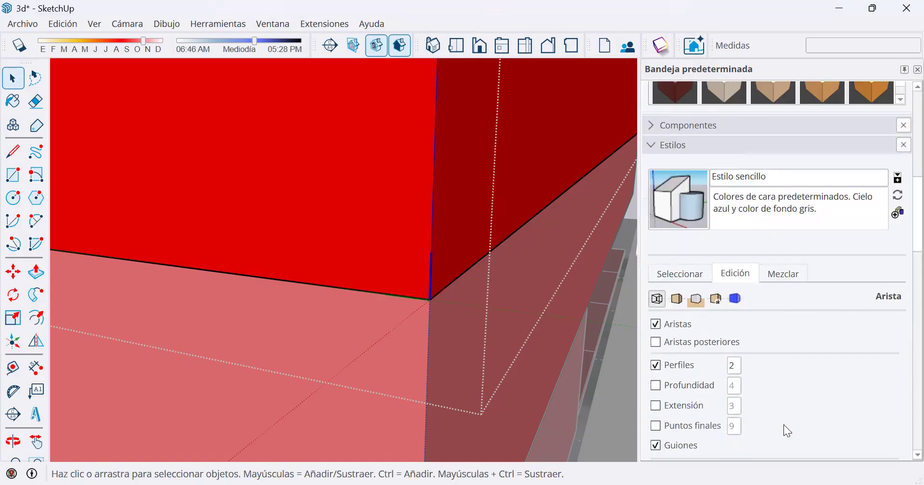
click(655, 426)
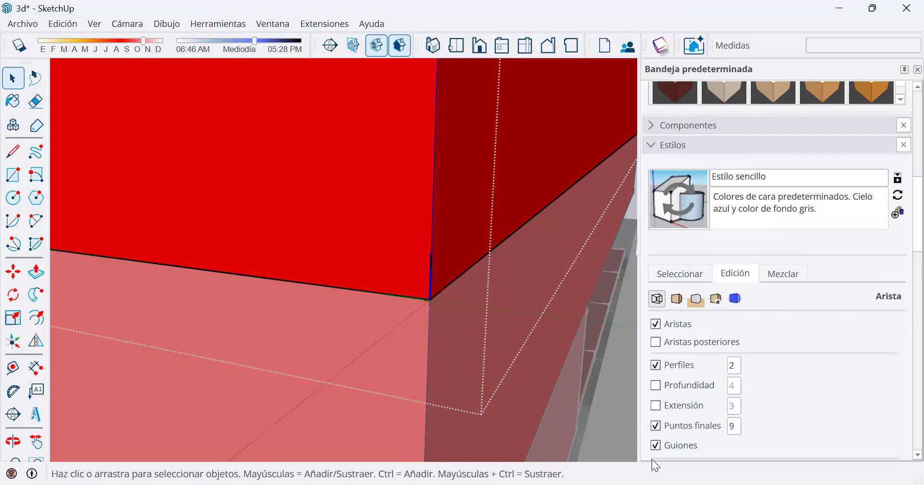
Set the Puntos finales size to 2 and inspect how the endpoints look on the top floor's corners.
double_click(737, 426)
scroll(431, 276, up, 3)
scroll(432, 272, up, 3)
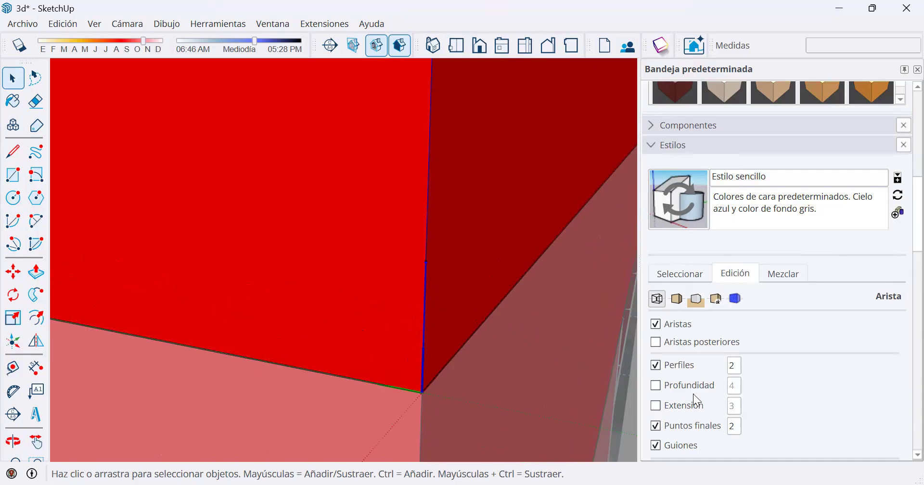
scroll(347, 330, down, 2)
scroll(402, 295, down, 5)
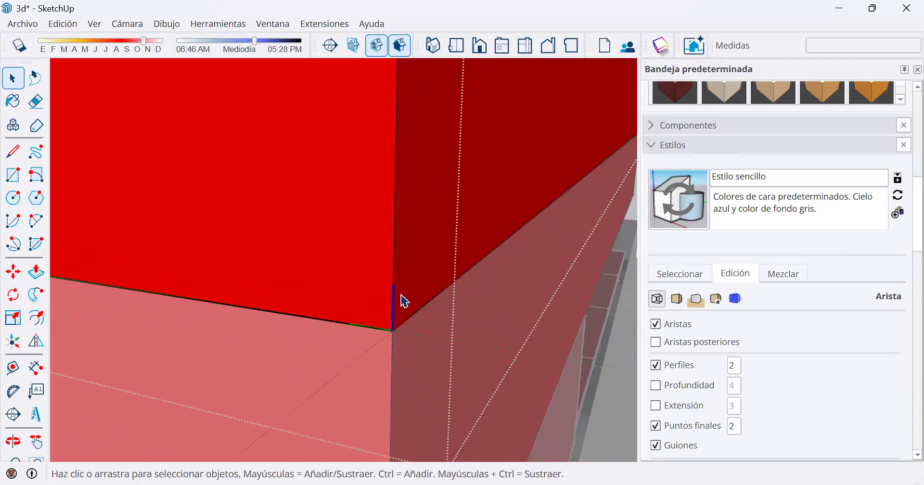
scroll(134, 135, up, 4)
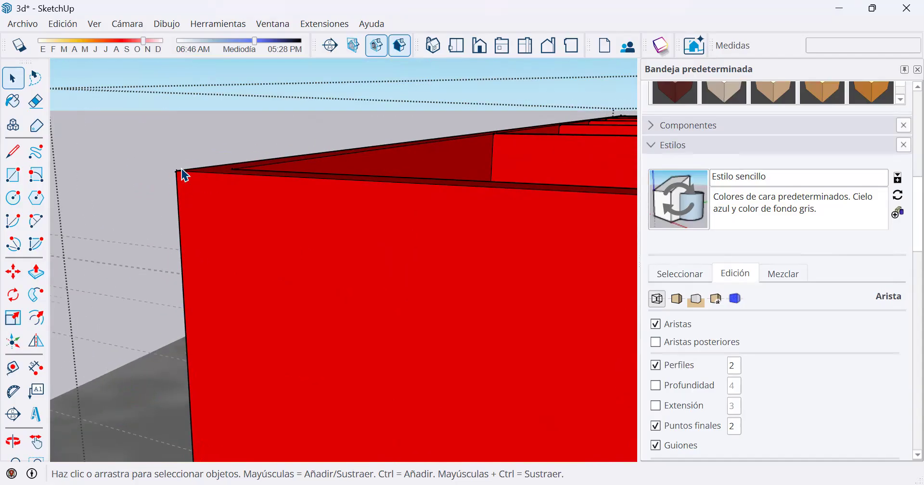
scroll(226, 176, up, 5)
scroll(263, 195, down, 5)
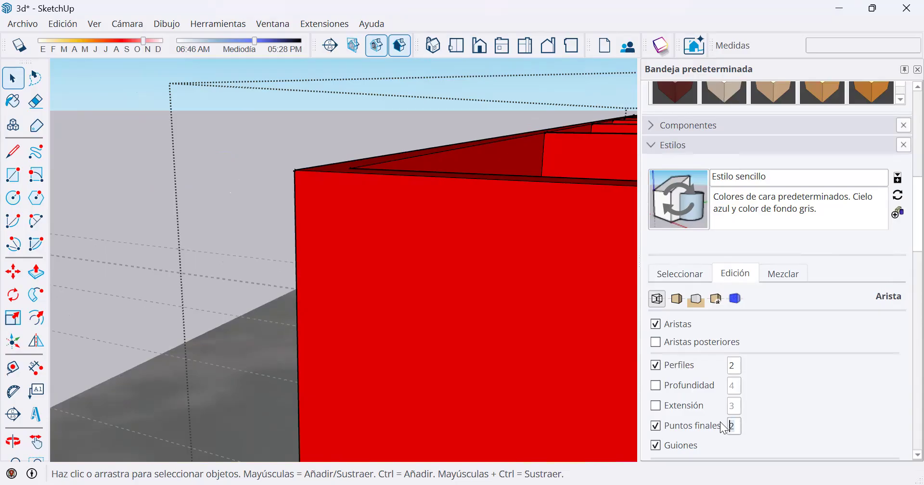
Set the Puntos finales size to 9 and check the endpoint marks on the top floor's wall corners.
scroll(281, 217, up, 5)
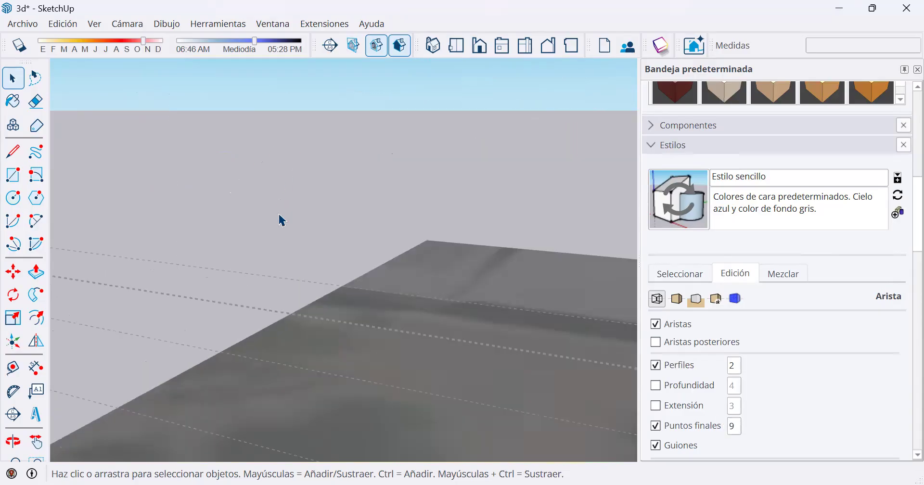
scroll(217, 337, down, 3)
middle_drag(217, 337, 316, 318)
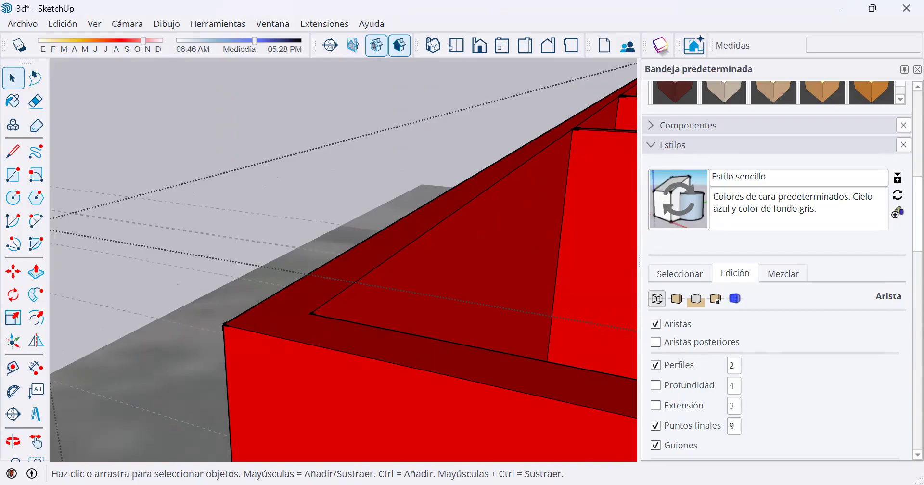
scroll(441, 336, down, 10)
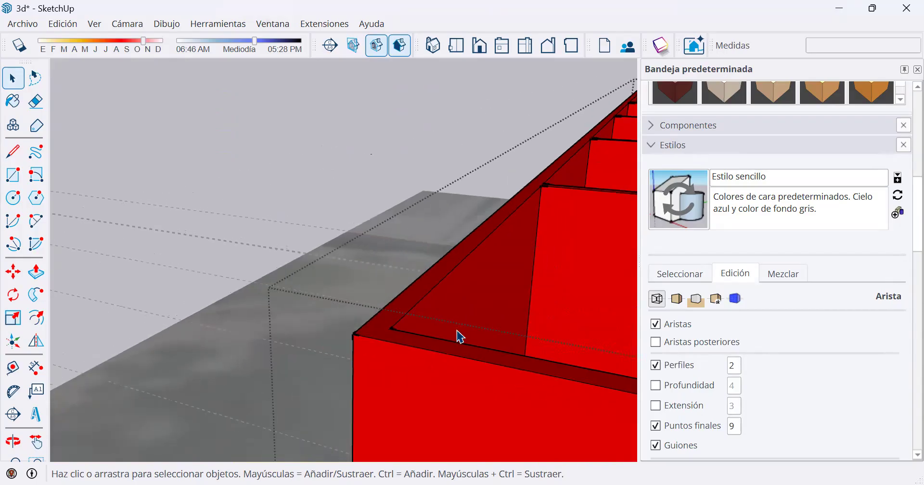
shift+middle_drag(471, 378, 195, 201)
scroll(452, 335, up, 3)
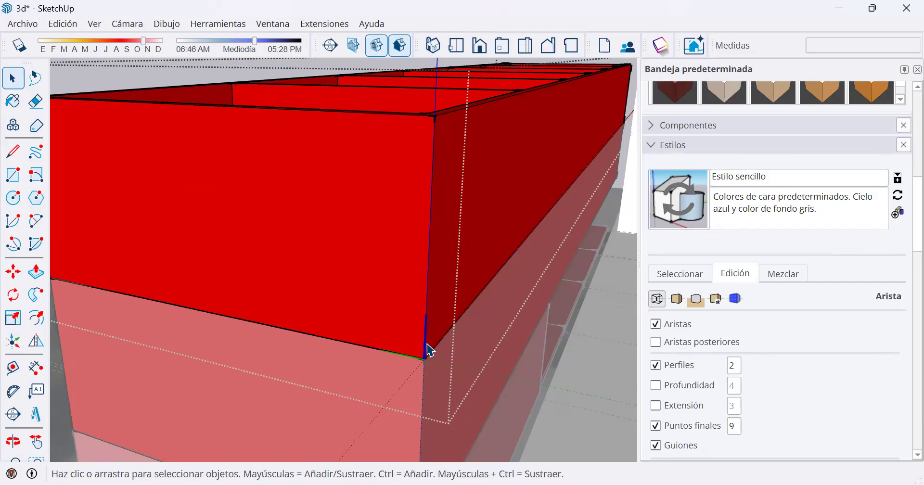
Draw a line along the red axis from the top of the 0.25 m vertical line to the far end of the long front face.
click(13, 151)
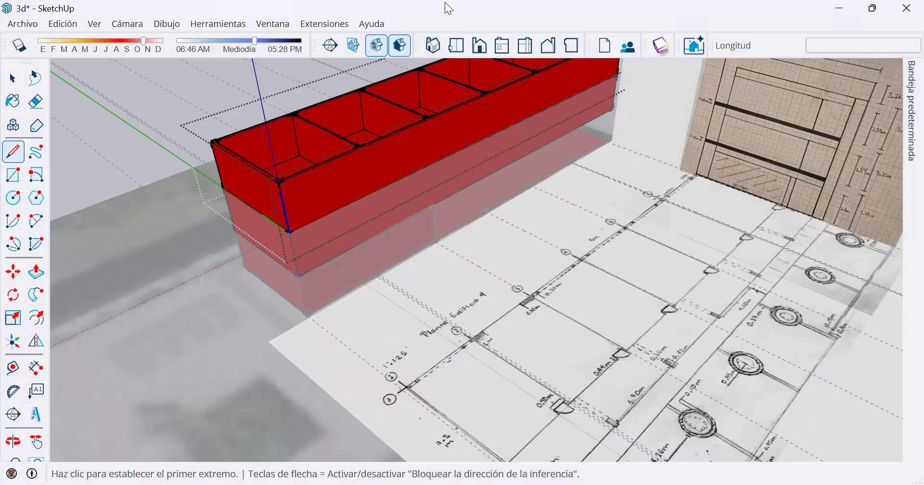
scroll(284, 225, up, 2)
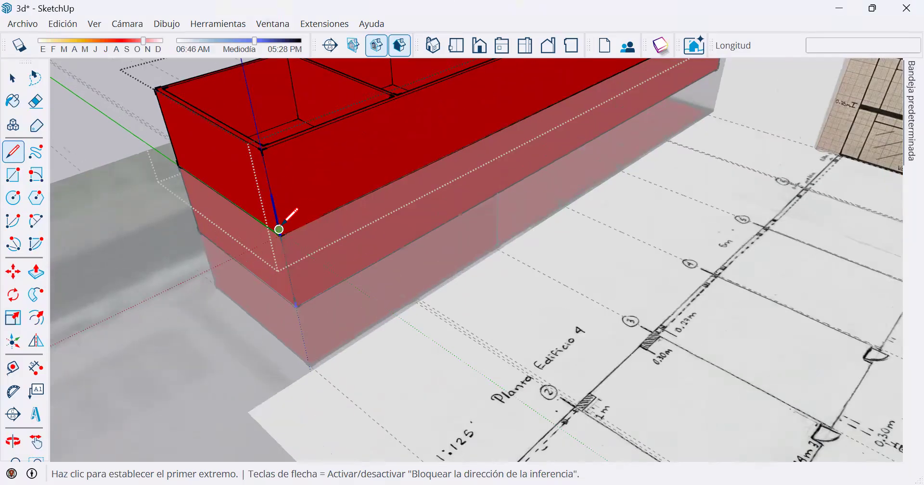
scroll(279, 229, up, 1)
click(280, 228)
key(Right)
middle_drag(437, 205, 656, 99)
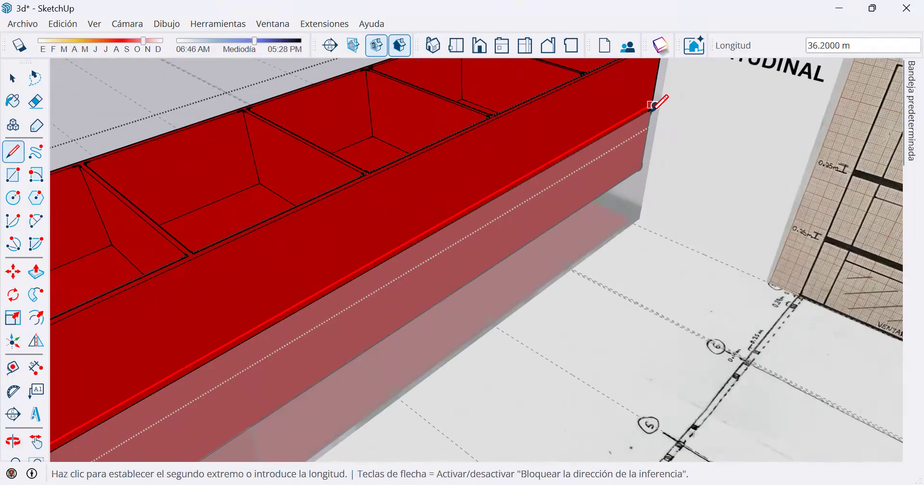
middle_drag(600, 268, 616, 204)
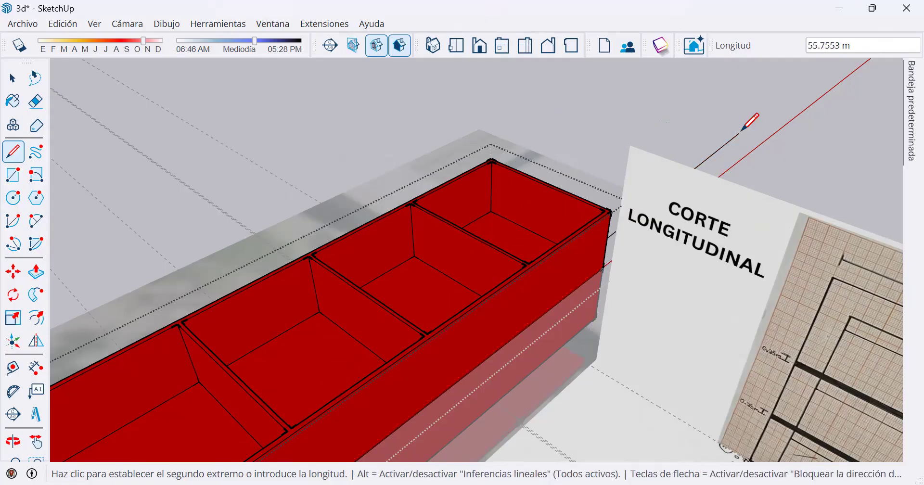
scroll(761, 127, down, 1)
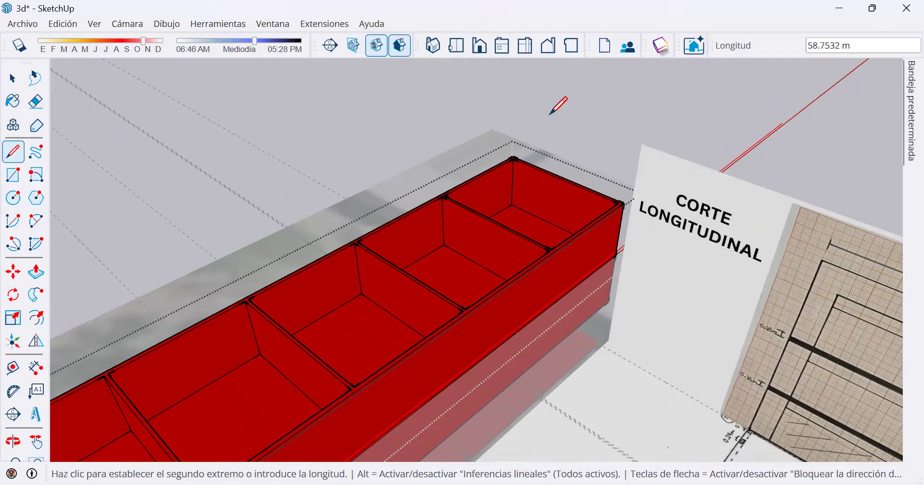
scroll(161, 161, down, 1)
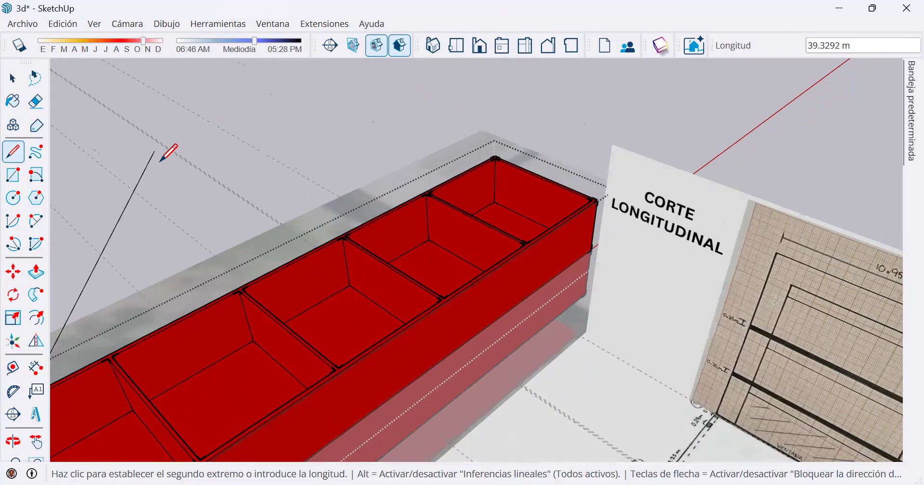
scroll(414, 125, down, 1)
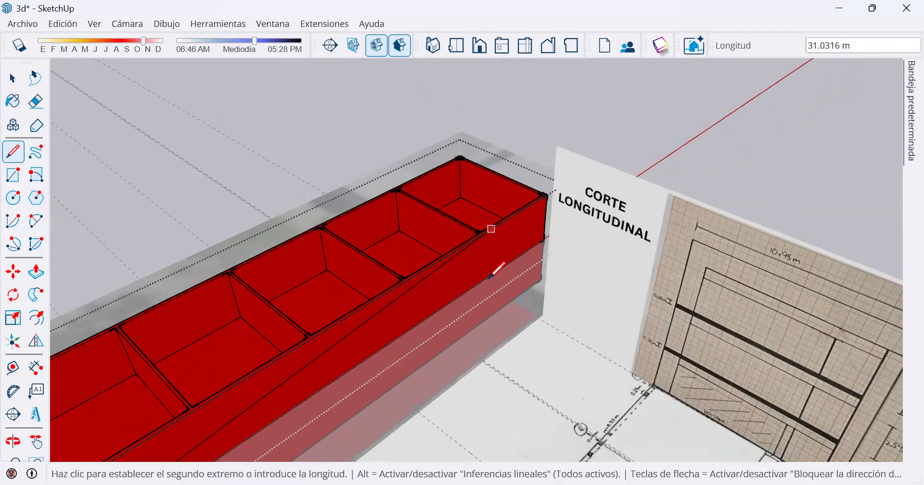
scroll(491, 266, up, 1)
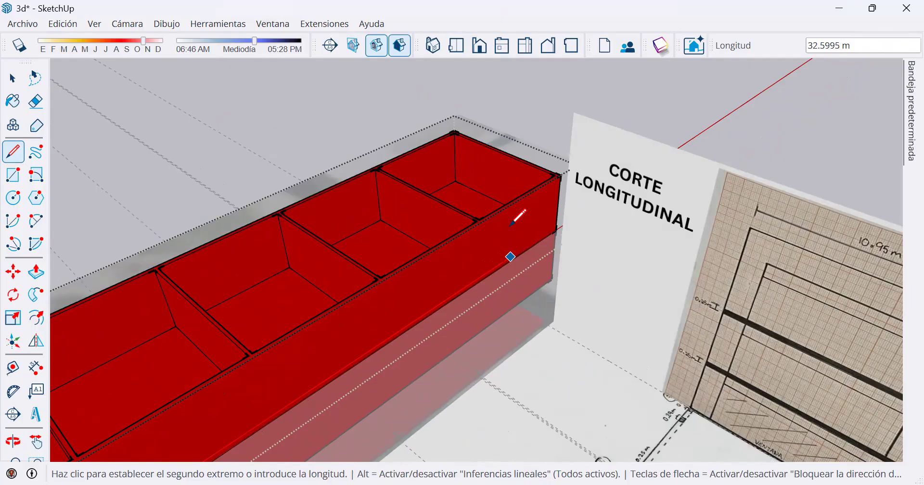
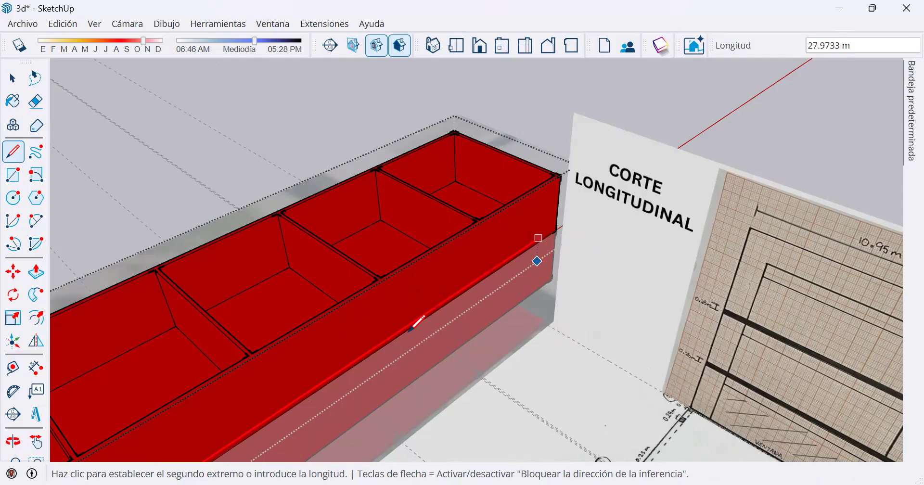
Finish the line on the long front face, locked to the red axis and ending level with the face's far corner.
scroll(388, 339, up, 3)
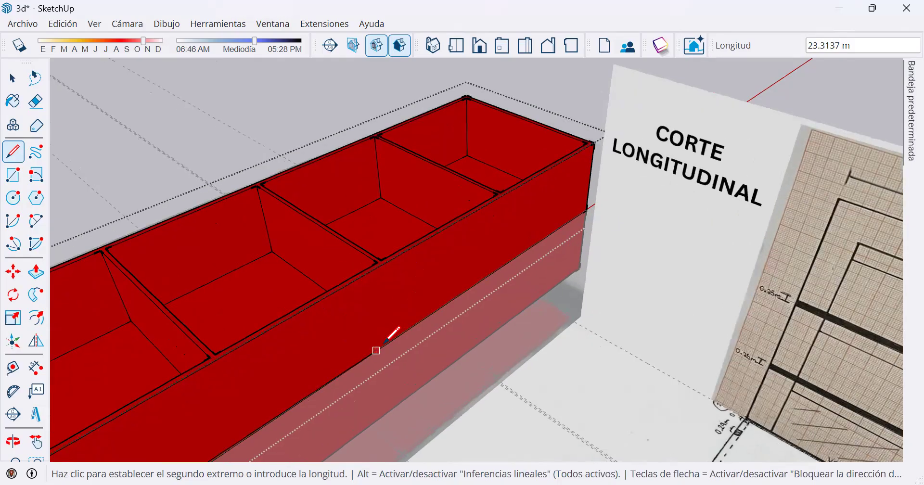
scroll(554, 236, down, 1)
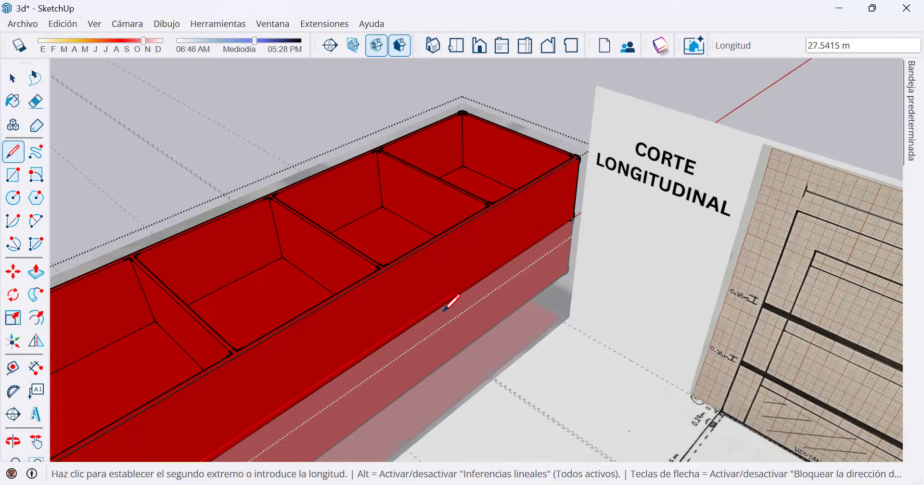
scroll(418, 316, up, 1)
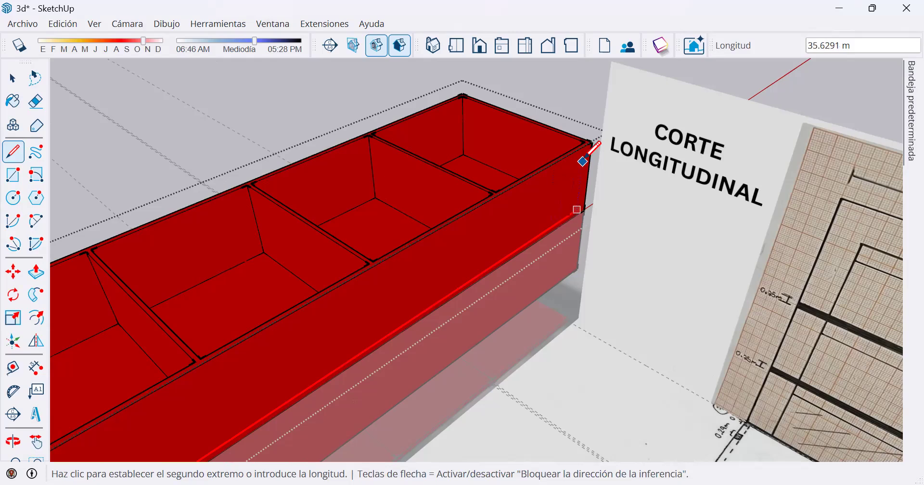
scroll(589, 153, up, 2)
scroll(594, 144, up, 2)
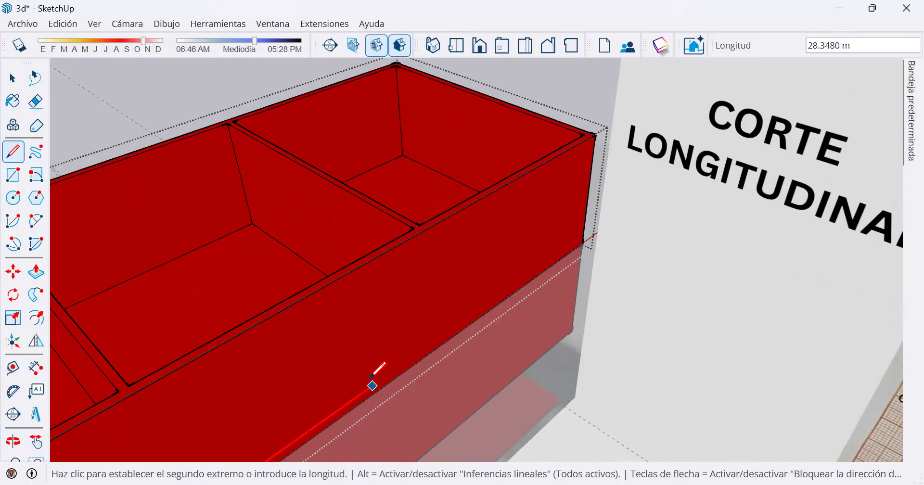
key(Right)
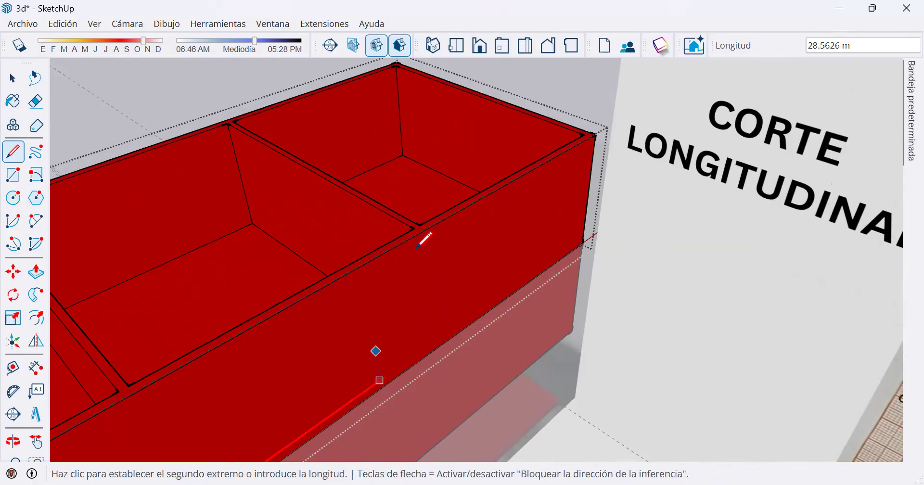
click(595, 134)
key(space)
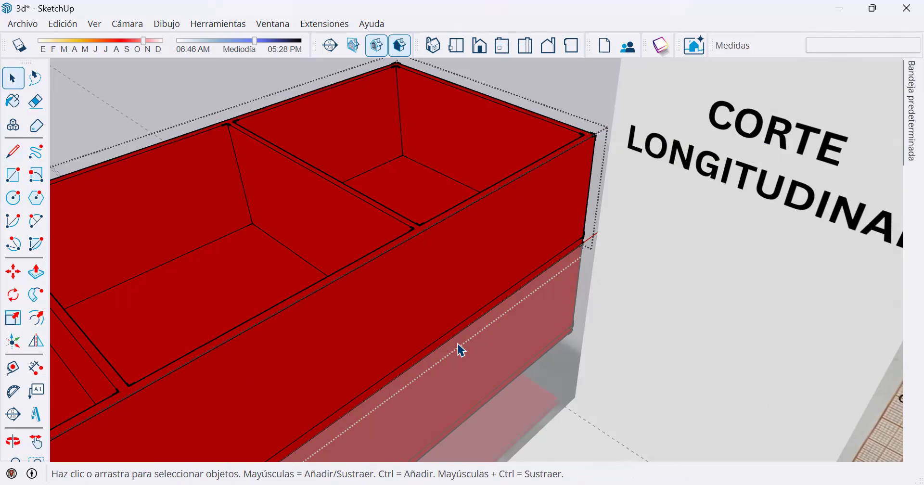
Push/Pull the narrow 0.25 m strip at the base of the long front face outward 2.56 m to form the projecting slab.
scroll(406, 320, down, 1)
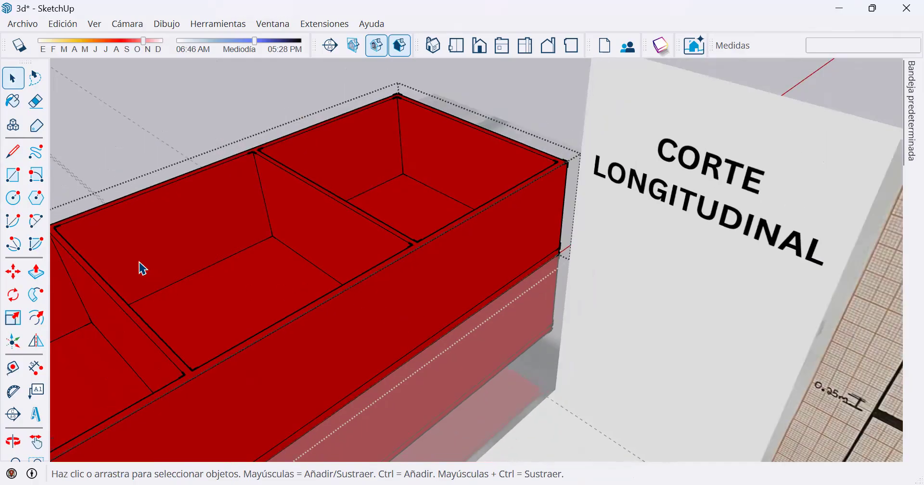
click(36, 272)
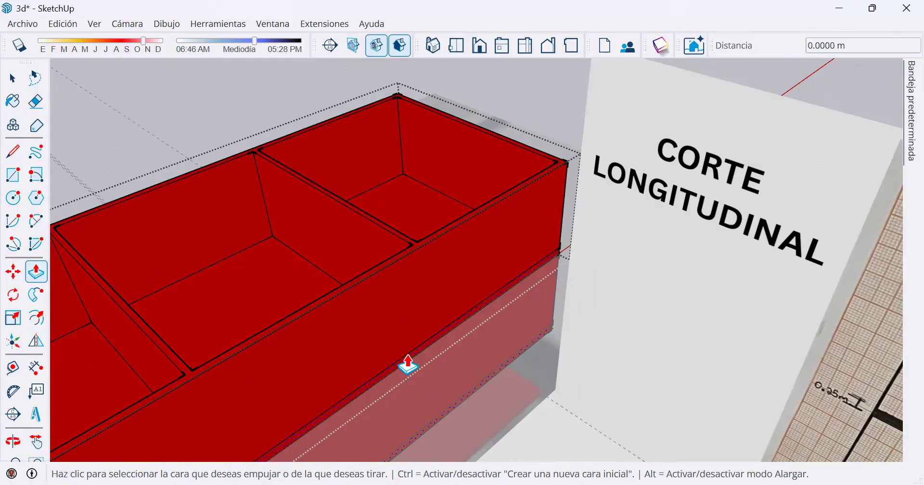
click(407, 365)
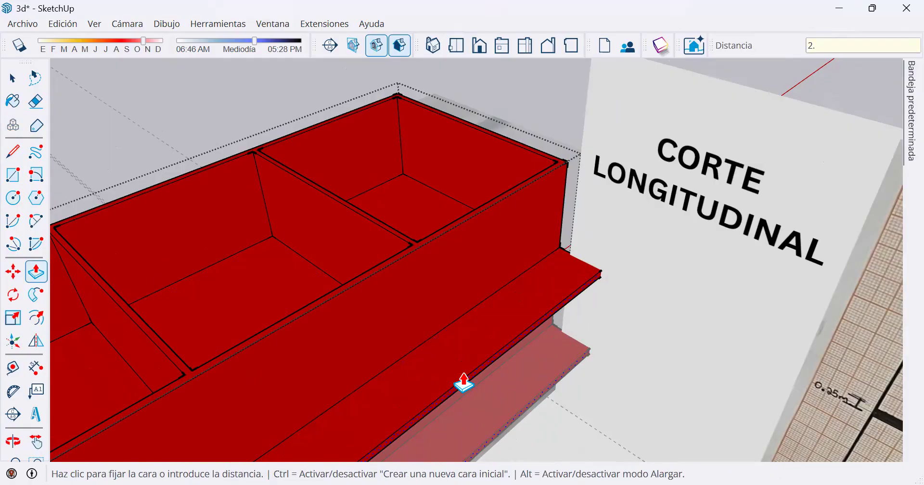
key(Return)
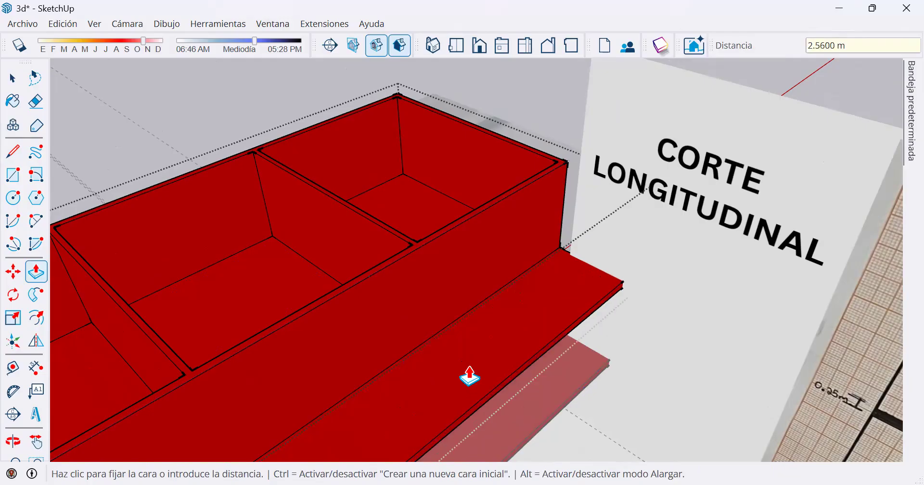
scroll(495, 357, down, 3)
scroll(504, 329, down, 2)
middle_drag(512, 330, 556, 308)
shift+middle_drag(557, 308, 583, 276)
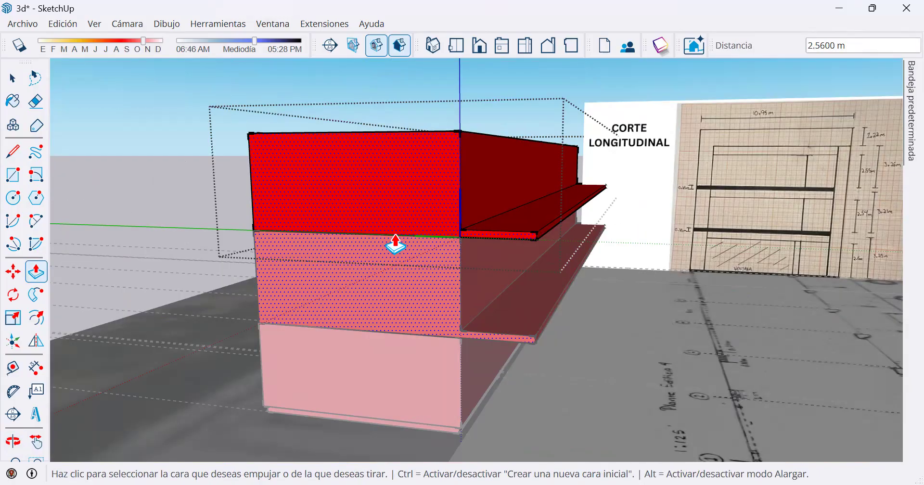
key(space)
Select the upper floor's long front wall together with the projecting slab.
middle_drag(531, 230, 479, 149)
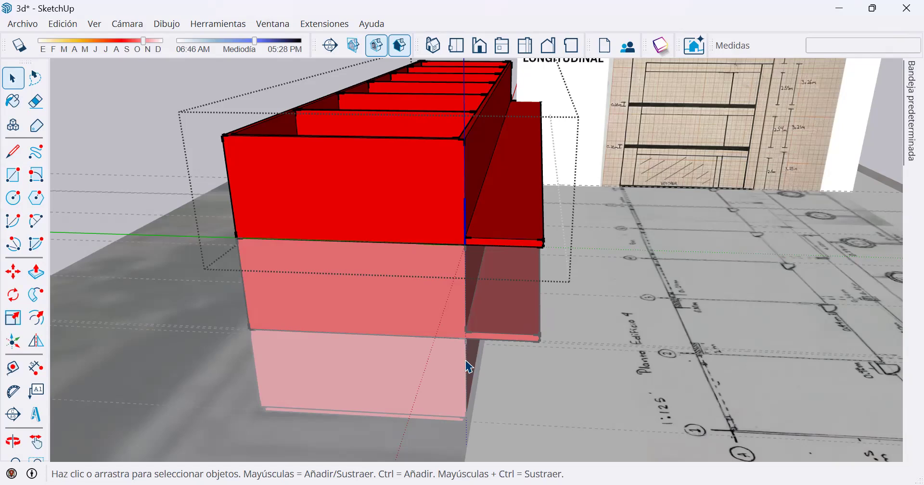
middle_drag(465, 159, 464, 298)
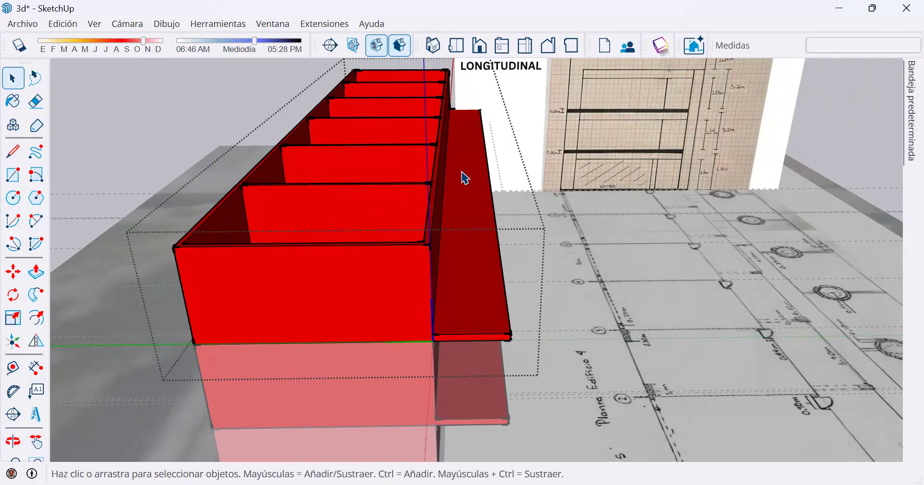
scroll(409, 146, down, 1)
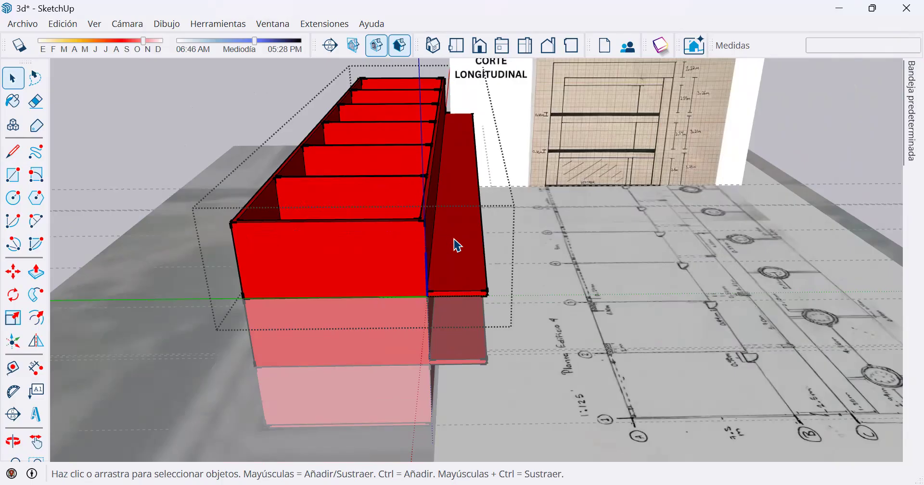
middle_drag(458, 240, 270, 201)
click(270, 201)
middle_drag(482, 230, 583, 268)
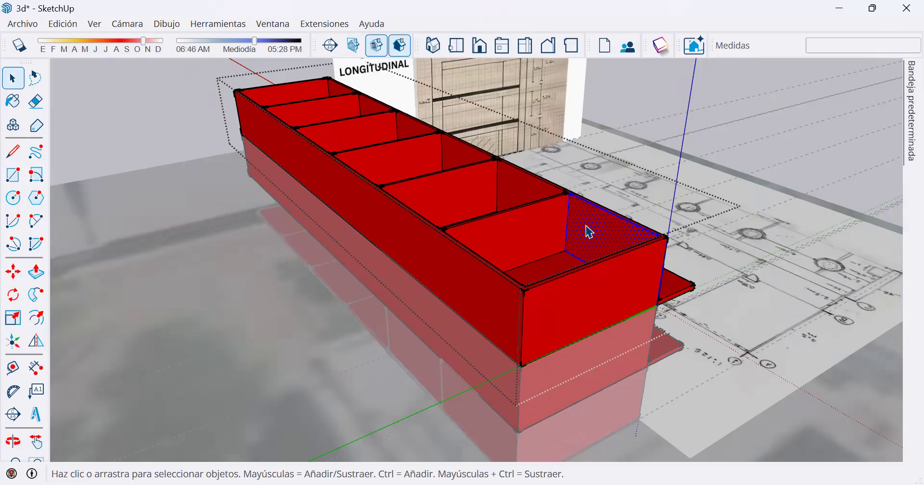
ctrl+click(529, 198)
key(o)
drag(524, 281, 452, 128)
key(space)
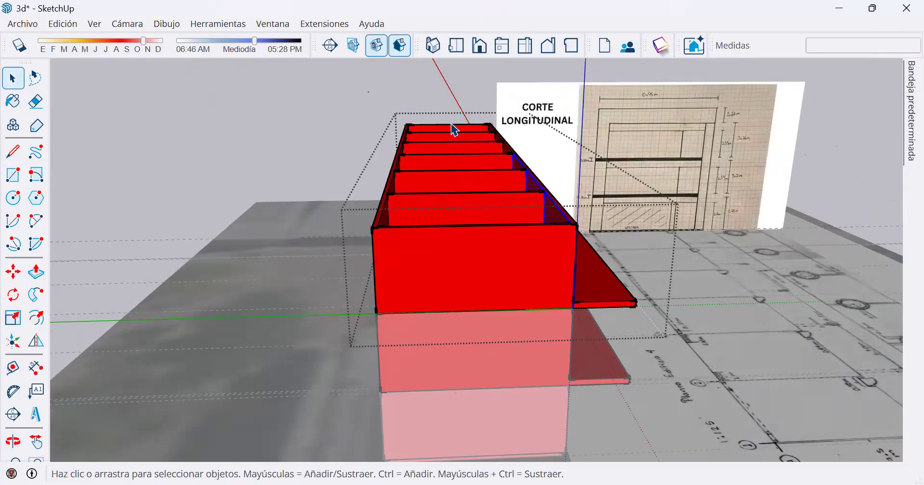
mouse_move(446, 75)
mouse_down()
mouse_move(487, 143)
mouse_move(700, 317)
mouse_move(729, 354)
mouse_up()
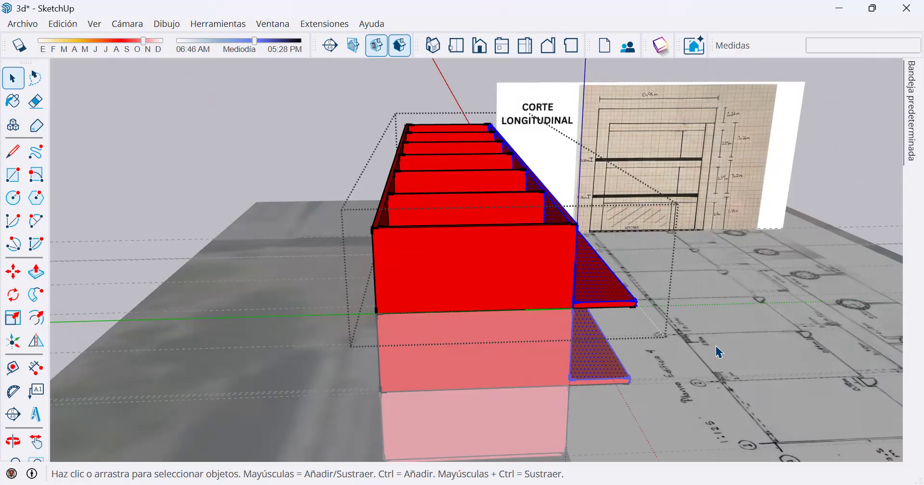
Examine the selected front wall and projecting slab from the end, the front and above, comparing them with the floor below.
middle_drag(487, 338, 595, 327)
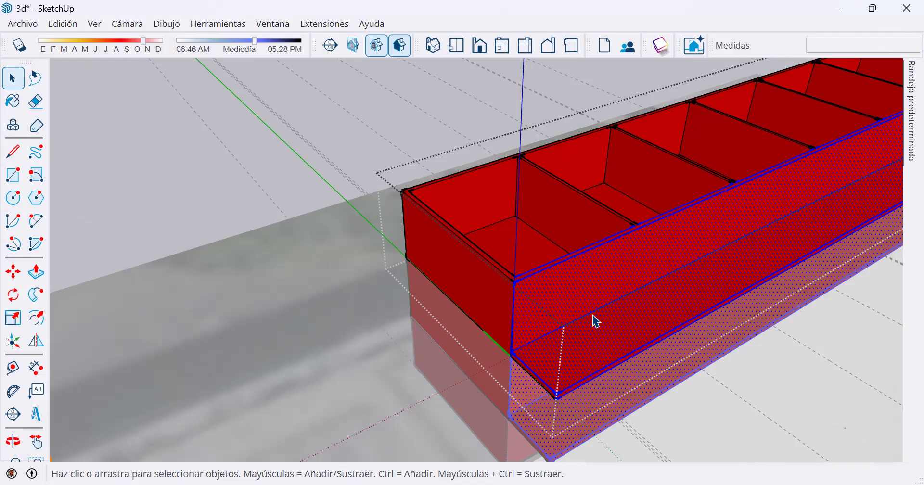
middle_drag(712, 292, 53, 255)
middle_drag(636, 219, 536, 179)
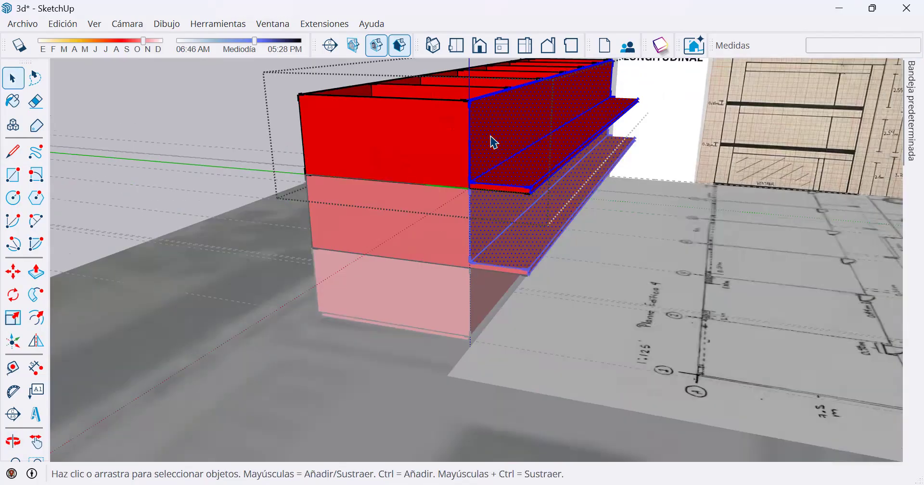
scroll(503, 107, up, 1)
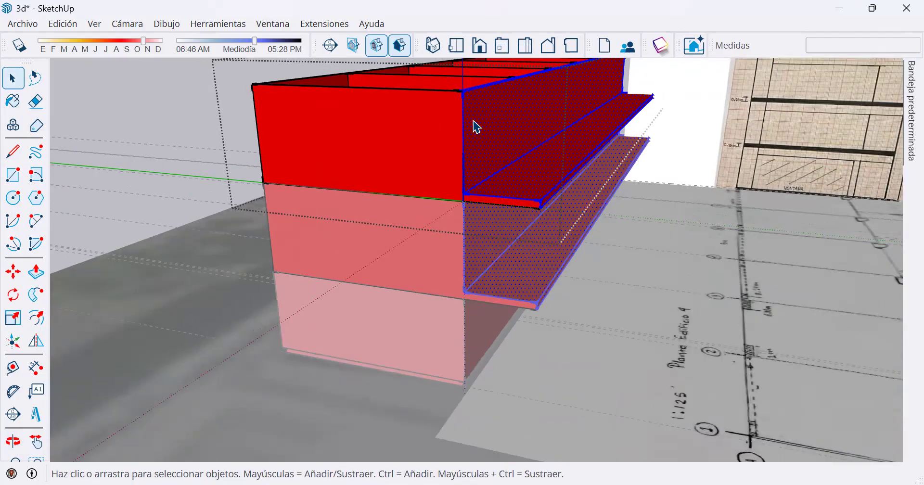
middle_drag(479, 144, 467, 290)
scroll(493, 113, up, 1)
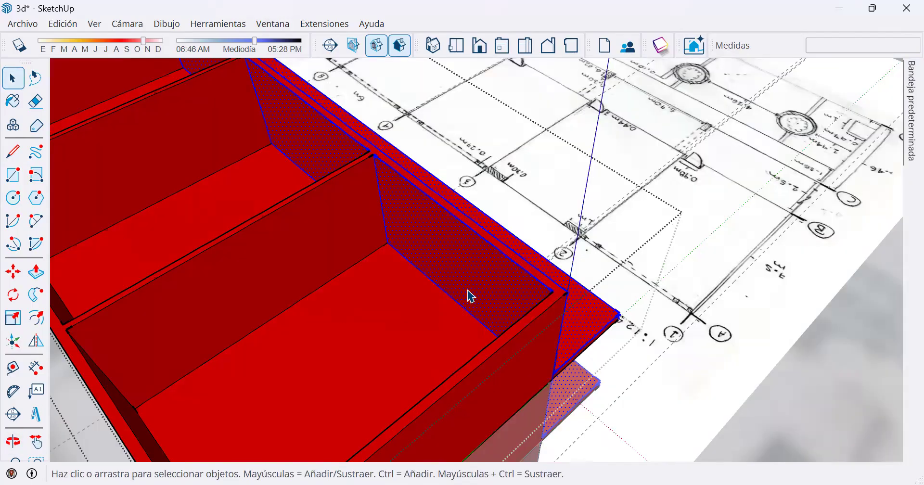
scroll(483, 291, down, 3)
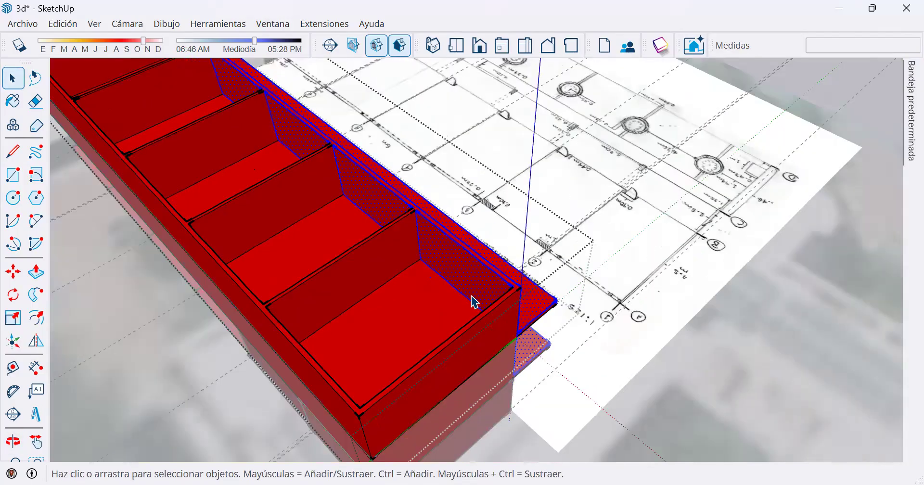
scroll(476, 303, down, 5)
middle_drag(475, 302, 496, 145)
triple_click(389, 238)
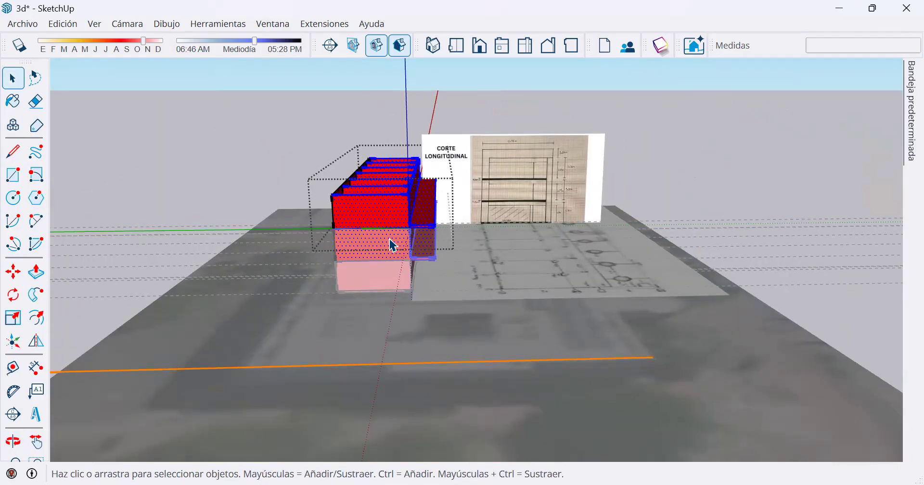
scroll(379, 178, up, 2)
scroll(380, 179, up, 1)
middle_drag(371, 336, 278, 325)
key(space)
scroll(308, 366, up, 1)
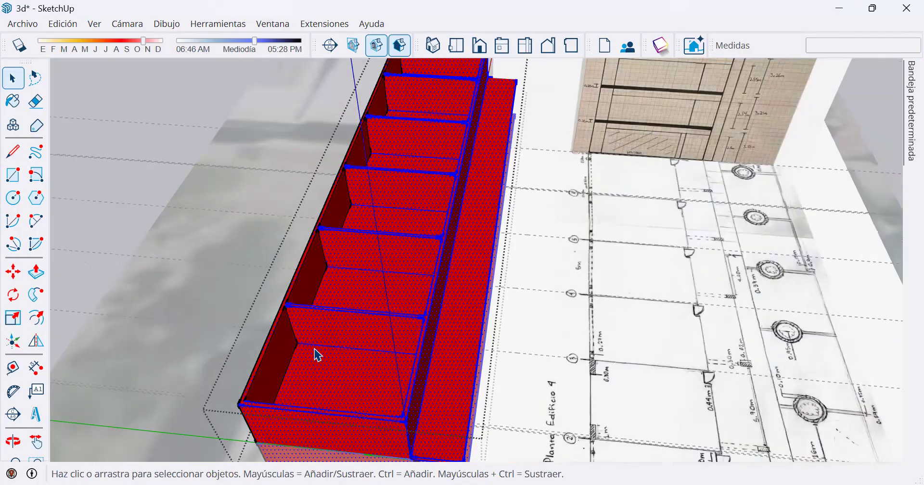
scroll(238, 359, up, 2)
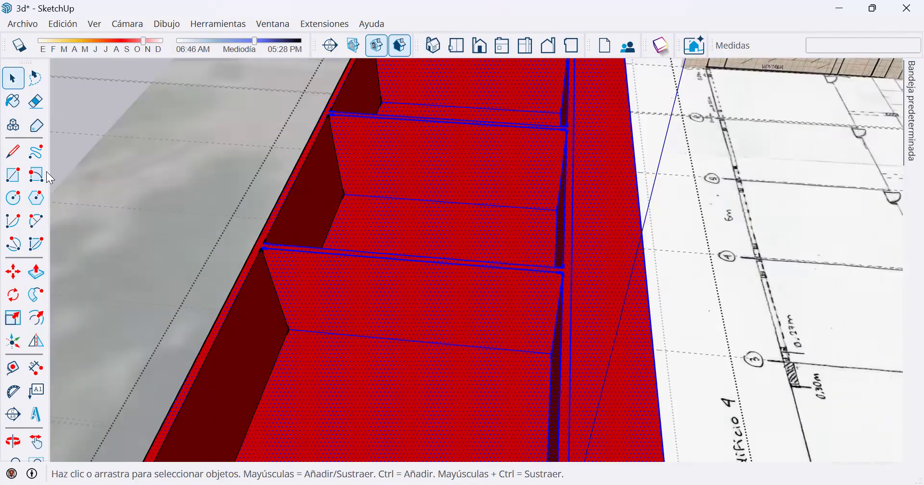
key(m)
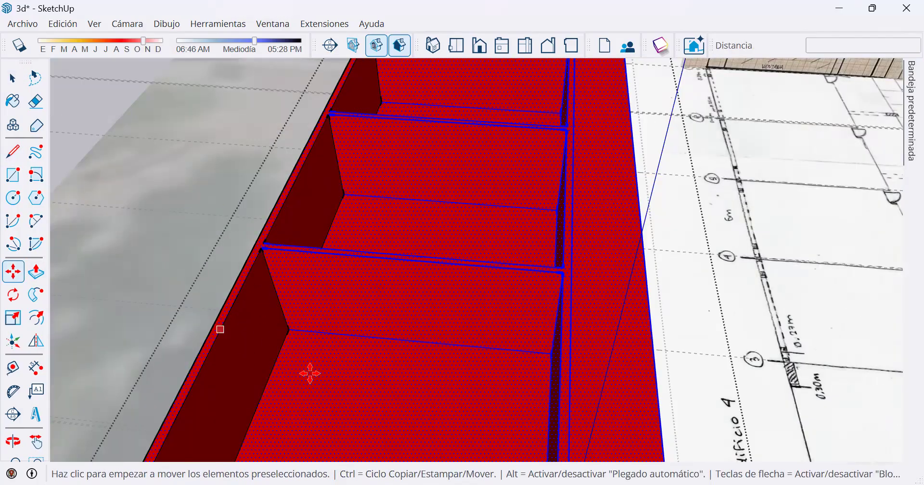
click(310, 373)
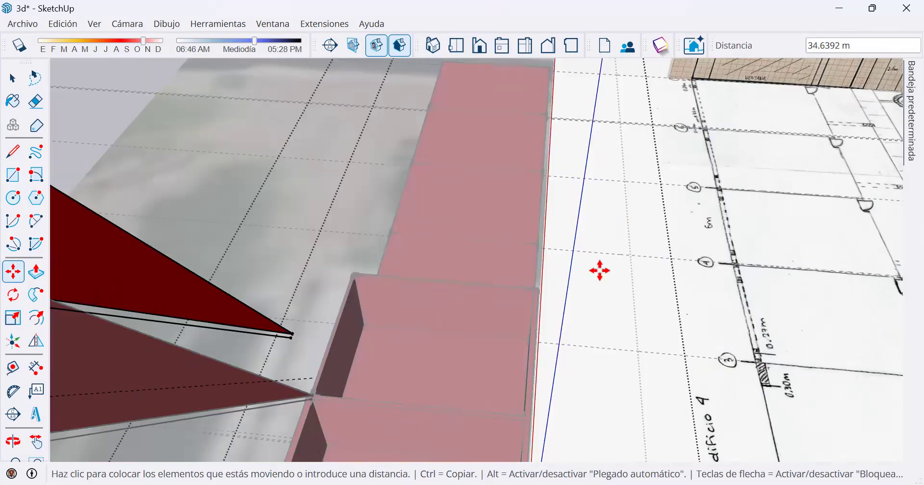
scroll(588, 287, down, 3)
mouse_move(547, 308)
middle_down()
mouse_move(483, 315)
mouse_move(496, 251)
mouse_move(487, 248)
mouse_move(251, 241)
mouse_move(574, 140)
middle_up()
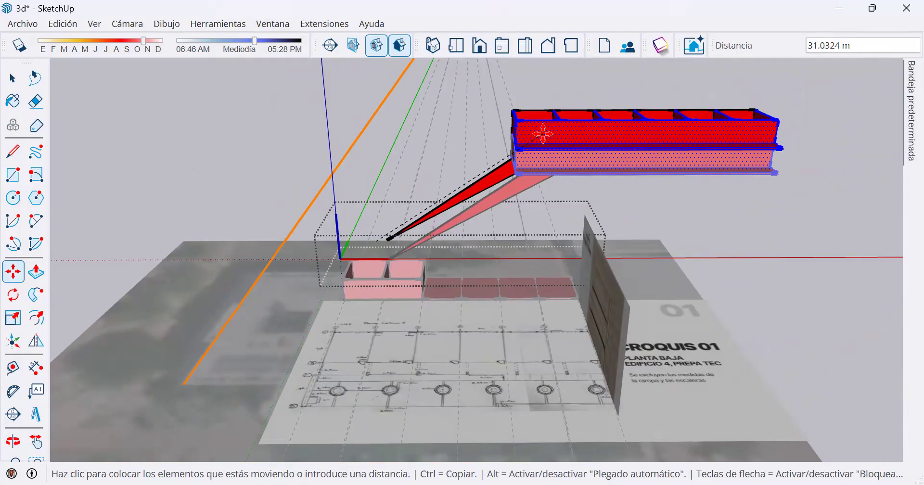
key(space)
Cancel the pending move and reselect only the upper floor's long front wall and its projecting slab.
key(o)
drag(687, 258, 836, 212)
key(space)
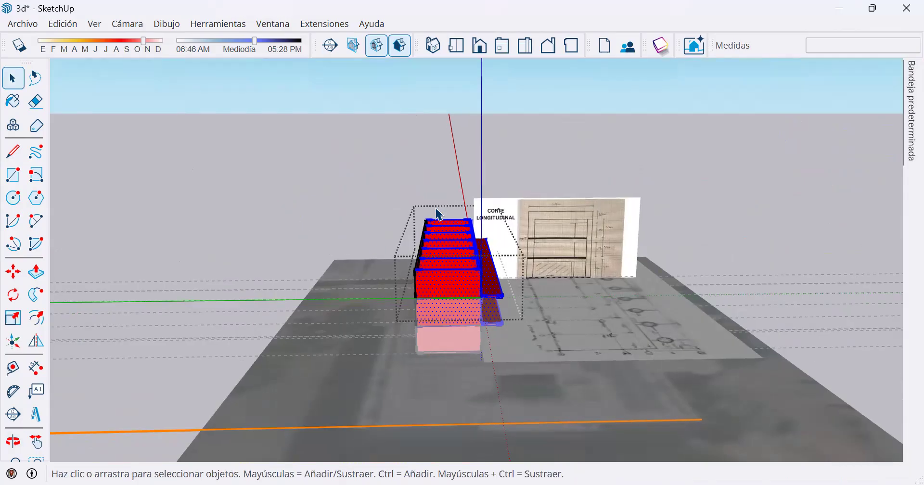
drag(448, 188, 565, 329)
scroll(460, 298, up, 5)
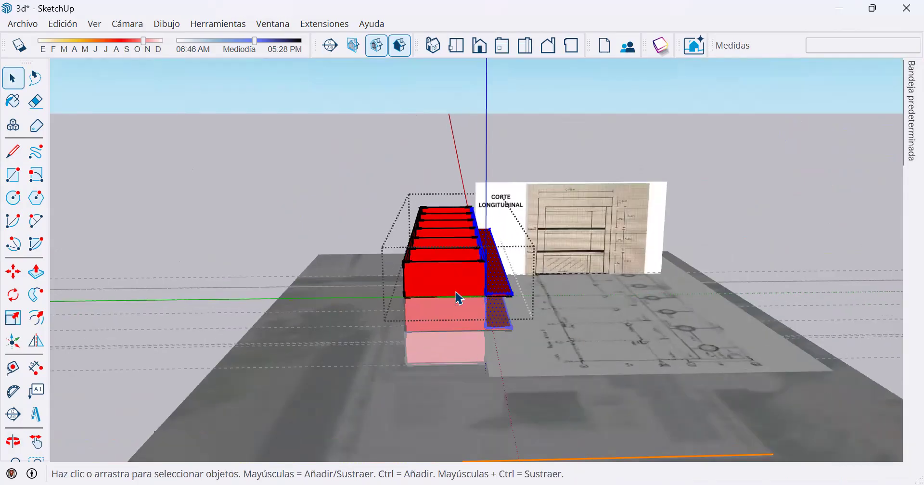
click(13, 272)
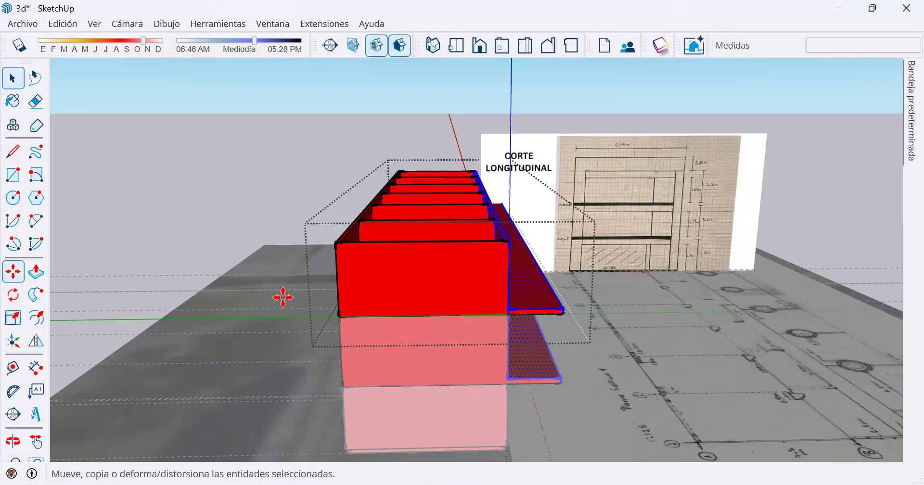
click(563, 306)
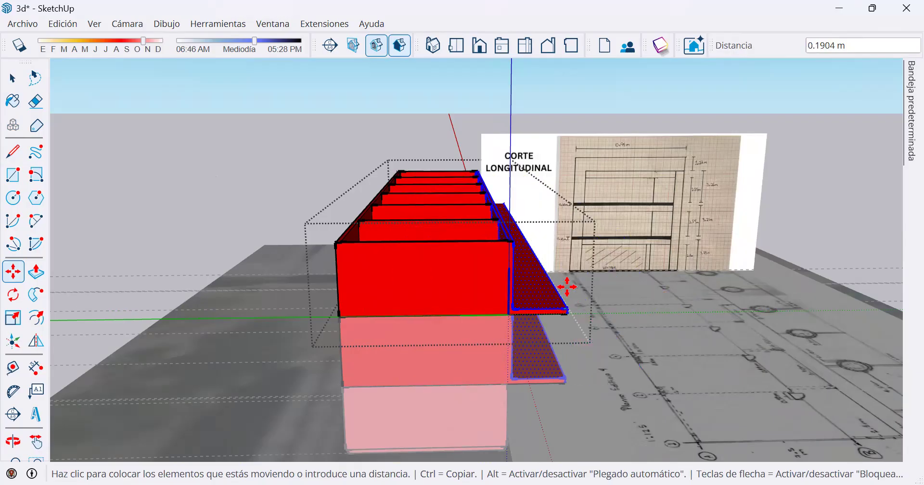
middle_drag(553, 320, 509, 326)
middle_drag(544, 89, 458, 196)
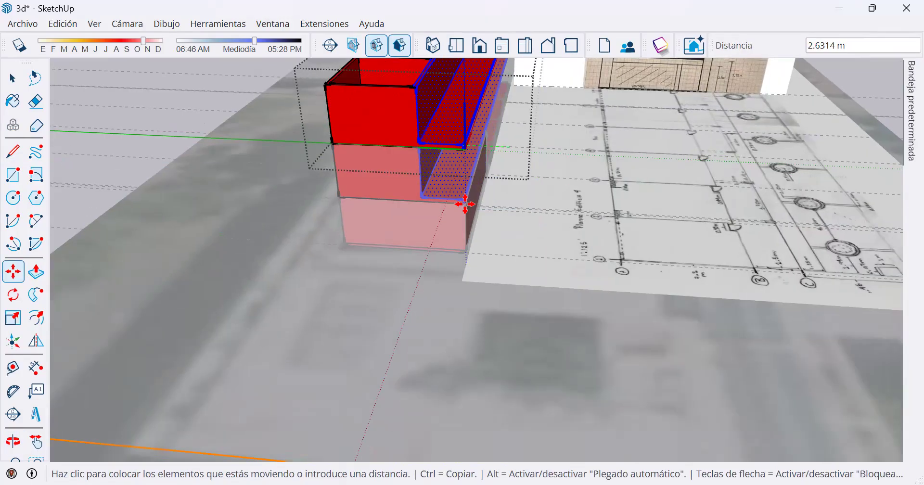
scroll(472, 247, up, 1)
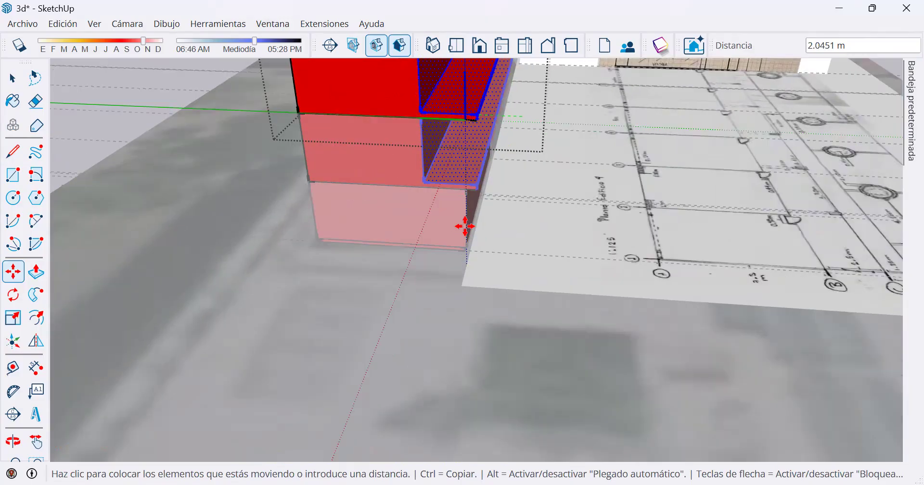
scroll(463, 227, up, 4)
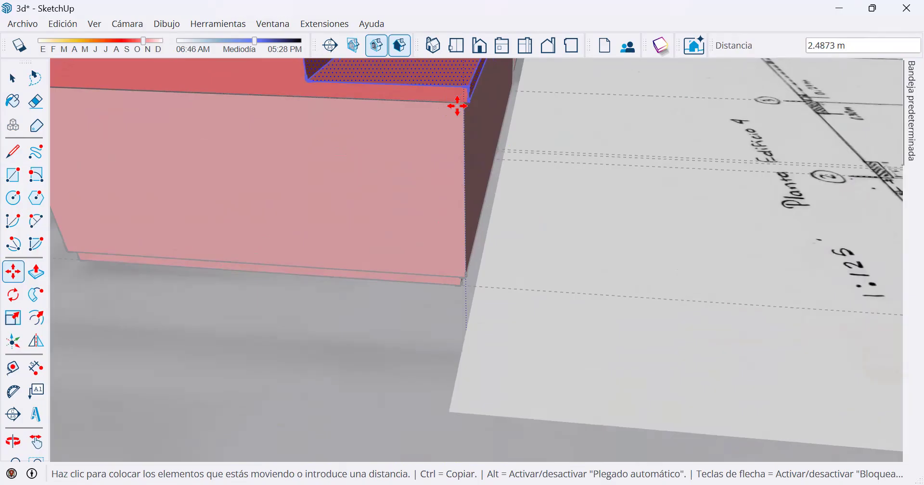
click(619, 107)
click(634, 93)
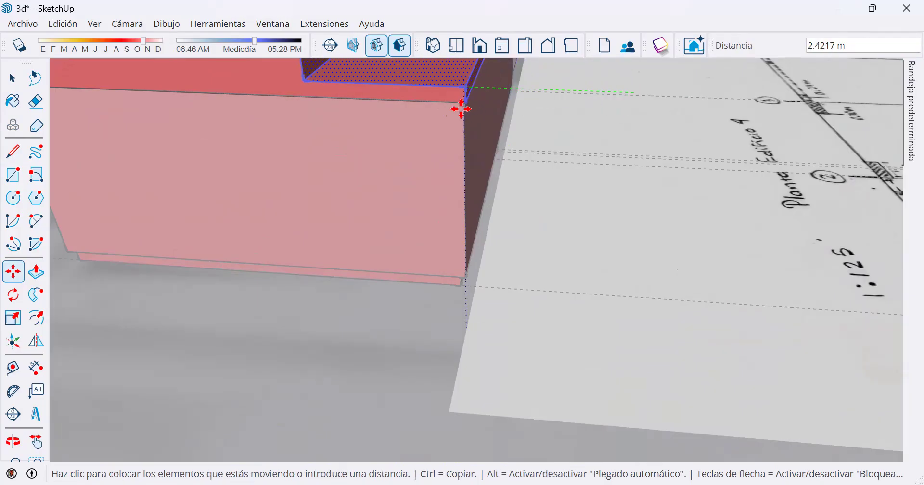
scroll(467, 96, up, 1)
scroll(468, 95, up, 2)
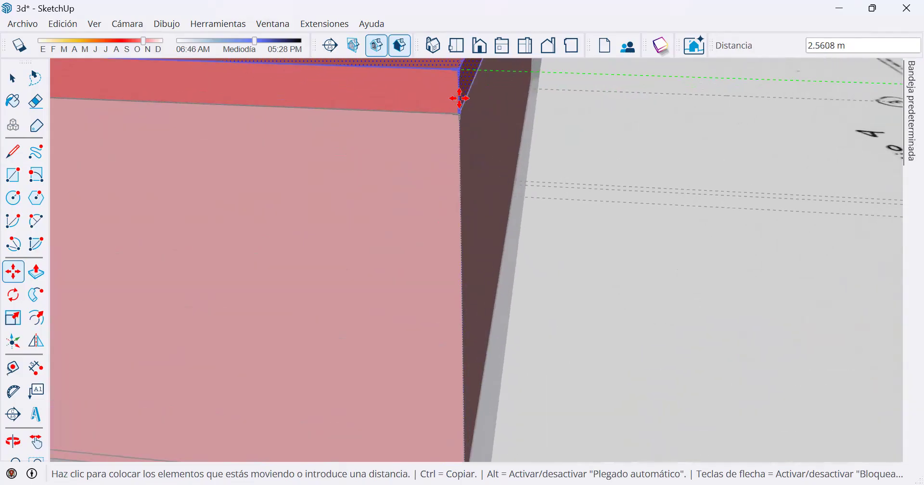
scroll(459, 188, down, 4)
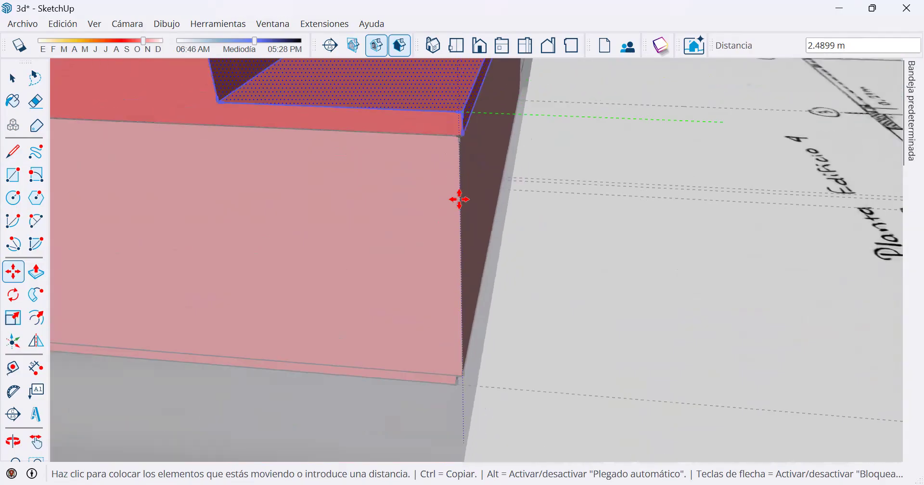
Place a vertical guide along the ground floor's front corner edge with the Tape Measure.
click(13, 368)
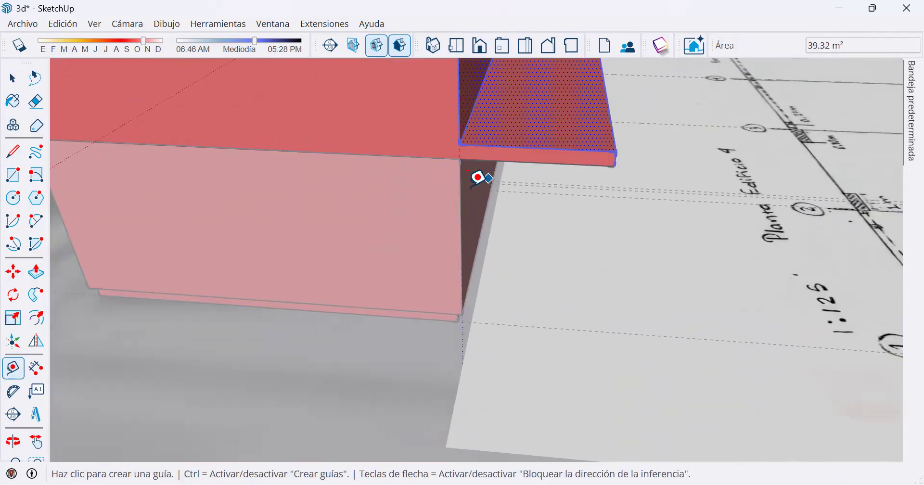
click(457, 192)
click(461, 207)
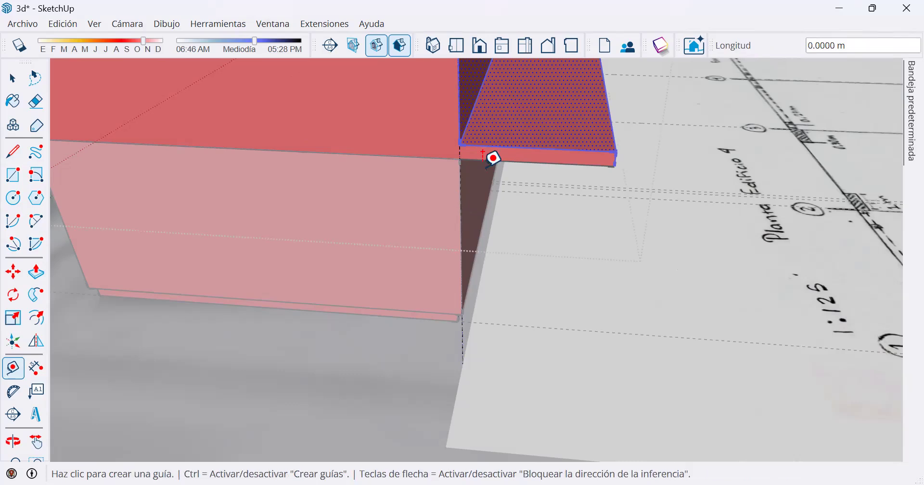
Move the selected front wall and slab inward 2.56 m along the green axis, snapping the slab's lower corner to the ground floor's upper corner.
click(16, 275)
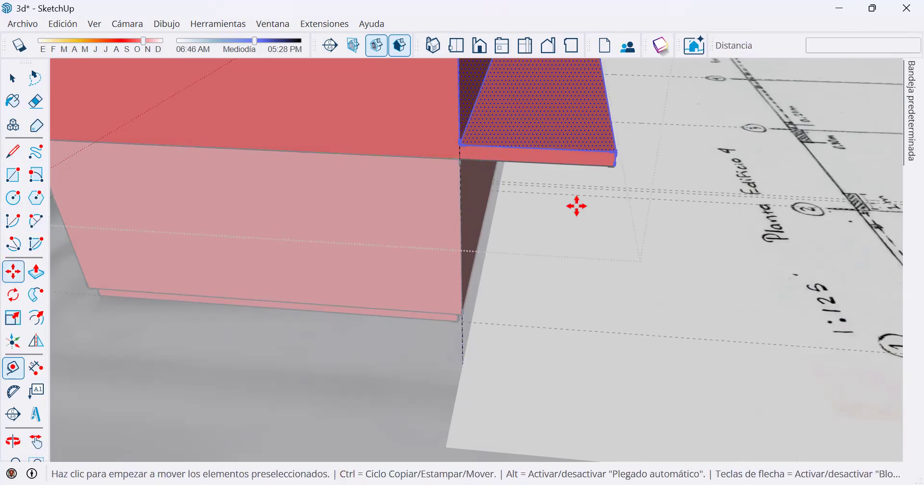
click(616, 165)
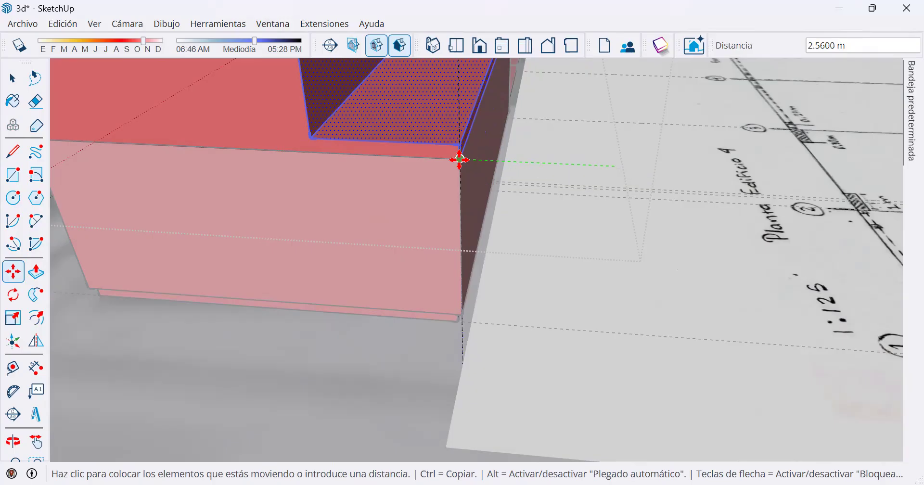
click(459, 160)
scroll(461, 264, down, 2)
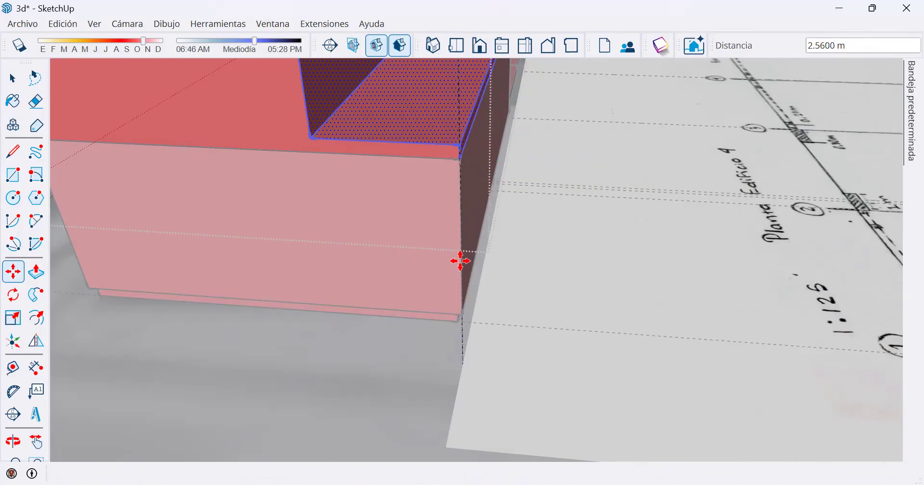
key(space)
Check the aligned corridors against the ground floor, leave the component's editing mode and save the model.
shift+middle_drag(547, 173, 463, 227)
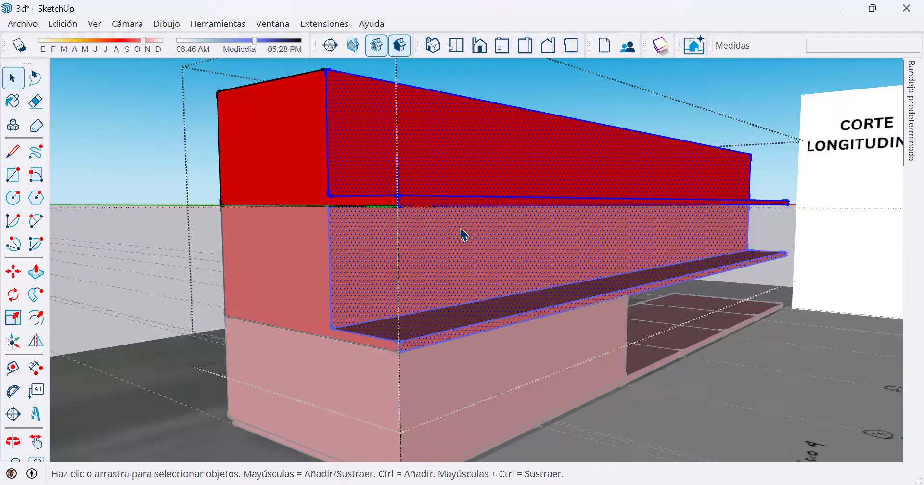
middle_drag(367, 197, 404, 245)
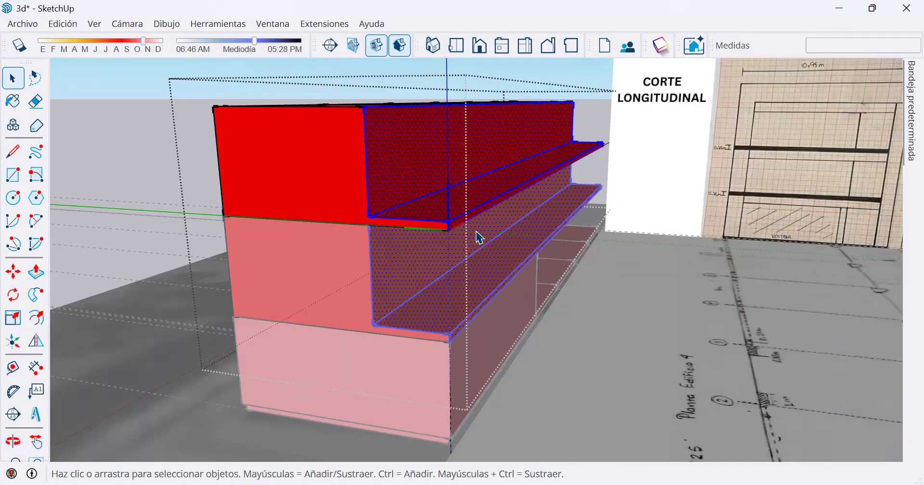
middle_drag(439, 149, 369, 345)
middle_drag(380, 313, 377, 312)
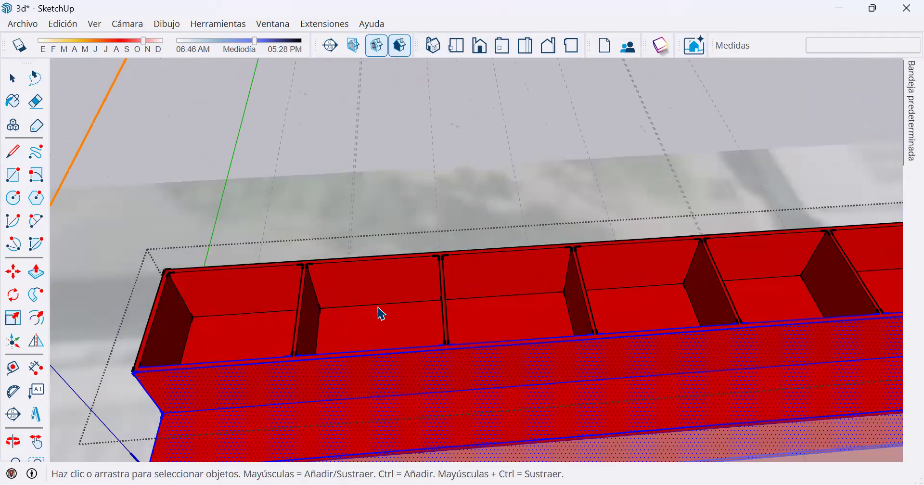
click(461, 112)
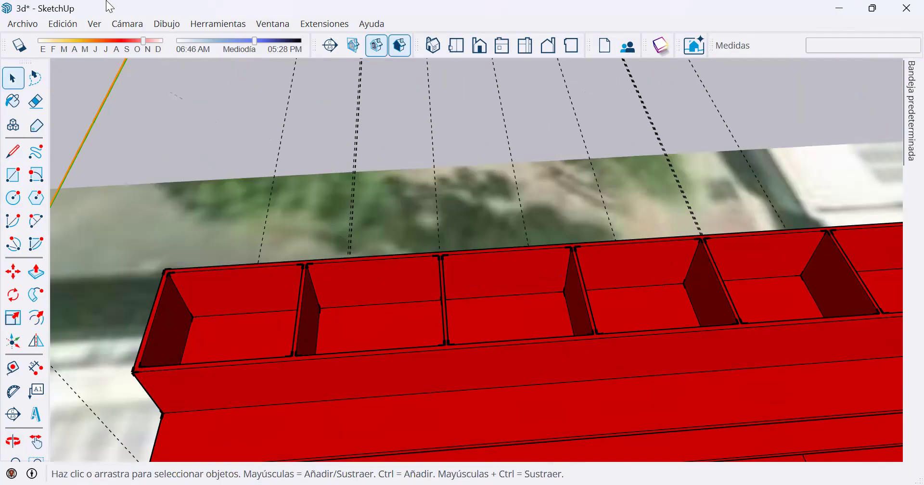
click(22, 24)
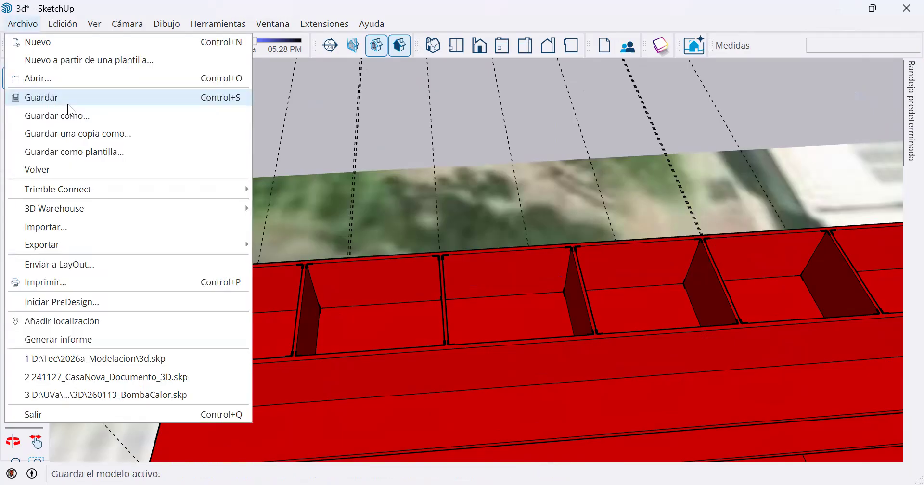
click(67, 101)
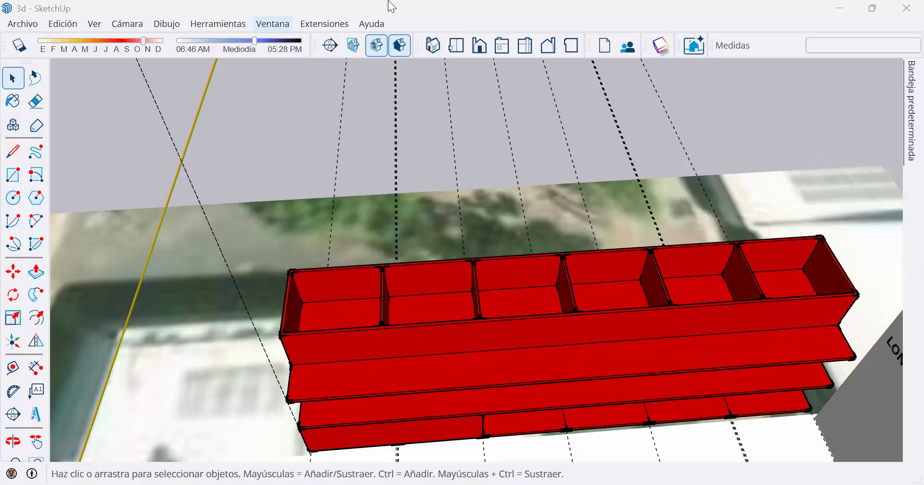
Draw a rectangle covering the open top of the uppermost floor, from one corner to the diagonally opposite corner.
middle_drag(506, 241, 458, 367)
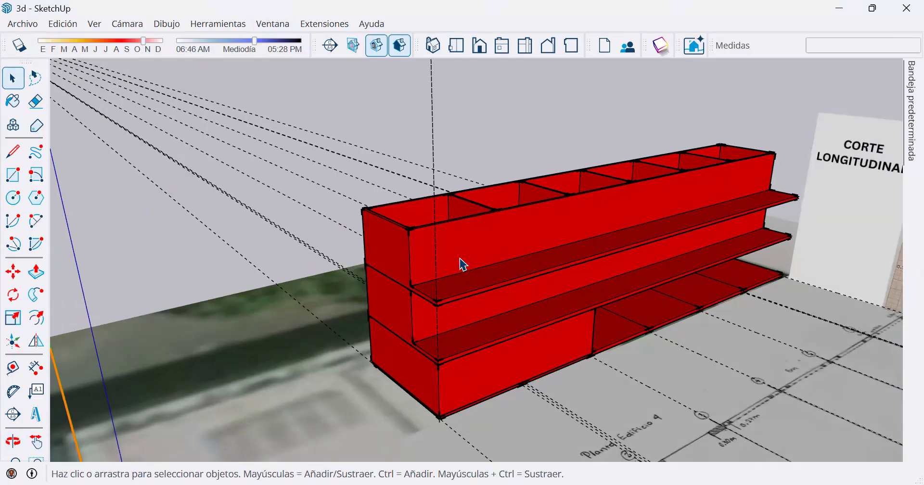
scroll(463, 263, up, 3)
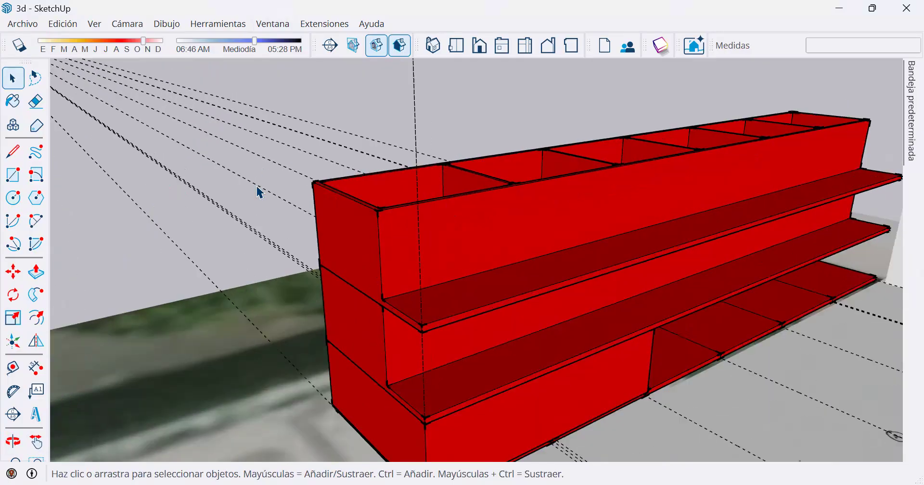
click(13, 177)
click(313, 182)
middle_drag(812, 125, 578, 279)
scroll(564, 283, up, 2)
click(564, 282)
Push/Pull the roof rectangle upward 0.4 m to form the roof slab.
click(36, 272)
click(274, 284)
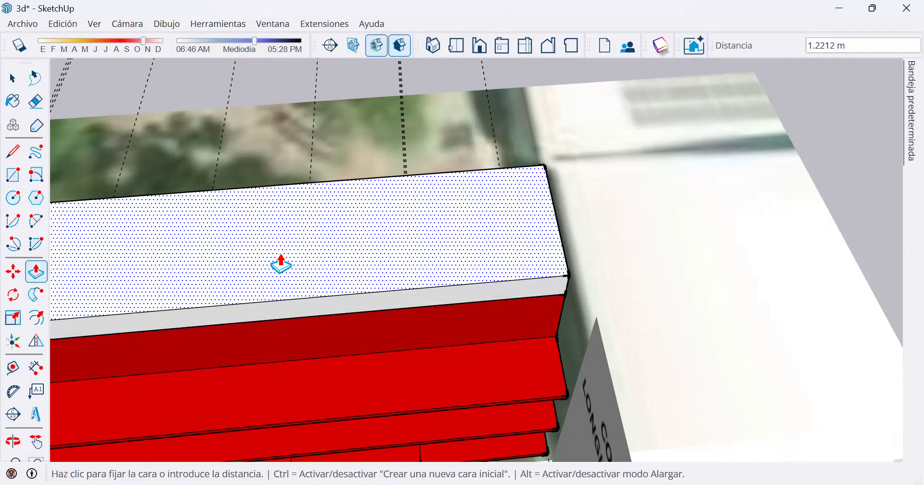
text(.4)
key(Return)
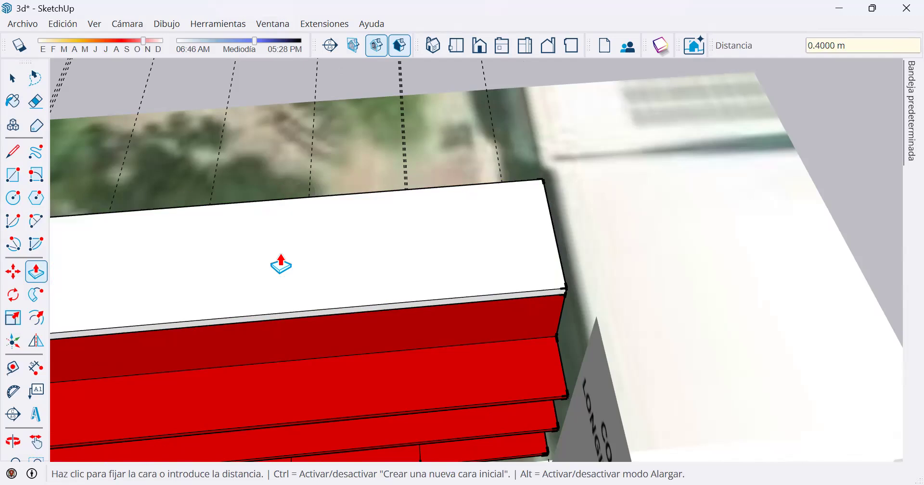
Push/Pull the roof slab's long front face outward 2.56 m, level with the outer edge of the corridor slab below.
key(space)
middle_drag(219, 328, 269, 337)
key(p)
click(295, 331)
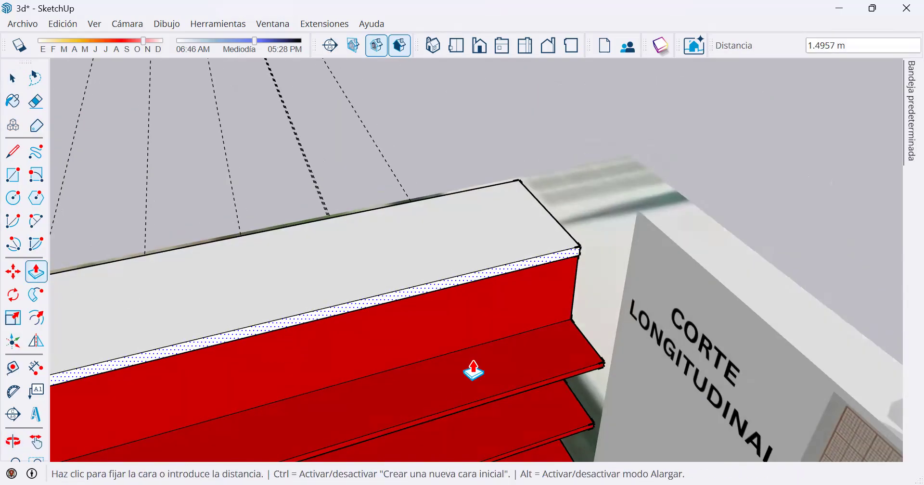
text(438)
key(Return)
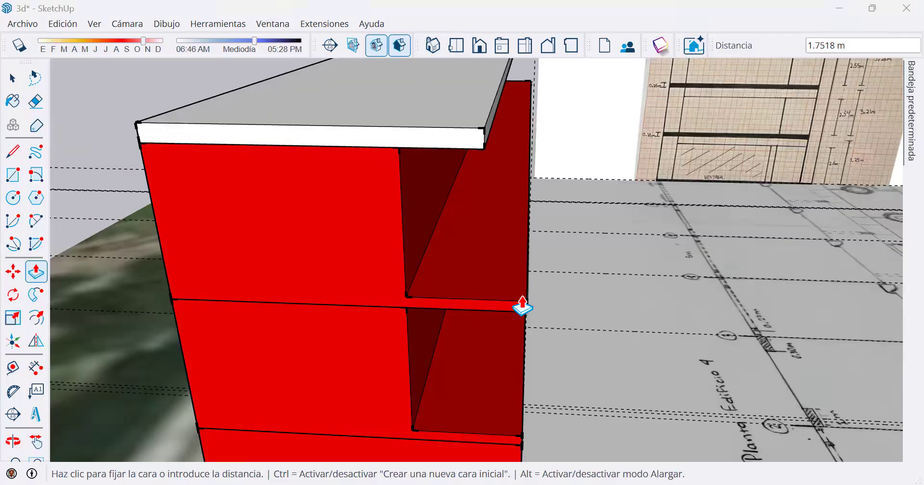
middle_drag(523, 305, 380, 245)
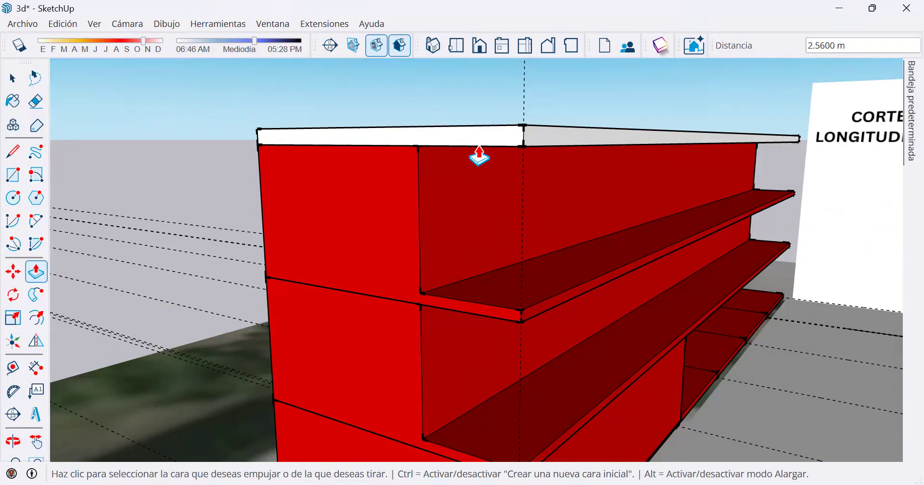
Select the entire roof slab with all its connected faces and edges and make it a group.
key(space)
middle_drag(516, 202, 536, 130)
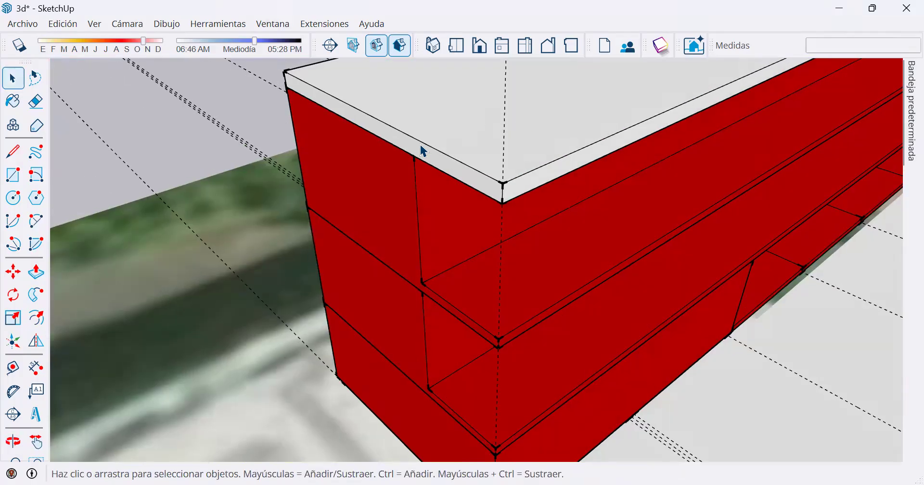
click(446, 124)
middle_drag(408, 158, 410, 141)
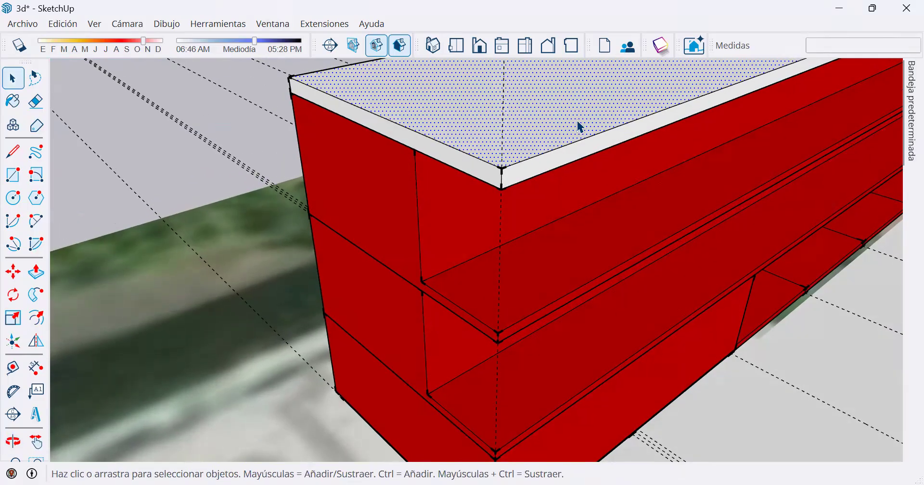
middle_drag(558, 144, 501, 178)
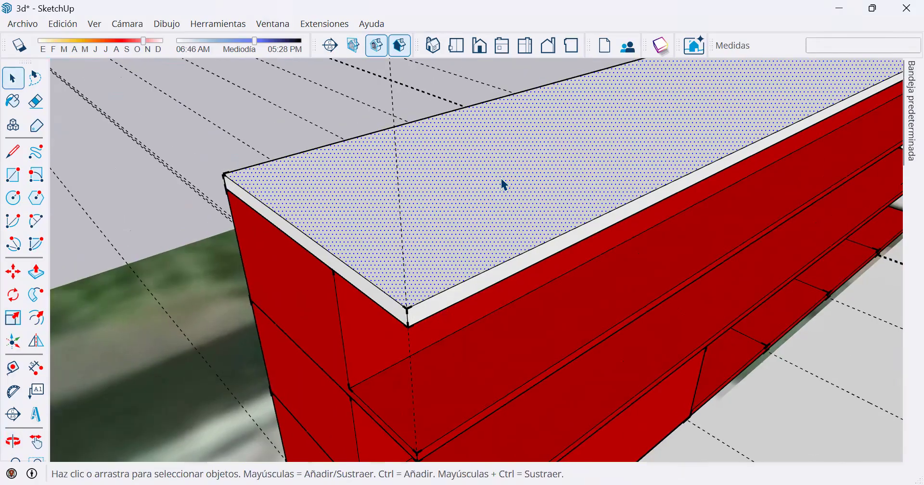
double_click(502, 178)
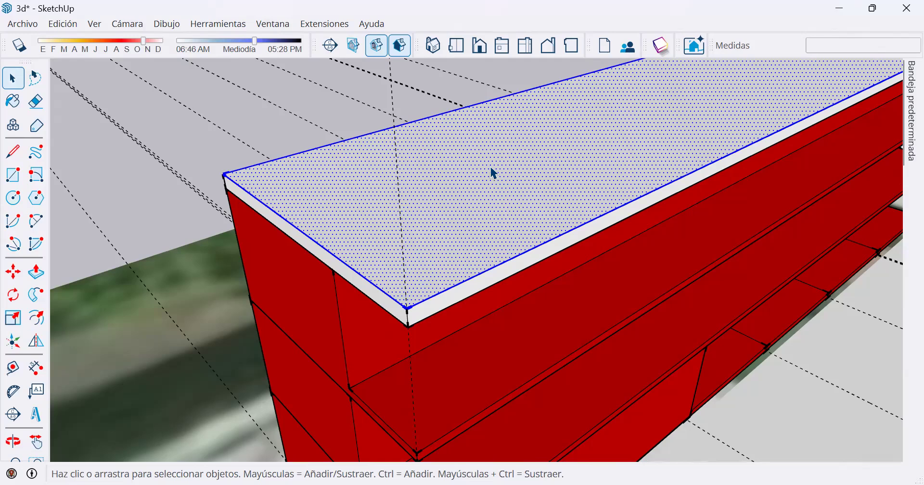
triple_click(487, 164)
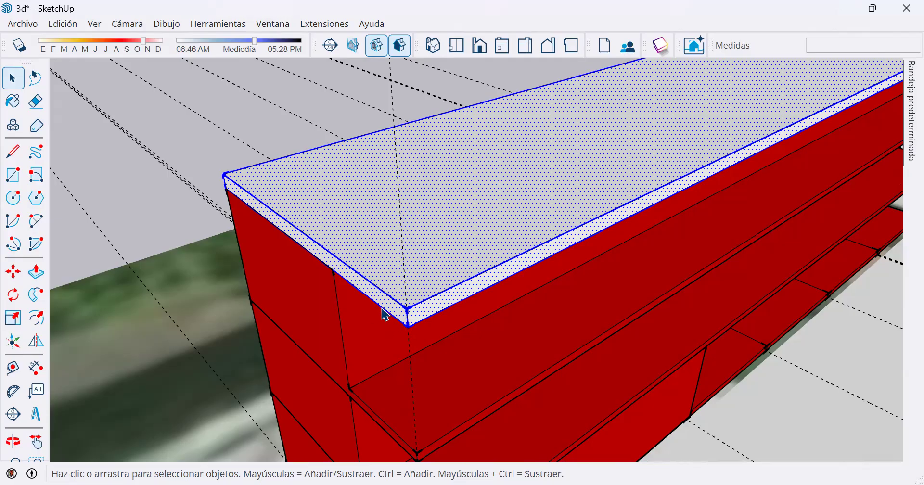
middle_click(501, 140)
middle_drag(501, 140, 512, 117)
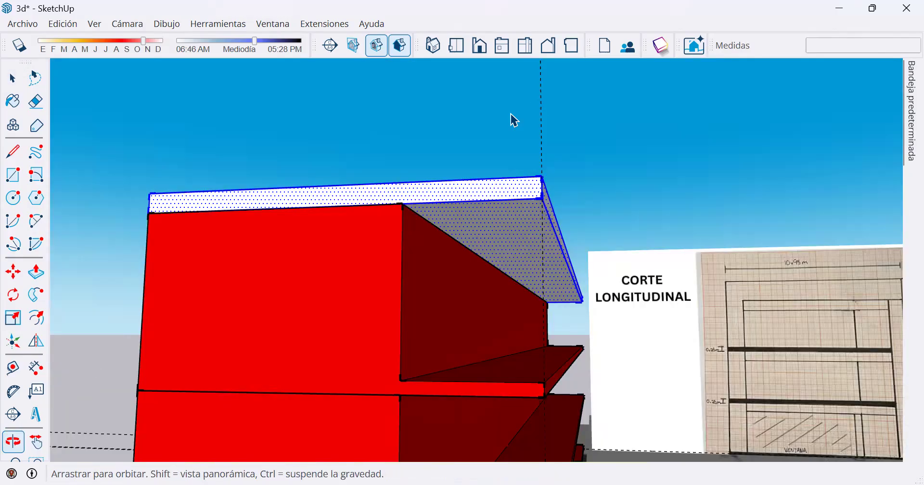
right_click(501, 223)
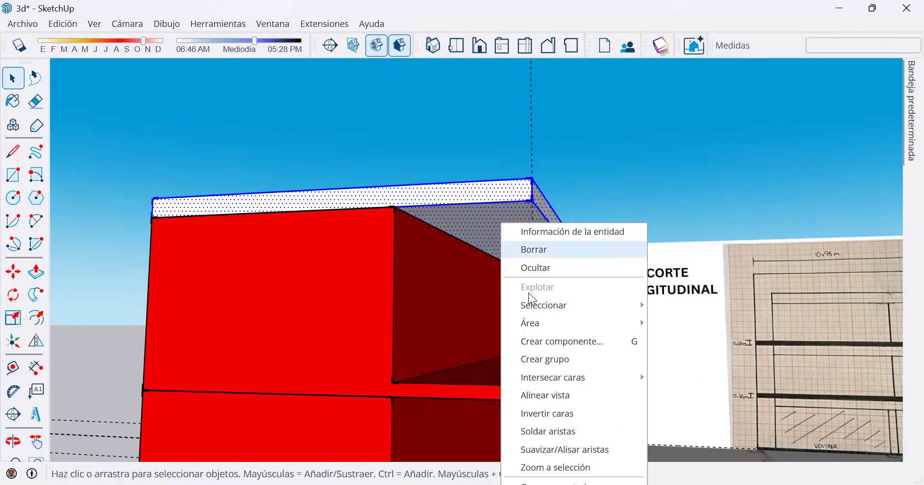
click(567, 368)
Examine the grouped roof slab and the stacked floor and corridor components from several angles.
middle_drag(323, 291, 476, 216)
scroll(524, 187, down, 3)
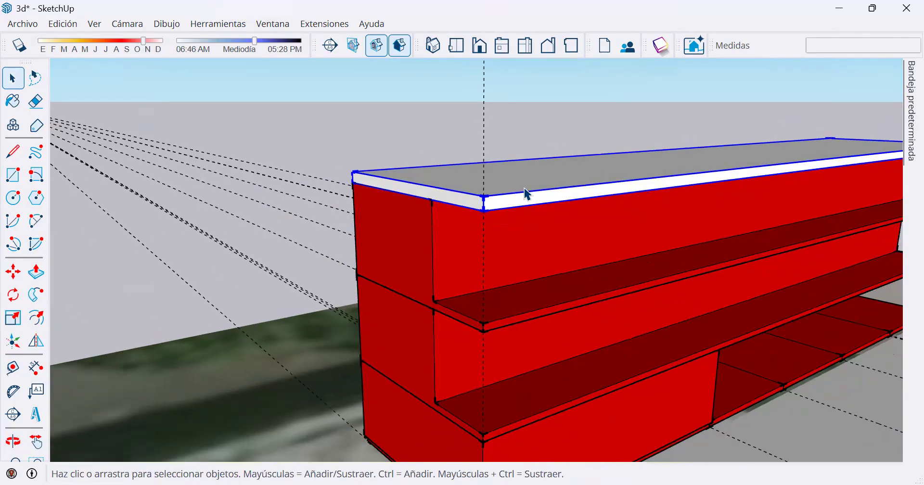
scroll(459, 239, down, 2)
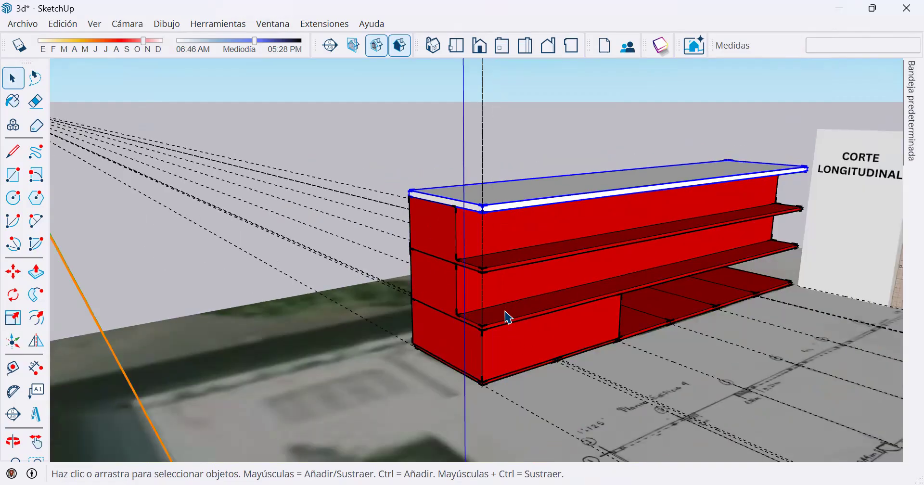
scroll(460, 179, up, 2)
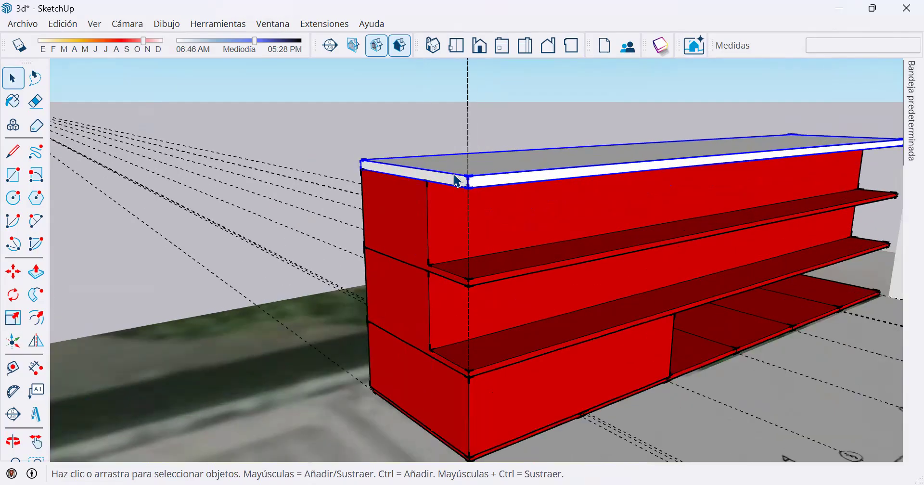
middle_drag(623, 196, 343, 352)
scroll(553, 285, down, 2)
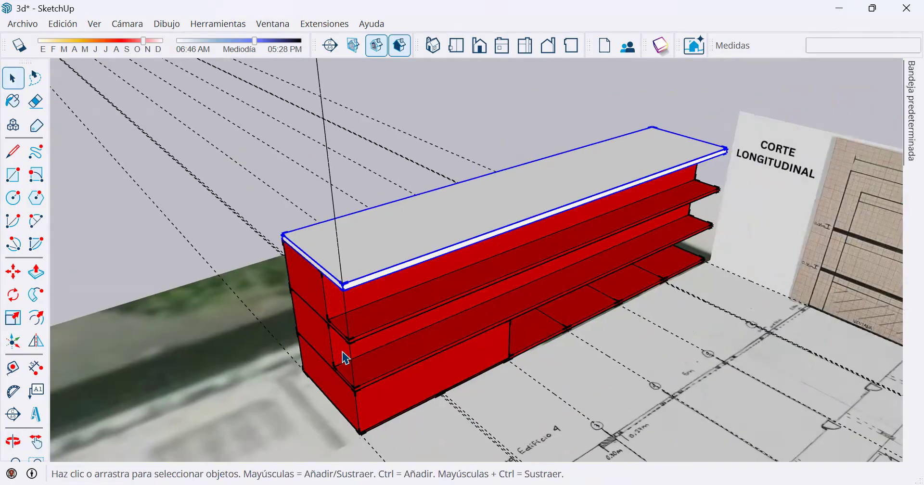
click(342, 352)
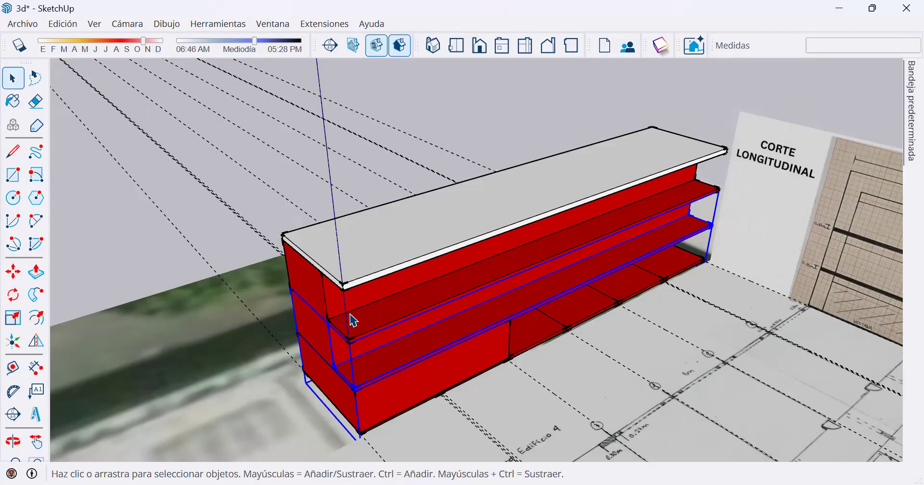
scroll(354, 321, up, 6)
middle_drag(367, 207, 557, 171)
key(o)
drag(613, 208, 465, 248)
mouse_move(465, 248)
middle_down()
mouse_move(670, 262)
mouse_move(597, 161)
mouse_move(13, 156)
mouse_move(377, 221)
middle_up()
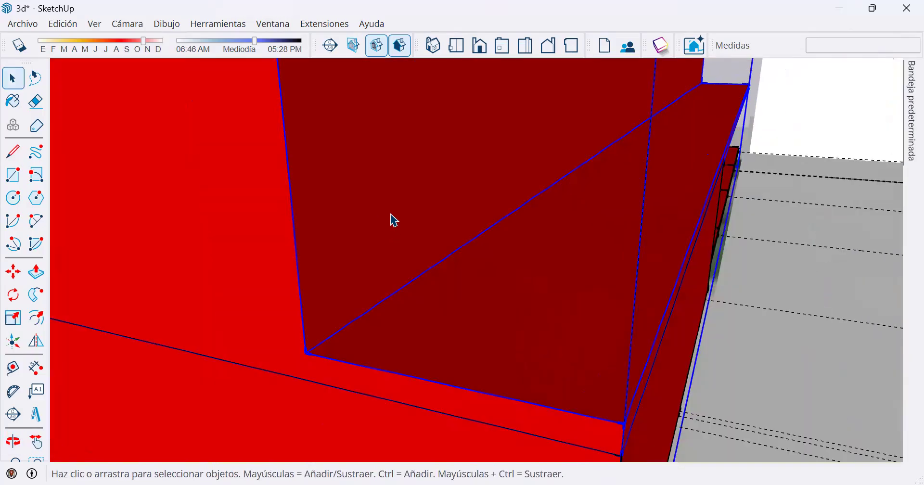
scroll(392, 218, down, 5)
scroll(460, 123, down, 2)
middle_drag(478, 204, 284, 260)
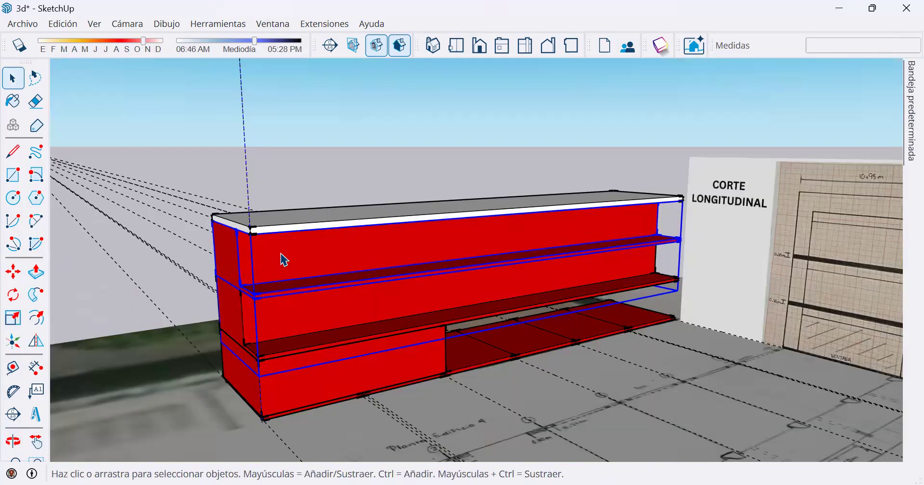
Hide the uppermost floor component to view the rooms beneath the roof, and undo the hiding.
right_click(284, 260)
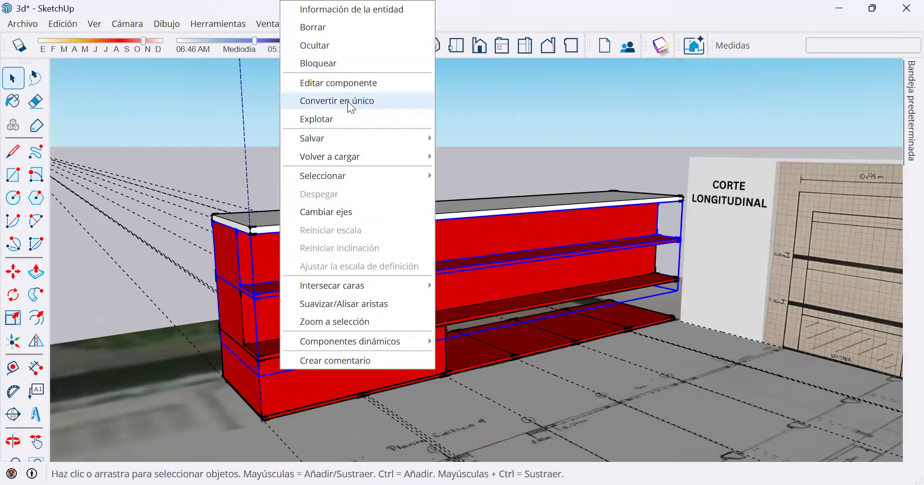
click(334, 46)
middle_drag(405, 284, 342, 345)
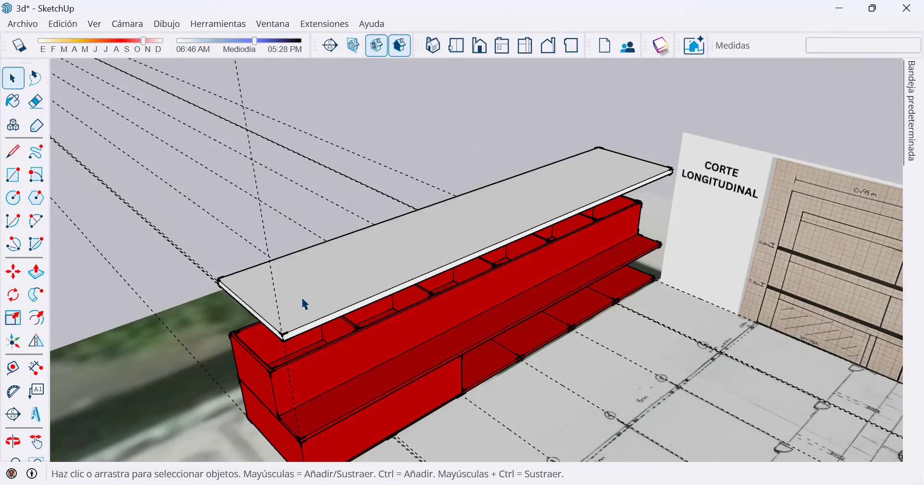
key(ctrl+z)
Hide the roof slab group to look into the top floor's rooms from above, and undo the hiding.
click(279, 308)
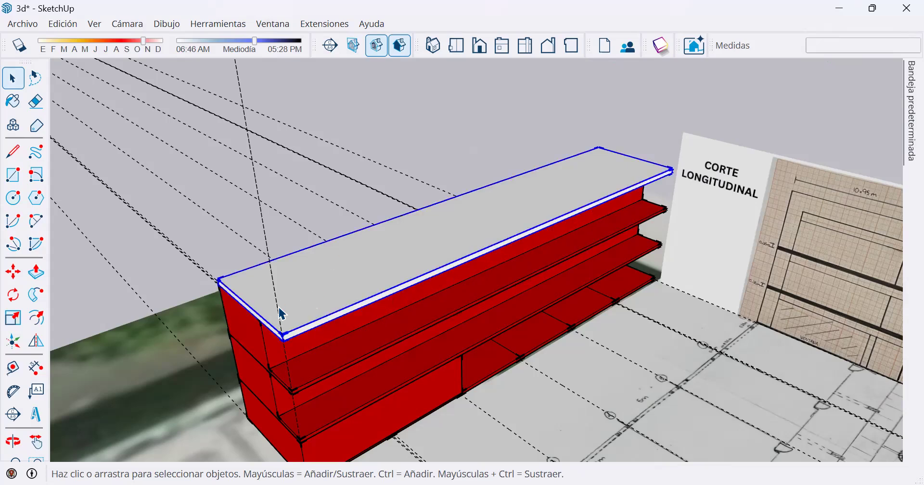
scroll(231, 366, up, 2)
scroll(258, 322, up, 2)
right_click(281, 243)
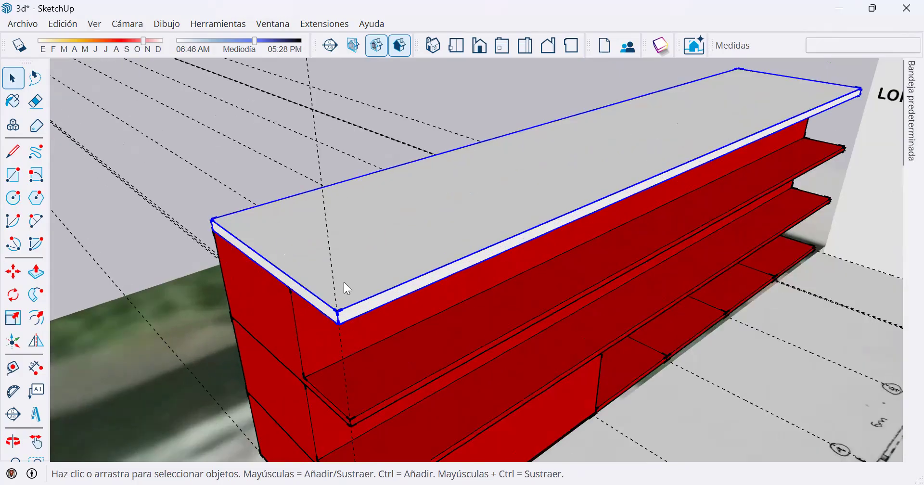
click(344, 286)
middle_drag(386, 227, 447, 353)
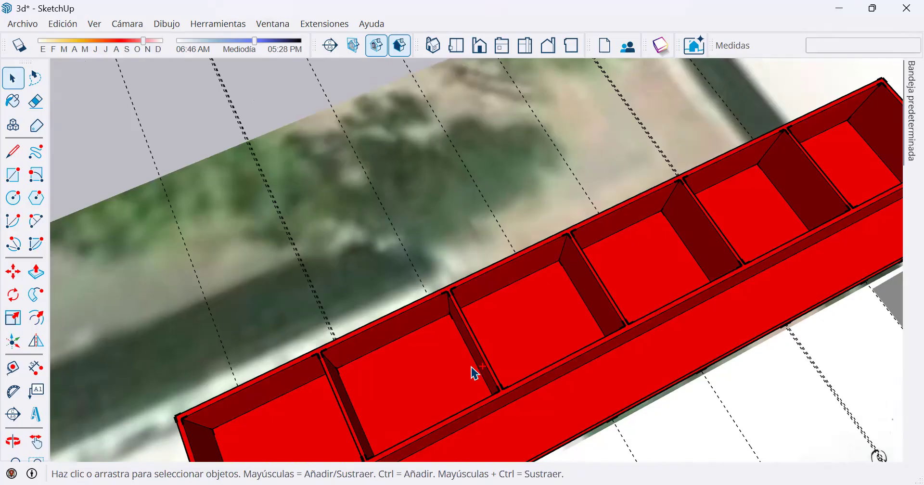
key(ctrl+z)
Pin the default tray open so it stays docked beside the model.
scroll(465, 312, down, 2)
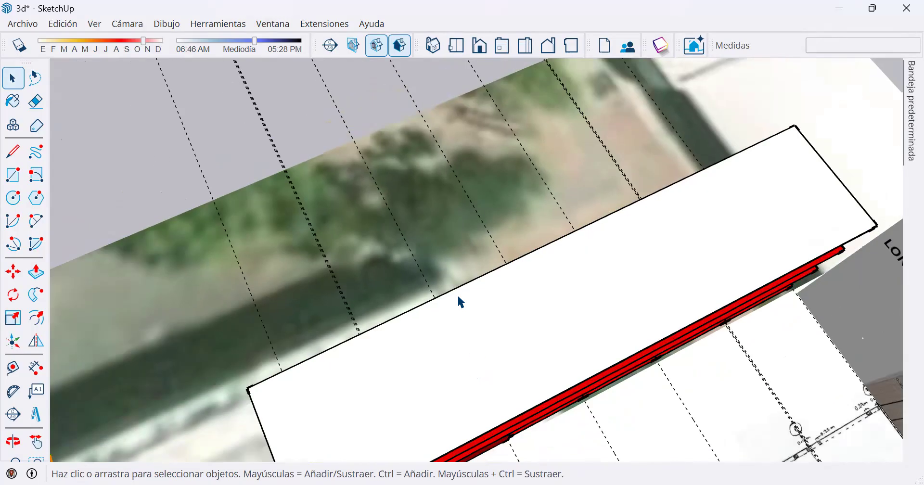
scroll(456, 294, down, 1)
scroll(495, 308, down, 2)
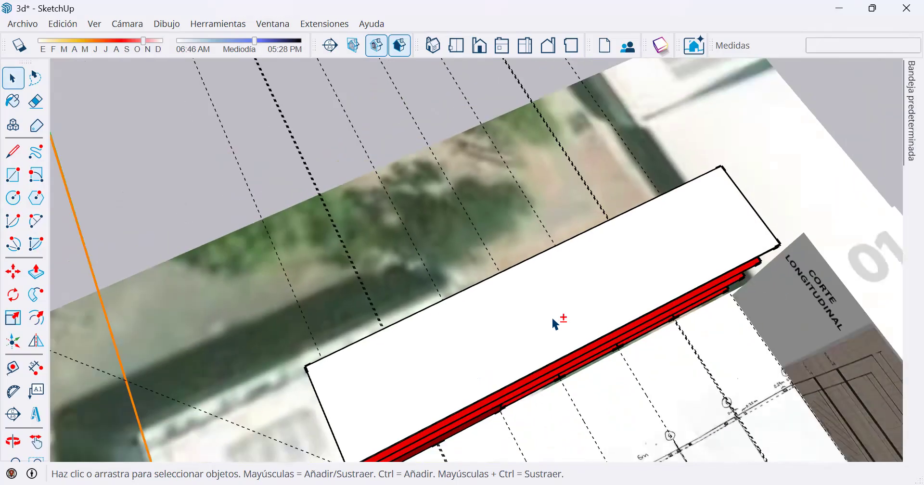
scroll(555, 323, down, 3)
middle_drag(554, 127, 425, 268)
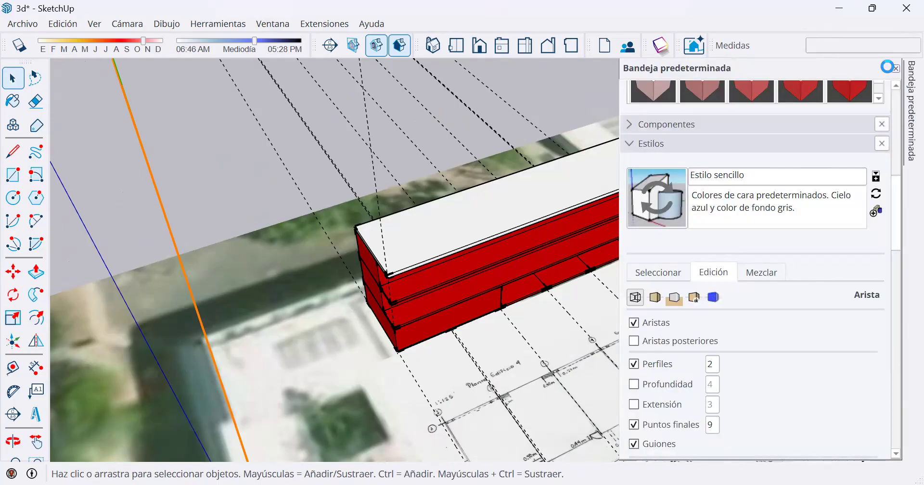
click(884, 68)
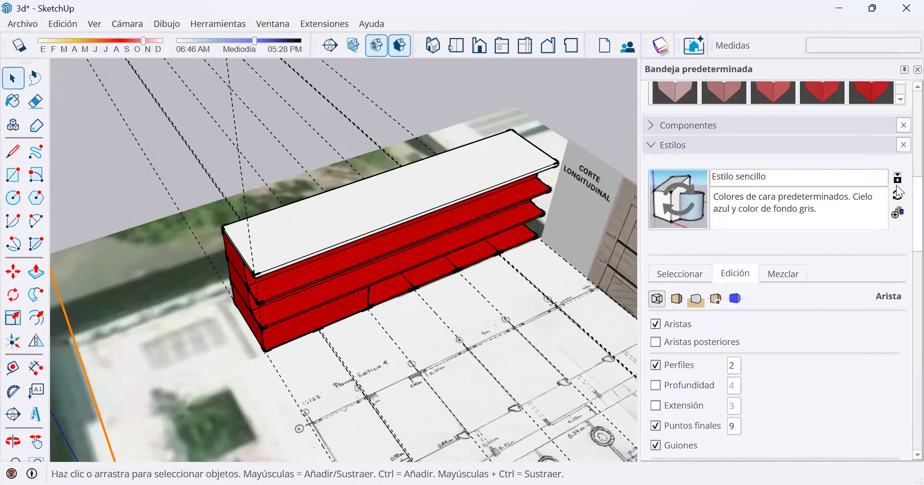
Frame the building in a raised corner perspective and add a scene of it, saving the style changes as a new style.
scroll(427, 260, up, 6)
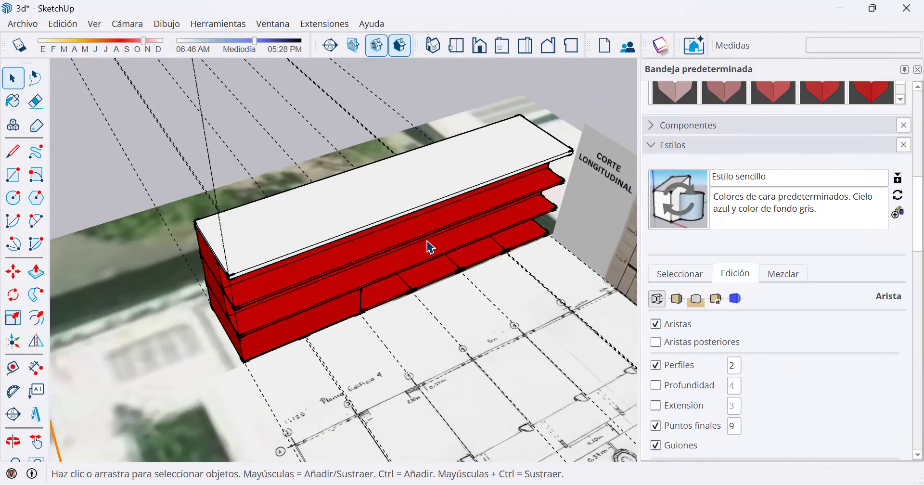
scroll(445, 287, down, 3)
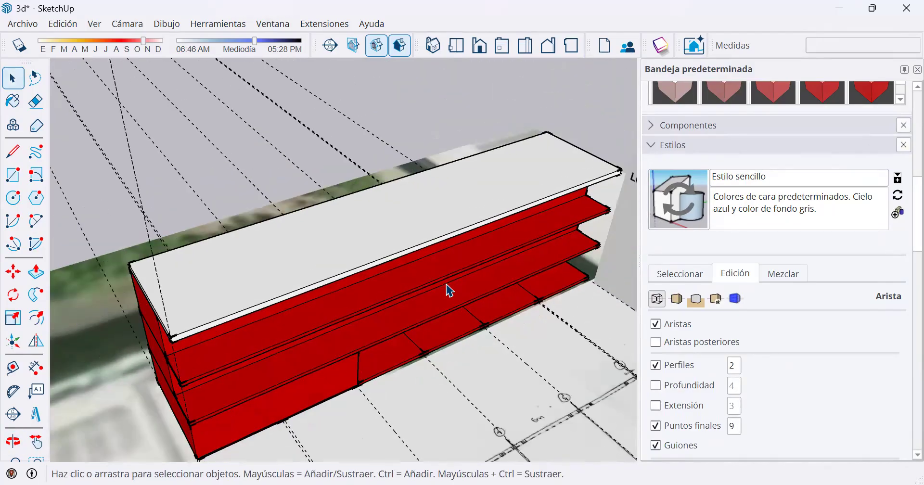
shift+middle_drag(444, 291, 439, 271)
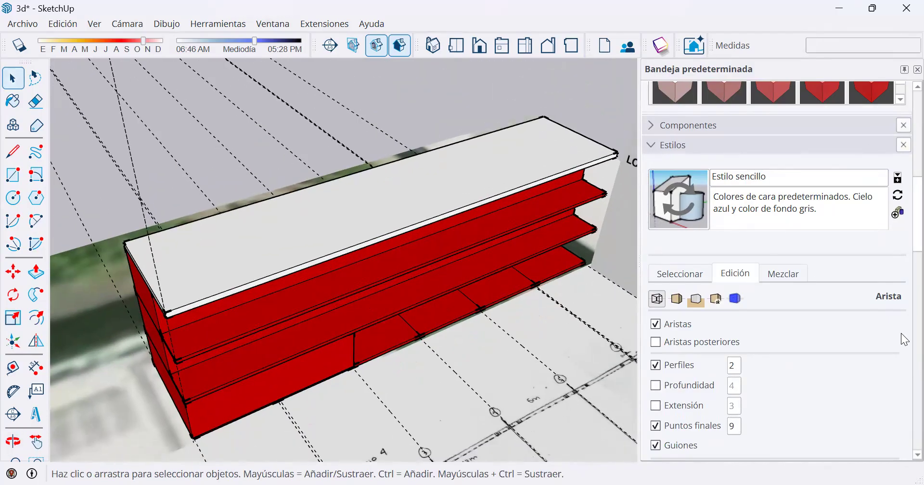
middle_drag(243, 306, 244, 282)
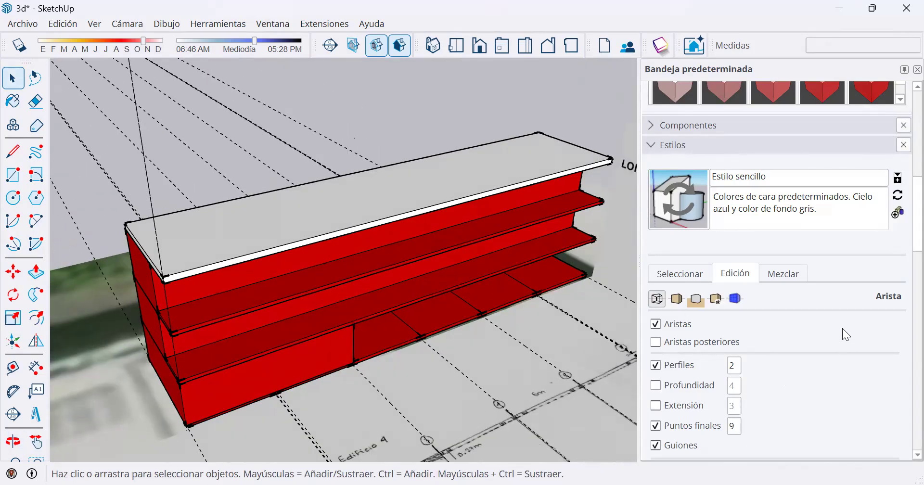
scroll(843, 328, down, 3)
scroll(902, 361, down, 6)
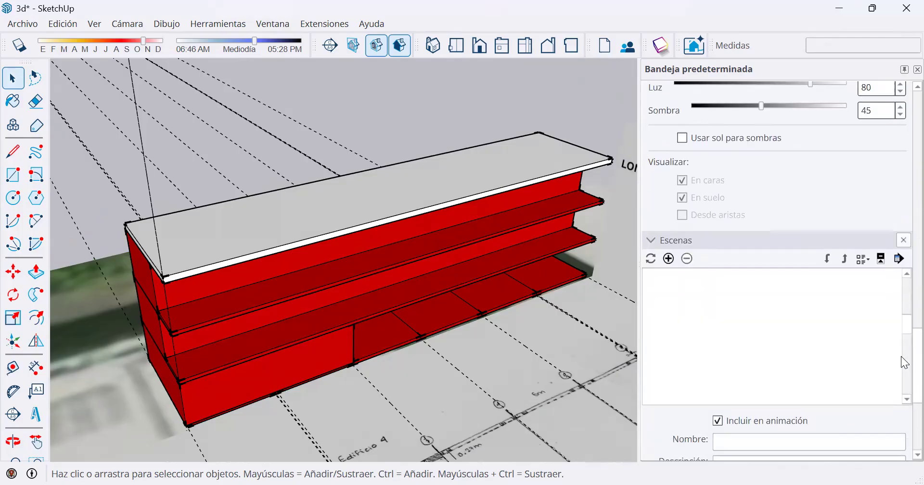
scroll(758, 281, up, 1)
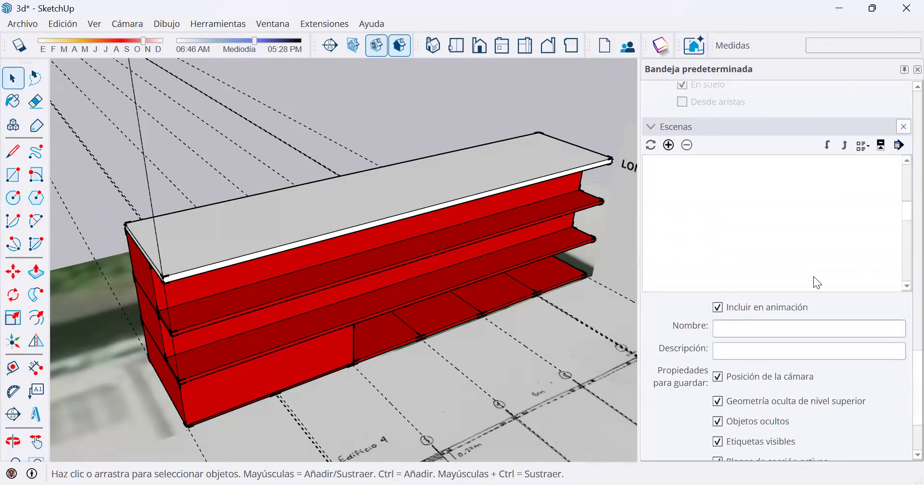
click(669, 145)
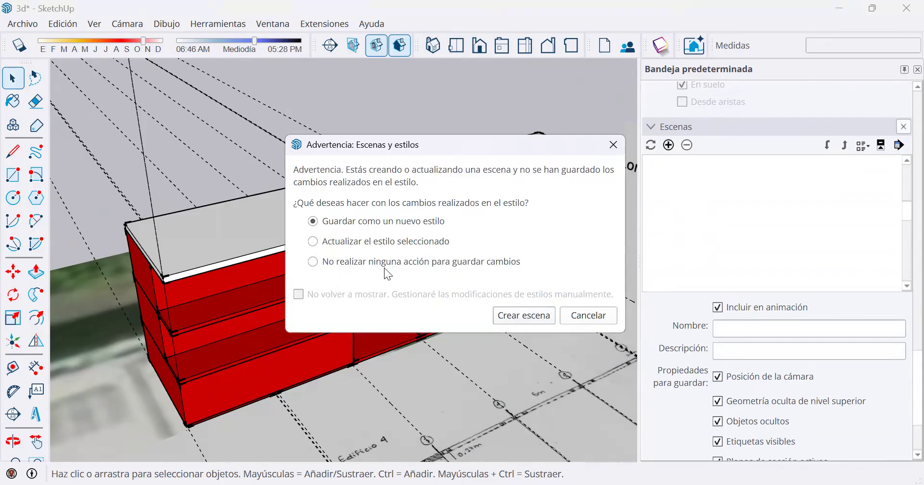
click(518, 317)
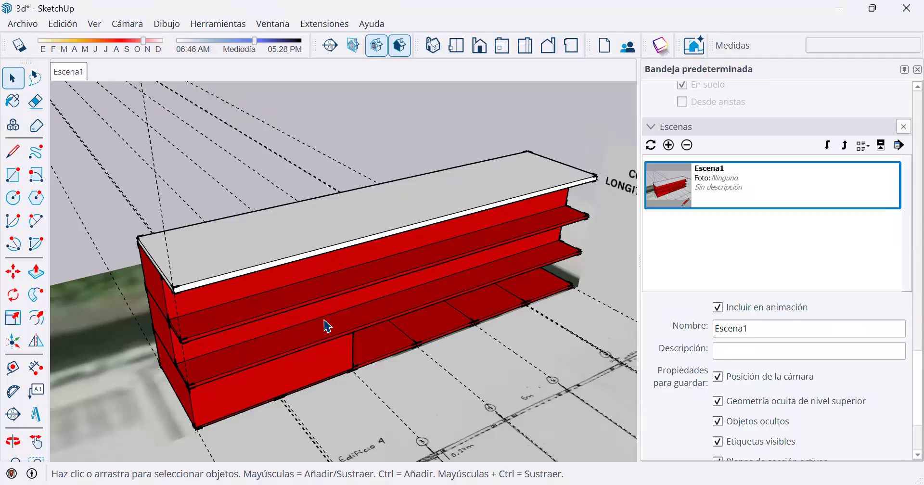
Turn the view to face the building's short end, add it as a second scene and name it Perfil.
mouse_move(238, 256)
middle_down()
mouse_move(387, 224)
mouse_move(484, 159)
middle_up()
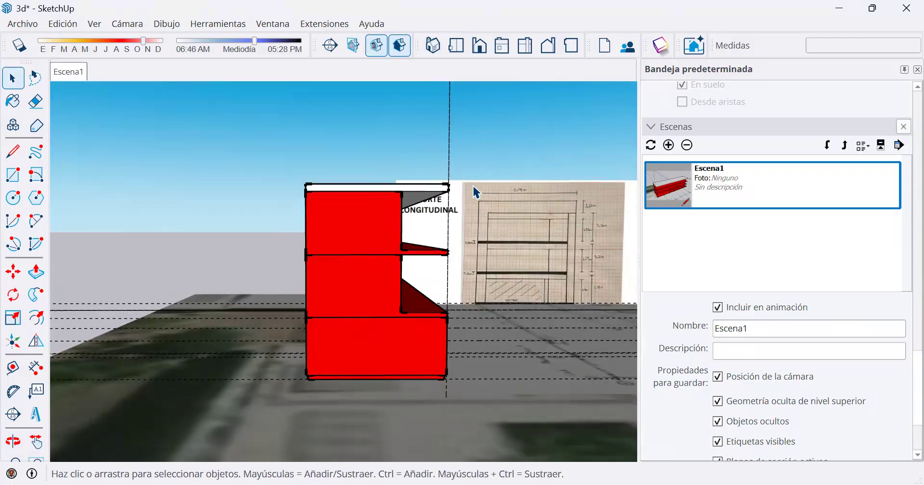
click(669, 145)
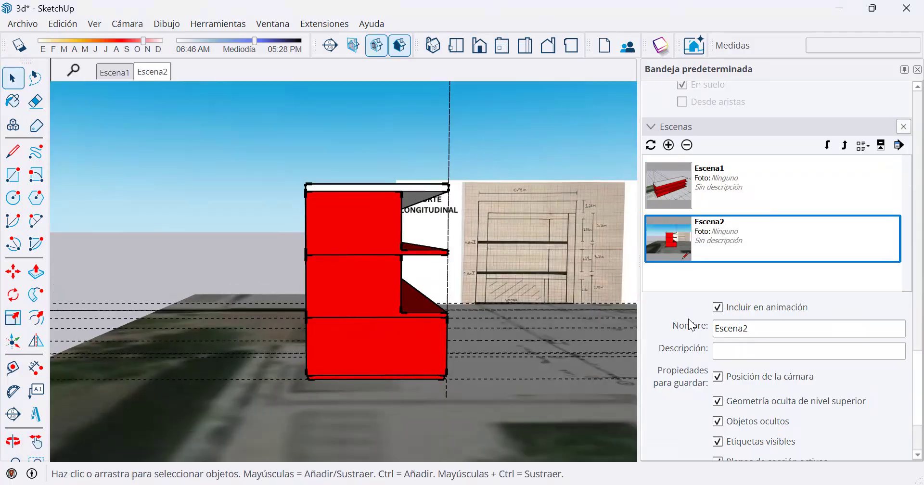
double_click(748, 330)
text(Perfil)
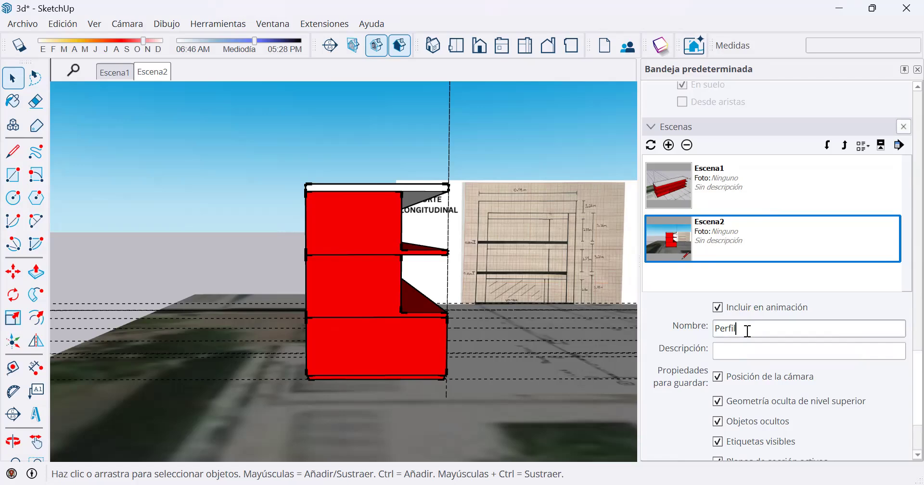
key(Return)
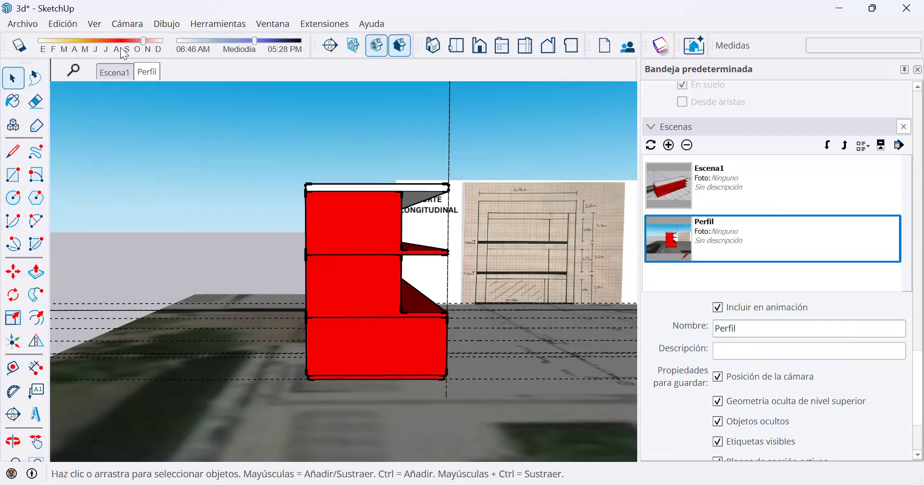
Hide the roof slab and the top floor in the Escena1 view and update that scene with all its properties.
click(122, 75)
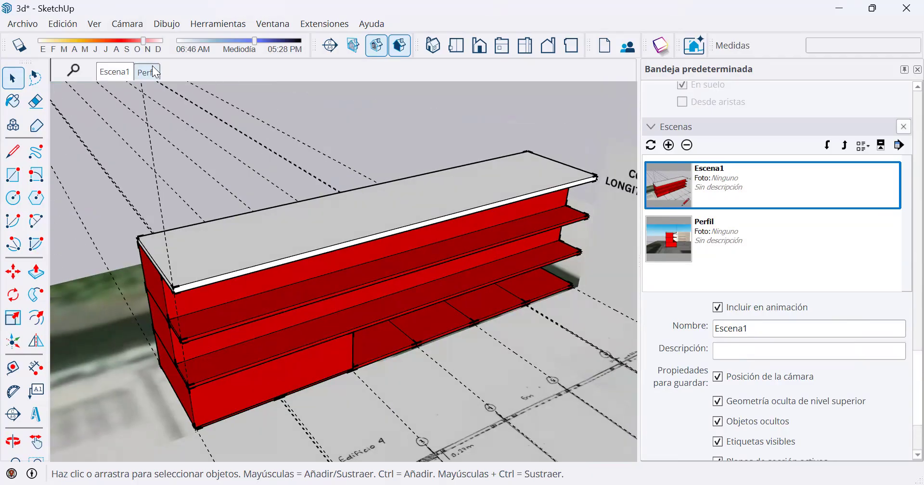
click(153, 69)
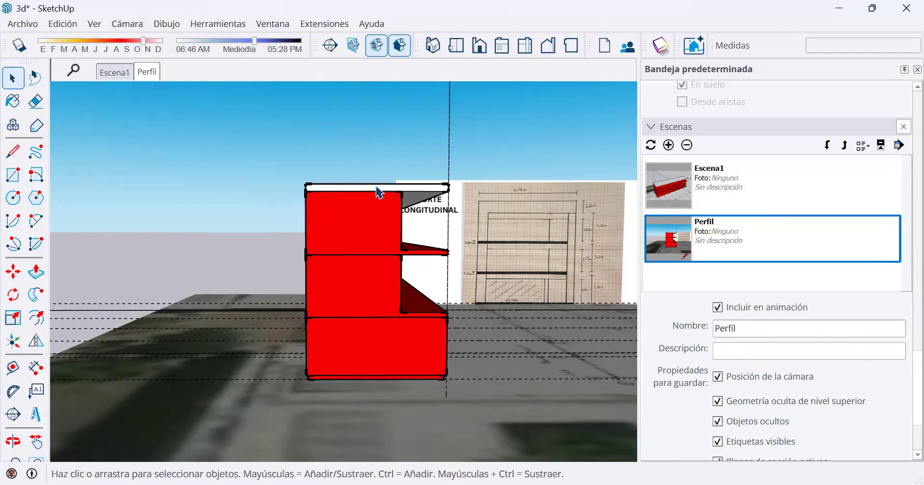
click(417, 189)
click(112, 72)
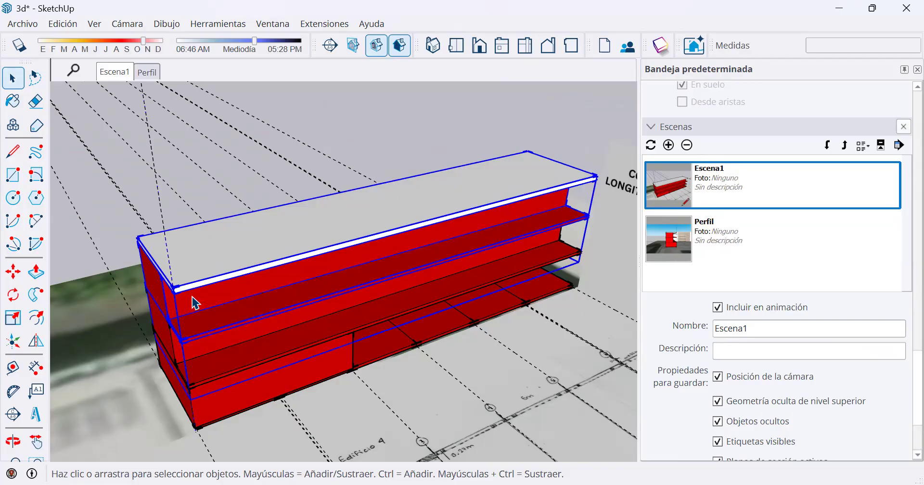
right_click(192, 297)
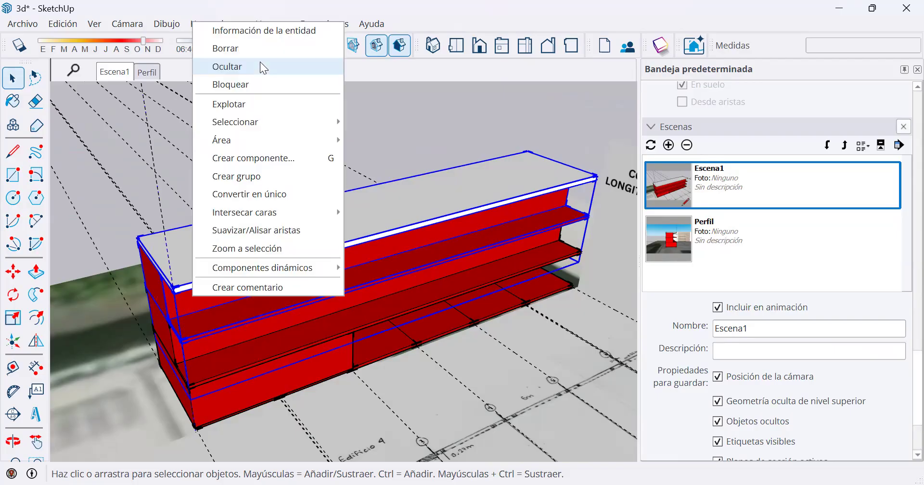
click(260, 63)
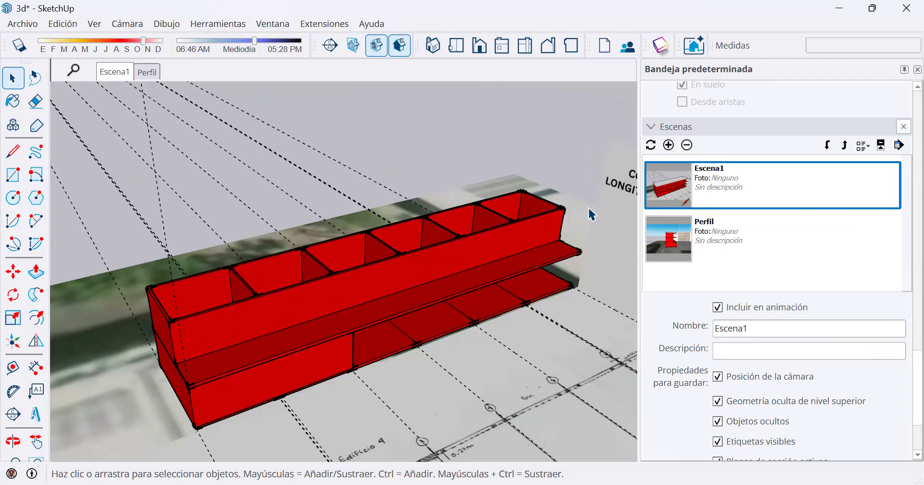
click(652, 146)
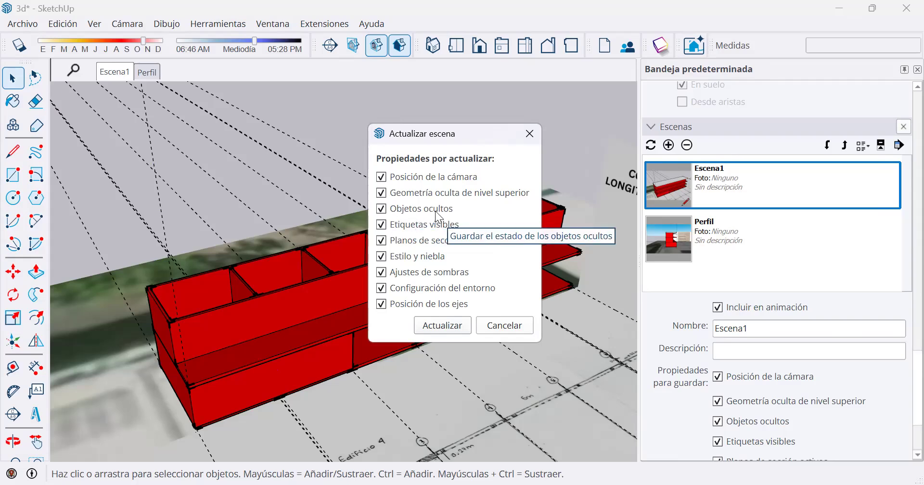
click(446, 326)
Switch between the Perfil and Escena1 scenes to compare them, looking closely at the exposed middle-floor rooms in Escena1.
click(147, 71)
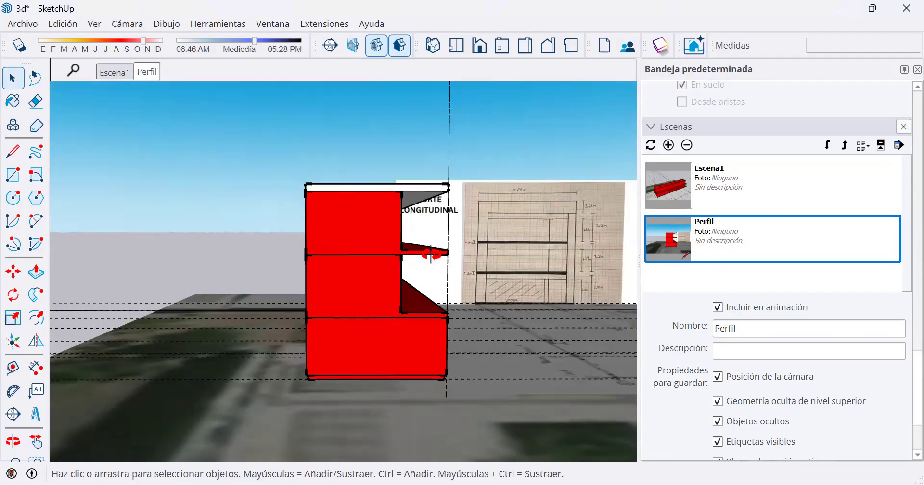
middle_drag(429, 252, 124, 132)
click(112, 73)
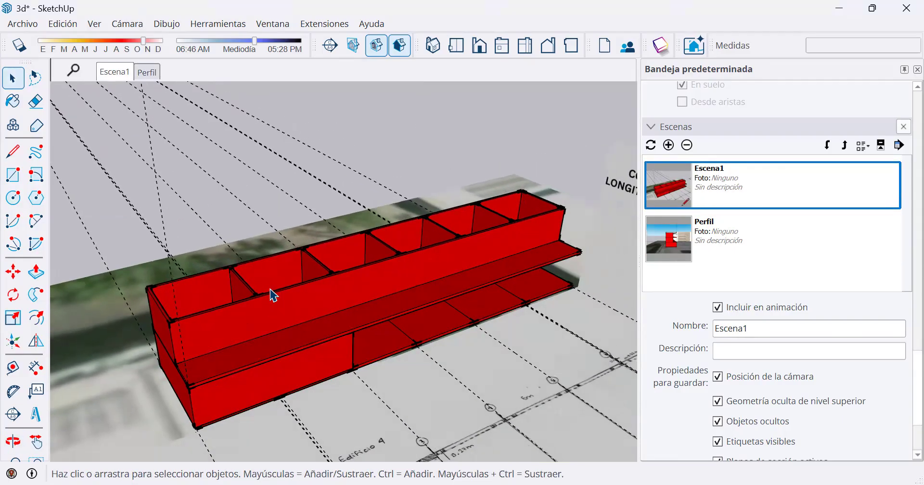
middle_drag(275, 289, 299, 345)
scroll(299, 346, up, 3)
scroll(239, 285, up, 3)
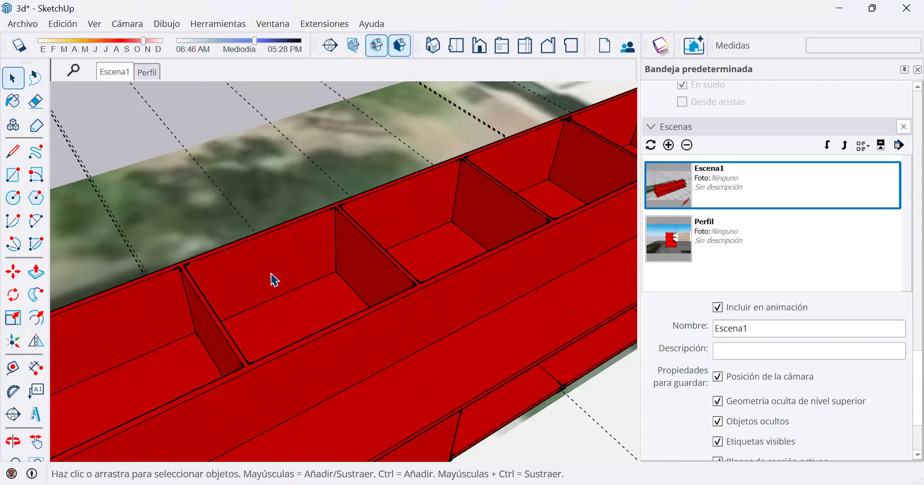
click(144, 75)
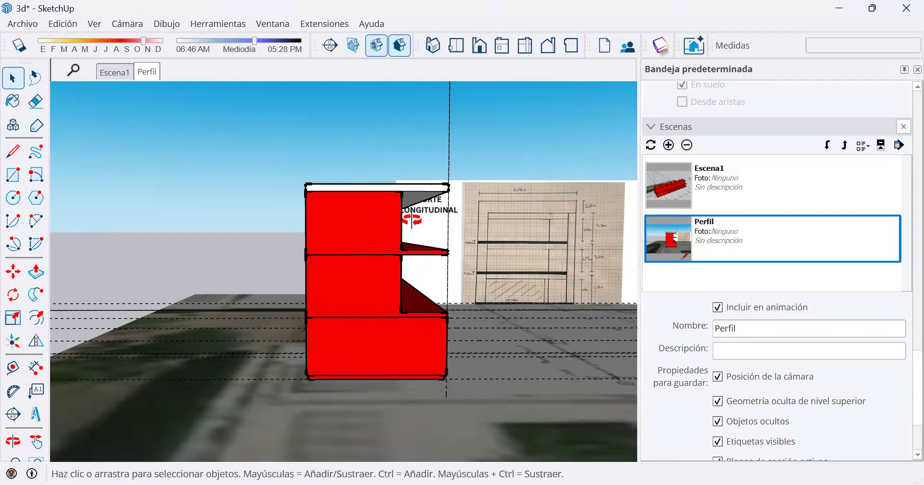
Select the whole building, including its roof slab, and place a copy of it on the empty ground beyond the site image.
key(o)
middle_drag(257, 247, 258, 248)
scroll(176, 308, down, 4)
drag(151, 356, 406, 155)
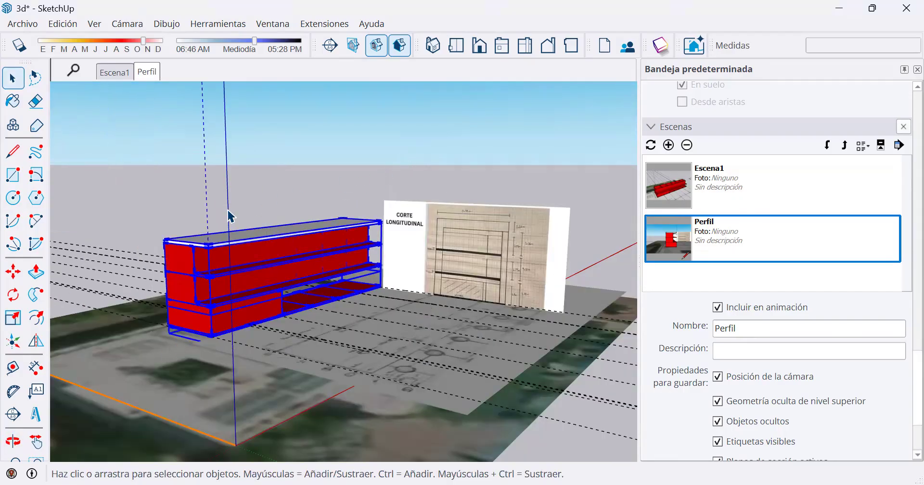
middle_drag(342, 285, 462, 307)
key(space)
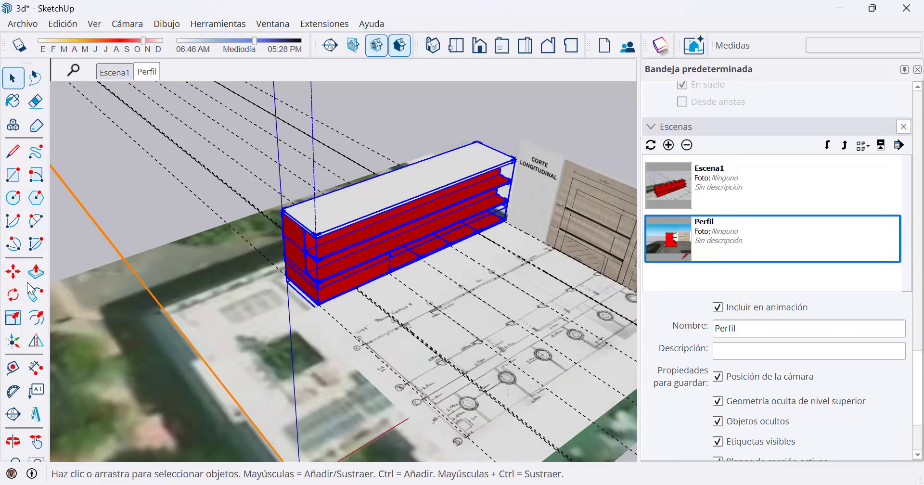
click(13, 272)
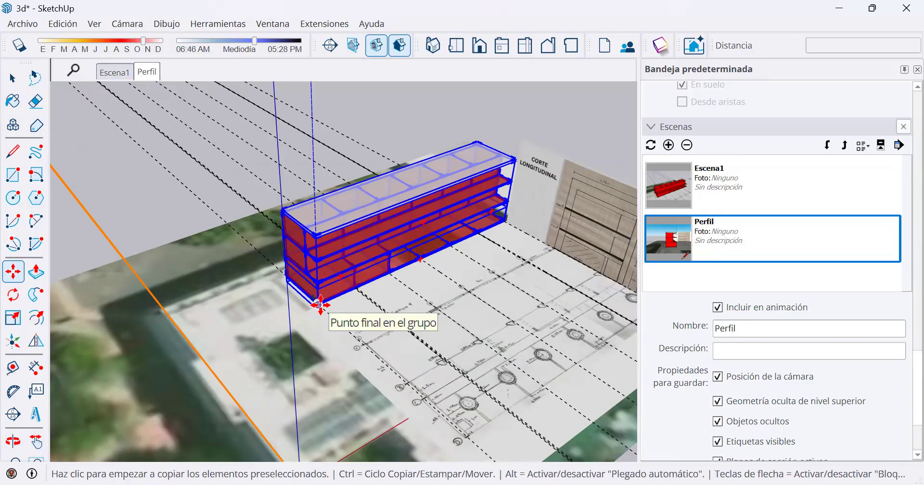
click(319, 305)
key(ctrl)
shift+middle_drag(123, 204, 580, 273)
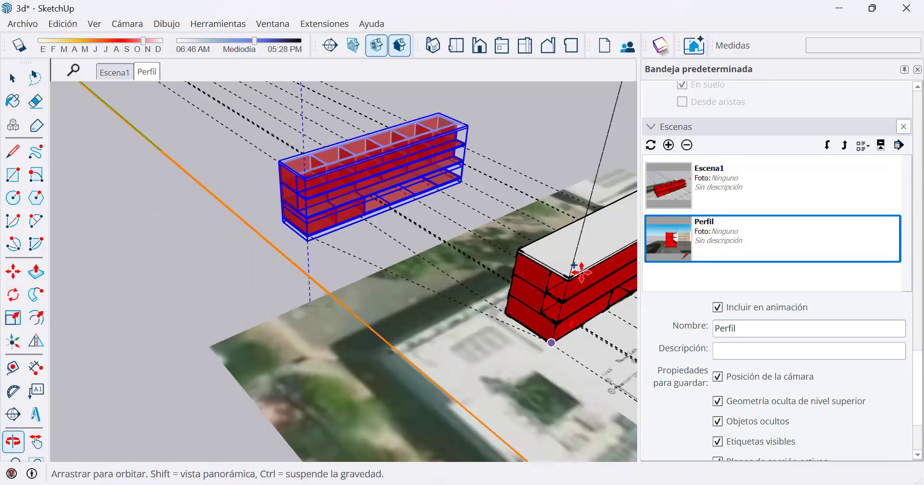
click(148, 268)
key(space)
Raise the copied building's two upper floors and roof slab together by 4 m above the ground floor.
scroll(138, 258, up, 5)
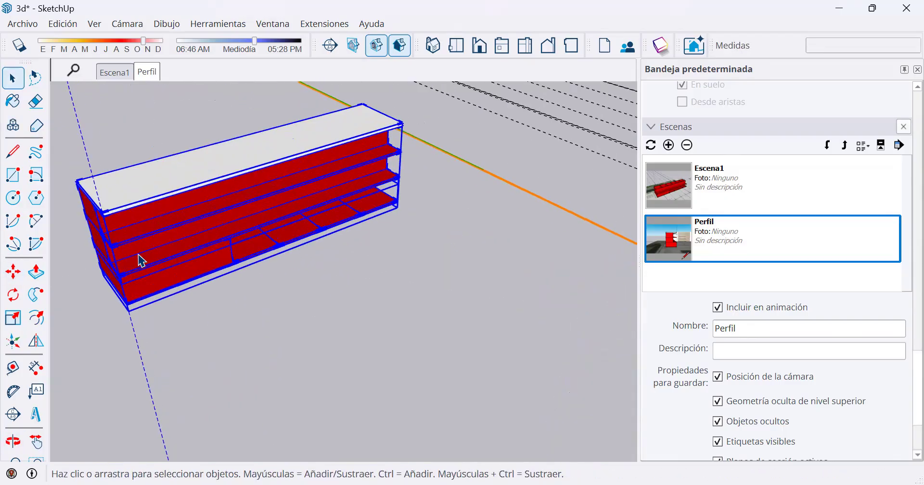
middle_drag(136, 252, 324, 246)
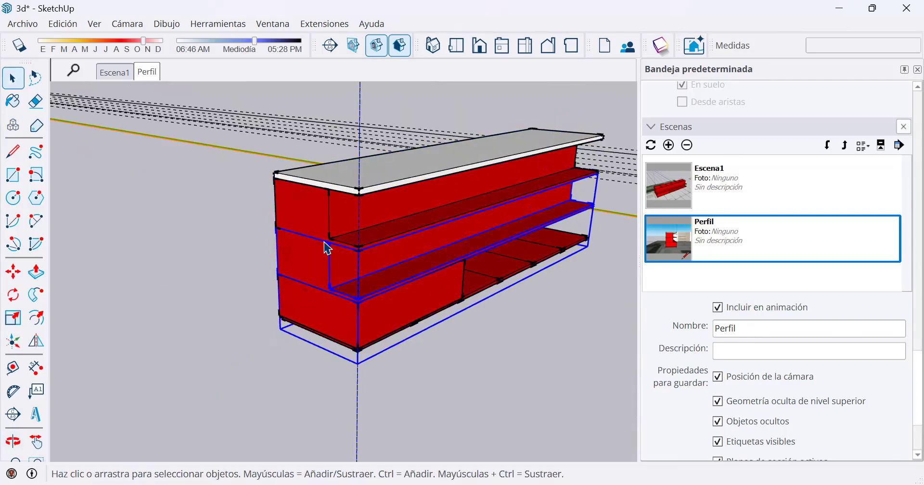
click(13, 272)
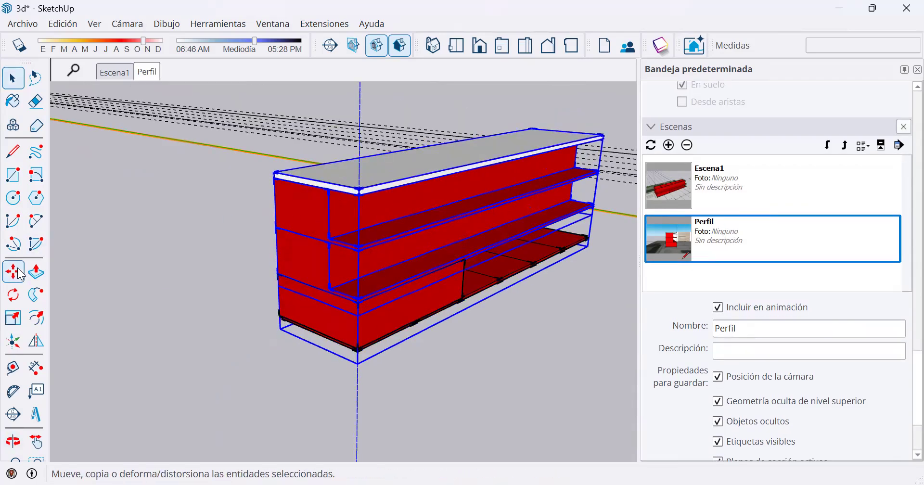
click(214, 243)
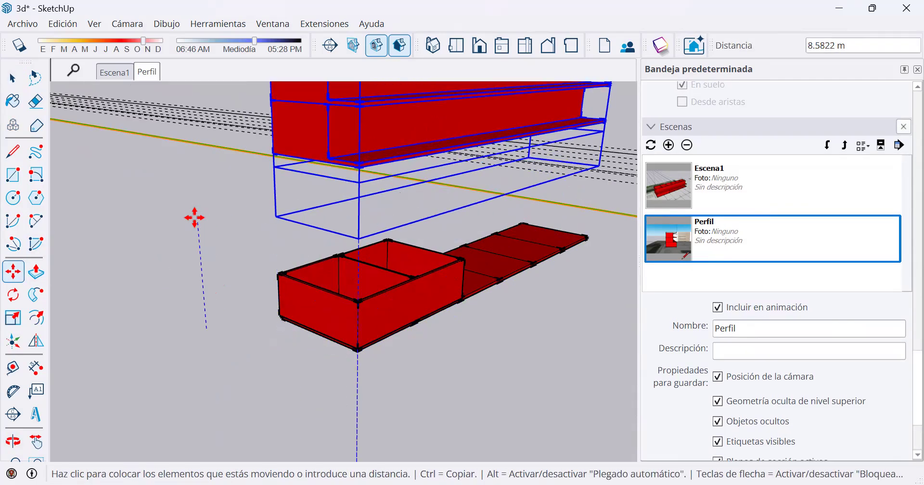
text(4)
key(Return)
key(space)
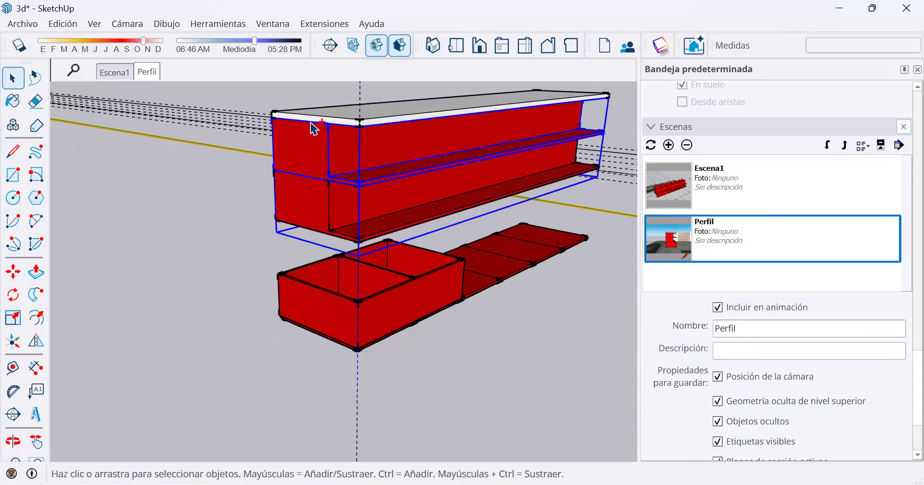
Raise the copy's top floor and roof slab another 4 m above the middle floor.
click(21, 272)
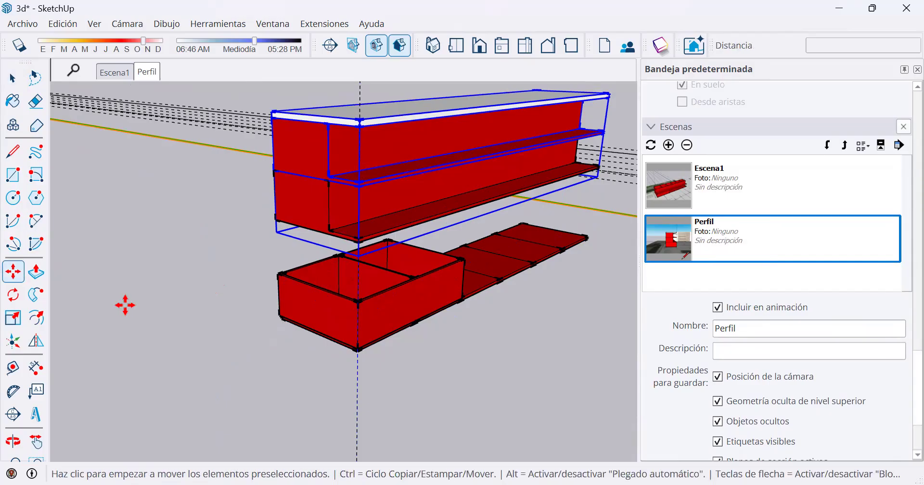
click(124, 304)
text(4)
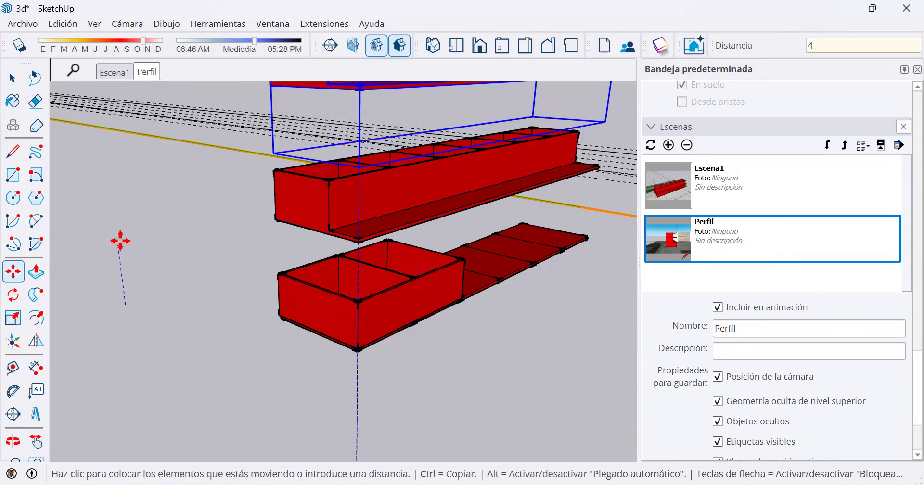
key(Return)
Raise only the copy's roof slab 4 m above the top floor.
middle_drag(361, 165, 321, 355)
key(space)
click(330, 202)
click(18, 276)
click(144, 313)
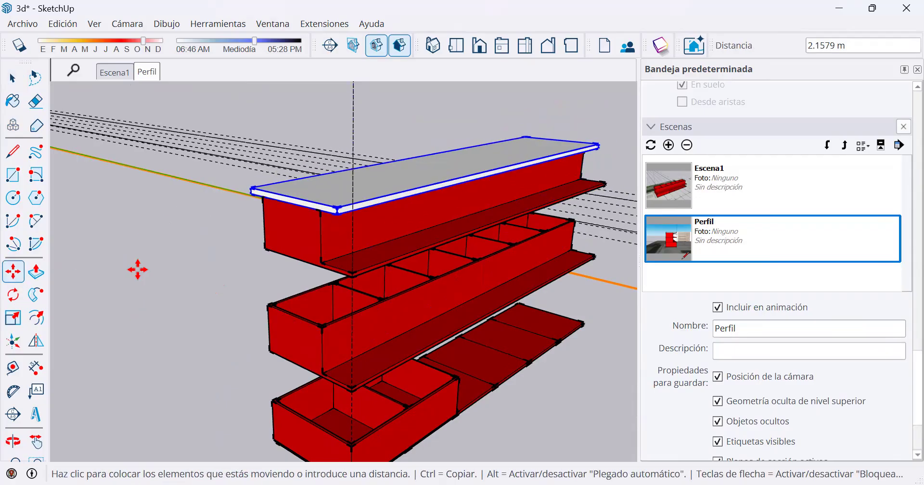
text(4)
key(Return)
Examine the separated floors and roof slab of the copy in perspective, from above and from a low frontal angle.
middle_drag(275, 206, 444, 270)
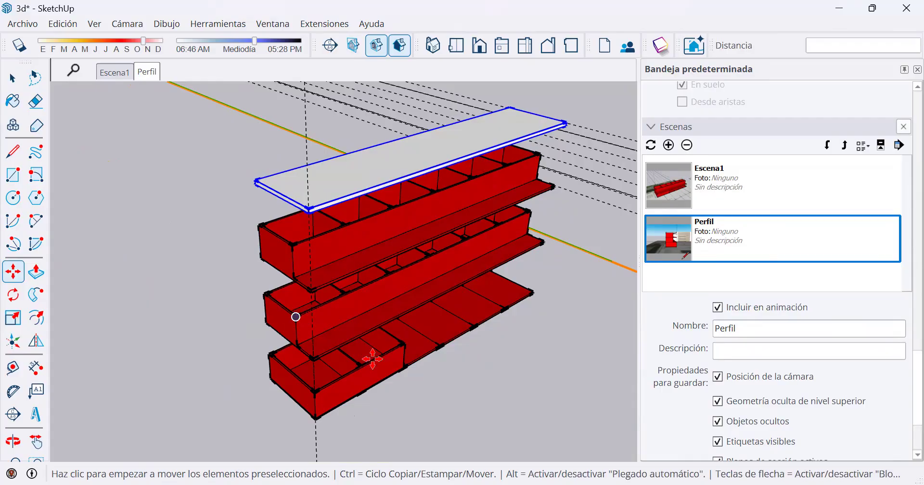
scroll(376, 337, up, 3)
middle_drag(404, 255, 309, 216)
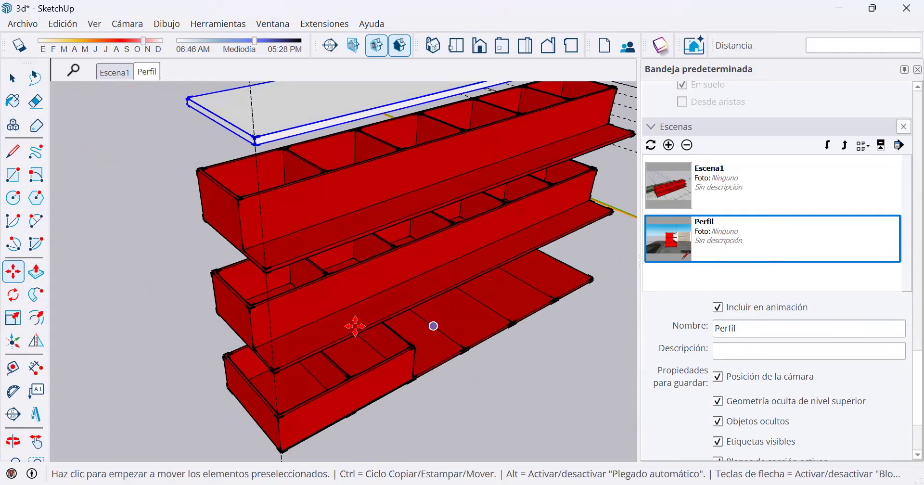
scroll(399, 297, down, 3)
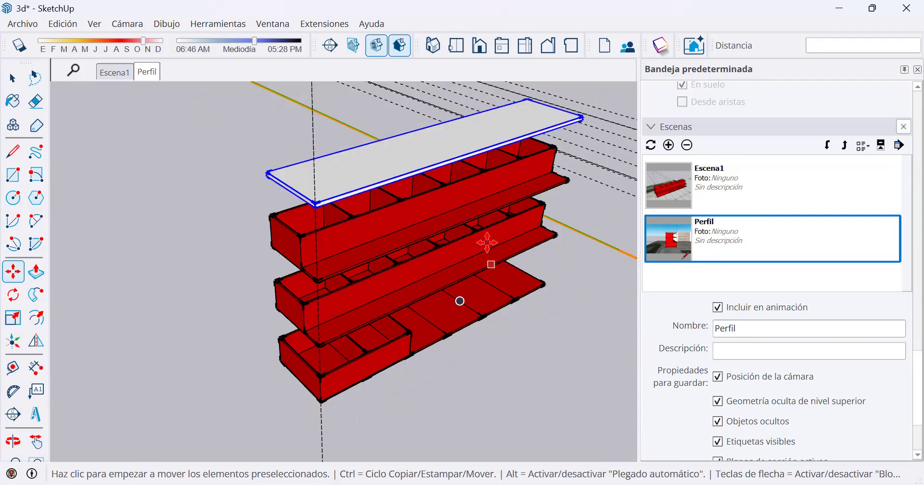
middle_drag(421, 295, 447, 260)
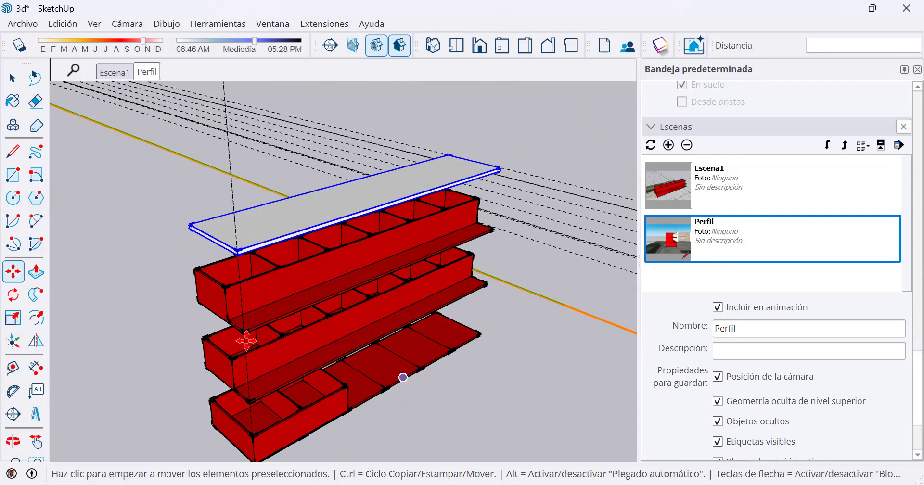
middle_drag(434, 325, 321, 281)
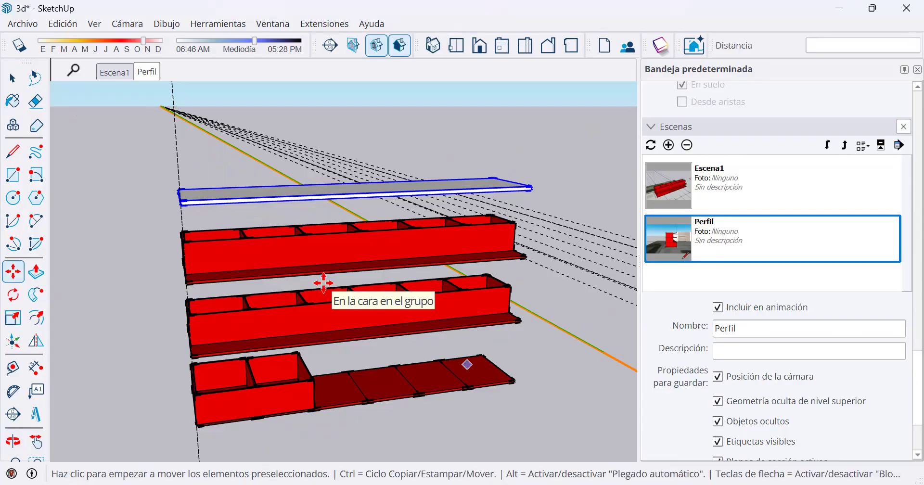
middle_drag(413, 293, 413, 297)
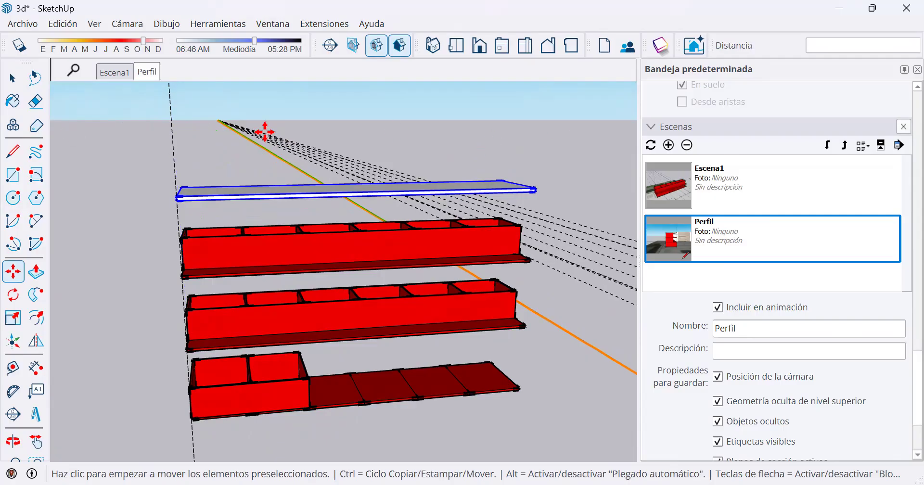
Switch the camera to parallel projection and view the exploded copy from the front and from a raised corner.
click(130, 25)
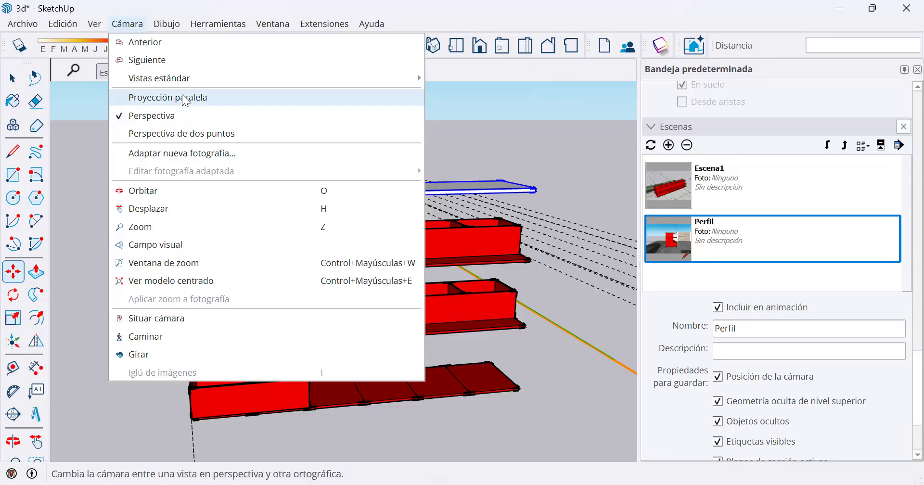
click(185, 99)
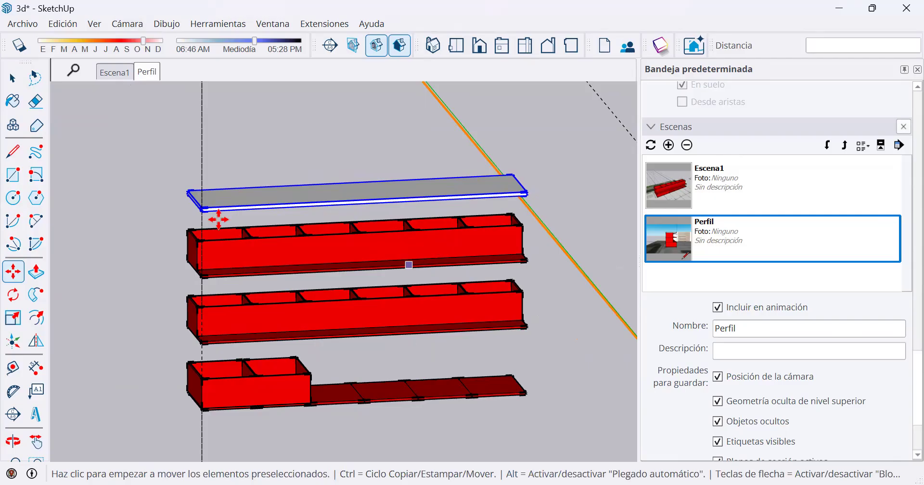
key(o)
drag(286, 259, 255, 201)
mouse_move(255, 201)
middle_down()
mouse_move(237, 206)
mouse_move(266, 203)
middle_up()
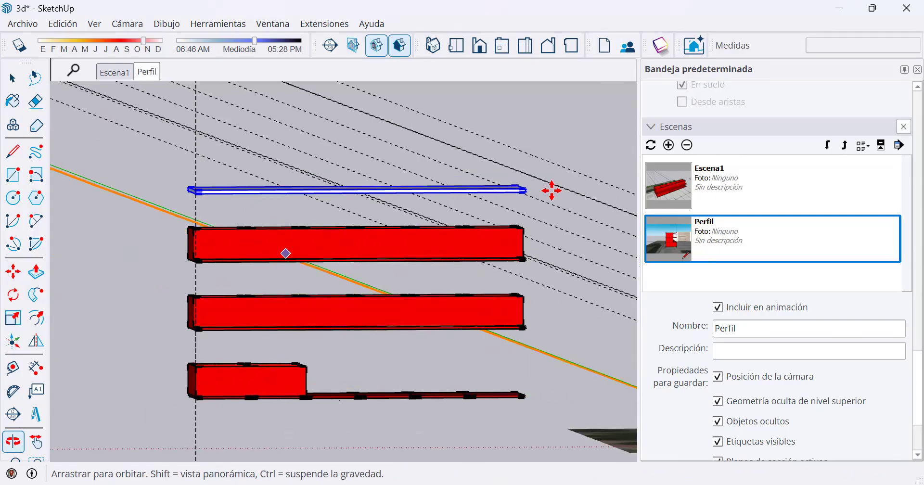
middle_drag(308, 146, 468, 157)
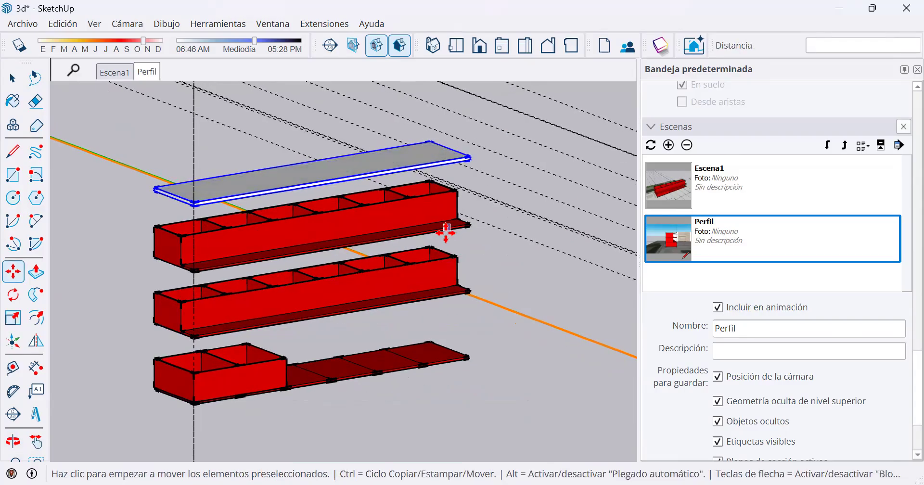
scroll(114, 233, up, 2)
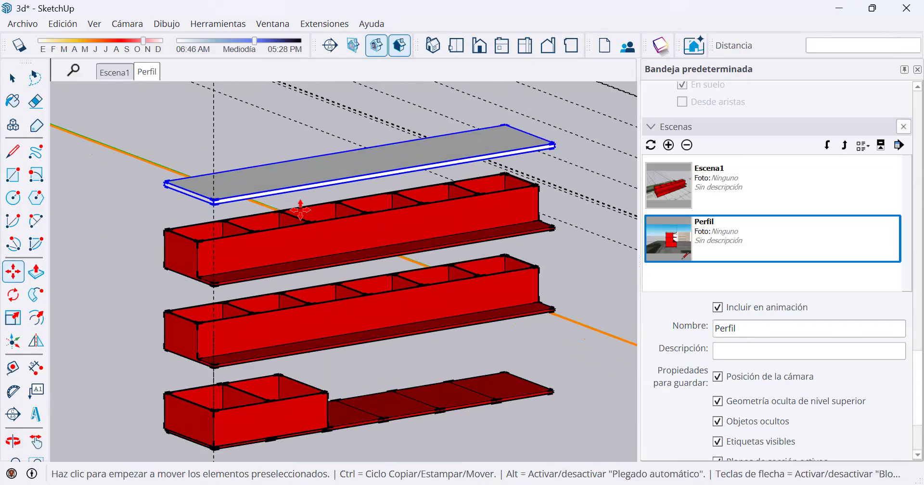
middle_drag(300, 210, 291, 287)
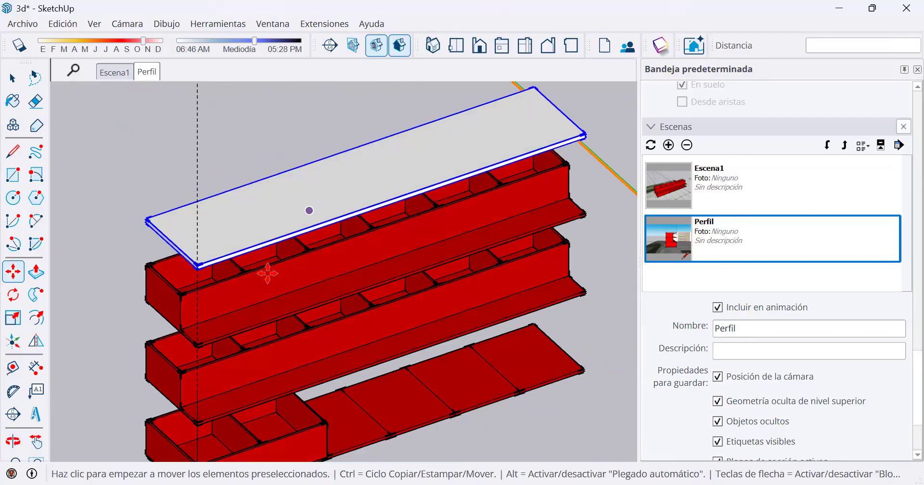
scroll(268, 273, down, 3)
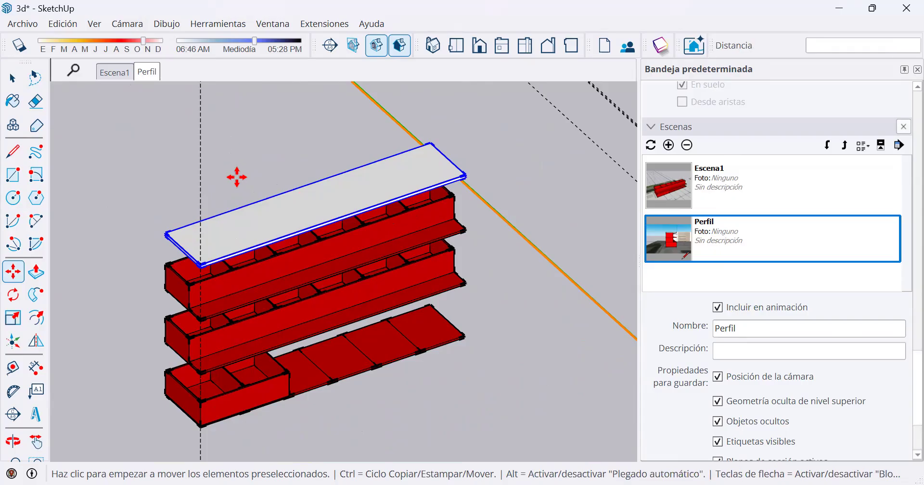
Display the exploded copy in the standard isometric view.
click(127, 23)
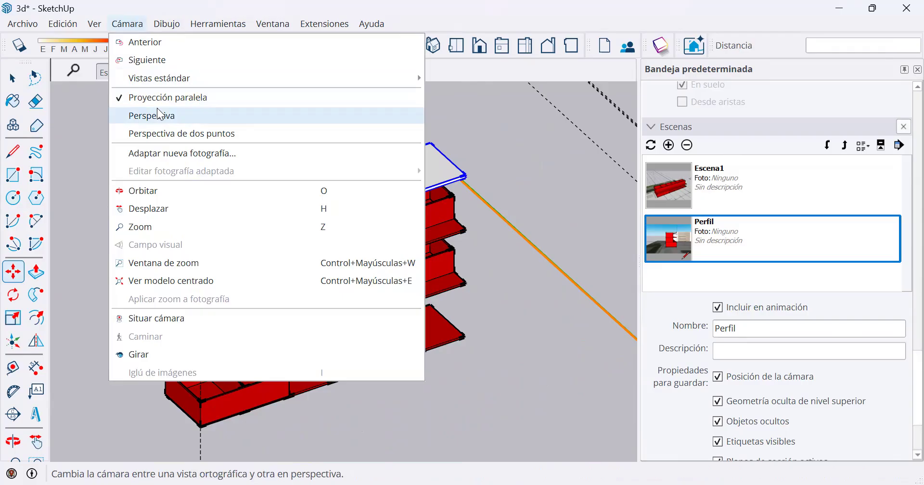
click(130, 24)
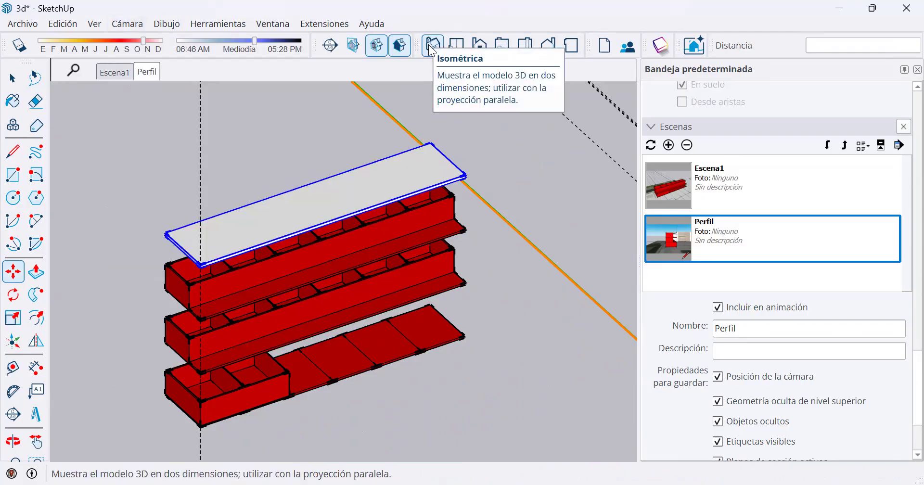
click(432, 48)
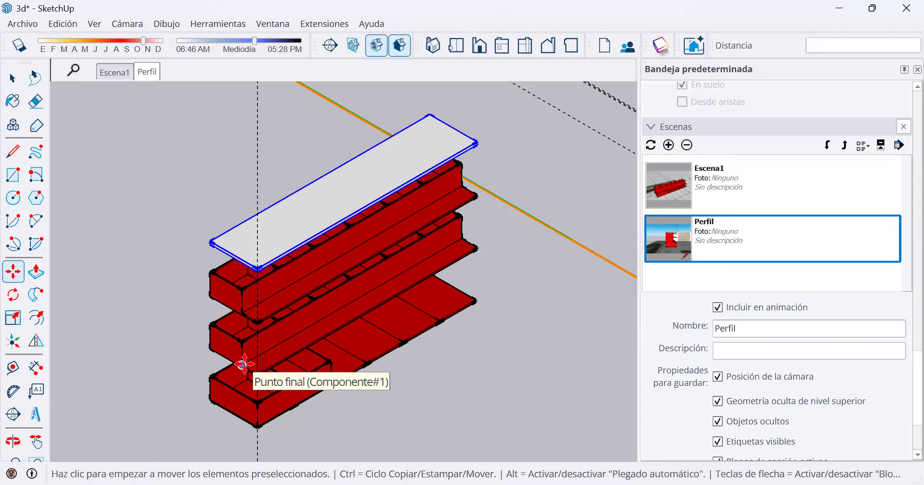
Raise the copy's top floor together with its roof slab about 6.6 m farther above the middle floor.
click(13, 78)
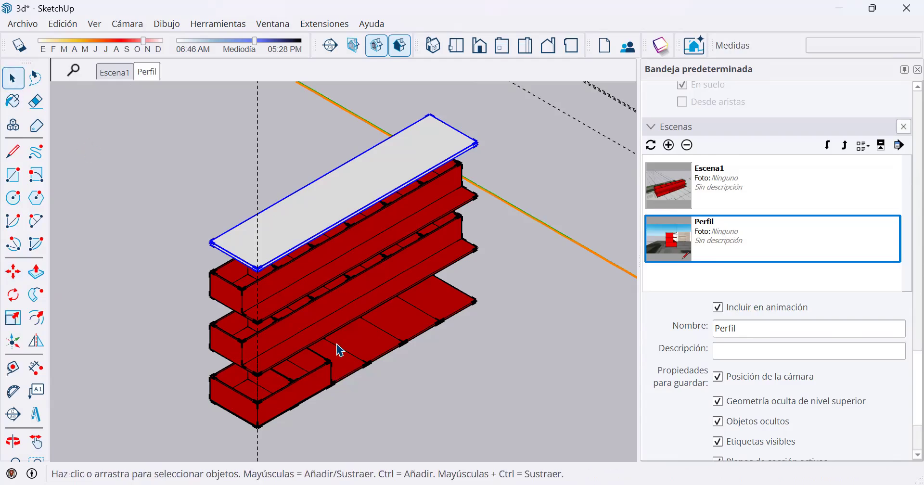
ctrl+click(294, 297)
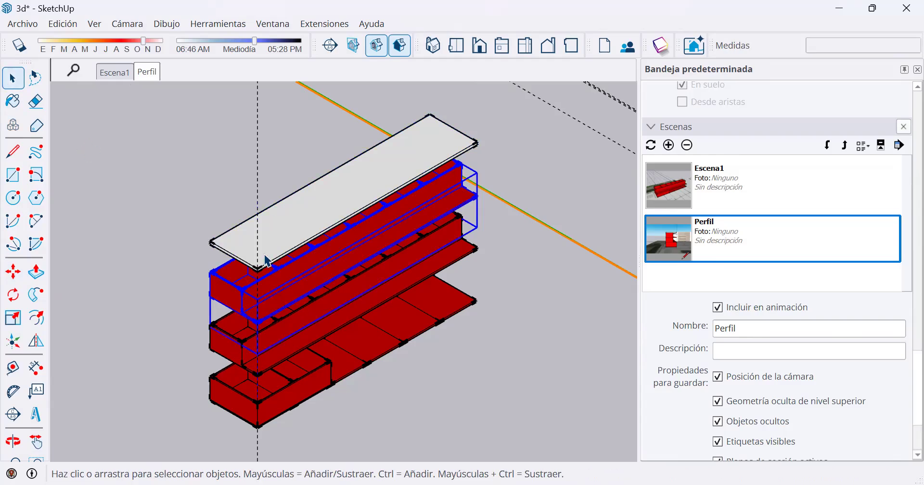
click(14, 273)
click(161, 280)
click(156, 235)
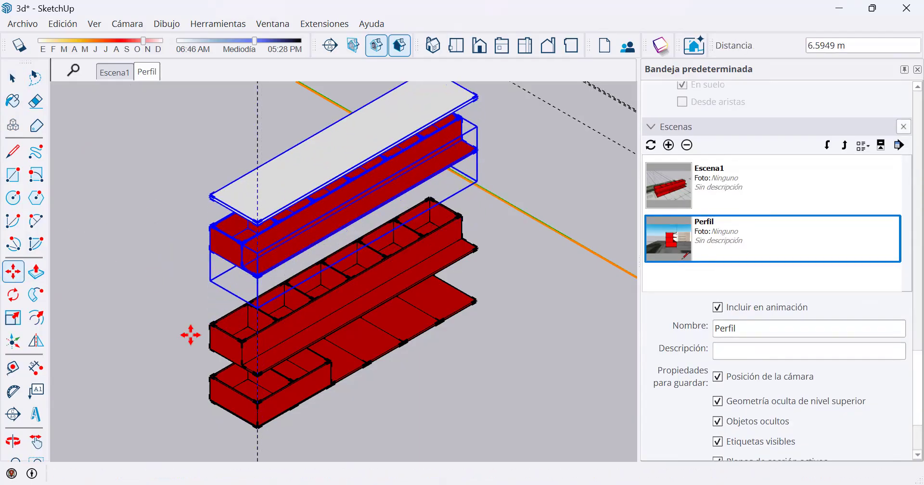
click(12, 78)
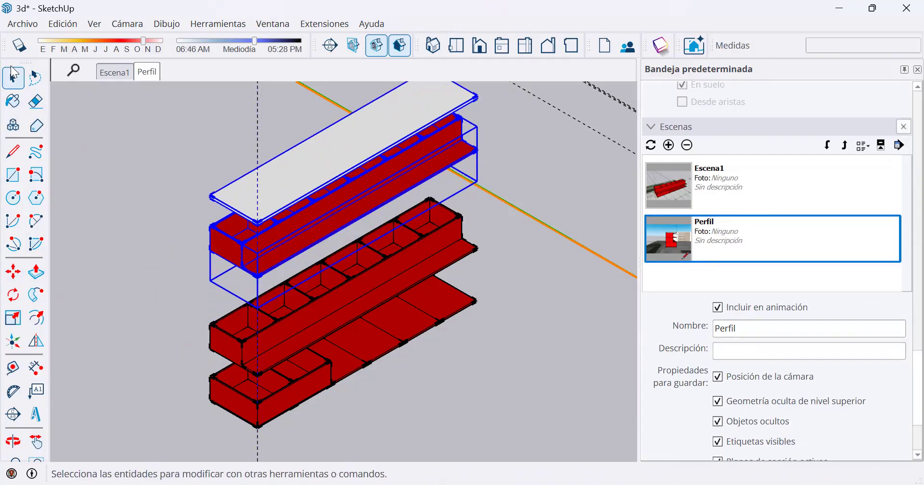
Frame the whole exploded copy in isometric view, save it as a new scene and name the scene IsoExp.
click(151, 210)
scroll(357, 173, down, 2)
shift+middle_drag(348, 144, 347, 174)
click(668, 145)
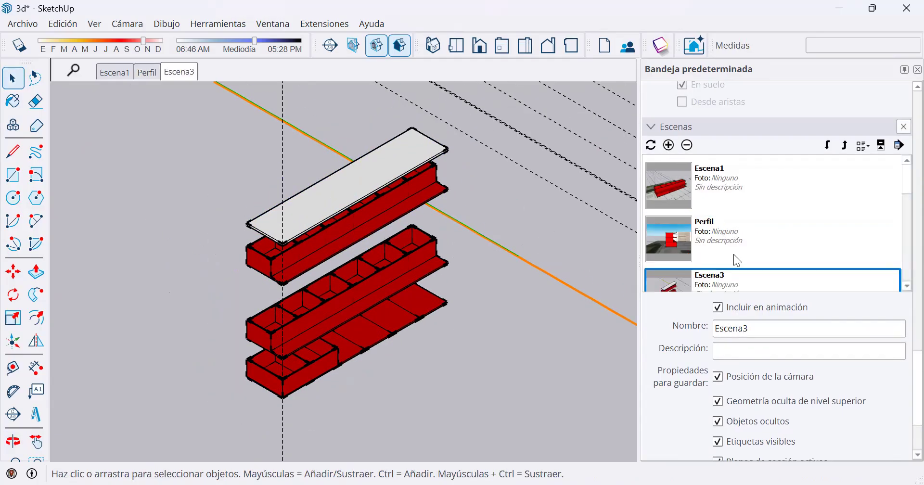
double_click(746, 330)
key(BackSpace)
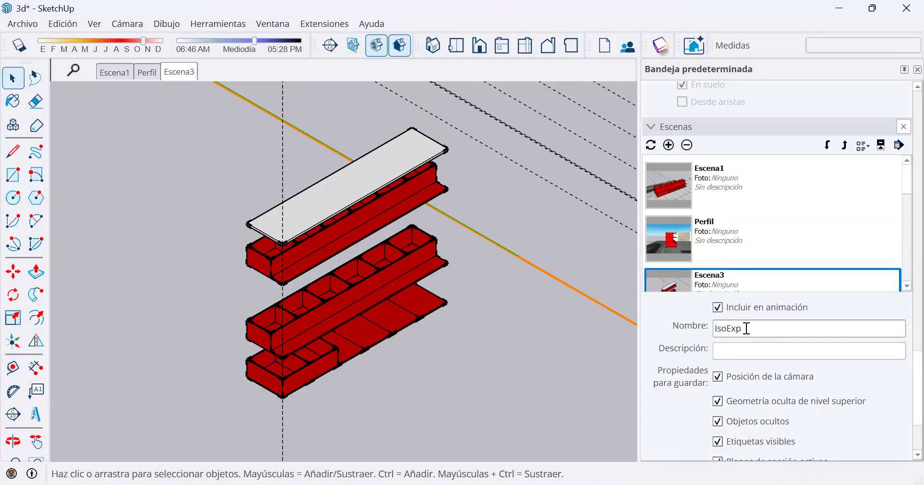
key(Return)
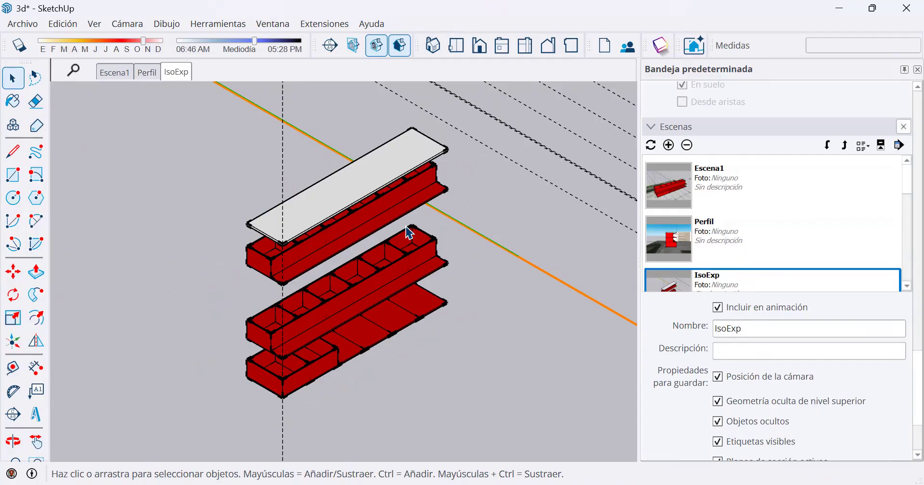
Play the saved scenes Escena1, Perfil and IsoExp in turn and return to Escena1.
scroll(283, 262, up, 1)
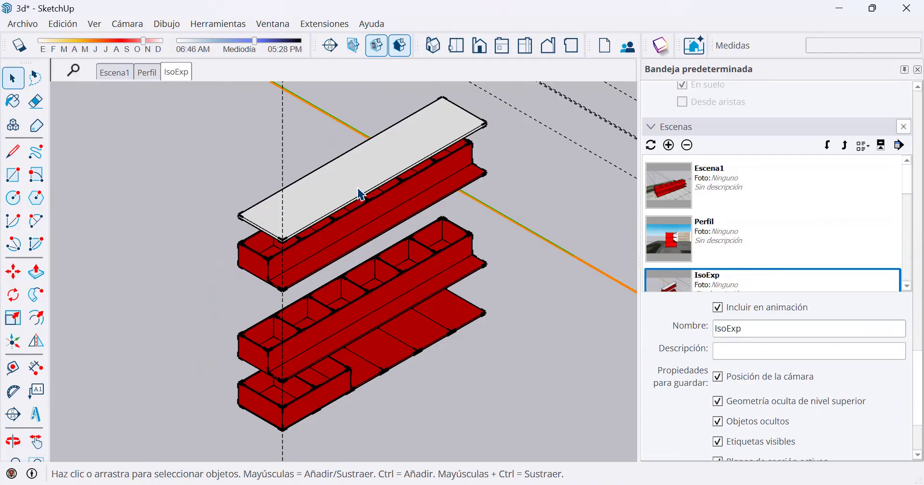
click(124, 76)
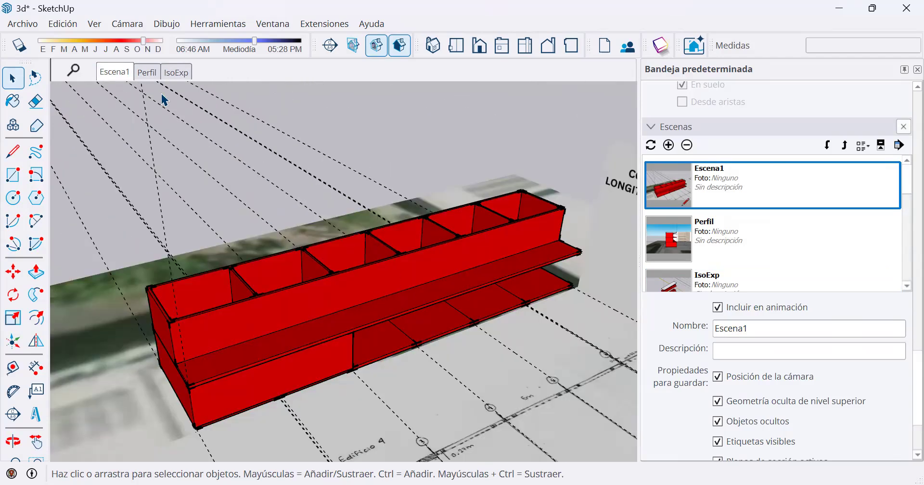
click(148, 73)
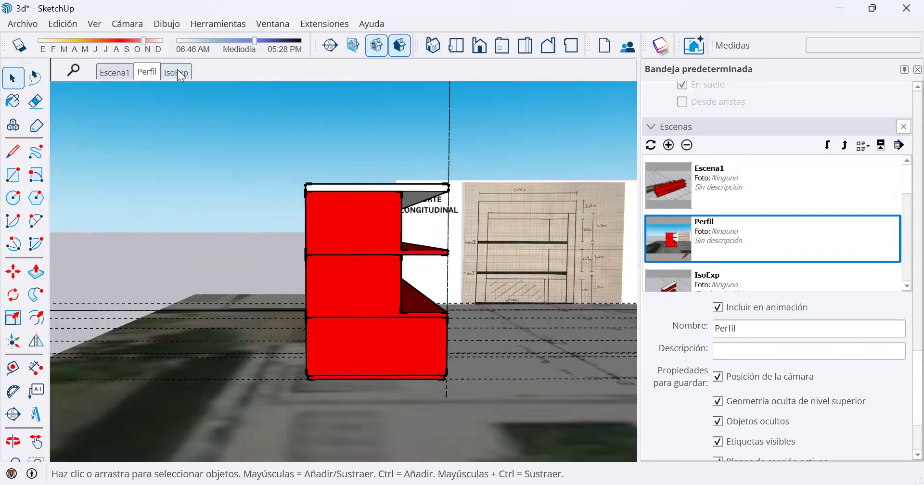
click(177, 72)
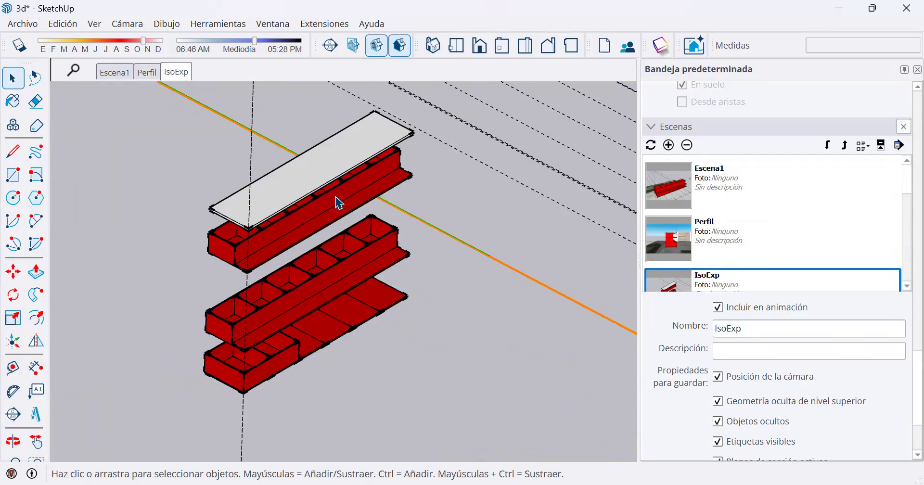
click(116, 73)
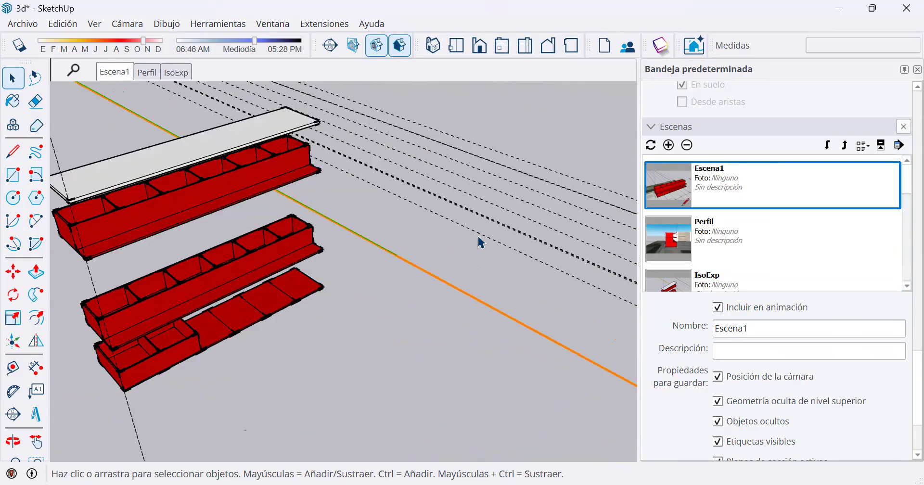
Examine the assembled building from the front and in the Perfil scene, including the slab corner at its base.
middle_drag(393, 233, 257, 116)
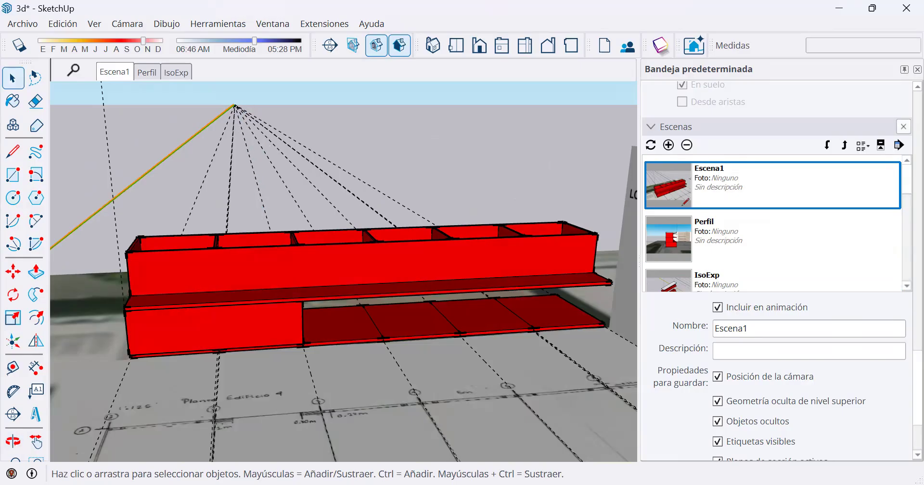
key(Page_Down)
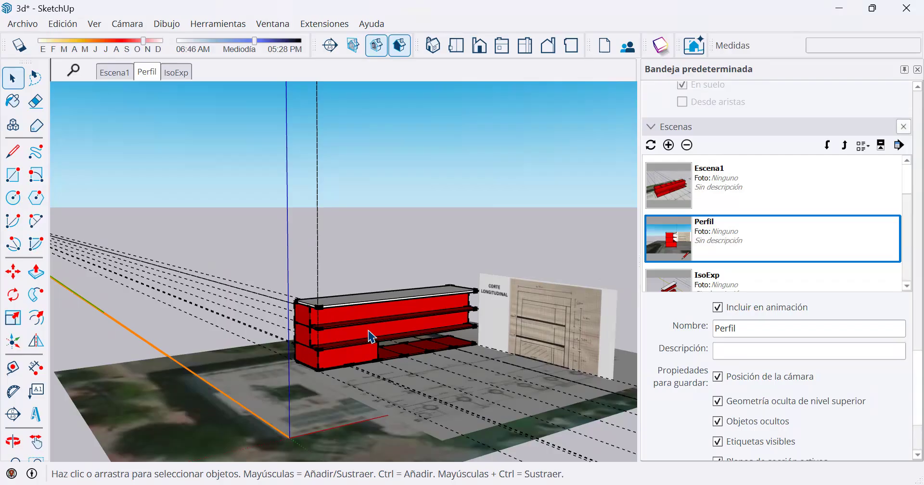
scroll(346, 364, up, 2)
scroll(347, 365, up, 3)
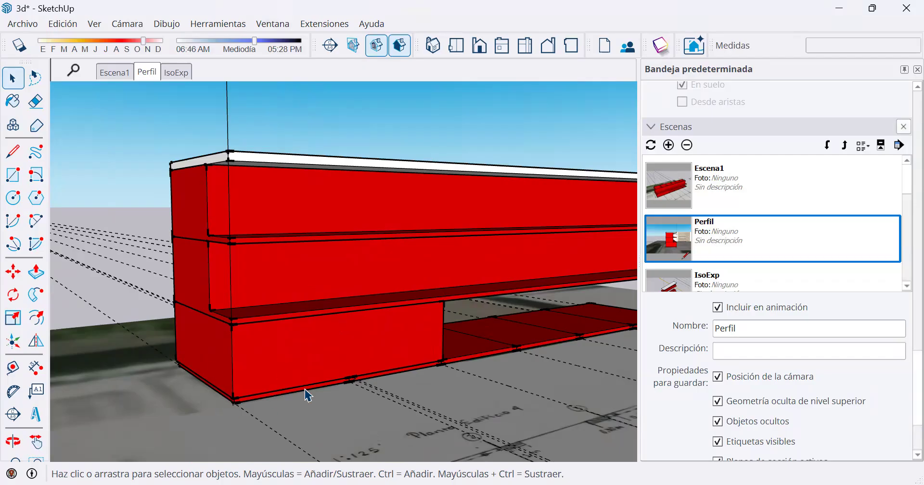
scroll(260, 395, up, 8)
middle_drag(260, 395, 244, 346)
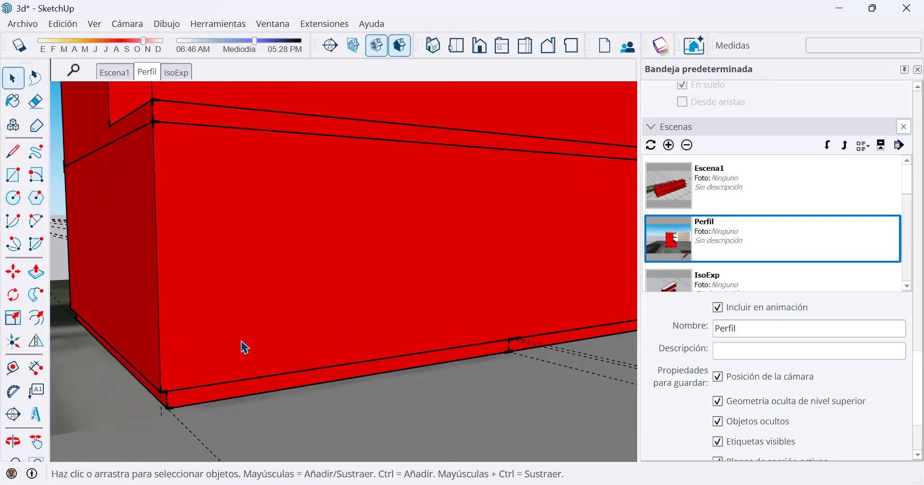
scroll(241, 346, down, 10)
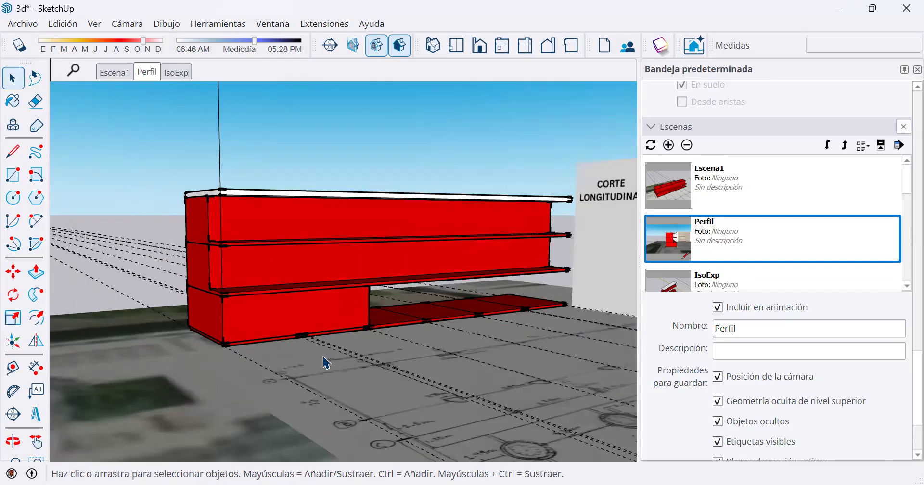
scroll(325, 361, down, 6)
Select the whole assembled building and move it about 107 m away from the site plan.
drag(199, 241, 508, 359)
click(20, 279)
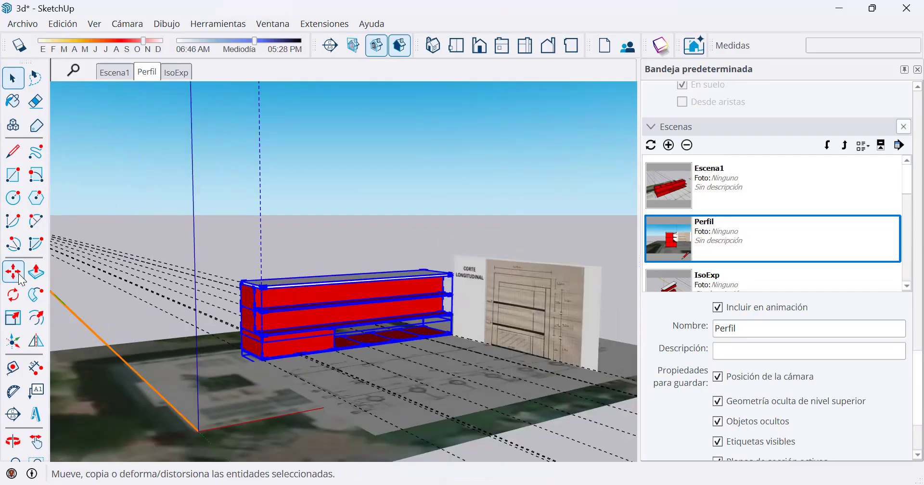
click(396, 403)
middle_drag(485, 305, 596, 253)
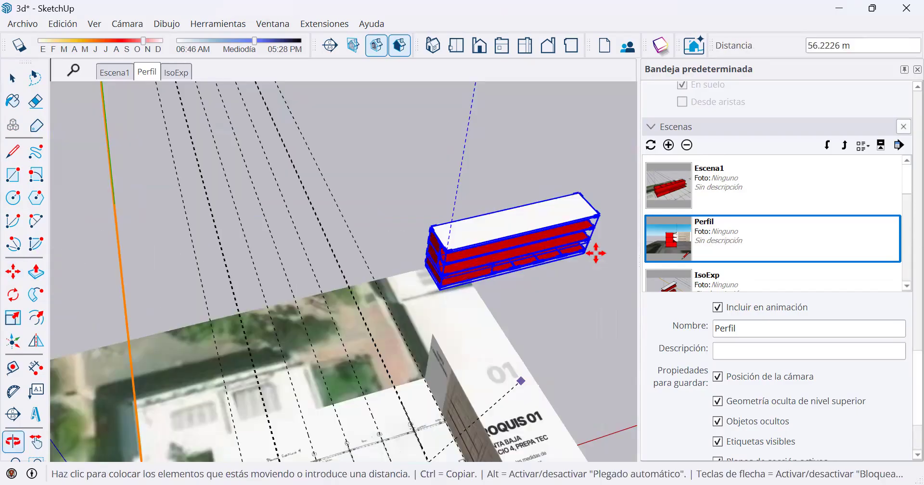
click(598, 214)
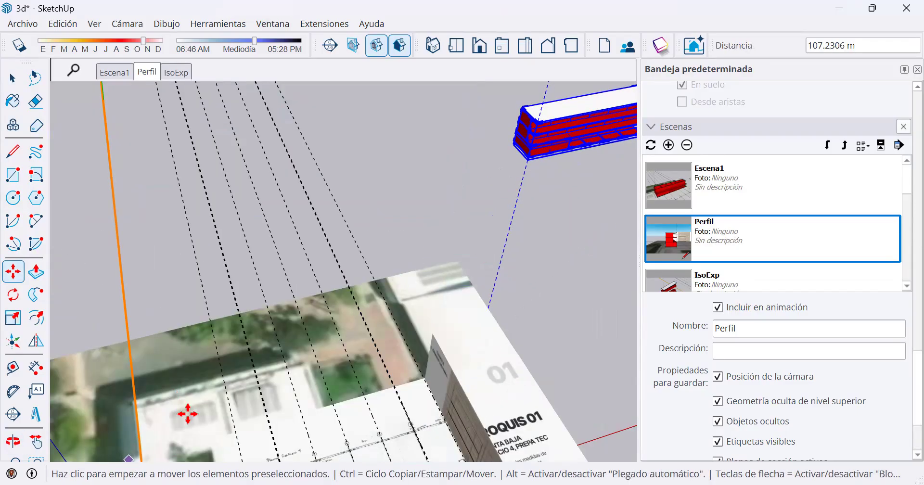
Inside the ground-floor component, push/pull the base slab's long edge face 0.10 m outward, flush with the wall above.
middle_drag(313, 330, 378, 157)
key(space)
scroll(407, 200, up, 2)
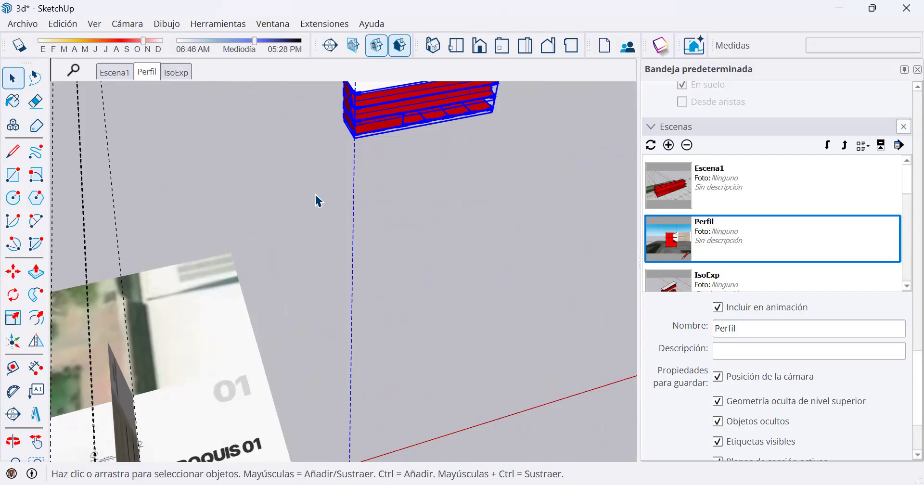
scroll(380, 218, up, 1)
shift+middle_drag(393, 199, 166, 337)
scroll(356, 225, up, 8)
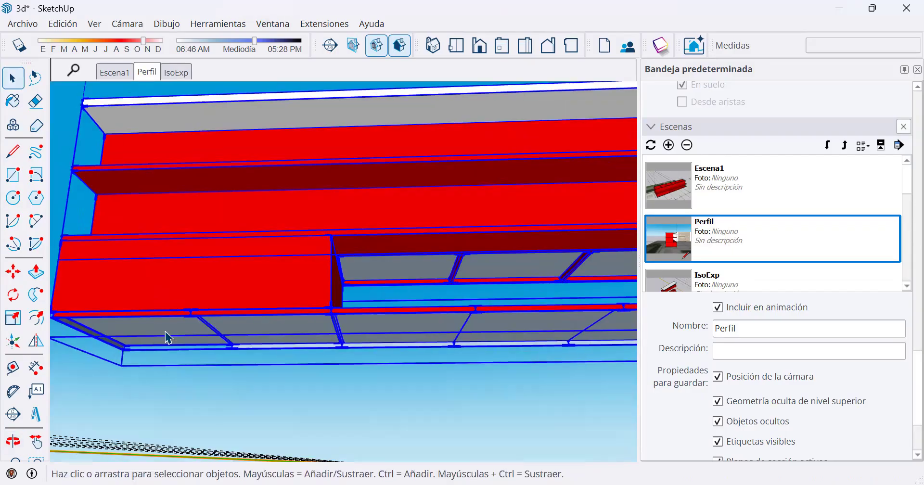
middle_drag(195, 222, 326, 248)
scroll(308, 243, up, 5)
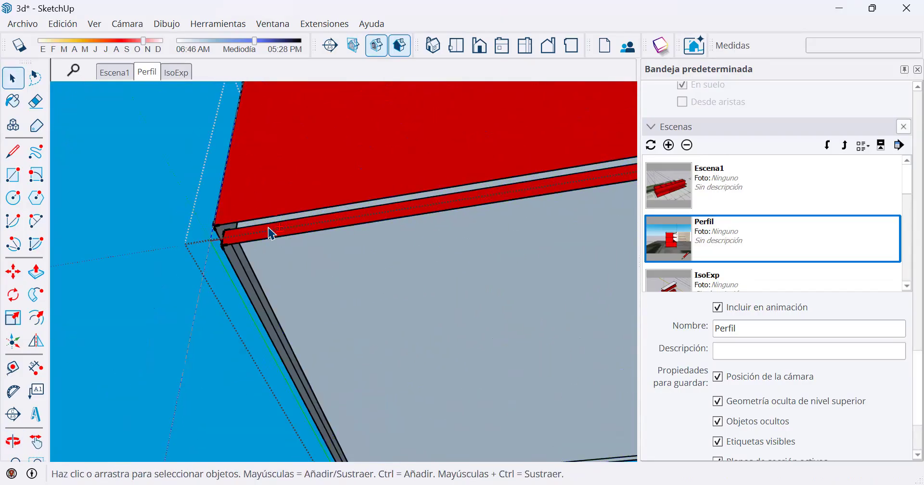
middle_drag(260, 241, 72, 337)
click(36, 272)
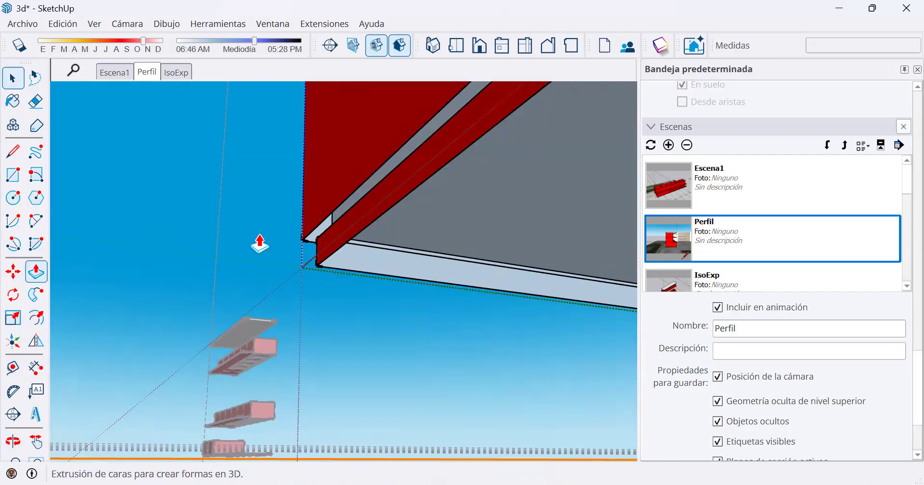
click(340, 247)
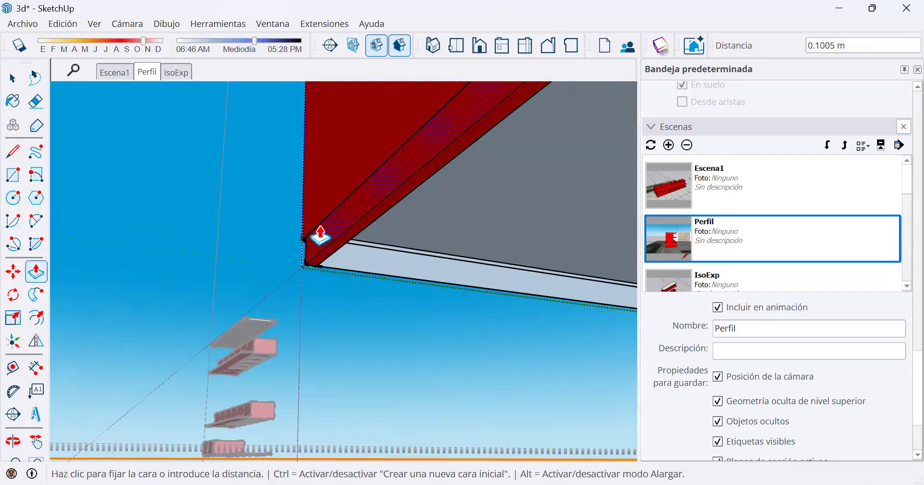
click(314, 183)
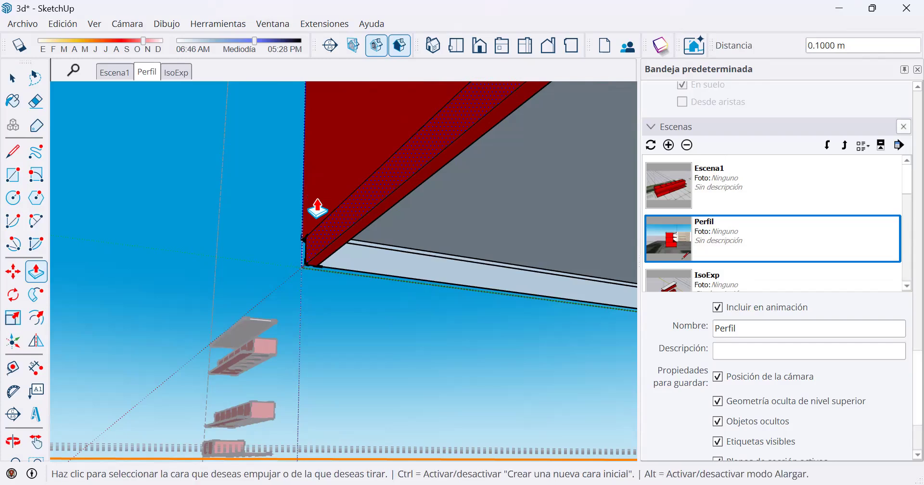
Extend the base slab's short end face outward until it is flush with the end wall above.
middle_drag(437, 227, 411, 247)
click(334, 252)
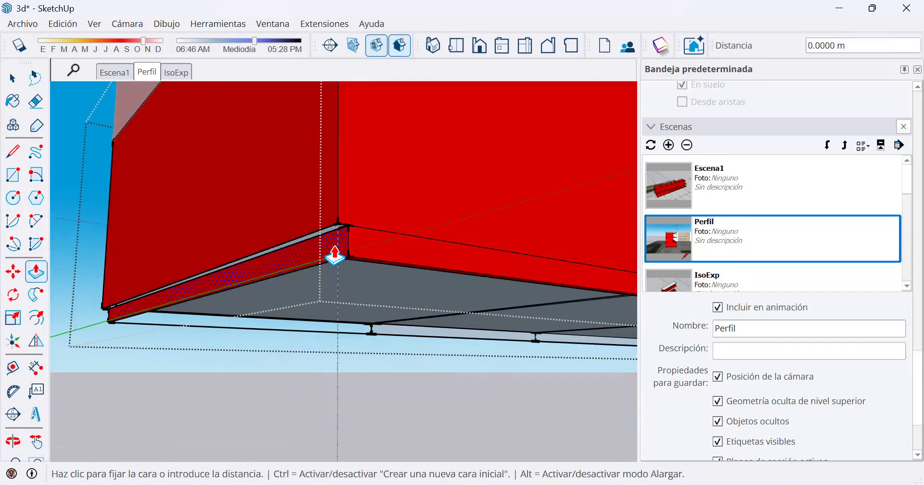
click(329, 222)
Erase the leftover edges around the extended base slab's corner on the underside of the ground floor.
middle_drag(328, 223, 265, 165)
mouse_move(353, 178)
middle_down()
mouse_move(433, 217)
mouse_move(427, 251)
mouse_move(556, 272)
mouse_move(405, 252)
mouse_move(276, 198)
middle_up()
click(39, 103)
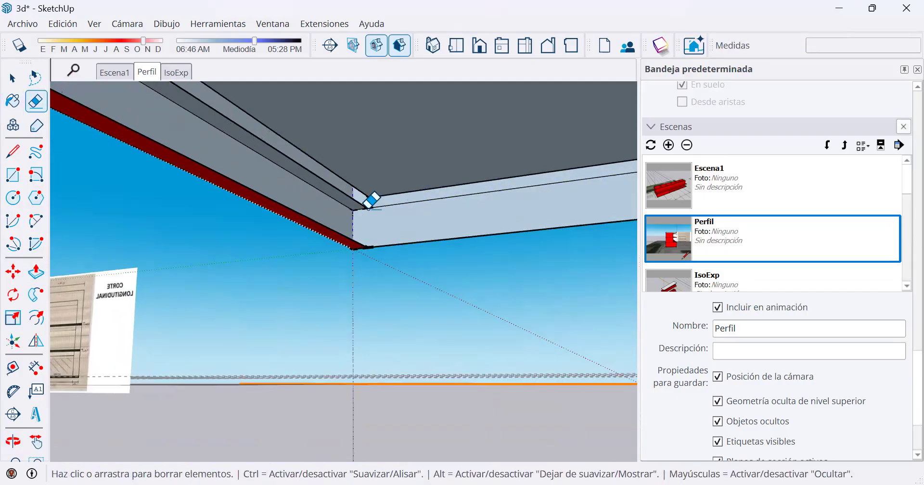
drag(366, 207, 371, 202)
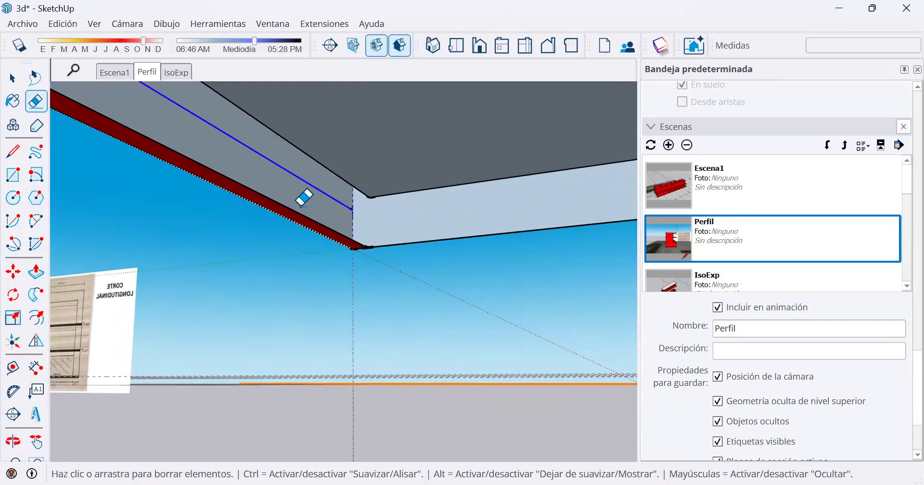
scroll(360, 247, up, 1)
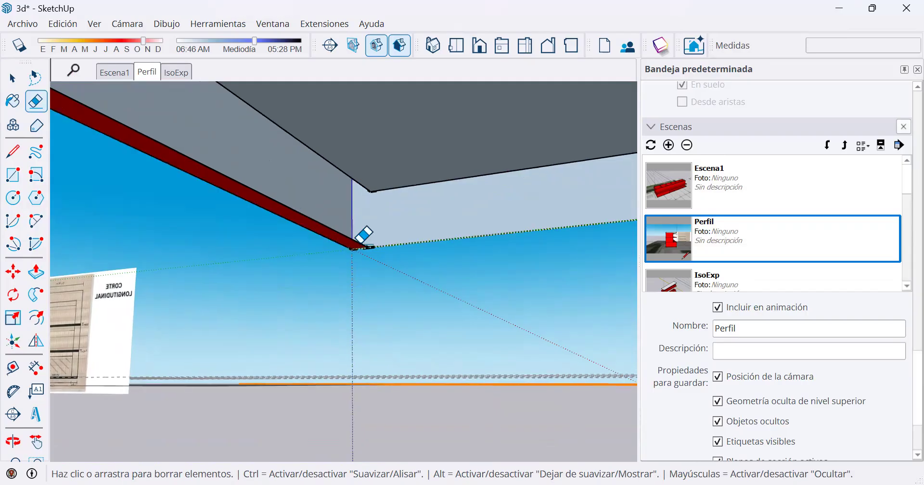
click(361, 245)
middle_drag(380, 229, 675, 292)
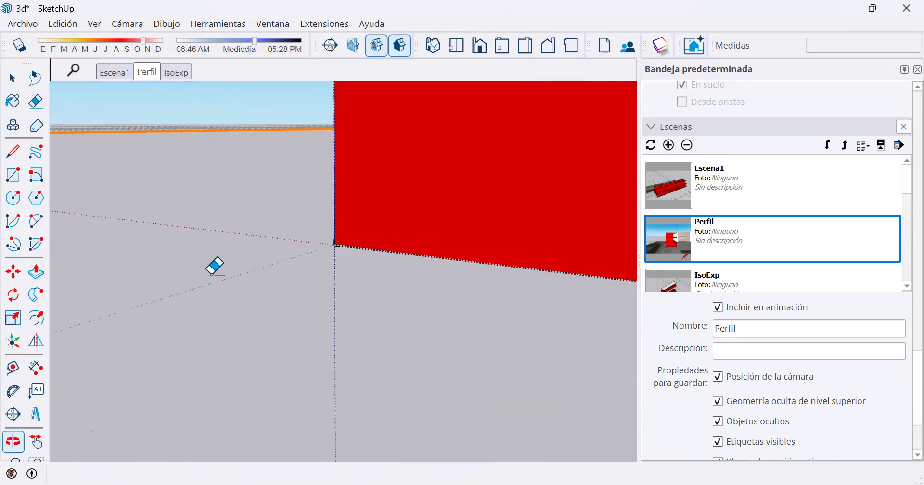
scroll(380, 236, down, 7)
middle_drag(384, 232, 553, 262)
middle_drag(472, 222, 361, 212)
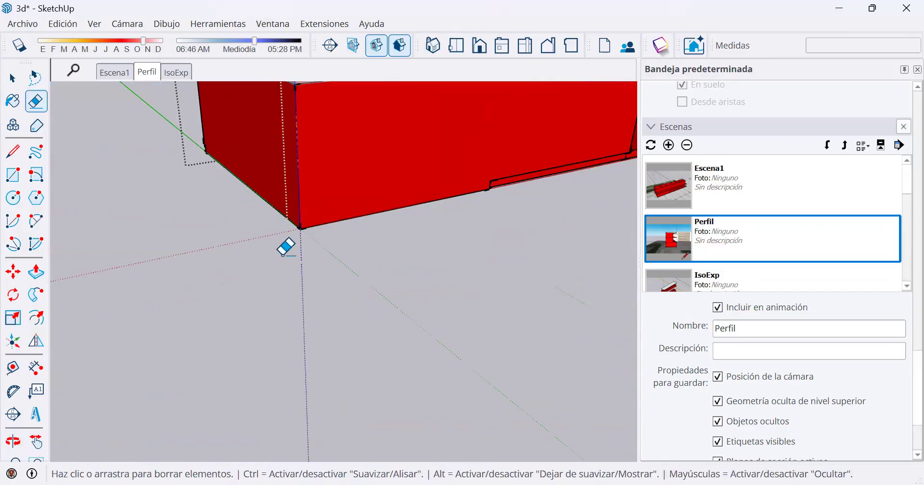
Draw a four-sided landing outline against the base slab's corner, with an outer edge 6.10 m long and an end edge about 4.3 m long.
scroll(326, 210, up, 1)
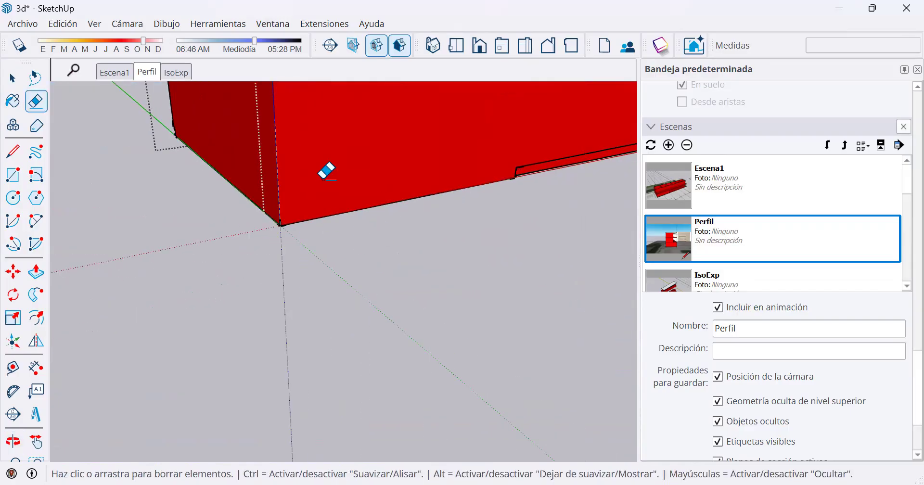
scroll(295, 202, down, 1)
mouse_move(295, 202)
middle_down()
mouse_move(249, 102)
mouse_move(280, 183)
mouse_move(263, 173)
middle_up()
click(13, 174)
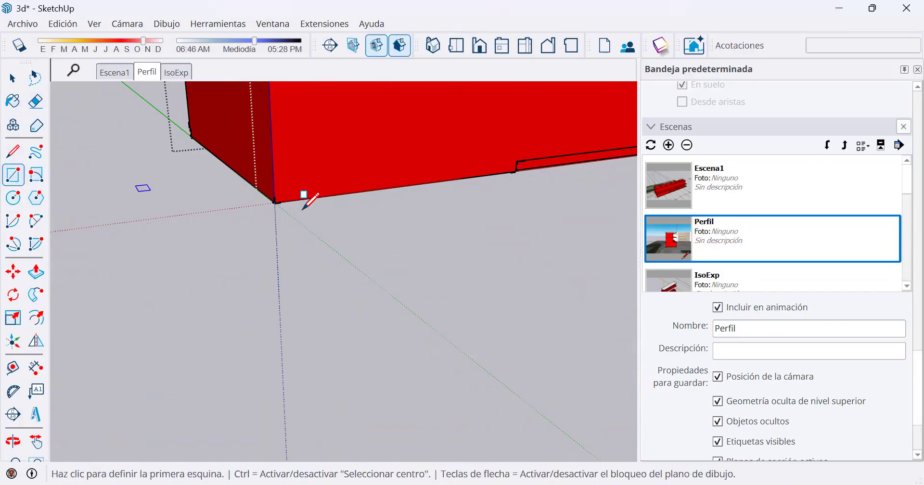
click(13, 151)
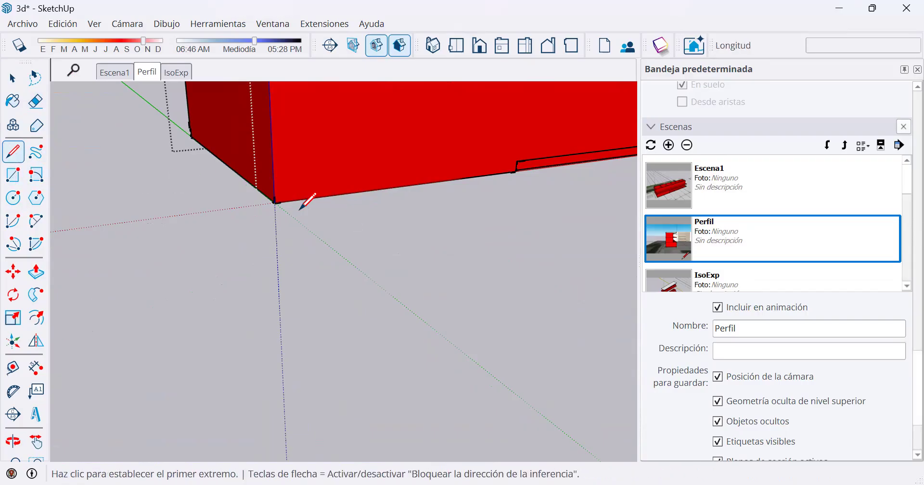
click(275, 203)
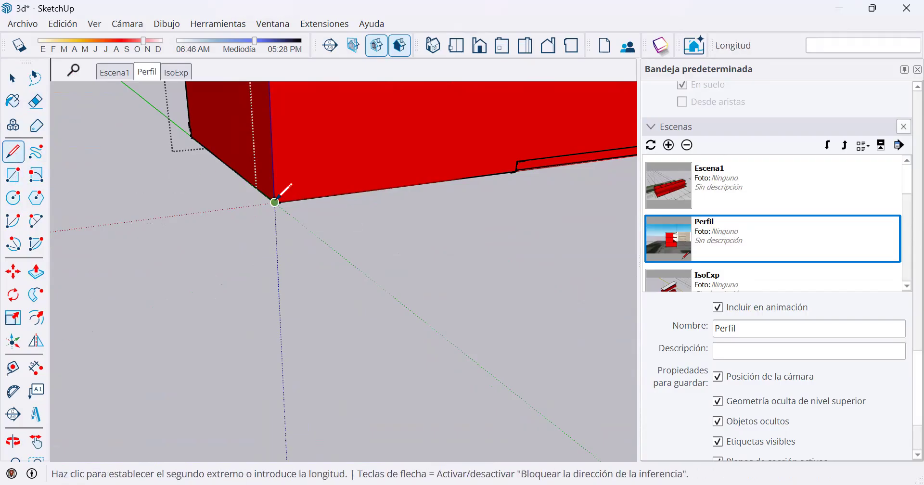
click(376, 282)
middle_drag(403, 244, 421, 271)
scroll(422, 271, down, 3)
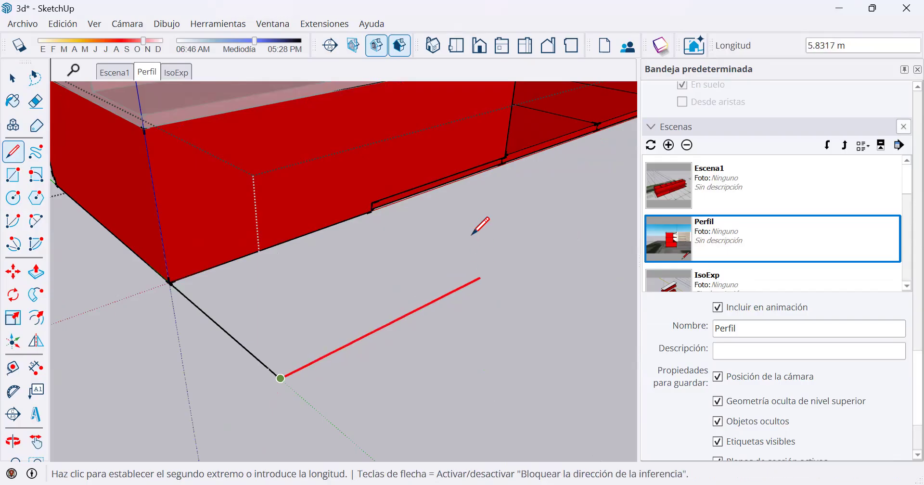
click(373, 207)
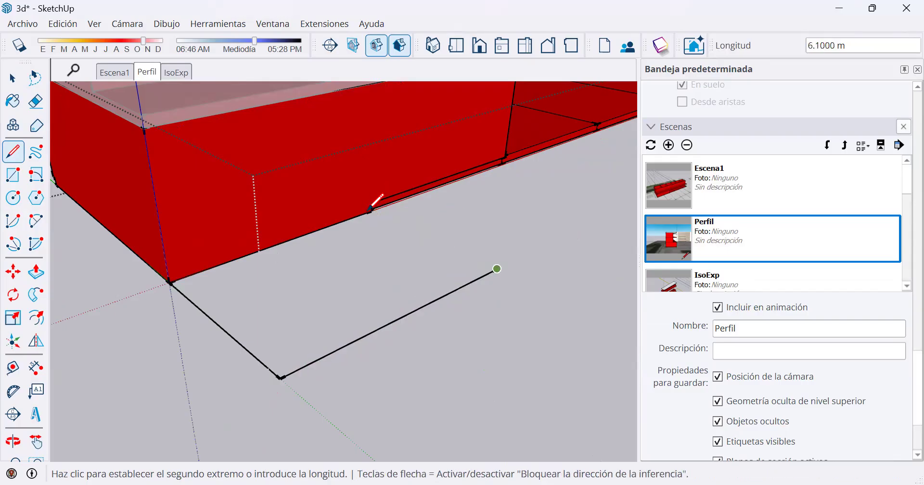
click(375, 205)
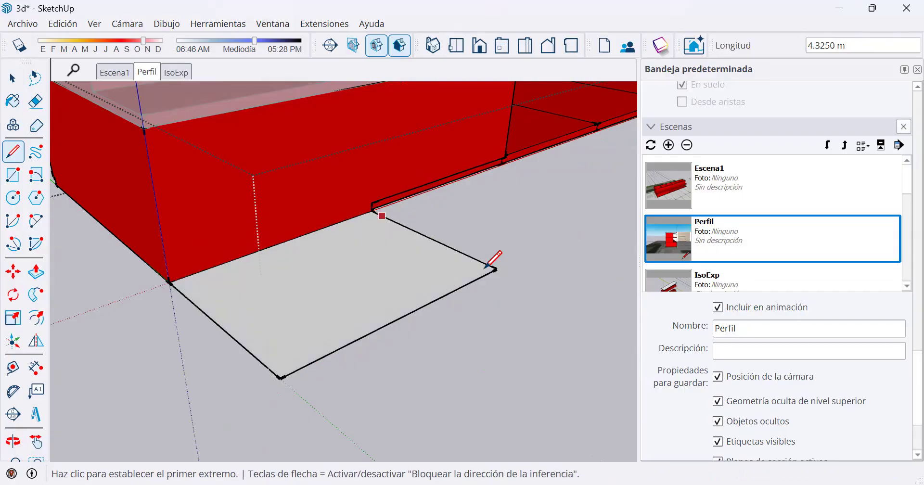
Push/pull the landing face 1.2 m downward as a new face, keeping the original face on top.
mouse_move(392, 306)
middle_down()
mouse_move(580, 250)
mouse_move(637, 270)
mouse_move(280, 271)
mouse_move(338, 251)
middle_up()
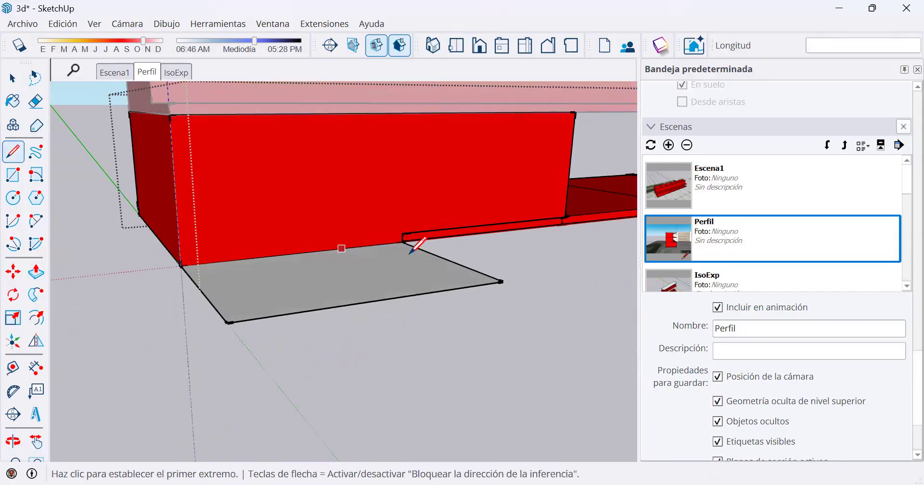
click(36, 272)
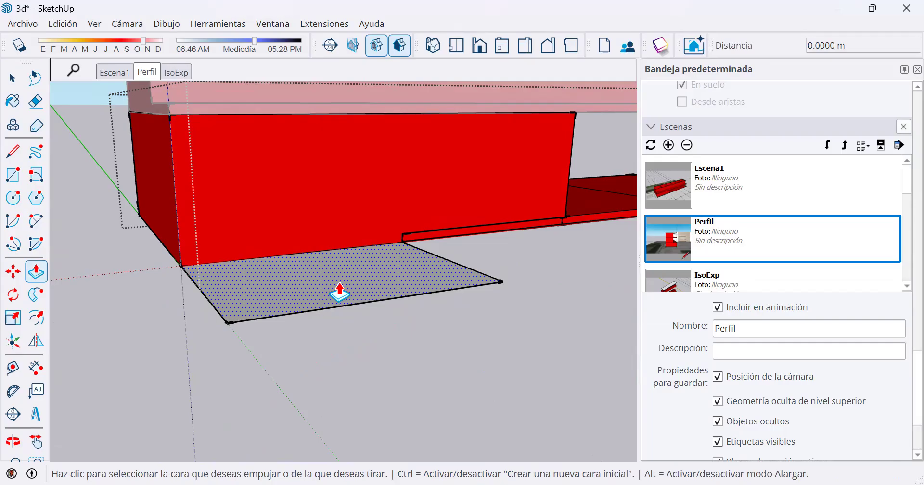
click(279, 289)
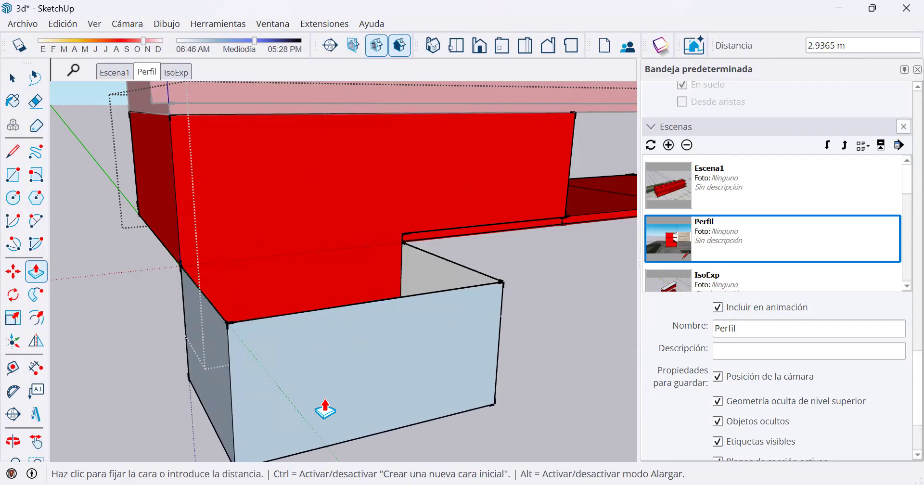
key(ctrl)
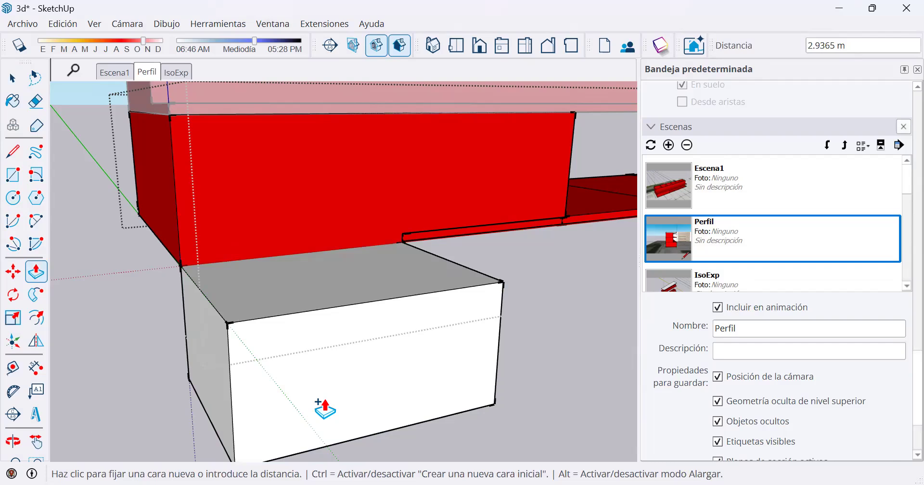
key(ctrl)
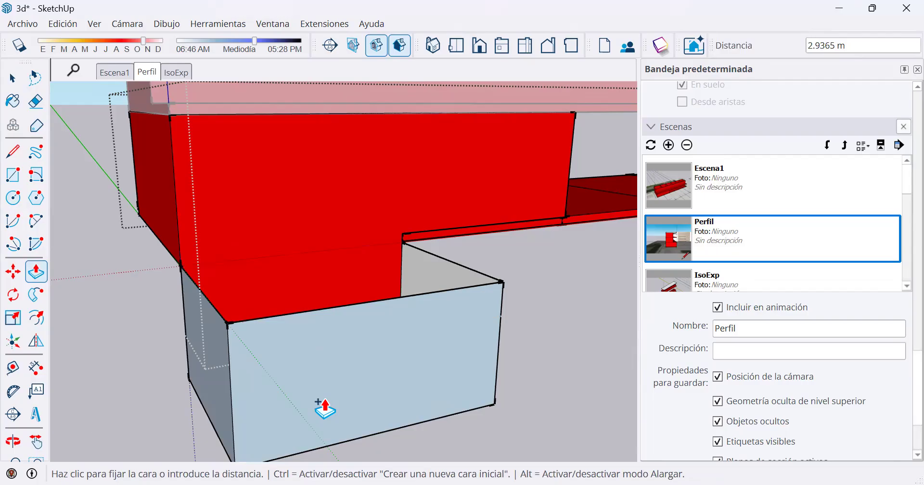
key(ctrl)
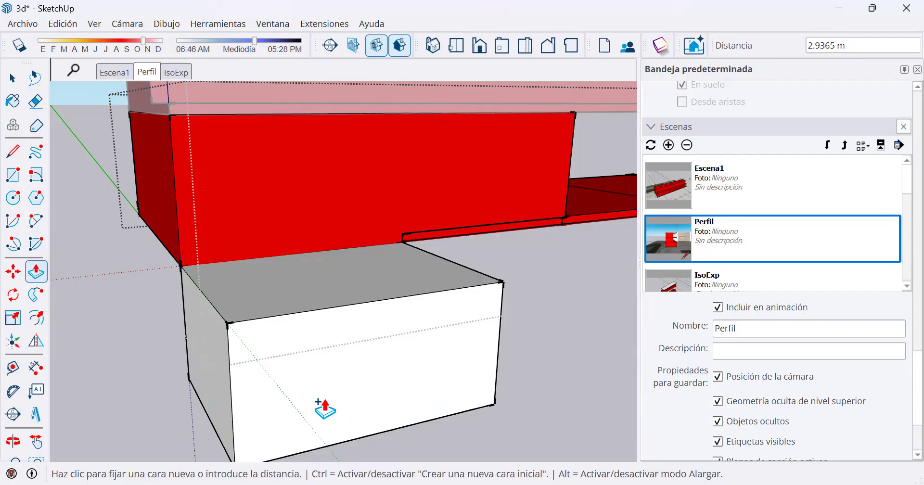
key(ctrl)
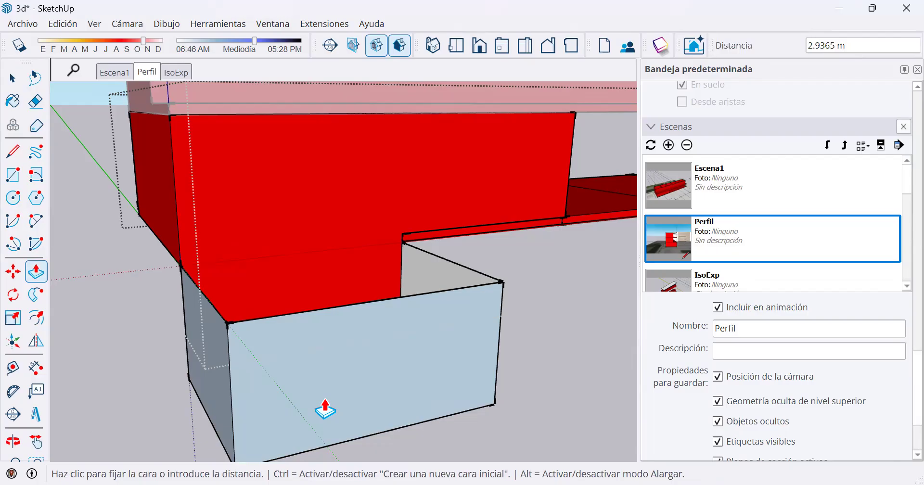
key(ctrl)
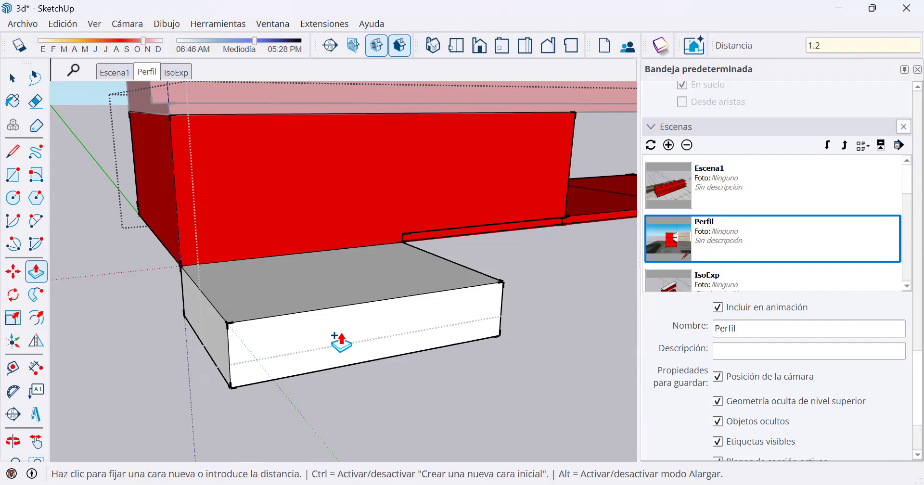
key(Return)
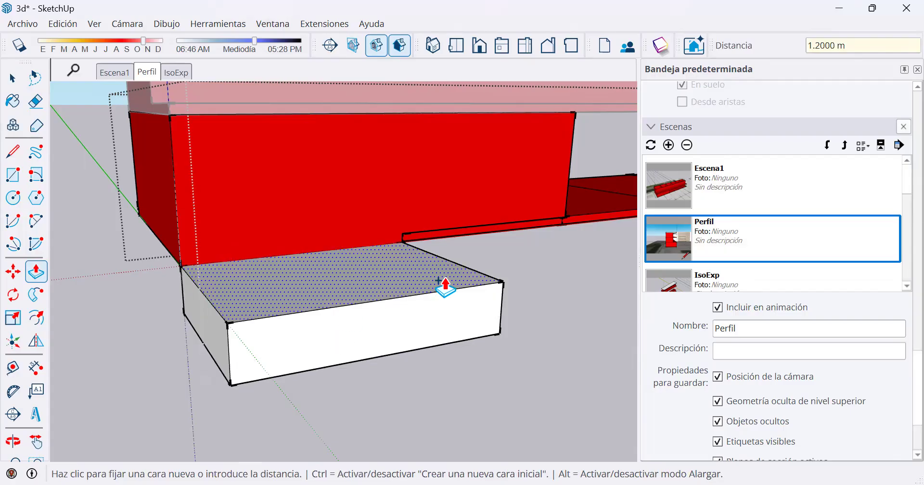
Draw a line about 12.6 m long parallel to the building from the landing block's lower outer corner.
middle_drag(372, 274, 392, 340)
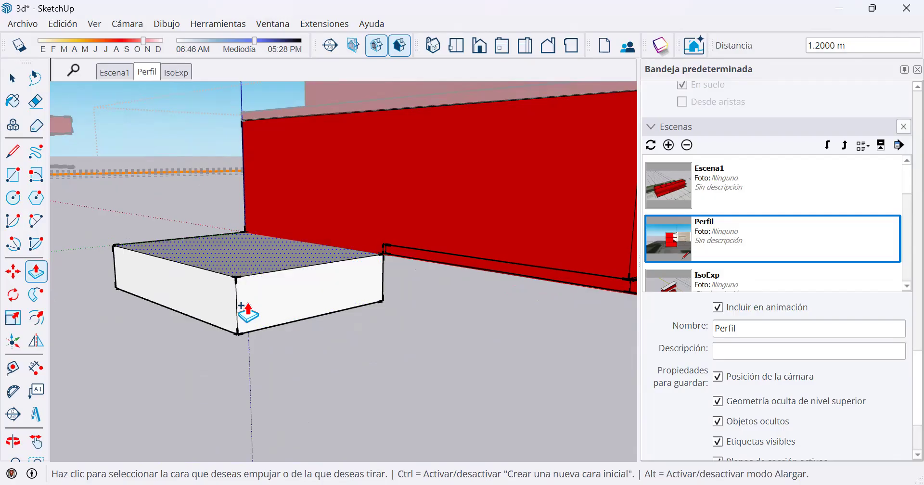
scroll(270, 280, down, 2)
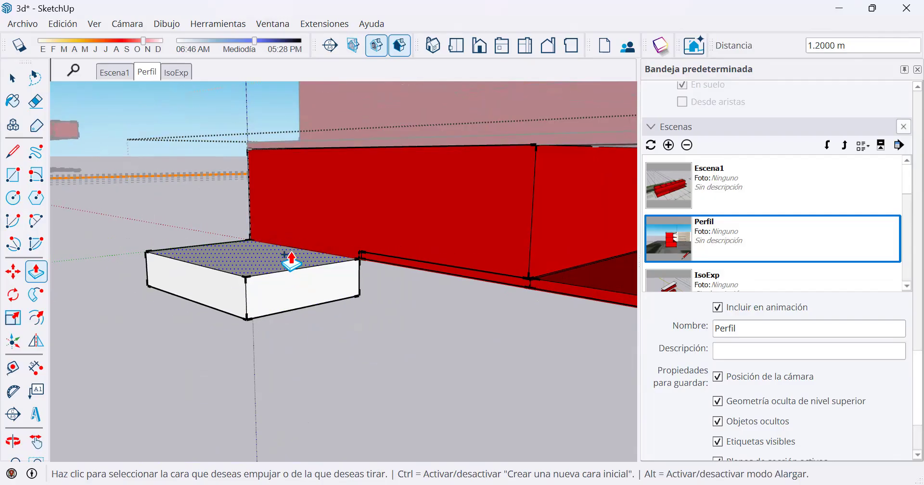
middle_drag(260, 192, 77, 174)
click(13, 151)
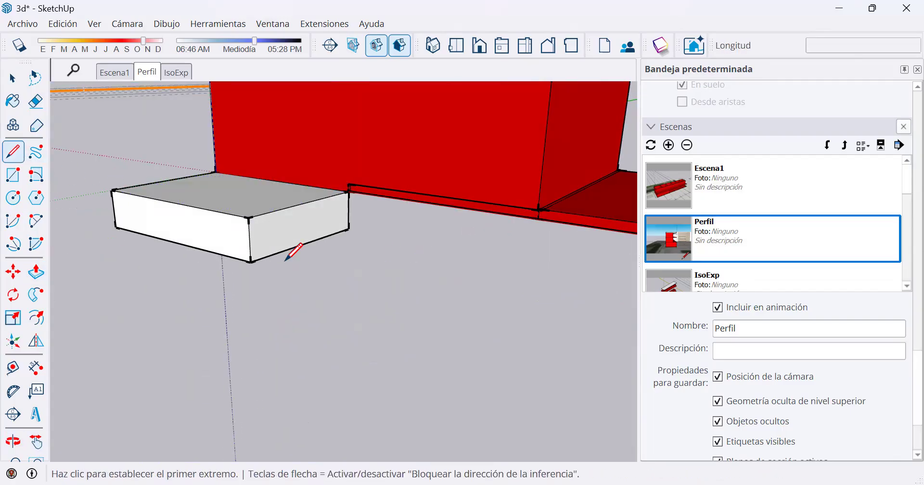
click(251, 262)
scroll(373, 274, down, 2)
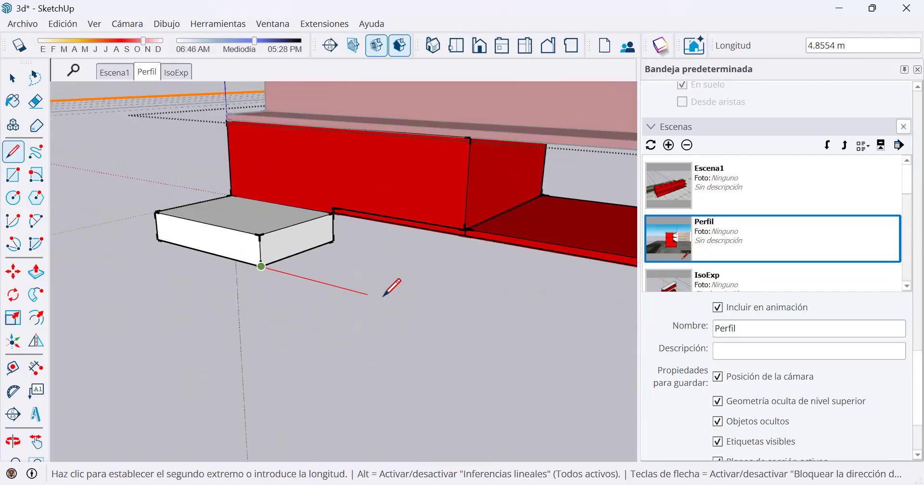
scroll(392, 274, down, 1)
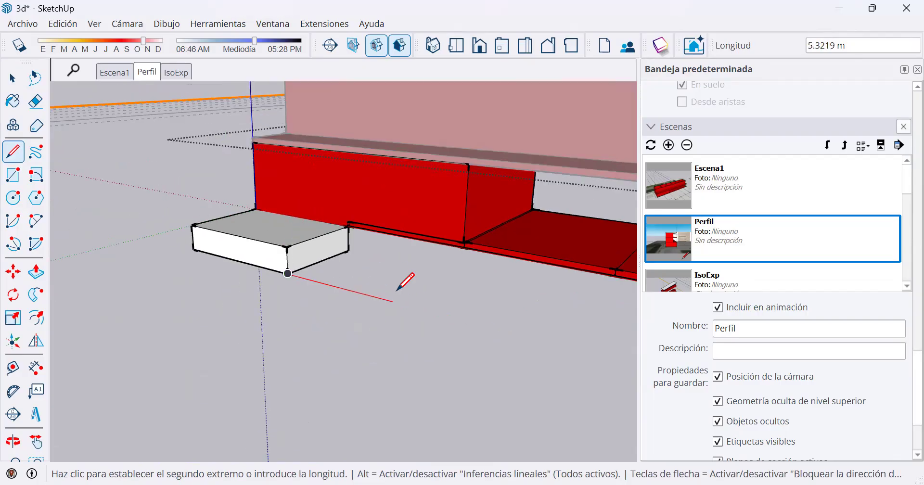
scroll(549, 349, down, 1)
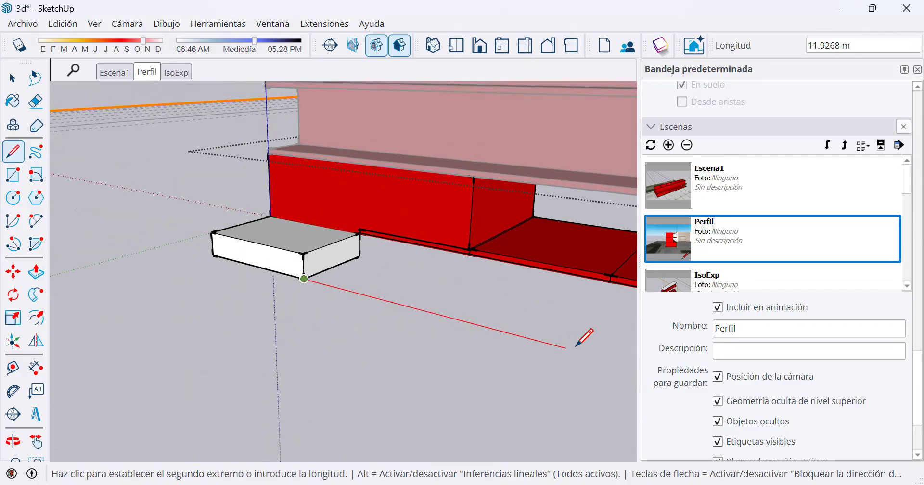
click(587, 353)
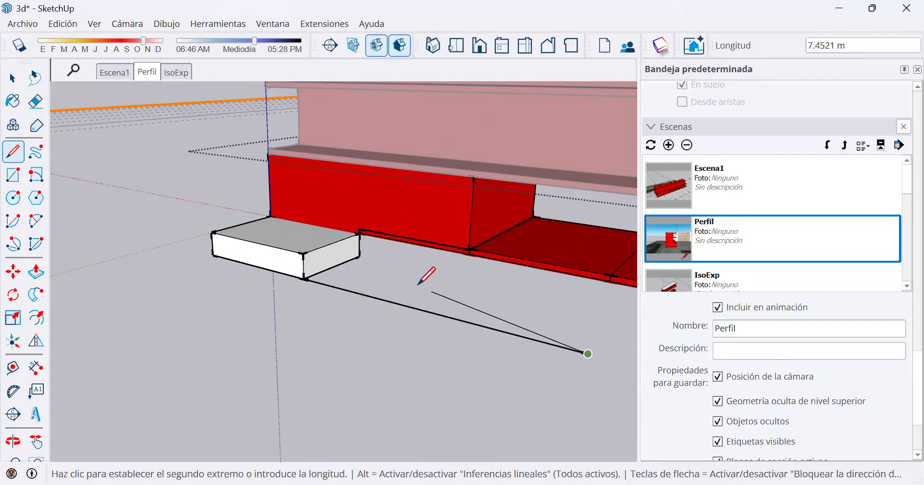
Try closing a triangular ramp profile to the landing's upper corner and extruding it 4.42 m toward the building.
click(303, 252)
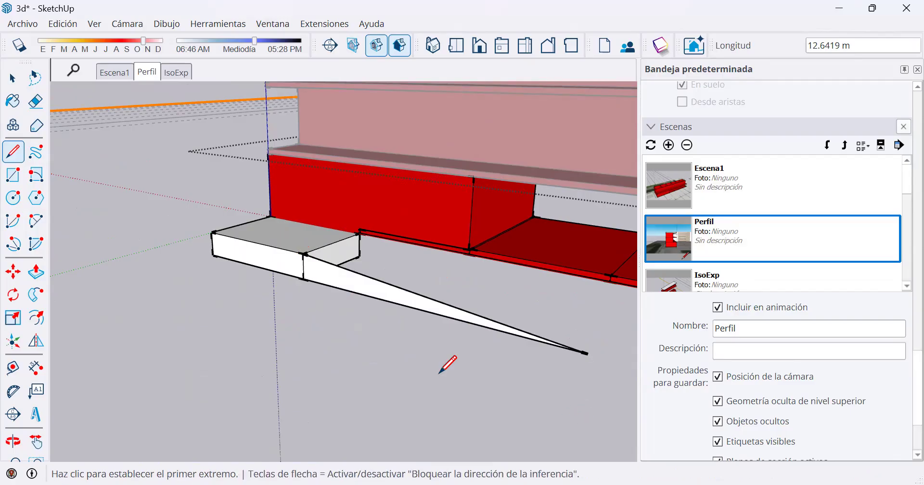
click(35, 272)
click(399, 309)
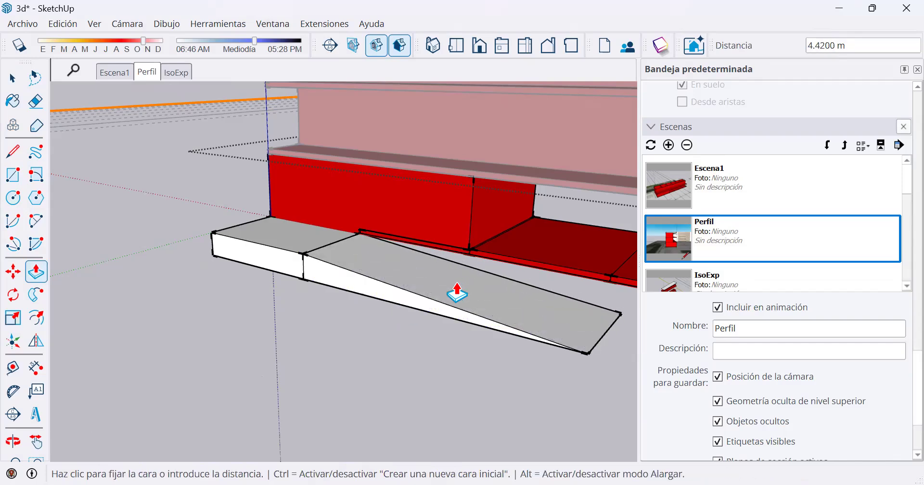
key(space)
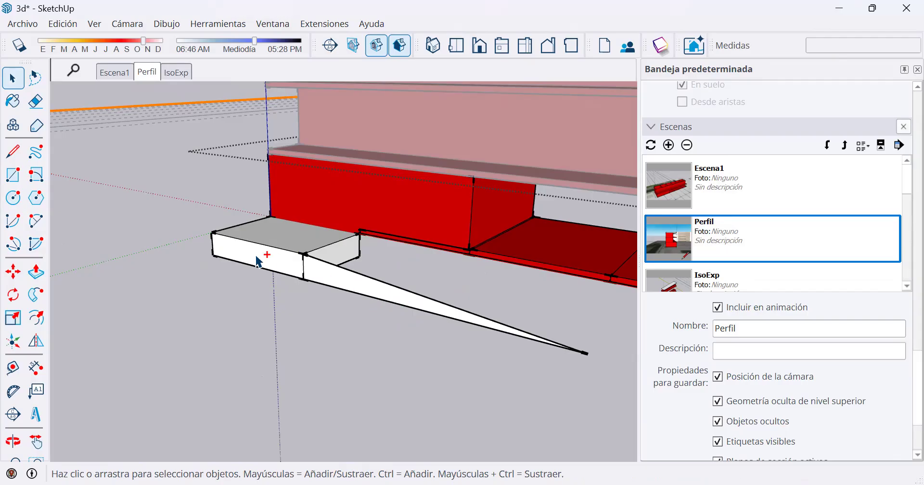
key(ctrl+z)
Draw a vertical rectangle of about 12.58 by 1.20 m from the landing's upper outer corner to the baseline's far end.
click(13, 175)
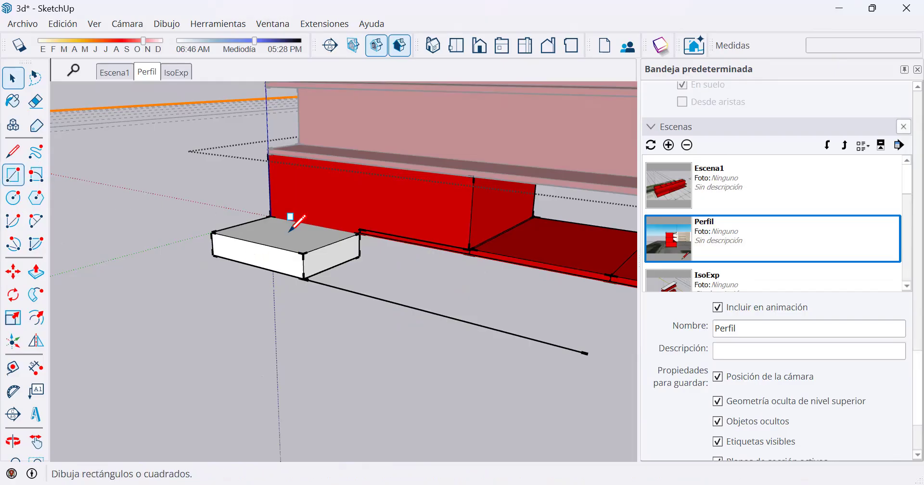
click(303, 253)
click(587, 354)
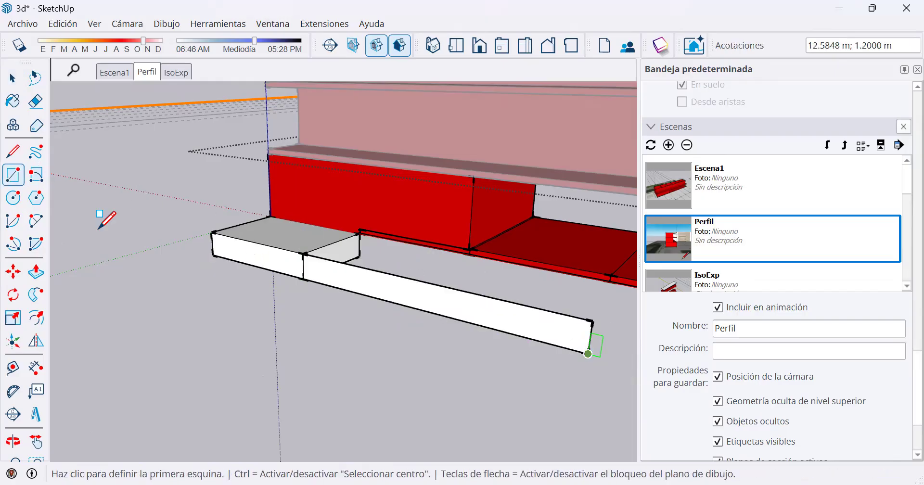
Divide the vertical rectangle with a two-slope ramp line and short middle rest, making the upper slope about 7.1 m to the landing's top corner.
click(13, 152)
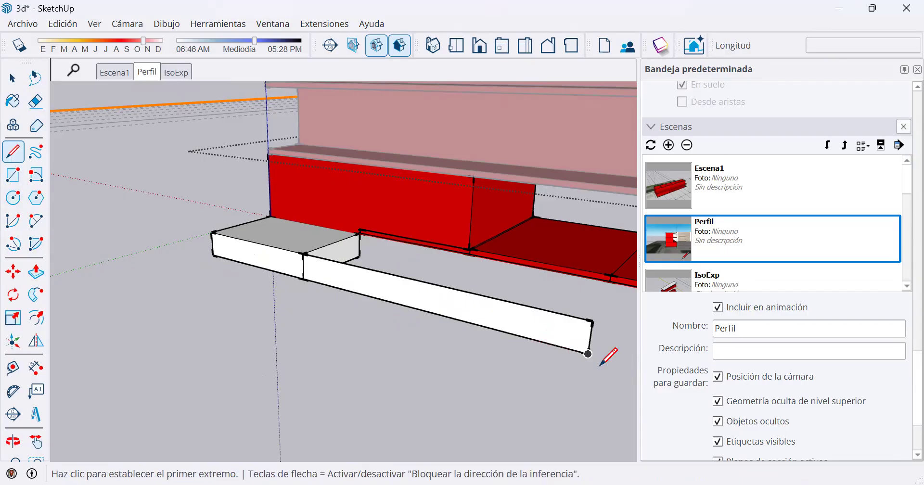
scroll(600, 365, up, 1)
click(596, 352)
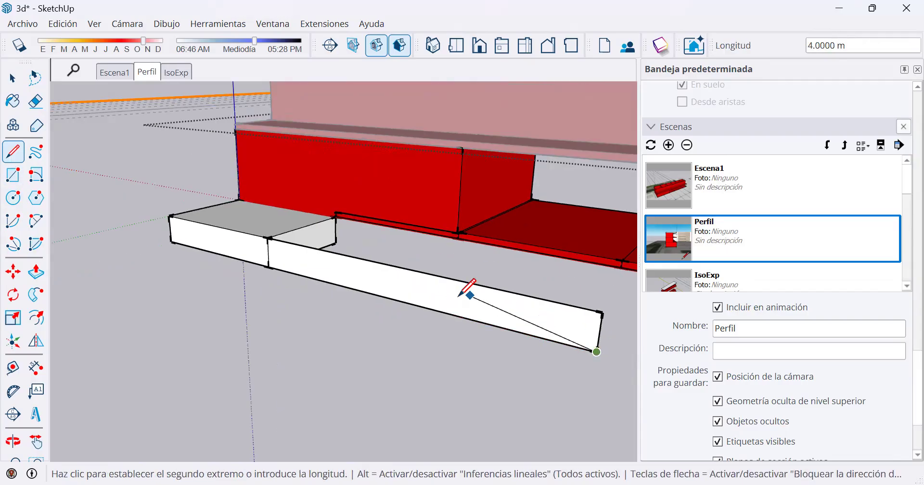
scroll(460, 295, up, 1)
click(459, 297)
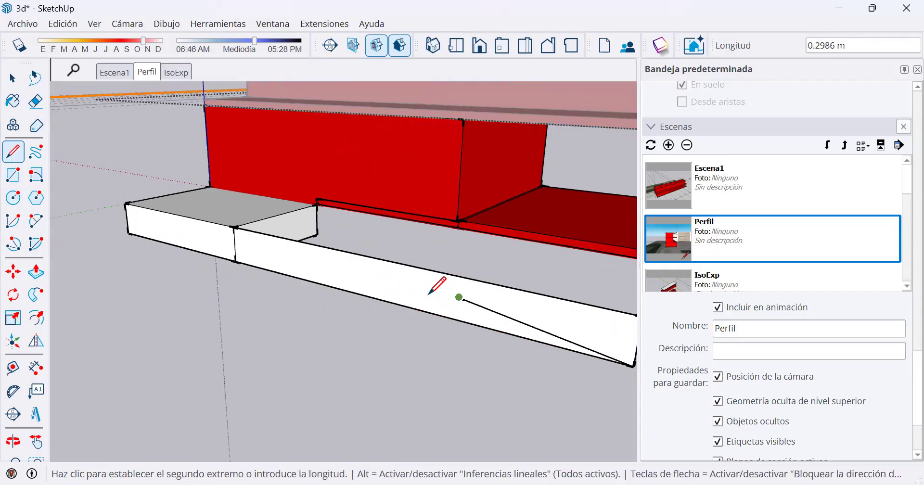
click(415, 289)
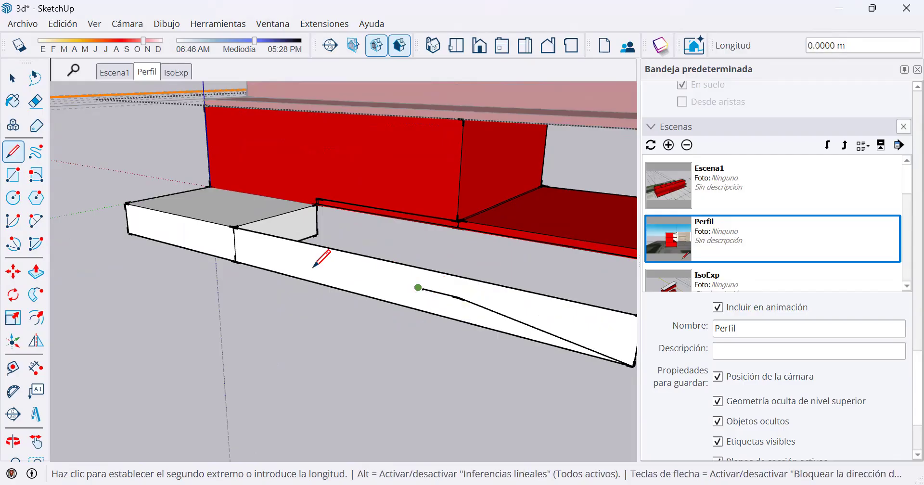
click(234, 228)
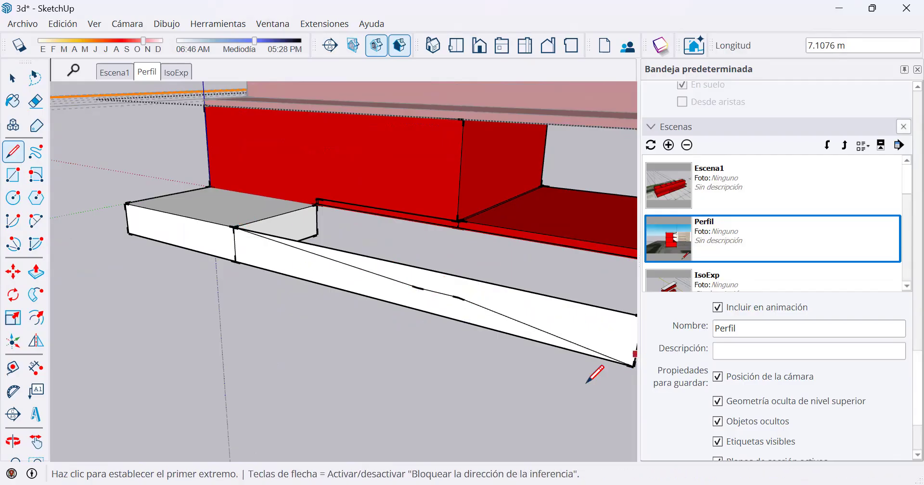
middle_drag(467, 351, 398, 283)
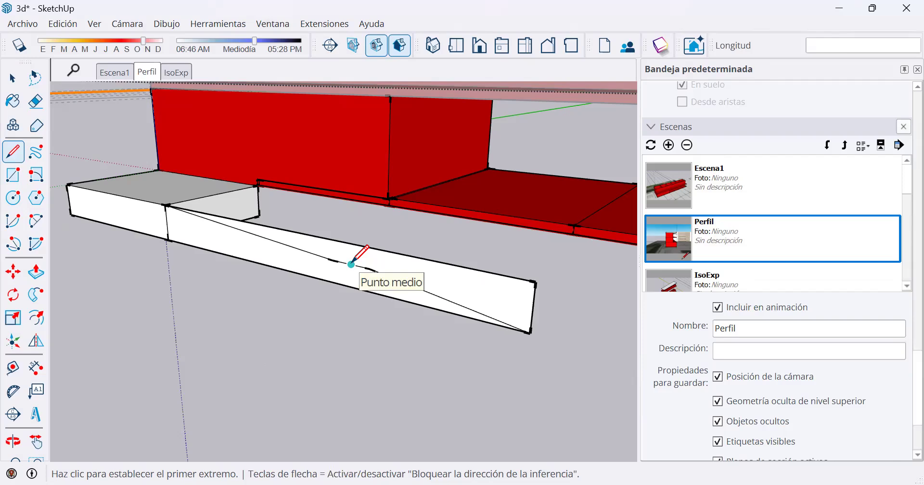
scroll(351, 263, up, 2)
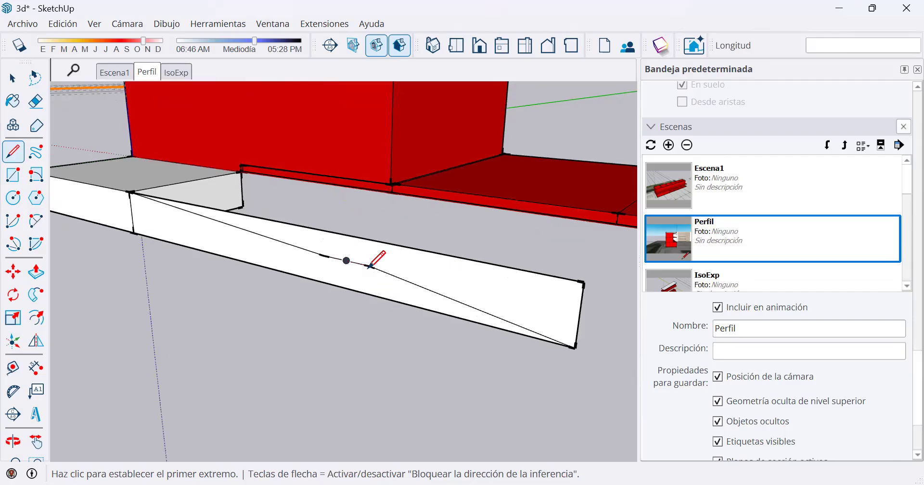
Extrude the lower ramp profile 4.425 m as a new volume, reaching the landing's inner corner beside the building.
click(36, 272)
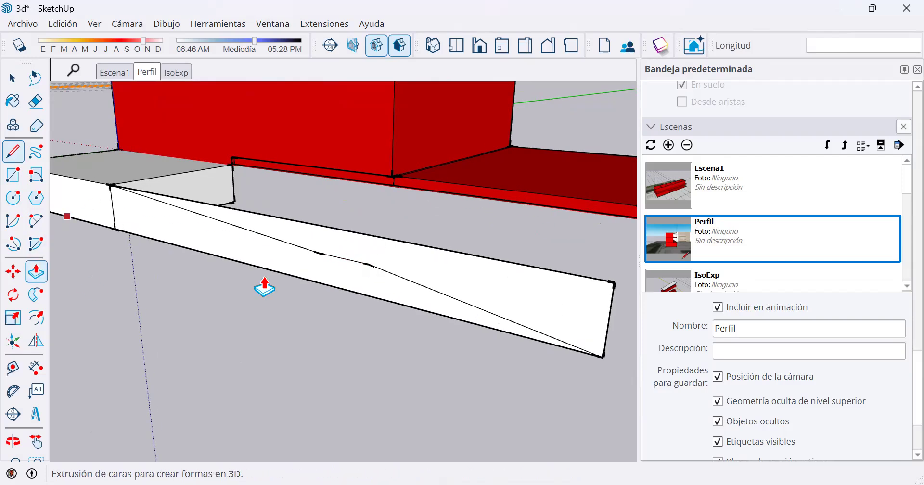
click(265, 286)
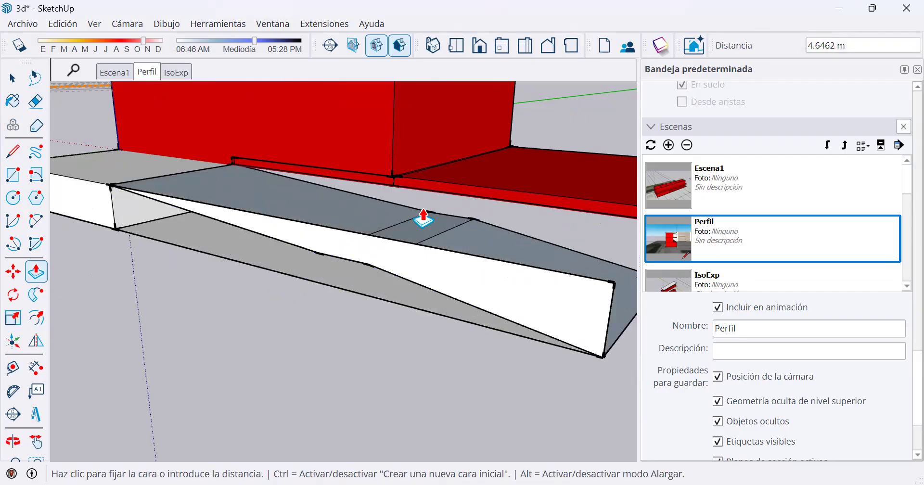
key(ctrl)
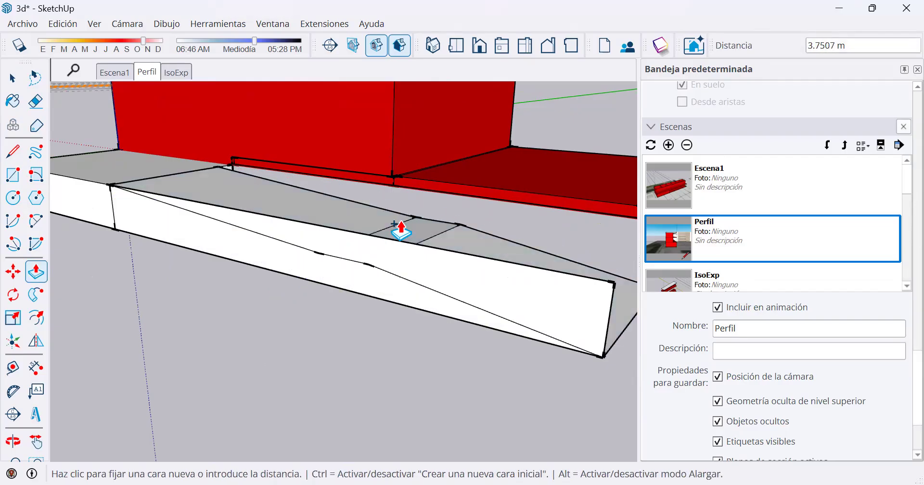
click(235, 166)
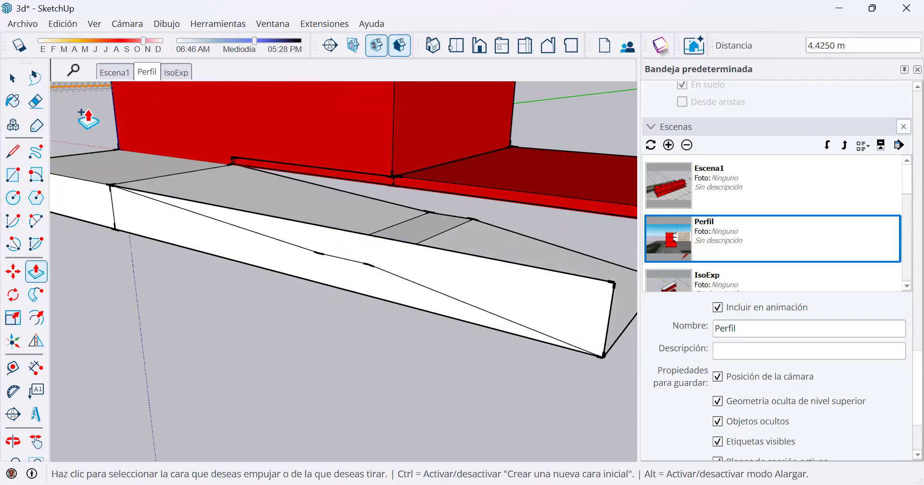
Erase the leftover face above the two-slope ramp and try smoothing the lower slope's outer edge.
click(35, 101)
drag(613, 270, 616, 317)
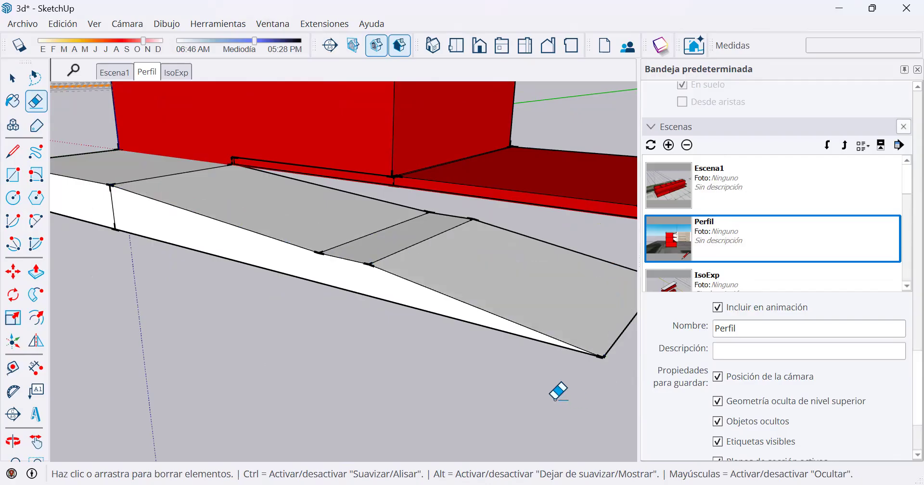
key(ctrl)
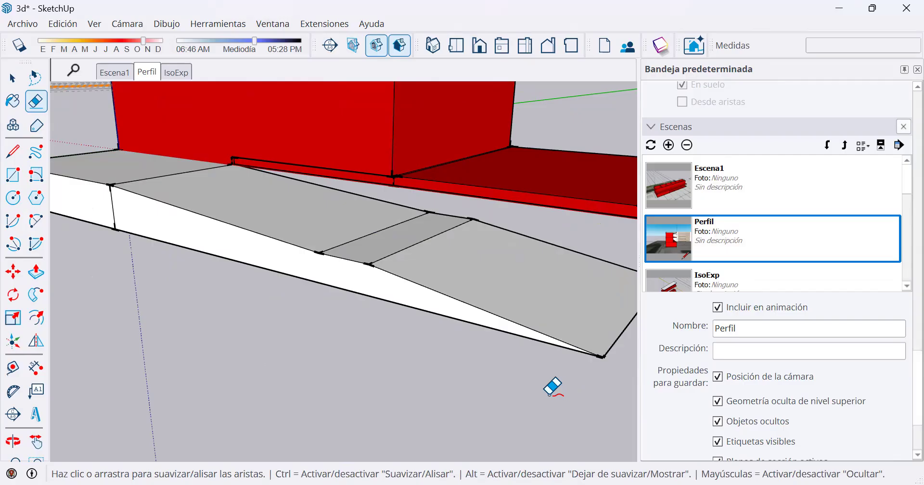
ctrl+click(396, 284)
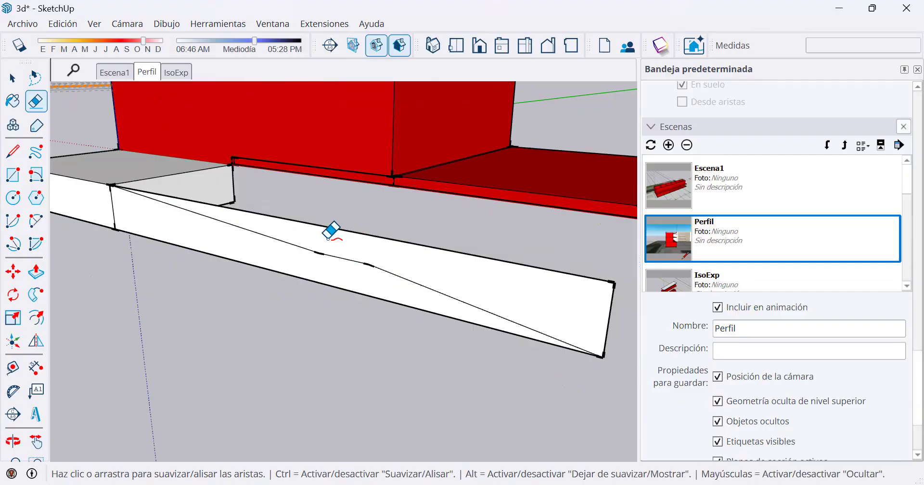
Undo the ramp extrusion and the two-slope dividing line, leaving only the vertical rectangle beside the landing.
key(ctrl+z)
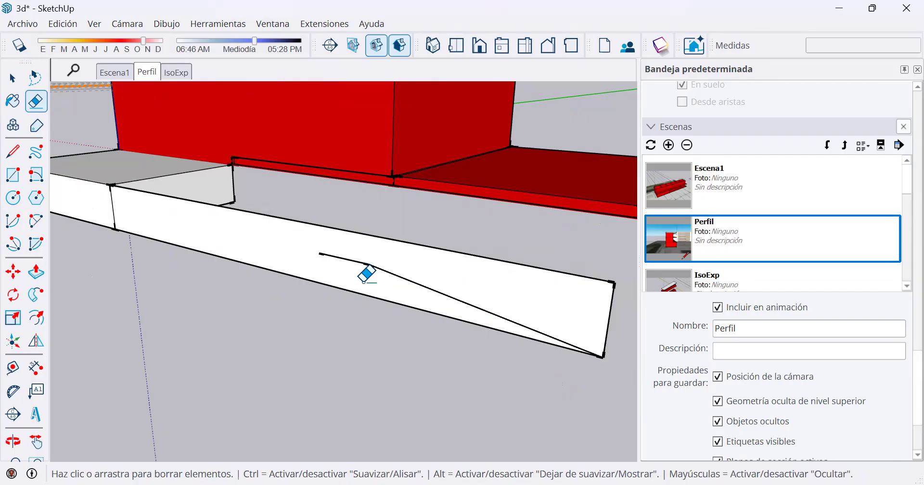
key(ctrl+z)
key(ctrl+z)
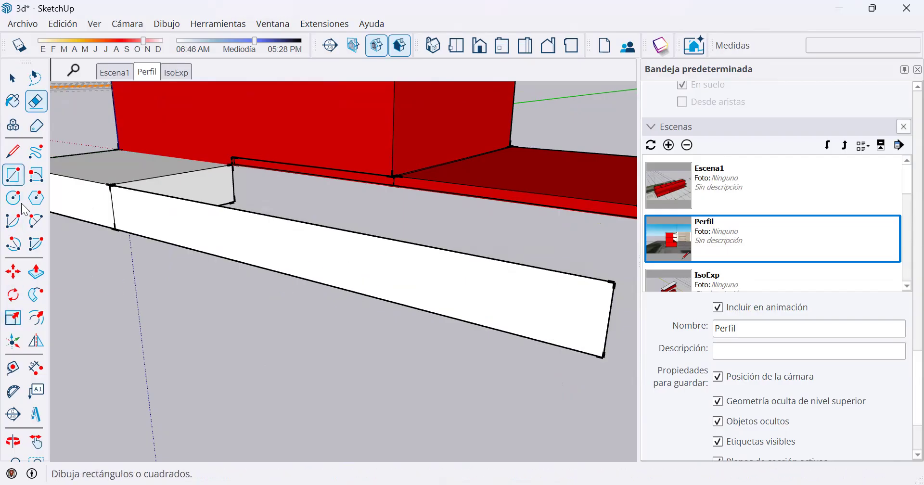
Try placing a protractor guide at about 10.1° to the baseline from the vertical rectangle's far lower corner.
click(18, 395)
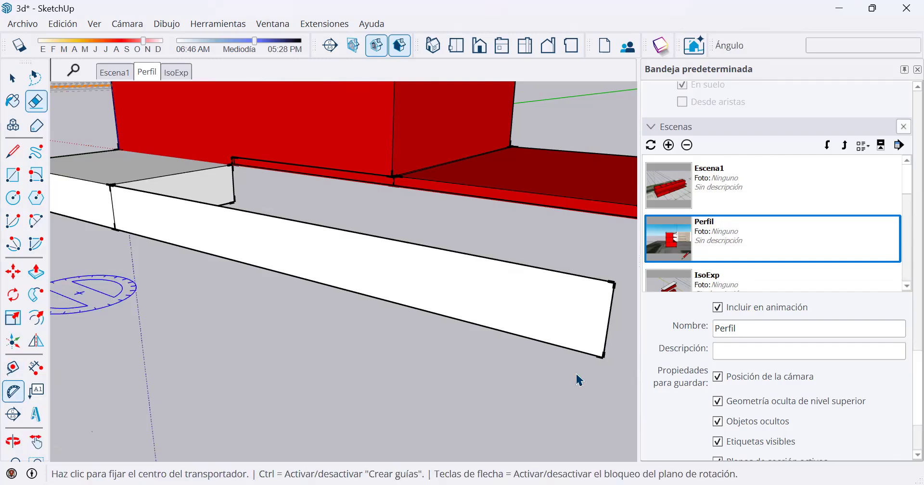
click(603, 357)
click(518, 340)
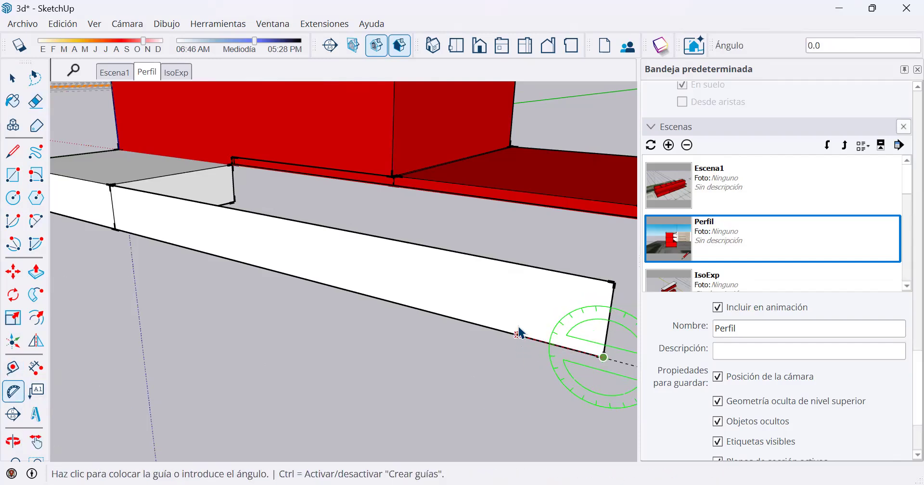
click(489, 313)
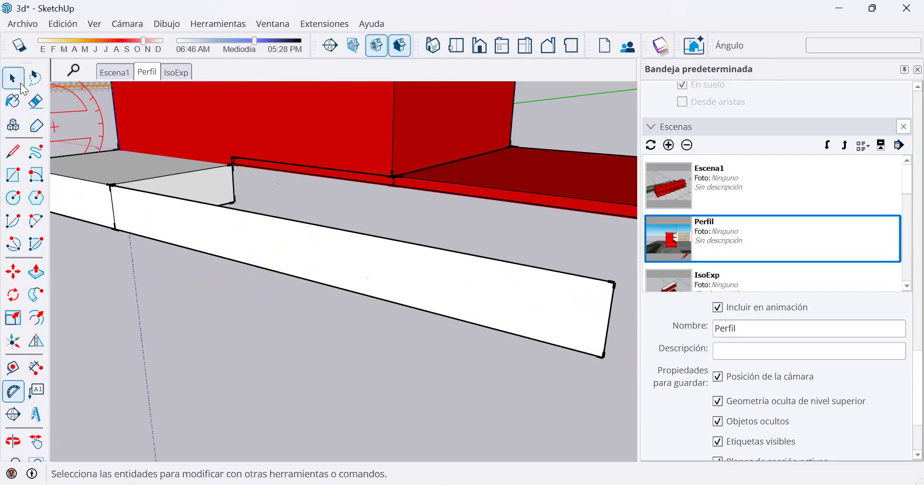
Erase the vertical rectangle extending from the landing block.
click(36, 101)
mouse_move(607, 282)
mouse_down()
mouse_move(600, 337)
mouse_move(558, 350)
mouse_up()
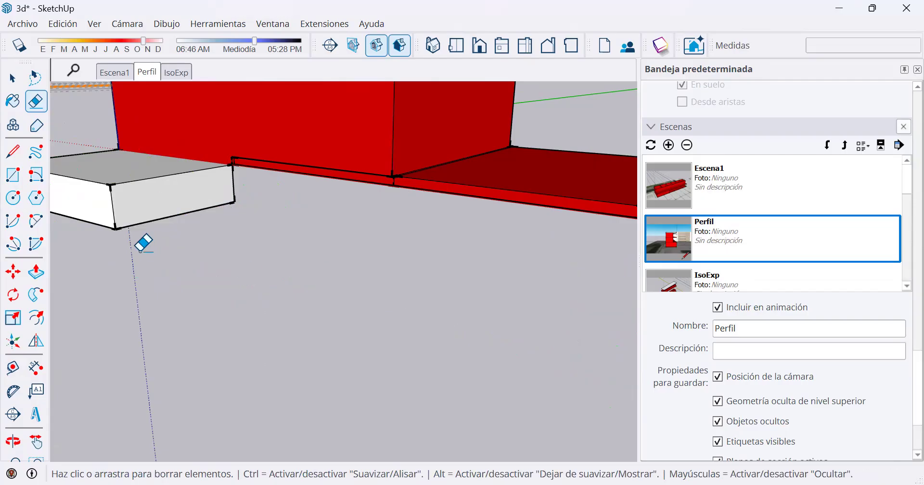
key(space)
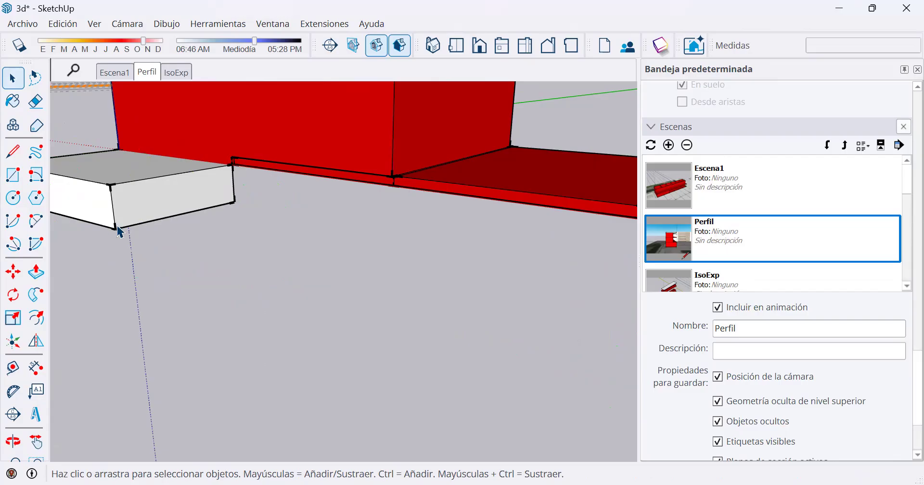
click(145, 225)
click(162, 211)
click(13, 272)
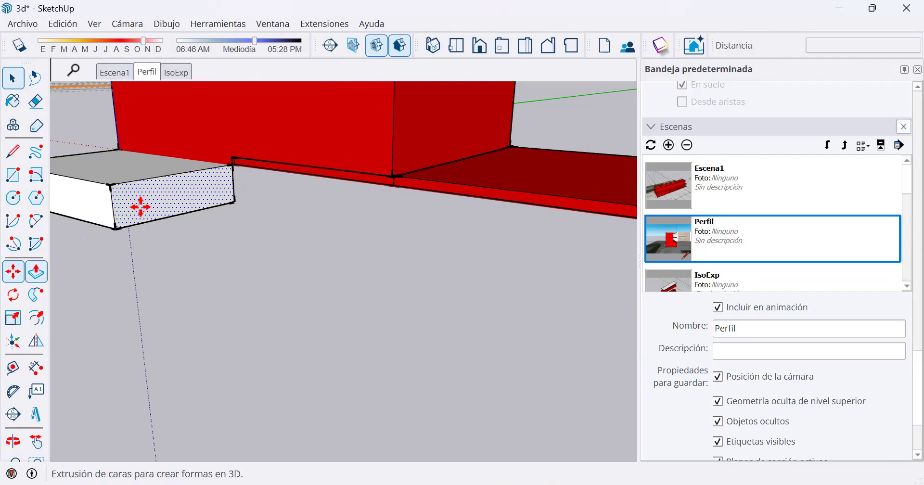
click(189, 218)
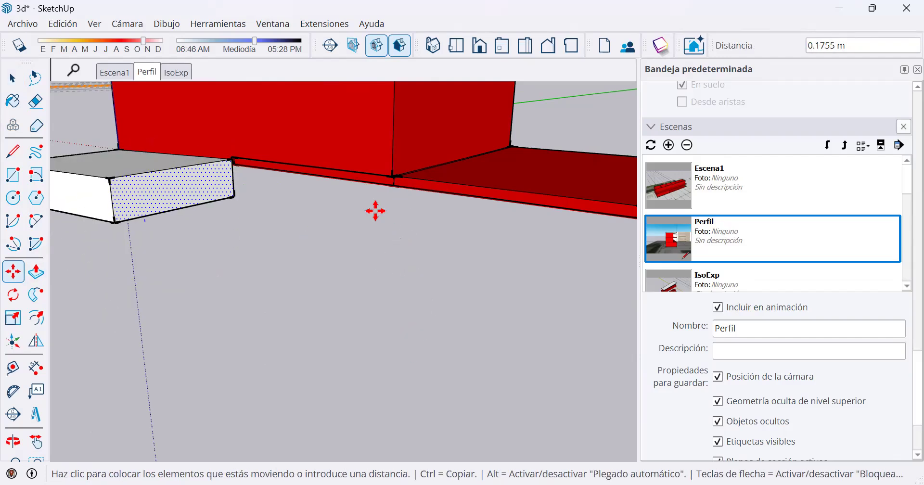
scroll(212, 204, down, 3)
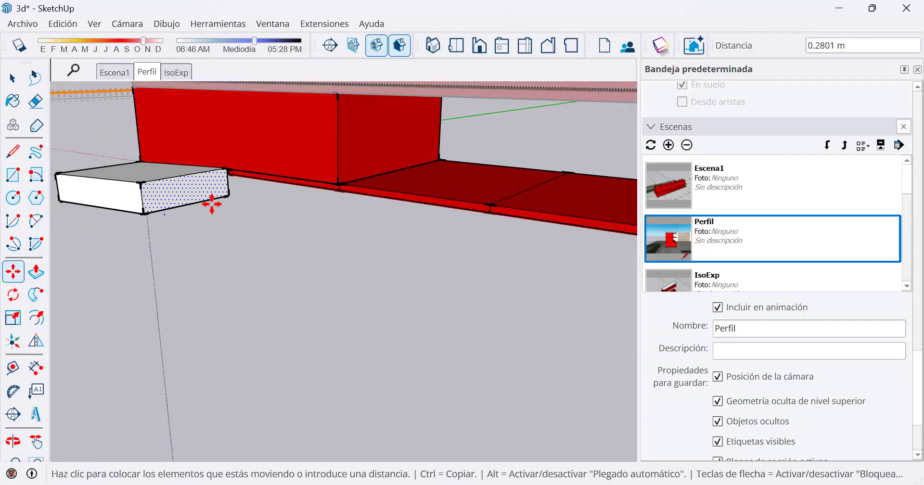
middle_drag(212, 198, 274, 347)
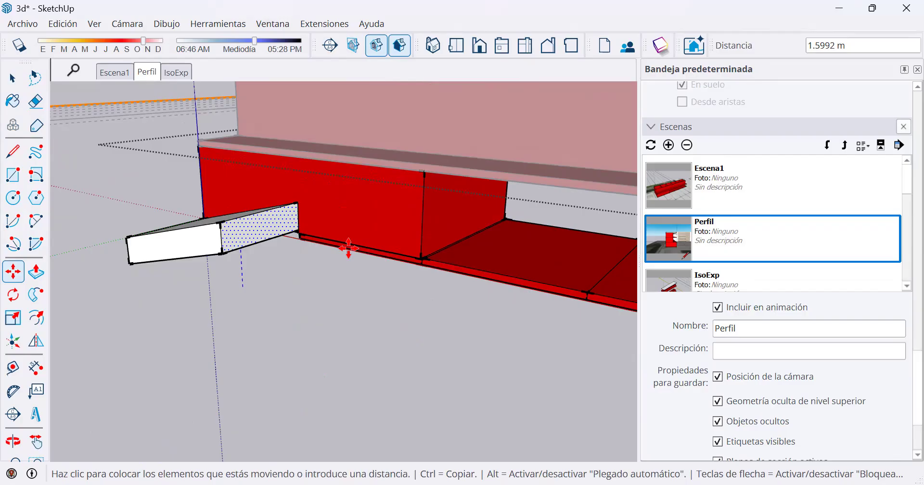
key(space)
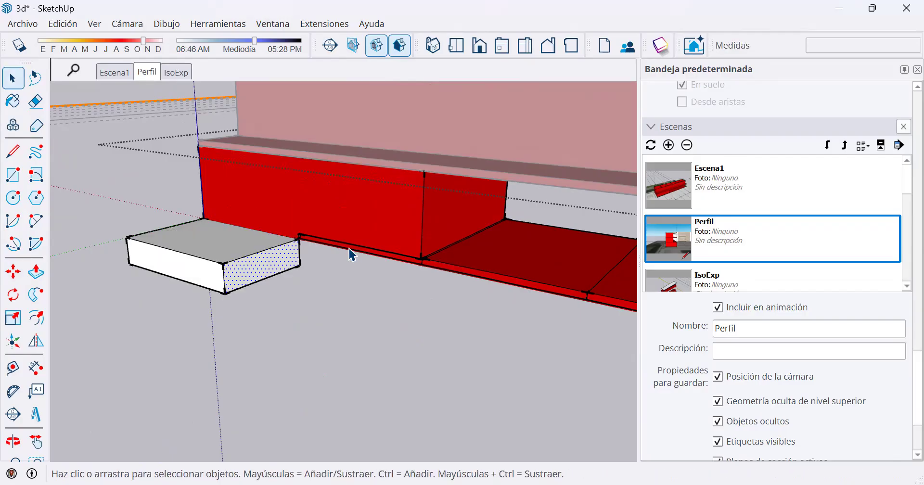
Move the bottom edge of the landing's end face about 19.65 m outward along the red axis to form a single-slope ramp.
click(258, 284)
key(m)
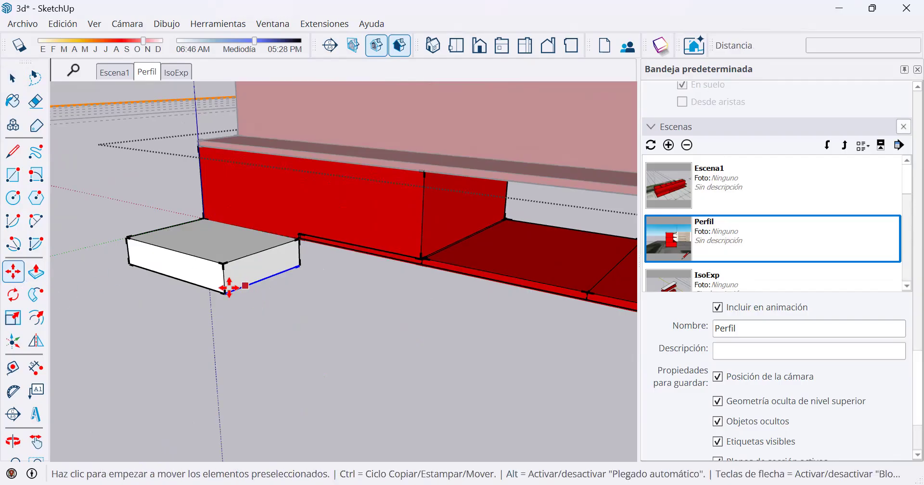
click(226, 292)
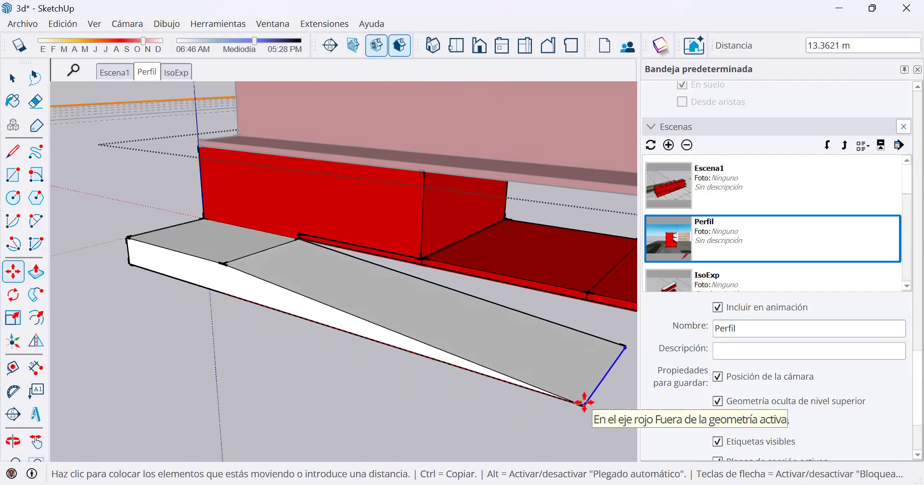
shift+middle_drag(563, 399, 62, 231)
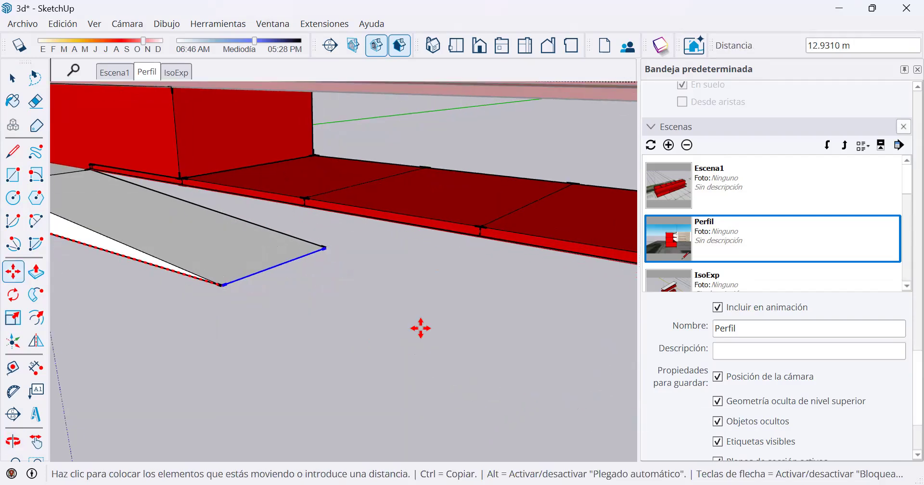
click(447, 326)
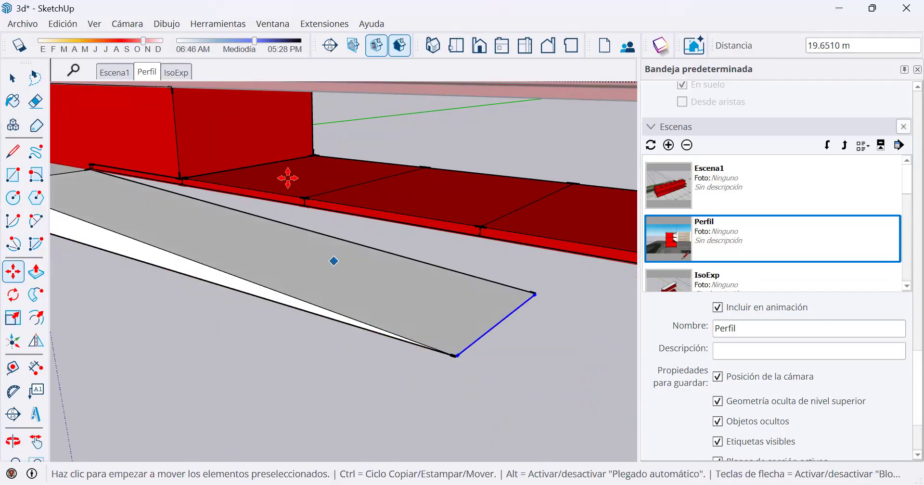
Draw a line from the ramp's lower inner corner to below the base slab's far corner, and a vertical line up to the slab's underside.
scroll(289, 178, down, 2)
key(space)
middle_drag(249, 275, 346, 255)
scroll(347, 255, up, 1)
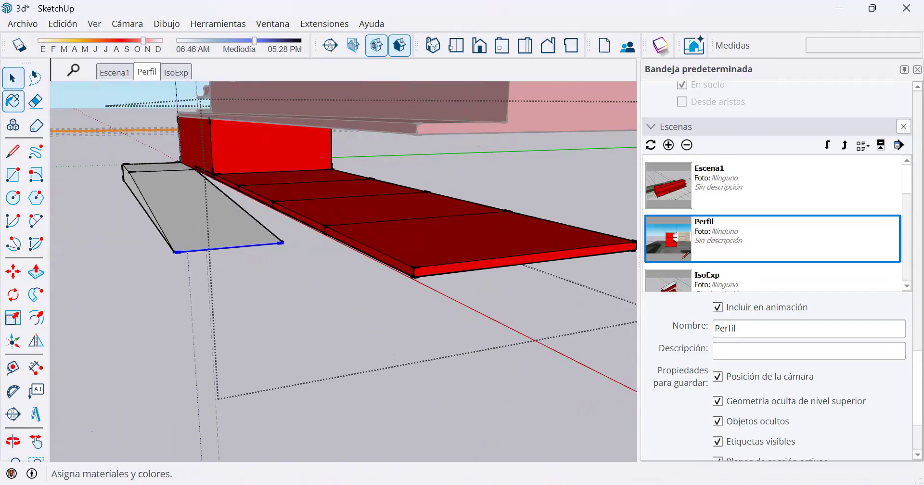
click(13, 152)
click(283, 242)
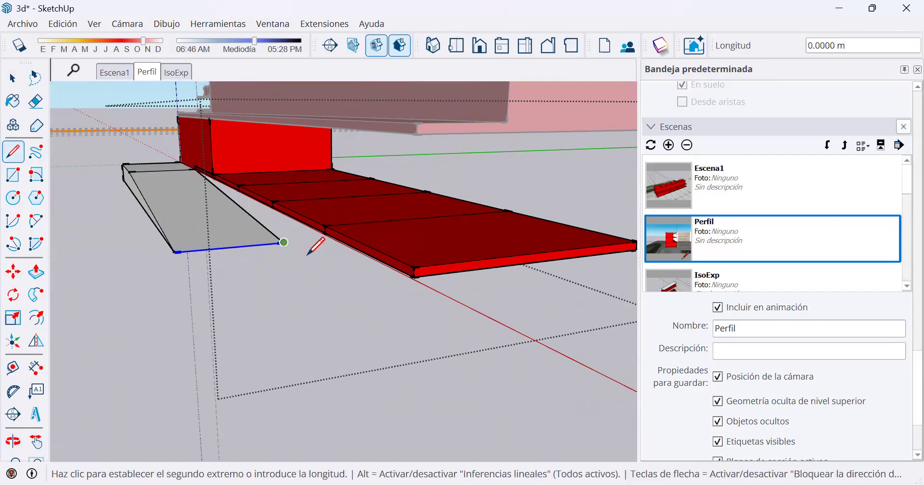
click(408, 322)
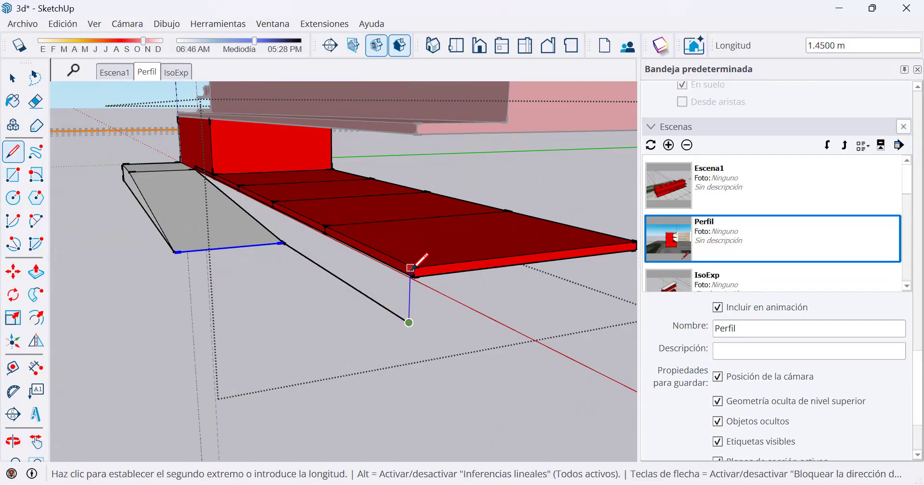
click(411, 277)
mouse_move(401, 311)
middle_down()
mouse_move(557, 382)
mouse_move(448, 351)
mouse_move(464, 351)
mouse_move(139, 111)
middle_up()
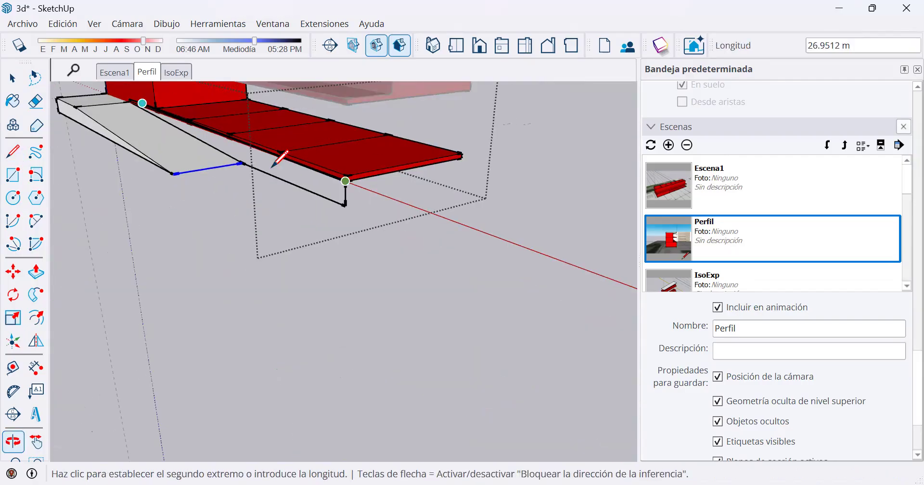
scroll(289, 169, up, 4)
scroll(335, 174, up, 1)
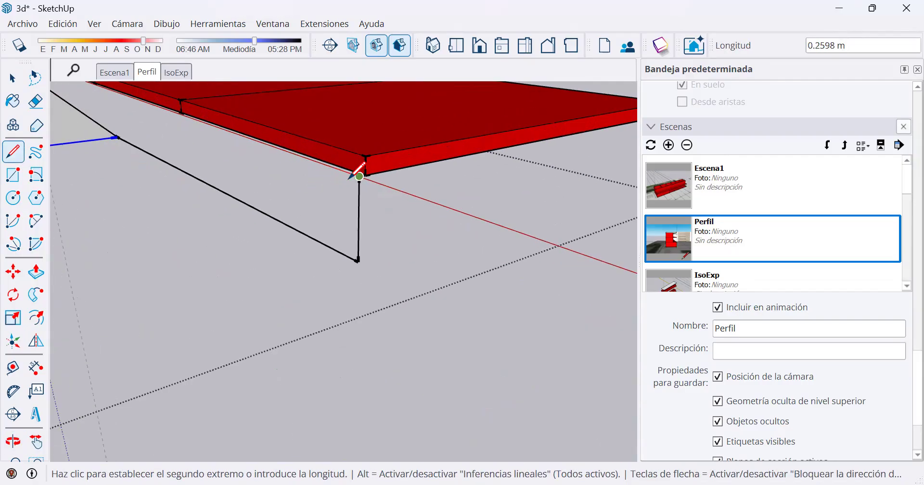
key(Escape)
Draw a vertical line about 0.62 m long from the red wall's lower corner to the ramp's inner edge, closing the triangular gap.
scroll(375, 178, up, 2)
scroll(355, 191, up, 3)
mouse_move(279, 273)
middle_down()
mouse_move(186, 231)
mouse_move(188, 254)
middle_up()
mouse_move(317, 157)
middle_down()
mouse_move(368, 250)
mouse_move(482, 241)
middle_up()
scroll(481, 242, up, 3)
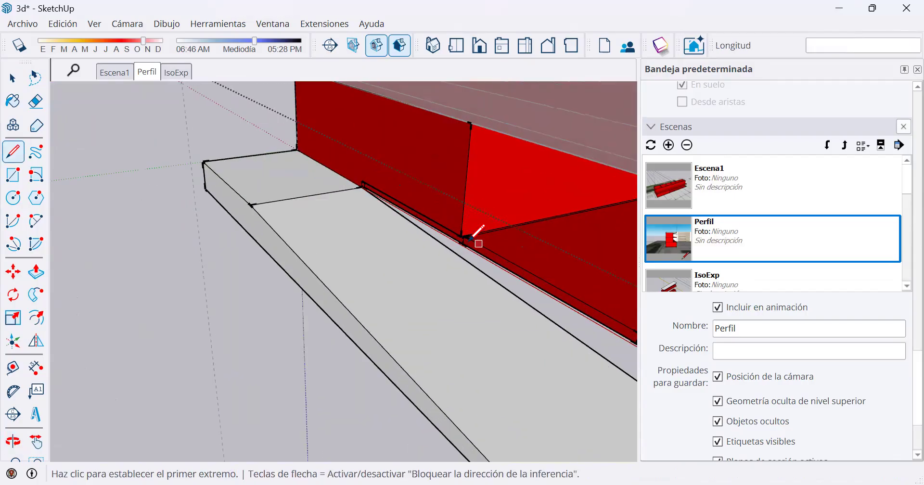
click(463, 224)
click(460, 263)
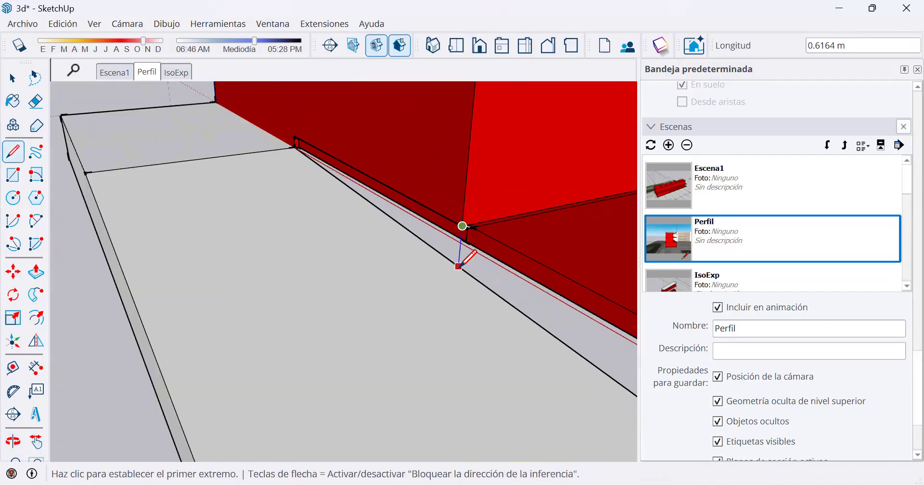
scroll(422, 266, down, 1)
key(space)
Draw a 0.17 m vertical riser line up from the inner corner of the lower floor's ledge on the building's end wall.
mouse_move(416, 264)
middle_down()
mouse_move(355, 204)
mouse_move(383, 231)
middle_up()
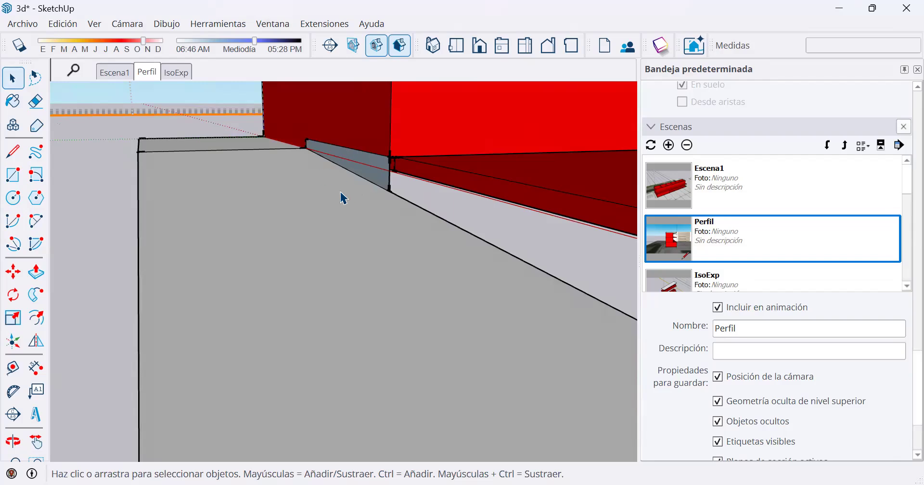
scroll(364, 190, down, 3)
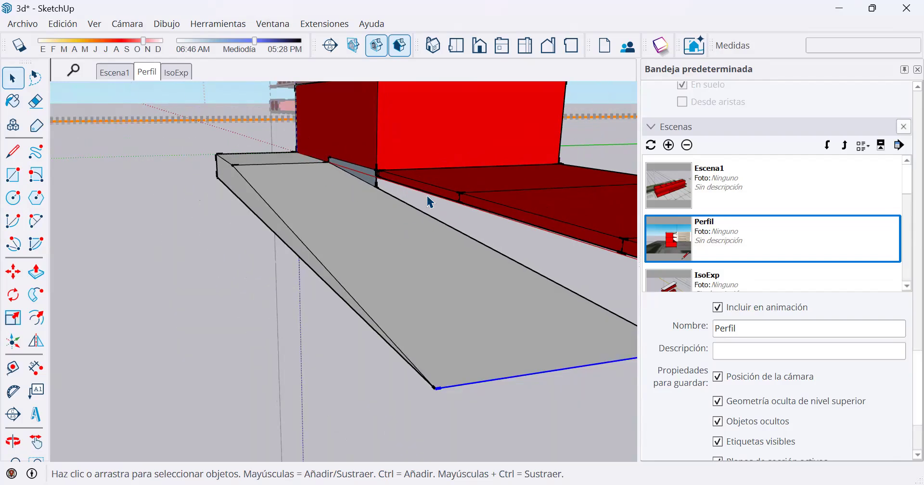
middle_drag(429, 199, 433, 224)
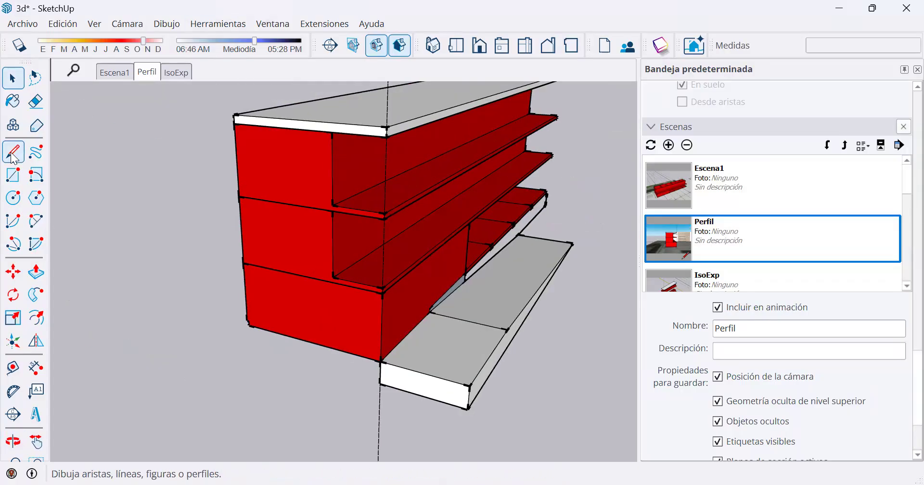
click(13, 151)
scroll(384, 284, up, 2)
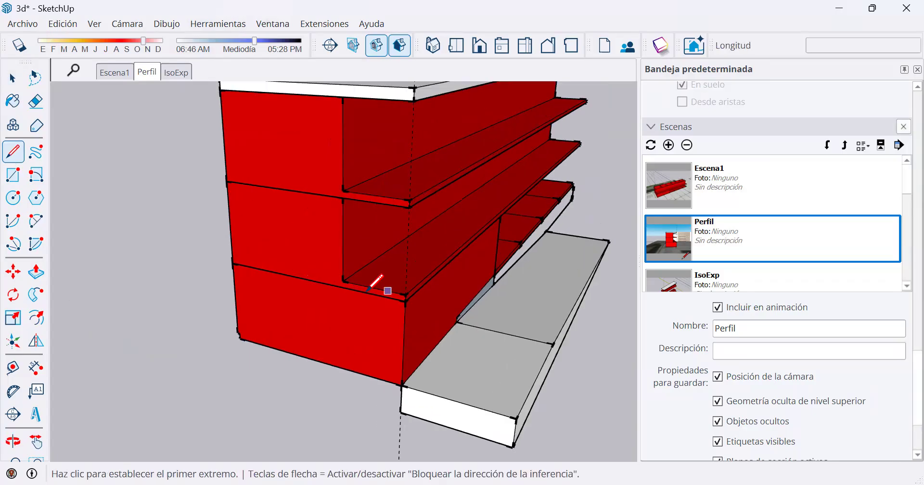
scroll(334, 272, up, 2)
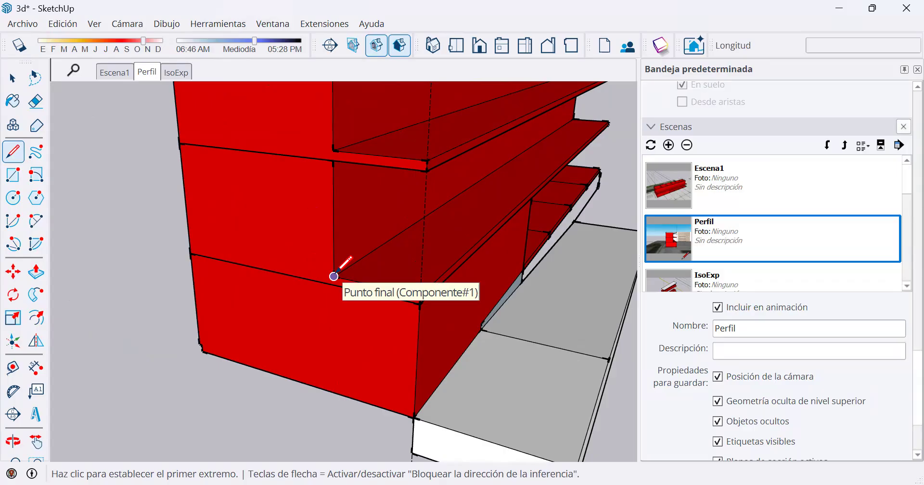
click(334, 276)
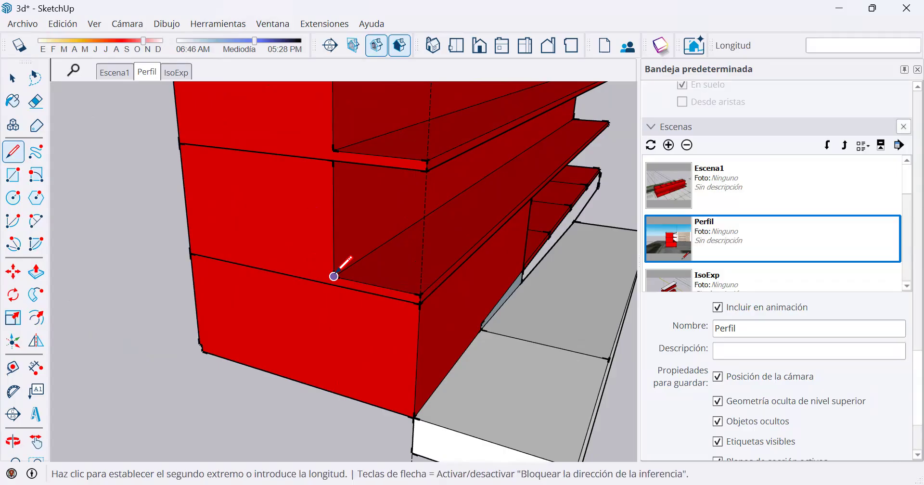
text(.)
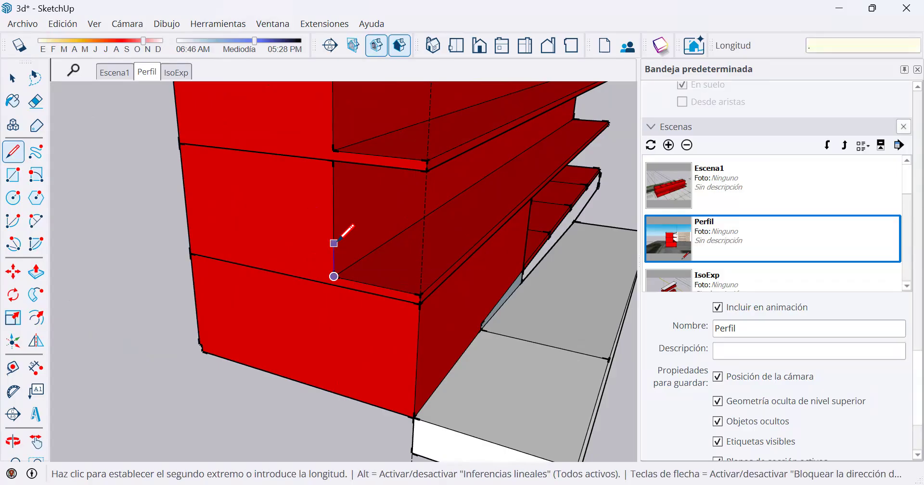
text(17)
key(Return)
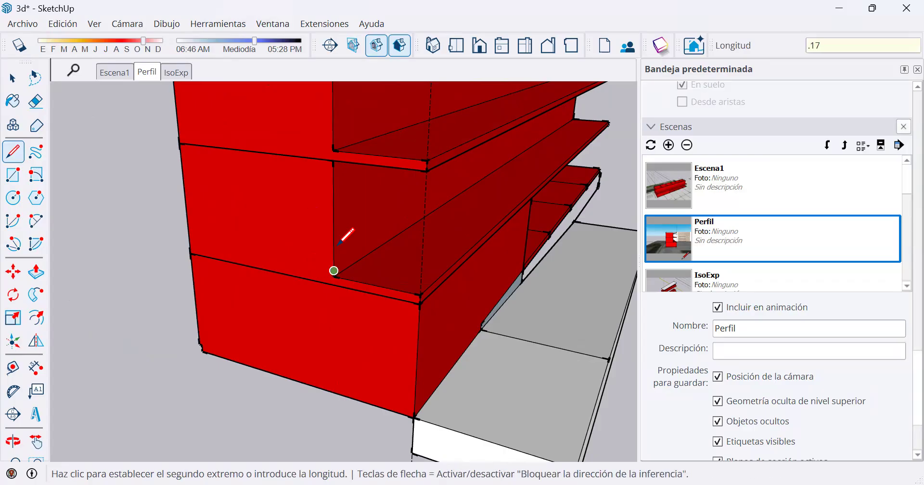
Draw the first tread as a horizontal line along the green axis from the riser's upper end, across the end wall.
scroll(323, 263, up, 2)
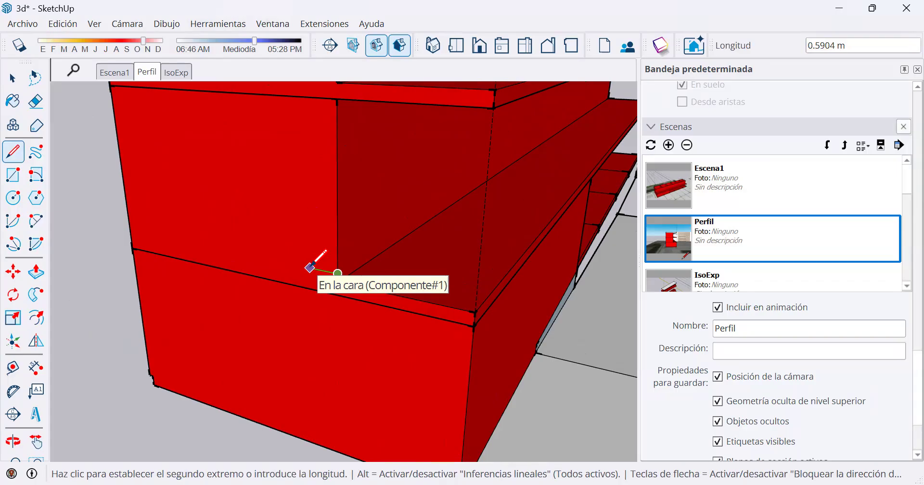
scroll(310, 268, up, 1)
text(.29)
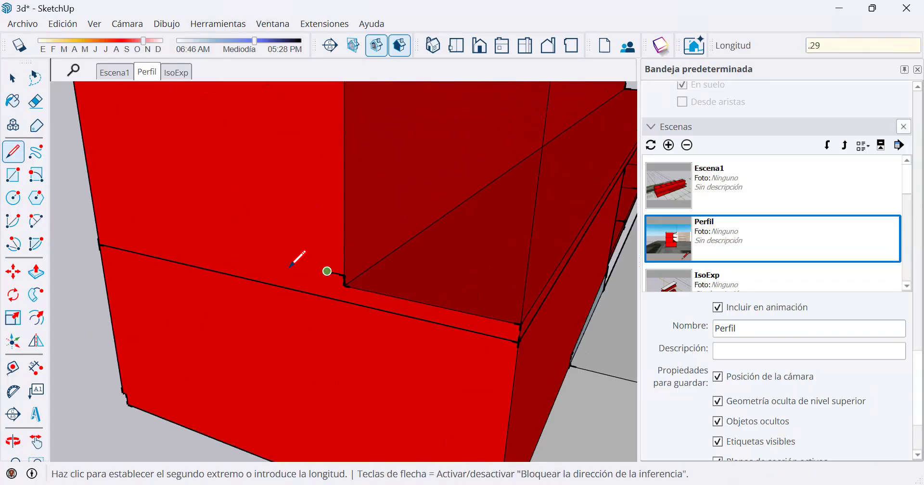
key(Return)
key(space)
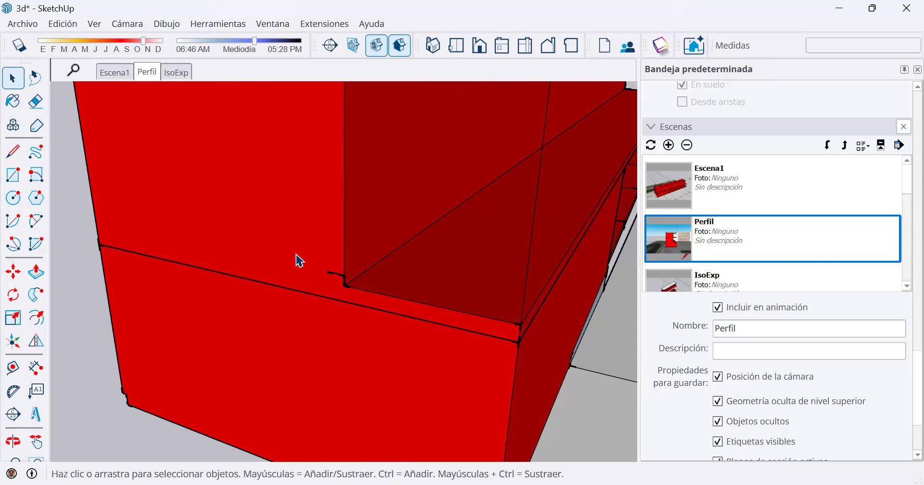
Copy the riser and tread from the riser's foot to the tread's end, and repeat the copy x10 to form the stair profile.
drag(368, 303, 368, 303)
click(13, 272)
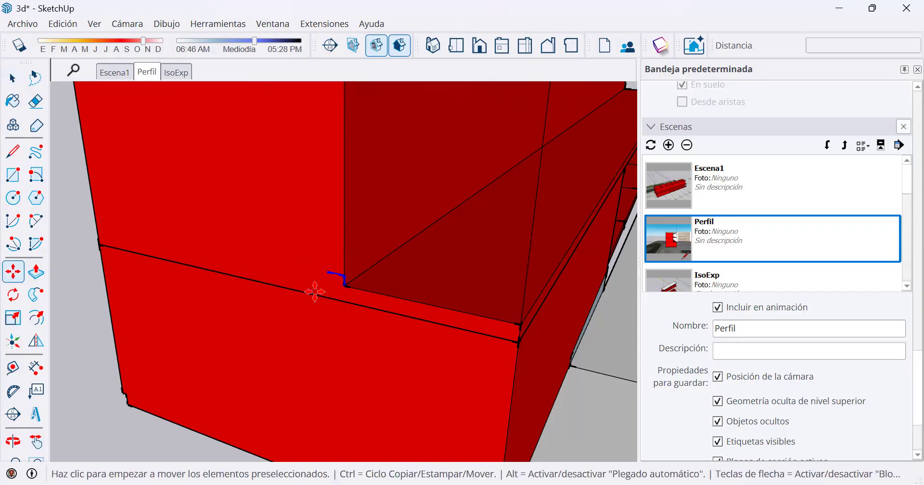
key(ctrl)
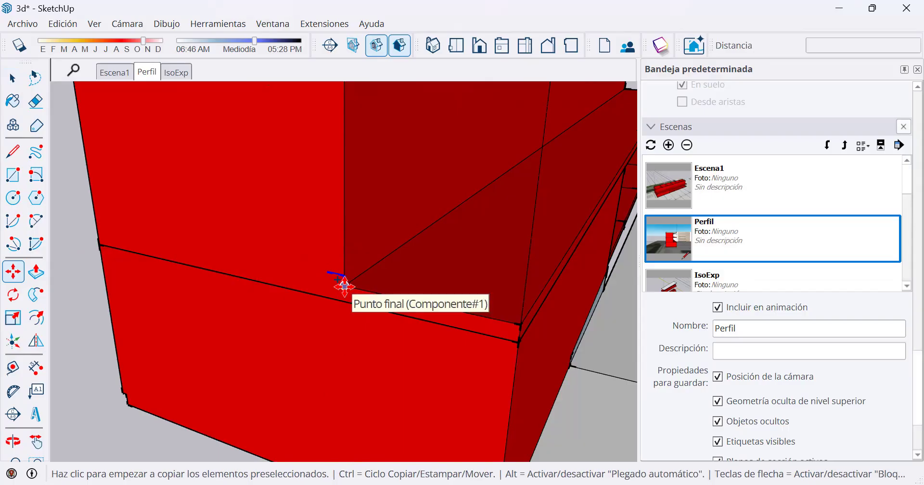
click(345, 286)
click(327, 272)
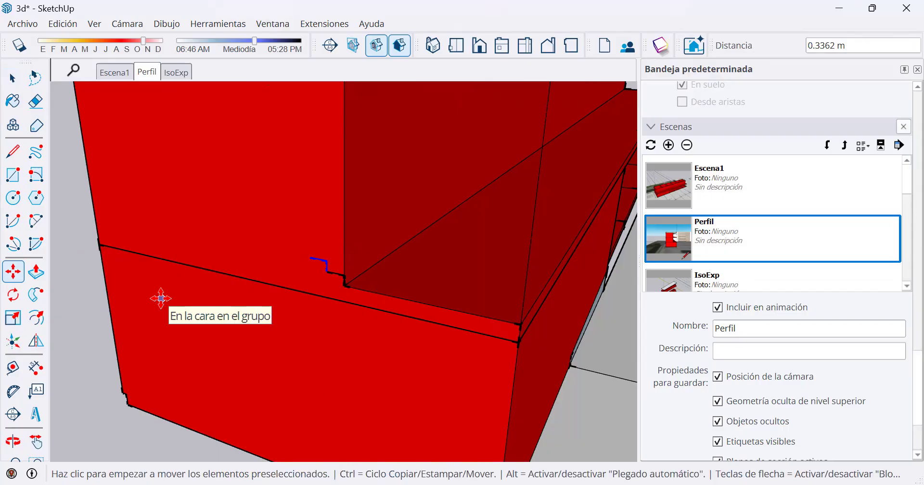
text(x)
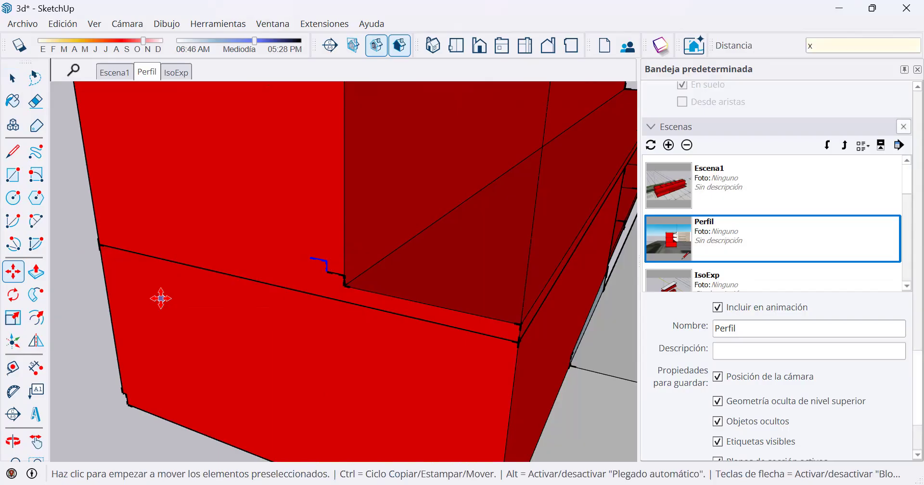
text(10)
key(Return)
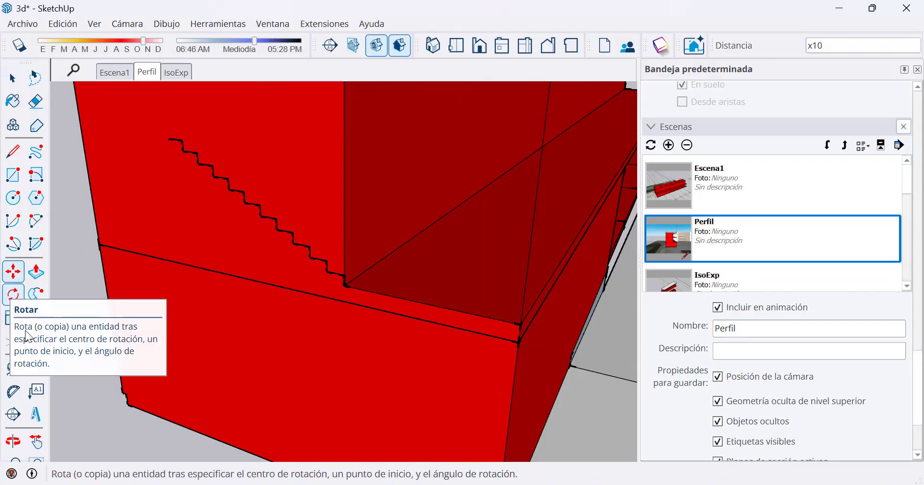
Create an angled guide of about 30.4 degrees with the Protractor, from the first riser's foot through the stair's inner corners.
click(13, 392)
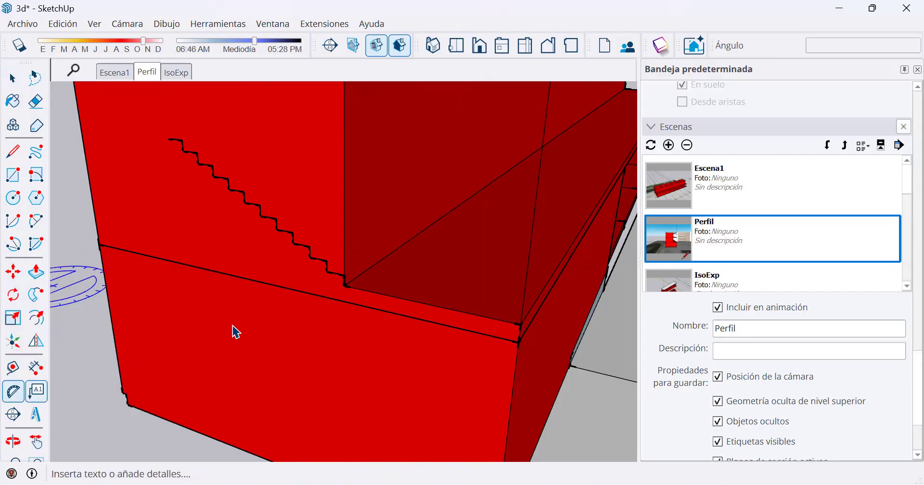
click(344, 286)
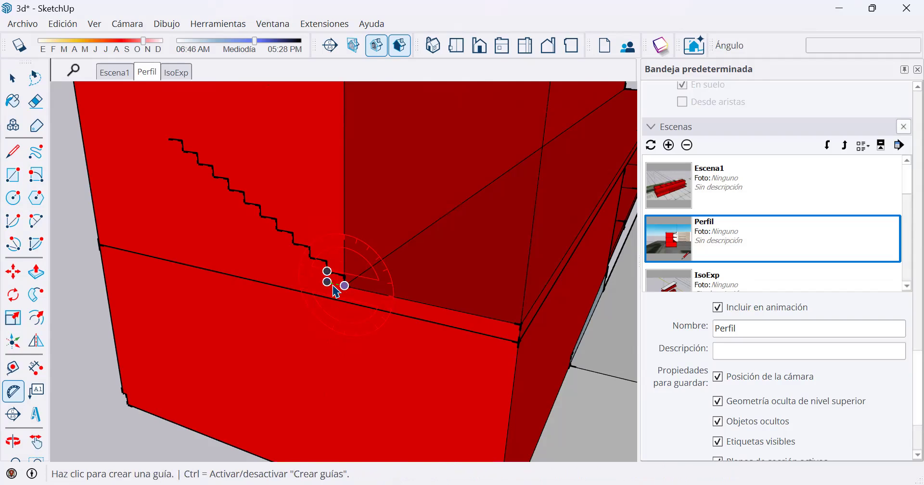
scroll(330, 277, up, 3)
click(282, 286)
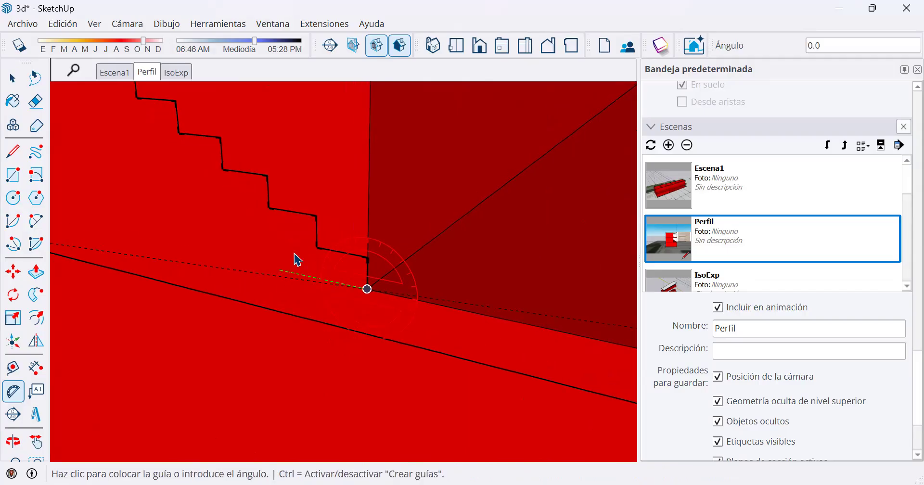
click(317, 248)
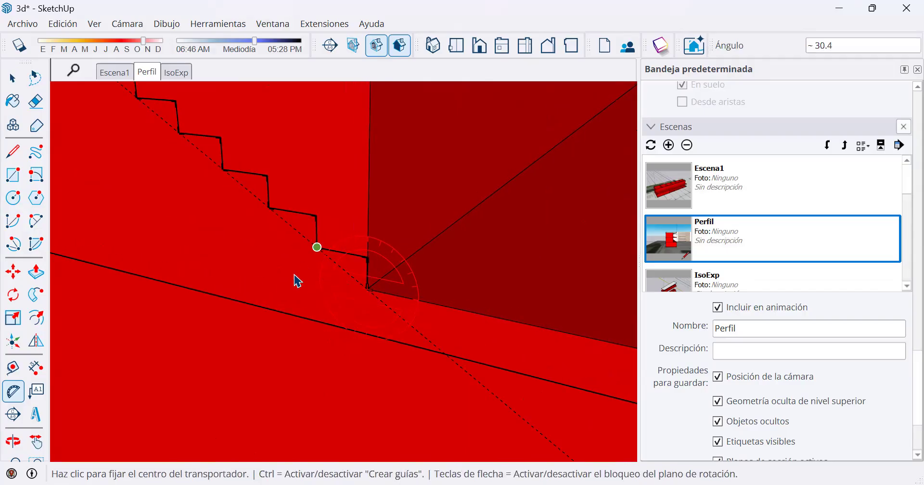
Create a parallel guide about 0.2 m below the stair's slope guide with the Tape Measure tool.
scroll(295, 289, down, 3)
middle_drag(235, 148, 380, 241)
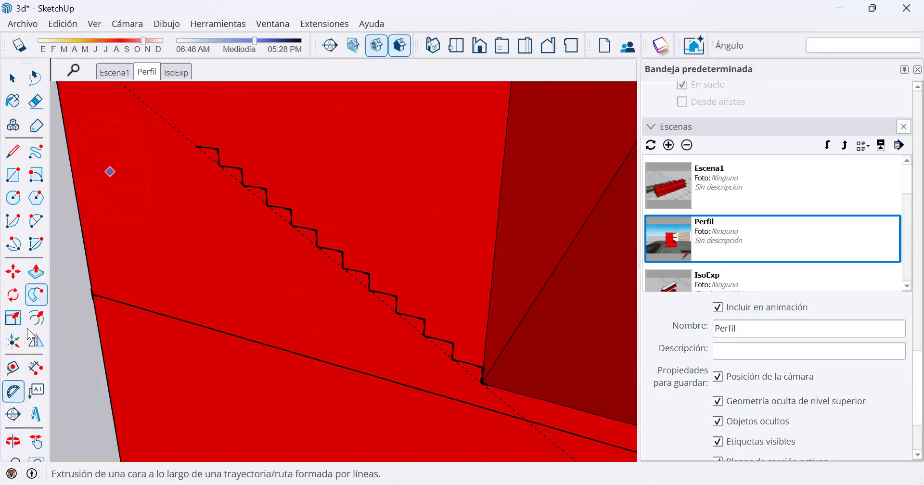
click(13, 368)
scroll(223, 176, up, 2)
scroll(223, 174, up, 1)
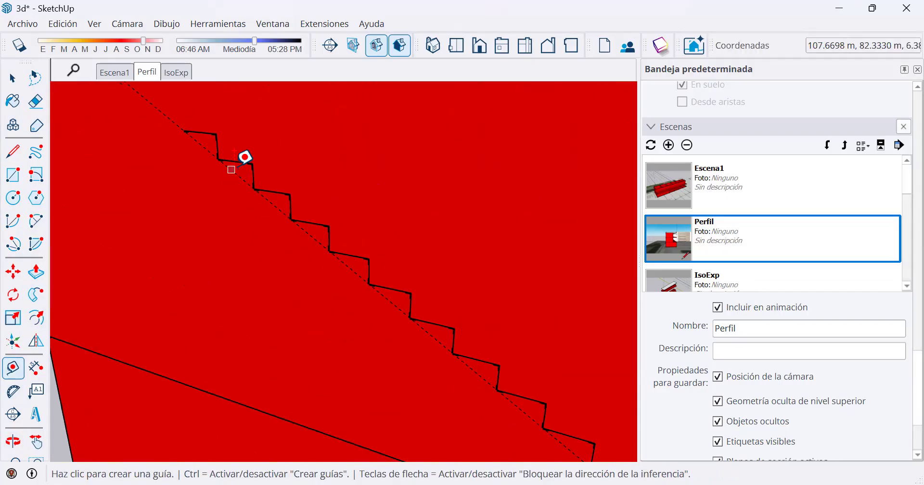
click(236, 169)
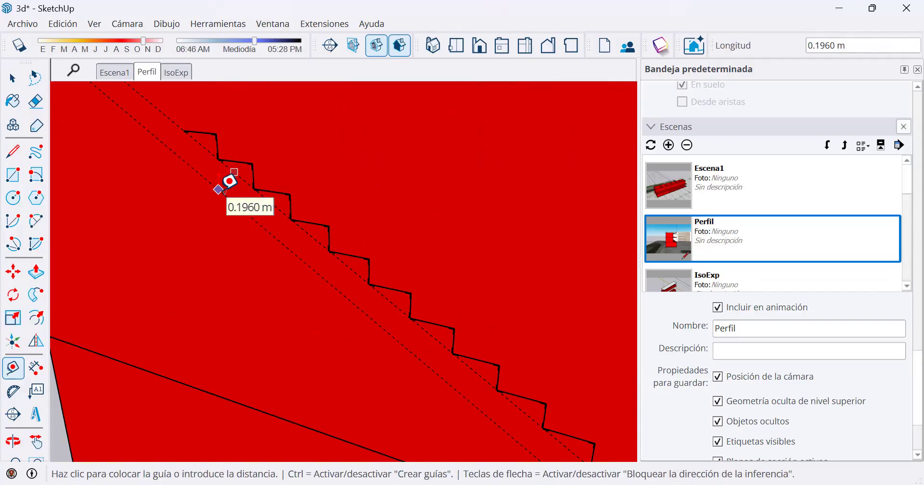
click(225, 187)
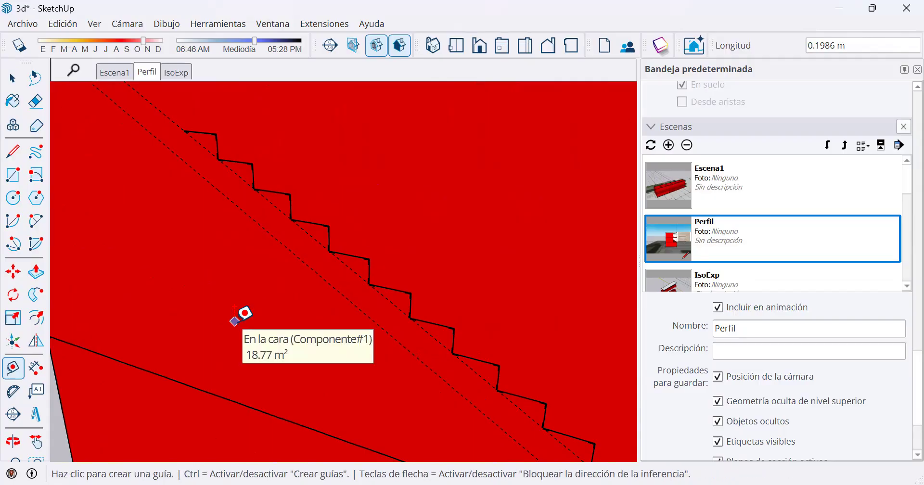
Draw a vertical line from the end of the topmost tread down to the lower guide.
click(14, 153)
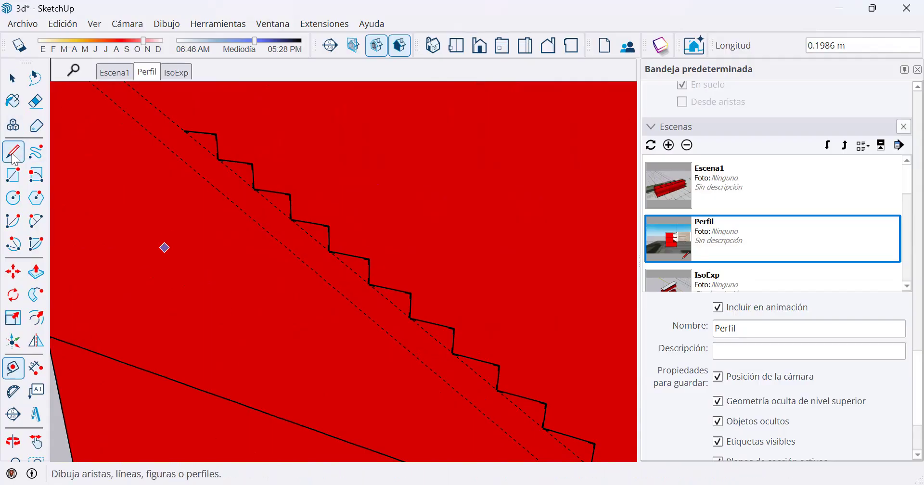
click(186, 131)
click(187, 163)
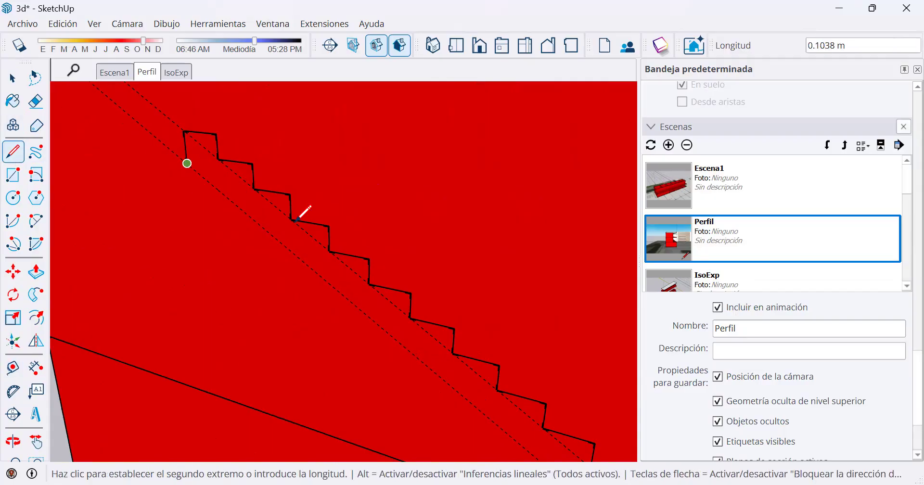
middle_drag(355, 290, 457, 330)
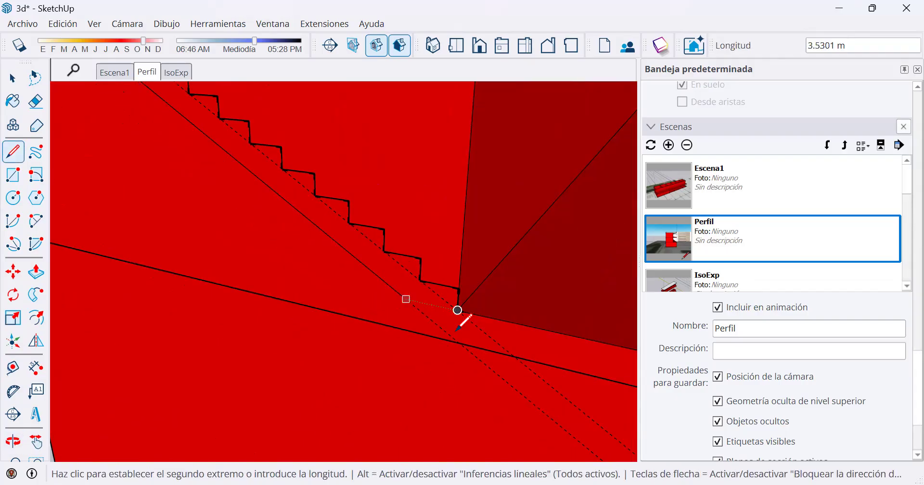
key(Escape)
Close the stair profile with a horizontal line from the first riser's foot to the lower guide and a sloping line up that guide.
click(458, 310)
click(404, 299)
middle_drag(258, 161, 299, 218)
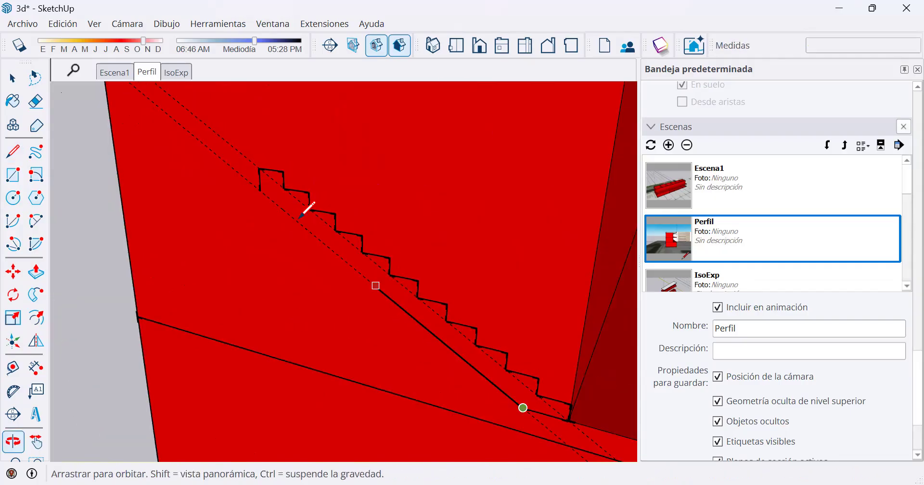
click(271, 203)
scroll(371, 286, down, 2)
middle_drag(430, 312, 427, 319)
key(space)
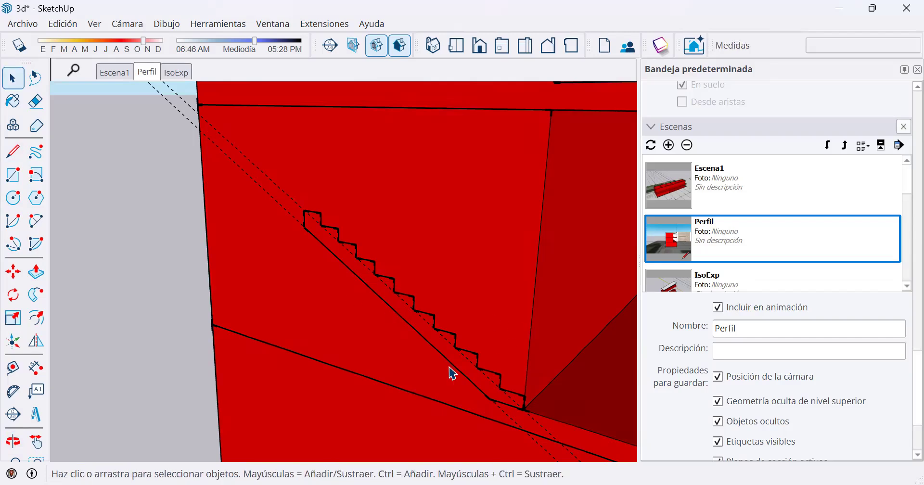
Extrude the stair profile about 1.86 m outward from the end wall with Push/Pull.
middle_drag(475, 344, 448, 327)
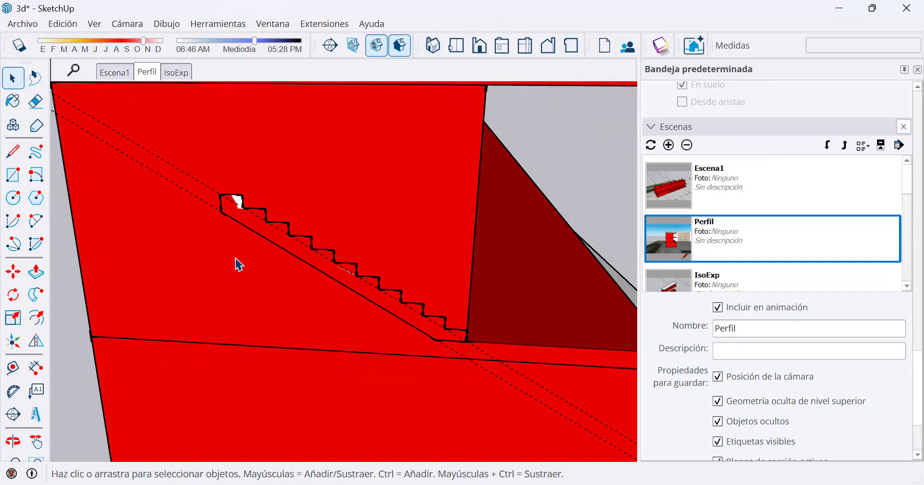
click(40, 278)
click(297, 246)
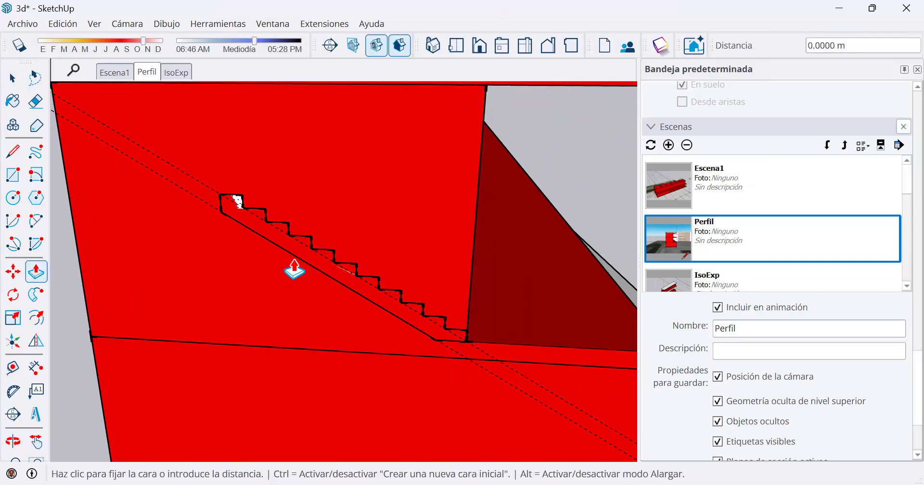
scroll(294, 314, down, 1)
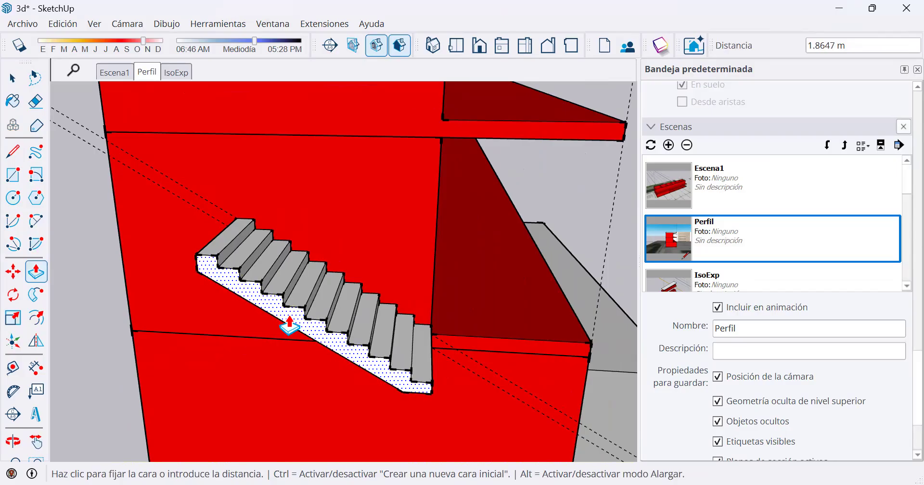
click(288, 323)
Make the whole extruded stair flight, with all its faces and edges, into a group.
middle_drag(414, 282, 207, 215)
key(space)
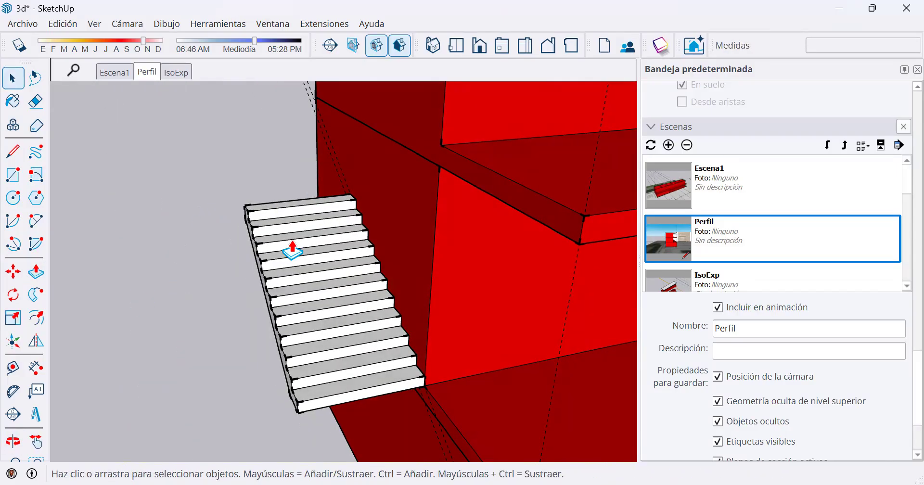
triple_click(292, 250)
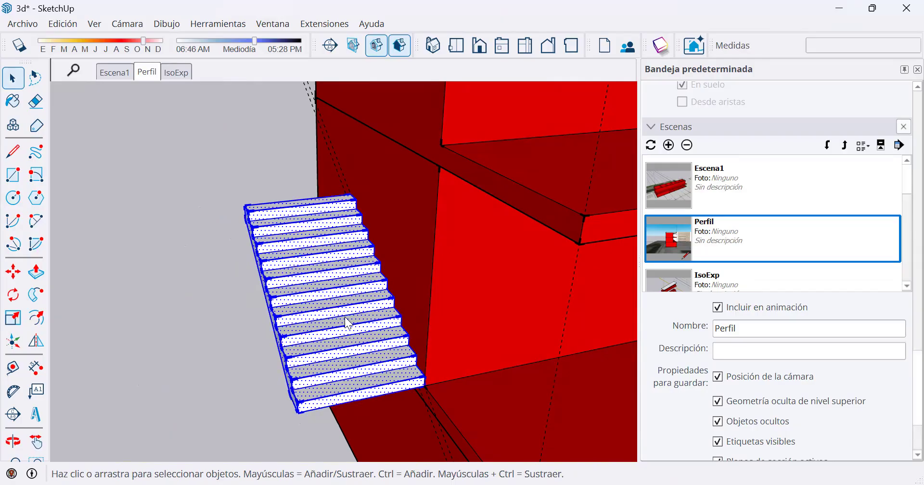
right_click(292, 250)
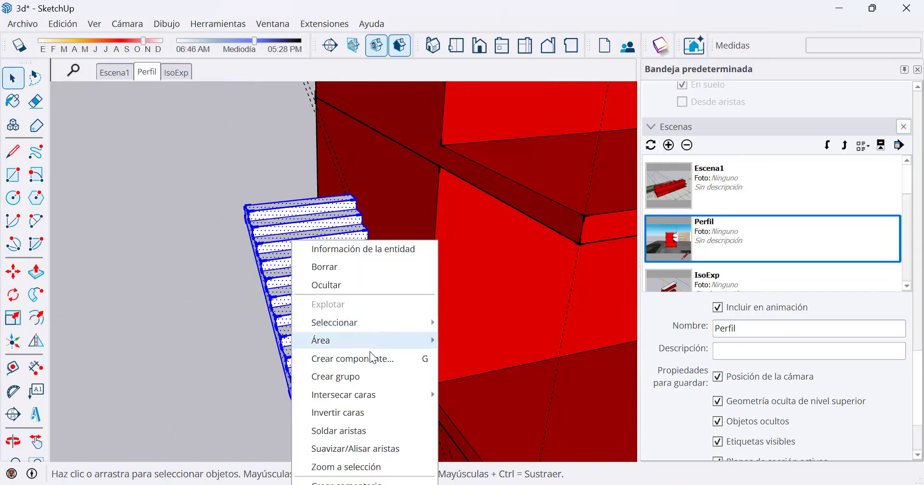
click(383, 380)
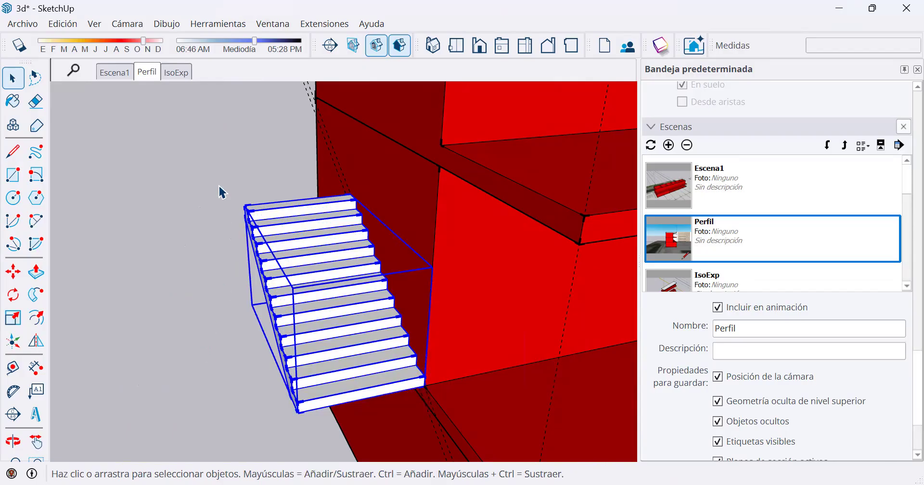
Copy the stair group upward, placing its lowest outer corner on the top outer corner of the original flight.
click(13, 272)
key(ctrl)
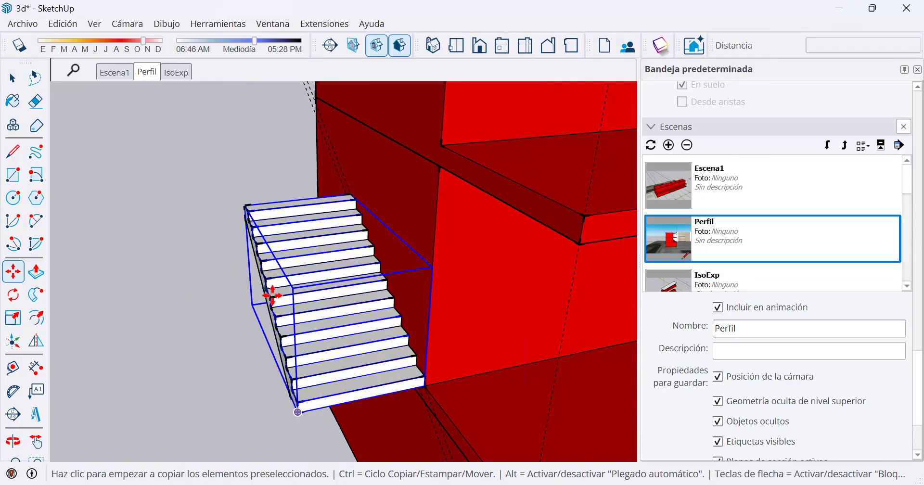
click(297, 412)
click(246, 205)
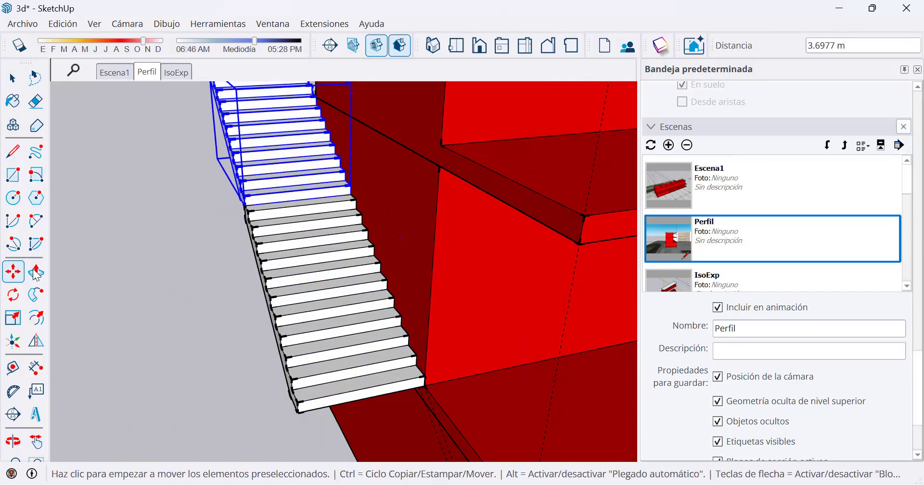
Rotate the copied flight 180° horizontally about its lowest outer corner so it climbs in the opposite direction, and deselect it.
click(13, 295)
click(244, 206)
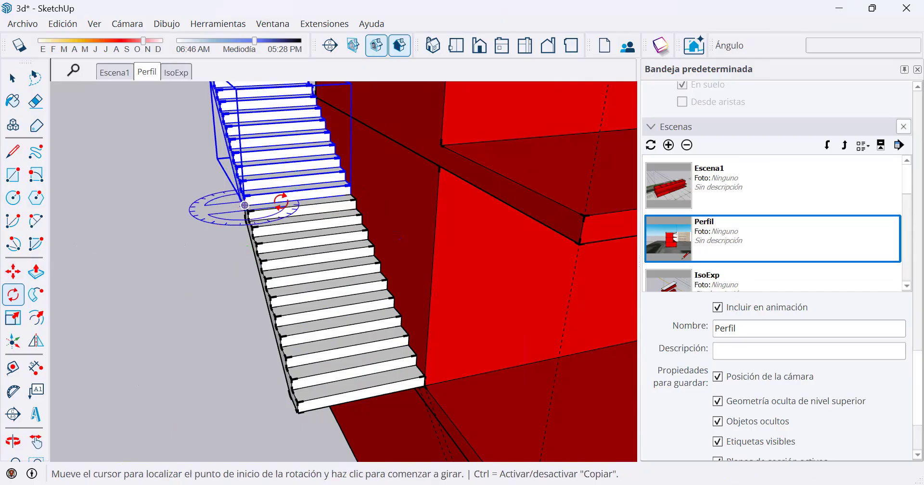
click(281, 202)
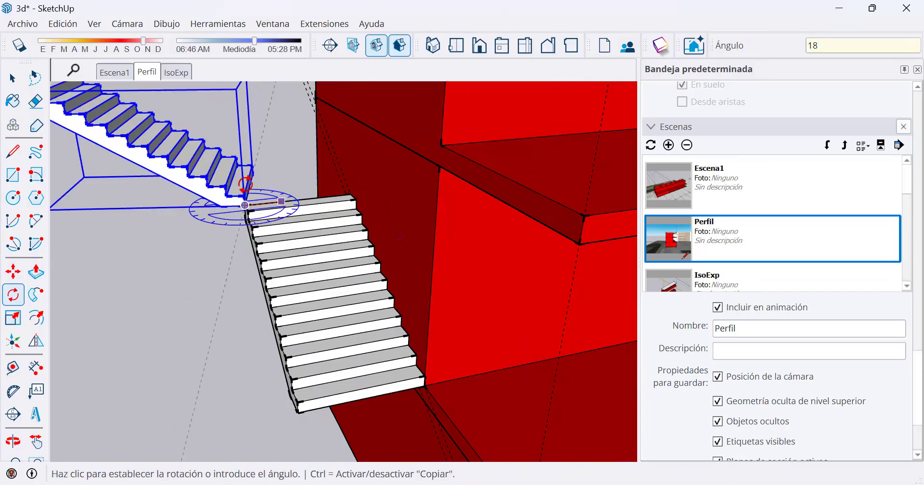
key(Return)
key(space)
middle_drag(268, 205, 595, 234)
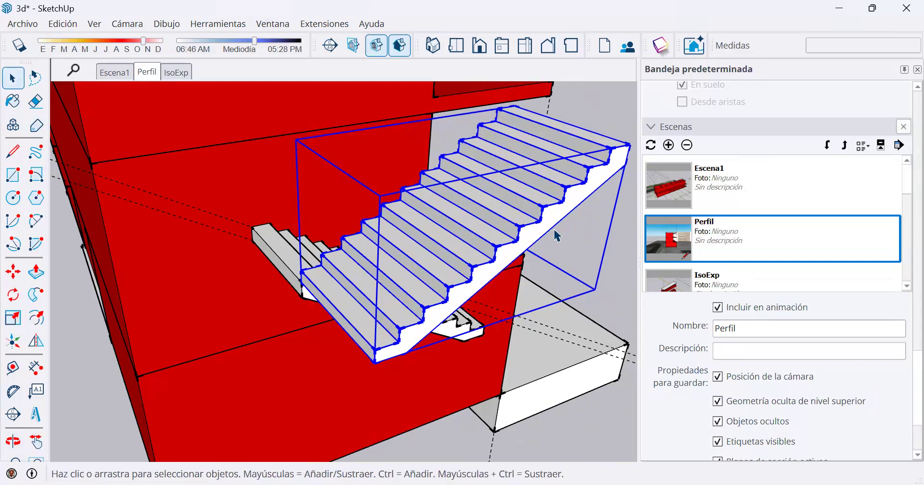
scroll(452, 240, down, 3)
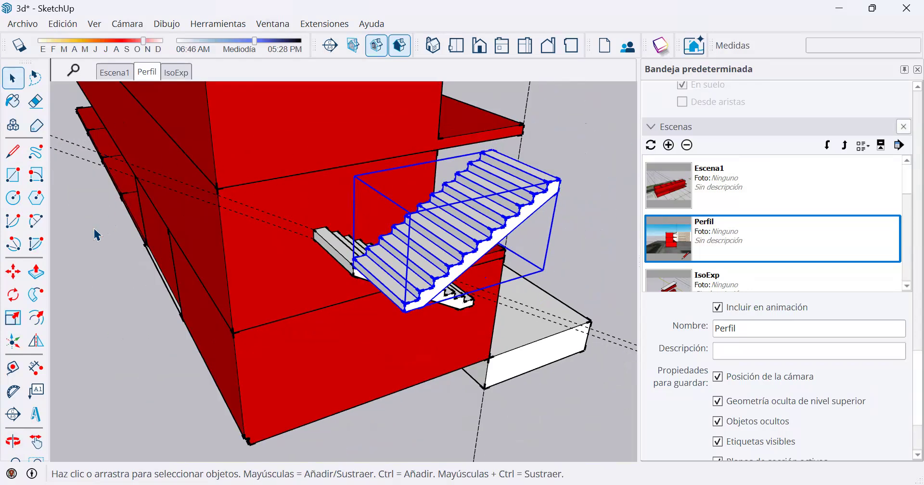
click(94, 230)
scroll(461, 224, down, 2)
middle_drag(363, 161, 192, 118)
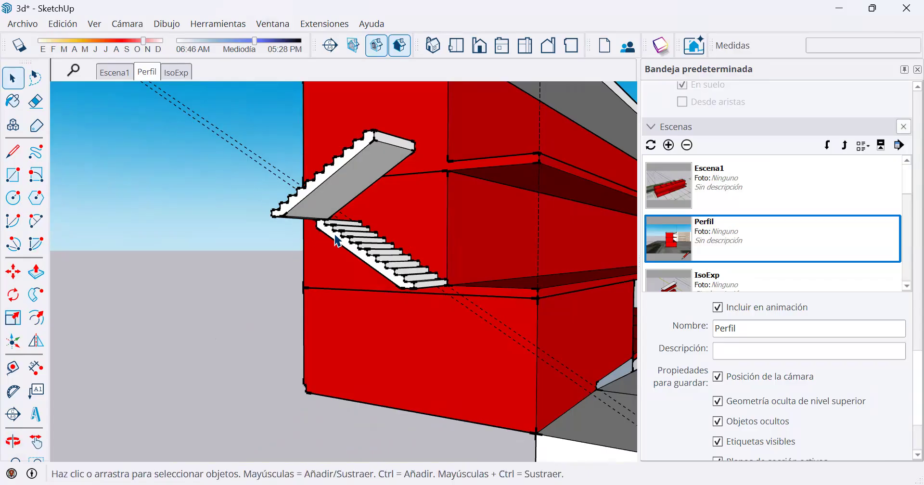
middle_drag(362, 235, 403, 266)
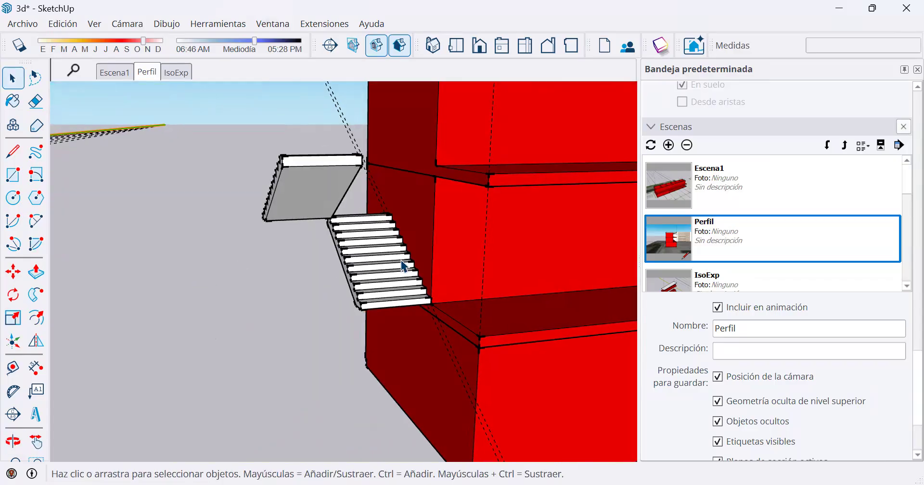